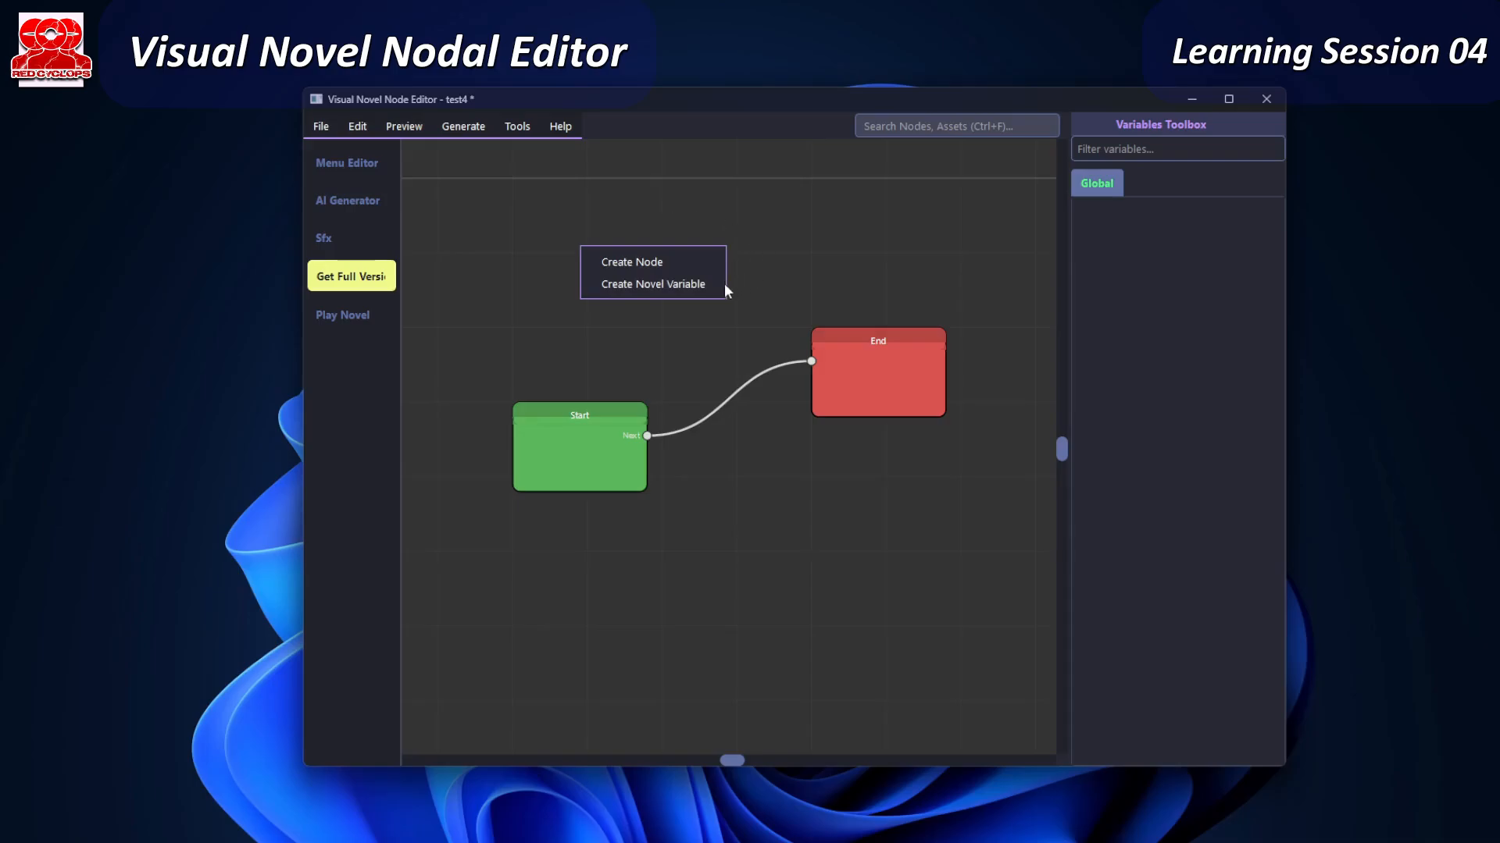
- Create a novel variable and place it on the canvas above the Start–End connection
click(654, 284)
drag(654, 262, 698, 345)
scroll(692, 265, up, 5)
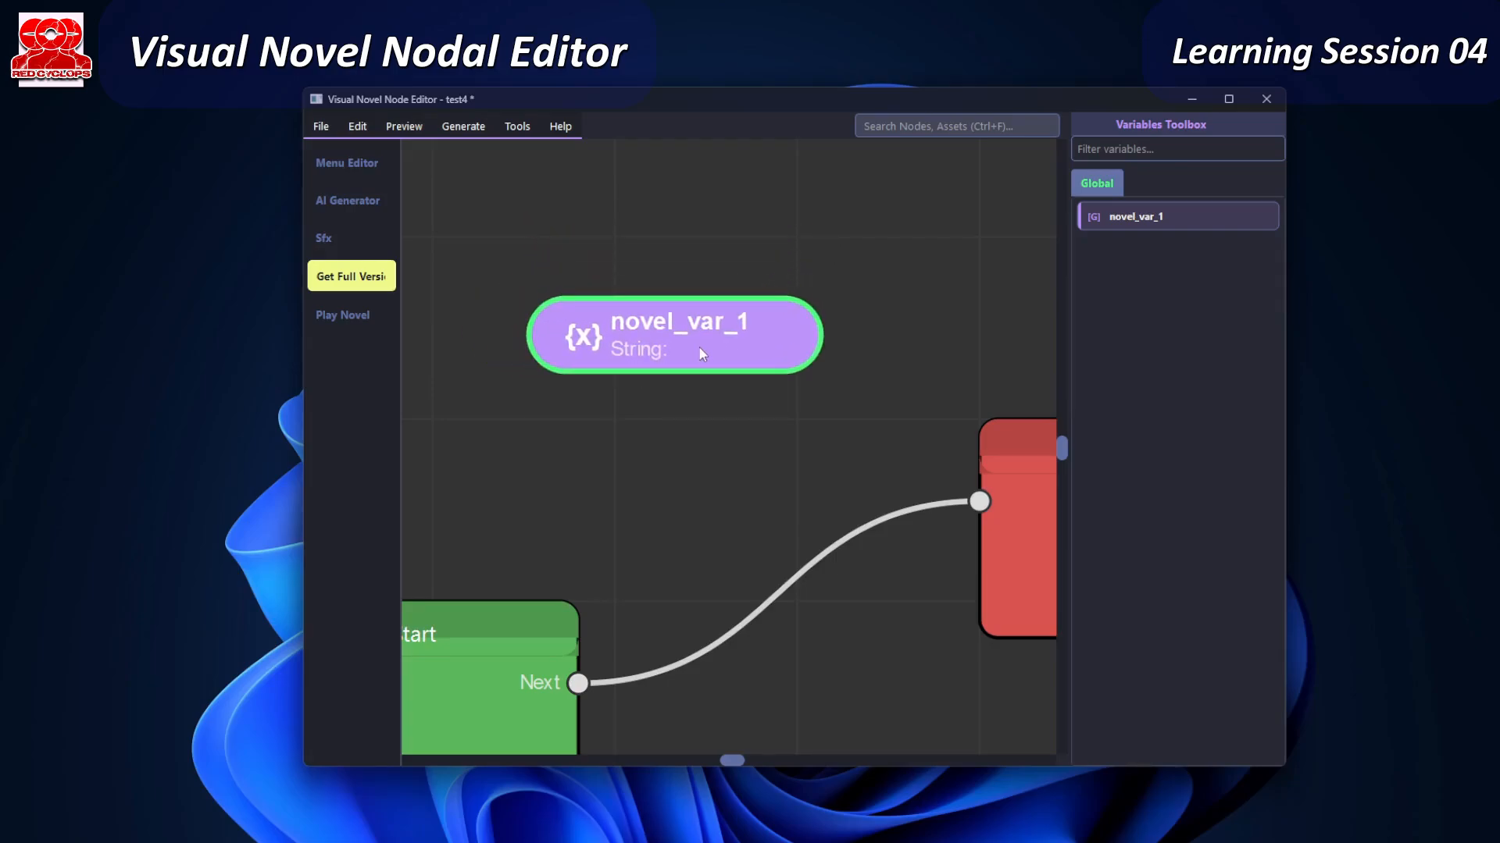
- Rename the new variable "Player Name", set its type to String and its initial value to "initial text"
double_click(677, 331)
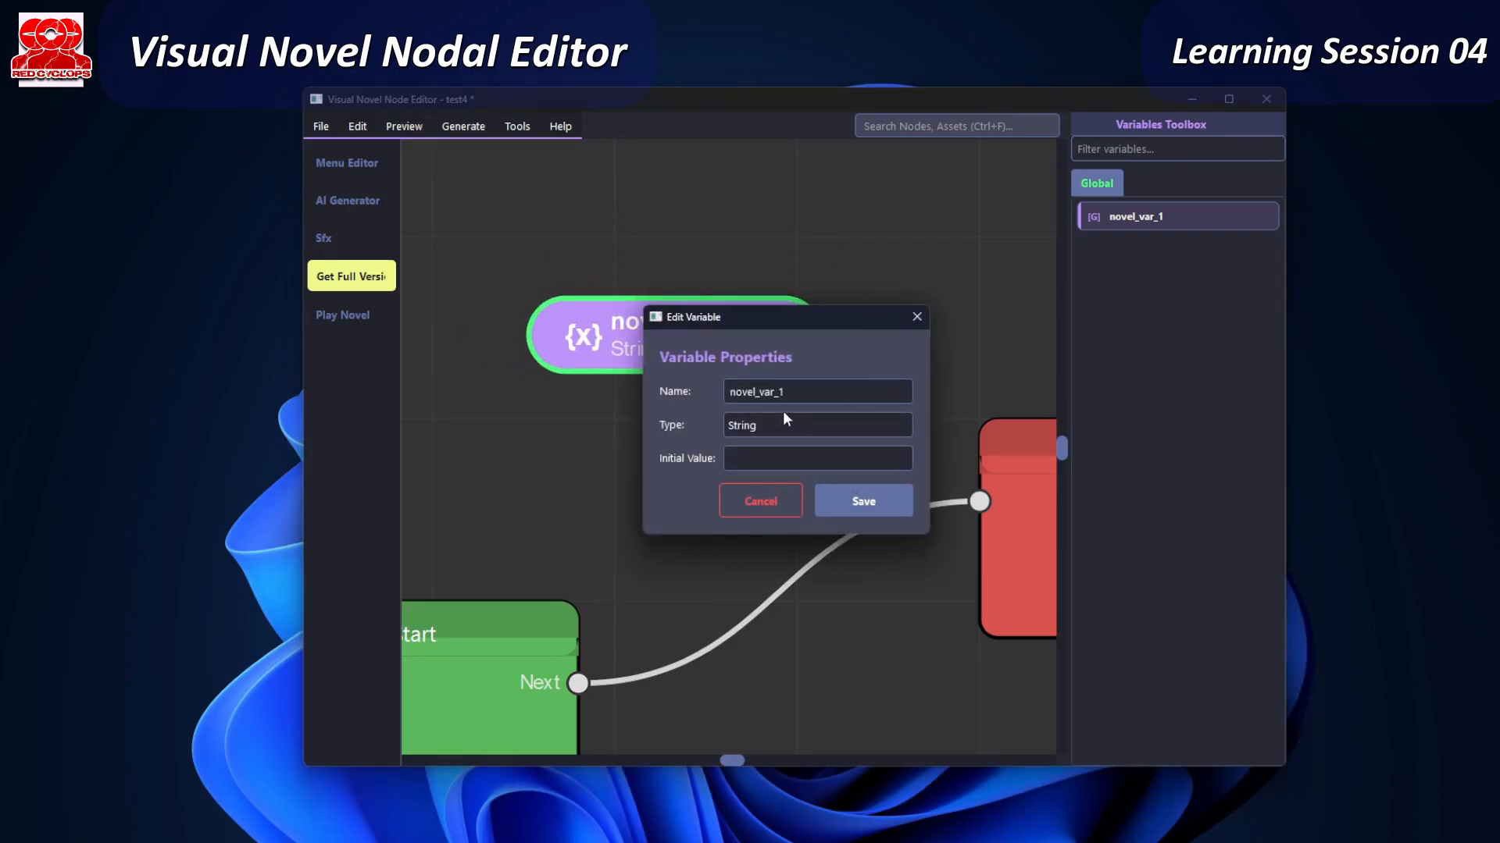
drag(788, 391, 725, 391)
text(Player Name)
click(756, 428)
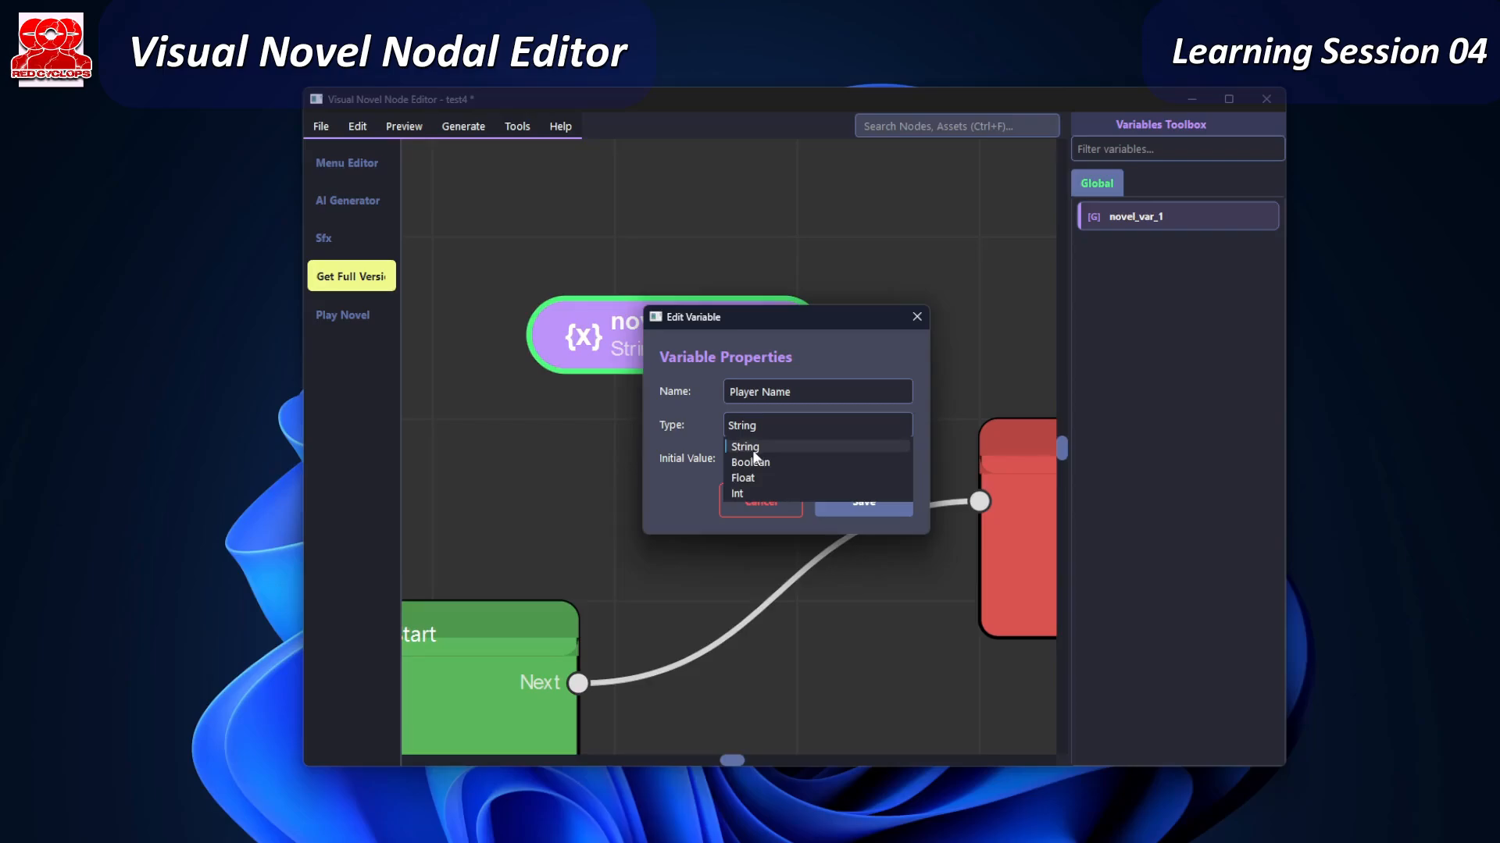
click(754, 452)
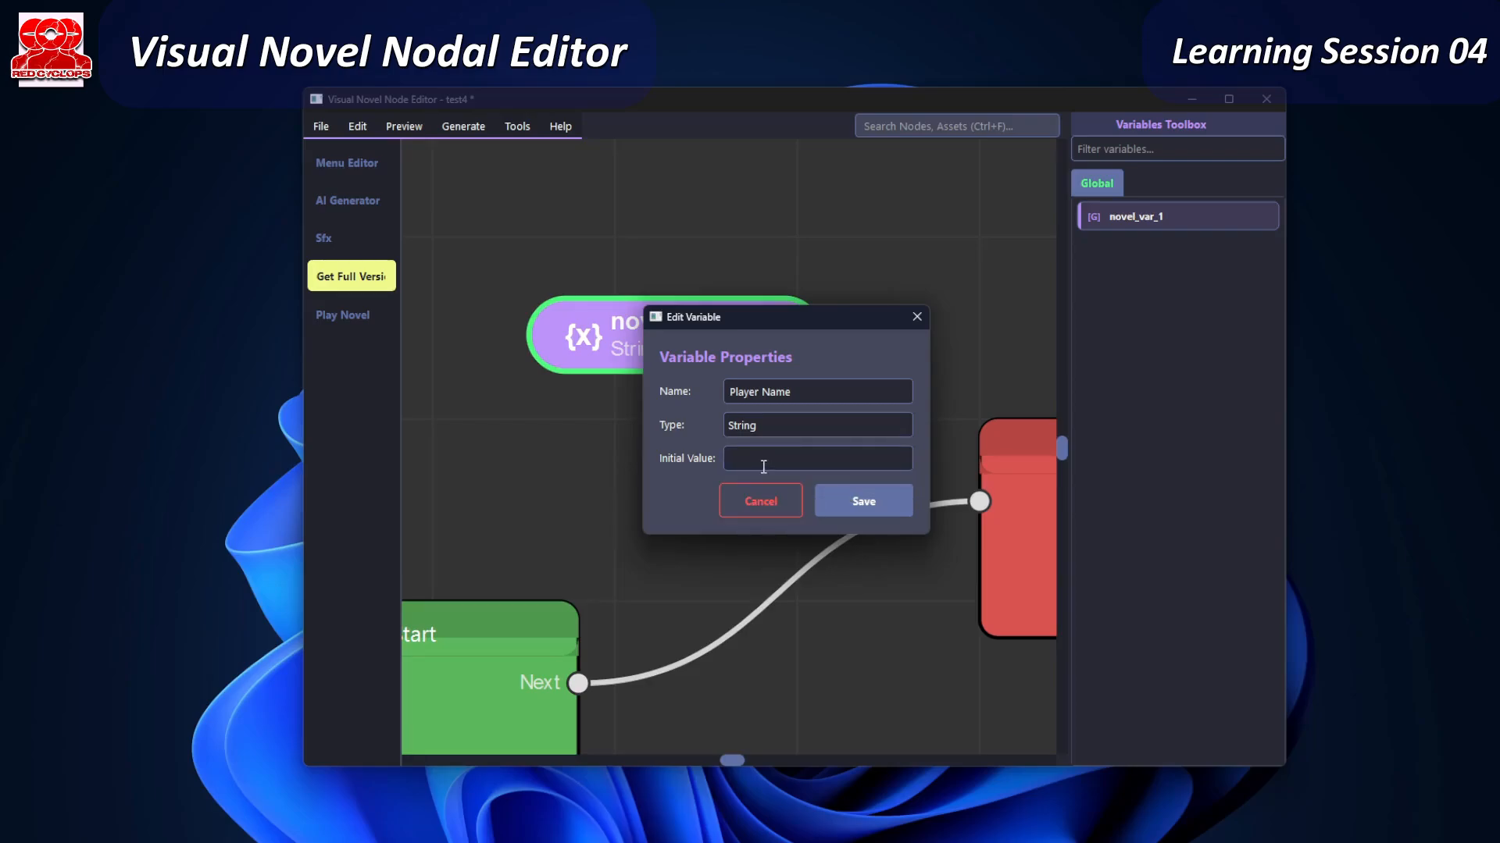
click(771, 458)
text(initial text)
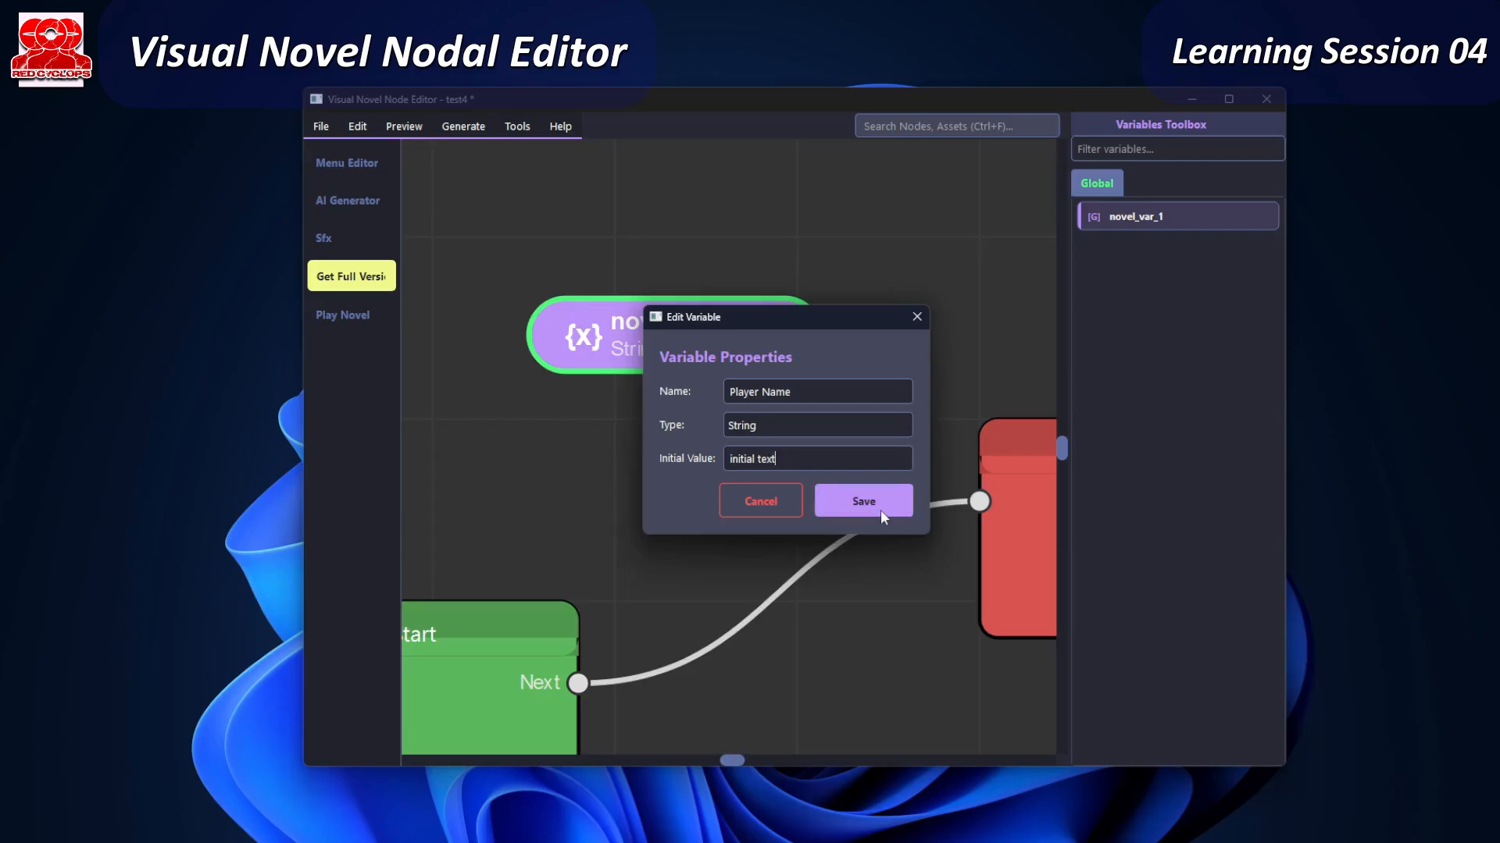
click(880, 509)
mouse_move(719, 358)
mouse_down()
mouse_move(669, 408)
mouse_move(722, 349)
mouse_up()
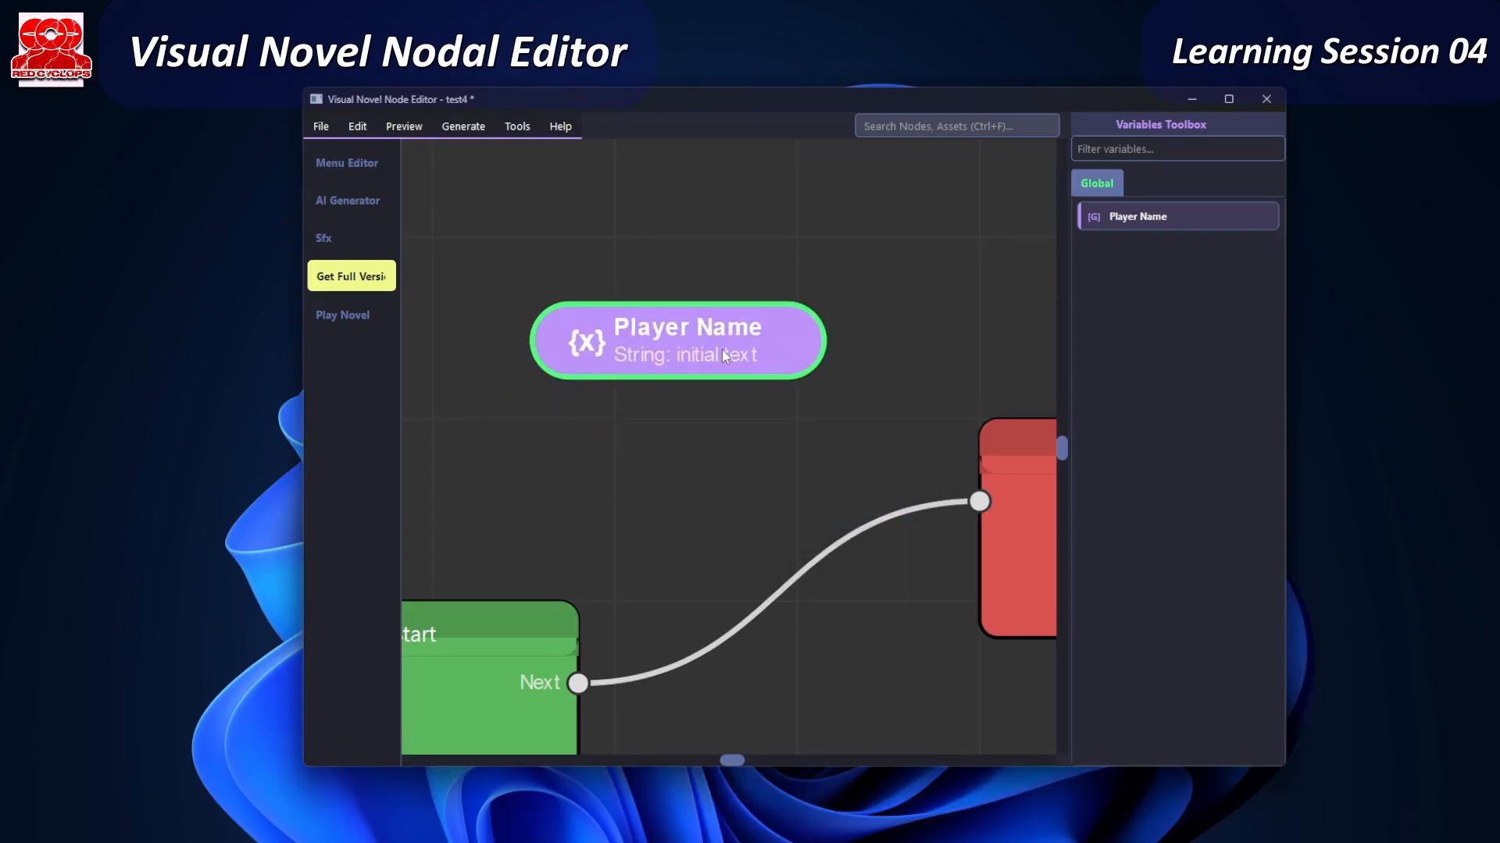
- Move the Start and End nodes farther apart and line them up in one horizontal row
scroll(777, 430, down, 4)
middle_drag(789, 479, 733, 405)
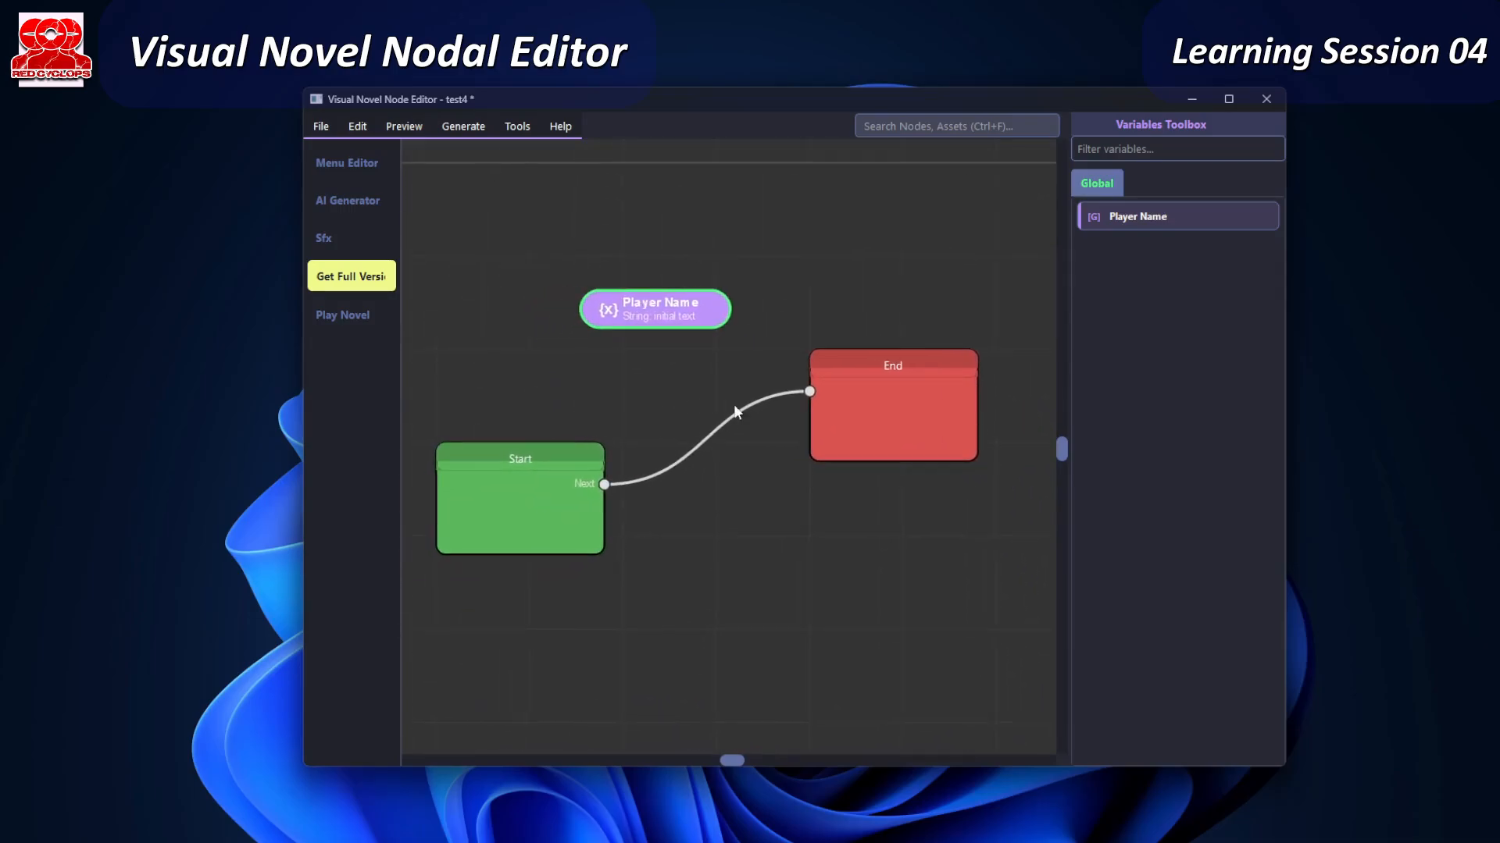
scroll(774, 408, down, 2)
drag(629, 478, 563, 477)
drag(854, 414, 914, 475)
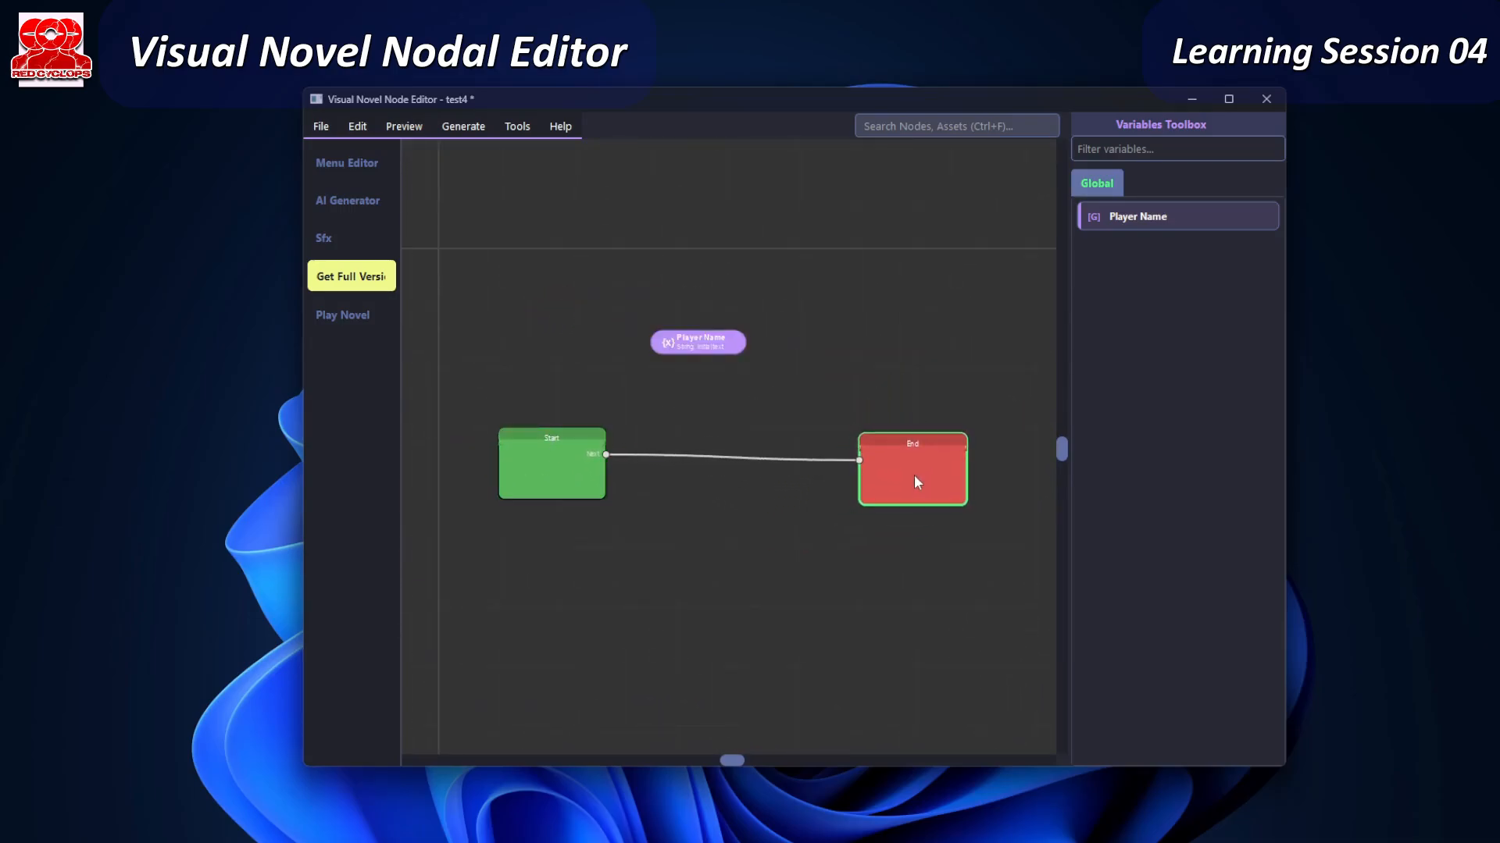
drag(571, 475, 508, 480)
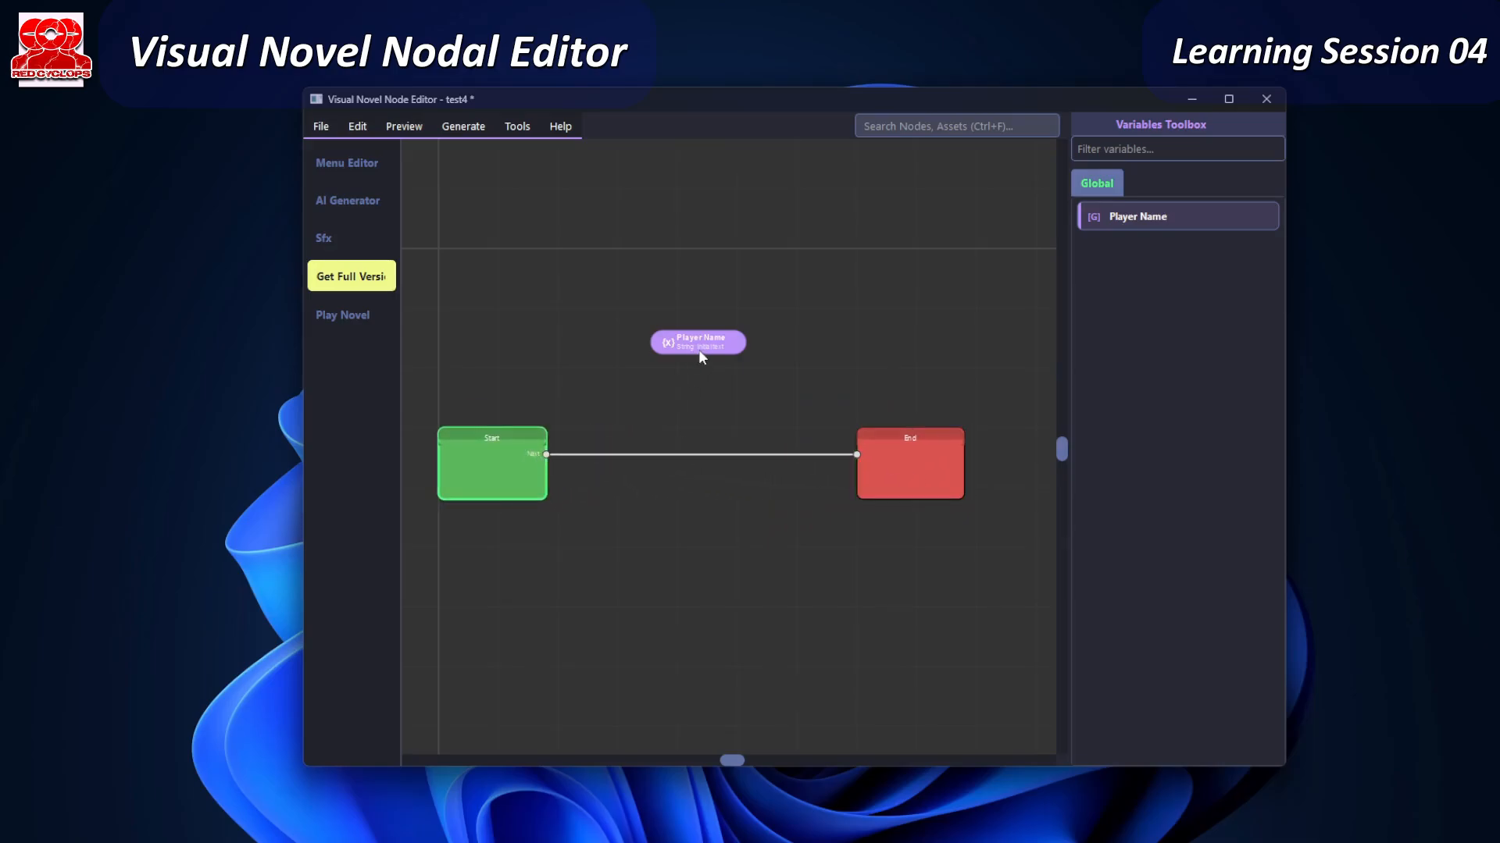
- Add a condition node based on the global Player Name variable below the Start–End connection
right_click(698, 533)
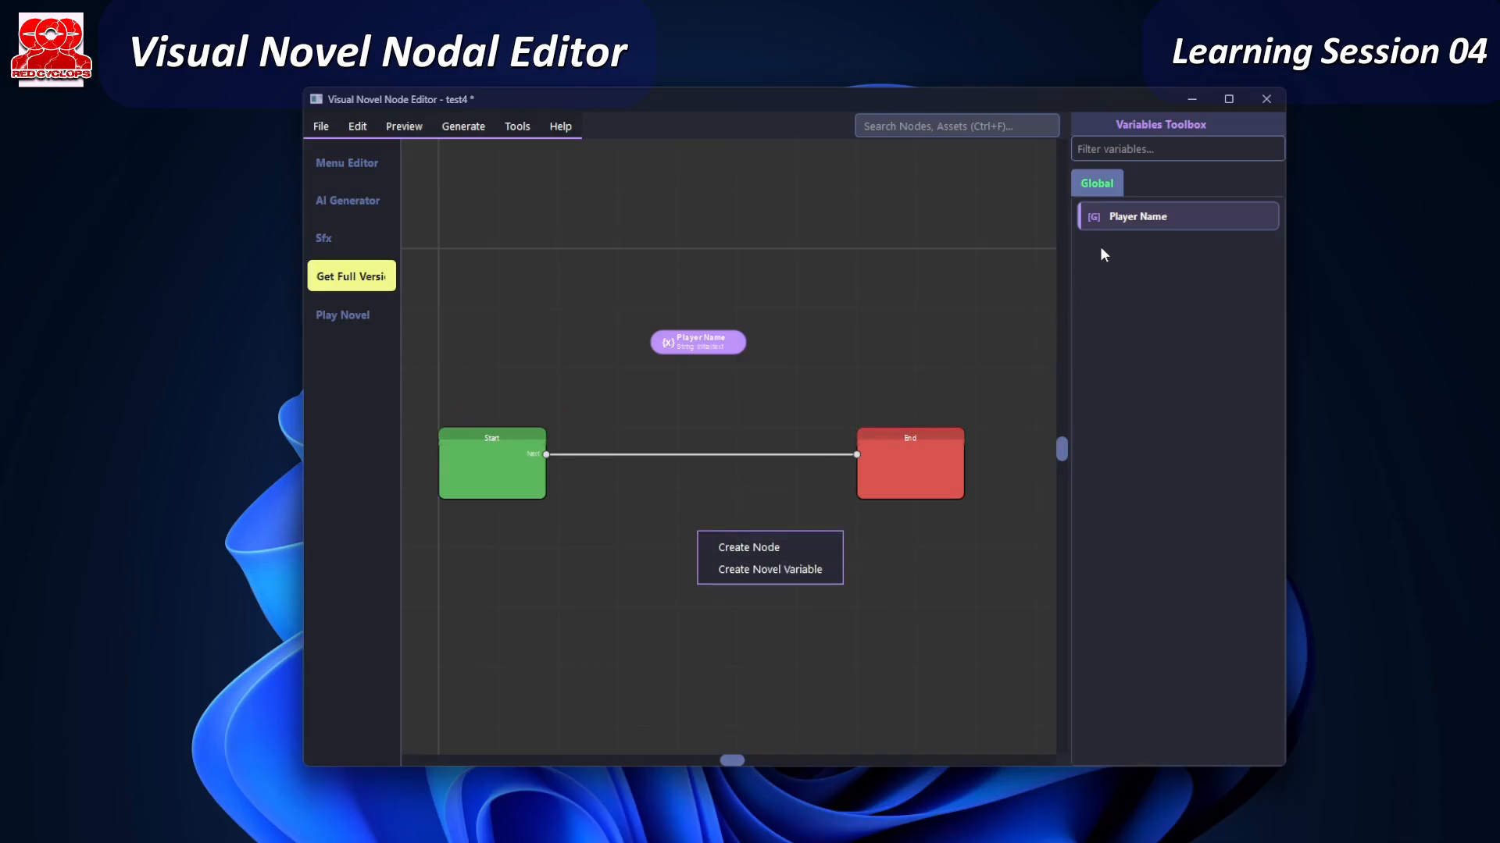
click(1118, 272)
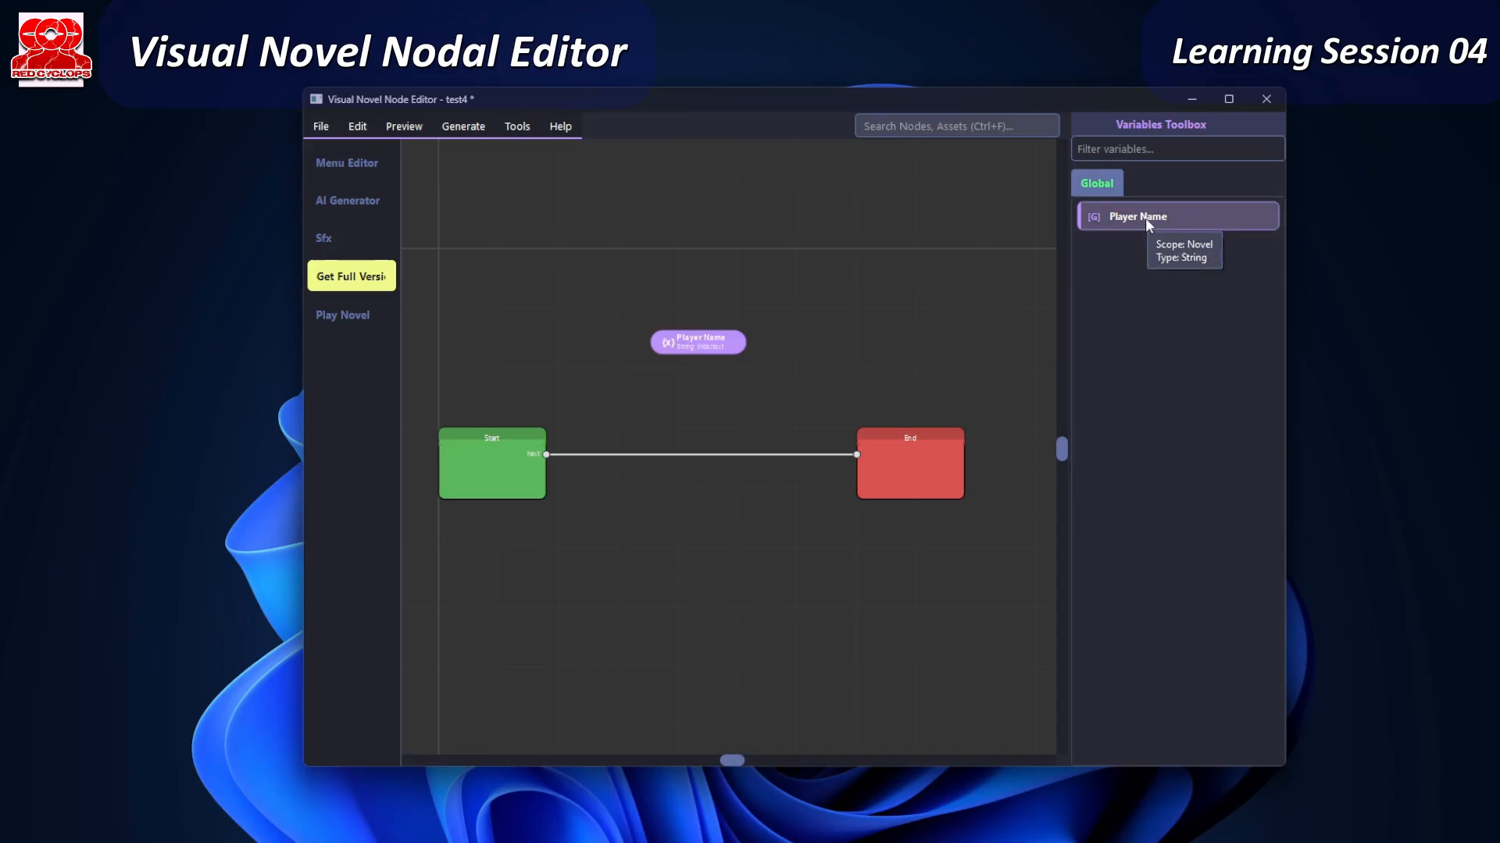
drag(1146, 223, 922, 608)
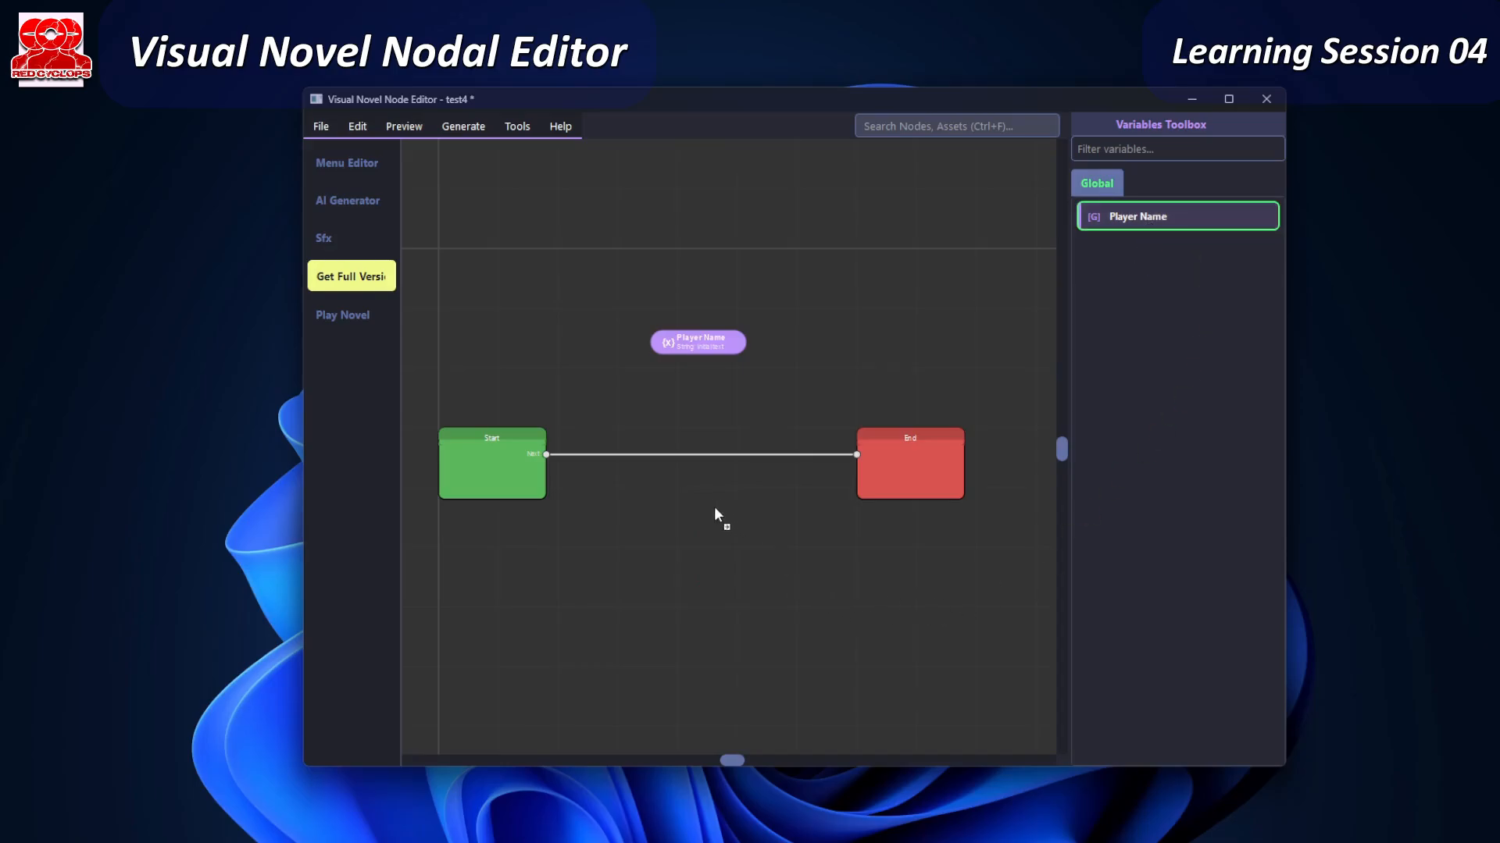
drag(653, 556, 660, 566)
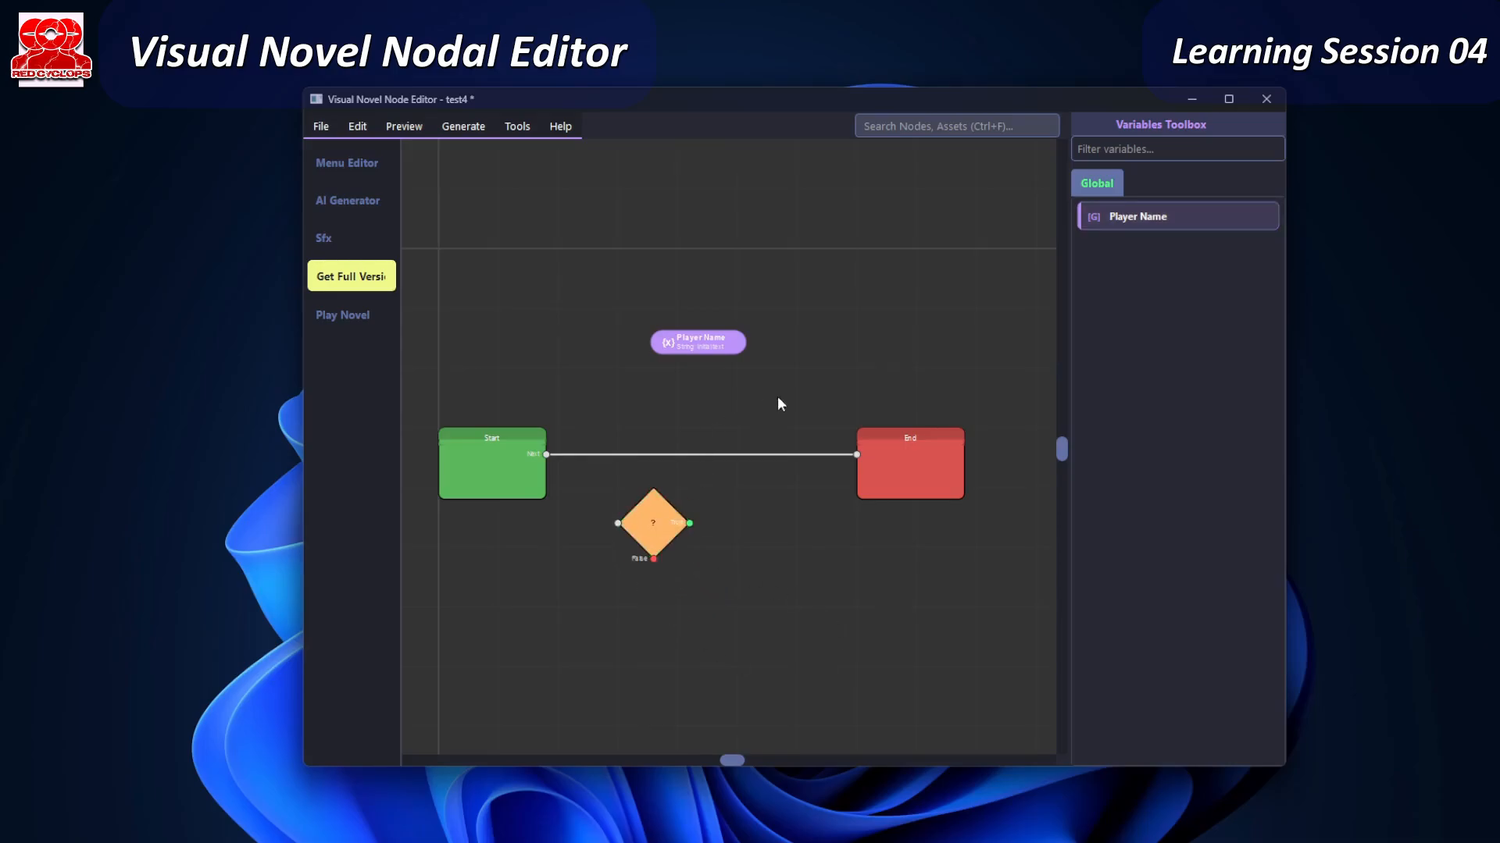
- Configure the condition to test Player Name (Global) with the == operator against a first name as compare value
double_click(652, 524)
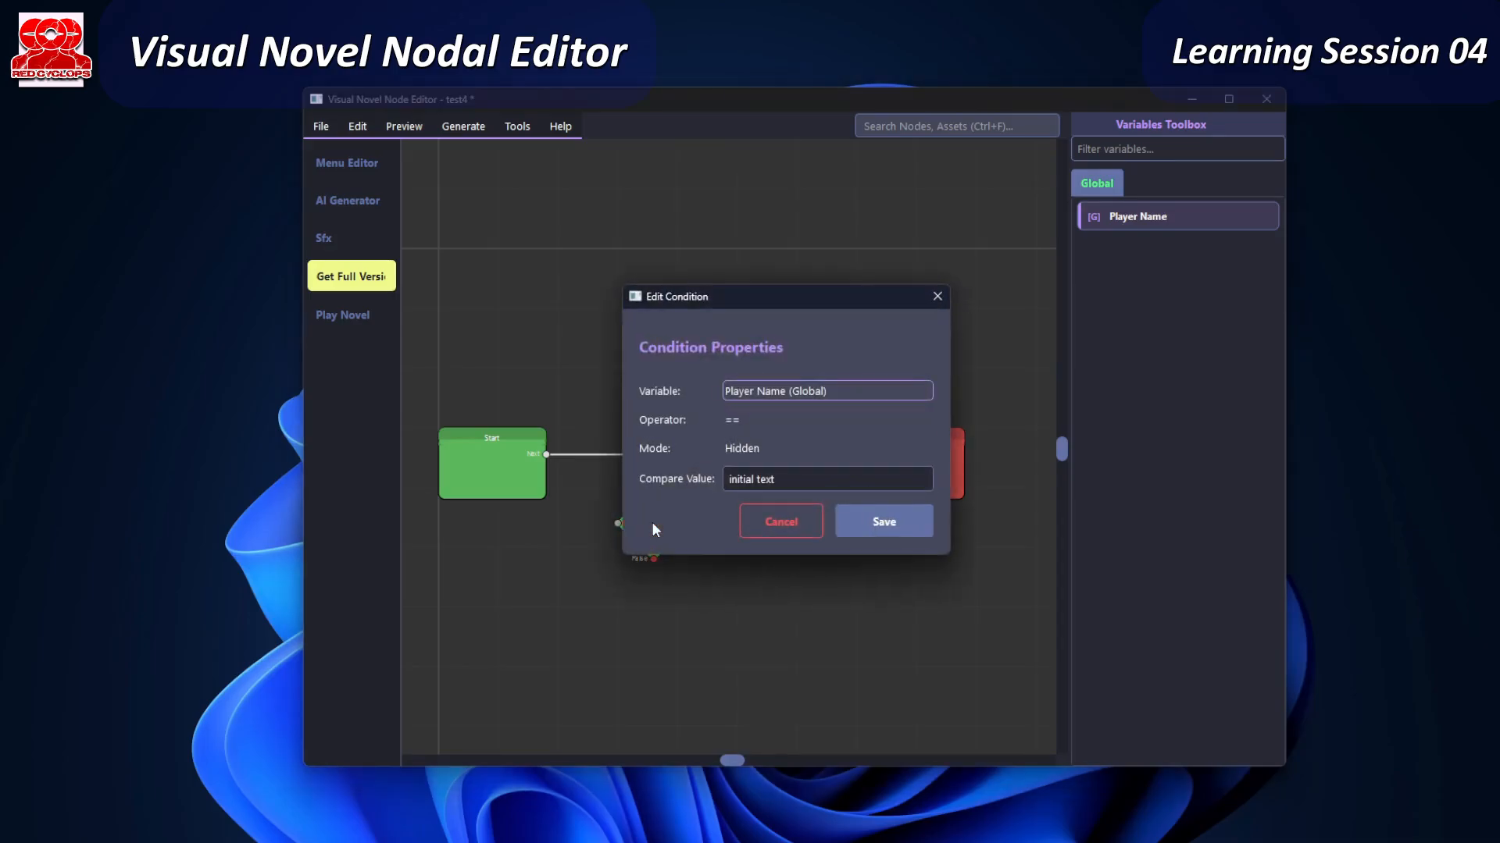
click(785, 392)
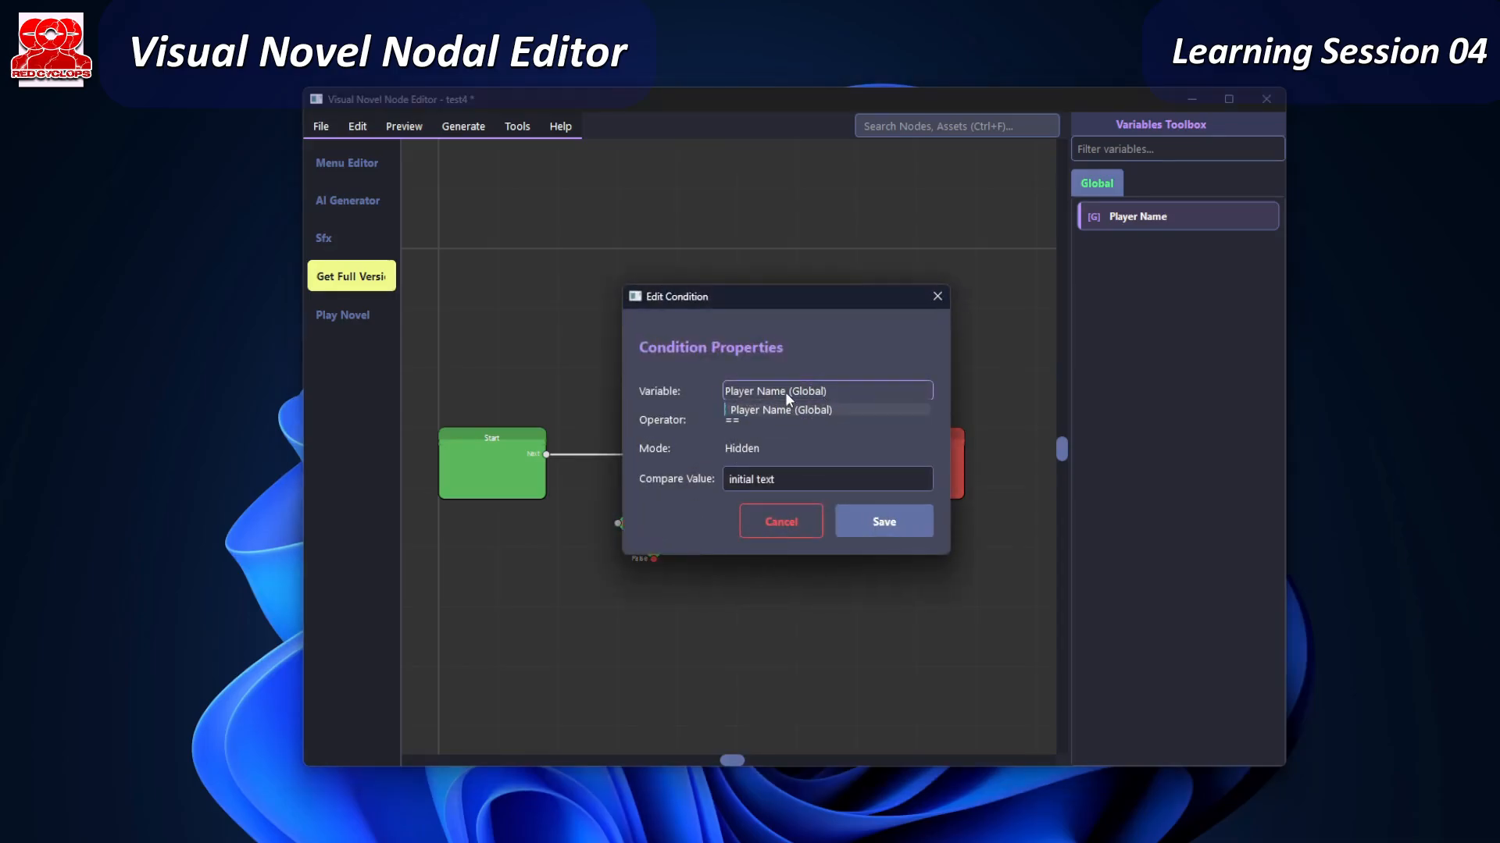
click(785, 392)
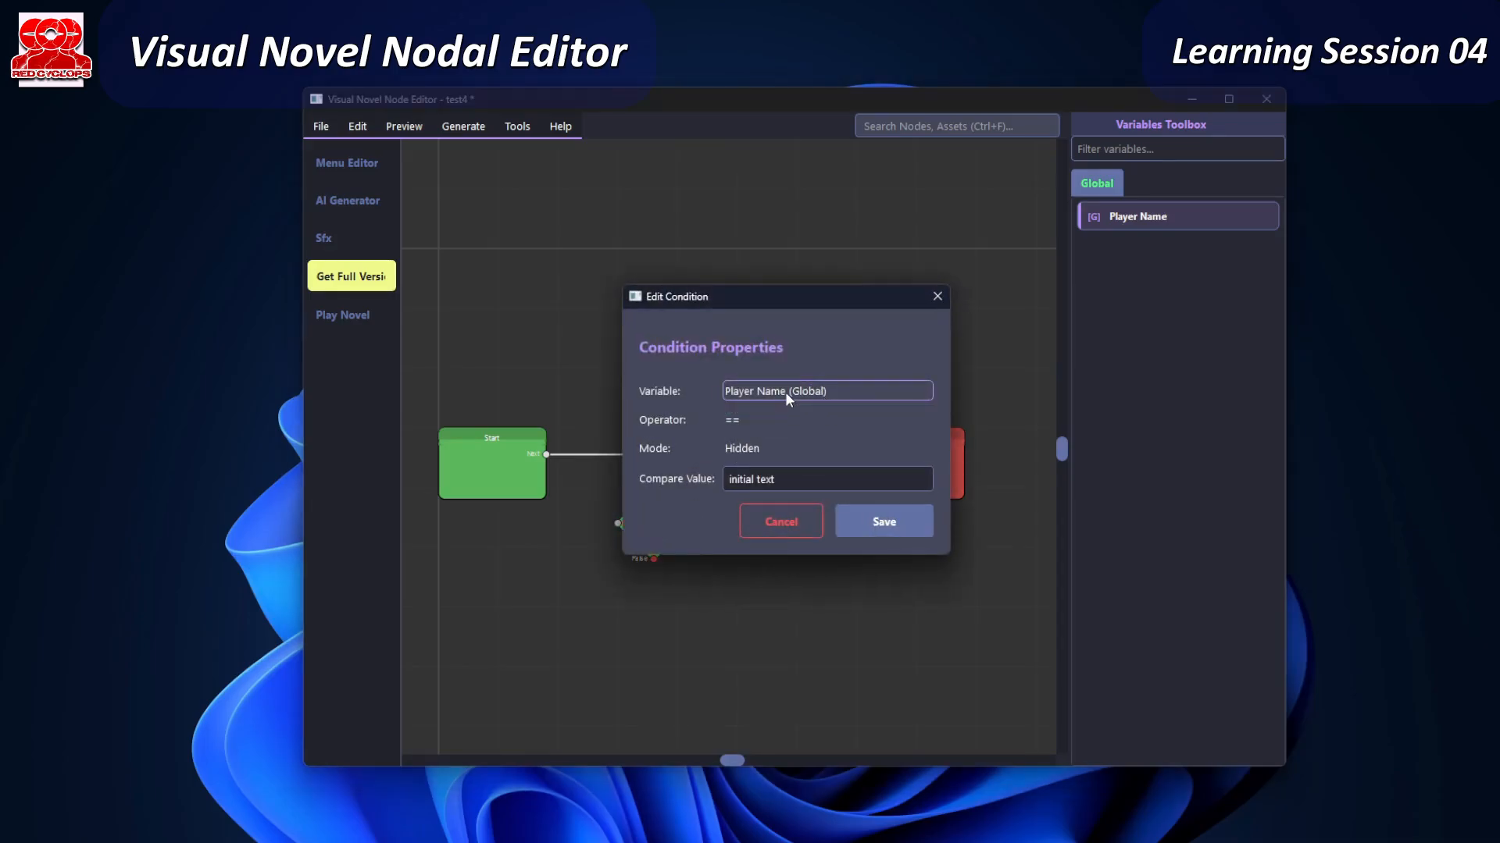
click(743, 419)
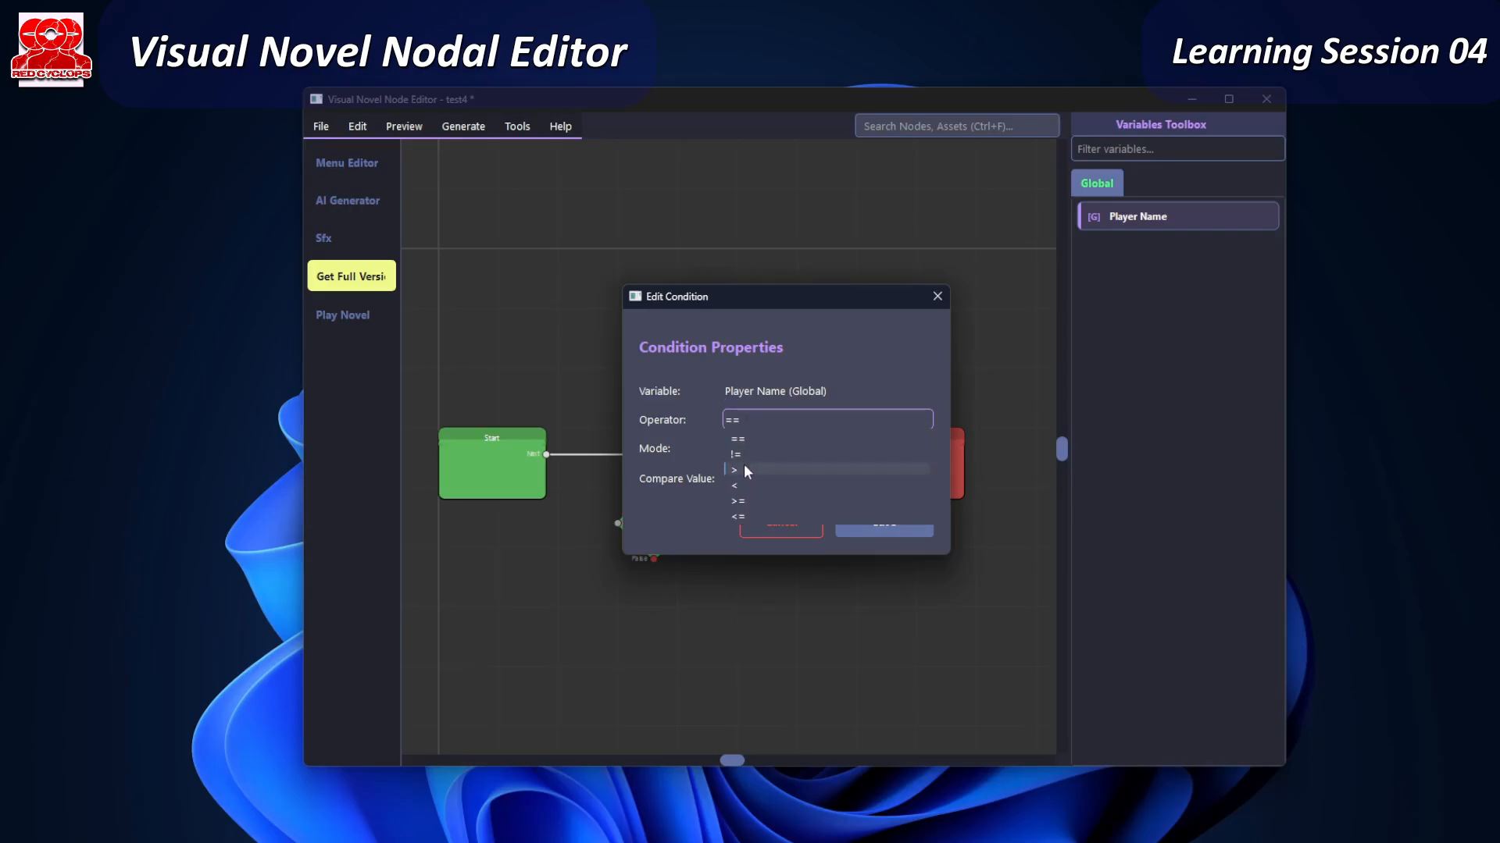
click(738, 443)
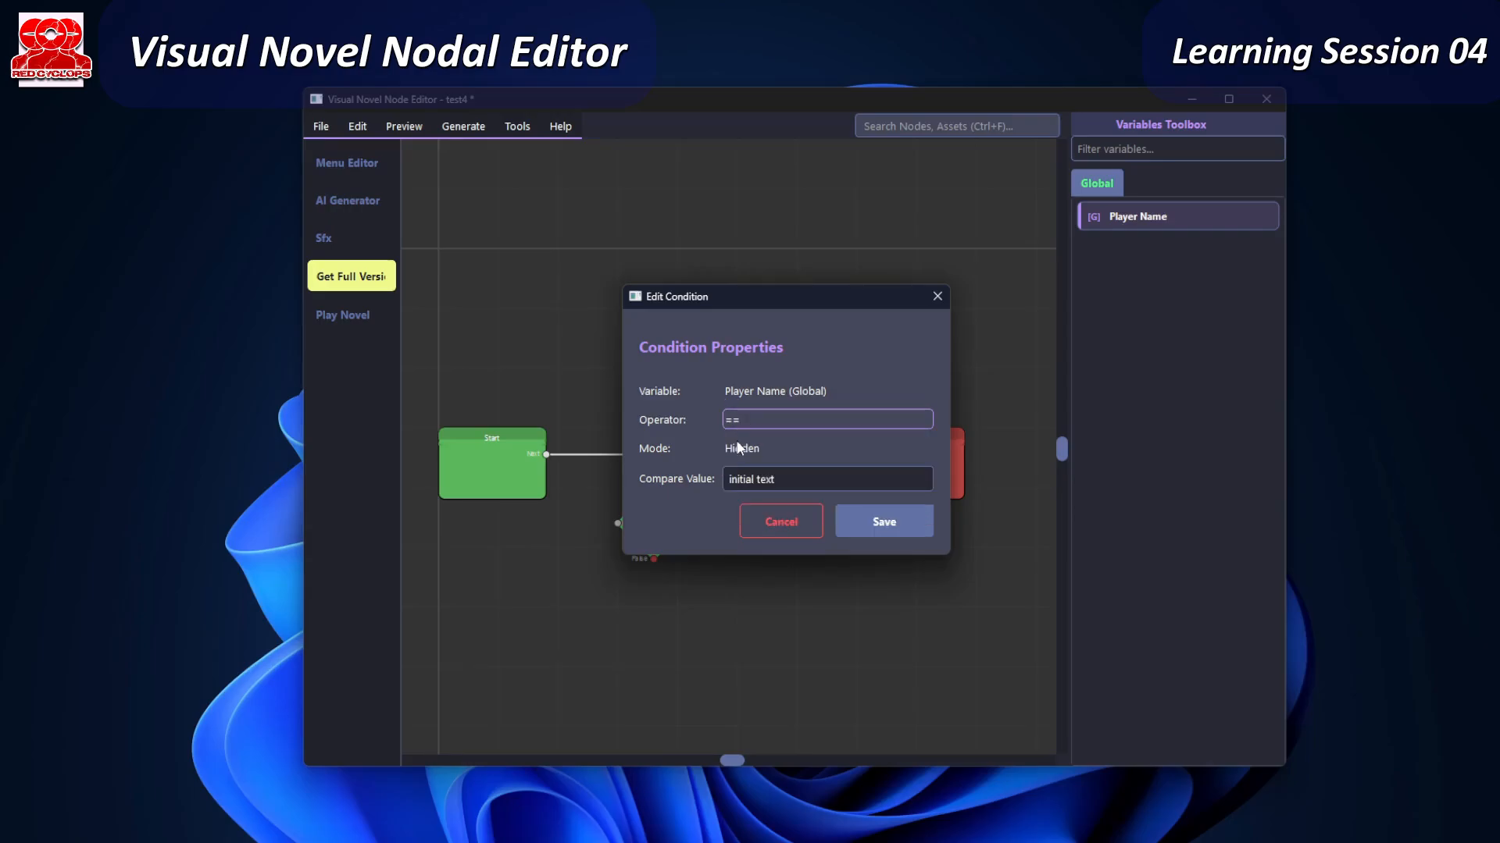
click(772, 480)
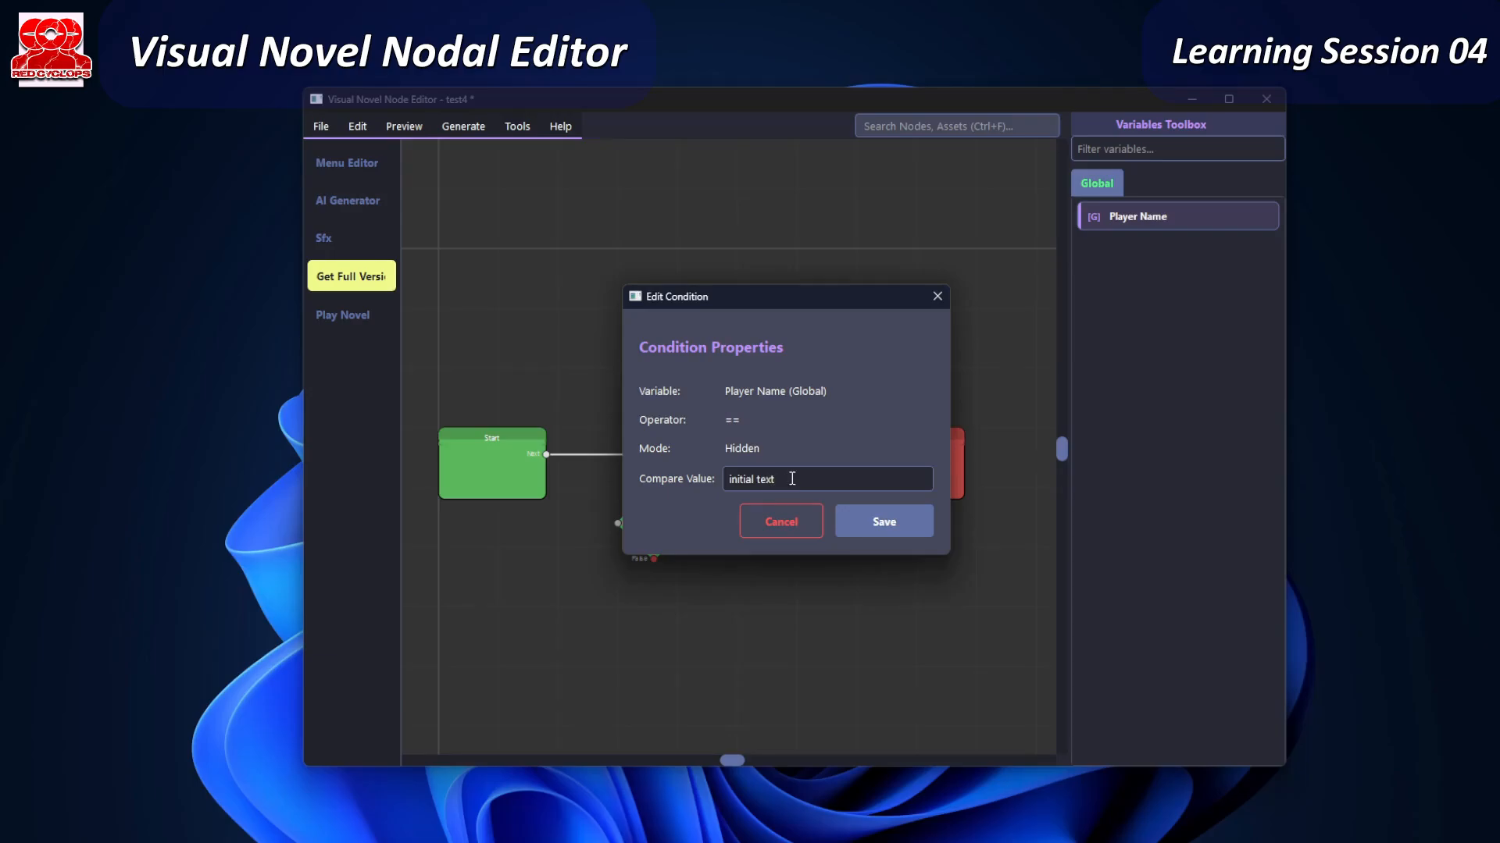
drag(792, 479, 667, 482)
text(Samuel)
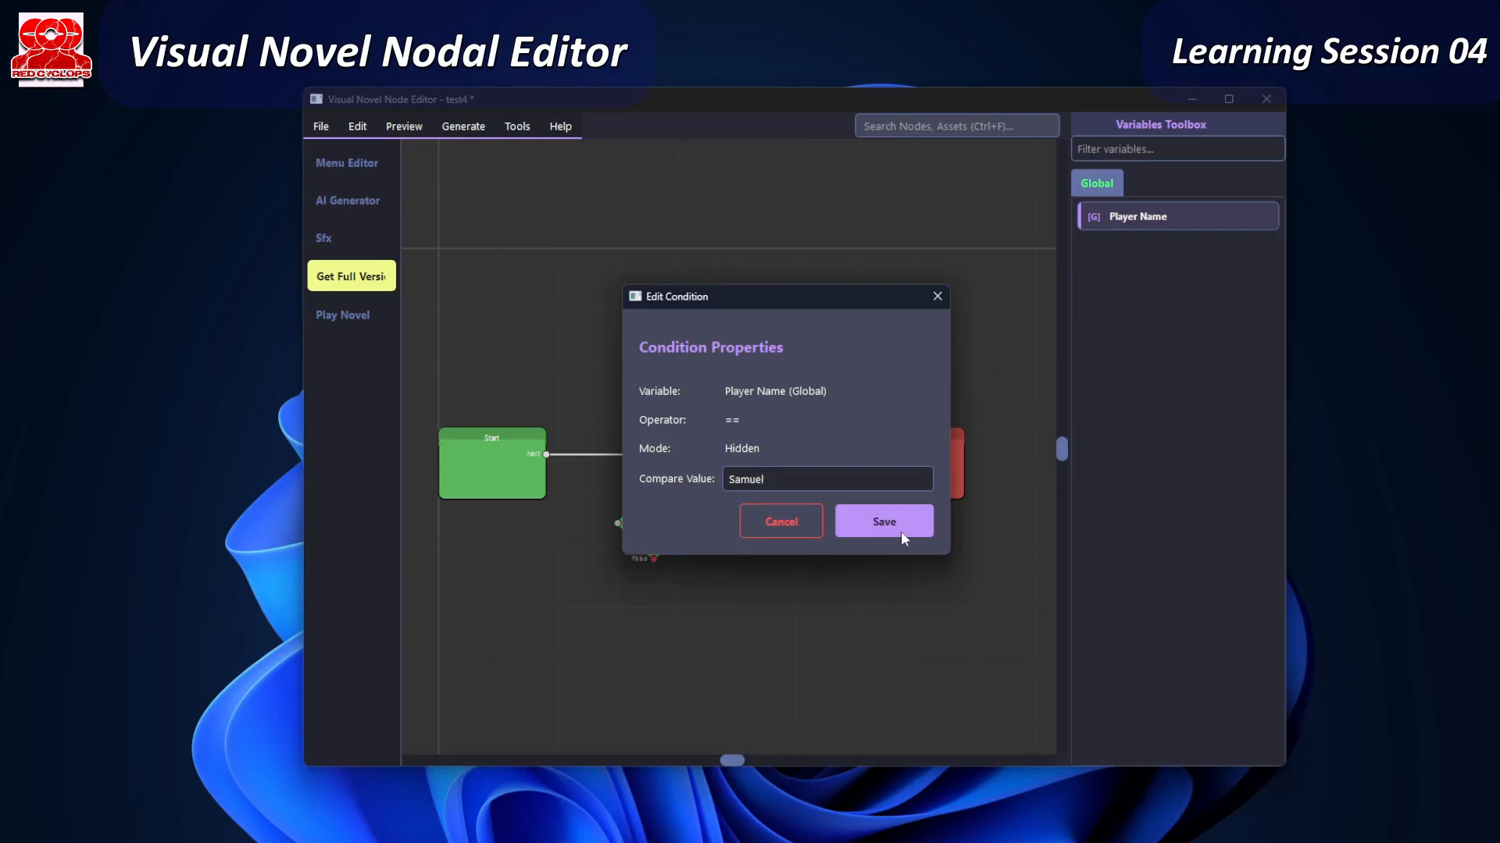
click(901, 531)
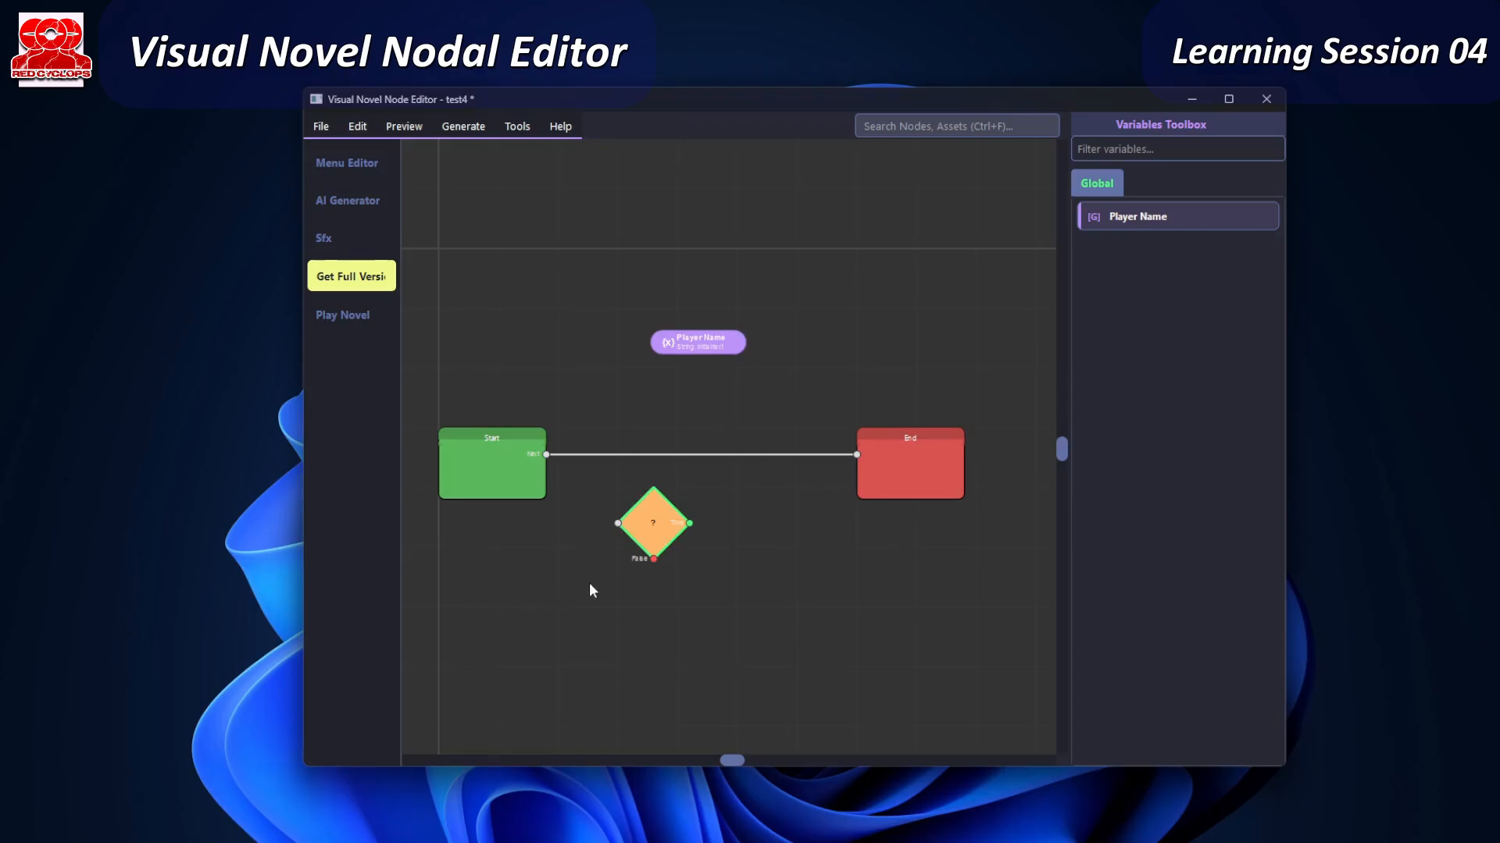
- Insert the condition node into the Start–End connection and link its False output to a new node placed below
drag(716, 561, 688, 467)
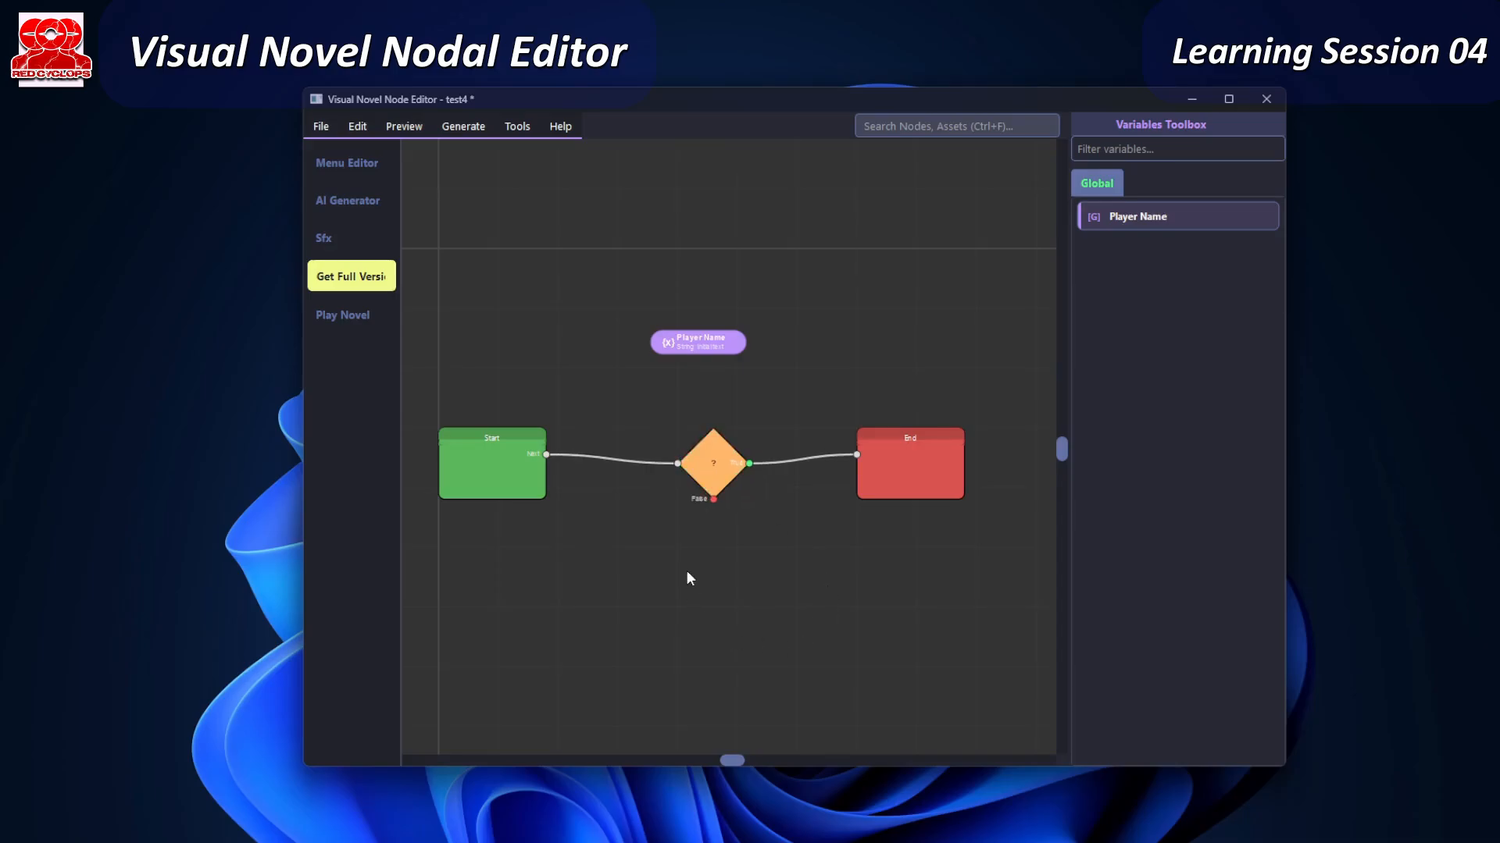
right_click(686, 592)
click(747, 608)
drag(750, 617, 790, 637)
drag(713, 499, 897, 628)
- Move the End node farther from the condition and connect the new node's Next output to it
click(915, 478)
drag(918, 478, 1009, 476)
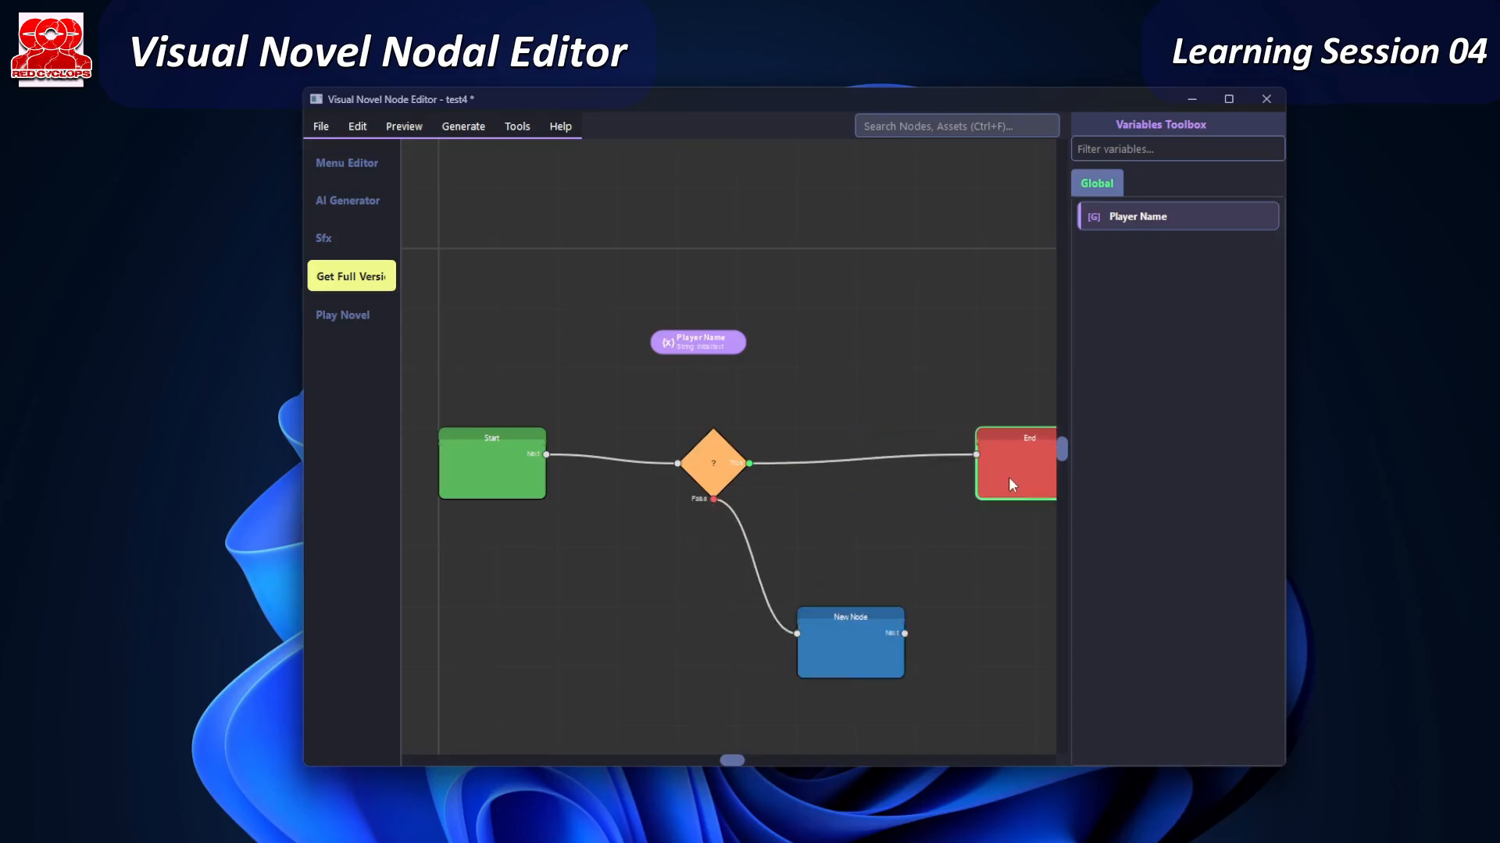
scroll(944, 536, down, 3)
middle_drag(944, 536, 860, 529)
scroll(860, 534, up, 2)
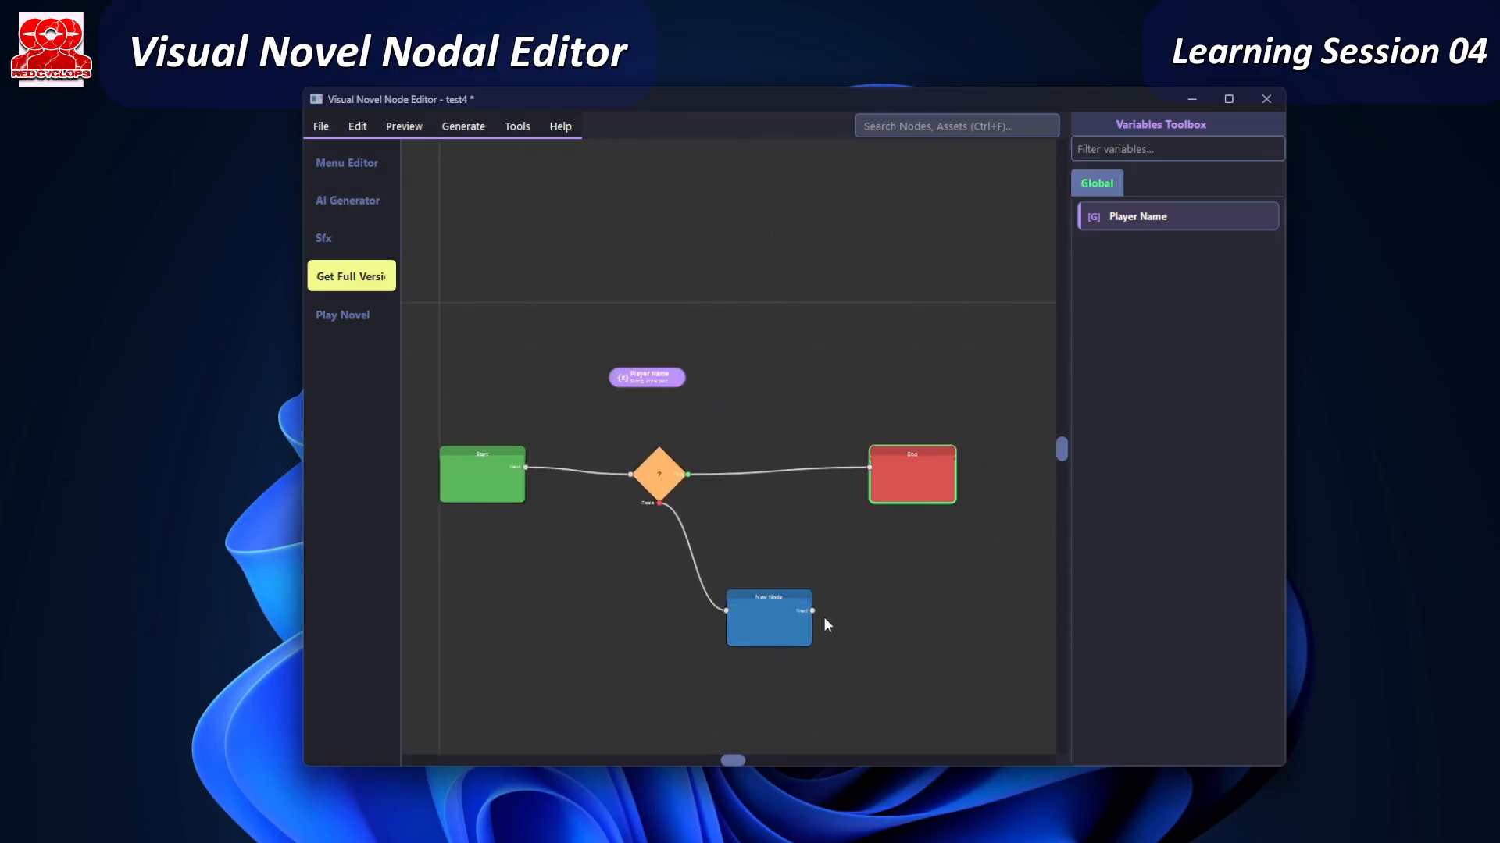
drag(811, 609, 870, 472)
- Add a text action with the text "start" to the Start node's sequence
click(480, 481)
double_click(477, 475)
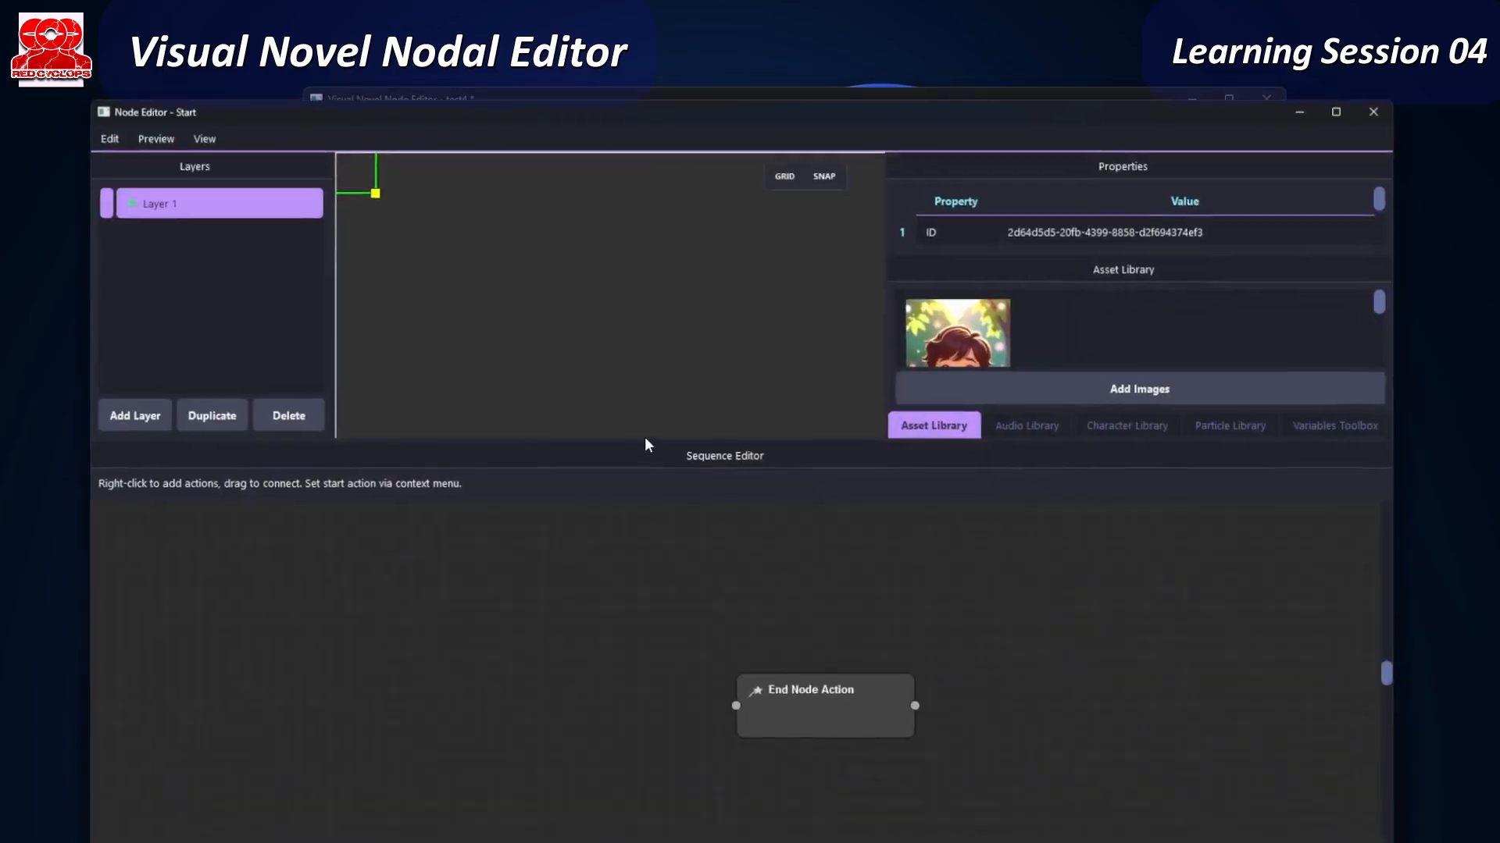
right_click(535, 622)
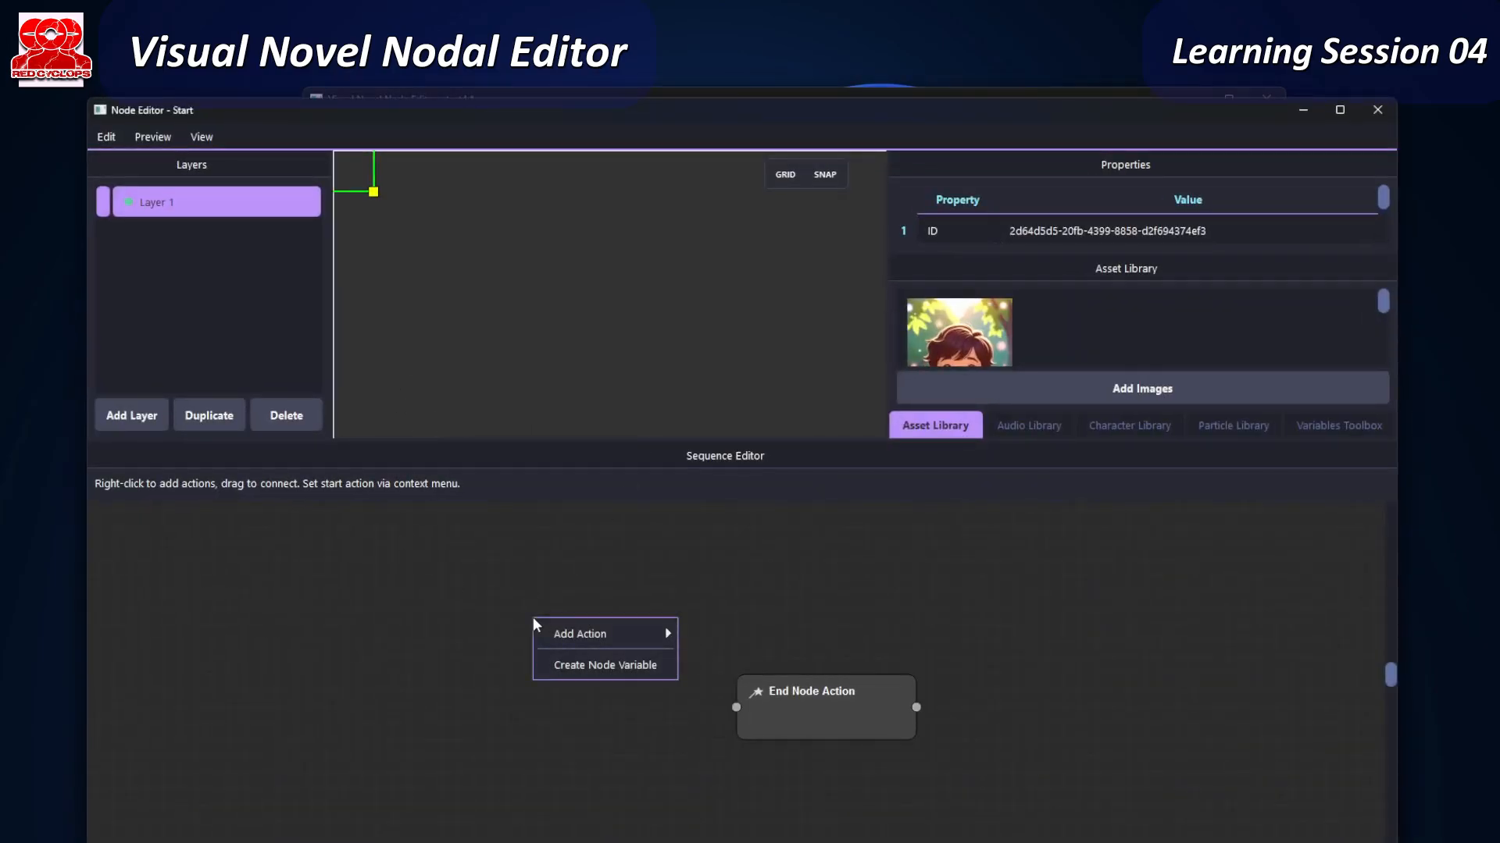
mouse_move(660, 633)
click(709, 636)
double_click(611, 632)
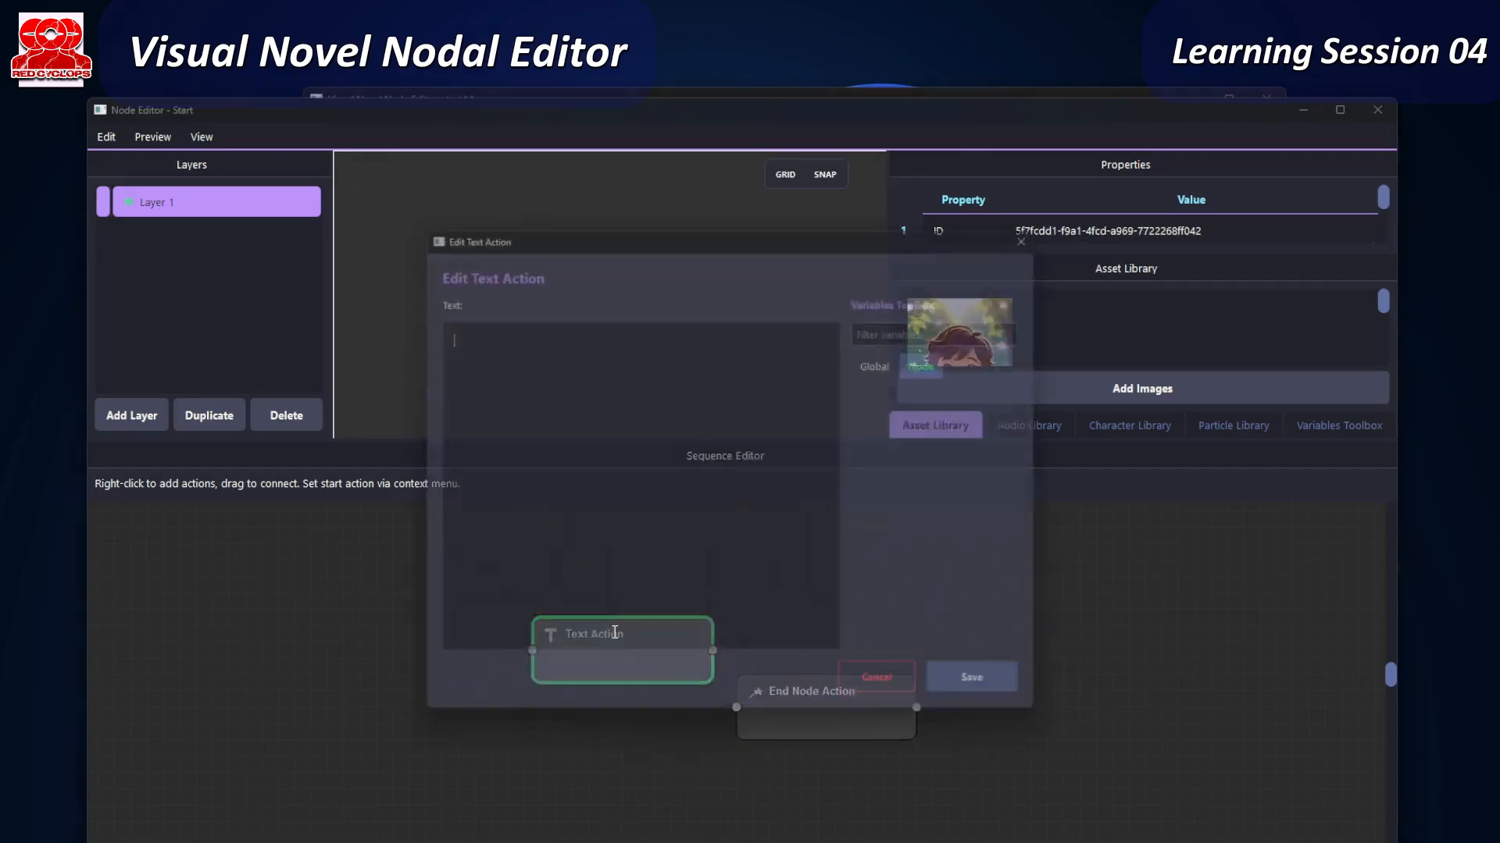
text(start)
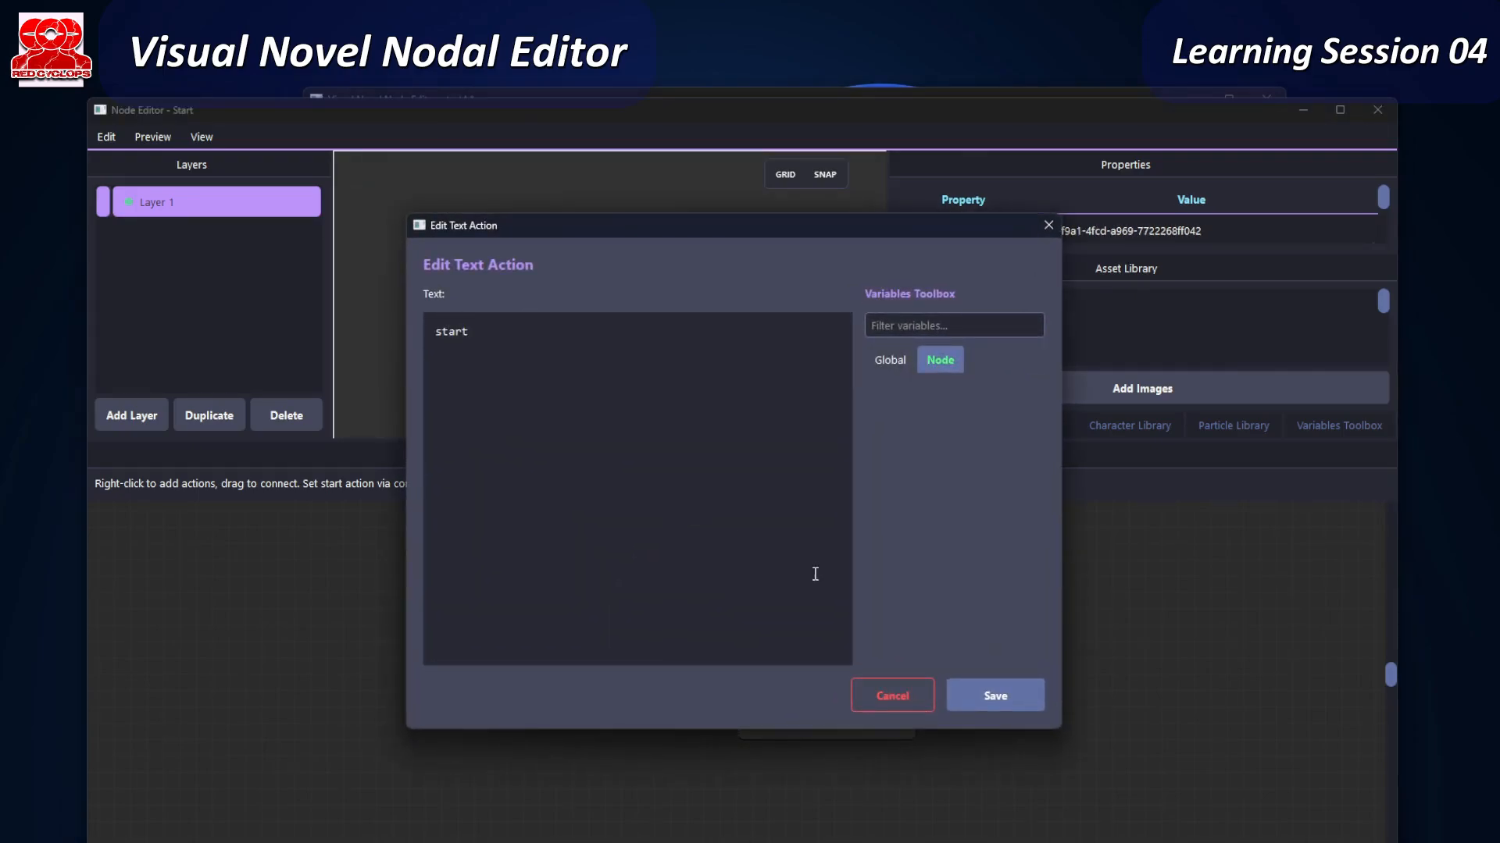
click(1015, 706)
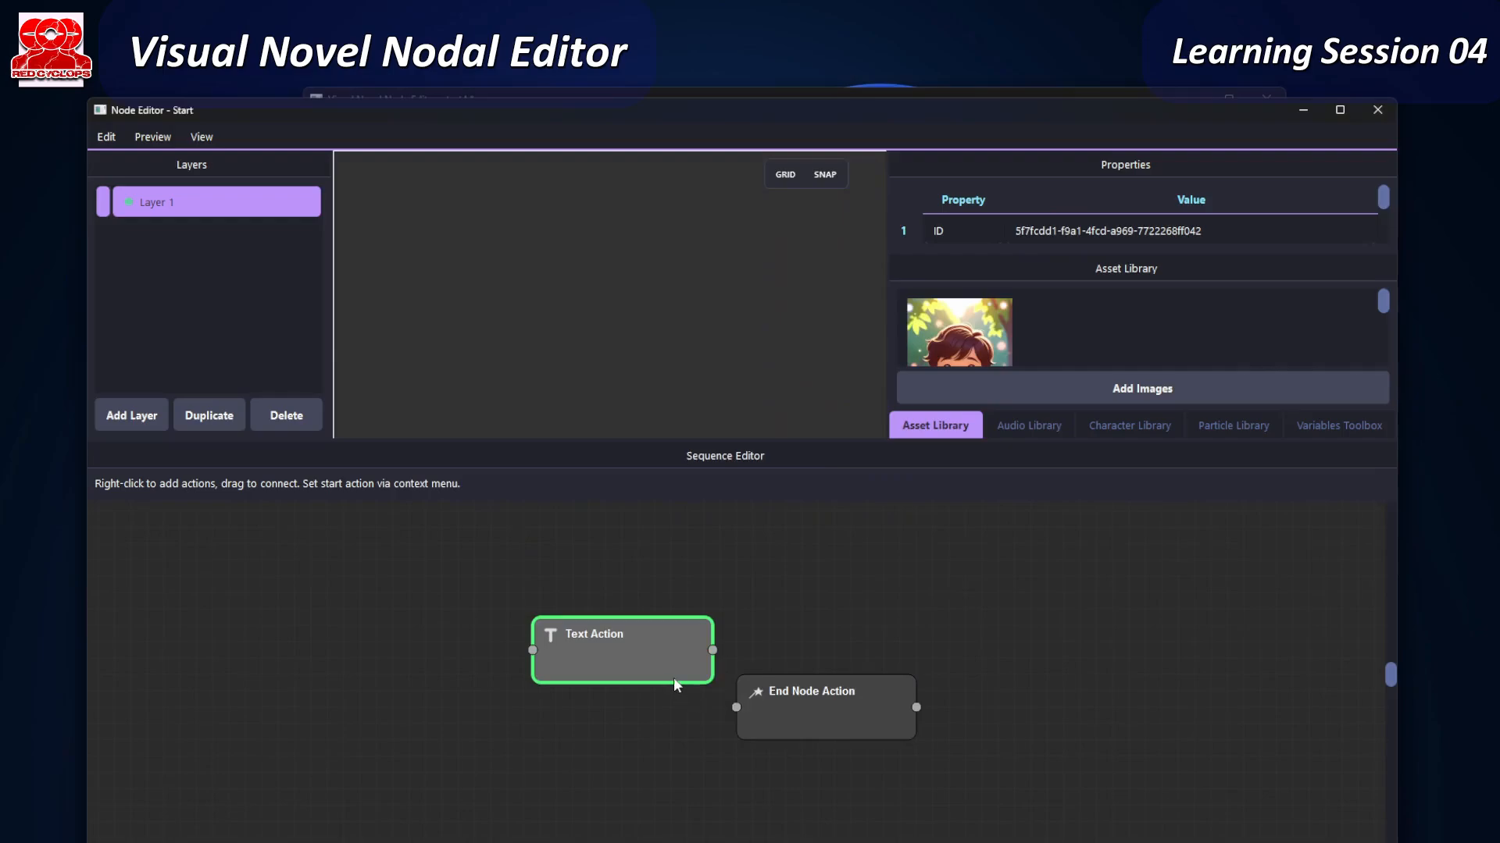
- Connect the Start node's text action to End Node Action, check the text in the preview and close the node editor
drag(673, 677, 553, 680)
drag(698, 716, 736, 707)
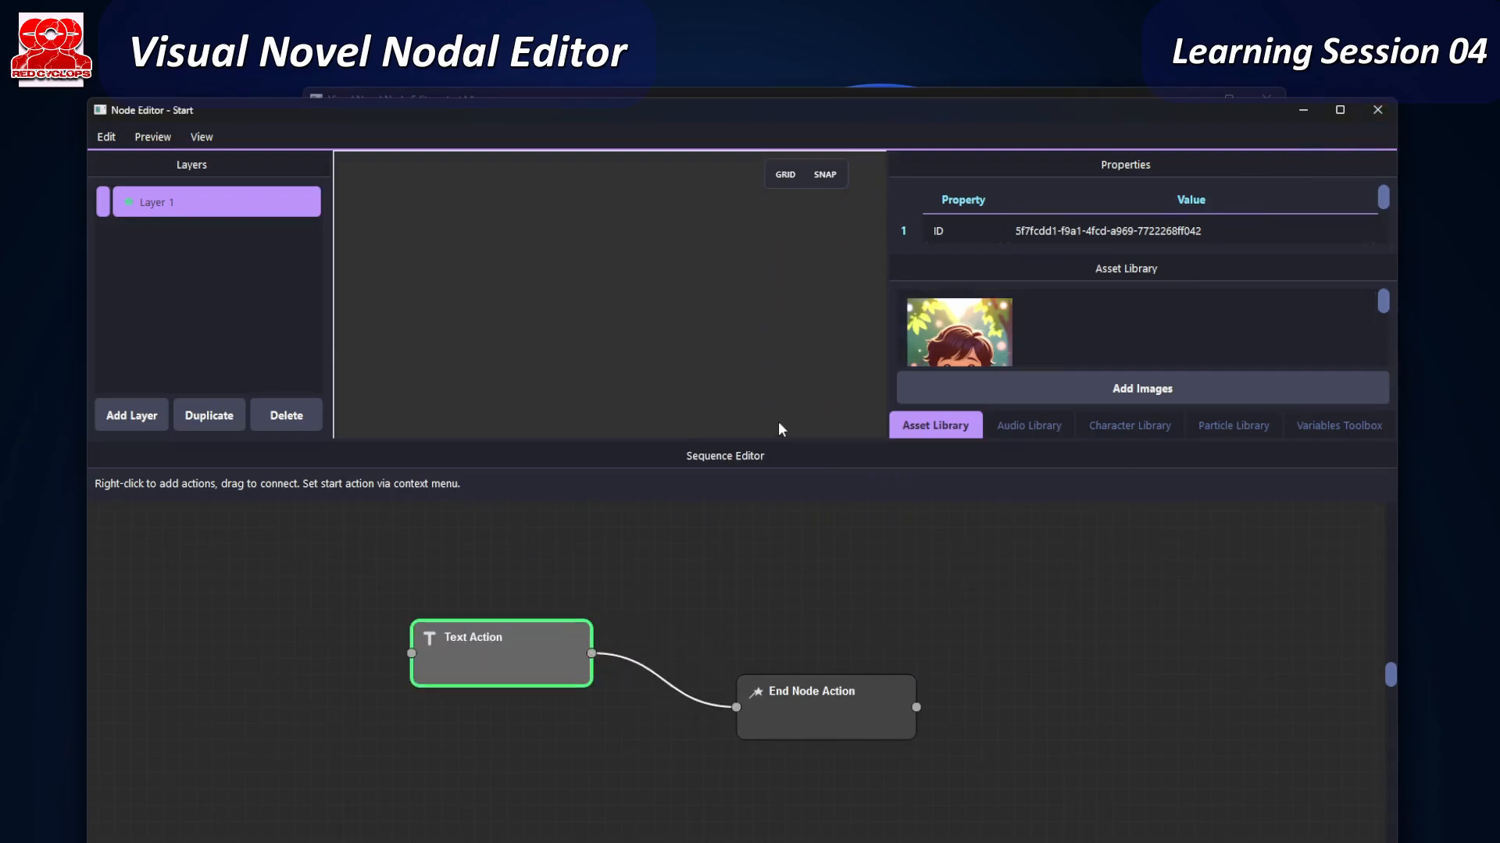
middle_drag(780, 428, 679, 255)
middle_drag(680, 417, 673, 304)
middle_drag(566, 352, 705, 349)
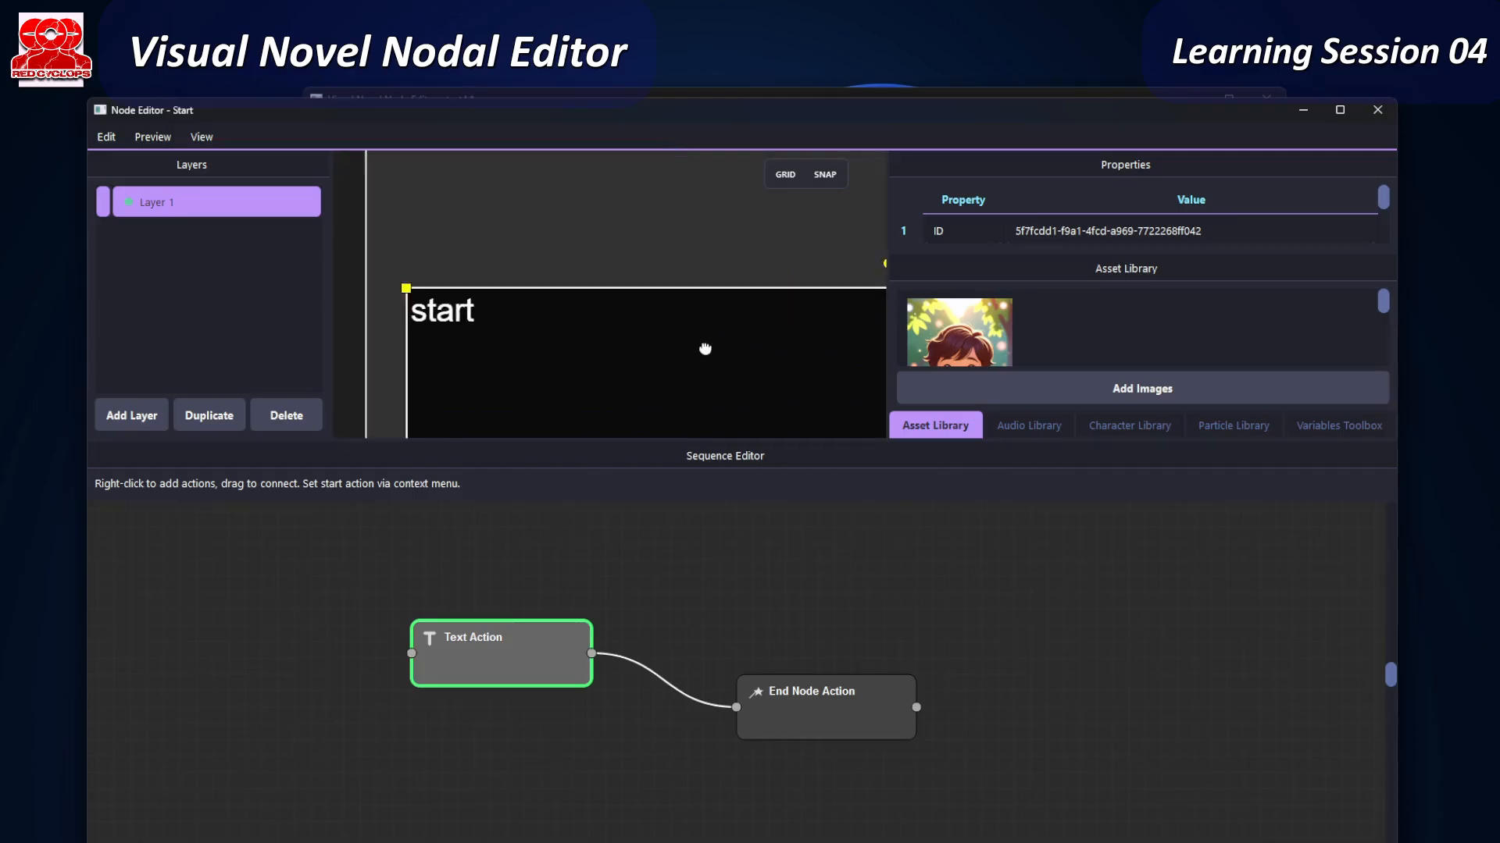
click(1377, 110)
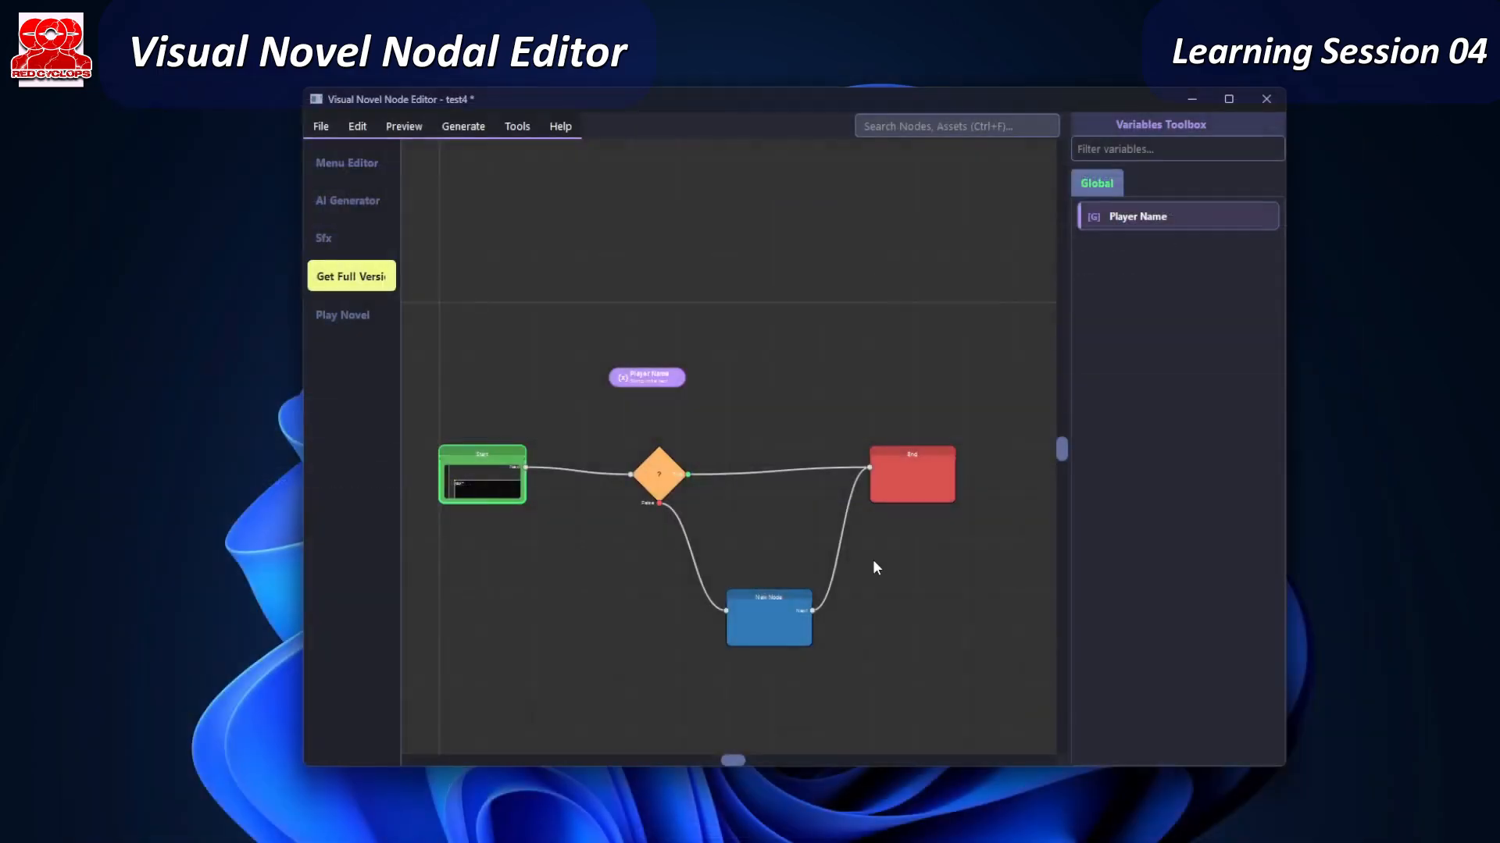
- Add a text action with the text "end" to the End node's sequence
double_click(881, 478)
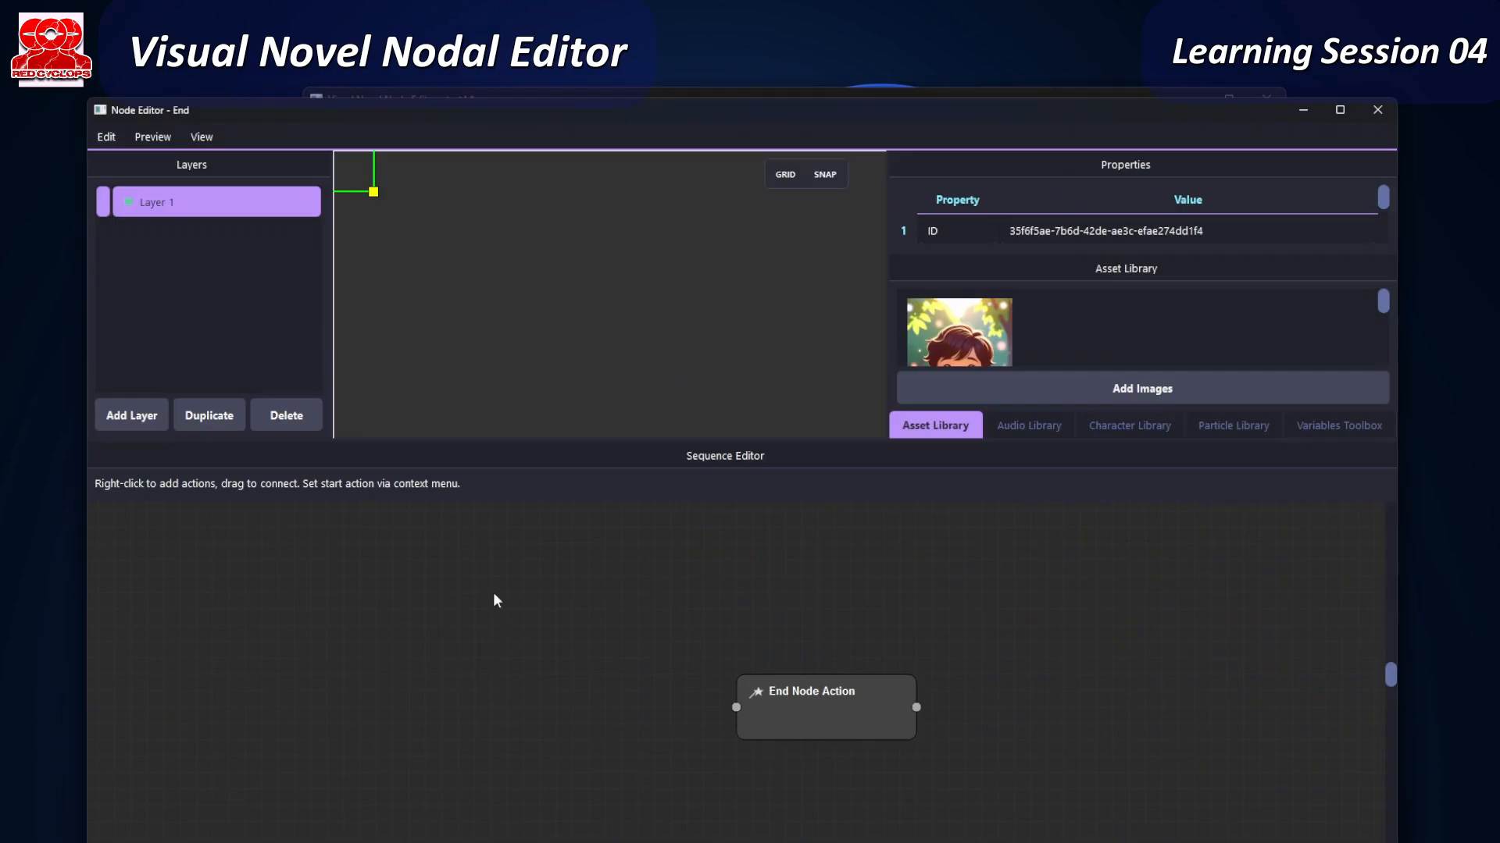
right_click(495, 598)
mouse_move(552, 602)
click(656, 603)
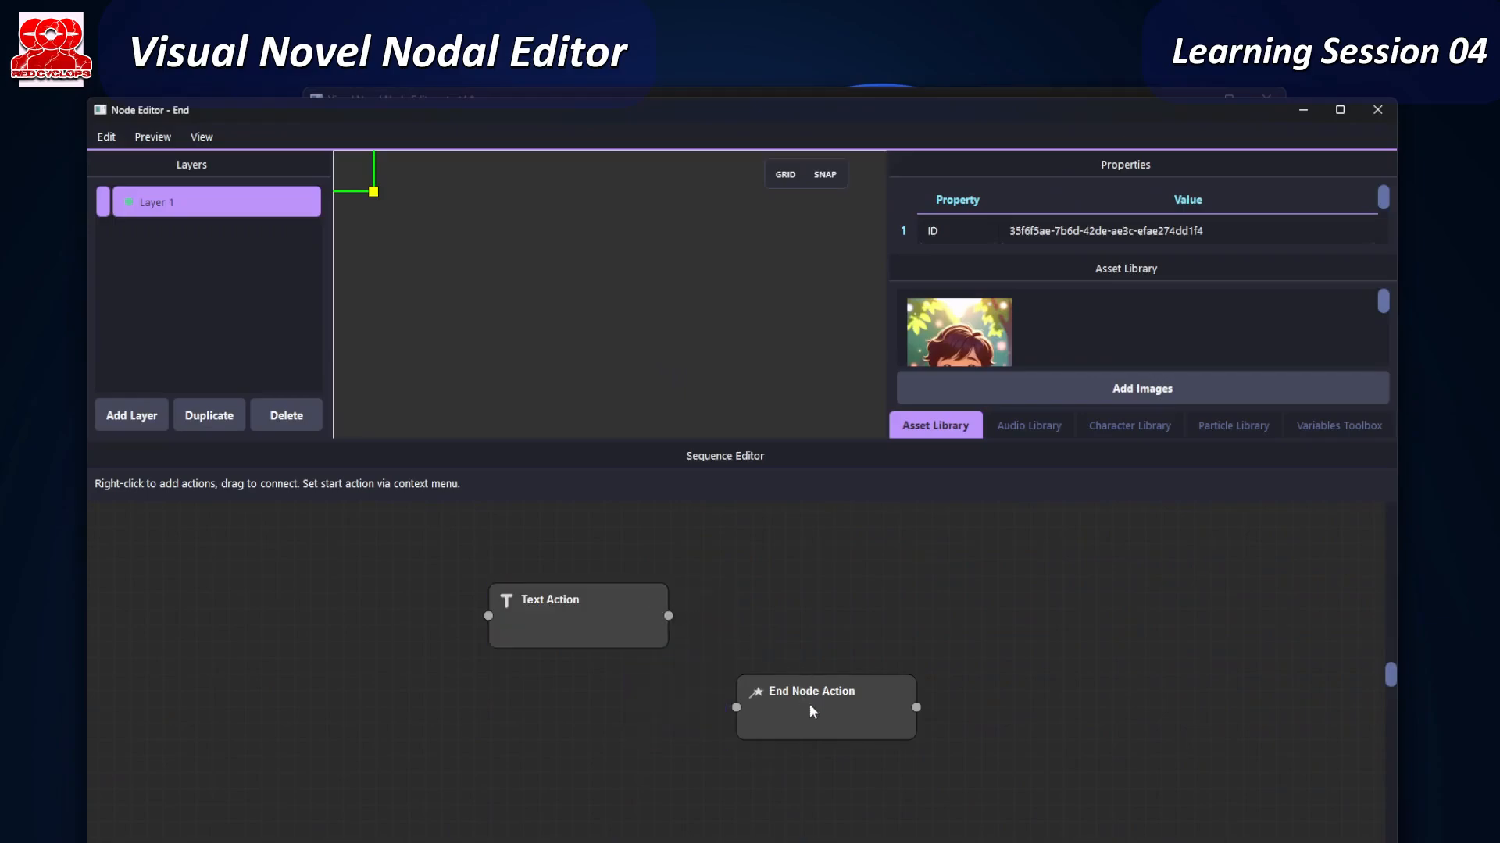
double_click(572, 613)
text(en)
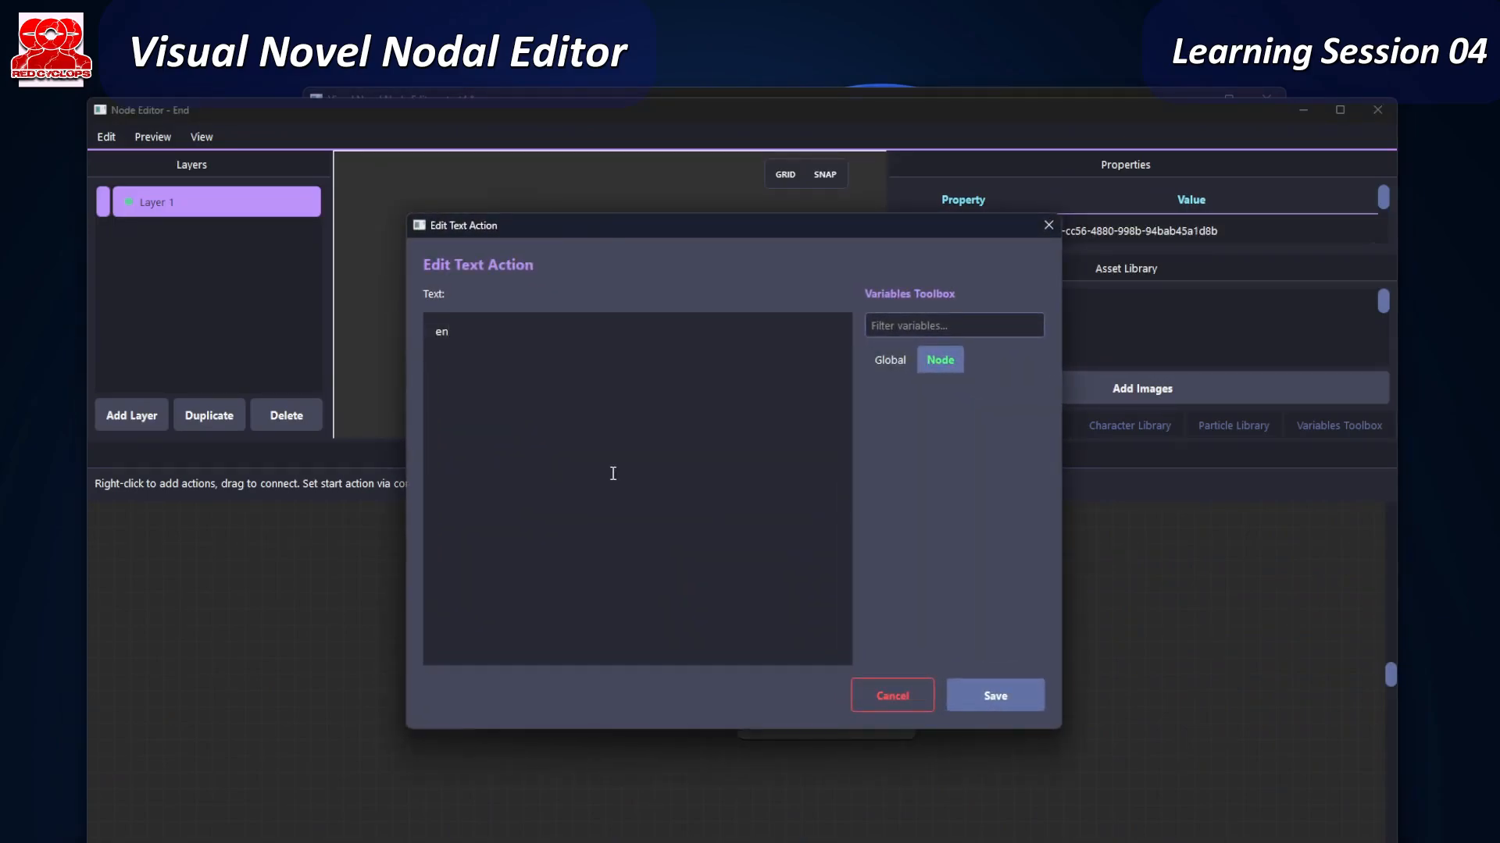
text(d)
click(985, 694)
- Connect the End node's text action to End Node Action, check the text in the preview and close the node editor
drag(635, 617, 734, 707)
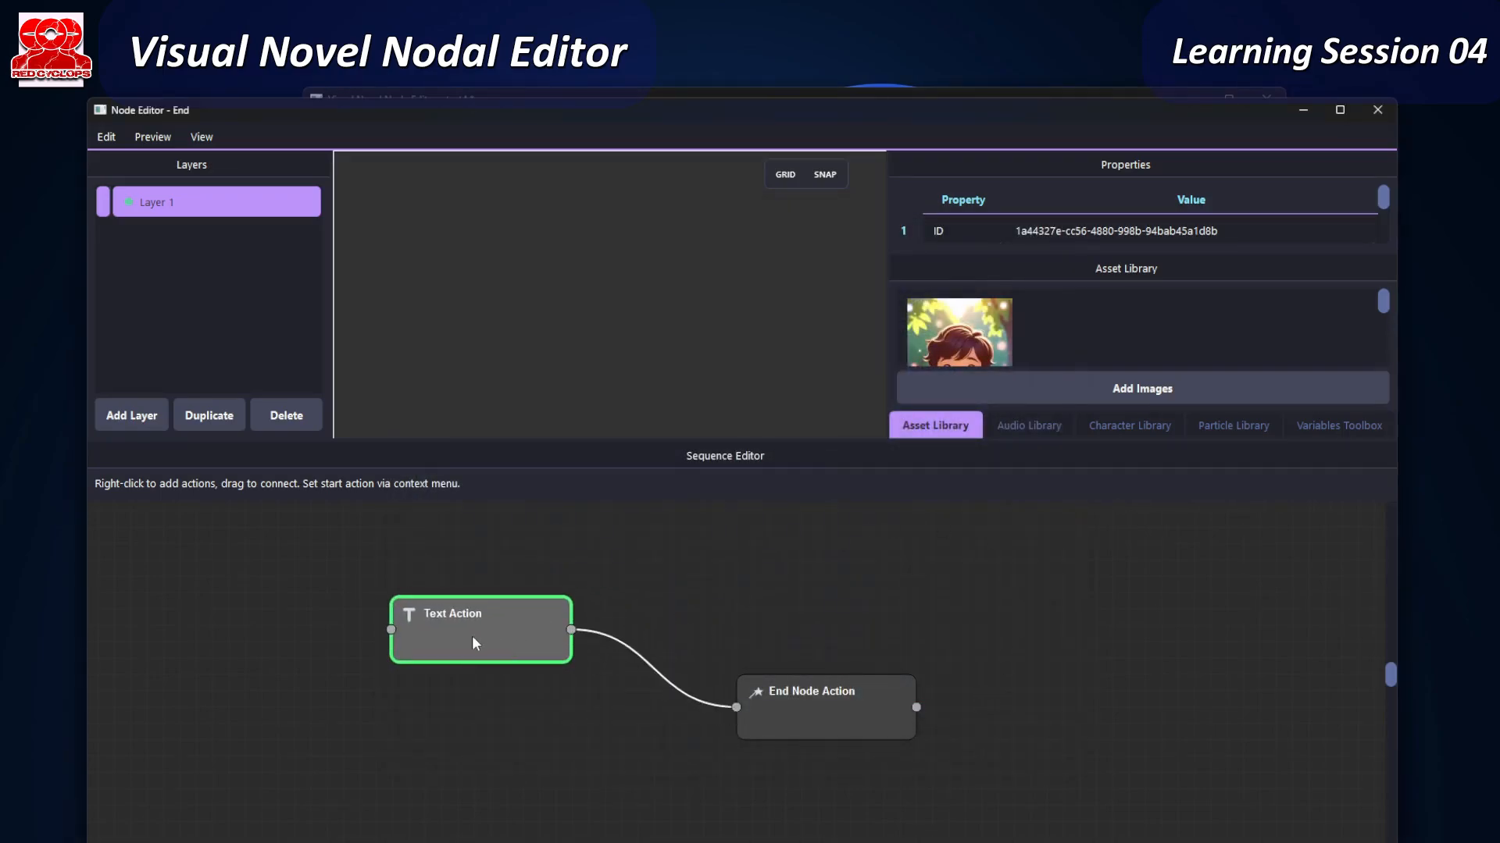
drag(475, 636, 434, 646)
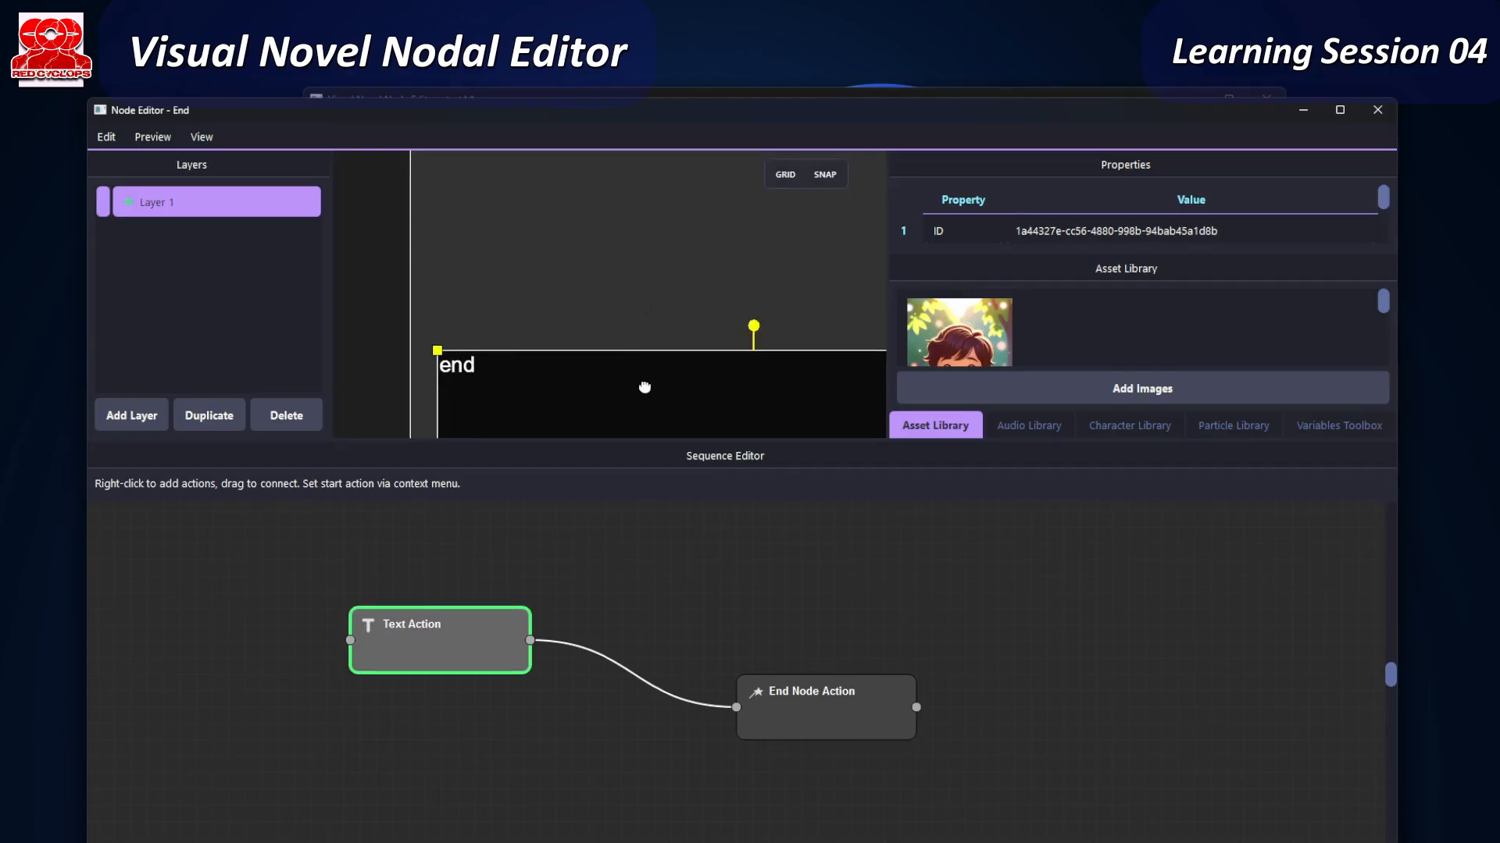
click(1377, 109)
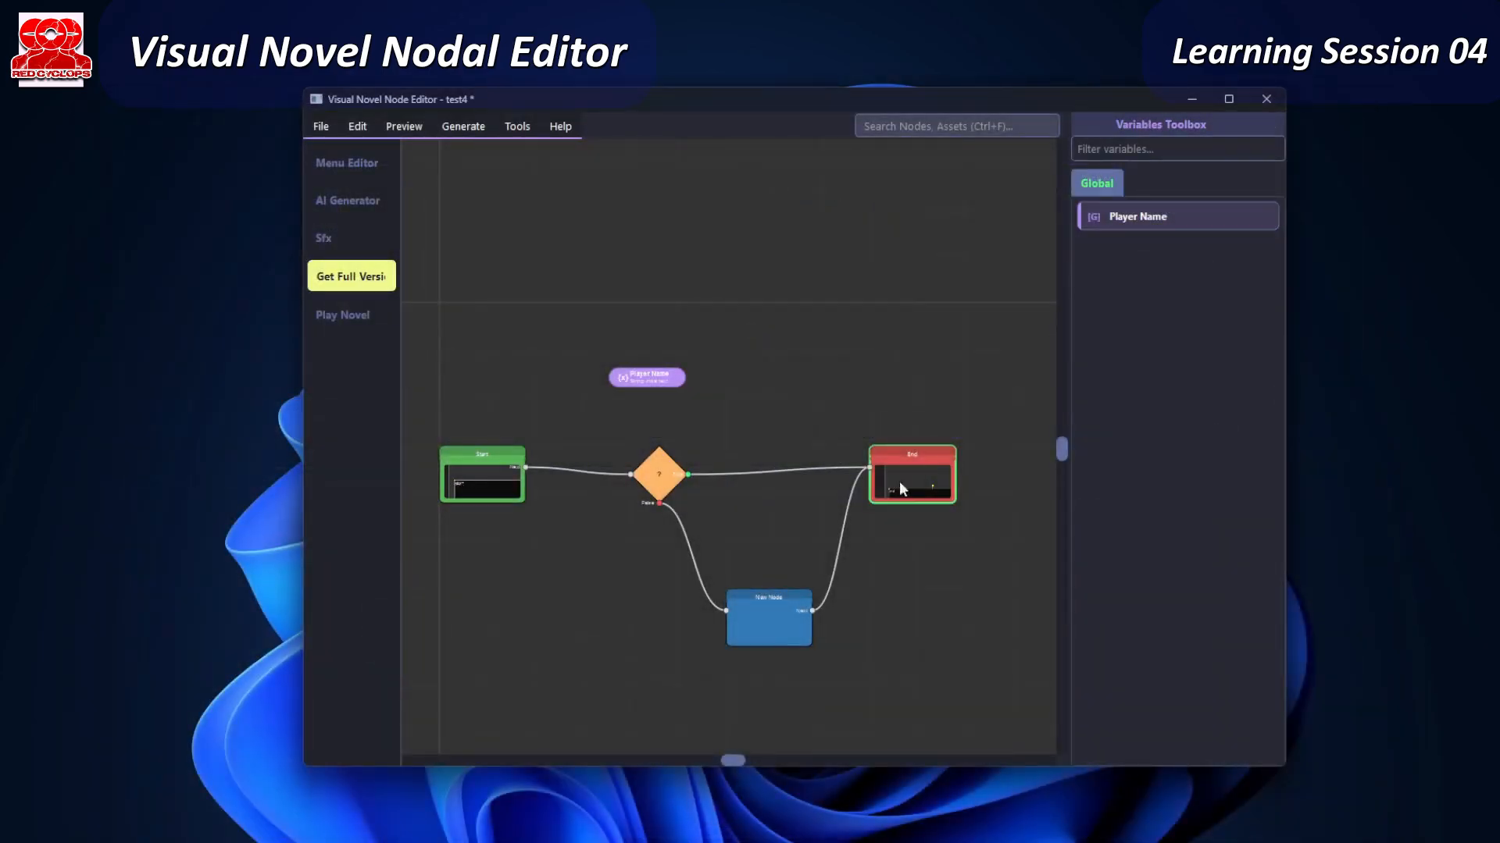
- Review the condition node's variable, operator and compare value without changing them
click(781, 620)
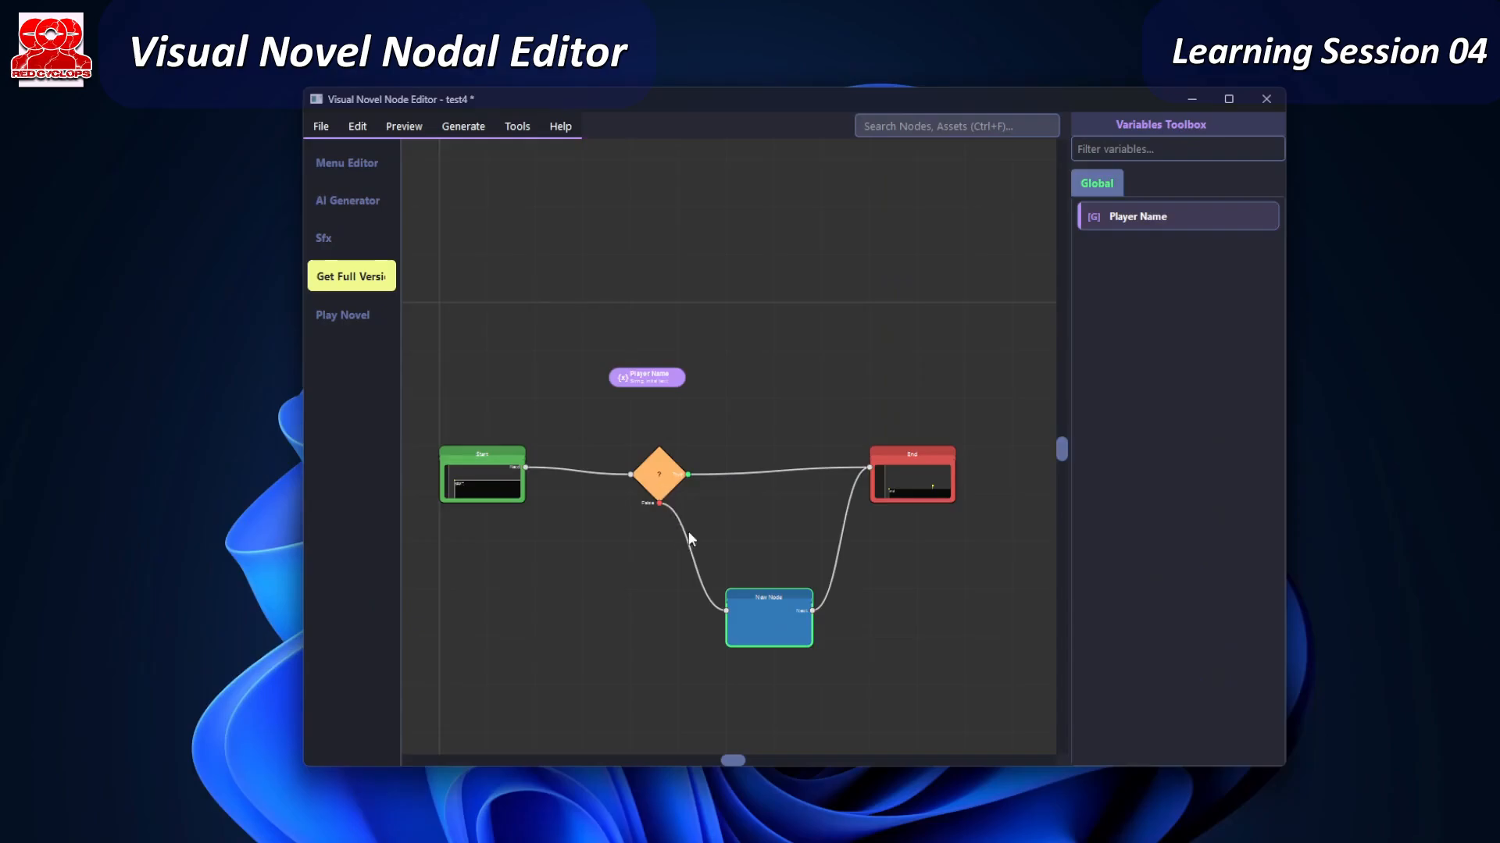
double_click(657, 472)
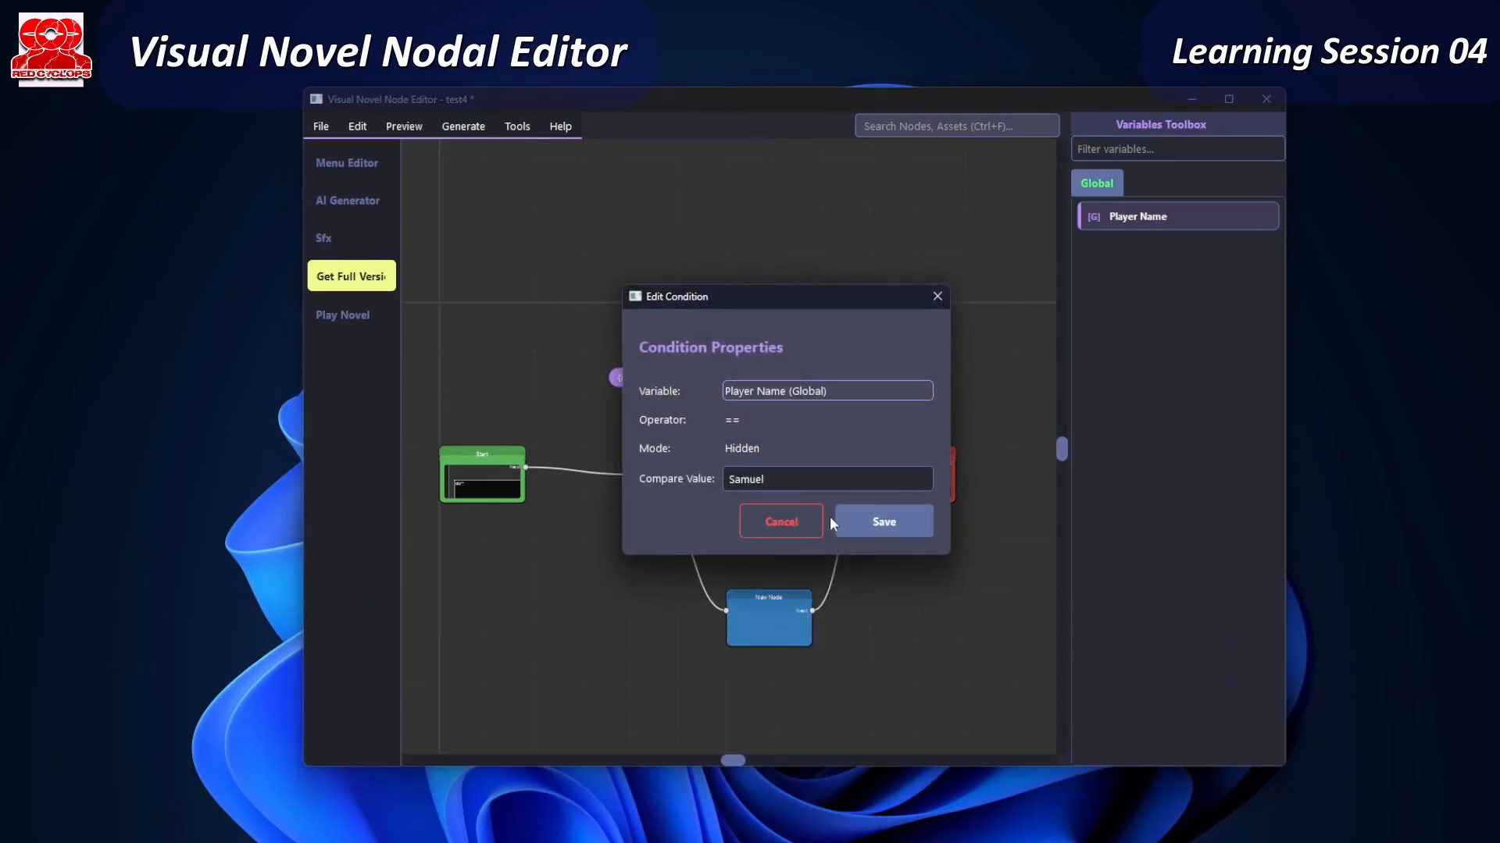
click(803, 522)
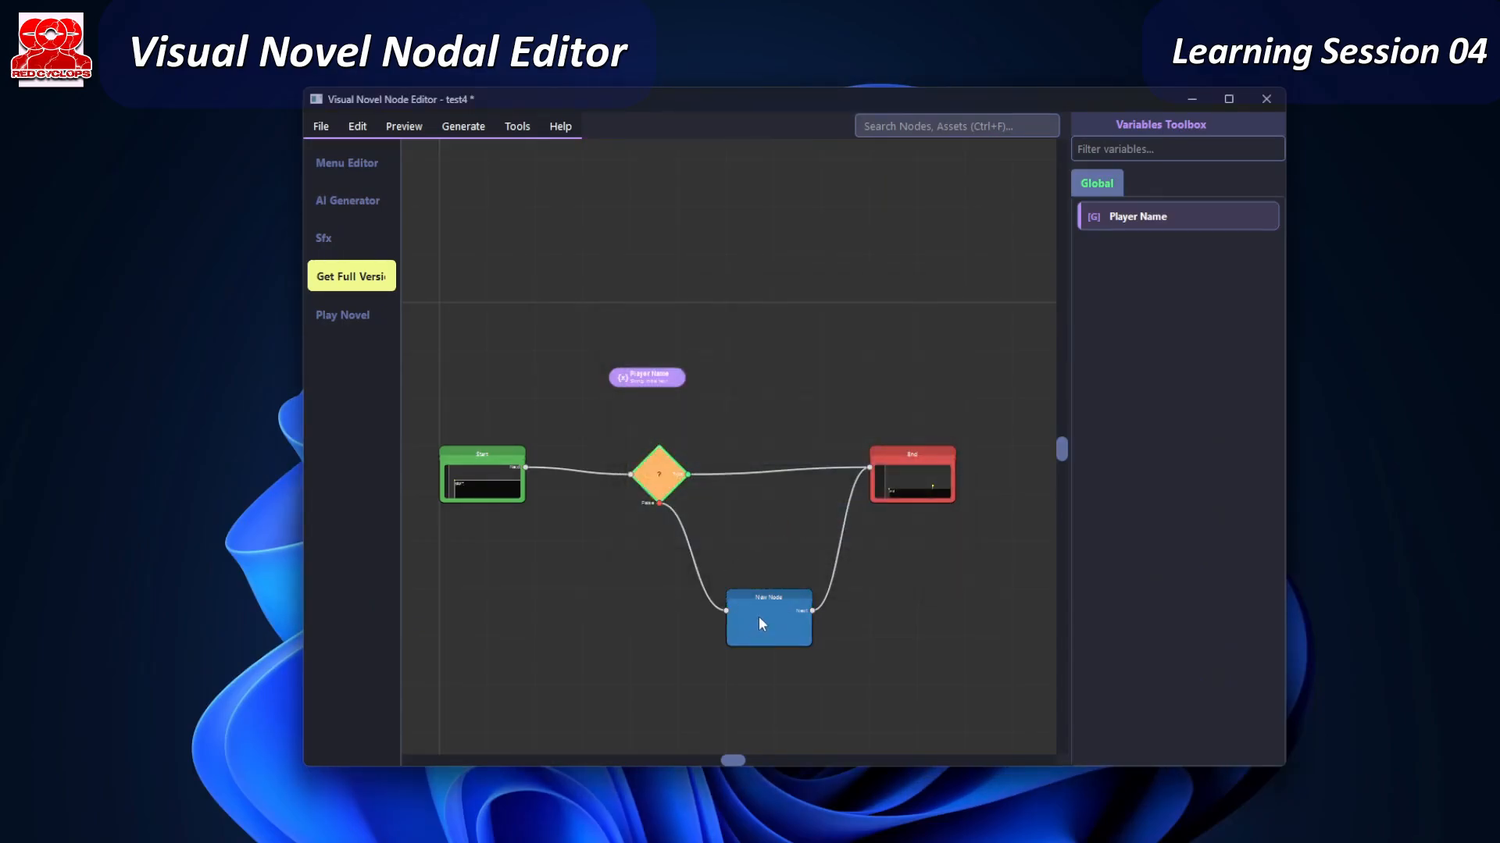
- Add a text action to the new node's sequence and connect it to End Node Action
double_click(759, 619)
right_click(498, 624)
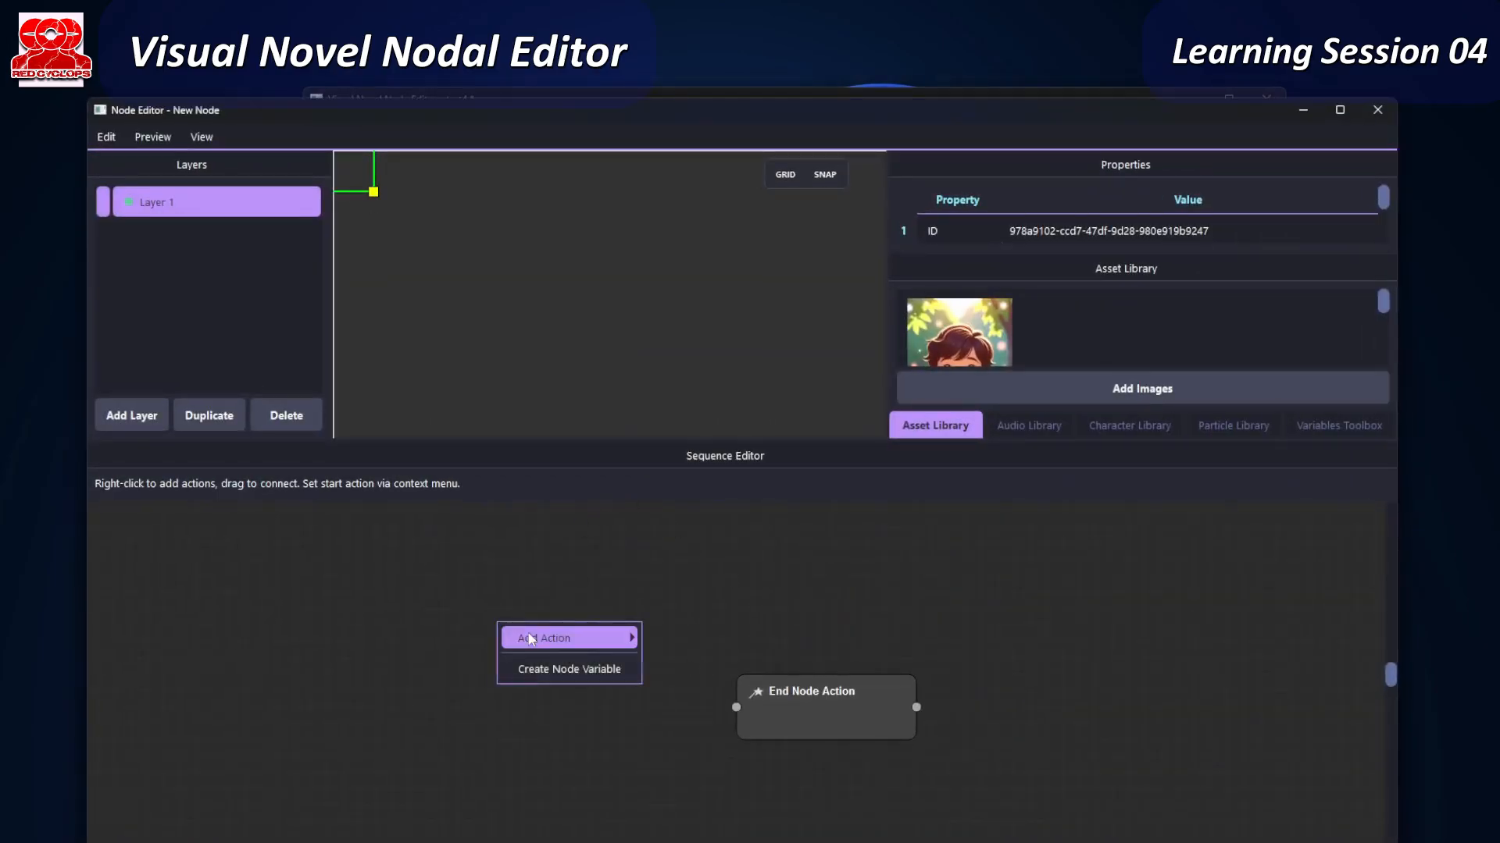
mouse_move(531, 639)
click(660, 635)
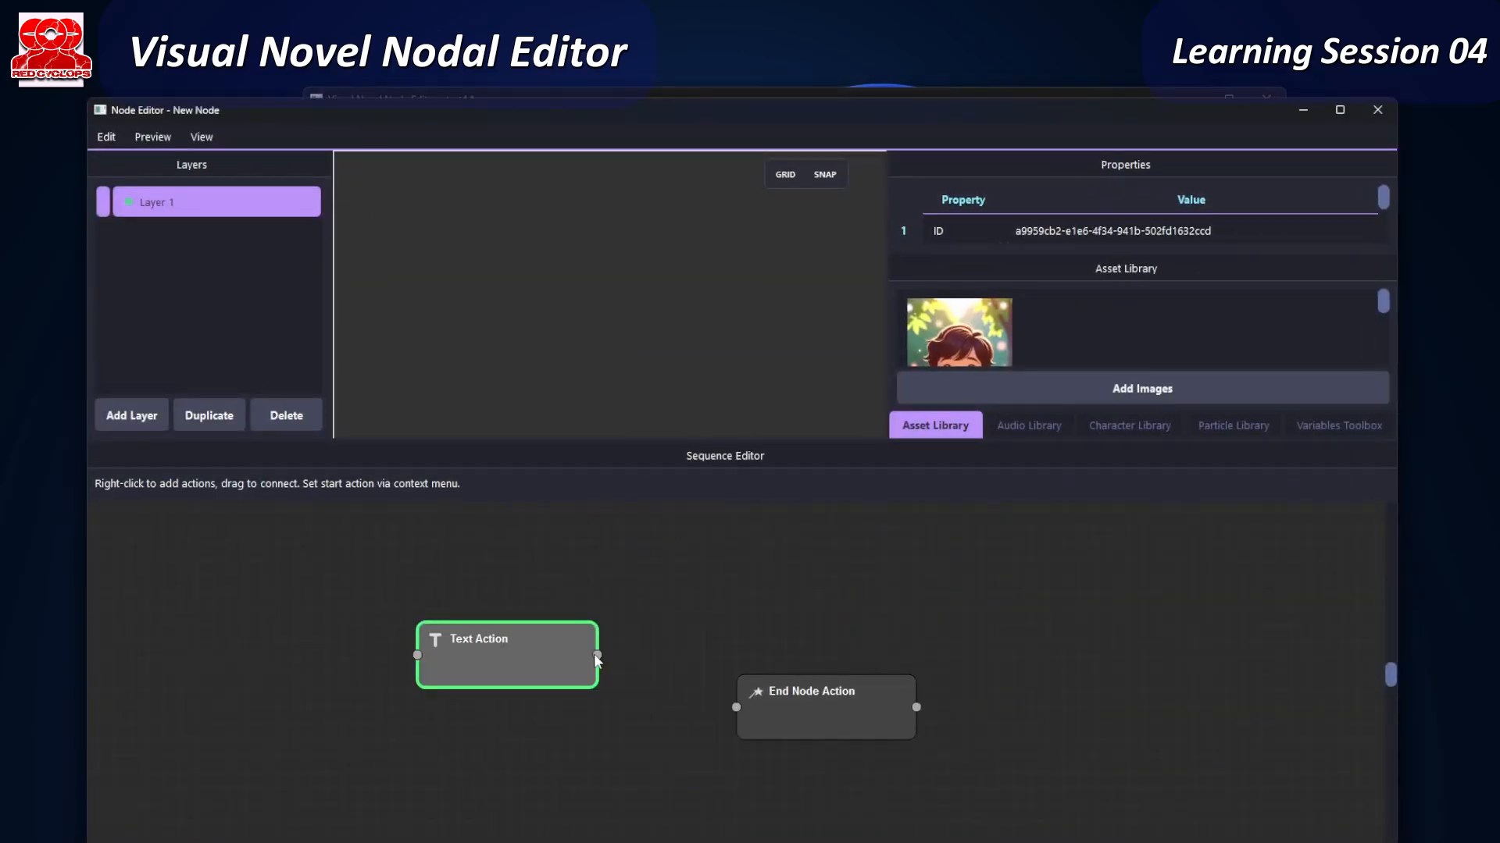
drag(597, 660, 736, 706)
- Set the new node's text to "it's" followed by the condition's compare name, check it in the preview and close the editor
double_click(569, 671)
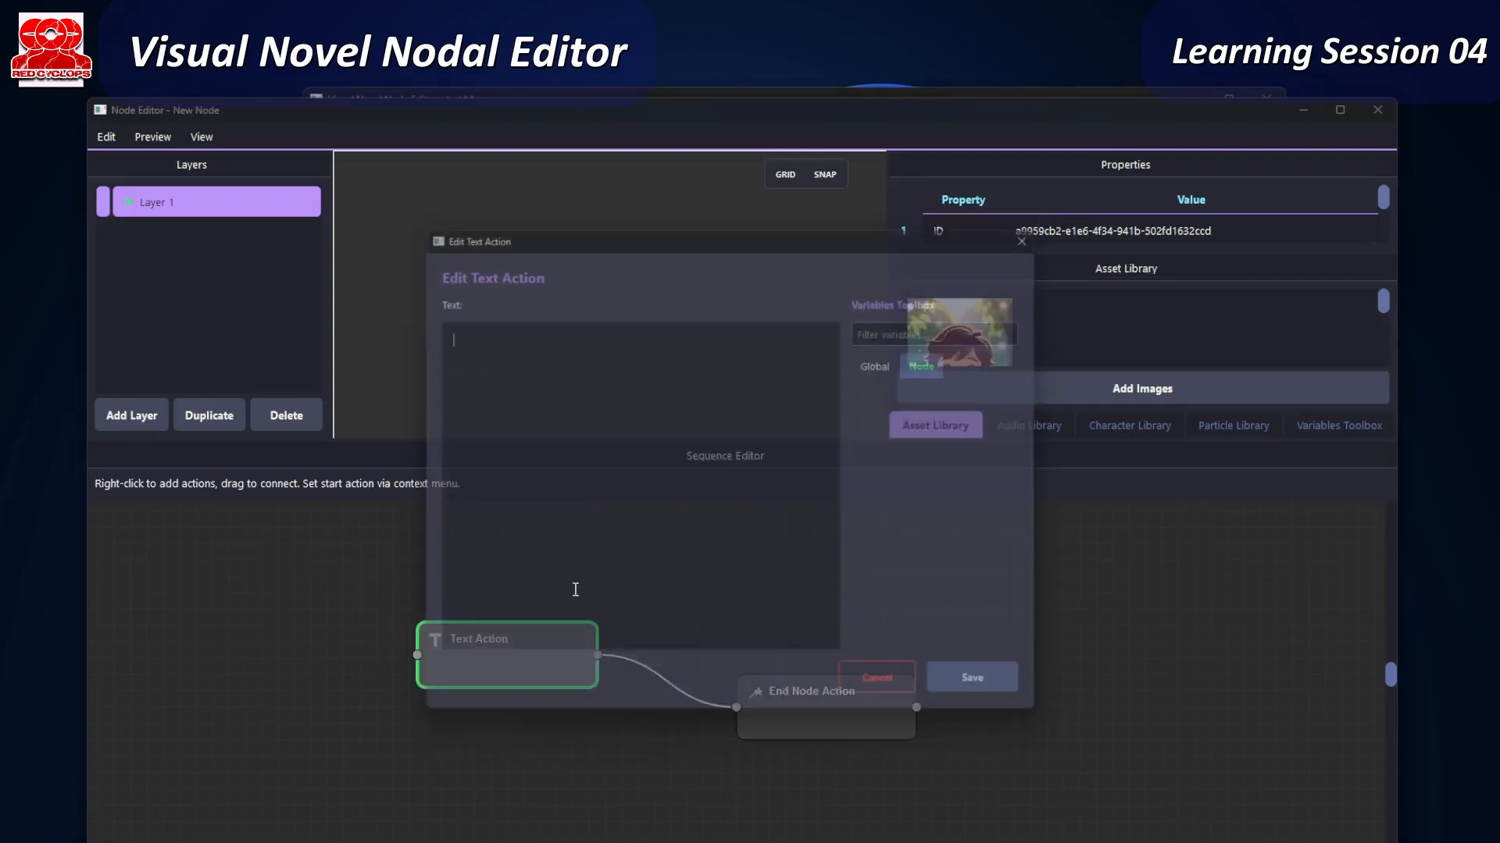
text(it)
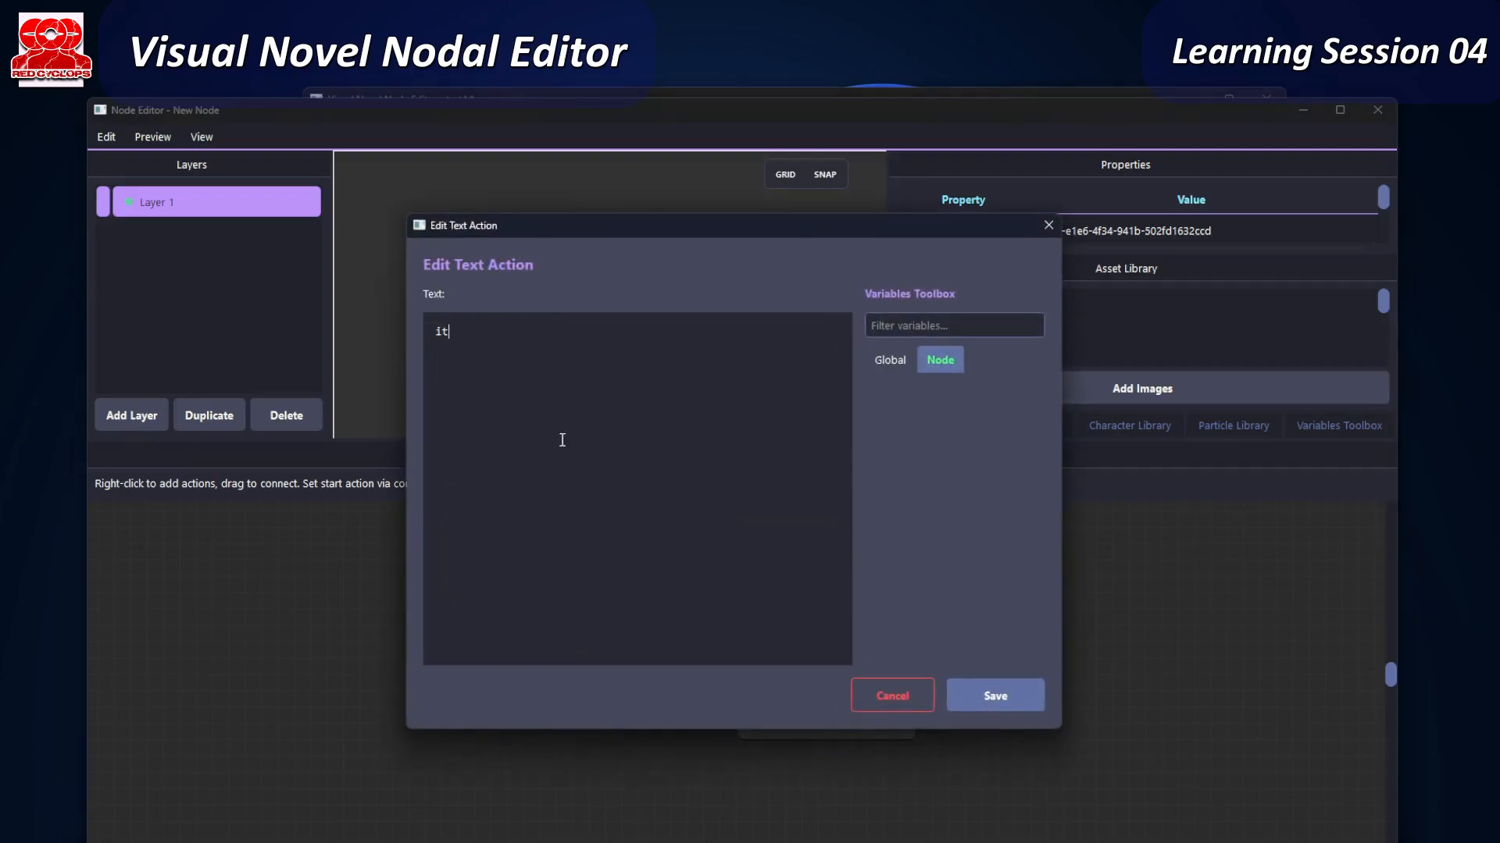
text('s samuel)
click(1039, 699)
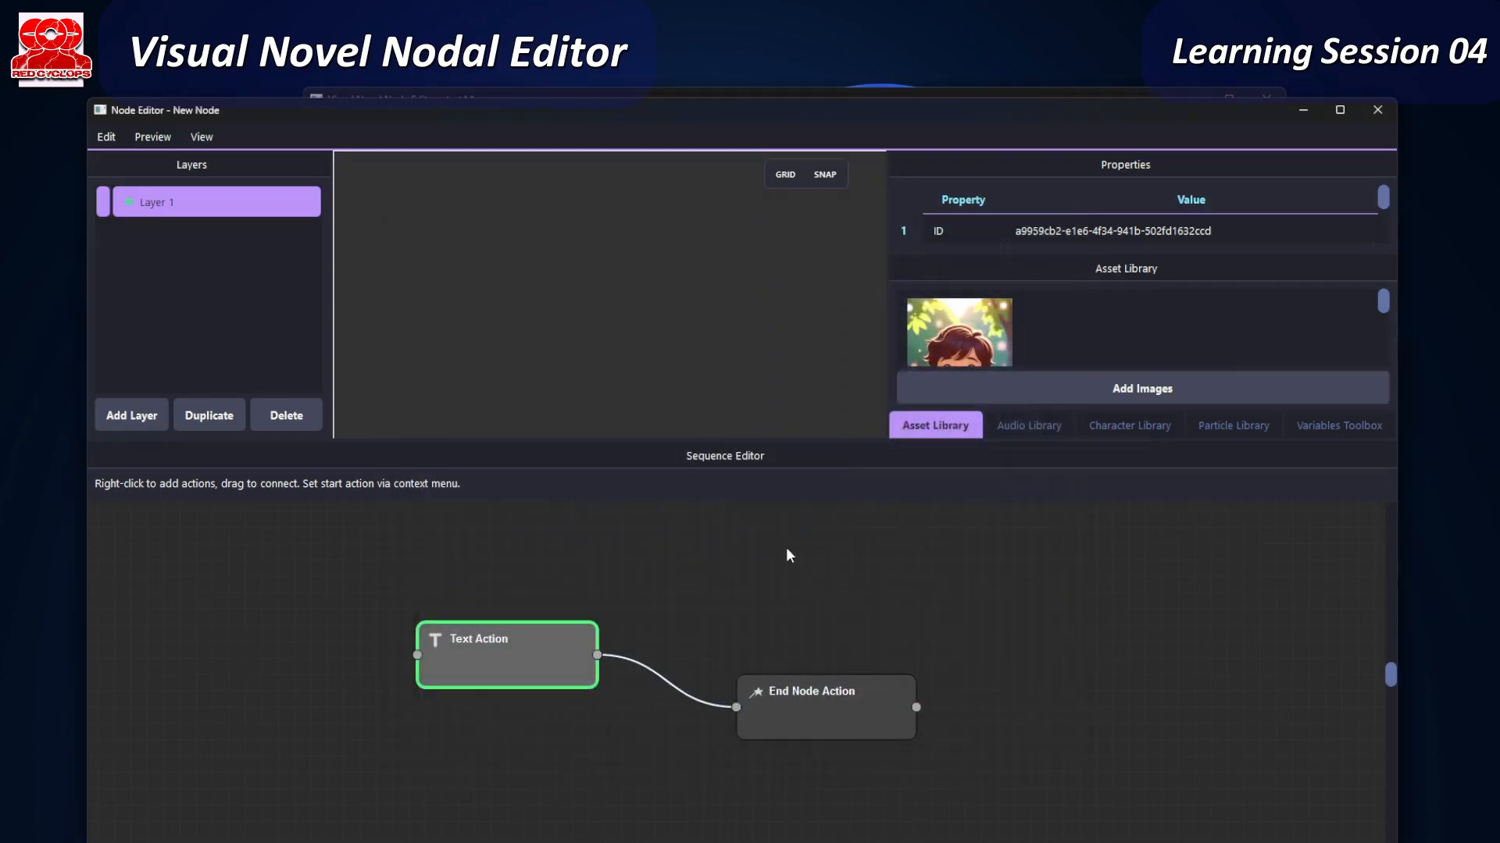
drag(480, 679, 421, 663)
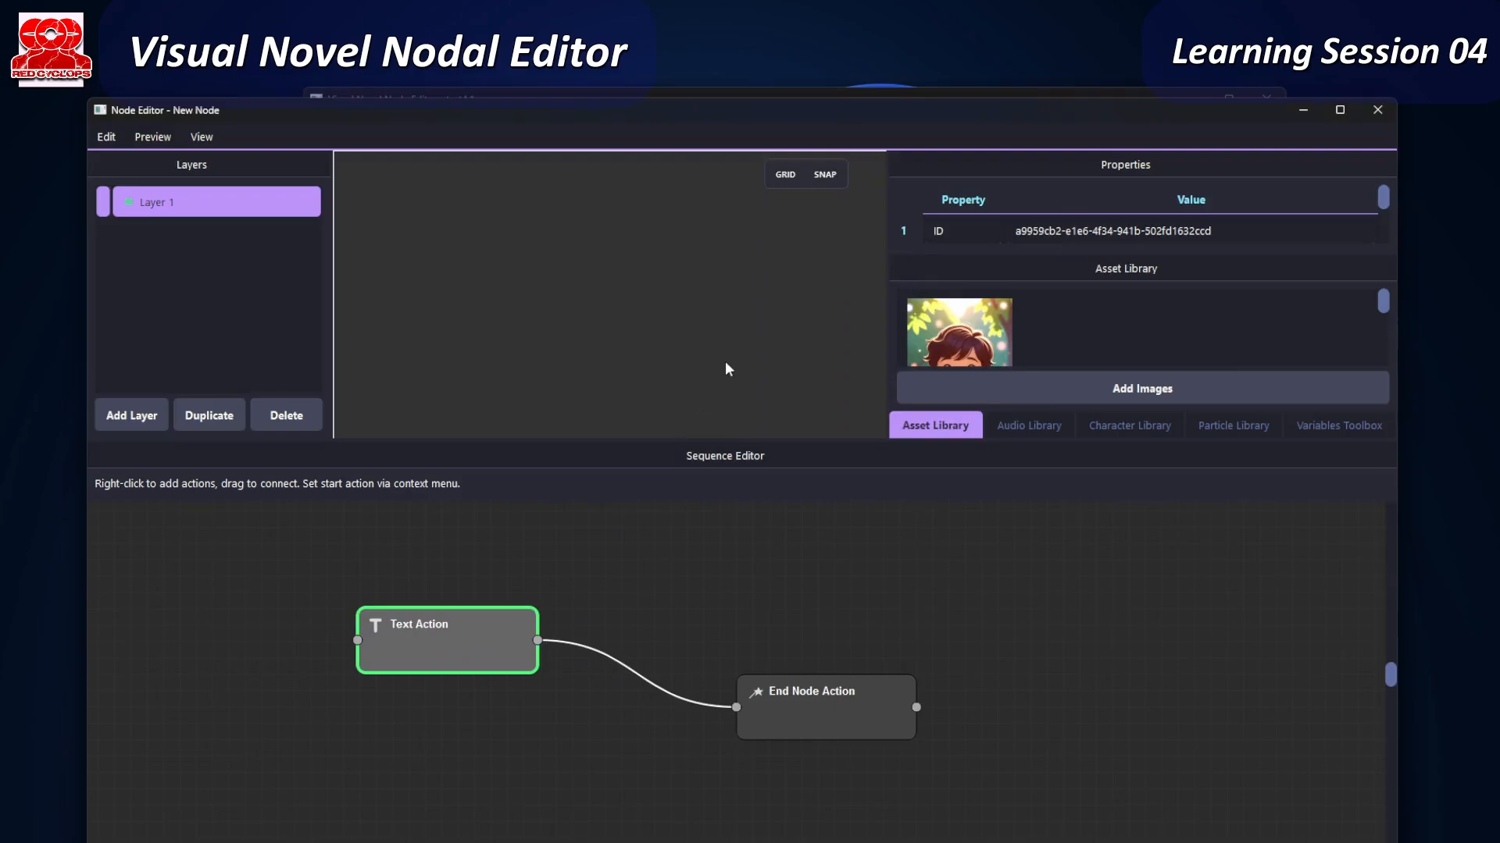
scroll(663, 301, down, 4)
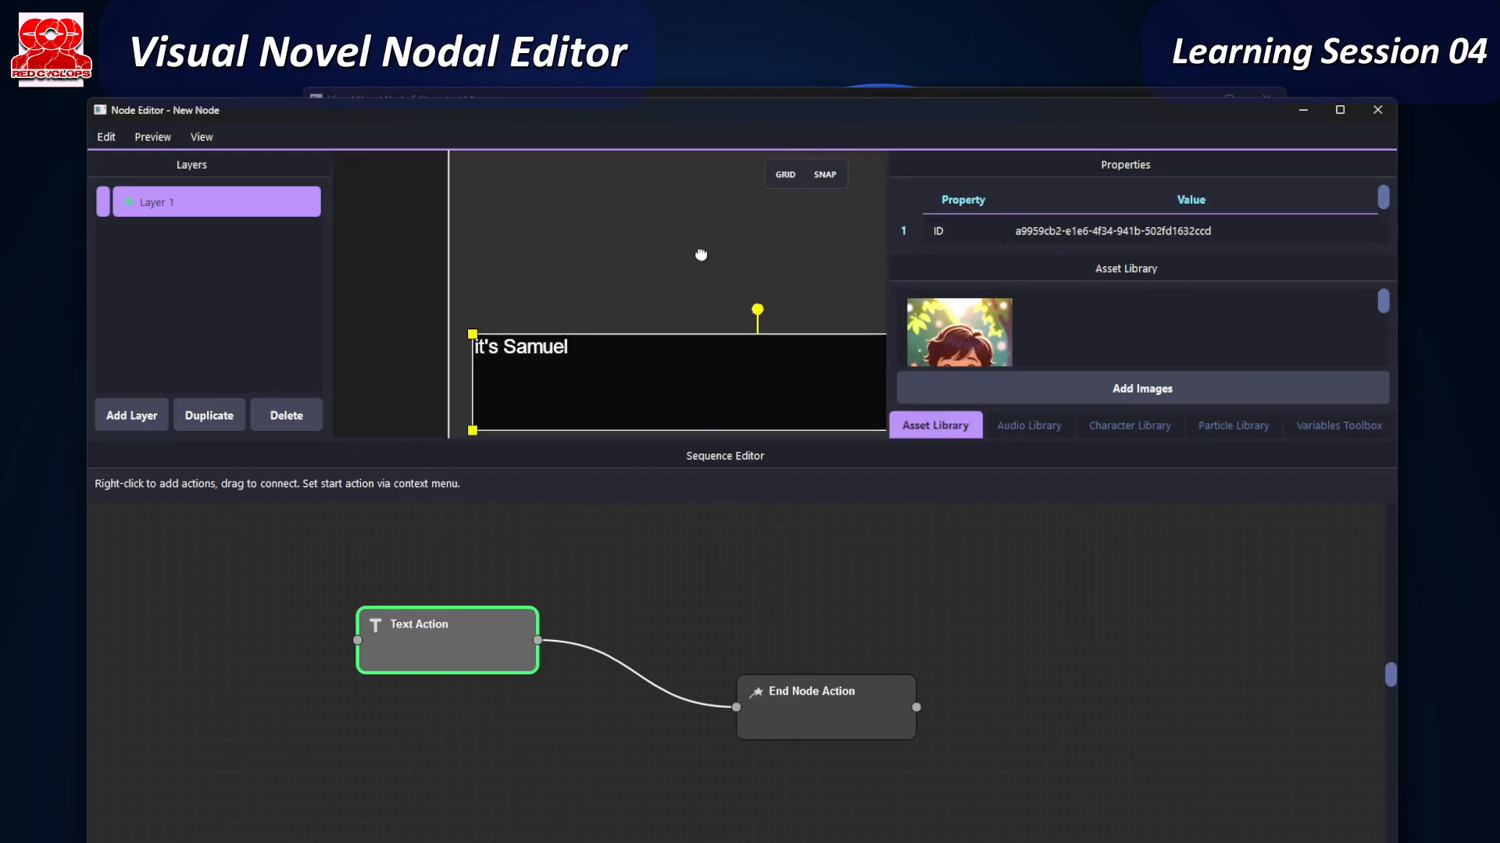
click(1384, 115)
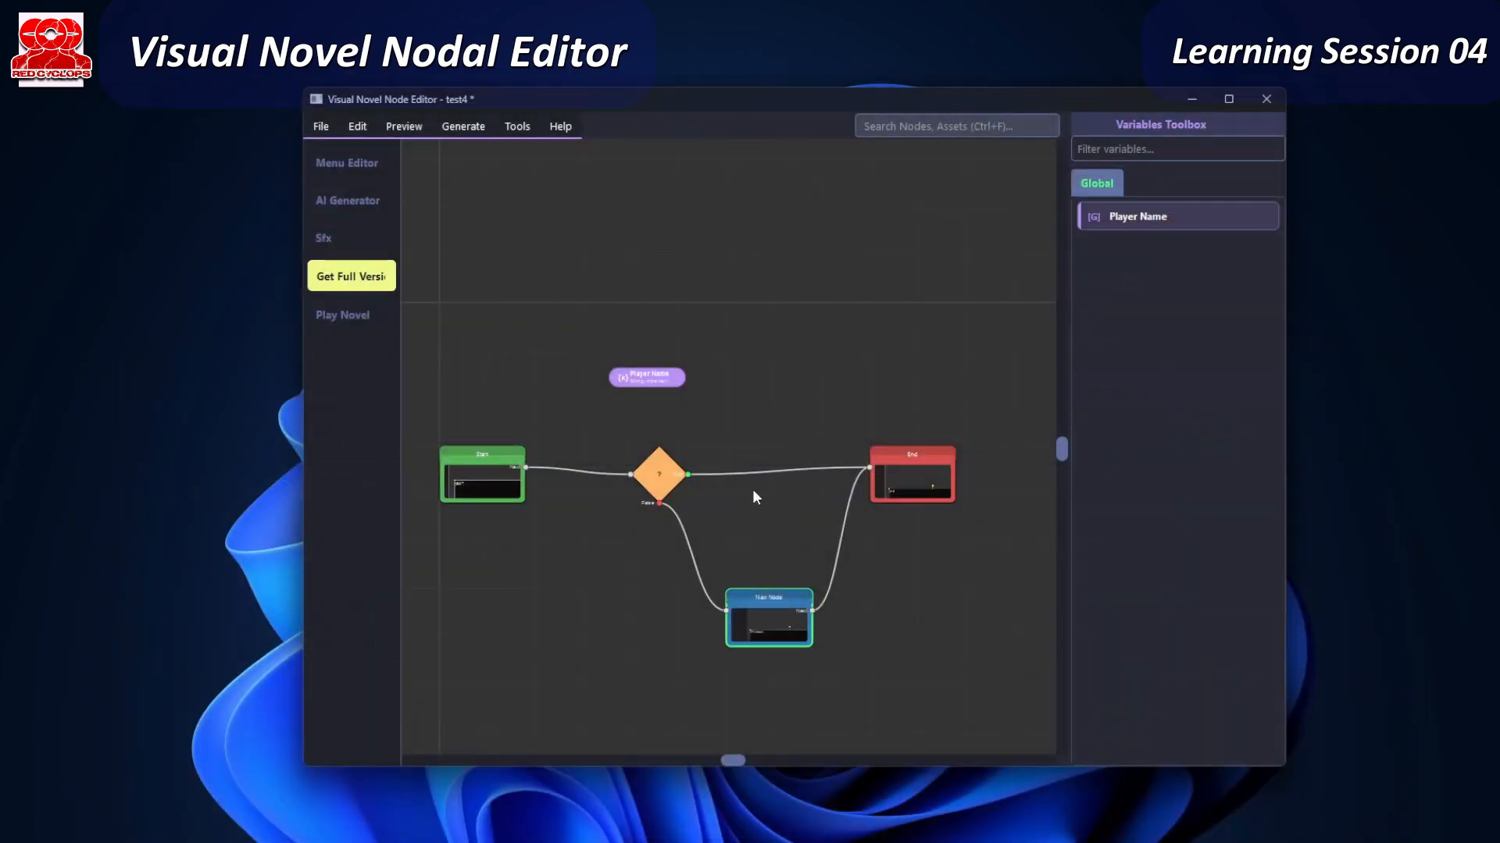
- Compare the Player Name variable's initial value with the condition's compare value, leaving both unchanged
click(671, 482)
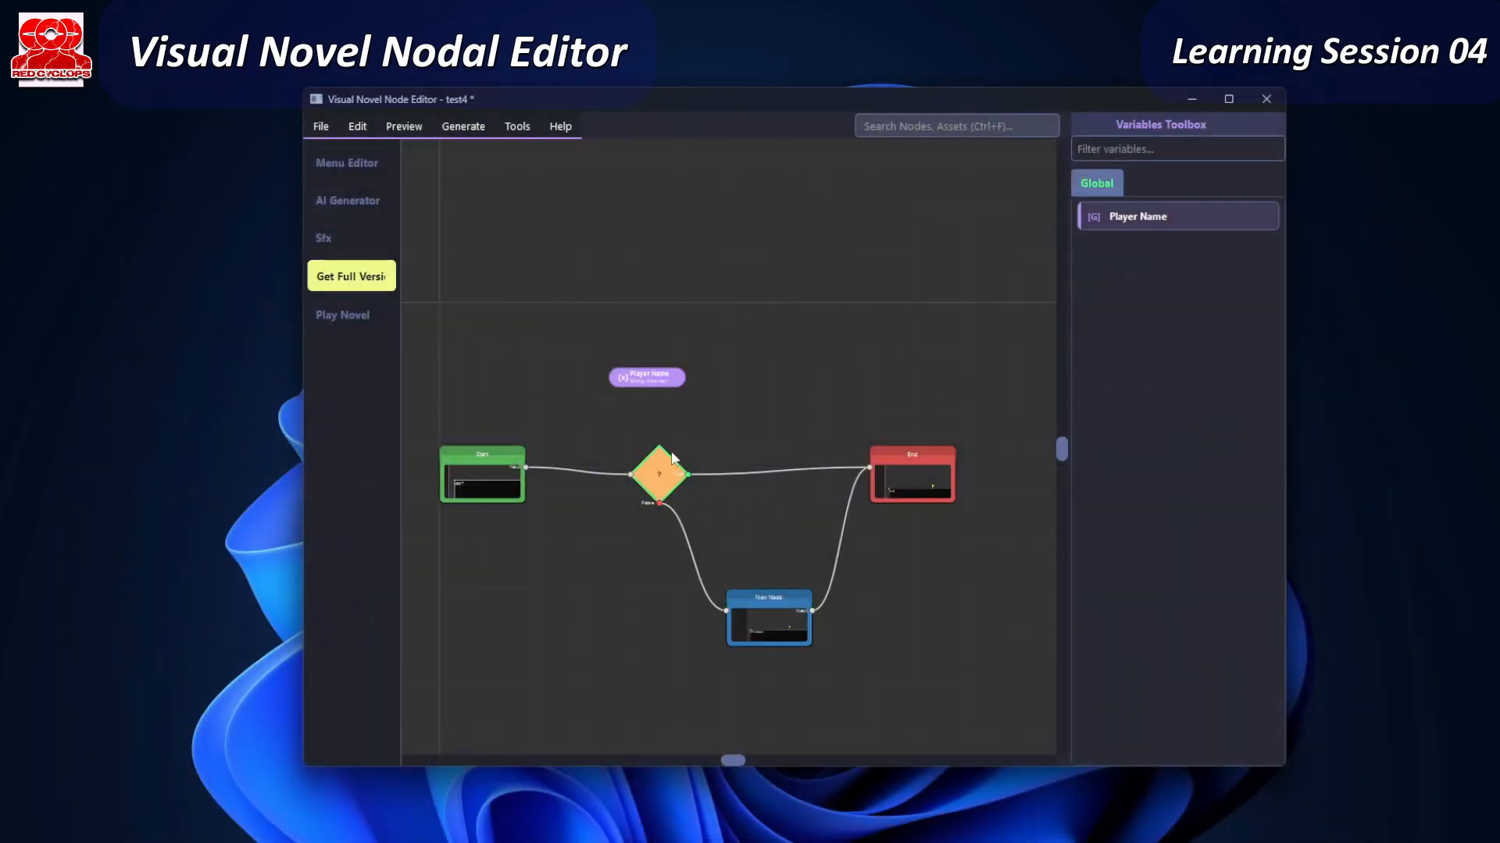
double_click(648, 381)
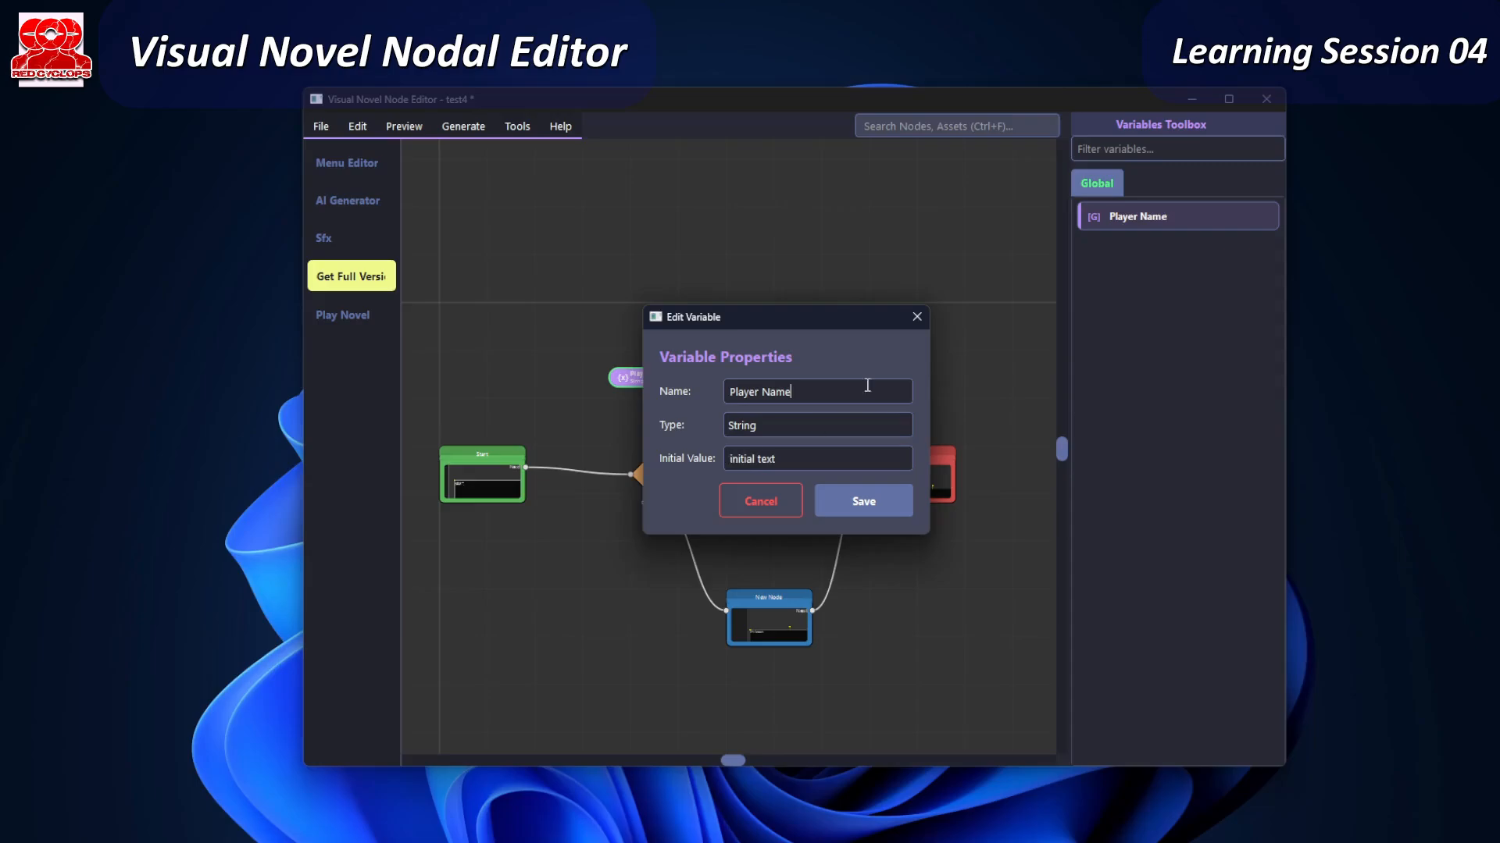
click(912, 323)
double_click(669, 486)
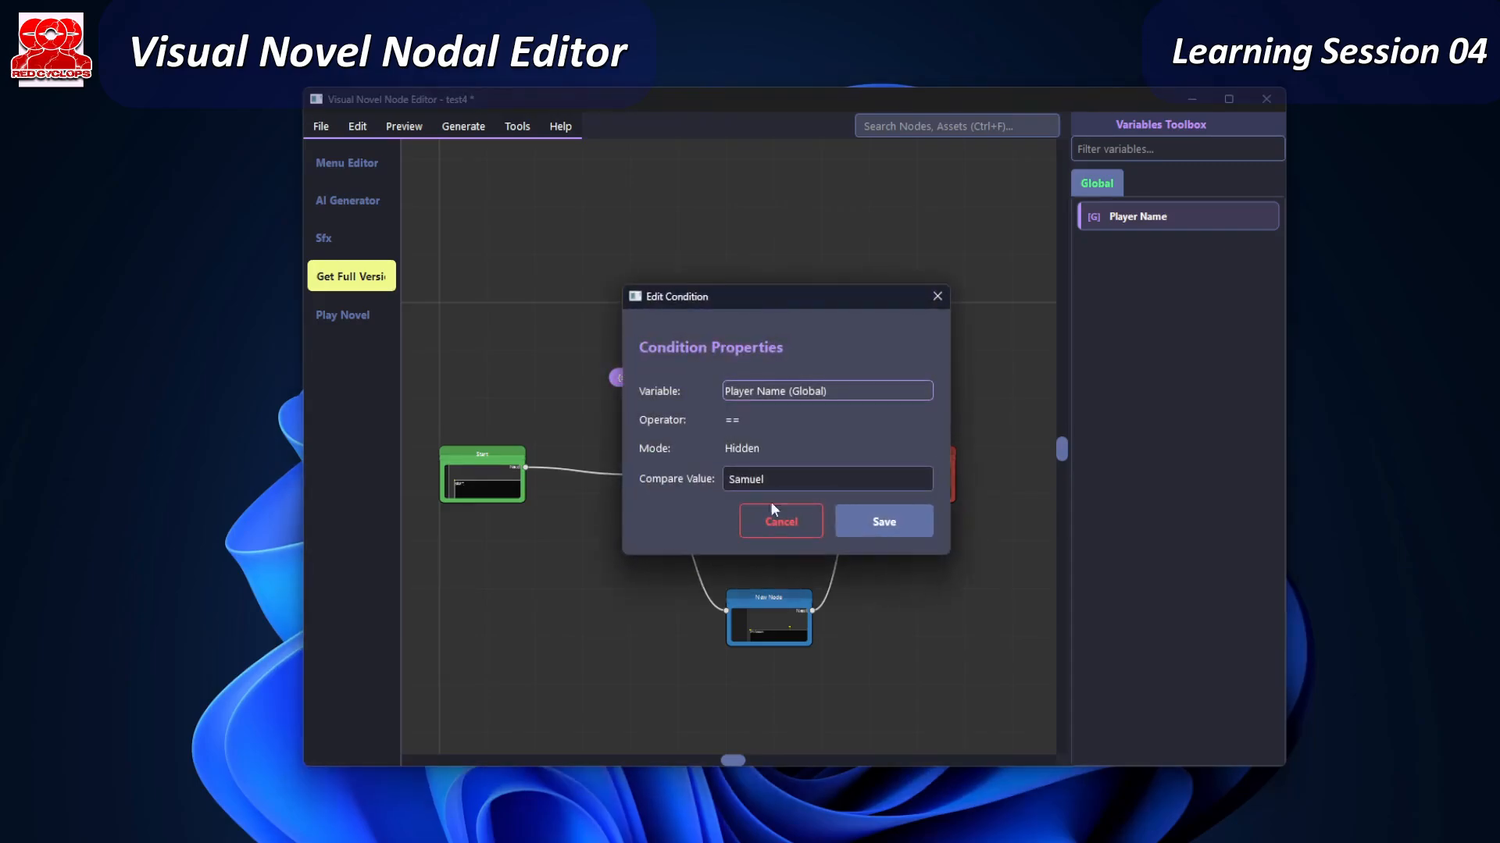
click(795, 522)
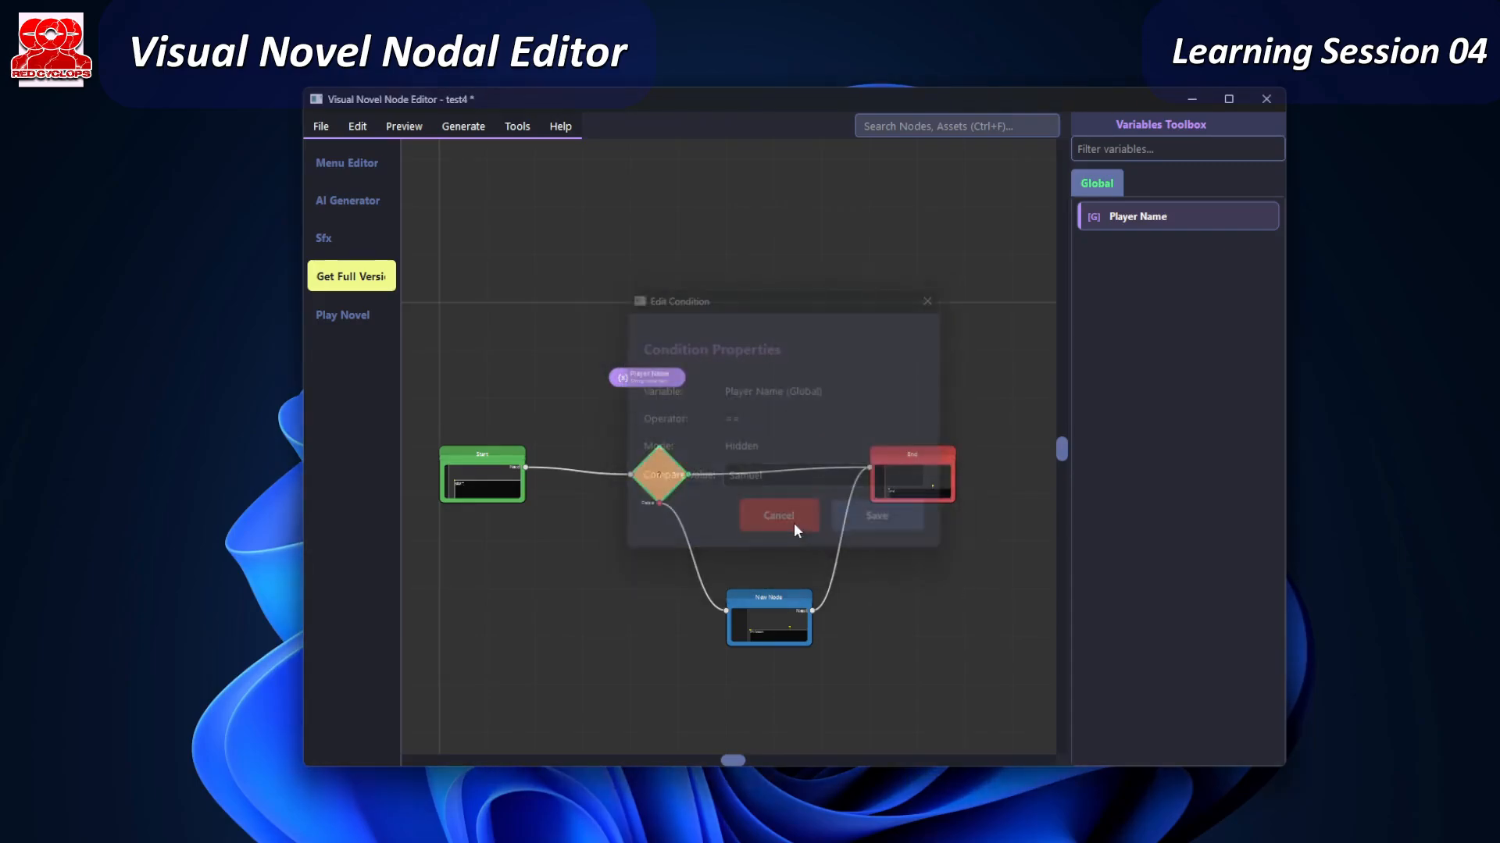
- Add "Not" to the new node's text action so it suits the False branch, and close the node editor
click(773, 625)
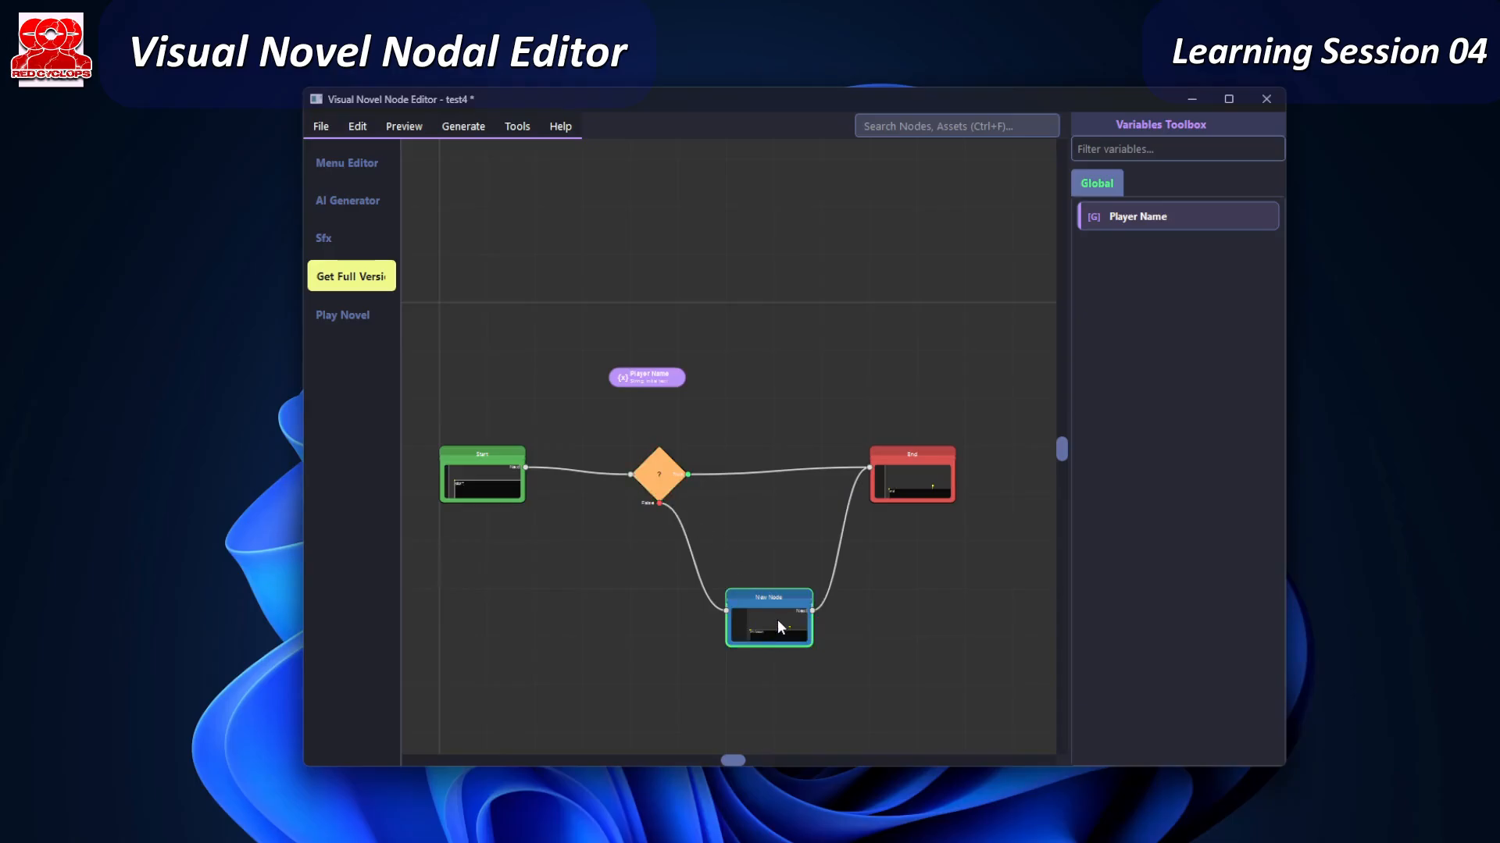
double_click(776, 619)
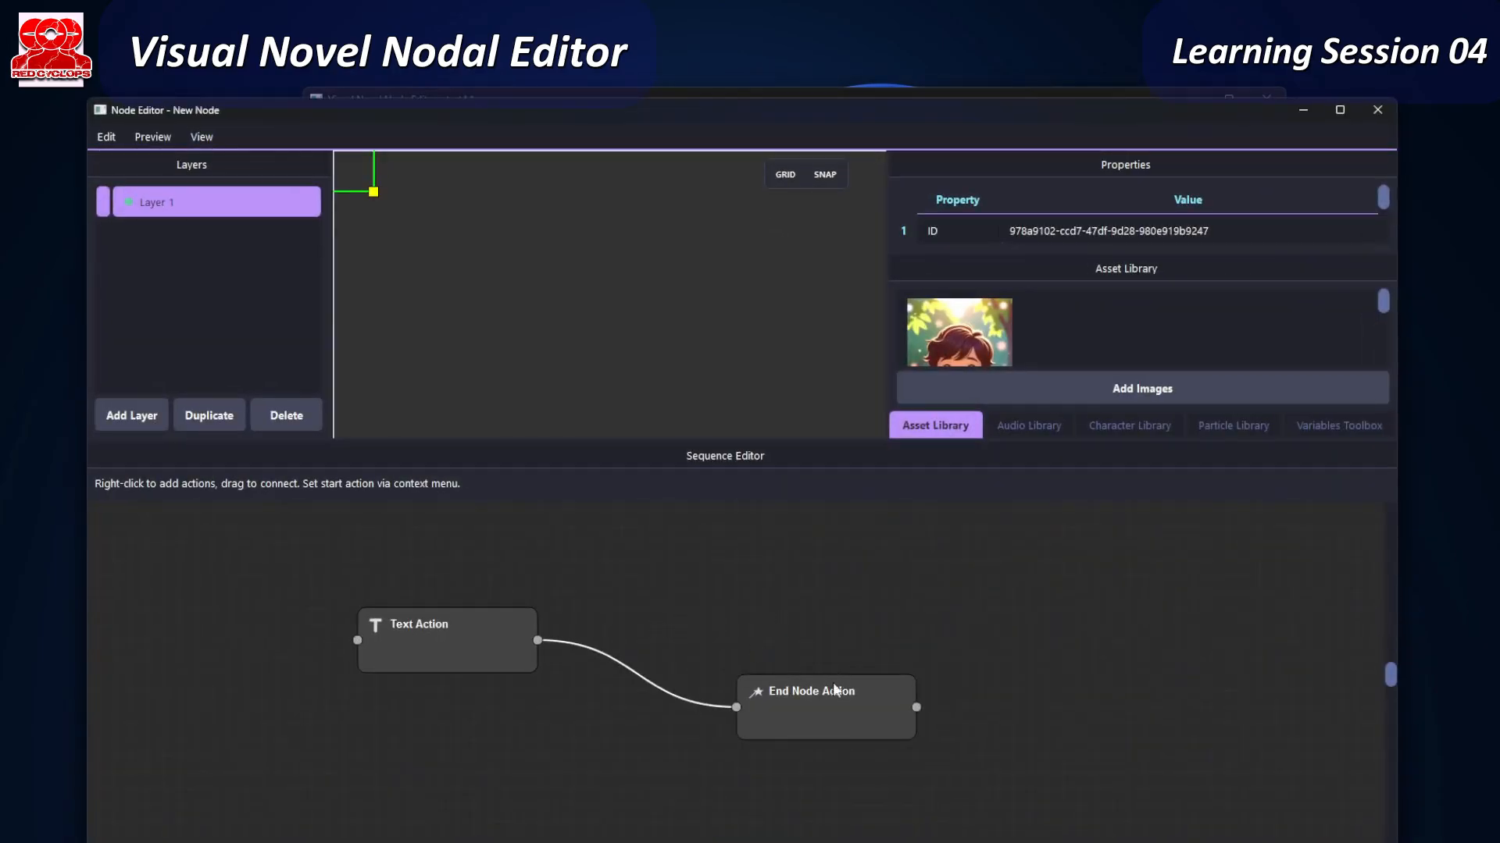
click(467, 652)
double_click(465, 653)
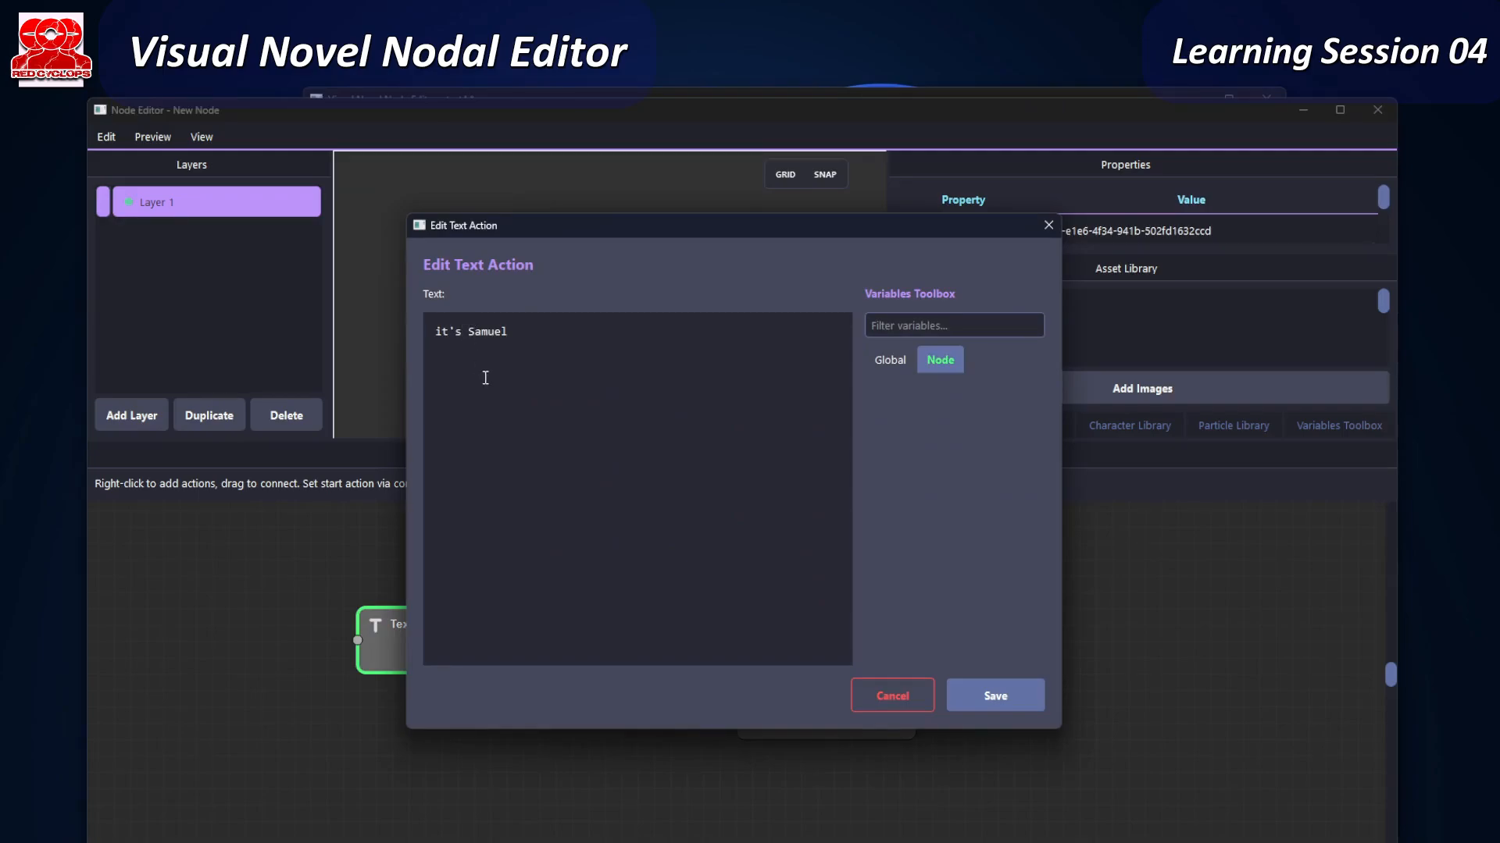
text(Not)
click(996, 695)
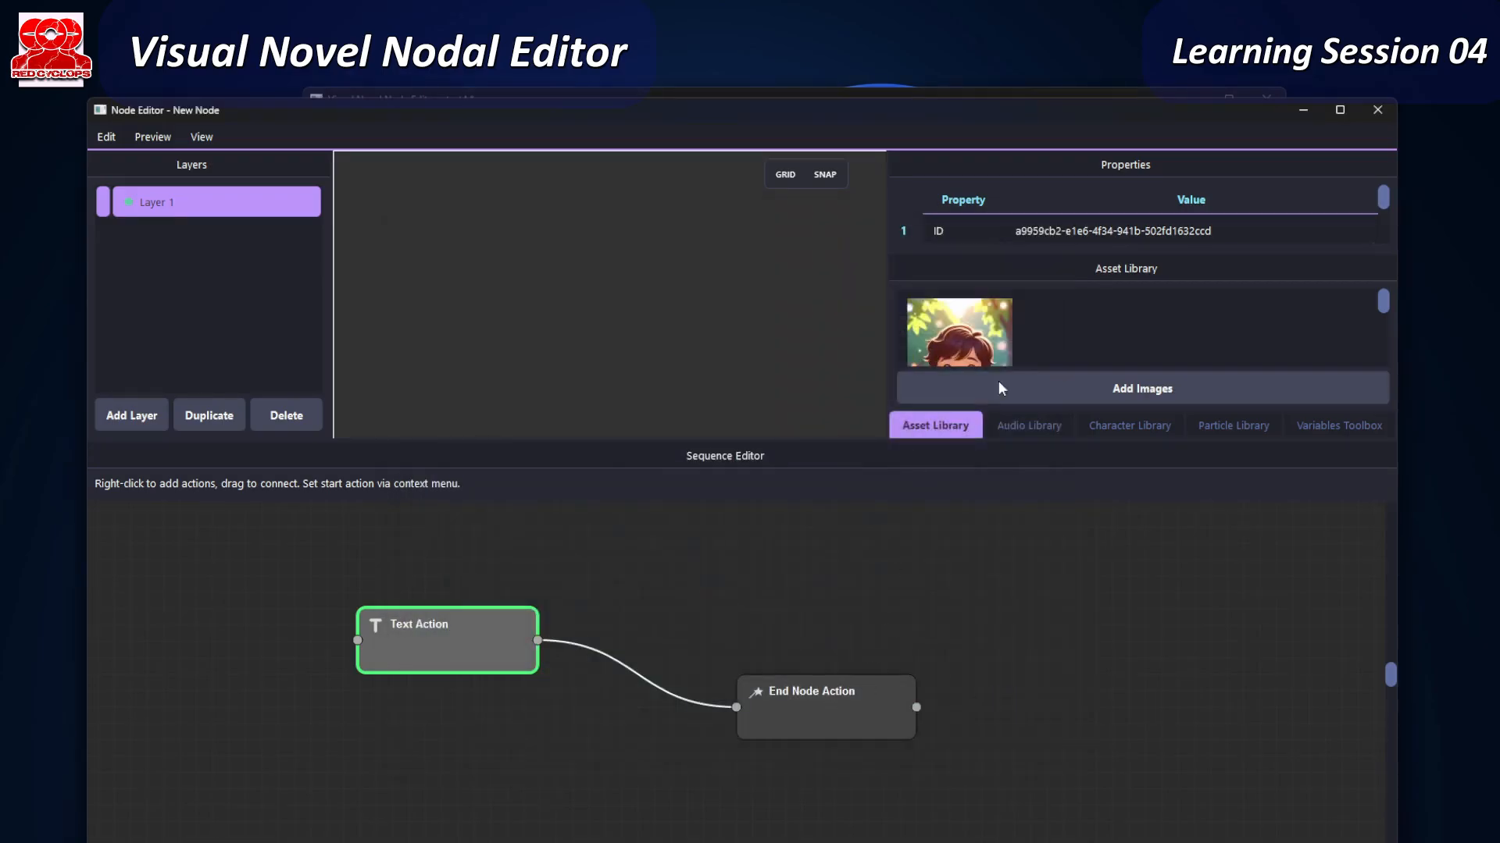
click(1380, 109)
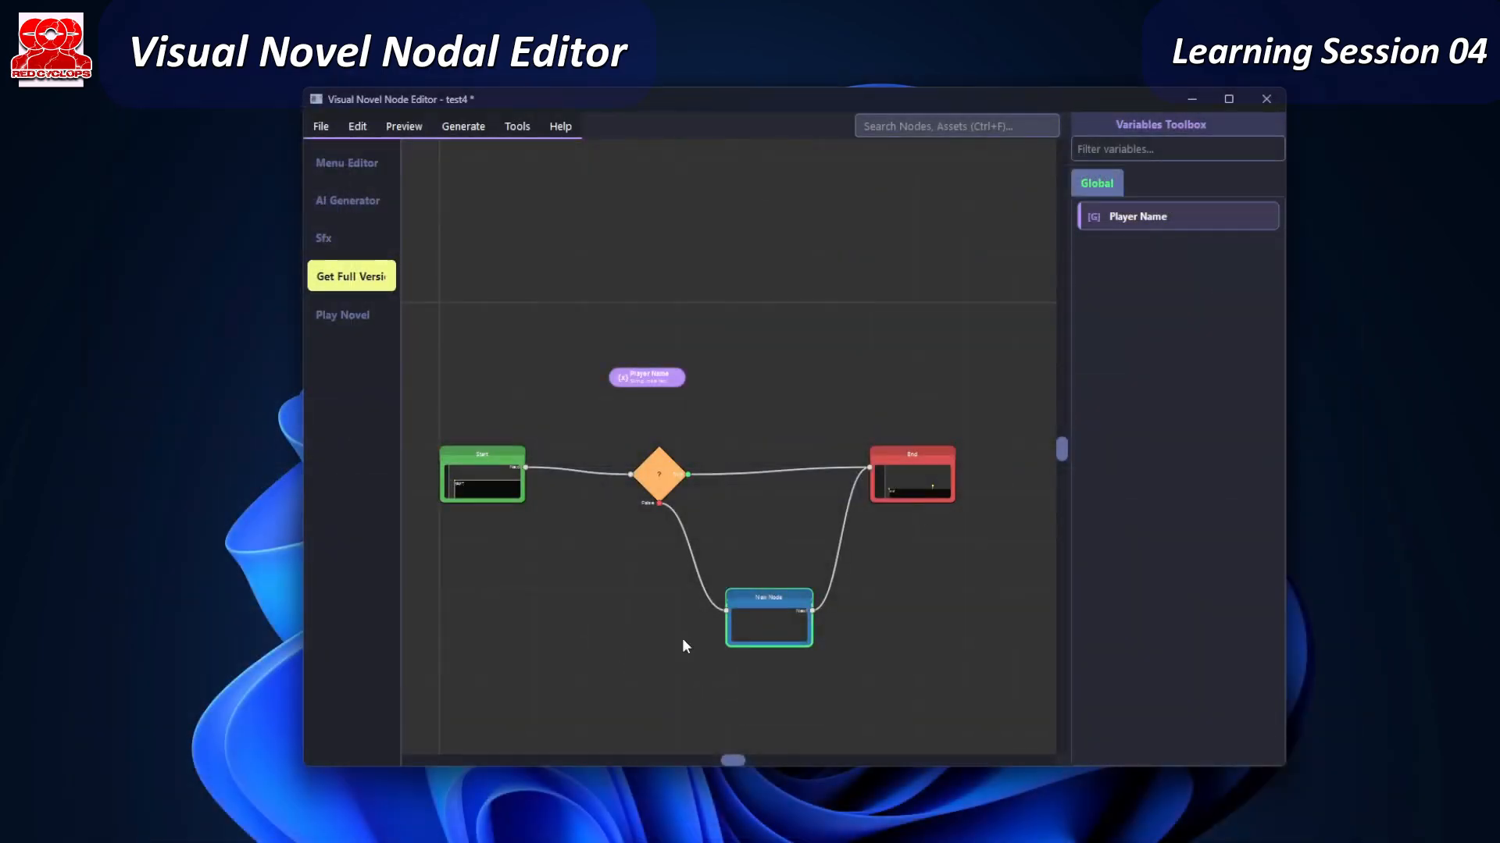
- Change the End node's text to "it's", the condition's compare name and "let's end this"
double_click(920, 473)
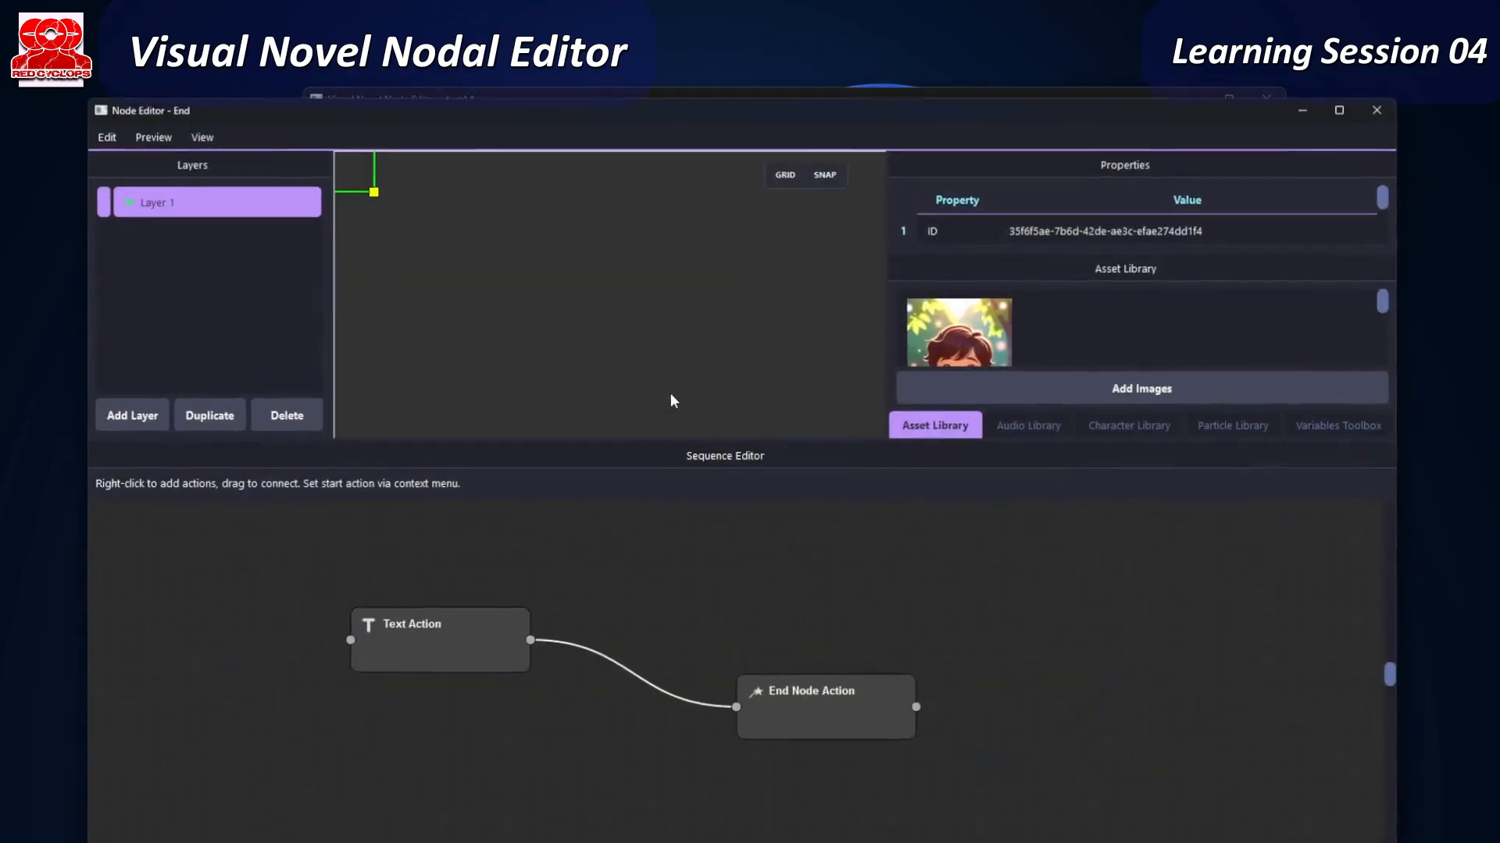
double_click(434, 656)
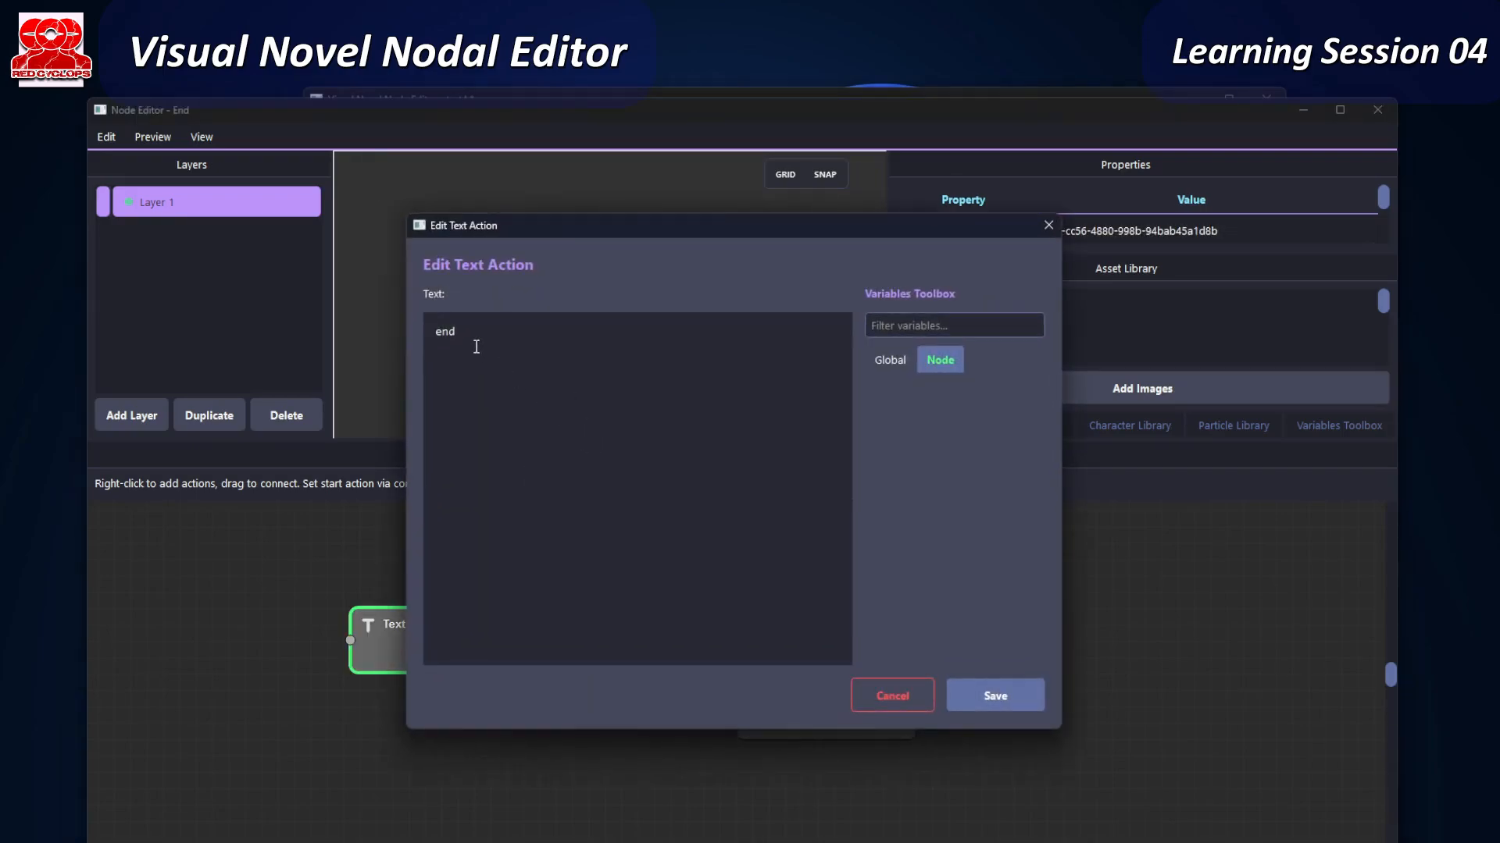
text(it)
key(BackSpace)
text('s Samuel let's)
key(End)
text(this)
click(1038, 701)
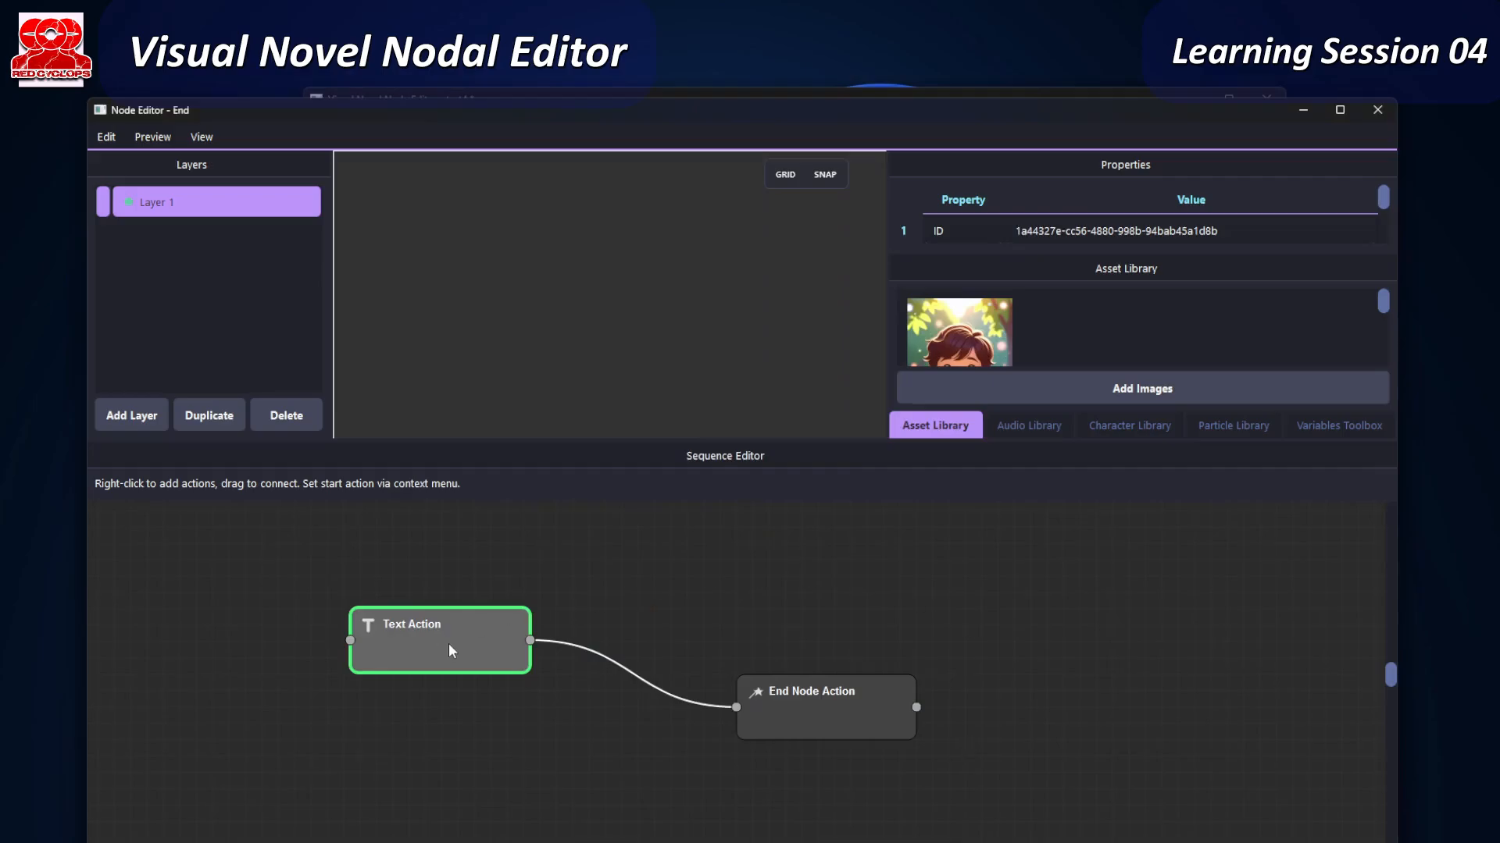
- Reposition the End node's text action slightly, check its text in the preview and close the node editor
drag(542, 649, 531, 672)
drag(671, 422, 698, 213)
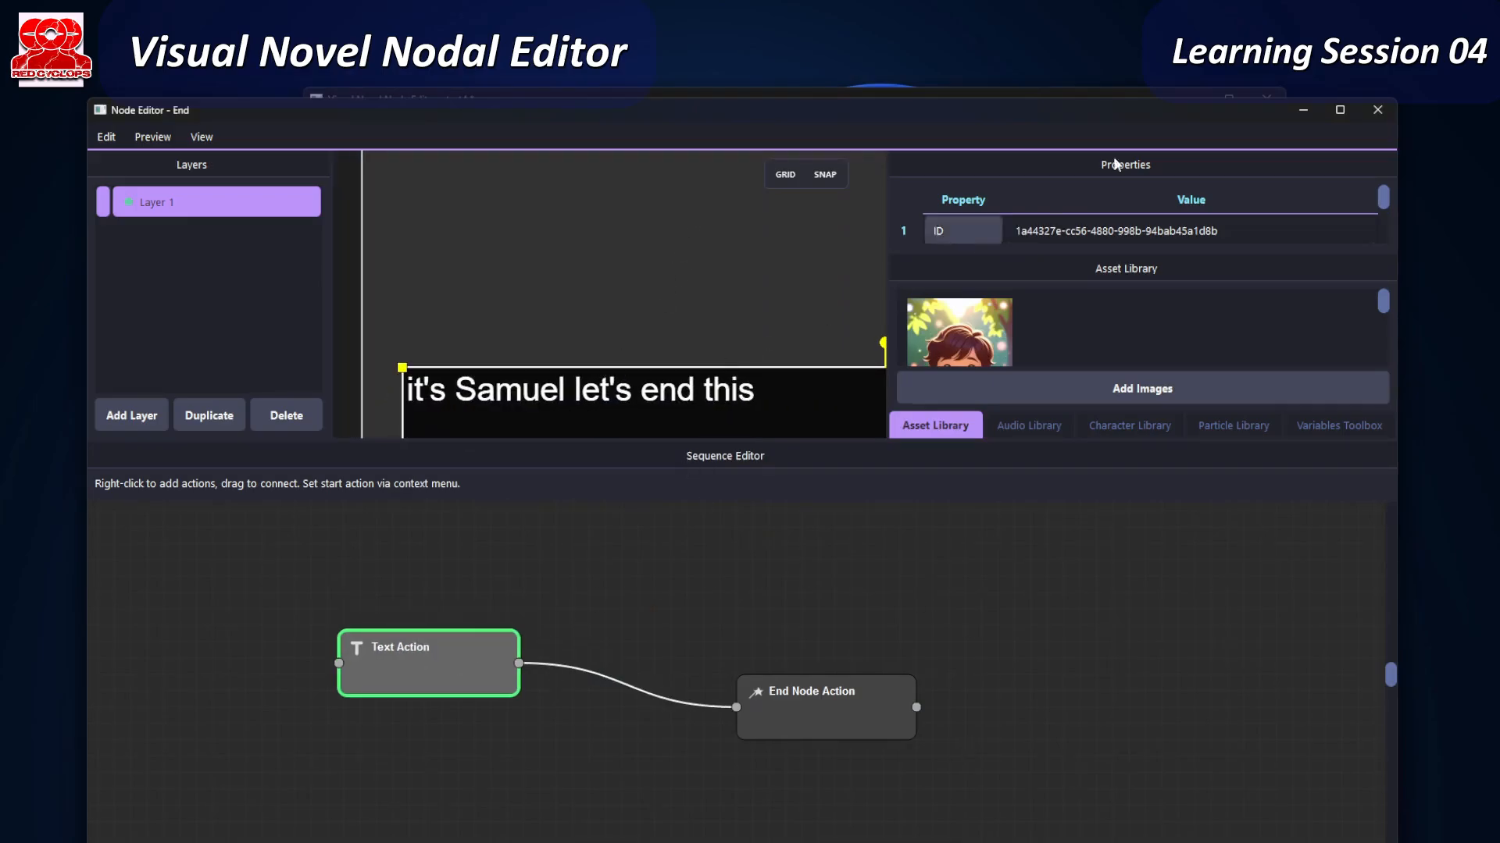
click(1376, 111)
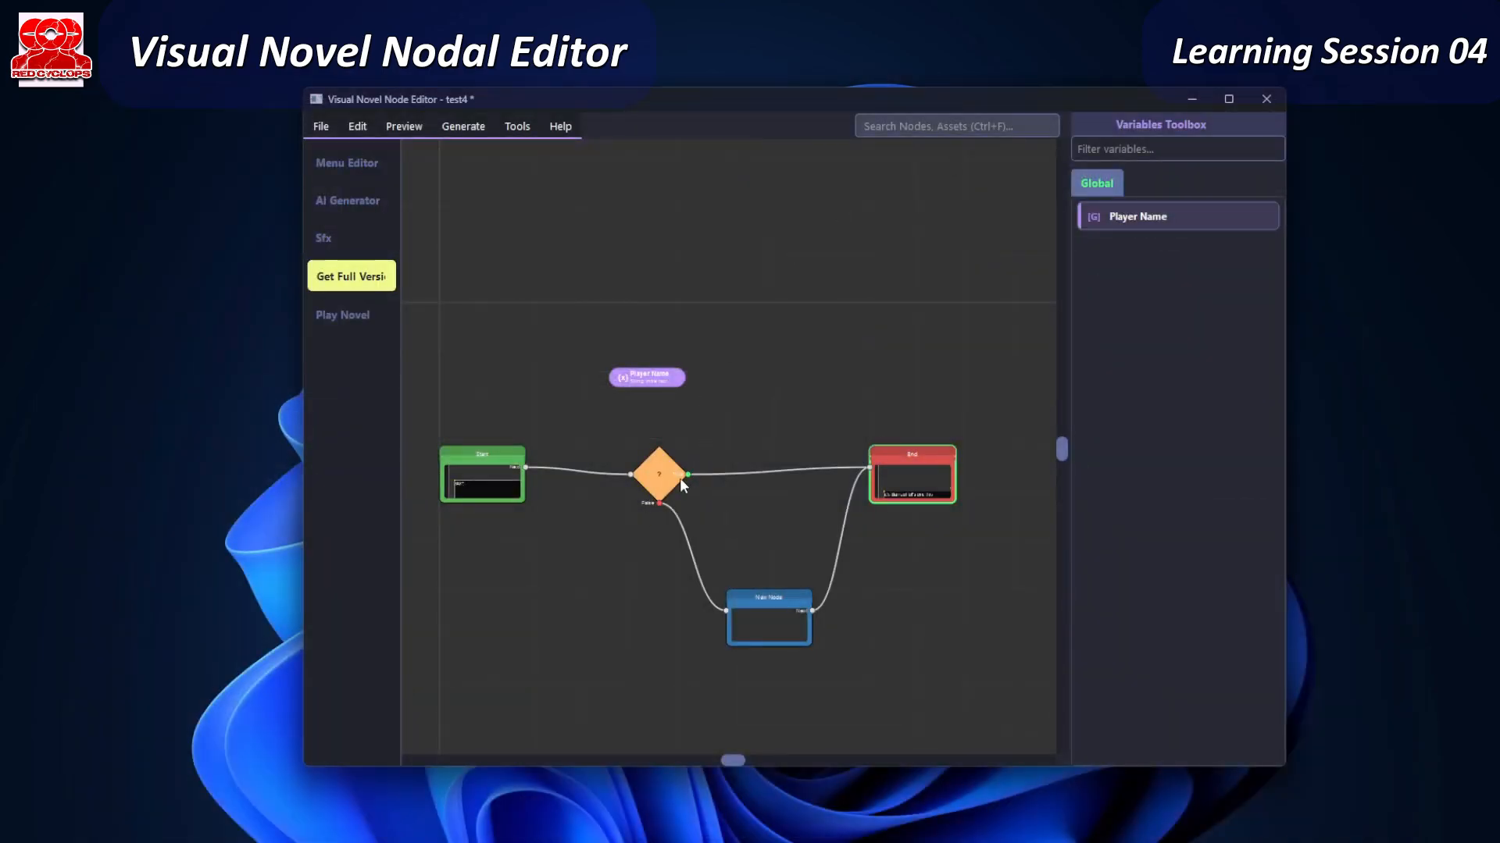
- Inspect the condition's True branch to End and its False branch to the new node, and open the new node's editor
scroll(680, 478, up, 5)
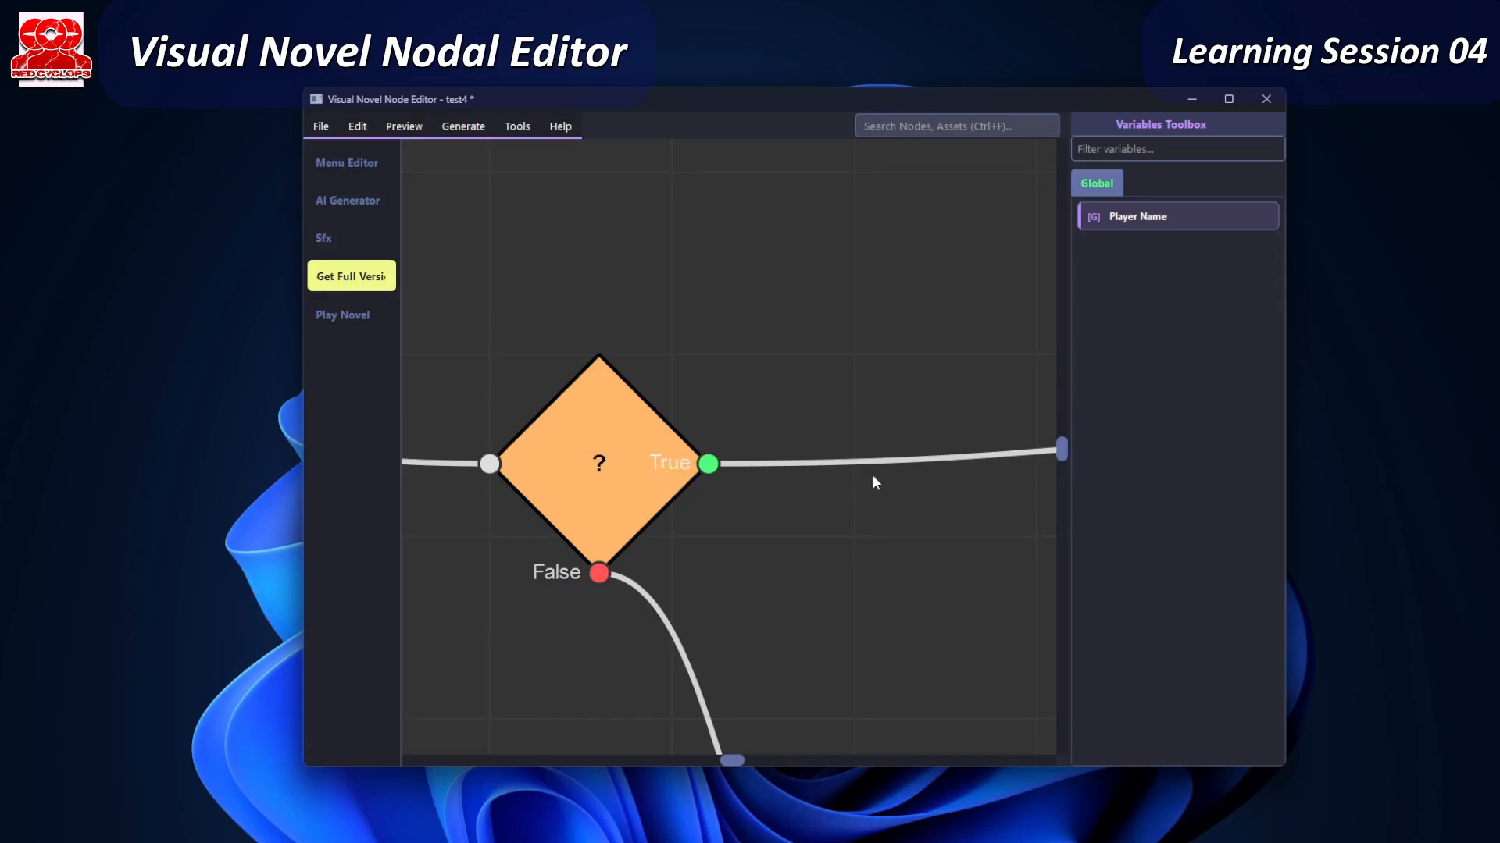
middle_drag(871, 475, 442, 511)
middle_drag(767, 515, 506, 519)
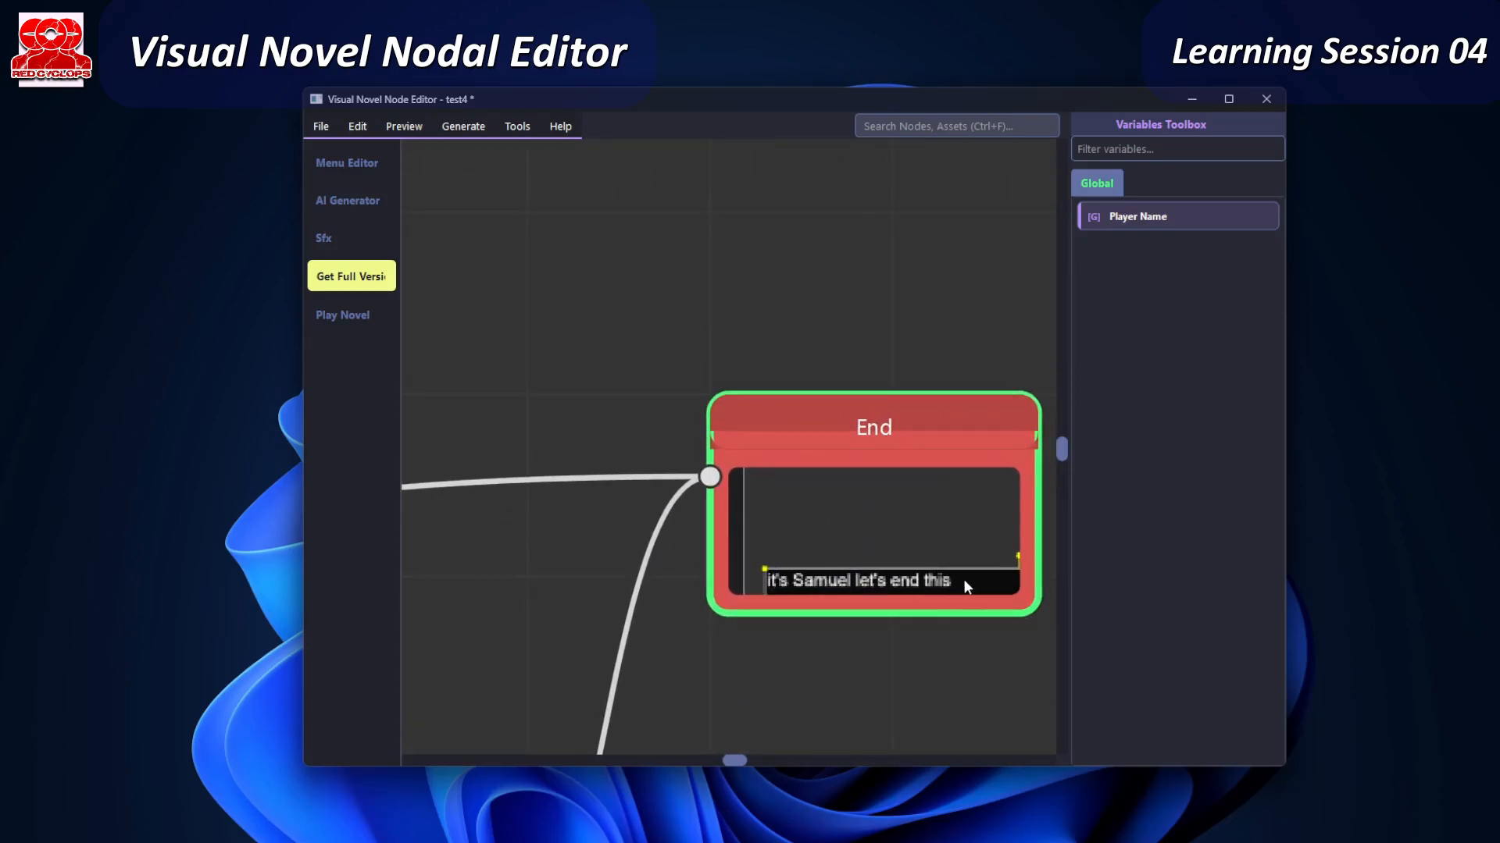
middle_drag(534, 600, 915, 406)
middle_drag(591, 543, 741, 368)
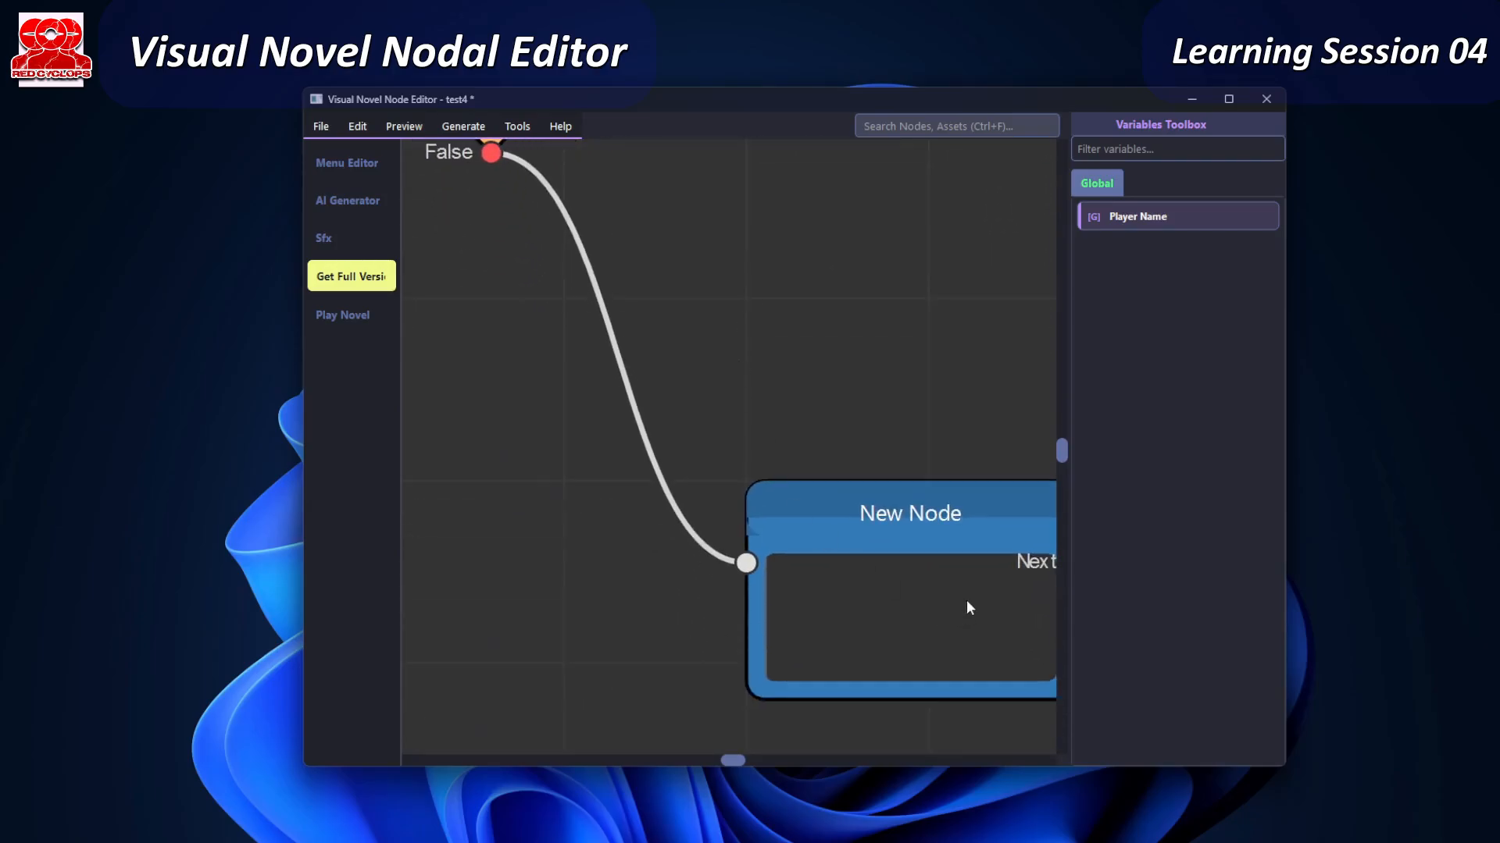
middle_drag(967, 608, 826, 592)
click(793, 620)
double_click(761, 608)
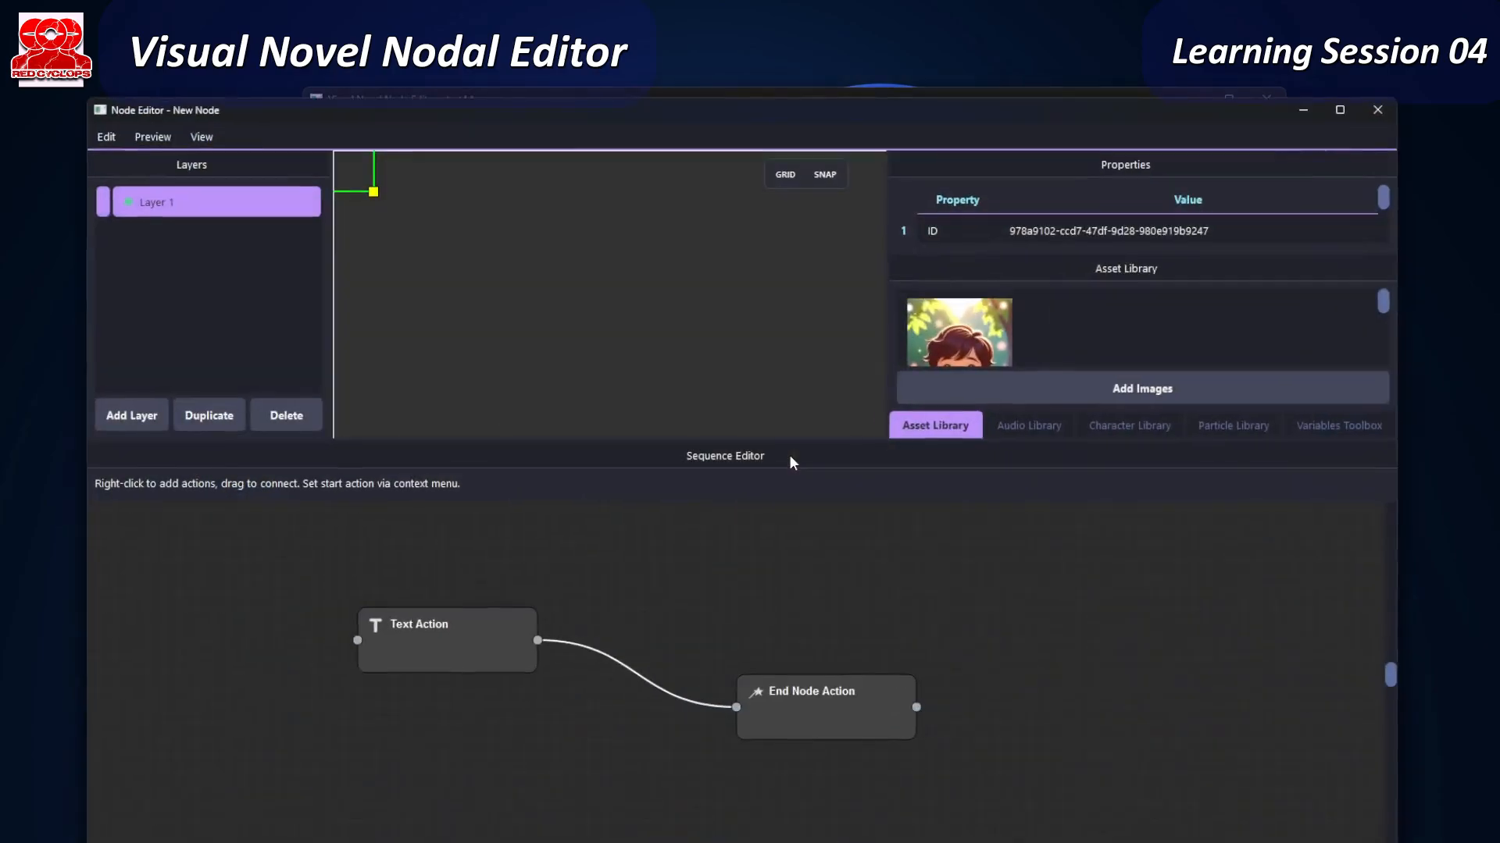
- Check the text in the new node's text action without changing it, and close the node editor
click(487, 634)
double_click(488, 635)
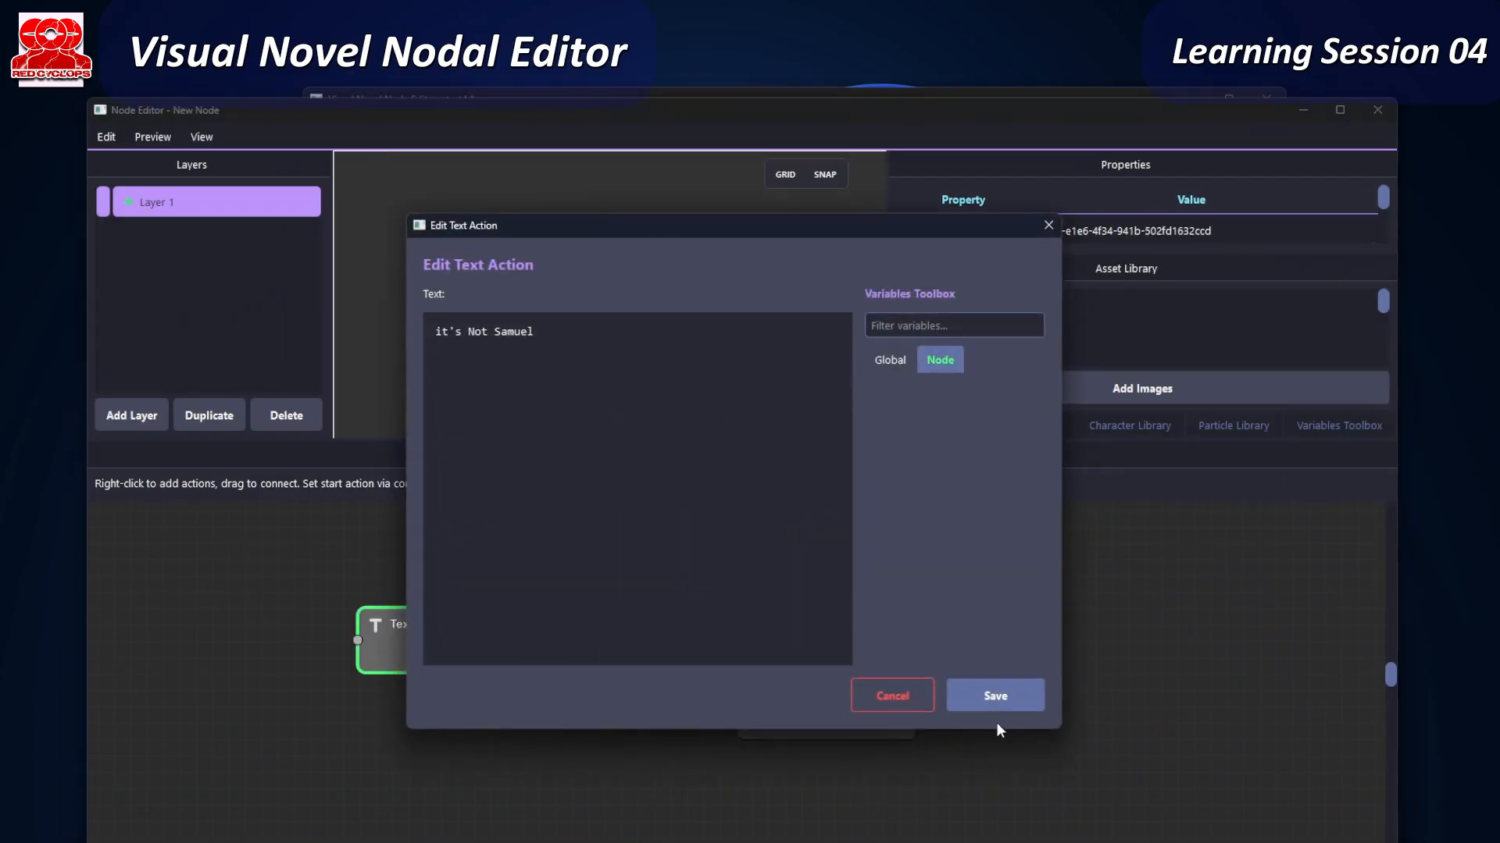
click(896, 700)
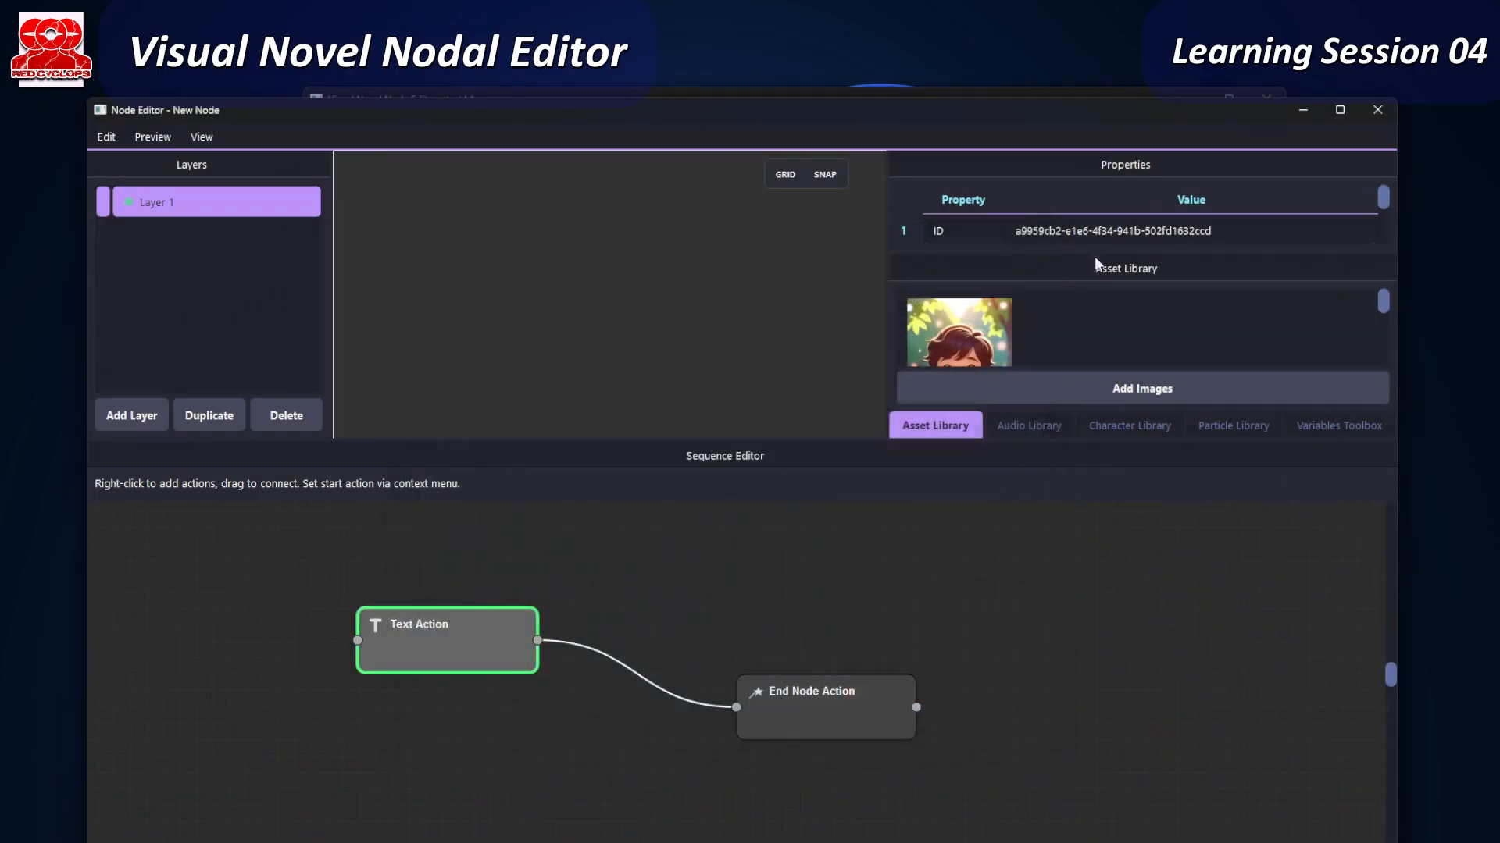
click(1391, 116)
- Rename the new node on the False branch as "Not" followed by the condition's compare name
click(769, 525)
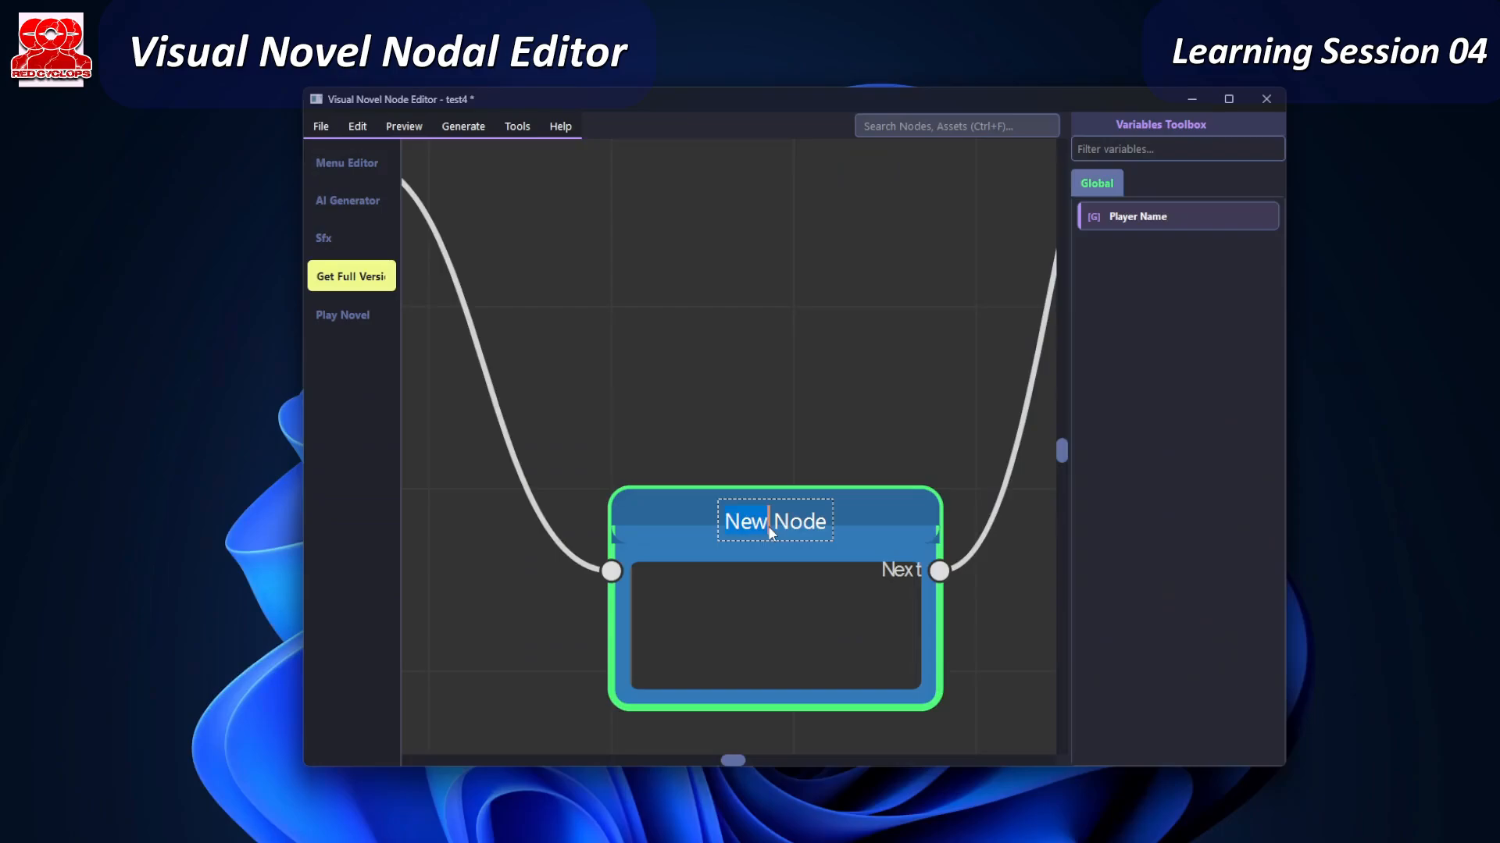
key(End)
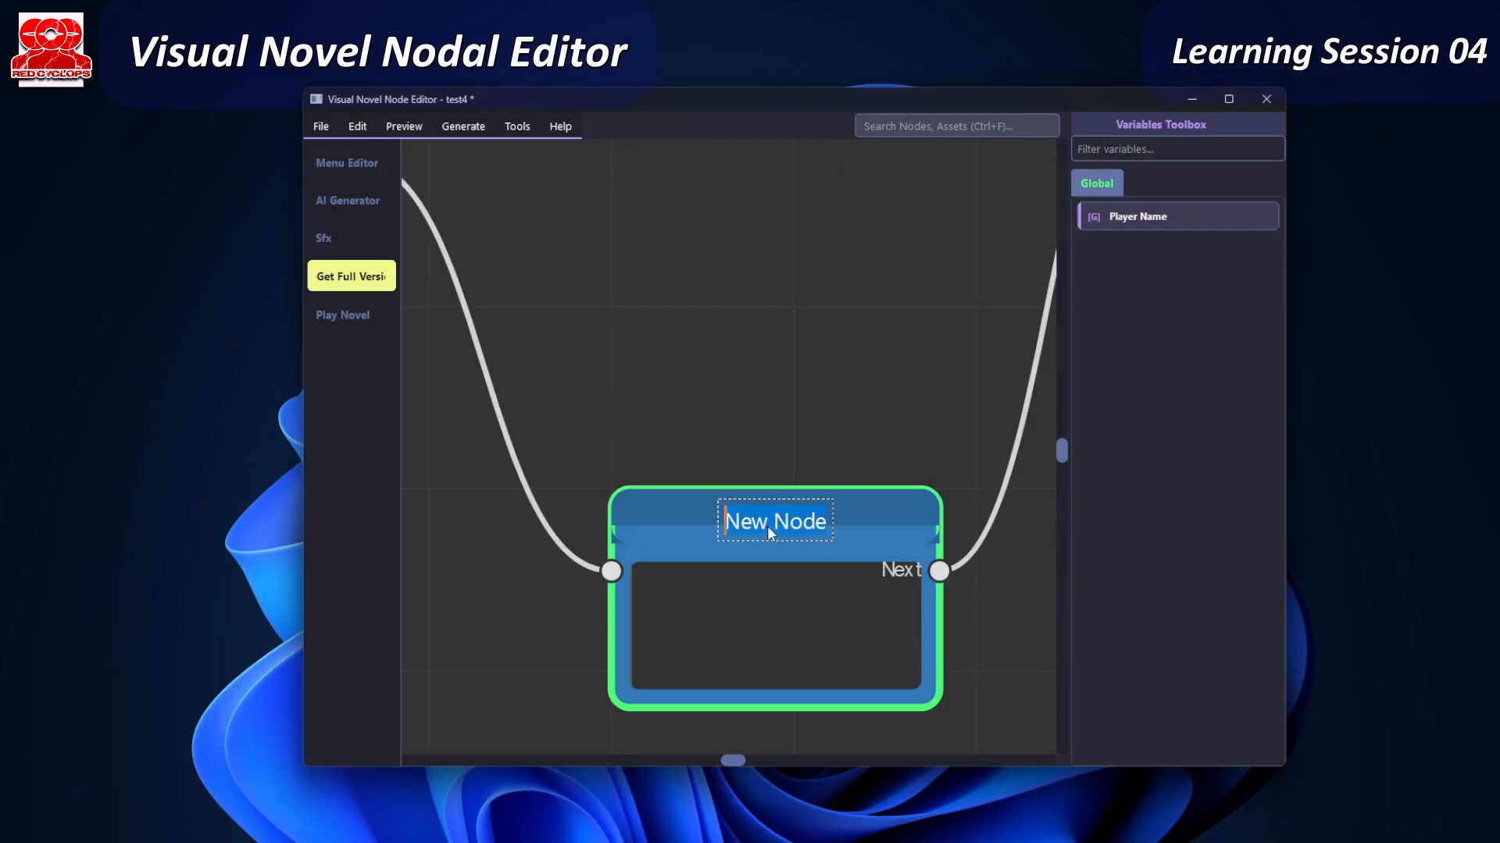
text(Not Samuel)
click(849, 314)
- Rename the red End node with the condition's compare name
middle_drag(850, 312, 689, 708)
middle_drag(856, 559, 628, 595)
scroll(627, 595, up, 1)
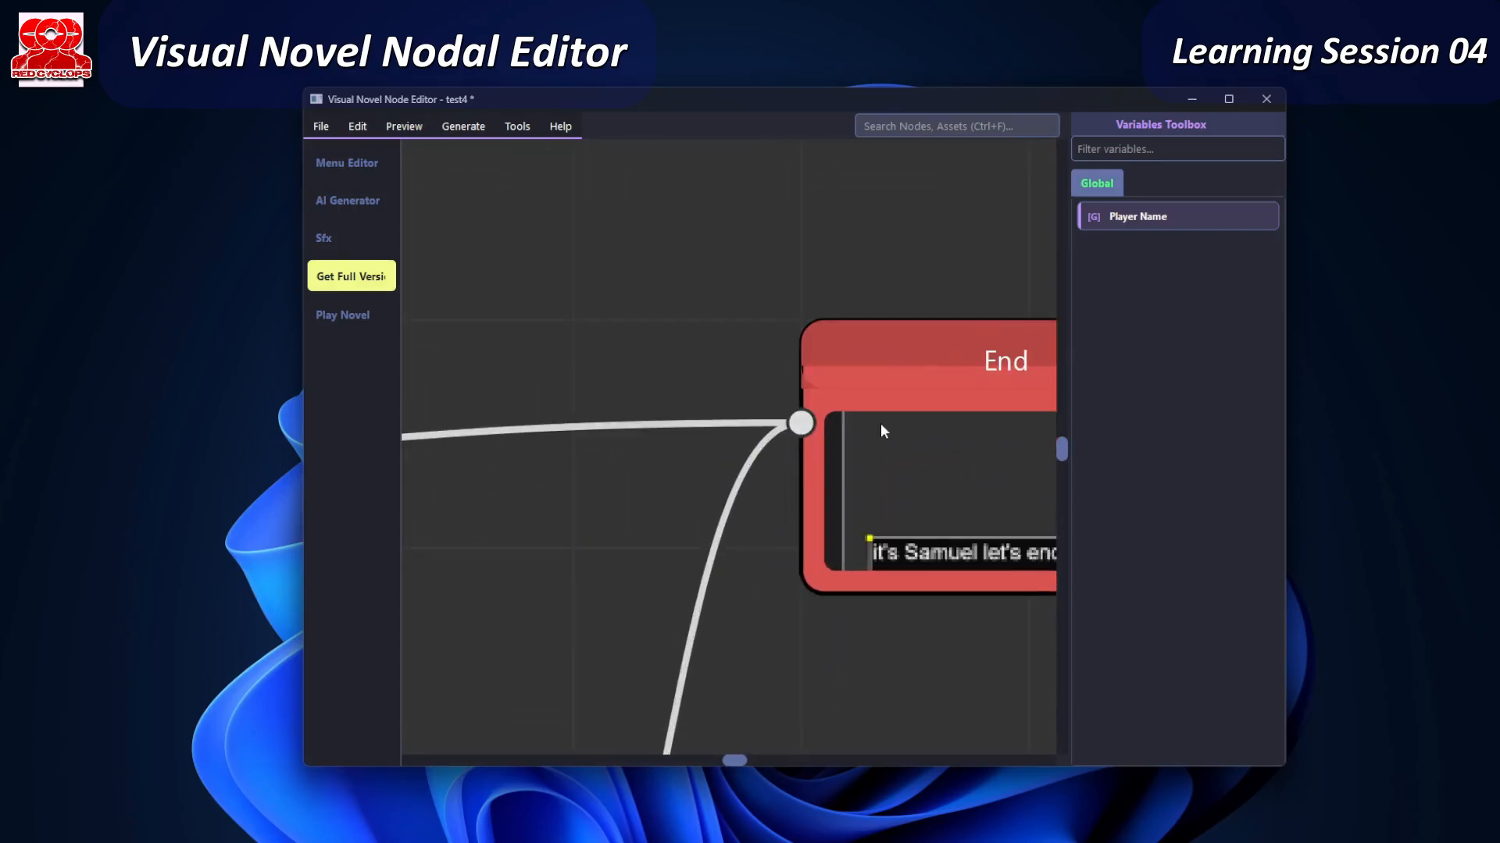
double_click(1013, 367)
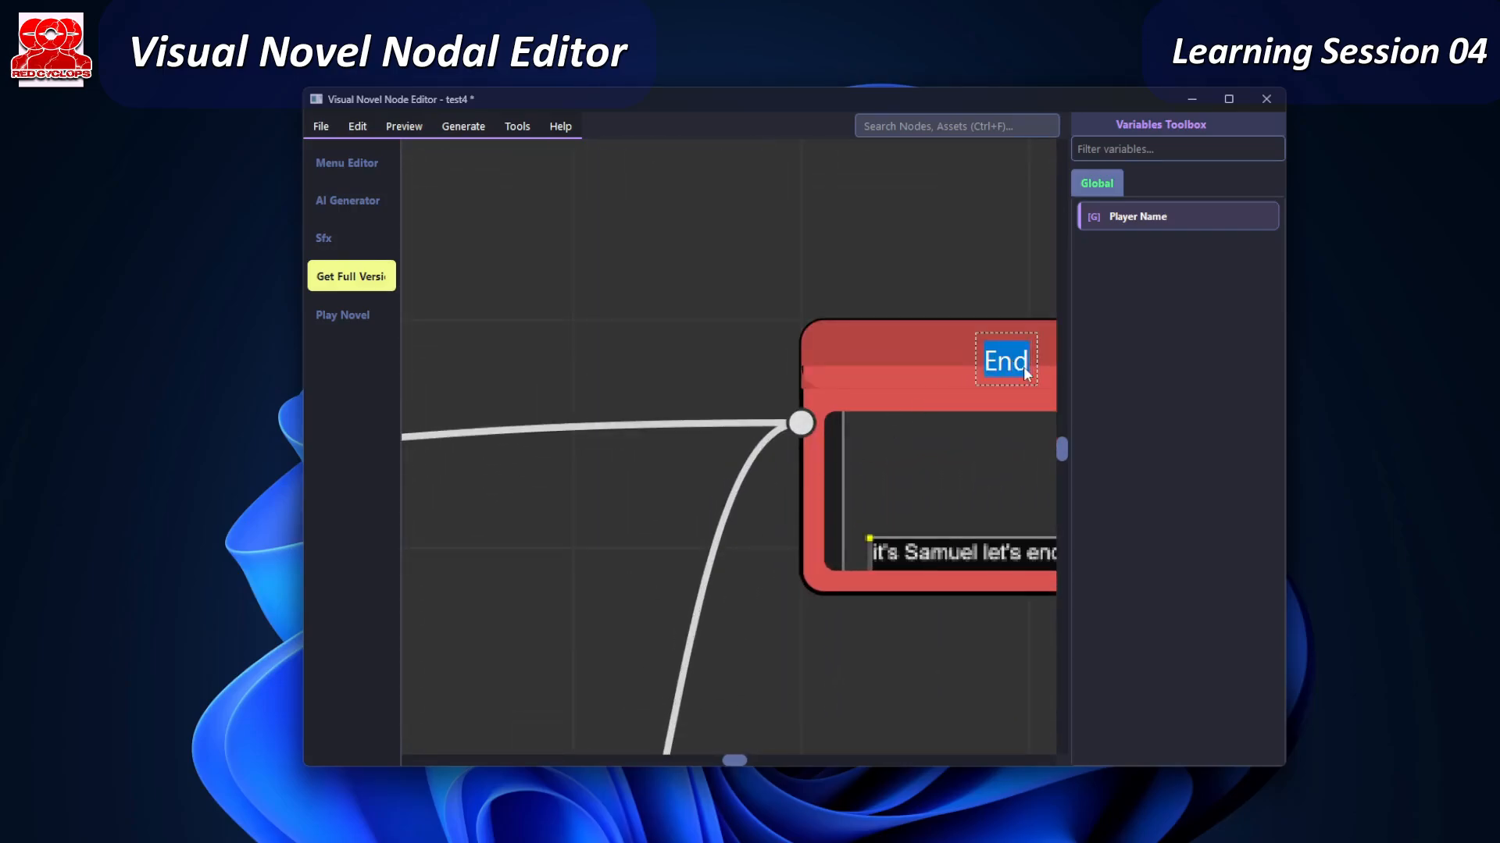
text(Samuel)
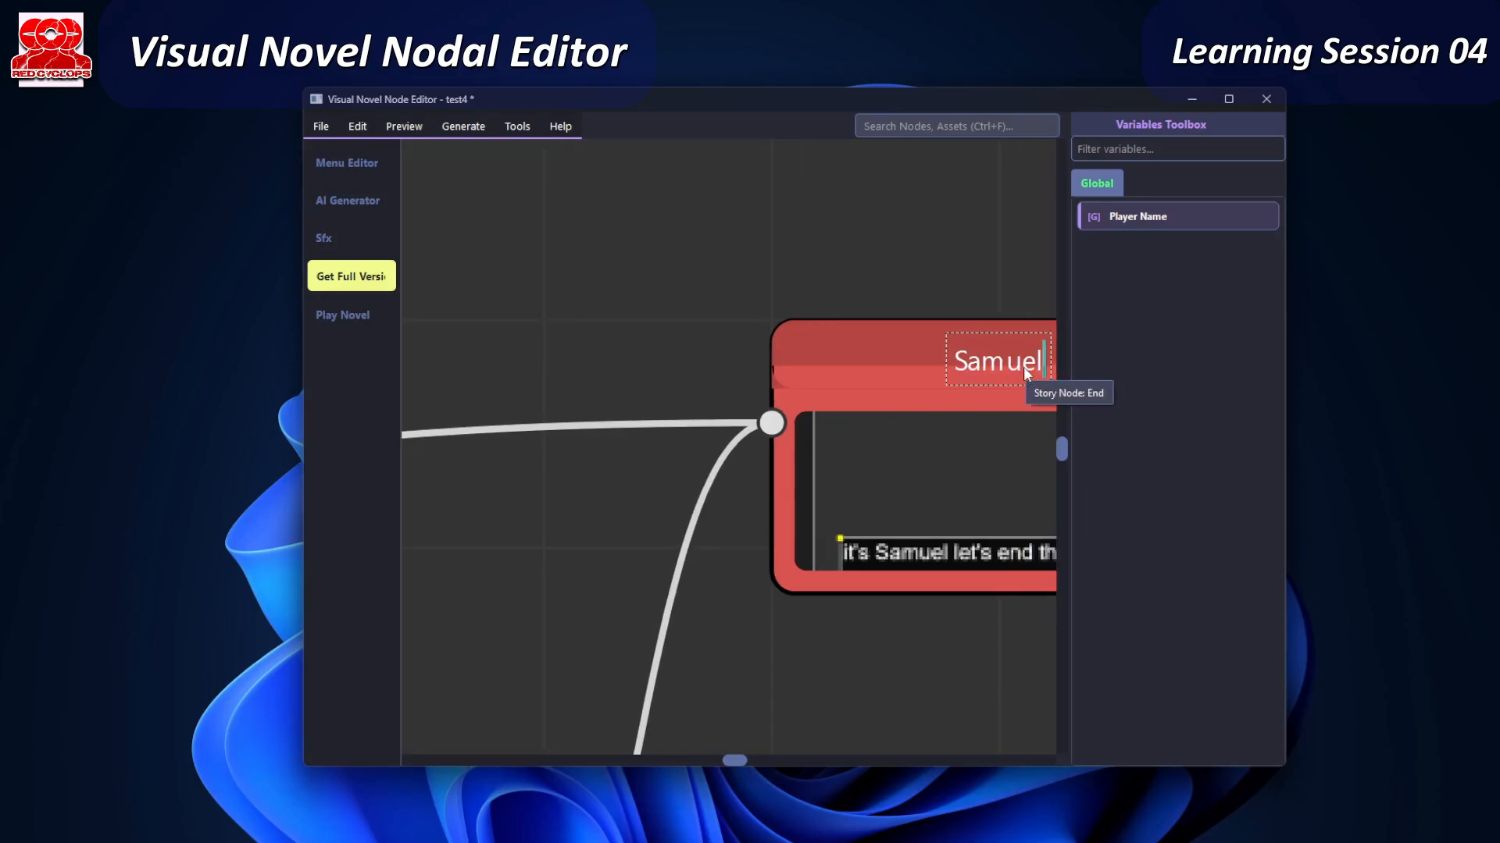
click(560, 346)
- Launch the novel preview and start the game
middle_drag(535, 505, 910, 542)
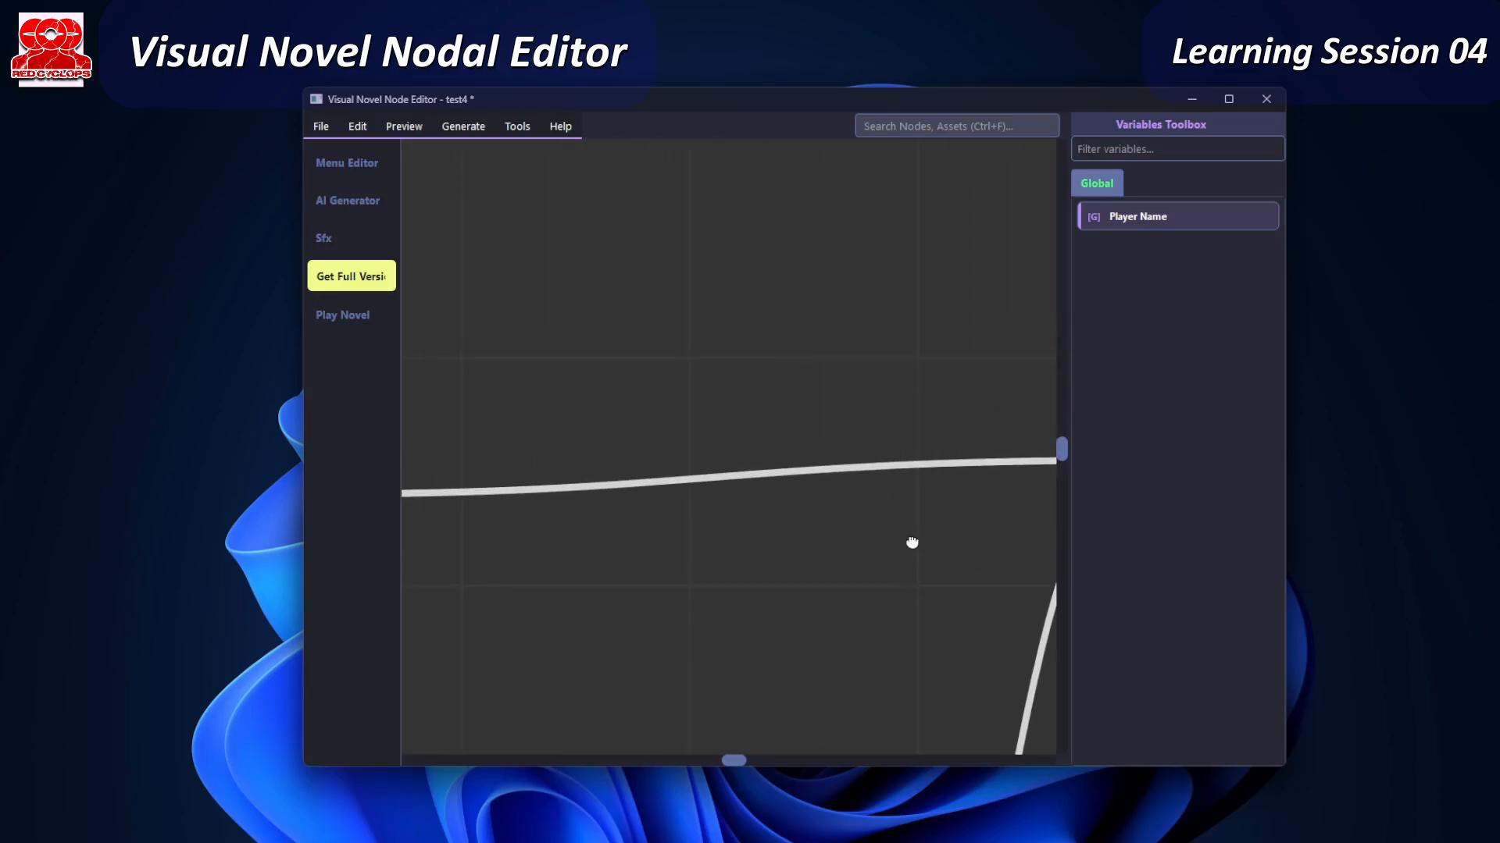
scroll(846, 539, down, 4)
scroll(804, 542, down, 1)
middle_drag(683, 631, 776, 519)
scroll(766, 484, down, 1)
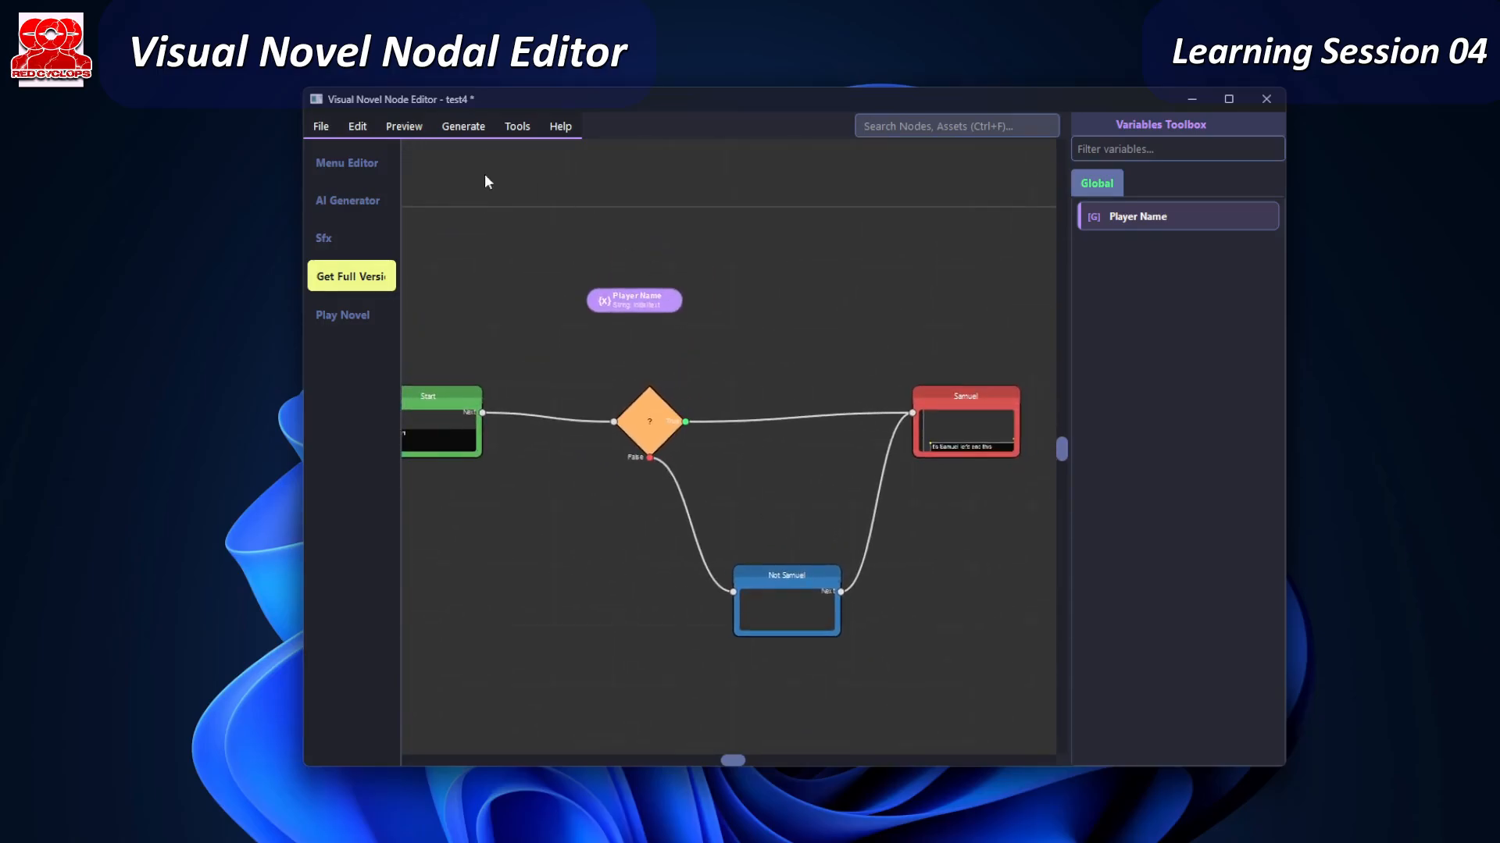
click(403, 126)
click(412, 156)
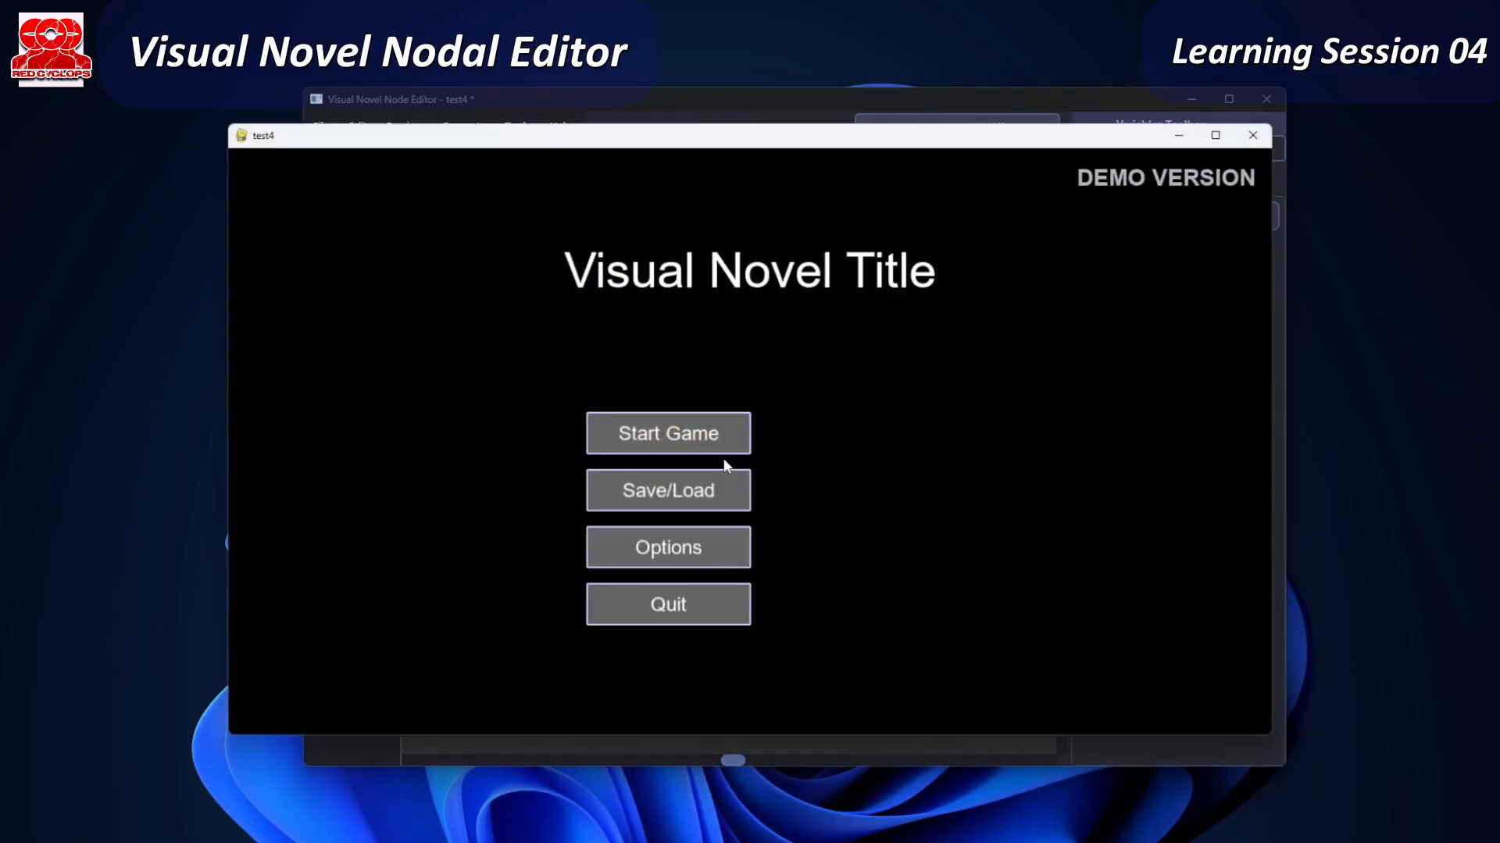
click(711, 447)
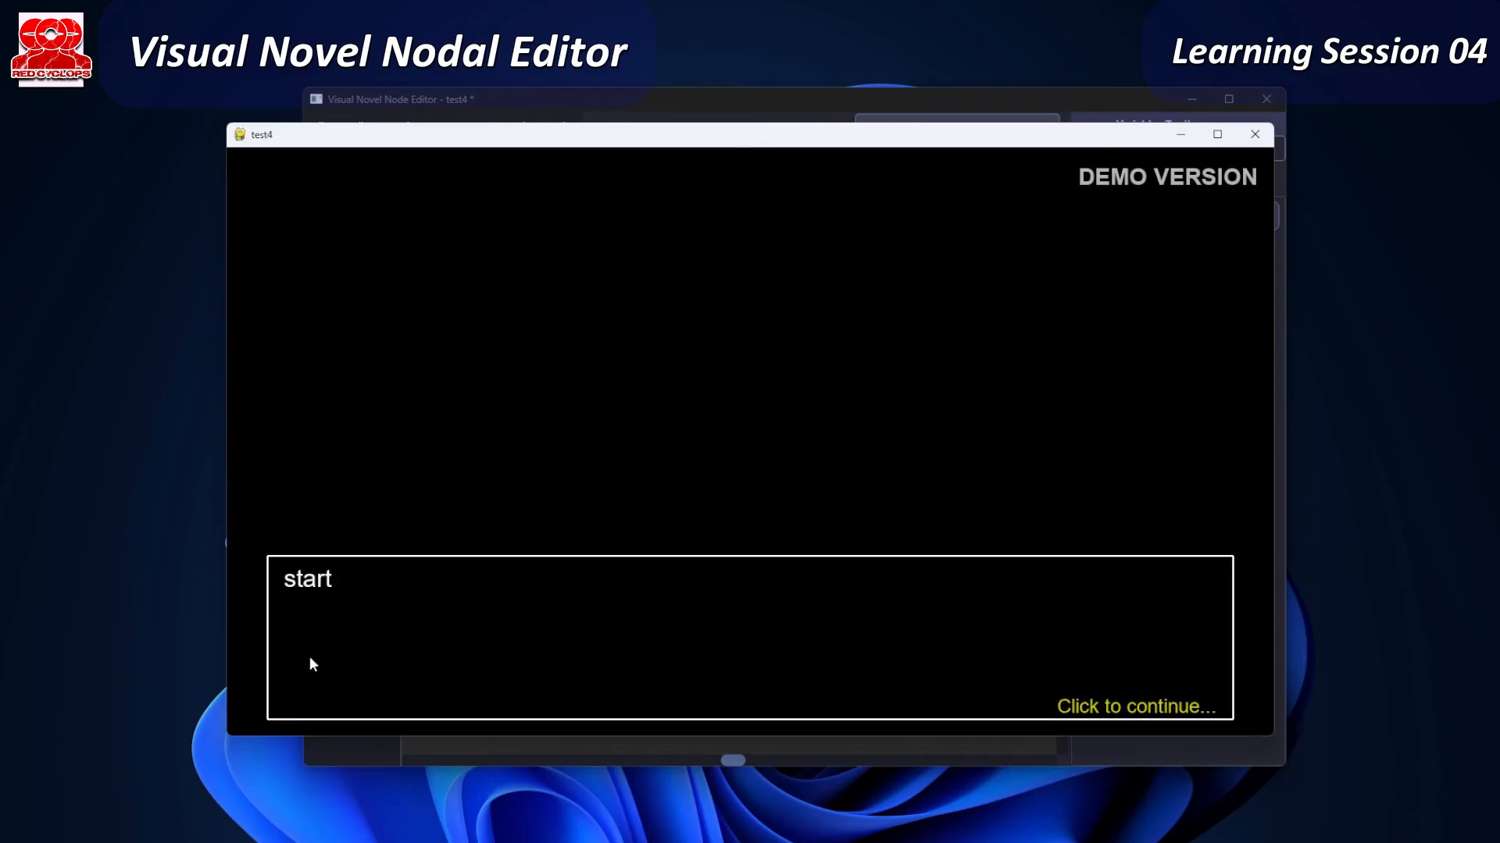
- Advance through all the story texts back to the title screen and close the preview
click(715, 650)
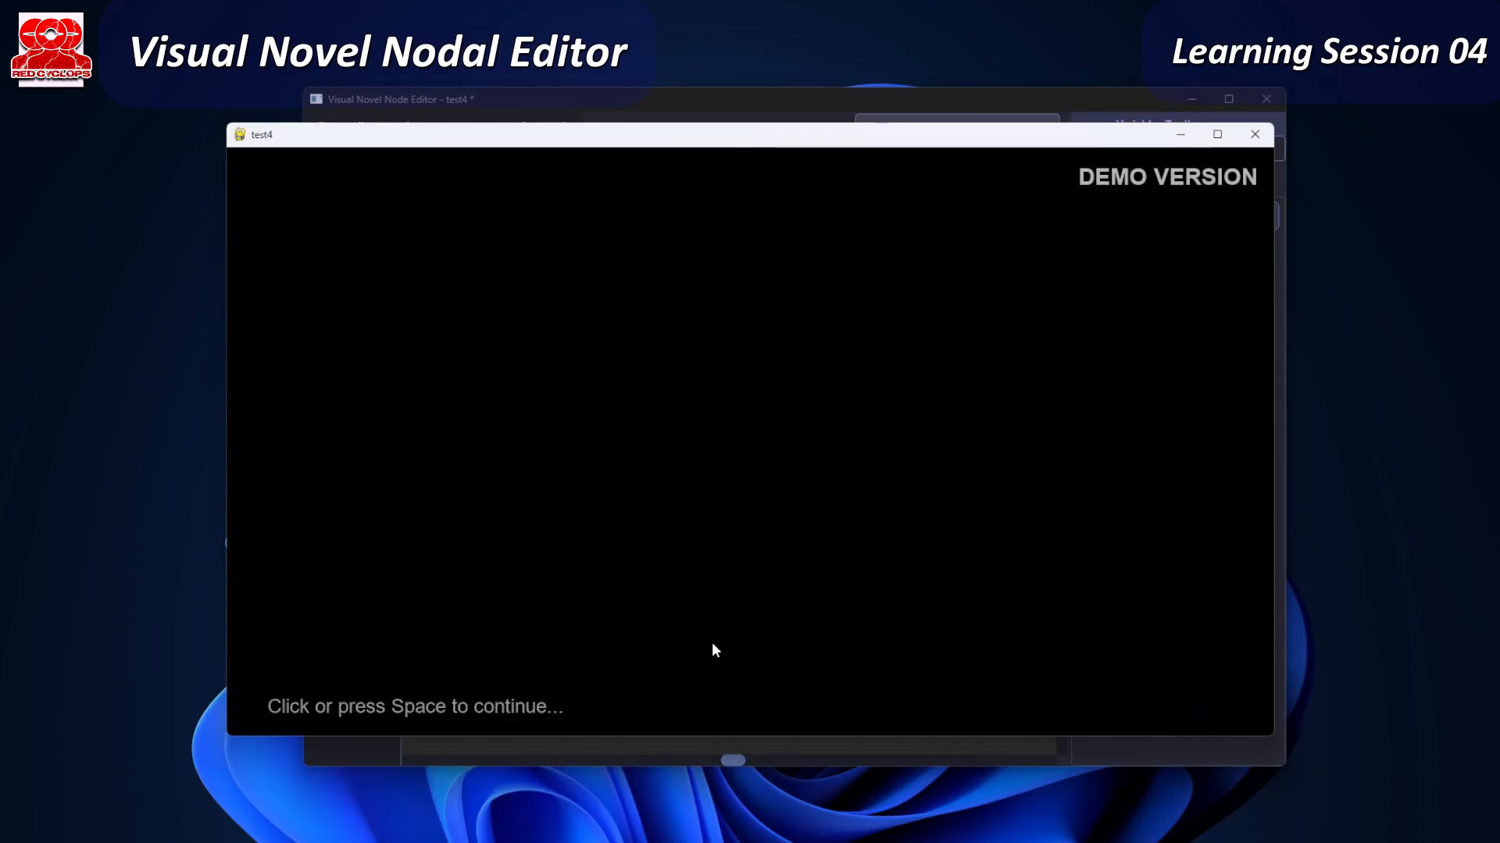
click(480, 528)
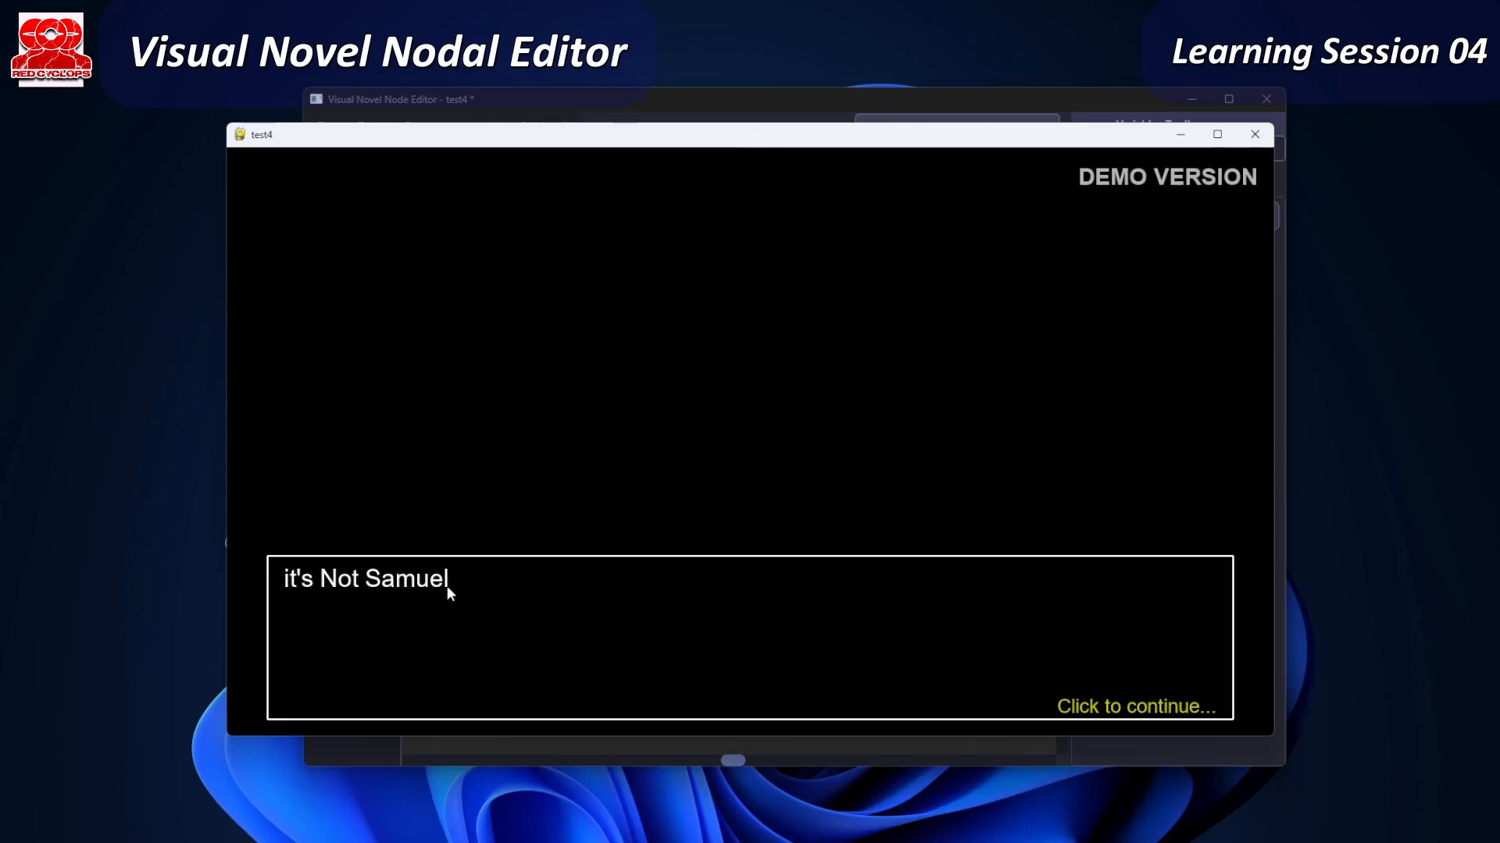
click(735, 625)
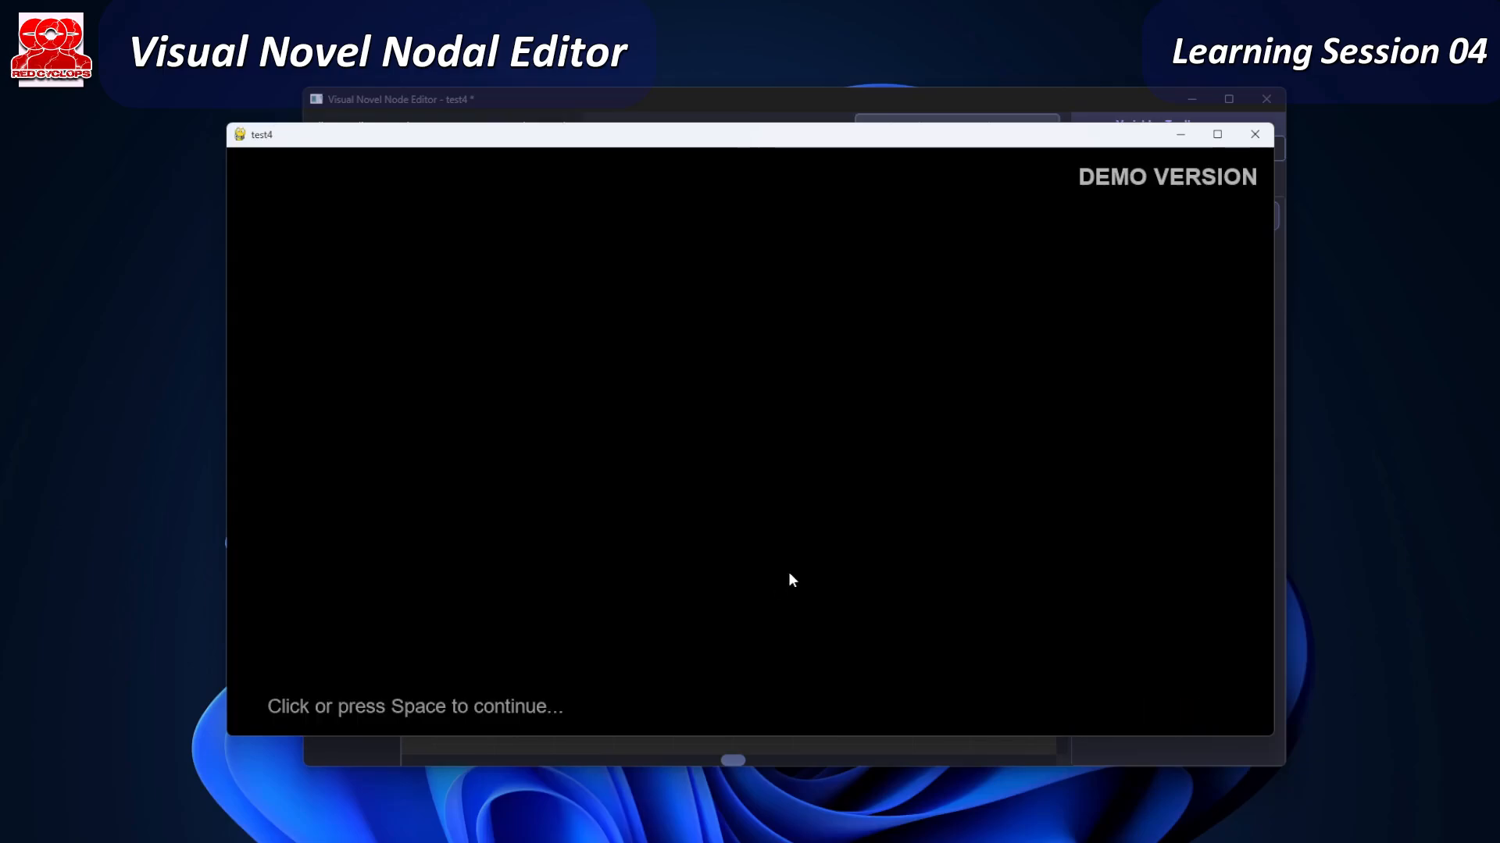
click(817, 578)
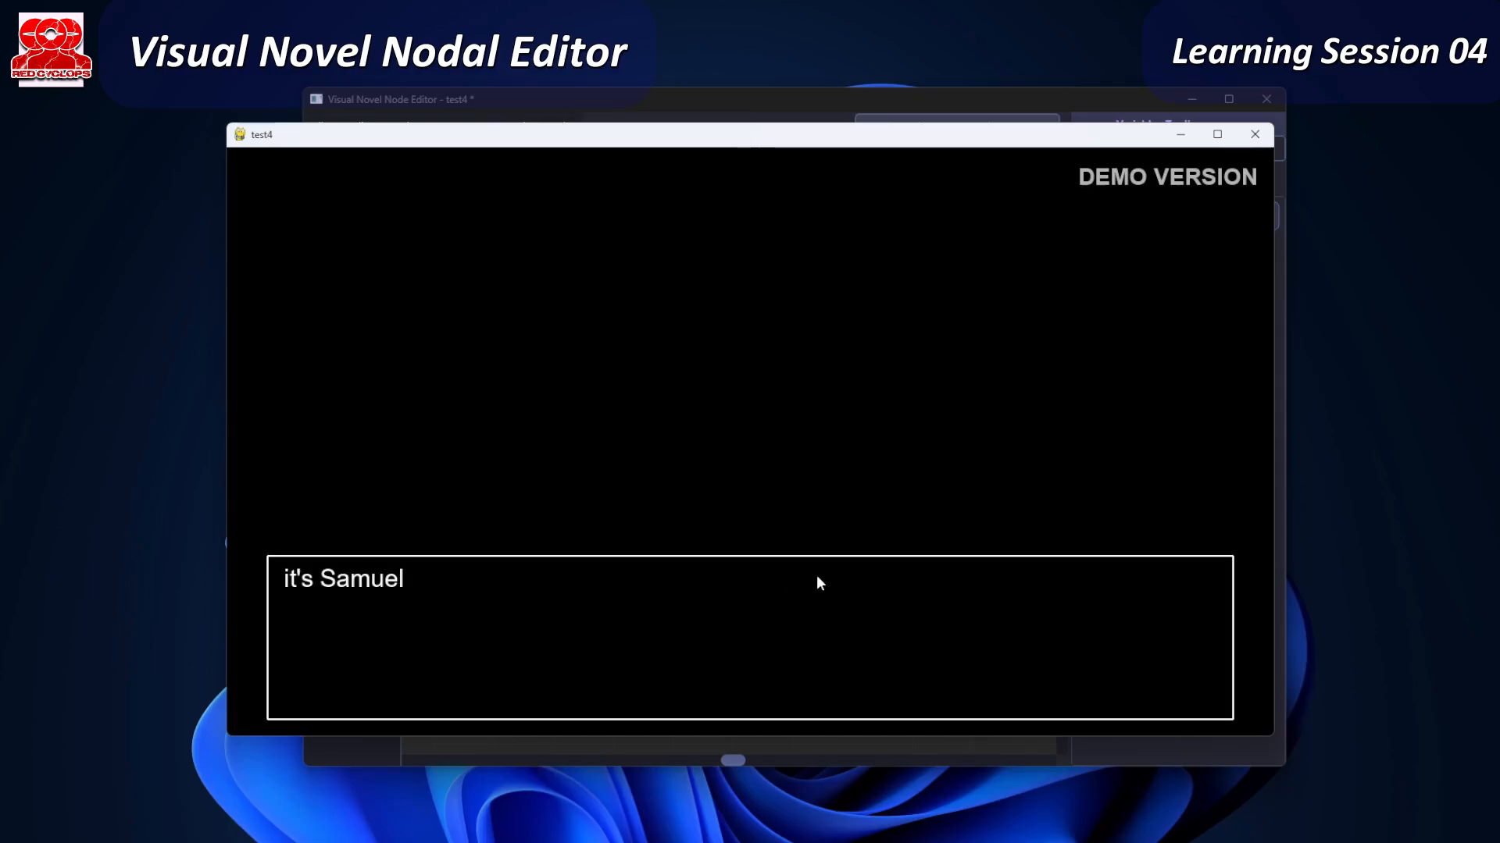
click(734, 512)
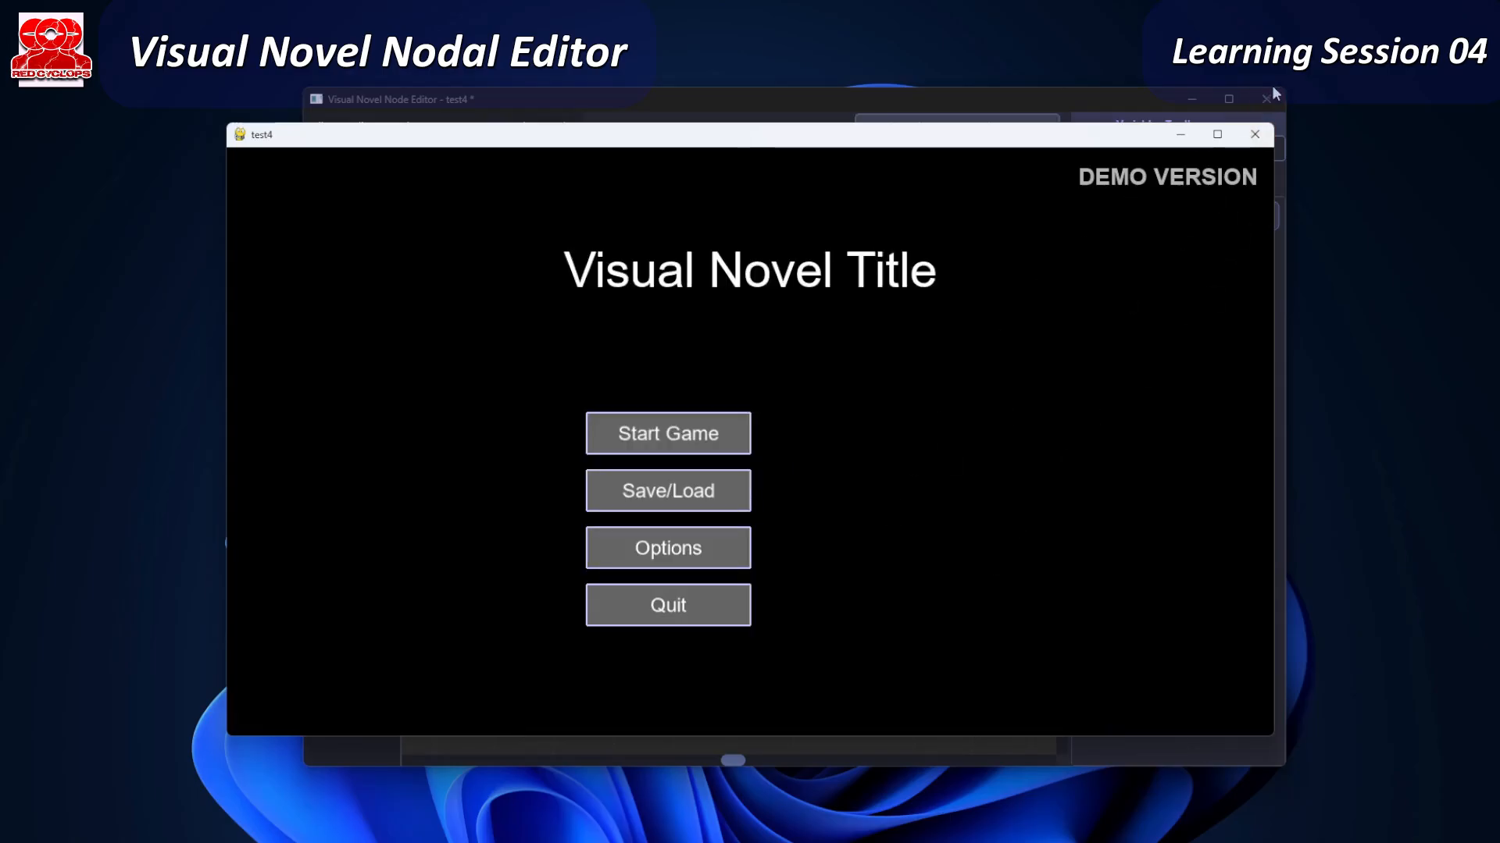
click(1254, 134)
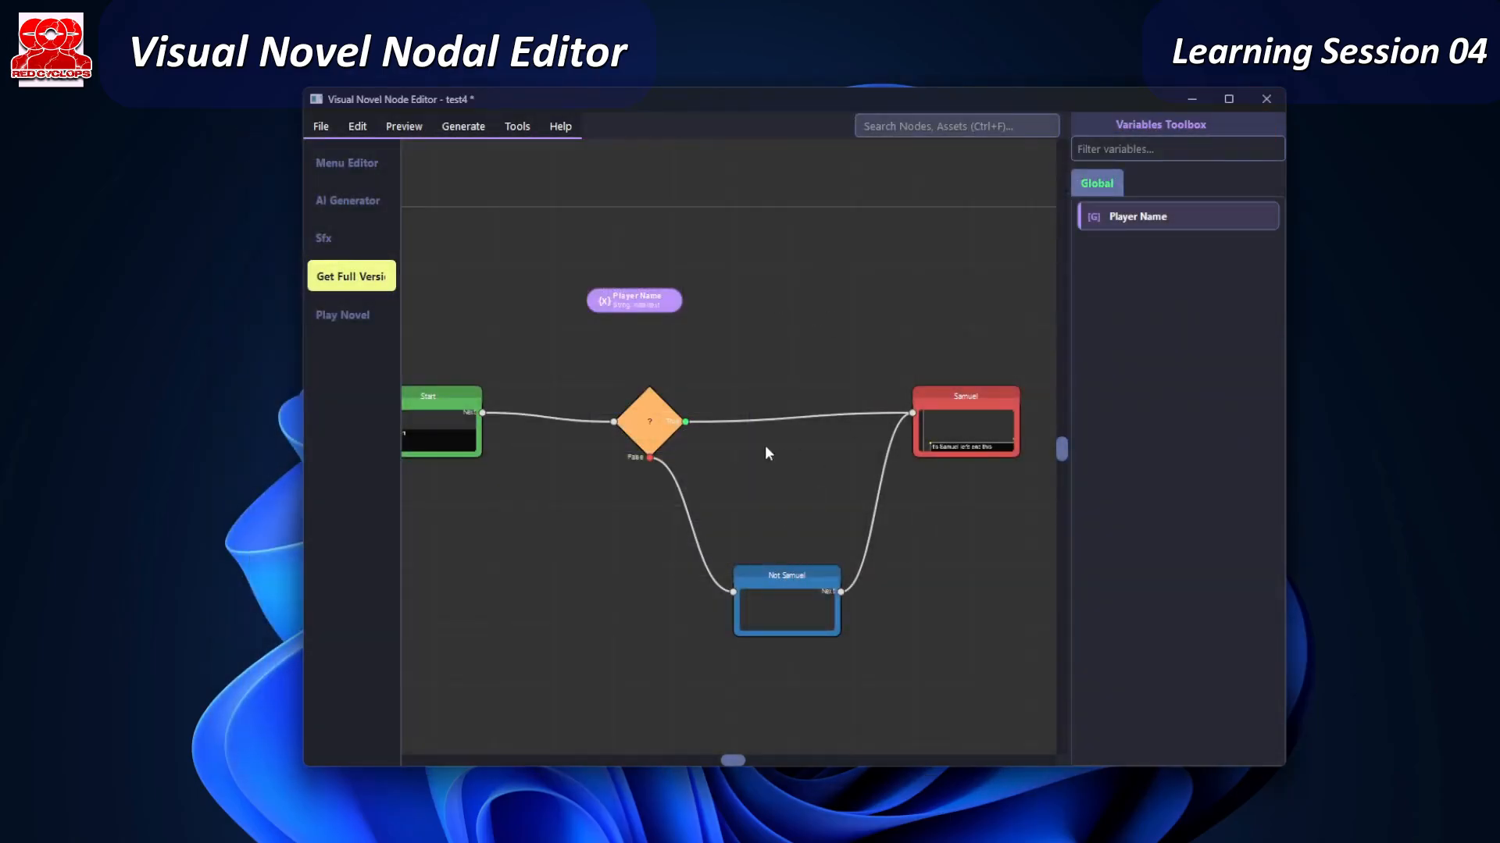
- Set the Player Name variable's initial value to the condition's compare name and save it
double_click(659, 306)
drag(791, 459, 686, 463)
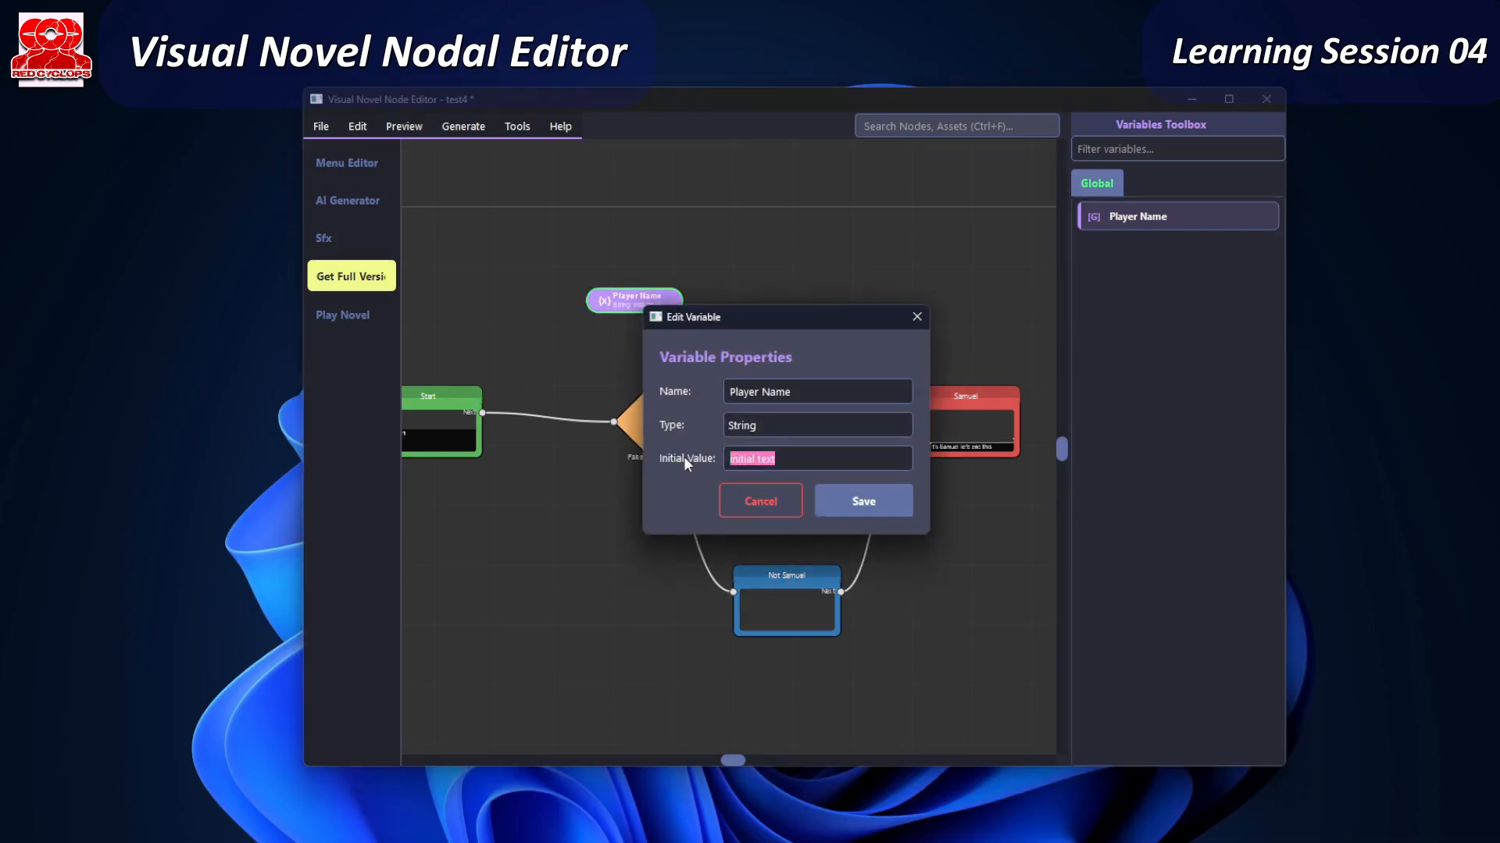
text(Samuel)
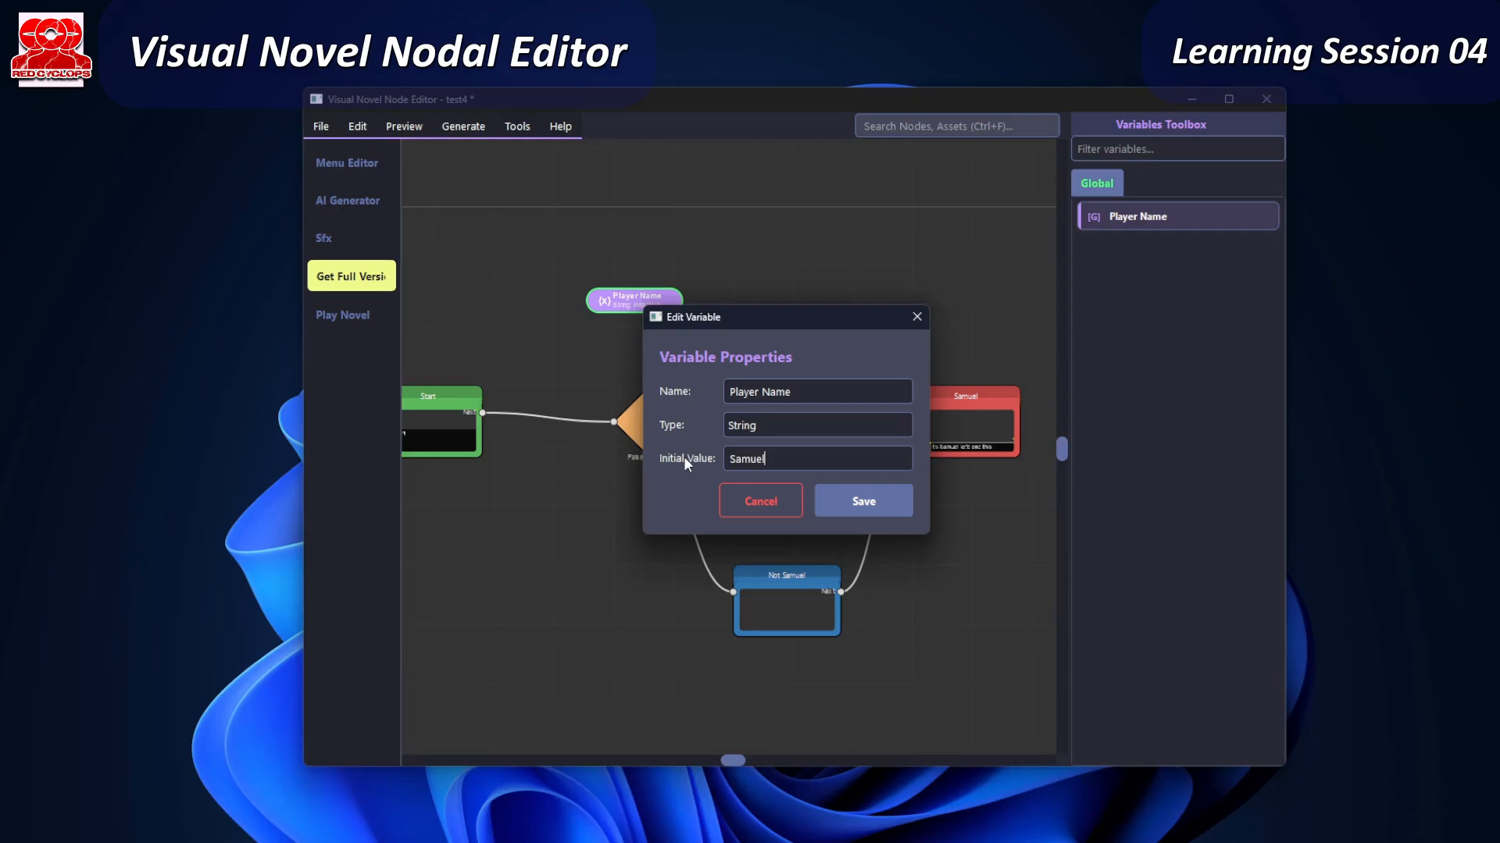
click(869, 499)
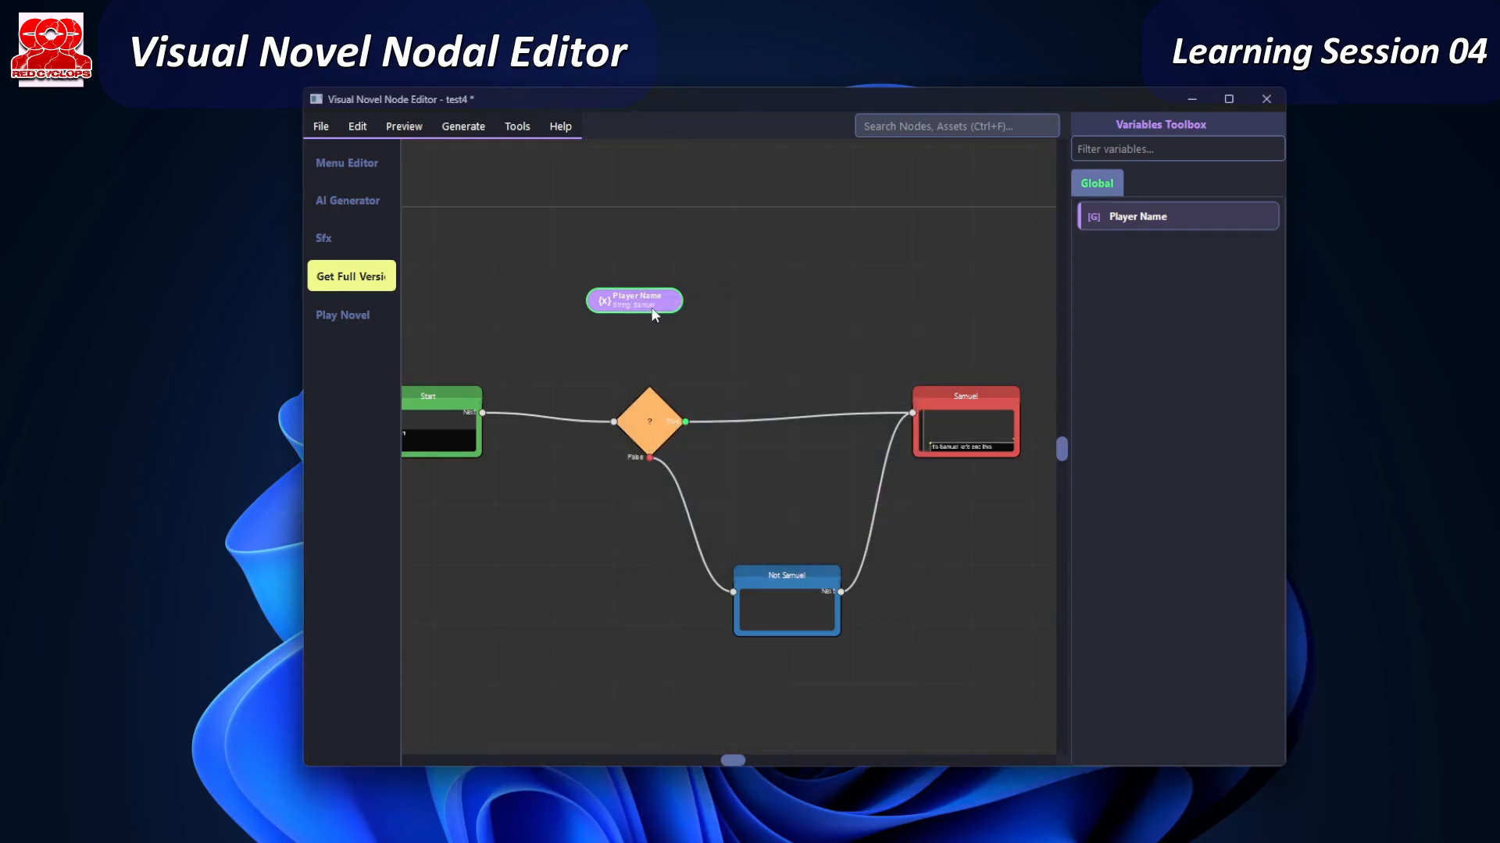
- Examine the Player Name variable's value and the condition's True and False connections in the graph
scroll(653, 314, up, 5)
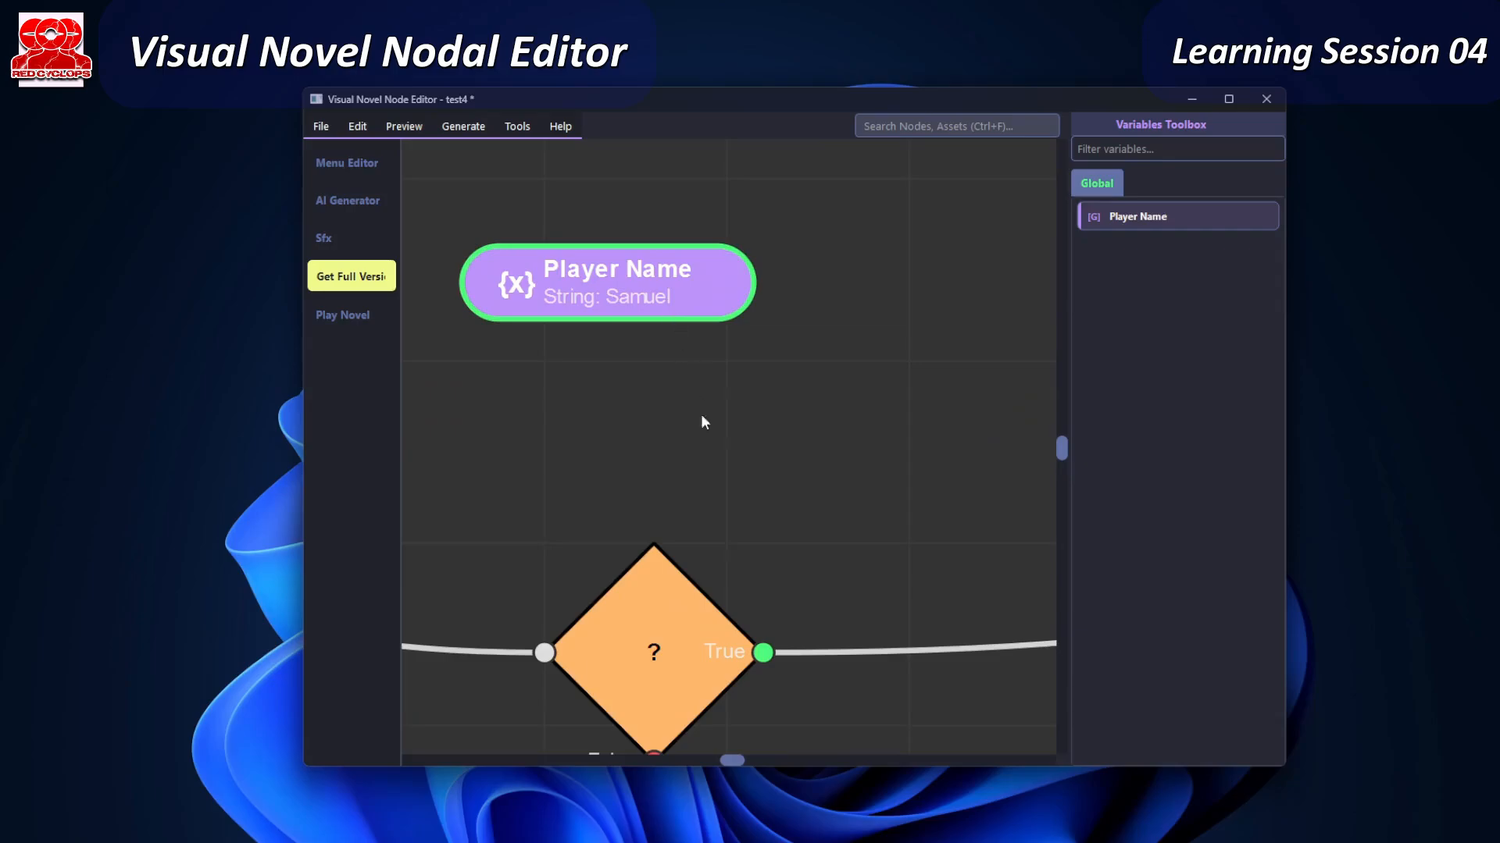
scroll(746, 537, down, 2)
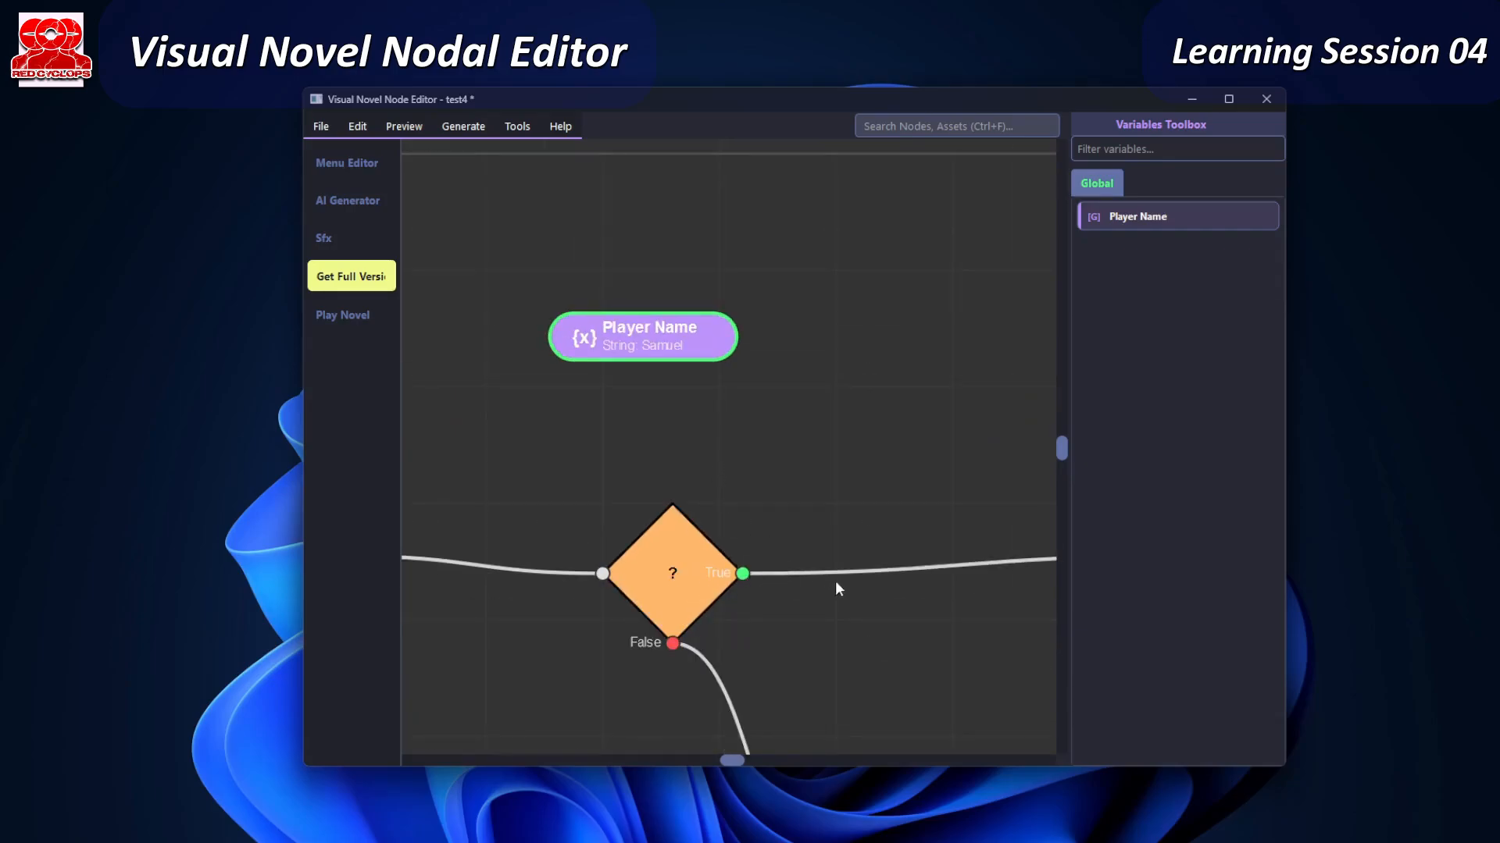
middle_drag(914, 596, 613, 590)
middle_drag(523, 564, 577, 566)
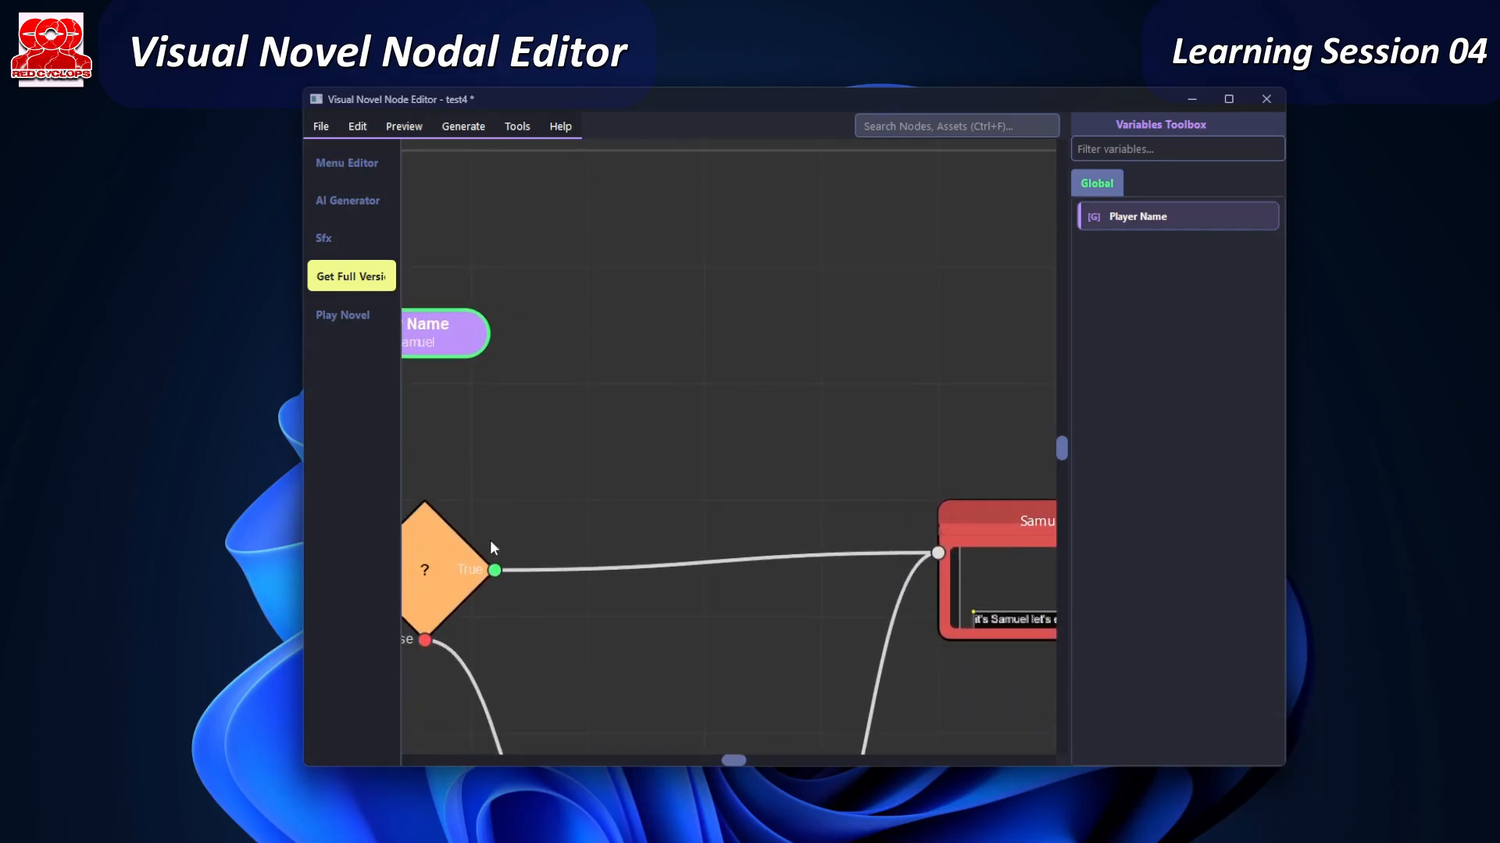
scroll(725, 527, down, 5)
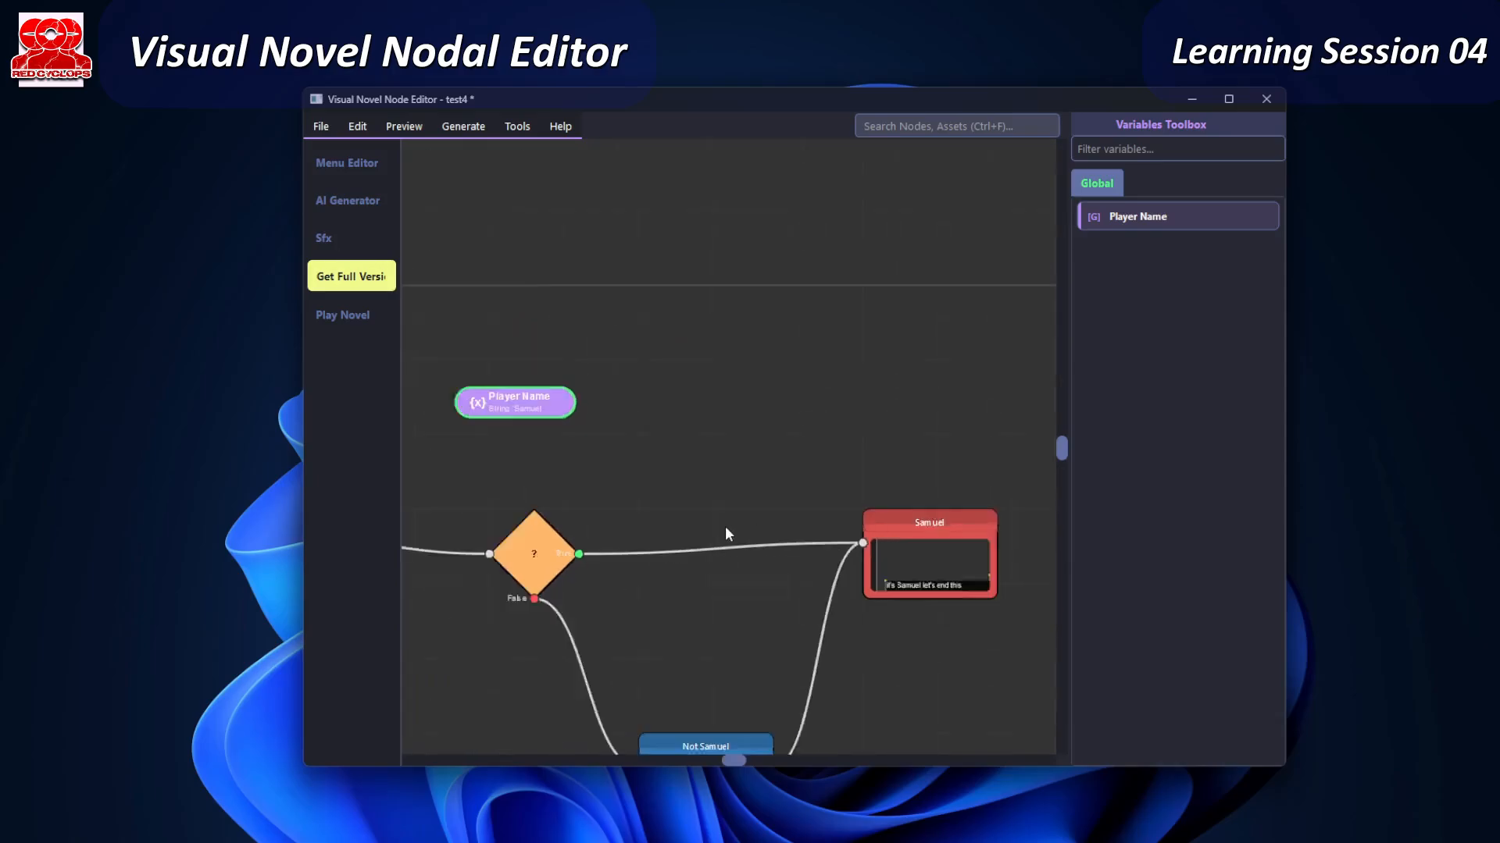
middle_drag(718, 530, 733, 534)
scroll(732, 535, up, 3)
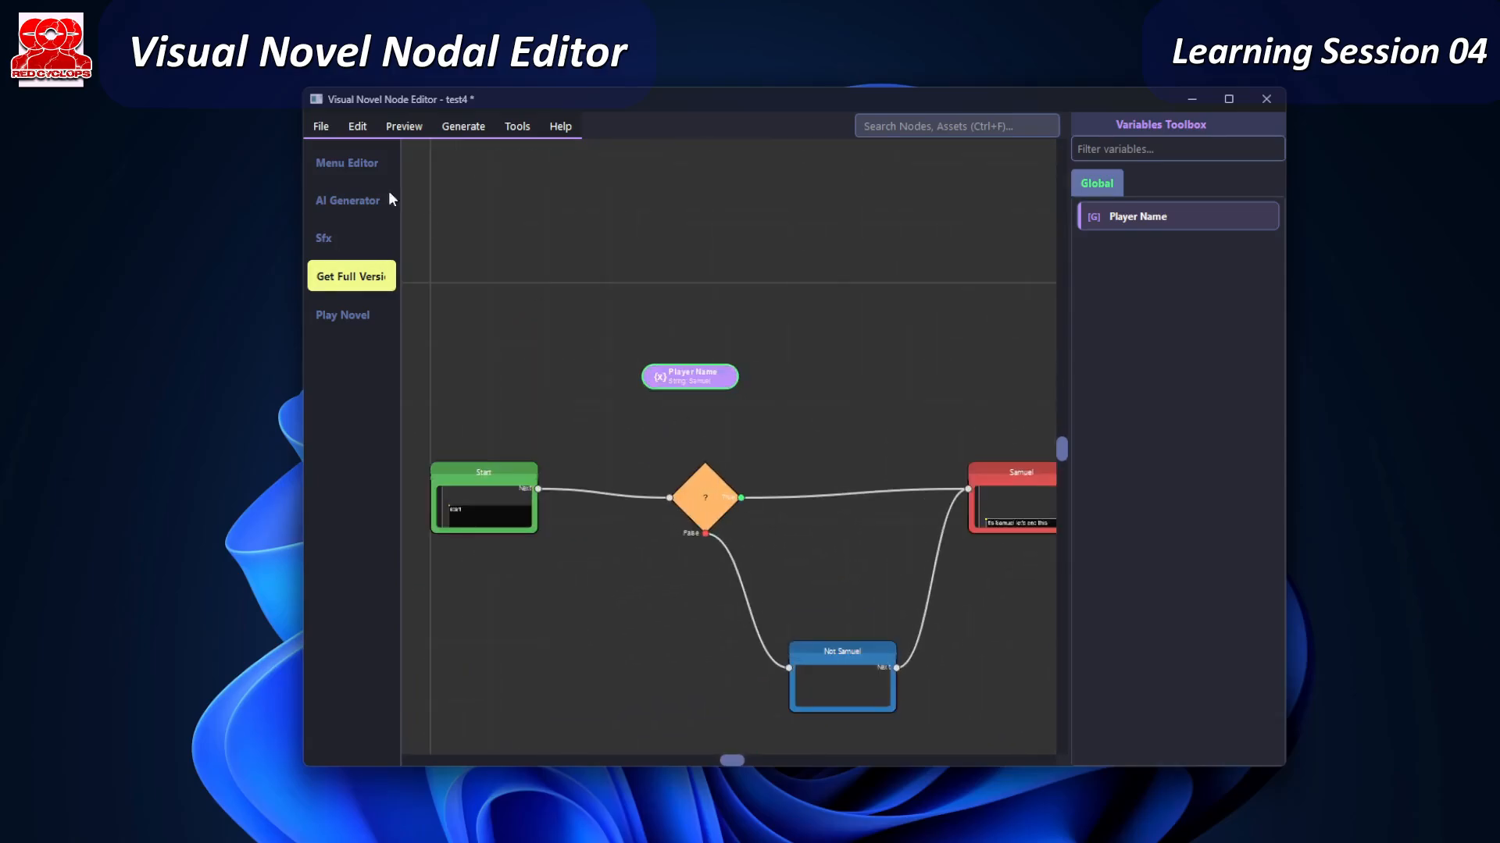
- Run the preview with the matching Player Name, play through its texts and close it
click(394, 132)
click(424, 156)
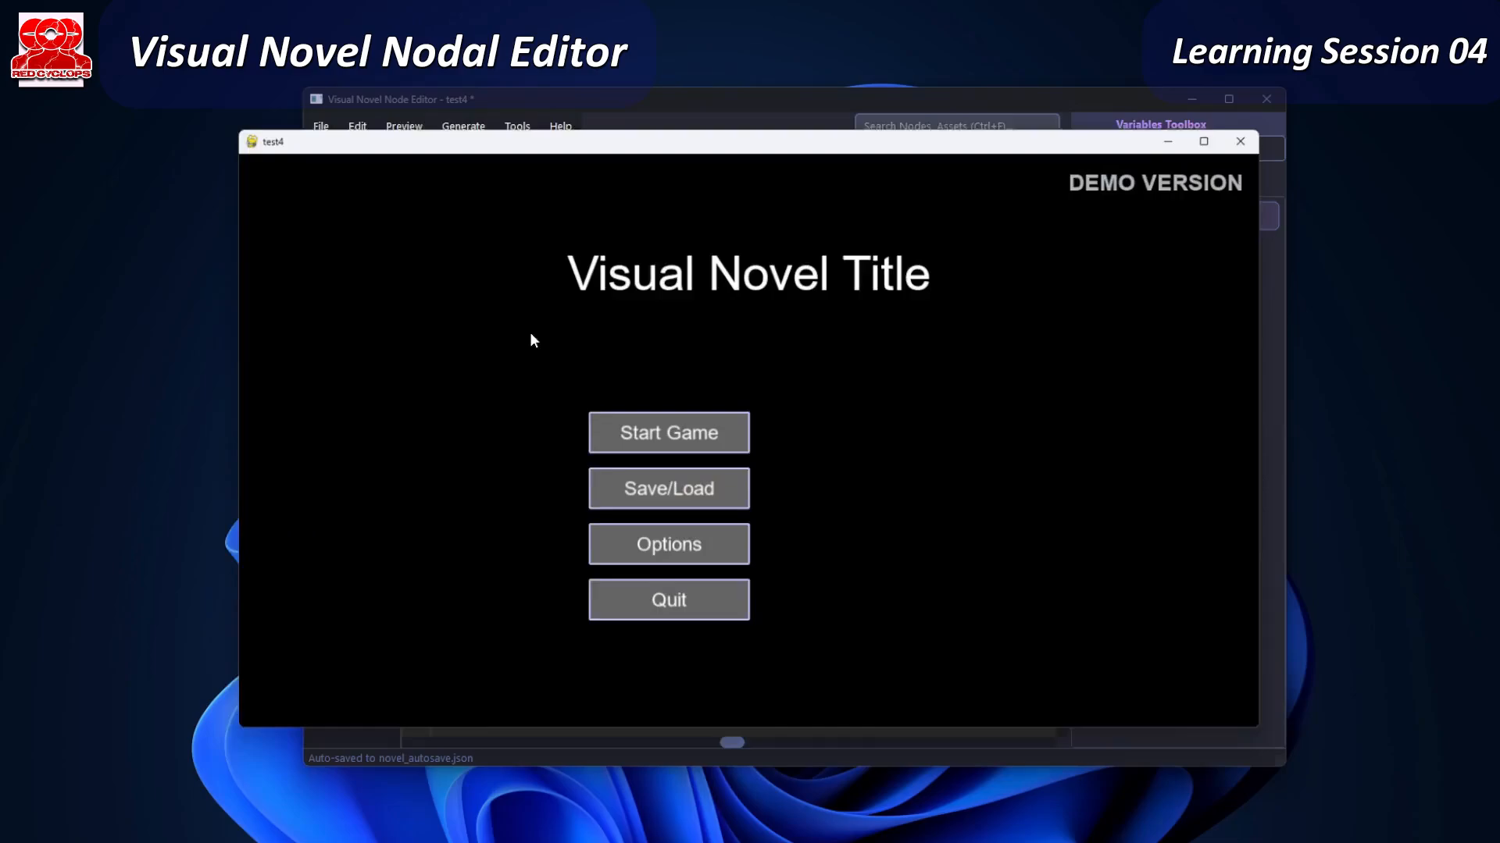
click(670, 434)
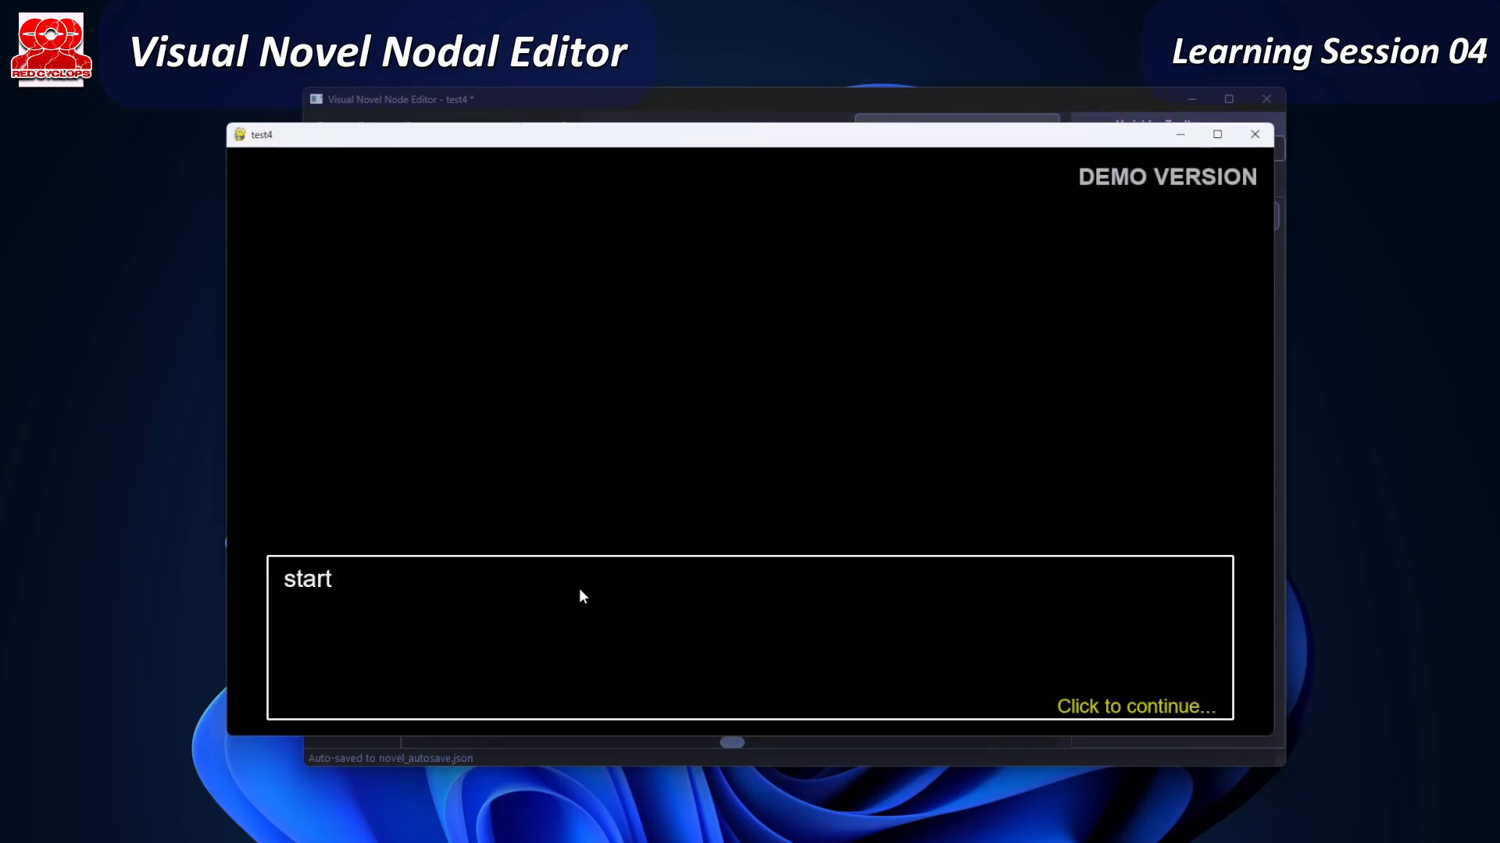
click(659, 592)
click(682, 609)
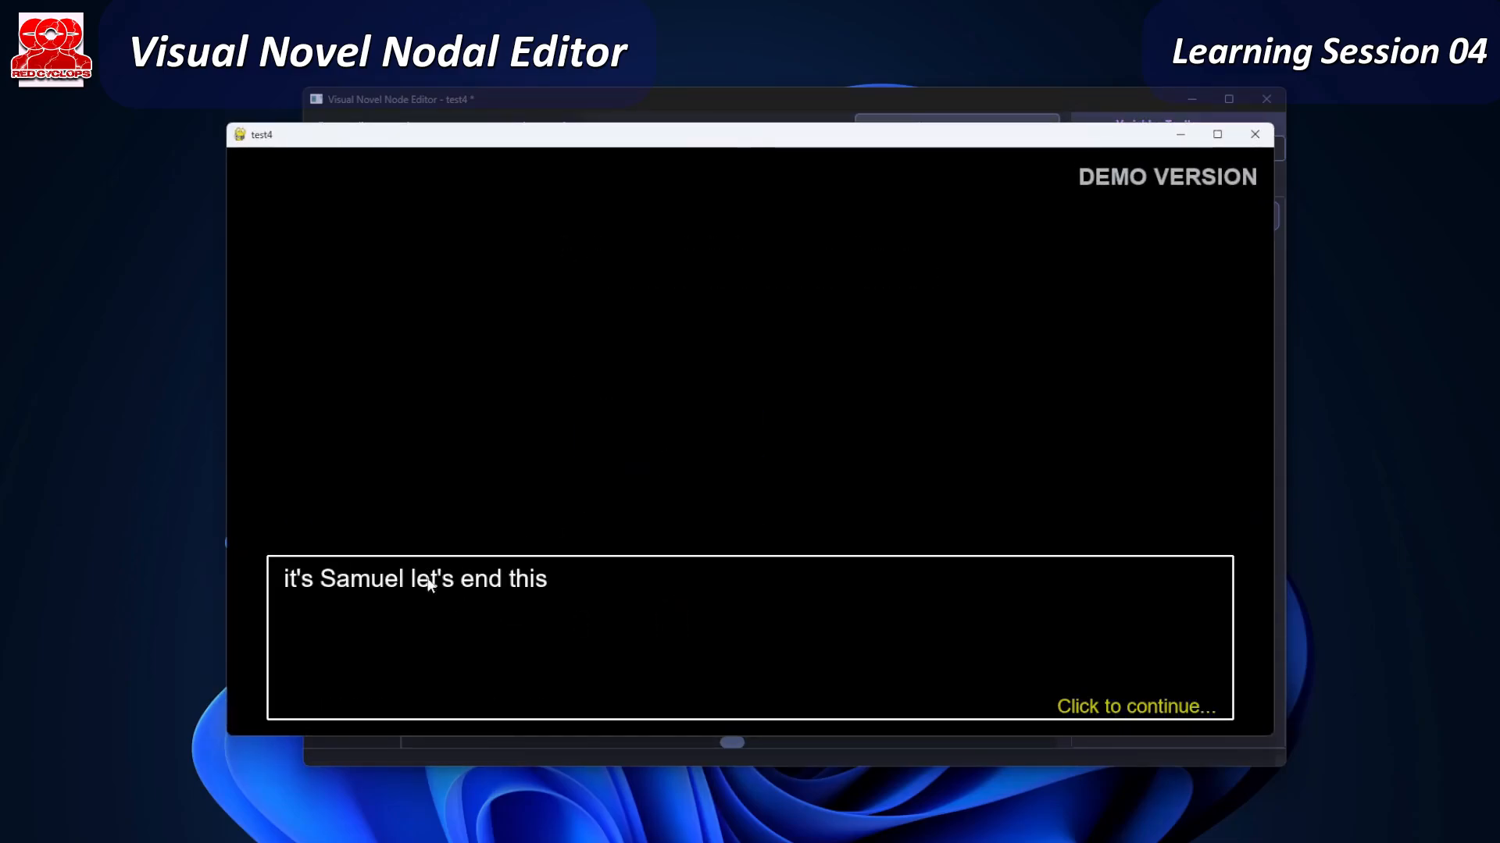
click(683, 593)
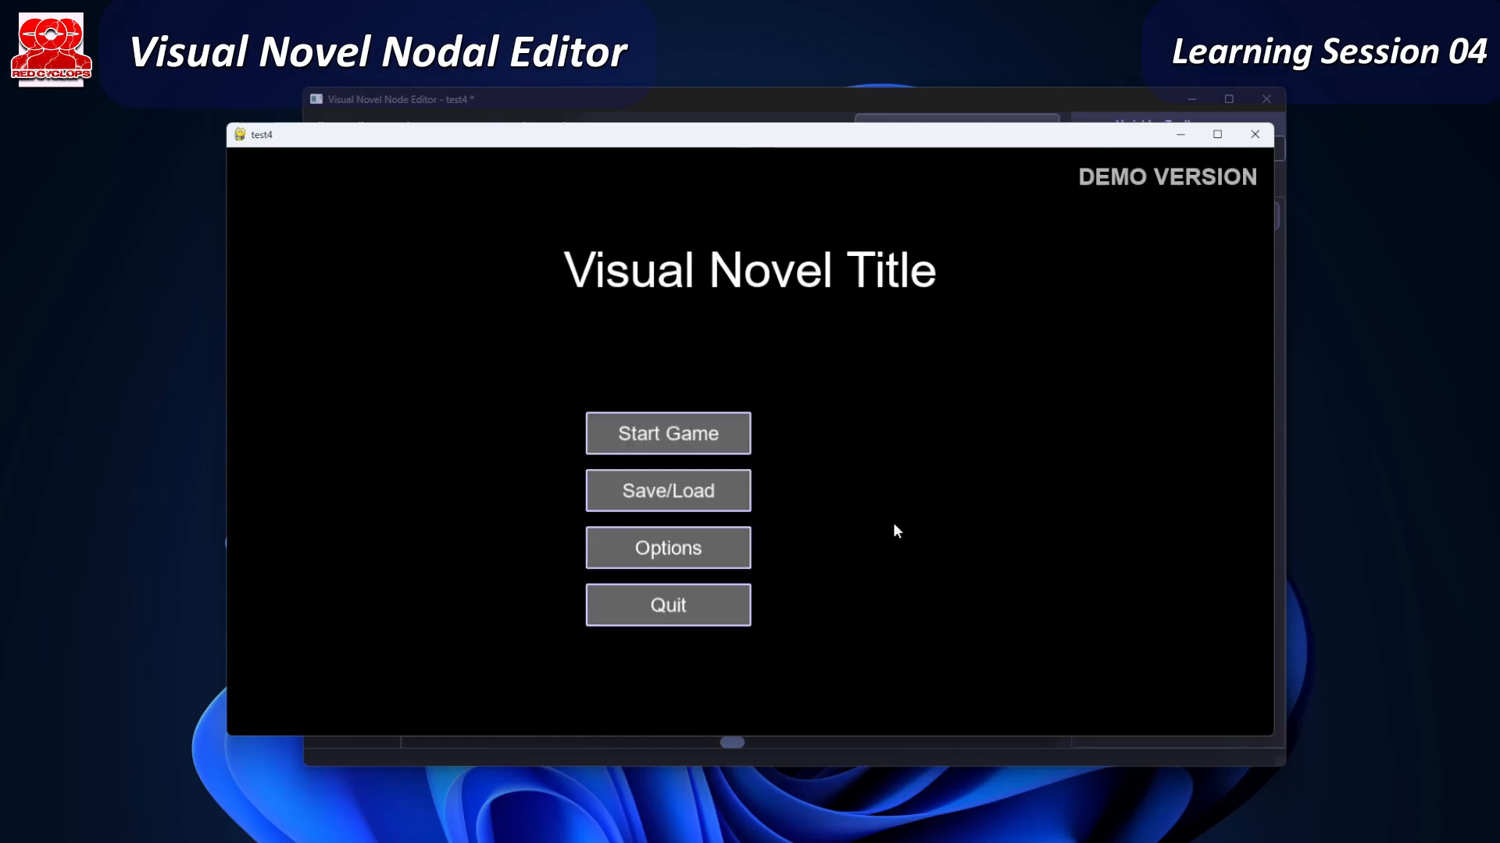
click(1254, 134)
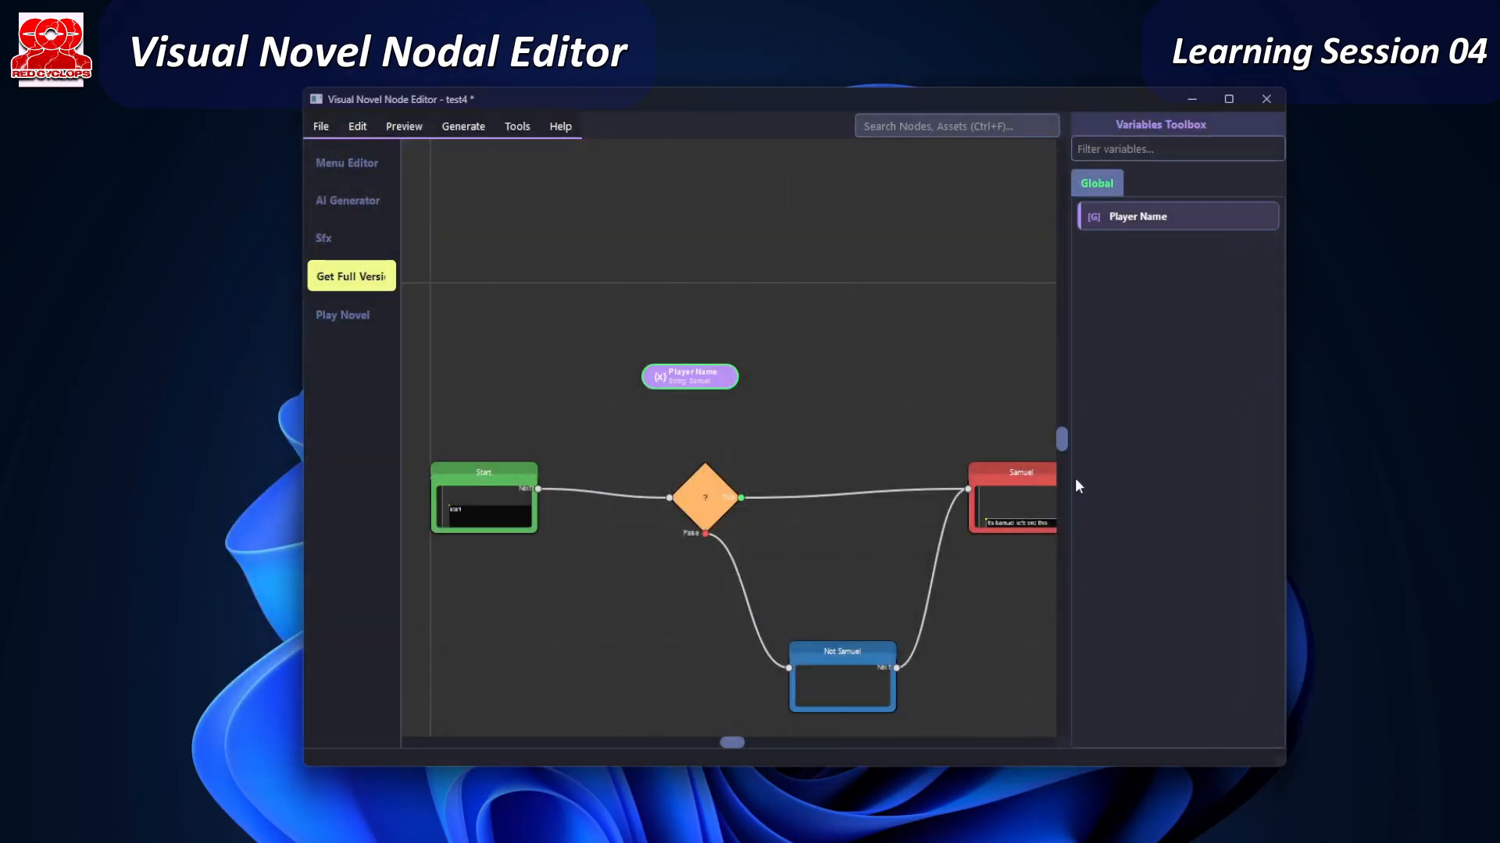
- Open the Start node in the node editor
scroll(822, 554, down, 2)
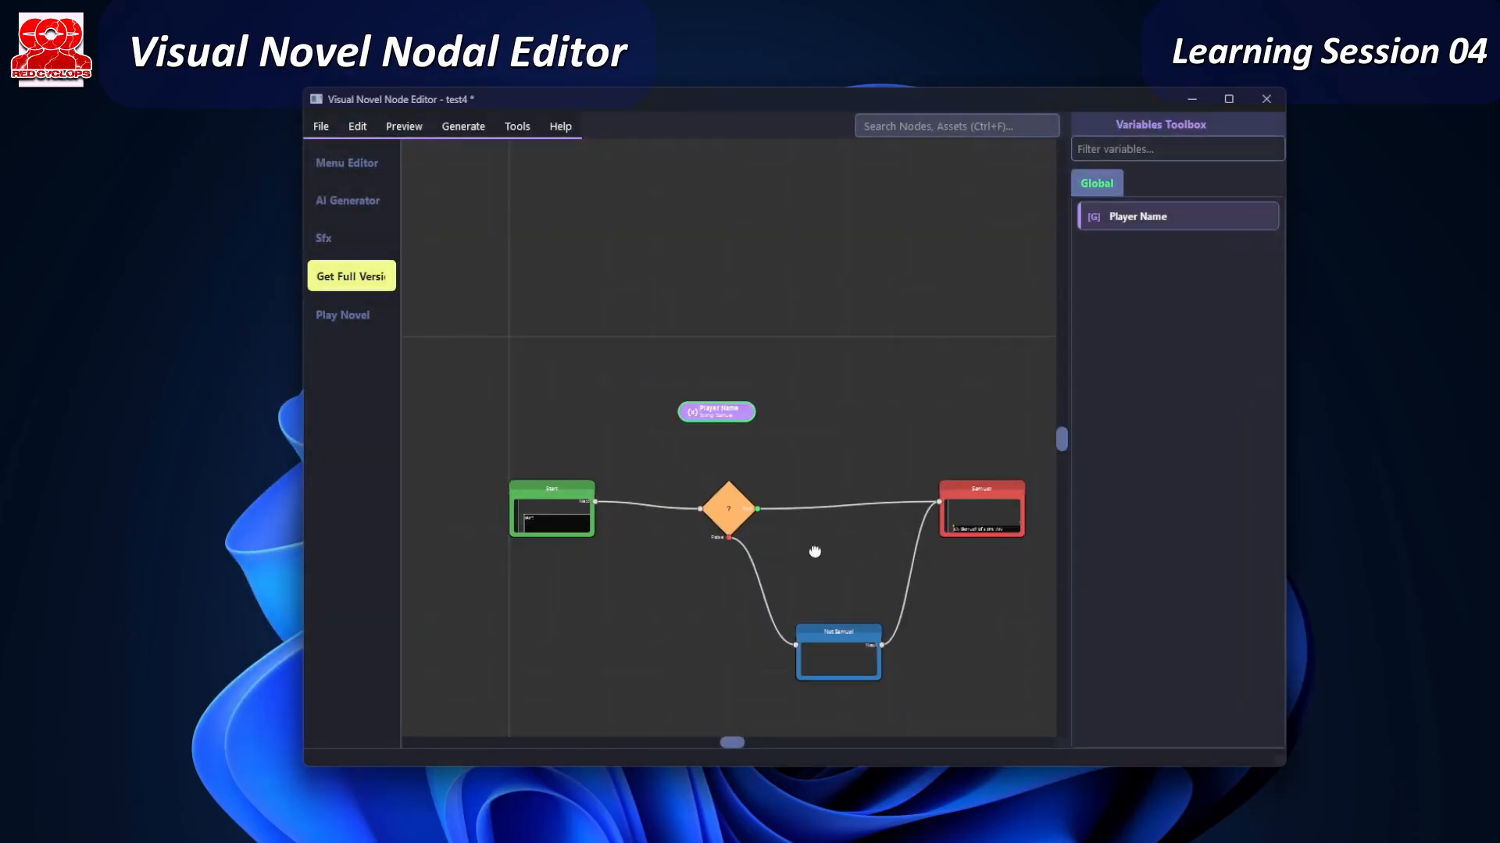
middle_drag(813, 549, 791, 543)
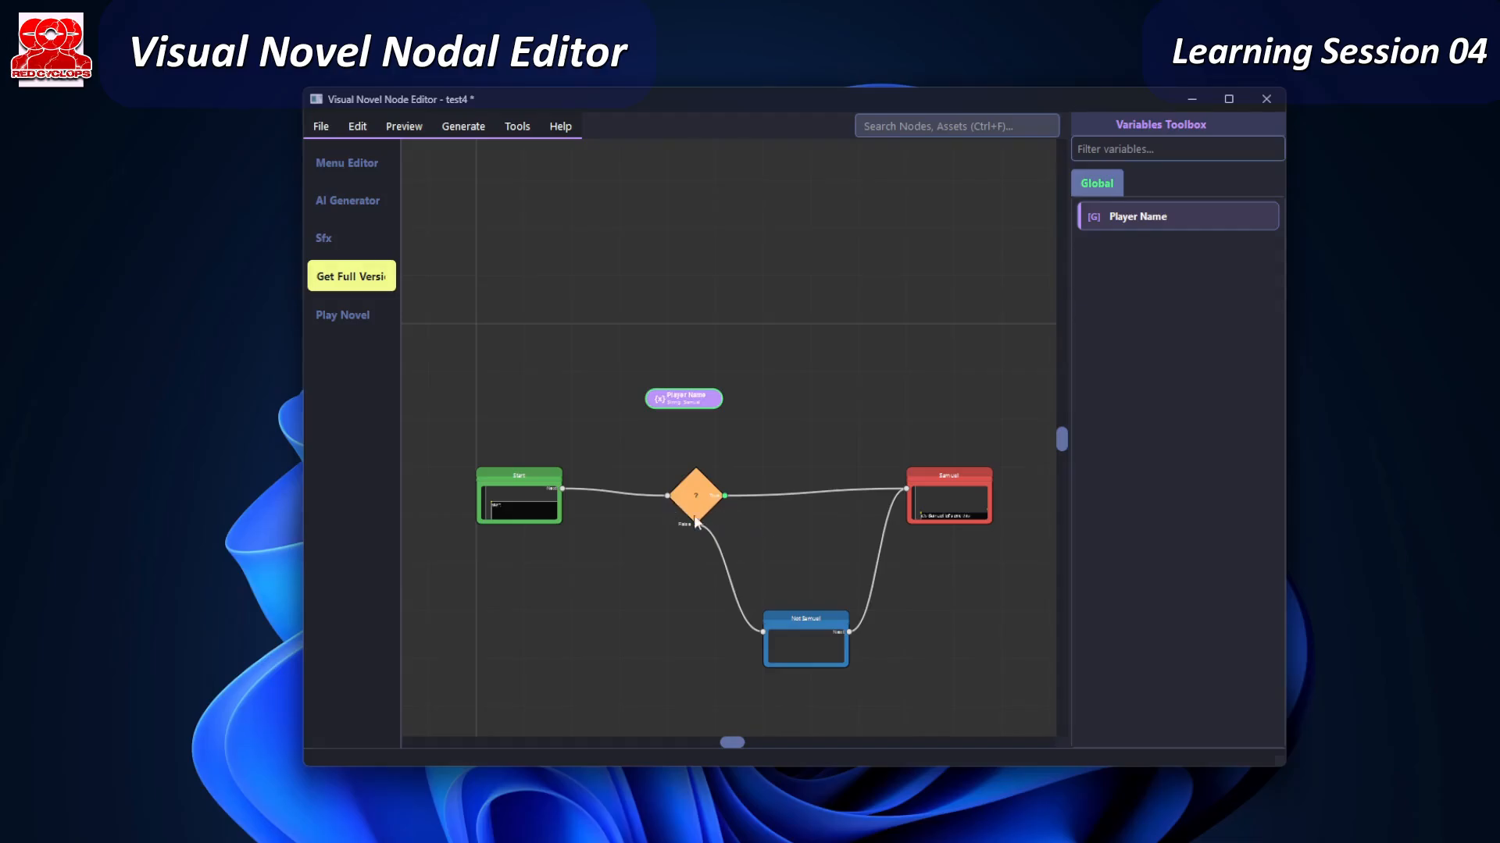
click(504, 509)
double_click(502, 505)
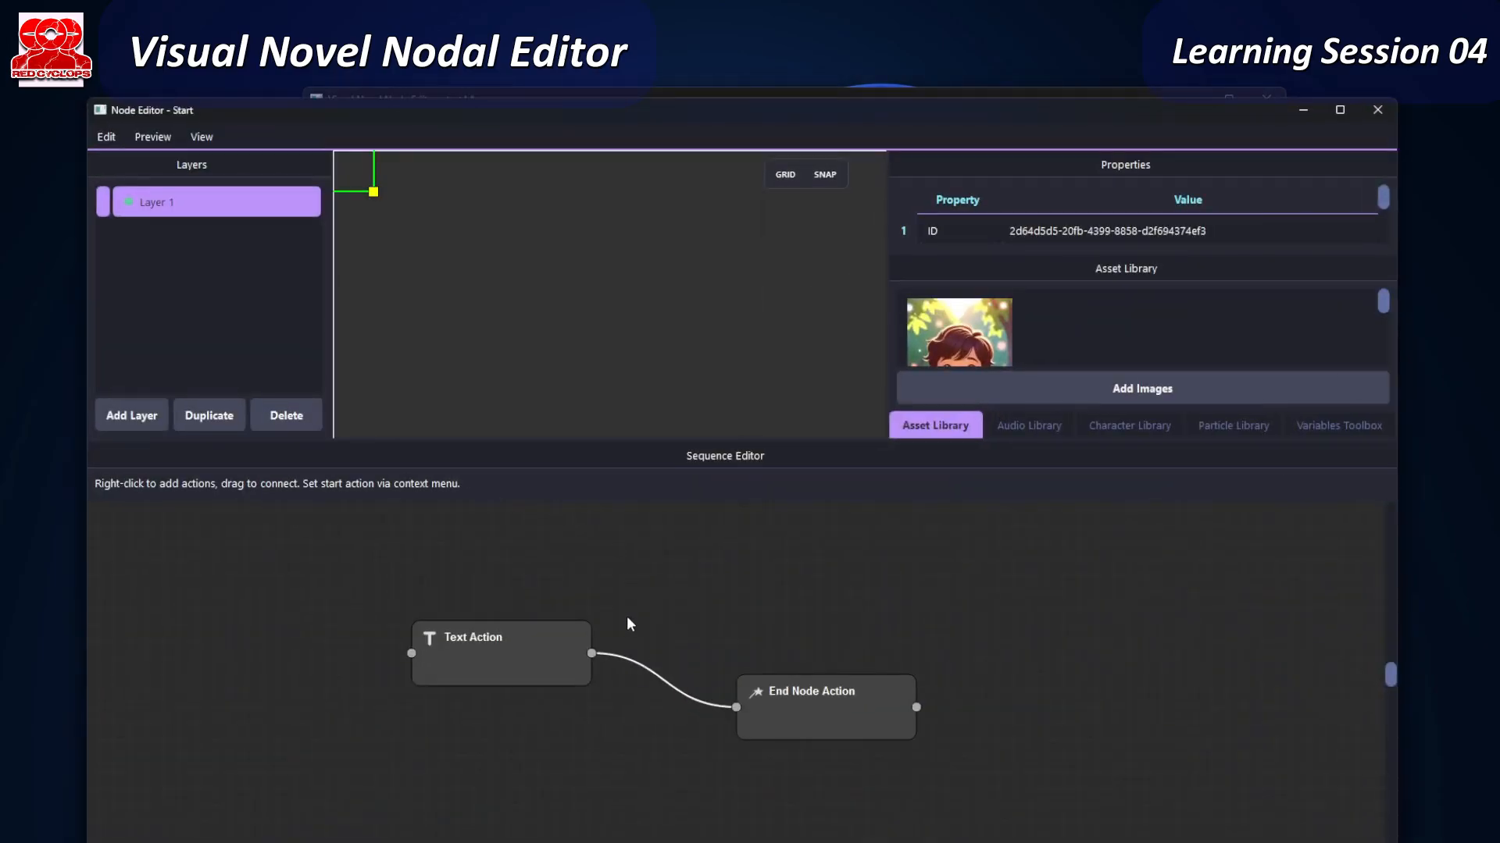
- Add a User Input action before the Text Action in the Start node's sequence and connect its output to the Text Action
middle_drag(727, 391, 707, 216)
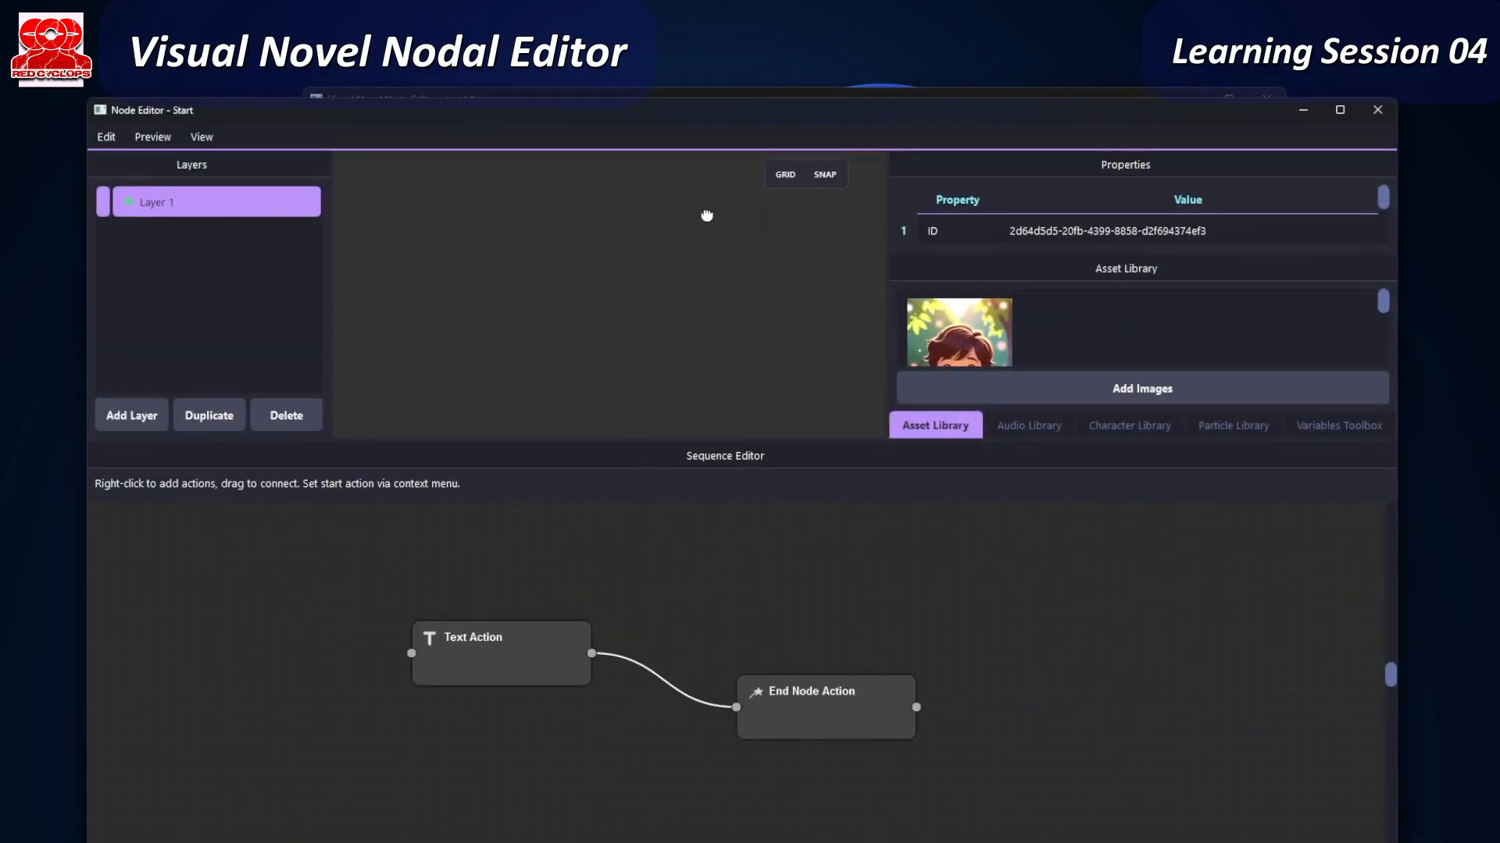
middle_drag(721, 360, 696, 418)
middle_drag(539, 344, 700, 408)
click(470, 652)
middle_drag(592, 583, 862, 596)
click(619, 677)
right_click(451, 653)
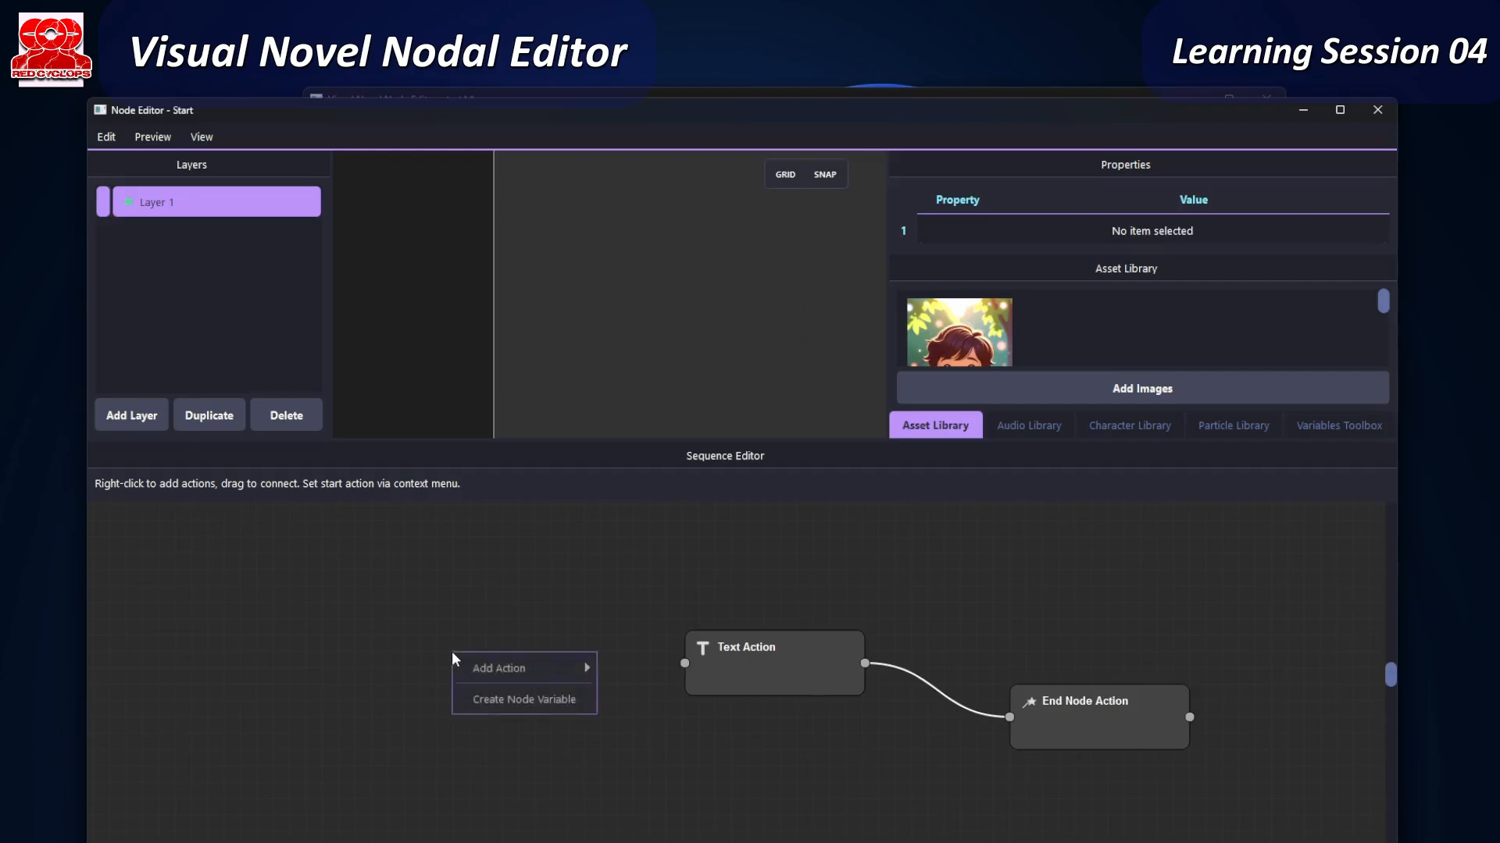
mouse_move(520, 672)
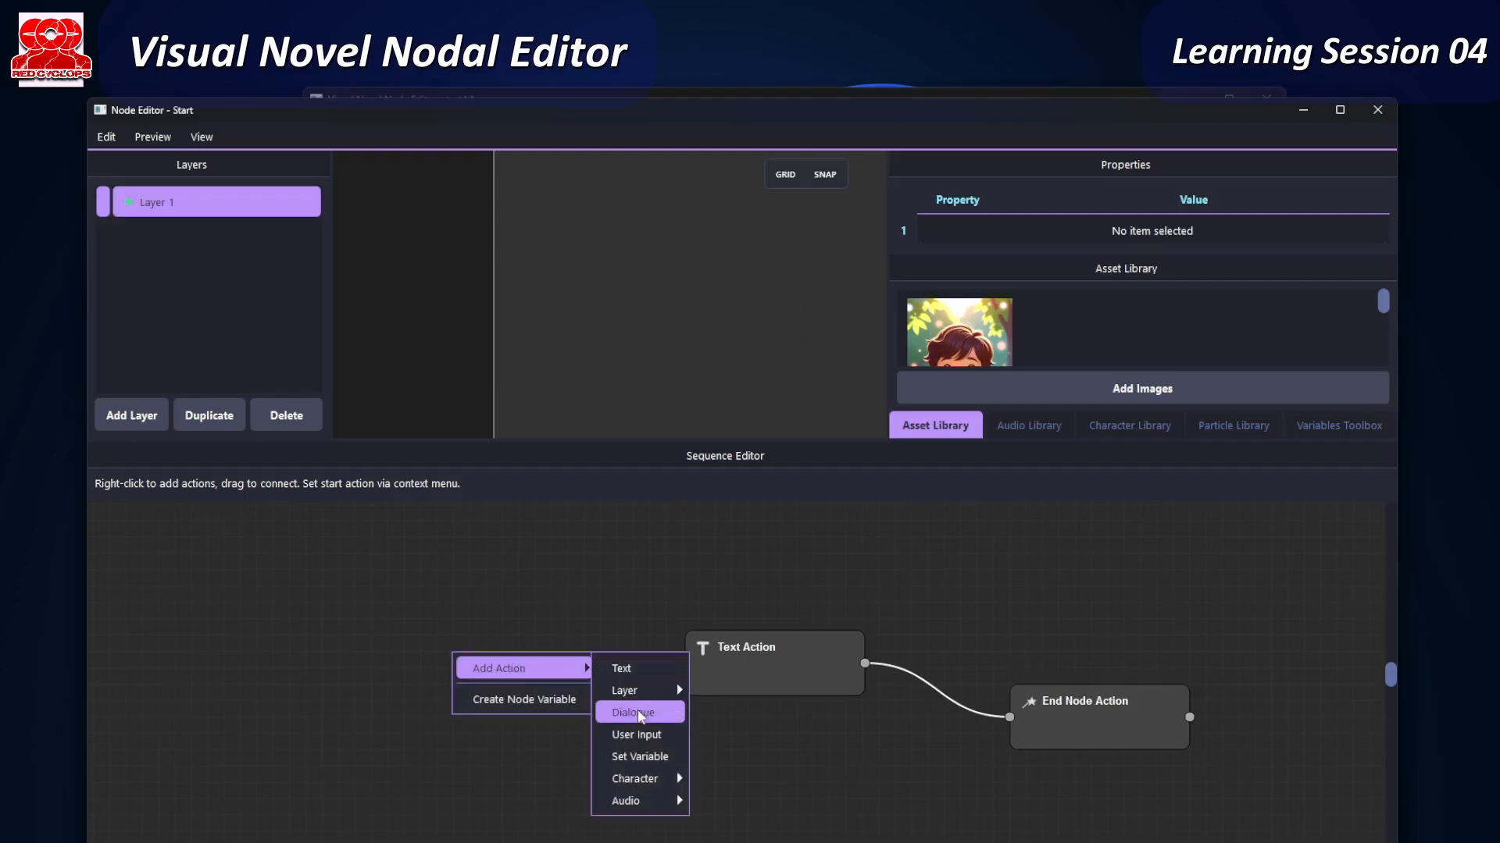
click(636, 734)
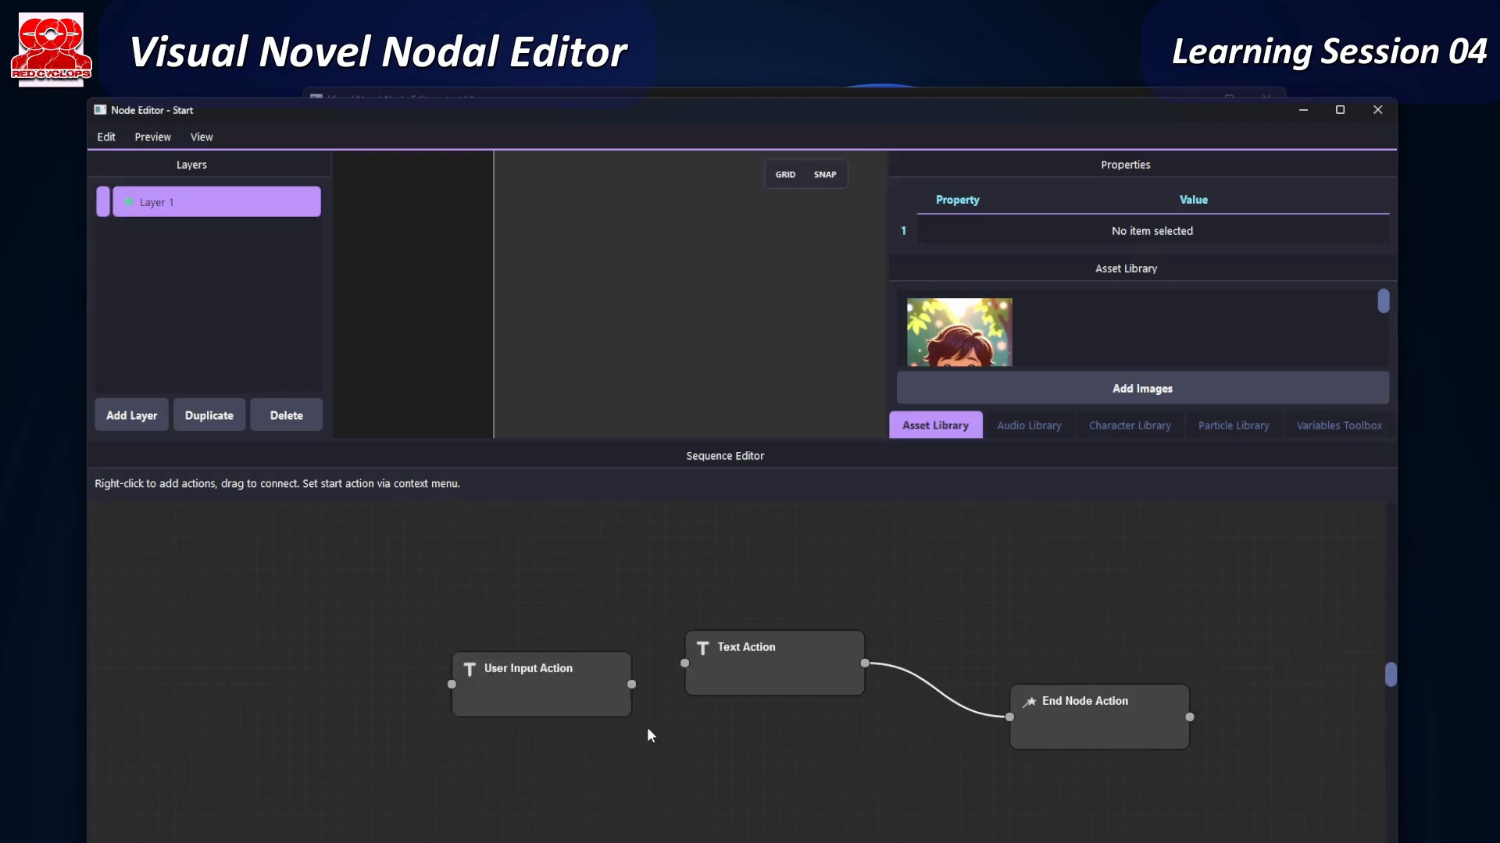
drag(579, 698, 685, 663)
drag(479, 626, 494, 654)
- Set the User Input action to target Player Name (Novel) with the prompt "What's your Name?", save it and align it with the Text Action
double_click(495, 655)
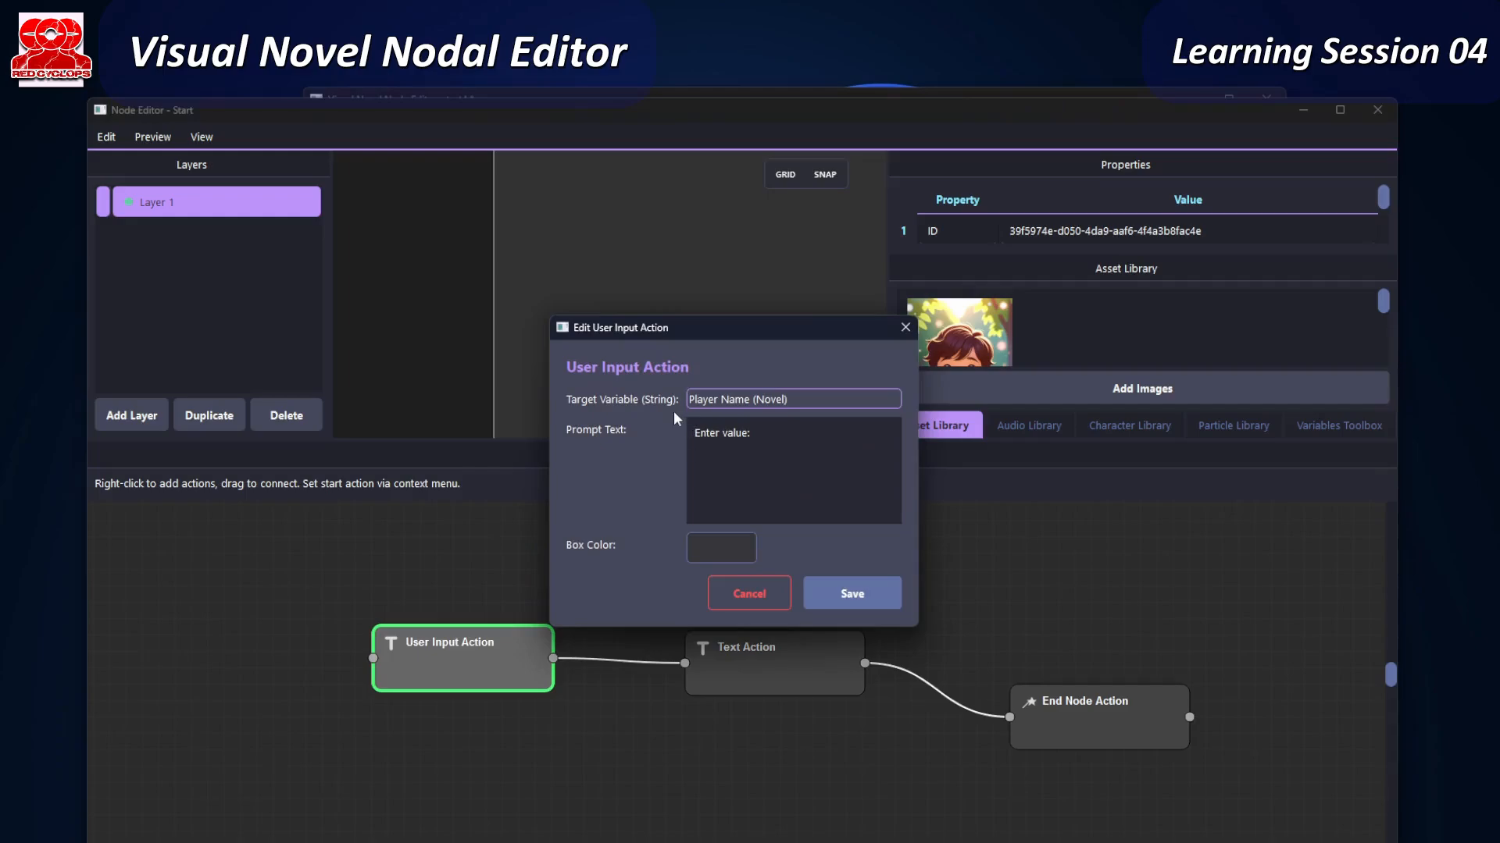
click(750, 402)
click(746, 419)
drag(750, 442, 621, 432)
text(W)
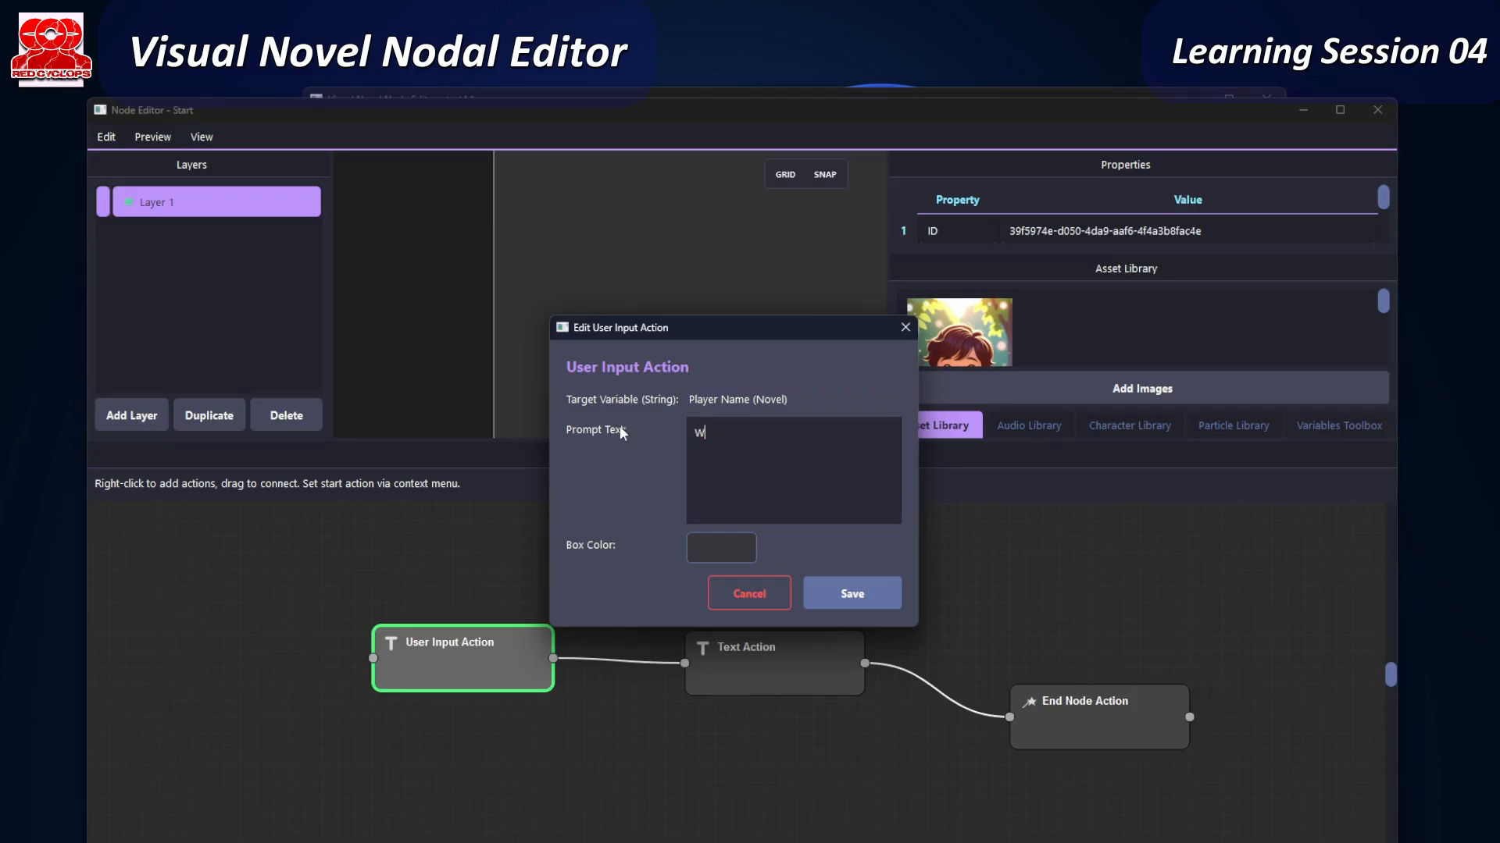
text(hat's your Name?)
click(847, 596)
drag(492, 660, 481, 666)
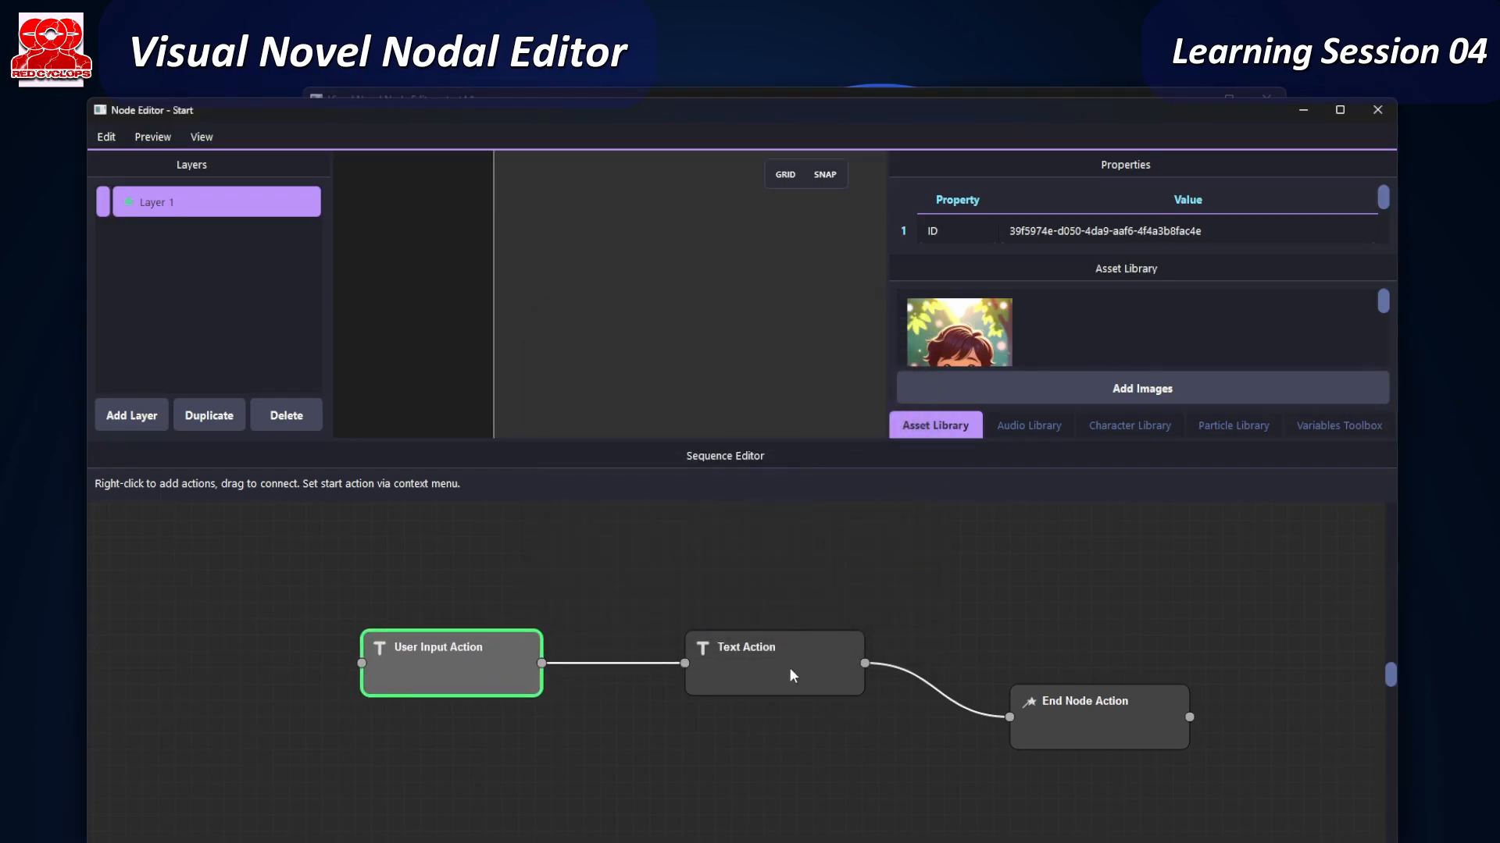
- Change the Start node's text to "Let start dear {{Player Name}} !" using the global variable, and save it
click(719, 670)
click(501, 666)
click(764, 656)
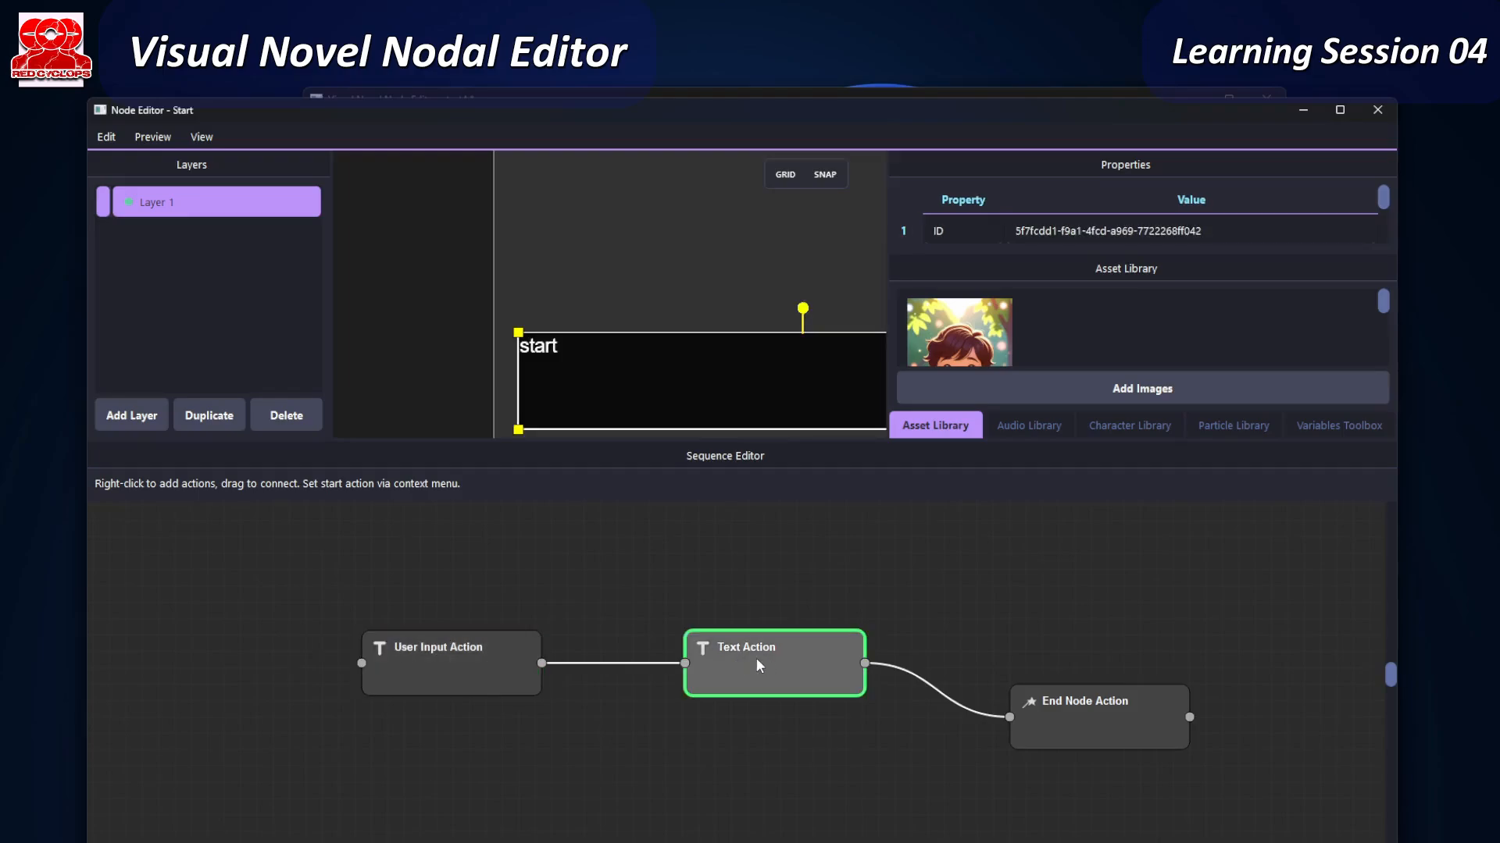
double_click(758, 657)
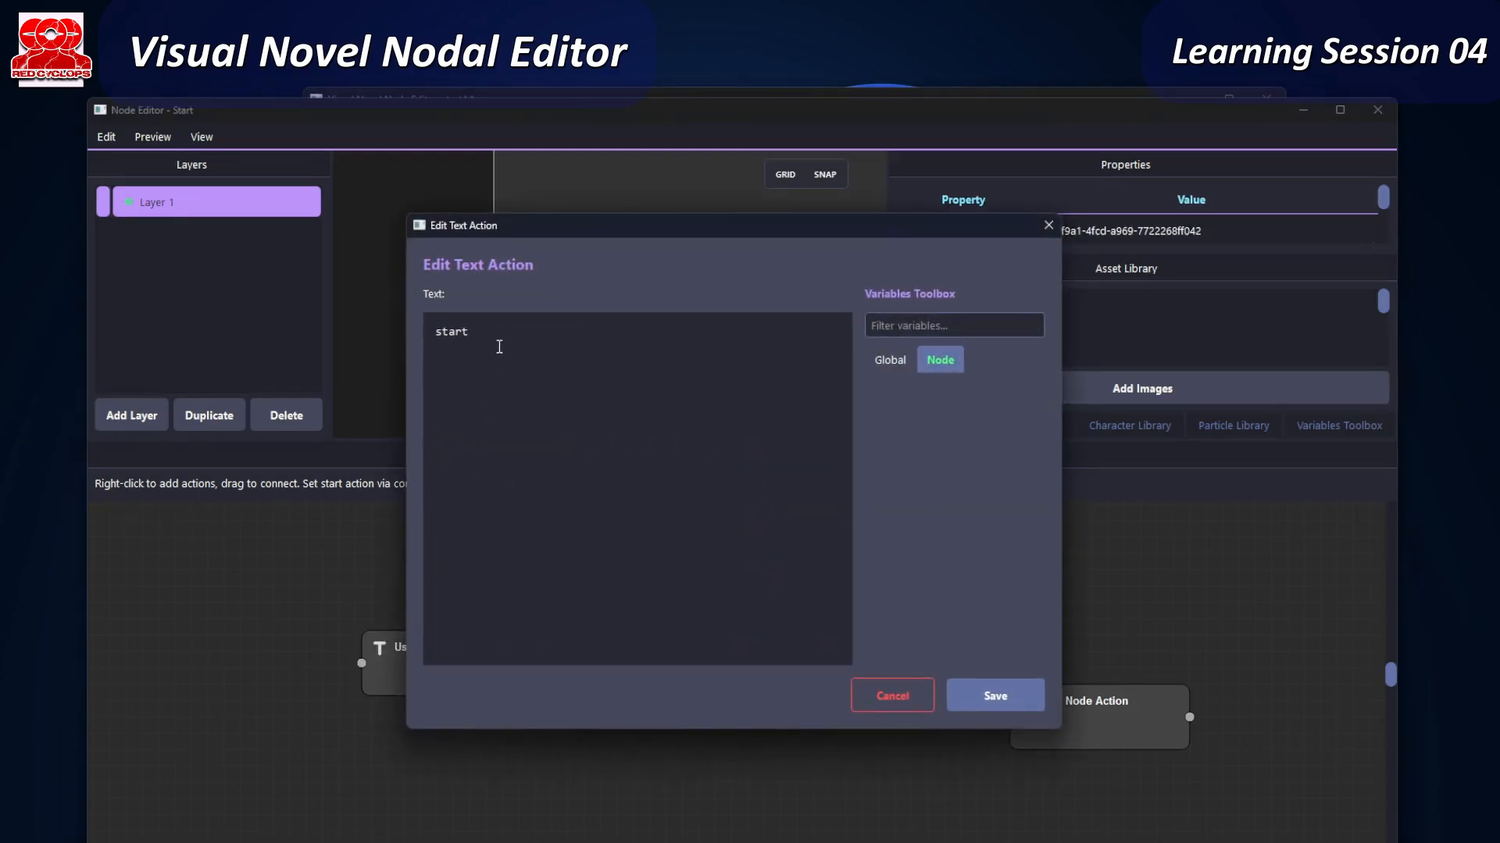
click(901, 363)
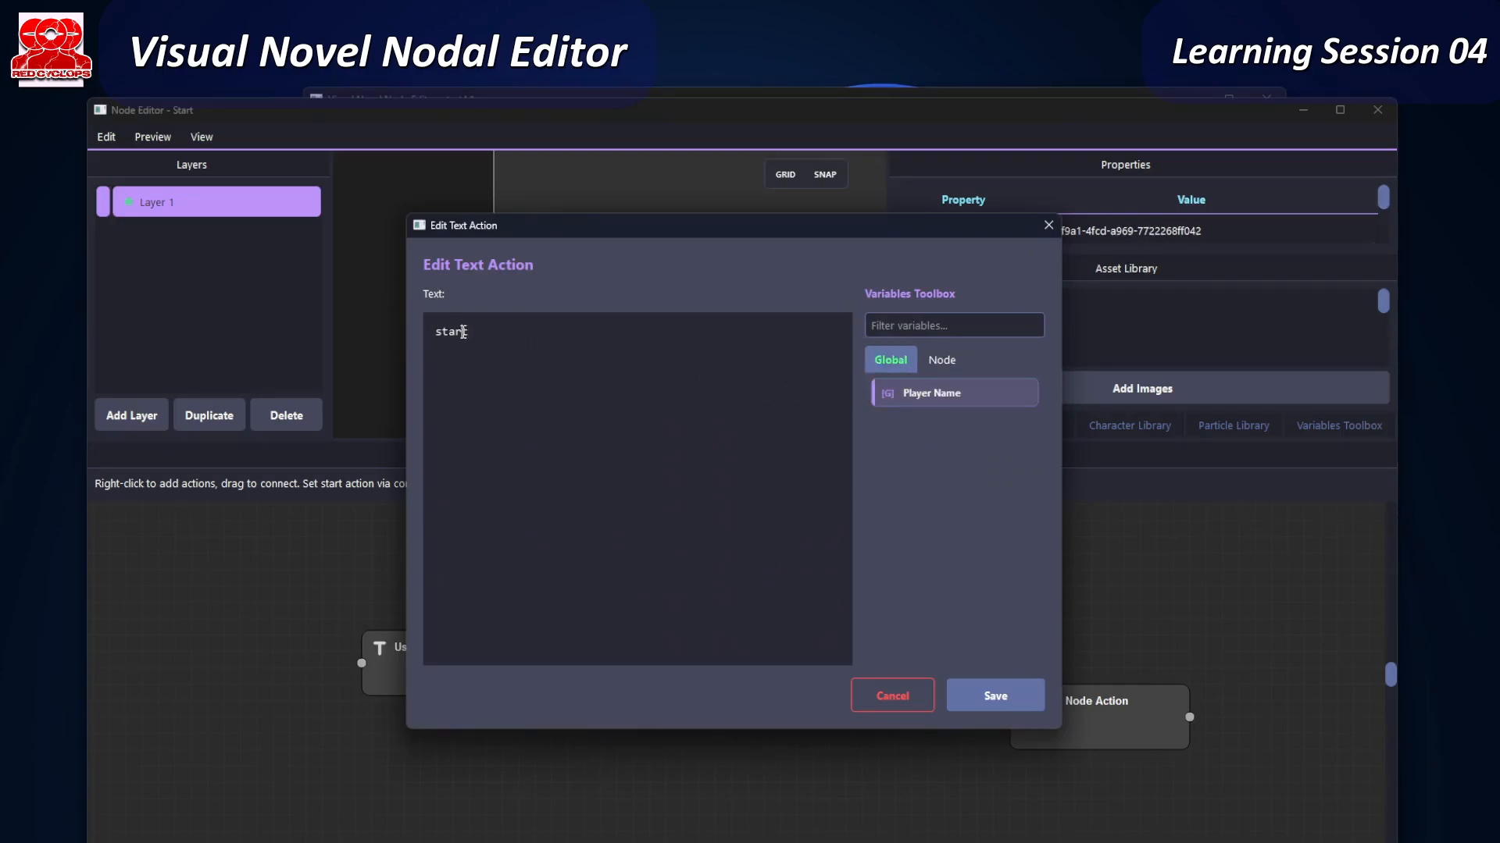
key(Home)
text(Let start dear)
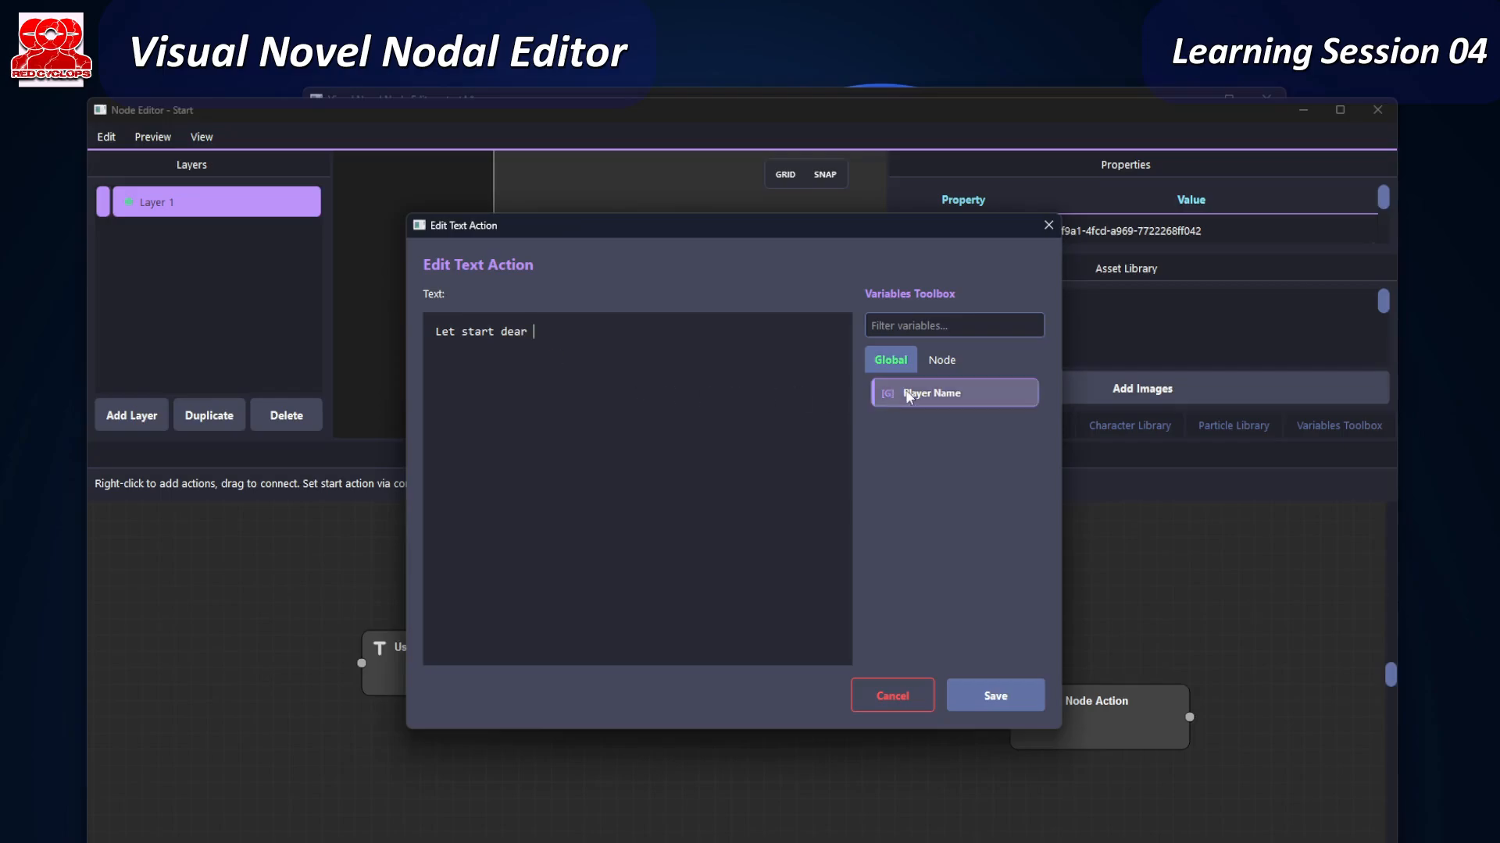
drag(904, 391, 551, 338)
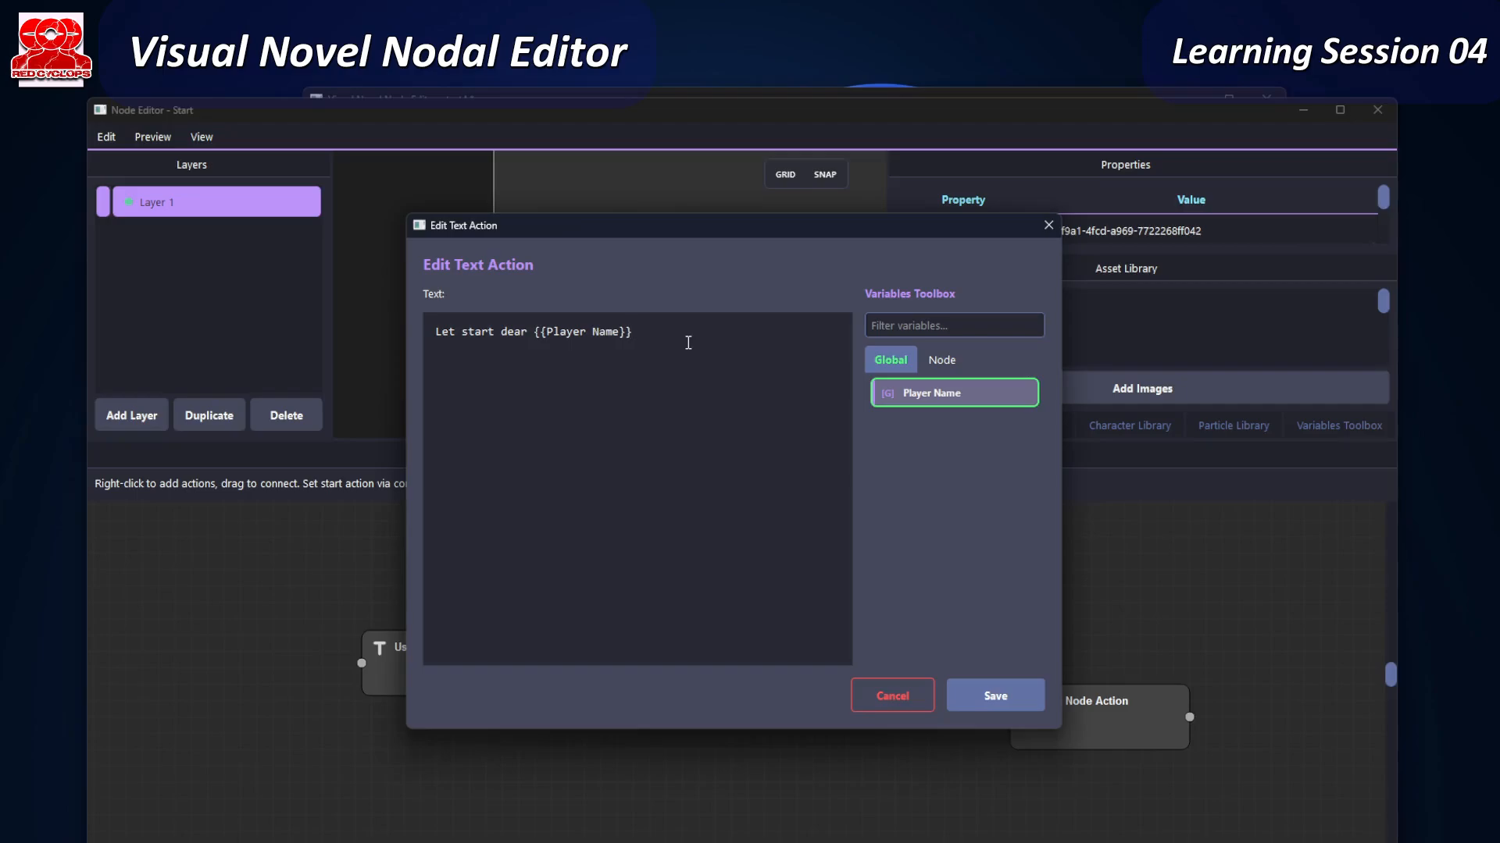
text(!)
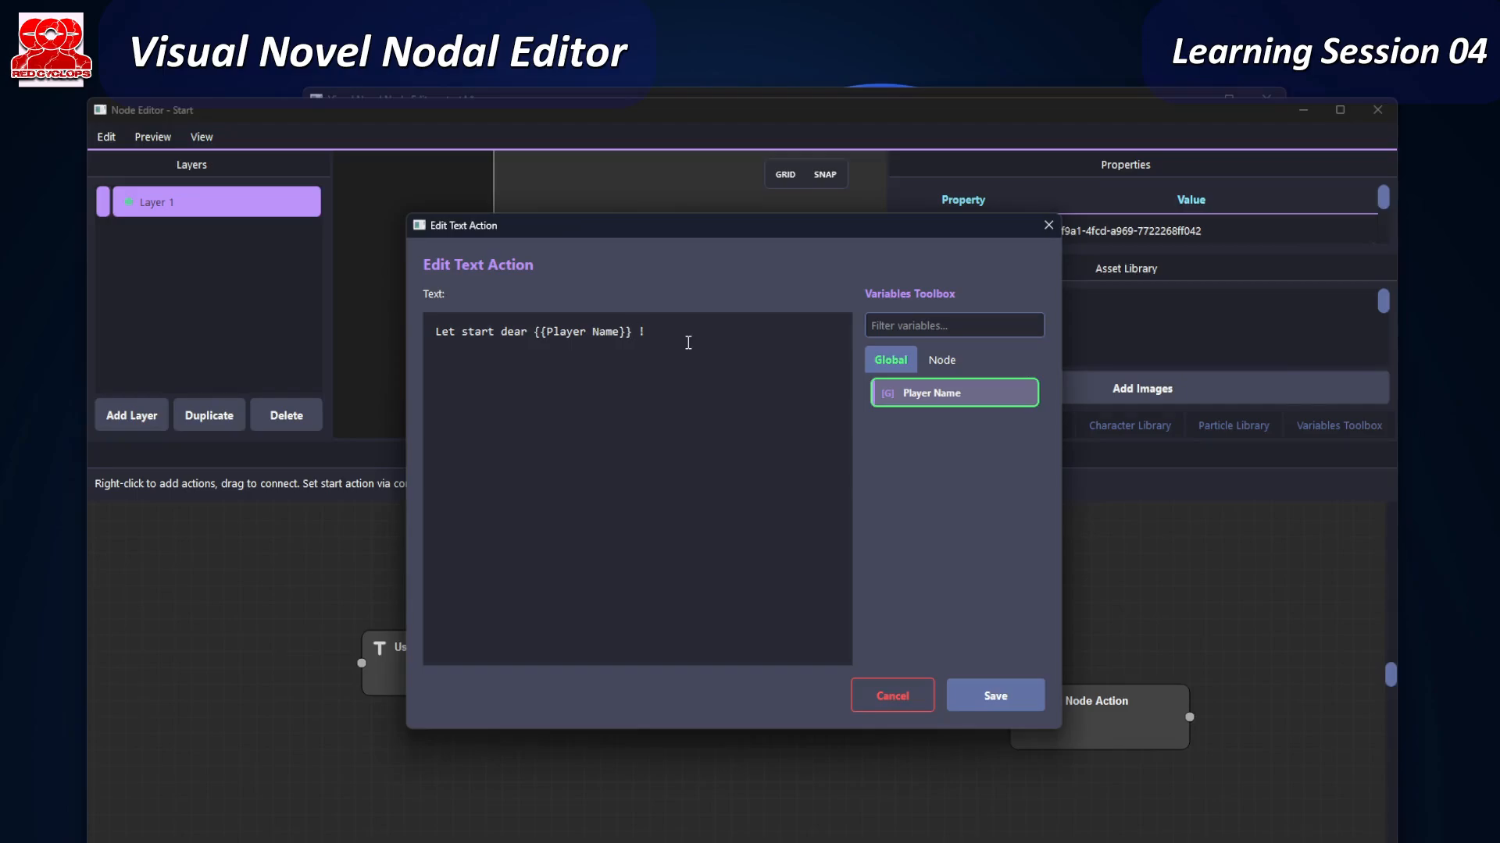
click(993, 695)
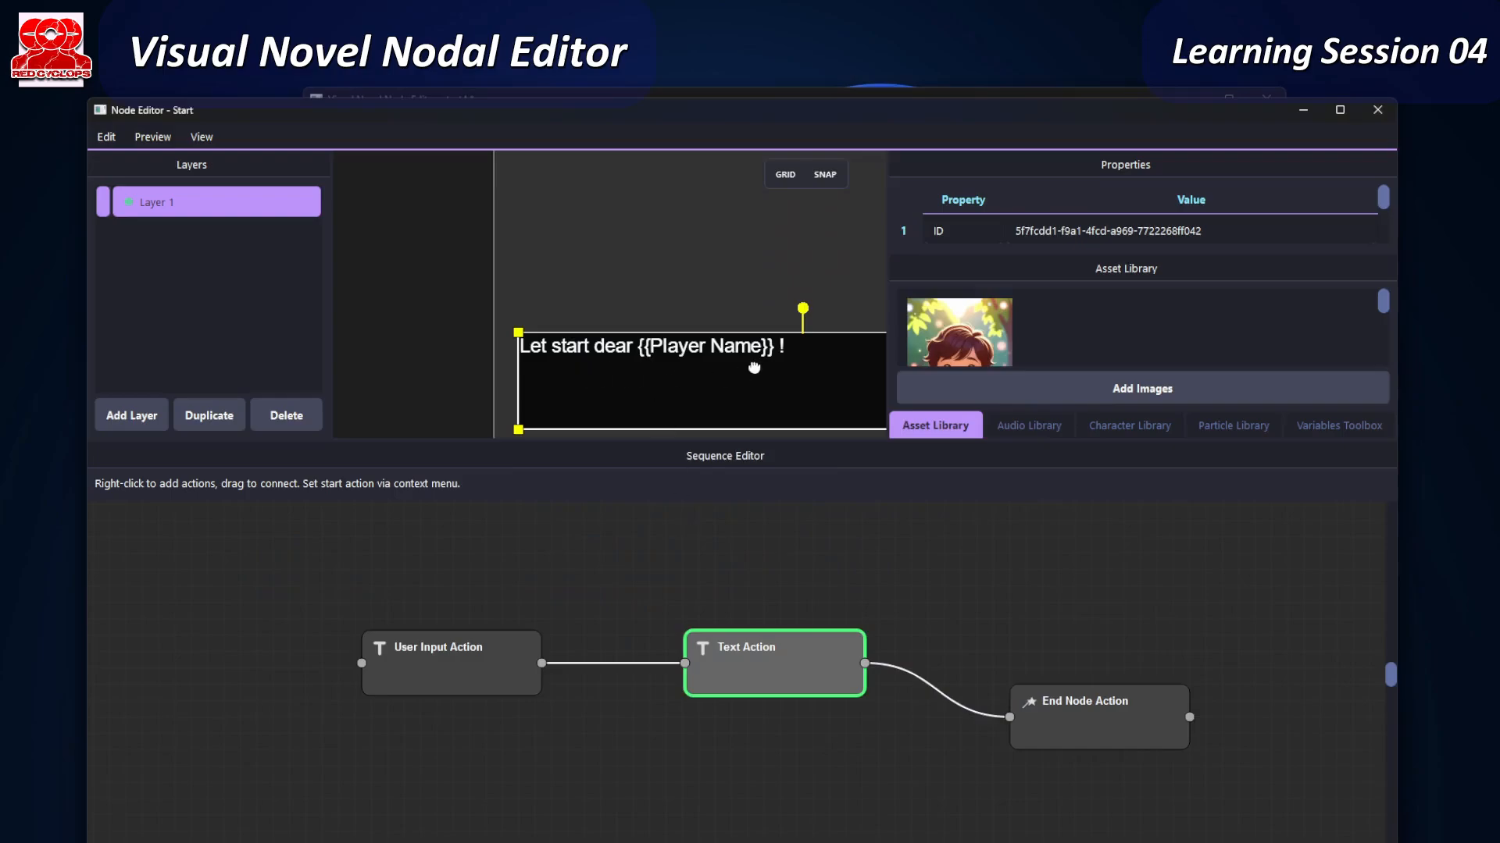
- Preview the Start node, advance past its greeting text and quit the preview
click(157, 137)
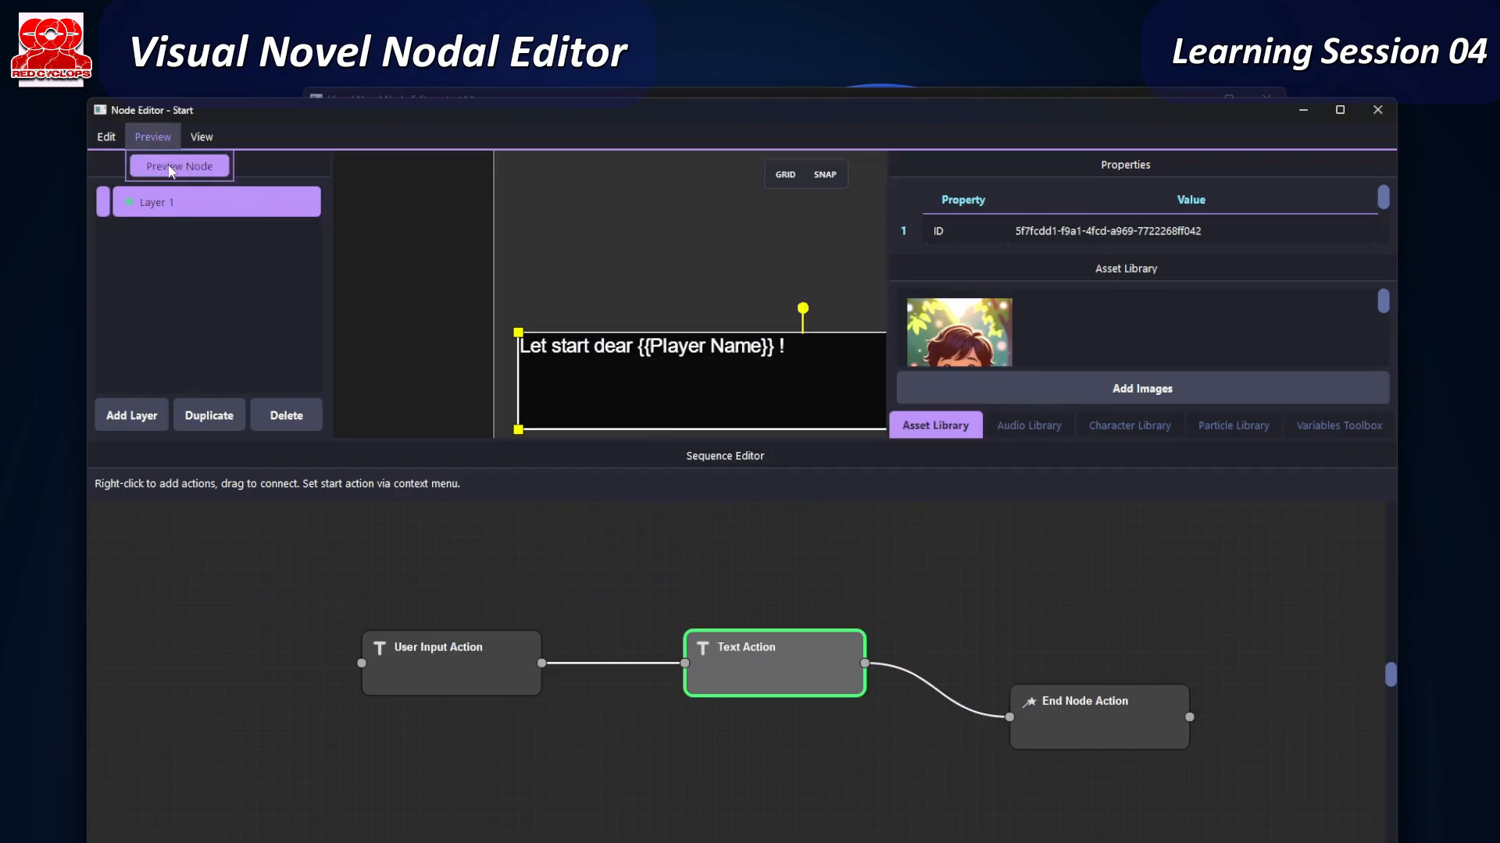
click(171, 168)
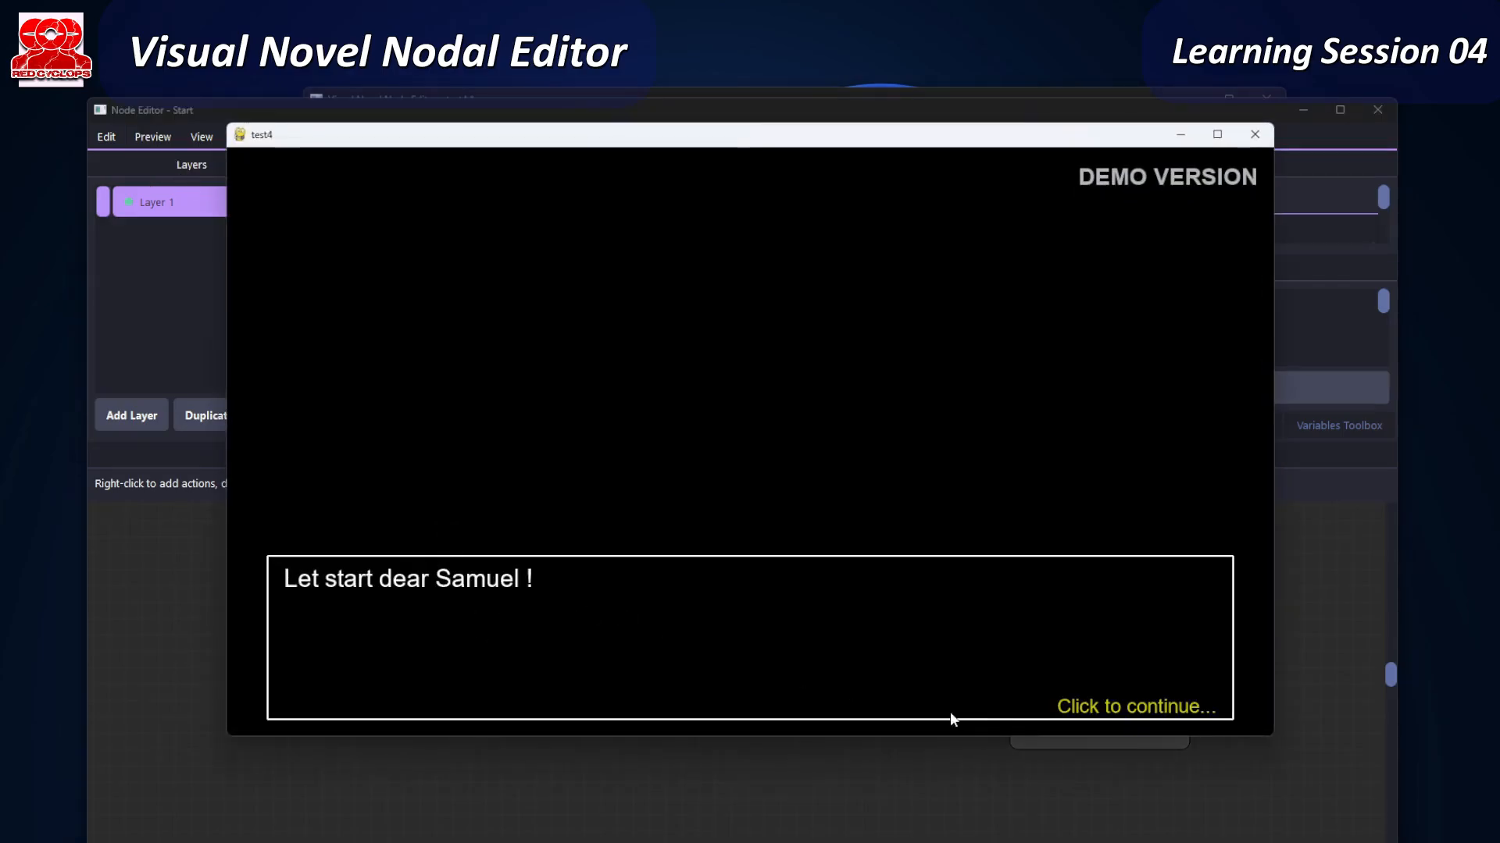
click(1117, 713)
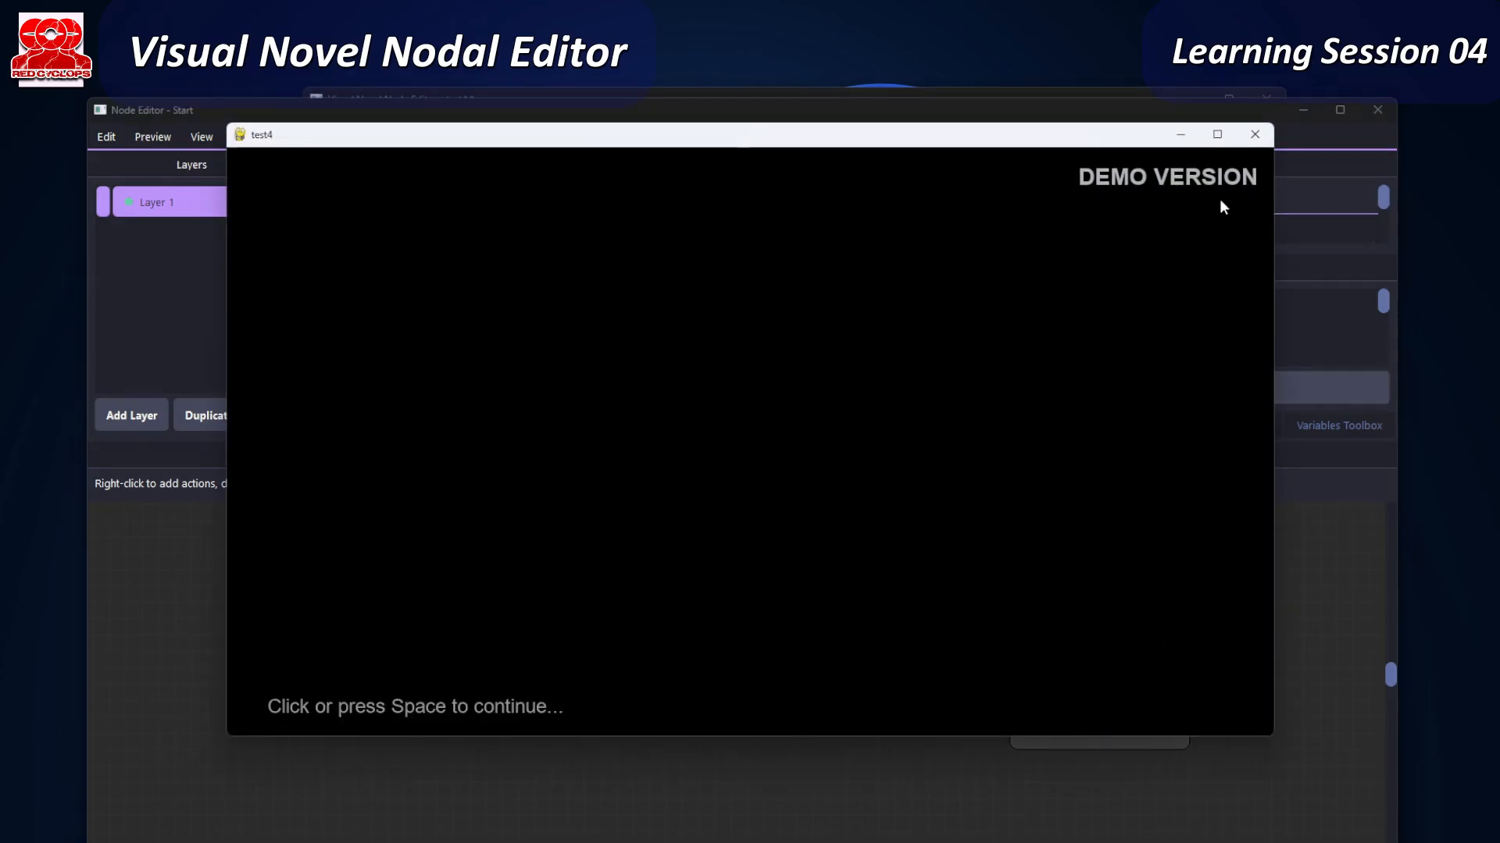
click(1254, 134)
click(716, 500)
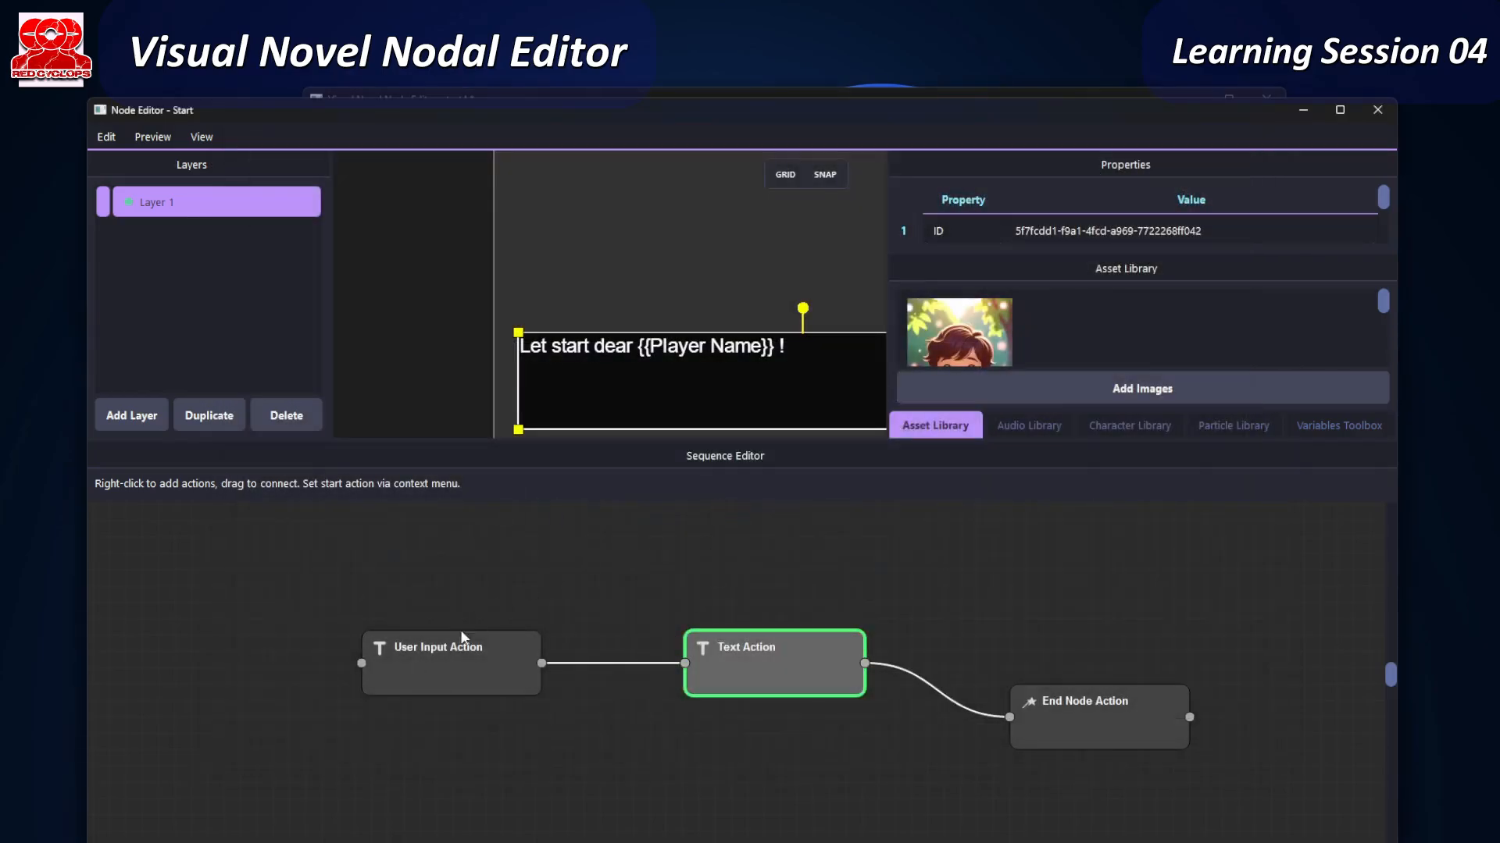
- Set the User Input Action as the start of the node's sequence
click(453, 656)
right_click(439, 658)
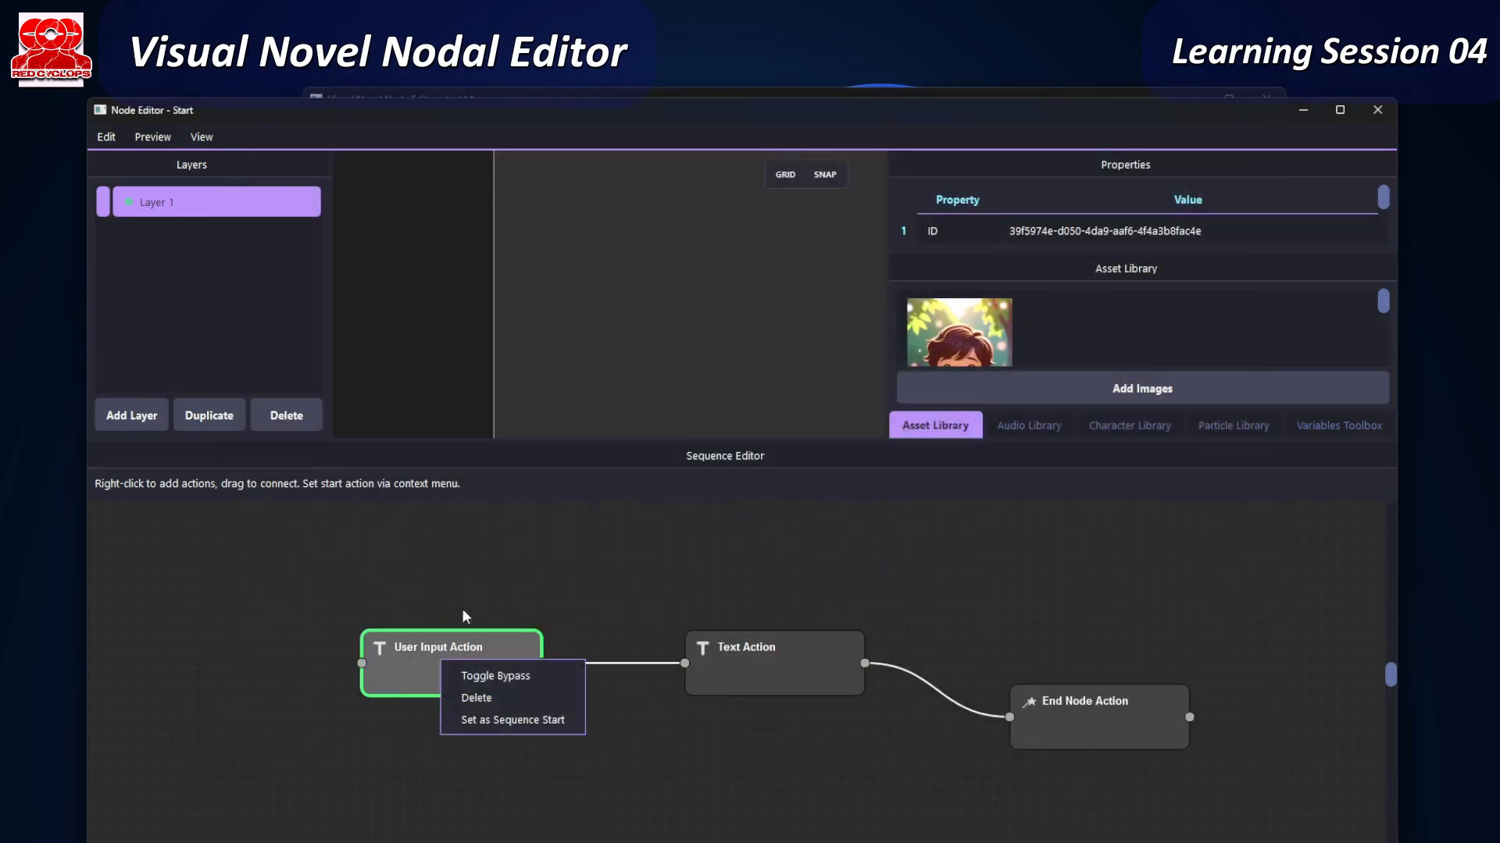
click(504, 719)
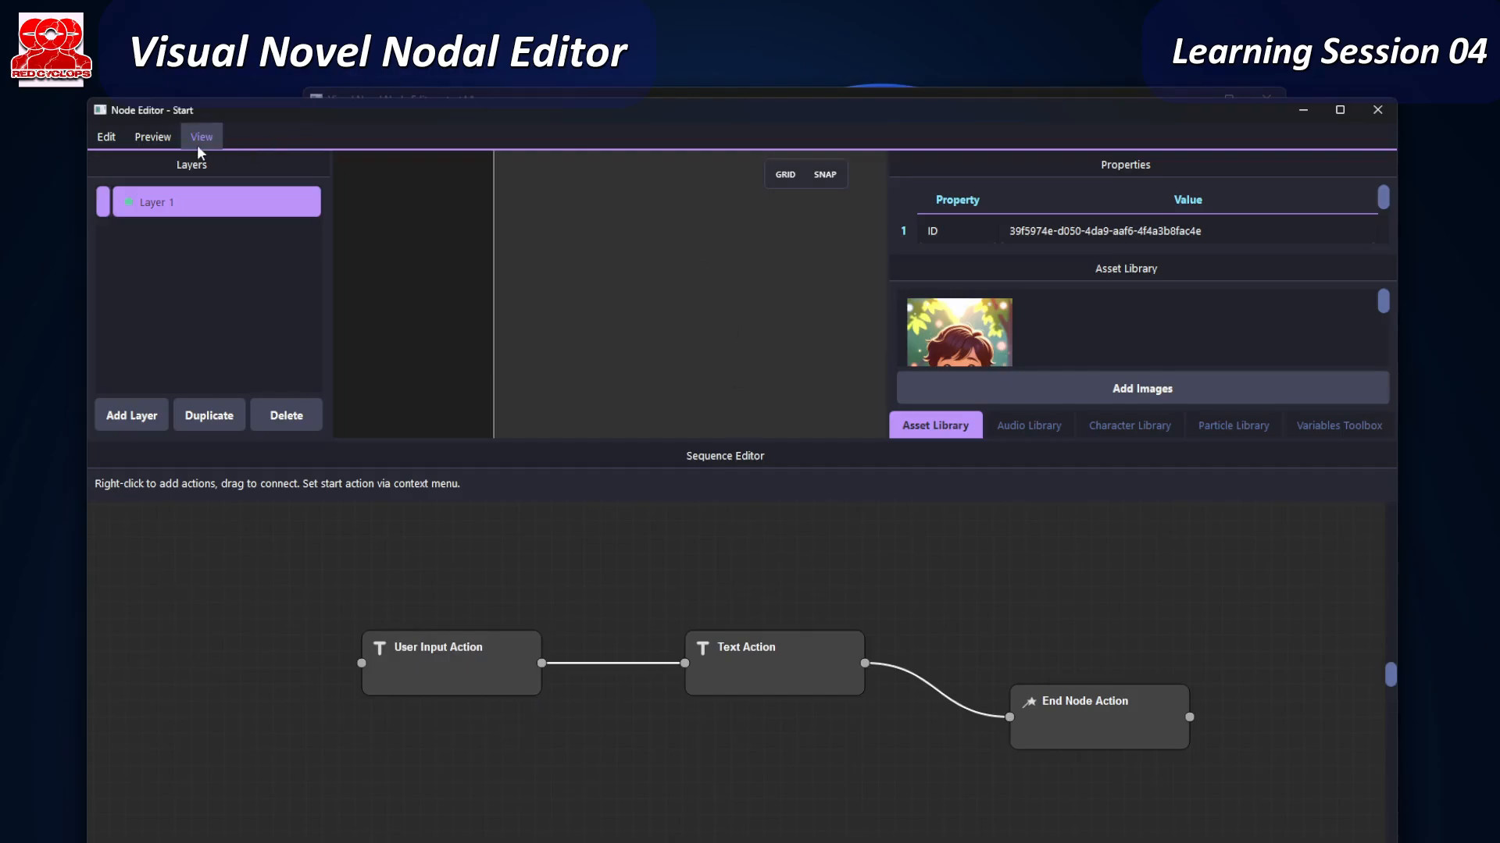
- Preview the node again, enter a different player name at the prompt, play through to the end and quit
click(160, 141)
click(170, 162)
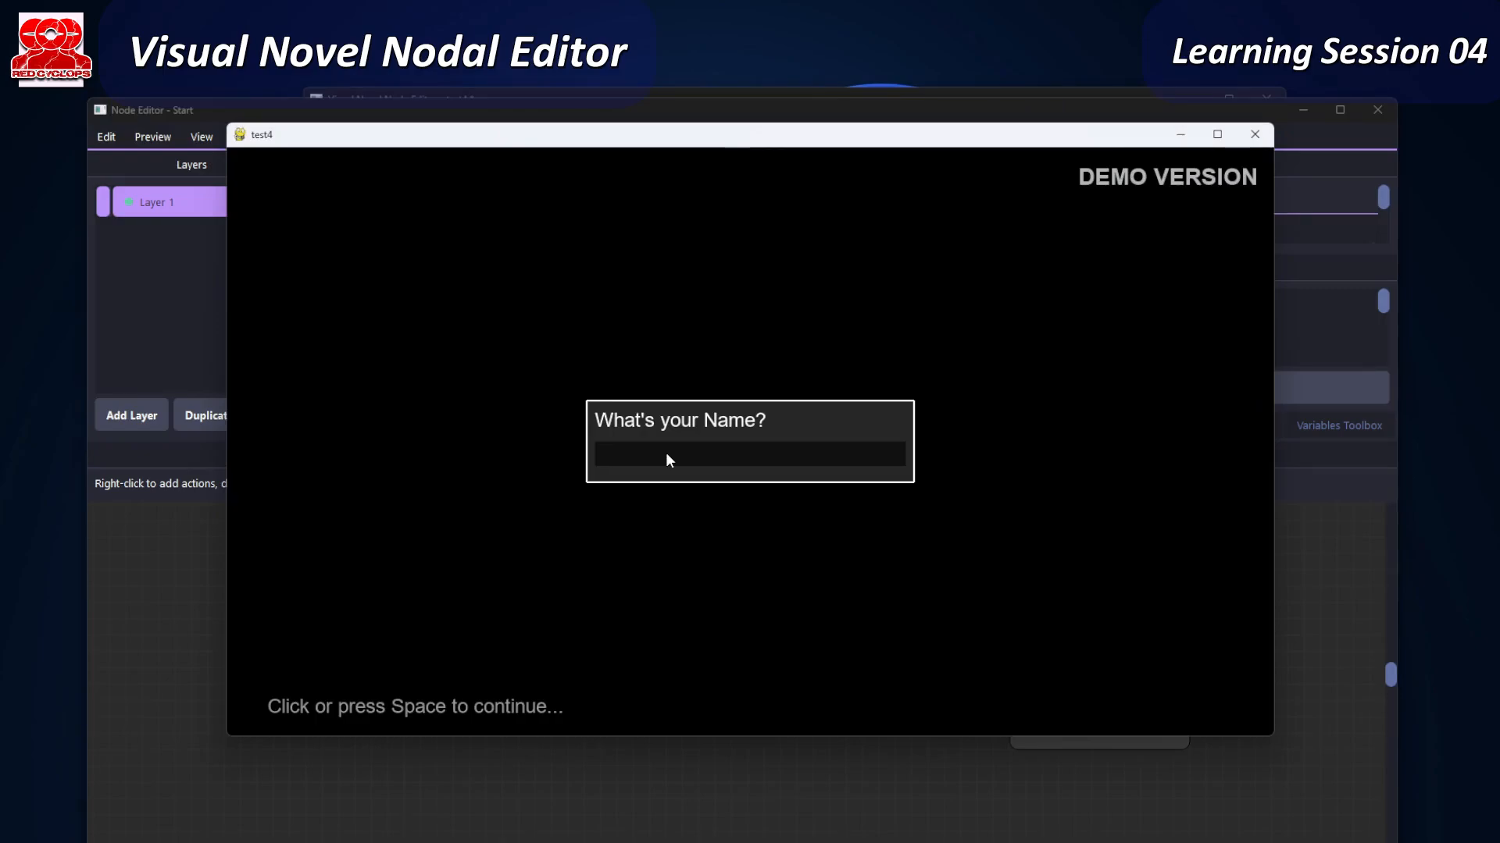
text(Filipe)
key(Return)
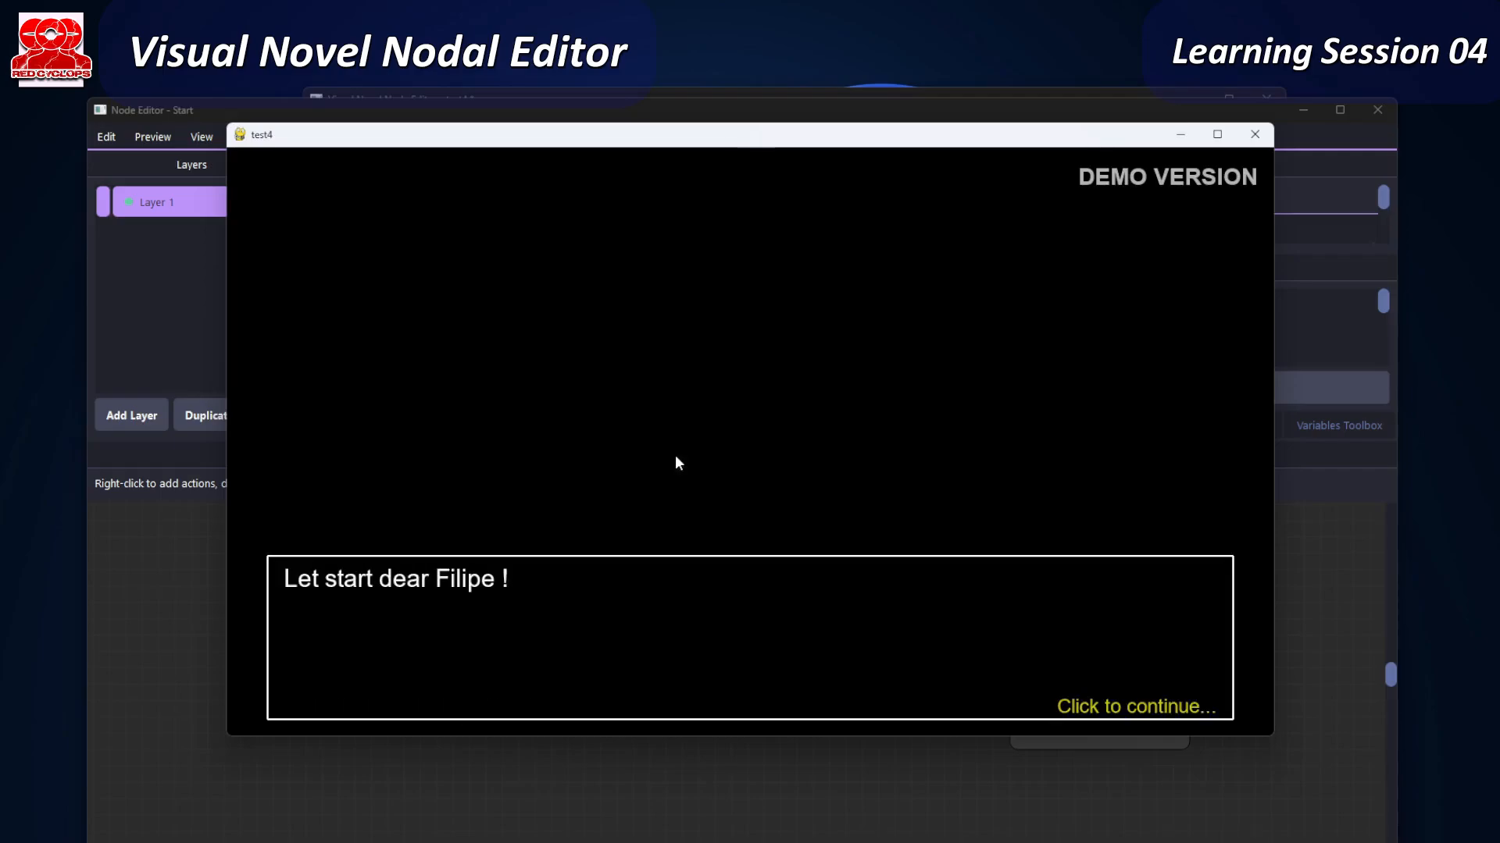
click(675, 457)
click(676, 457)
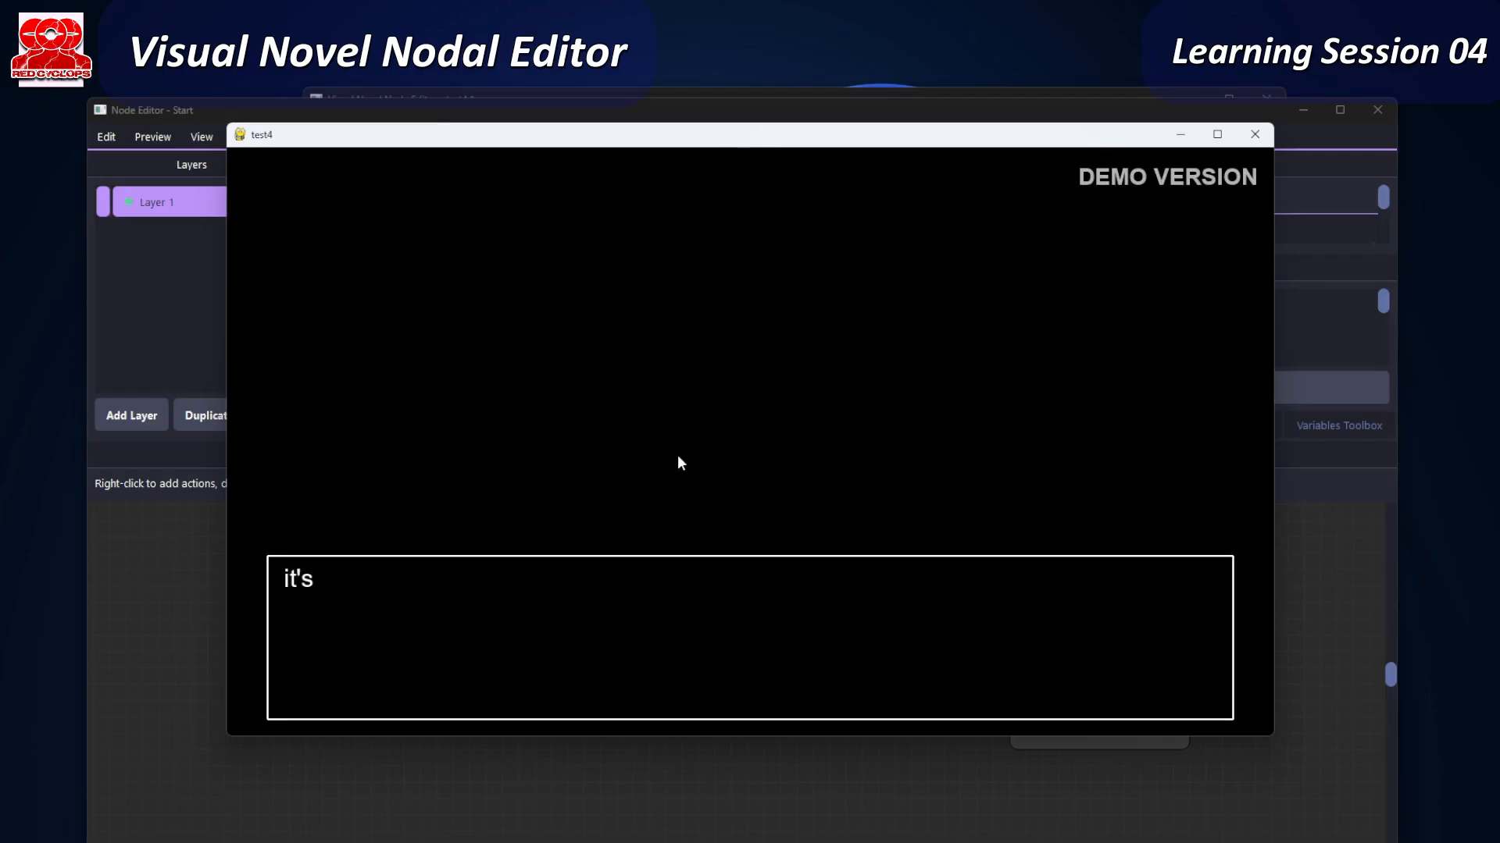
click(674, 620)
click(701, 612)
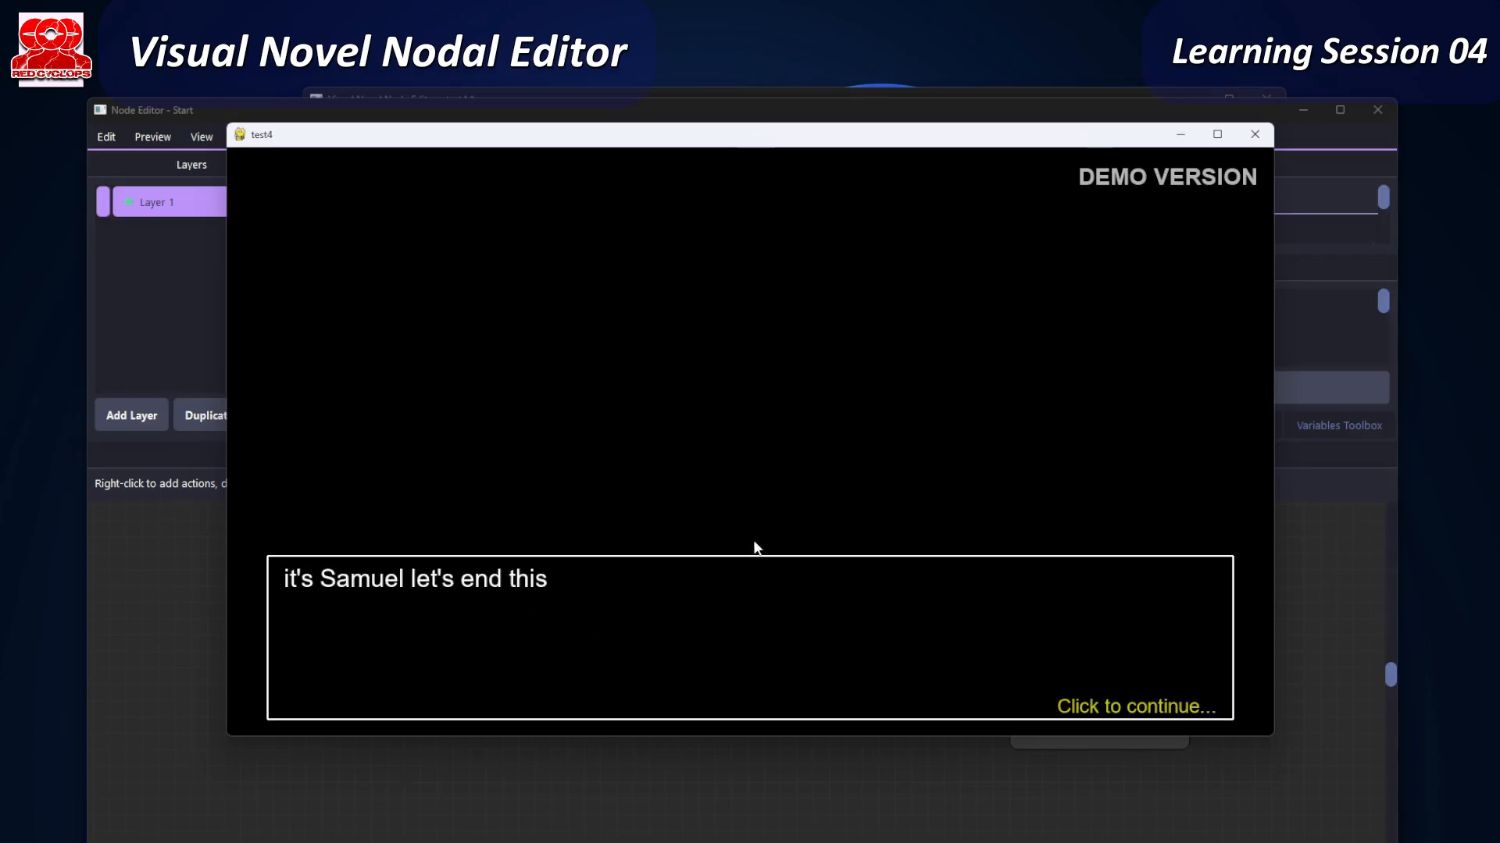
click(1112, 685)
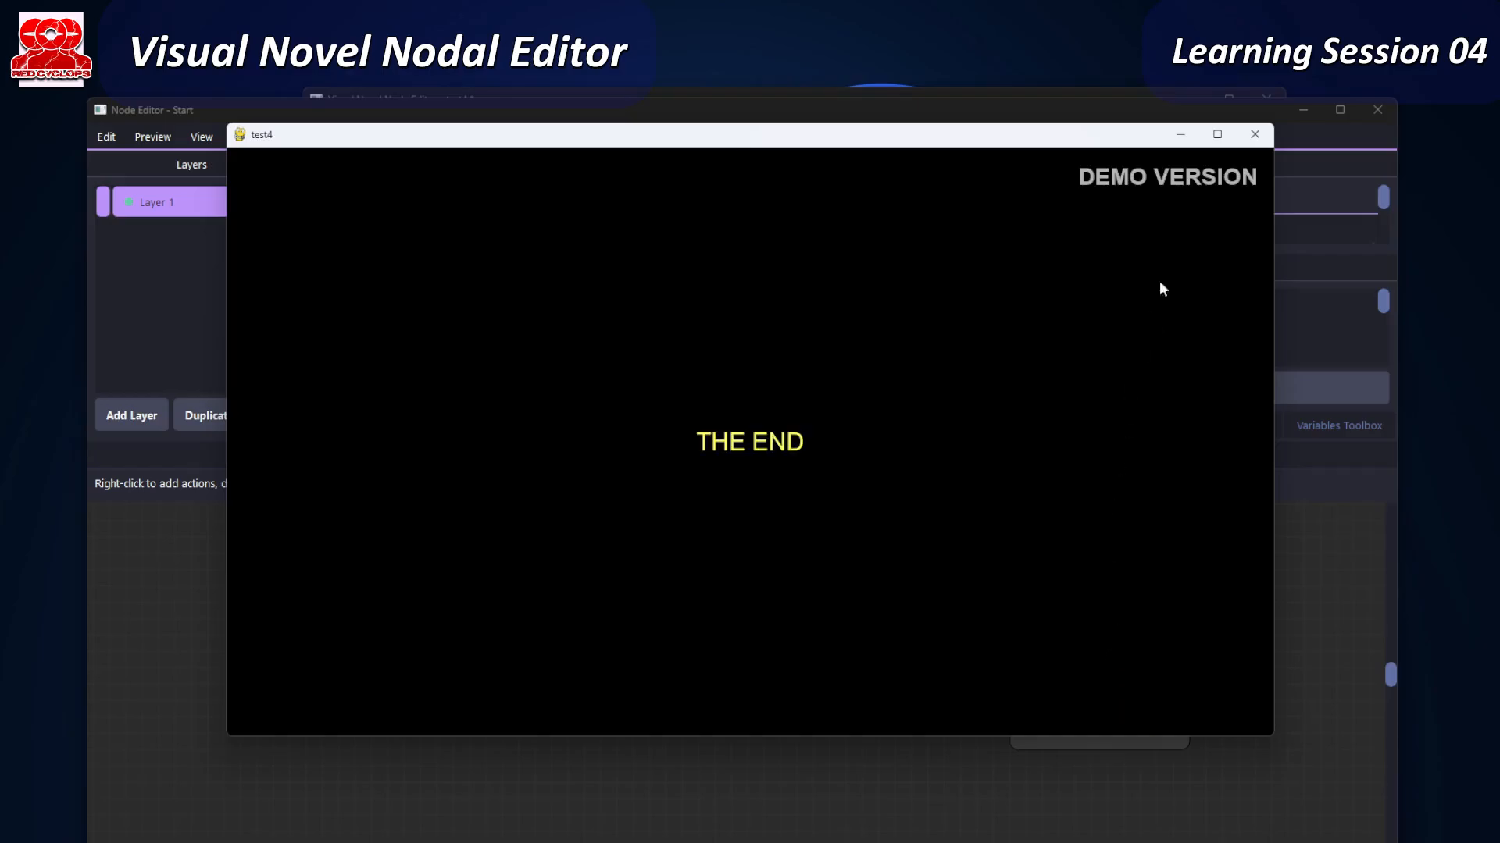
click(1254, 134)
click(692, 505)
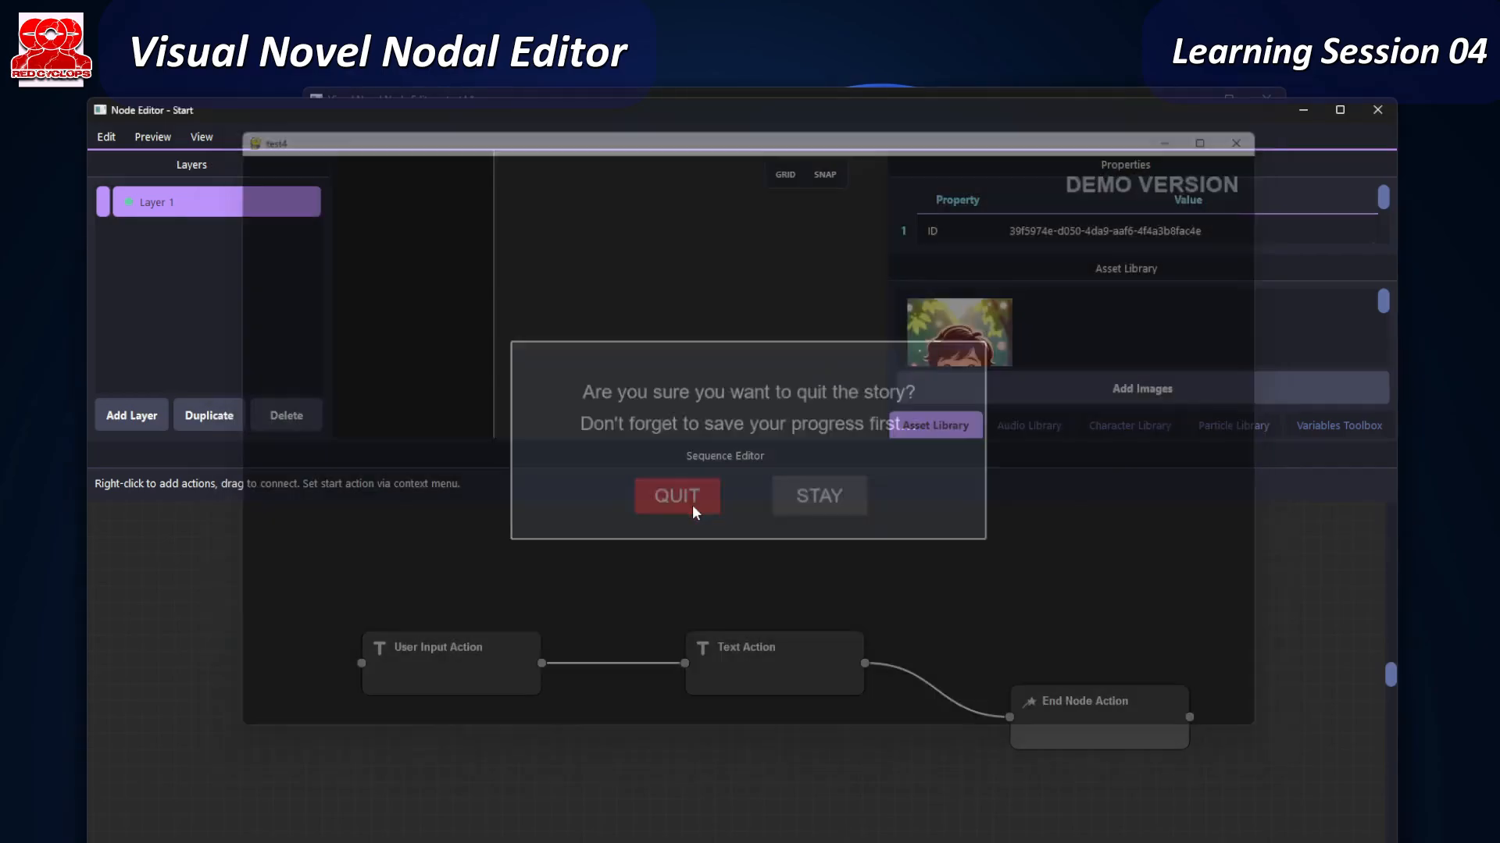
- In the red end node's text, replace the fixed name with the global {{Player Name}} variable, save it and close the node editor
click(1377, 109)
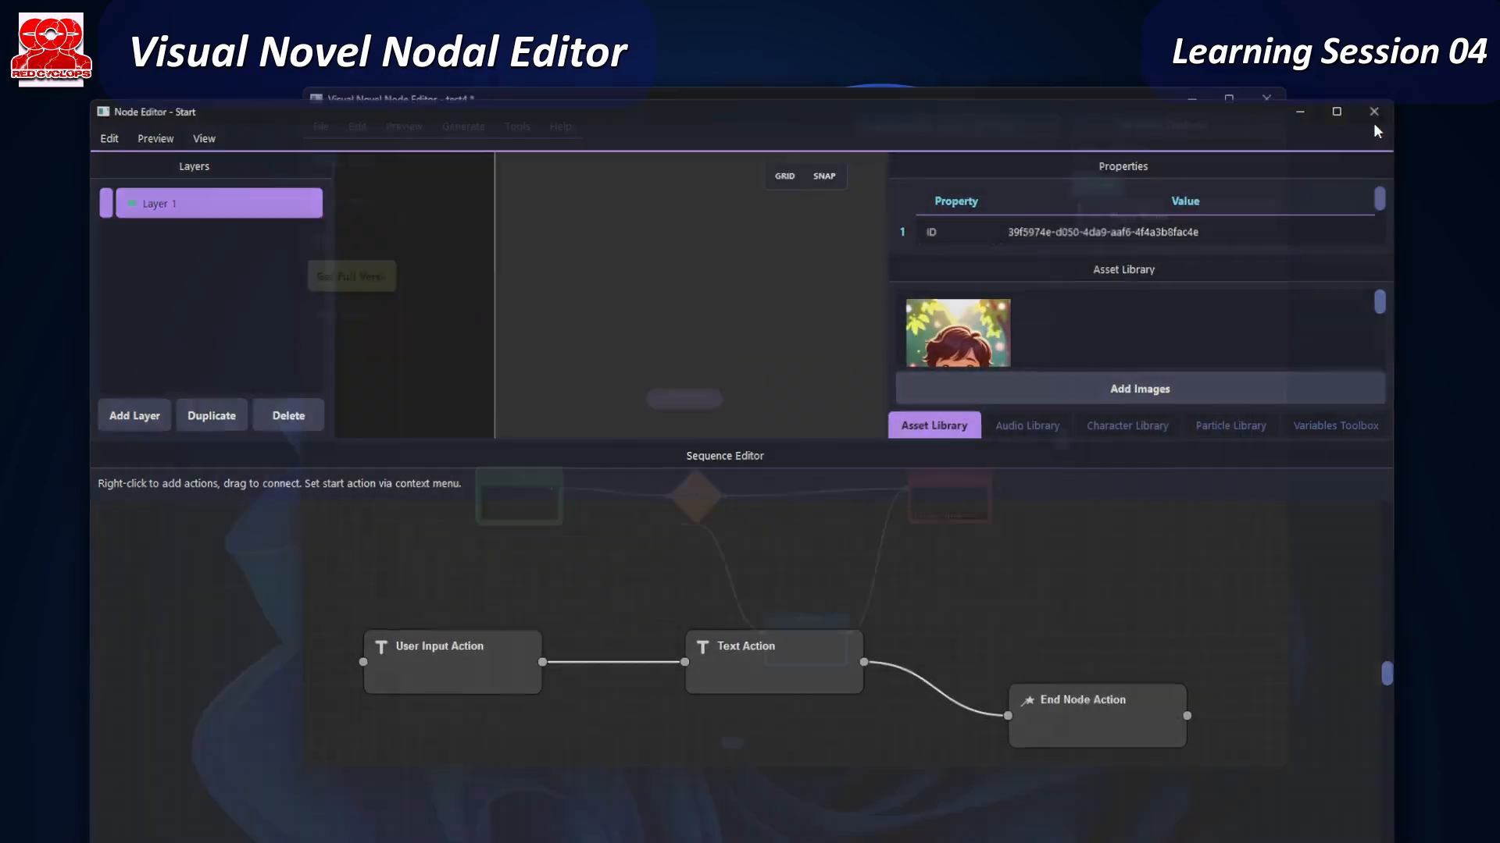
double_click(926, 507)
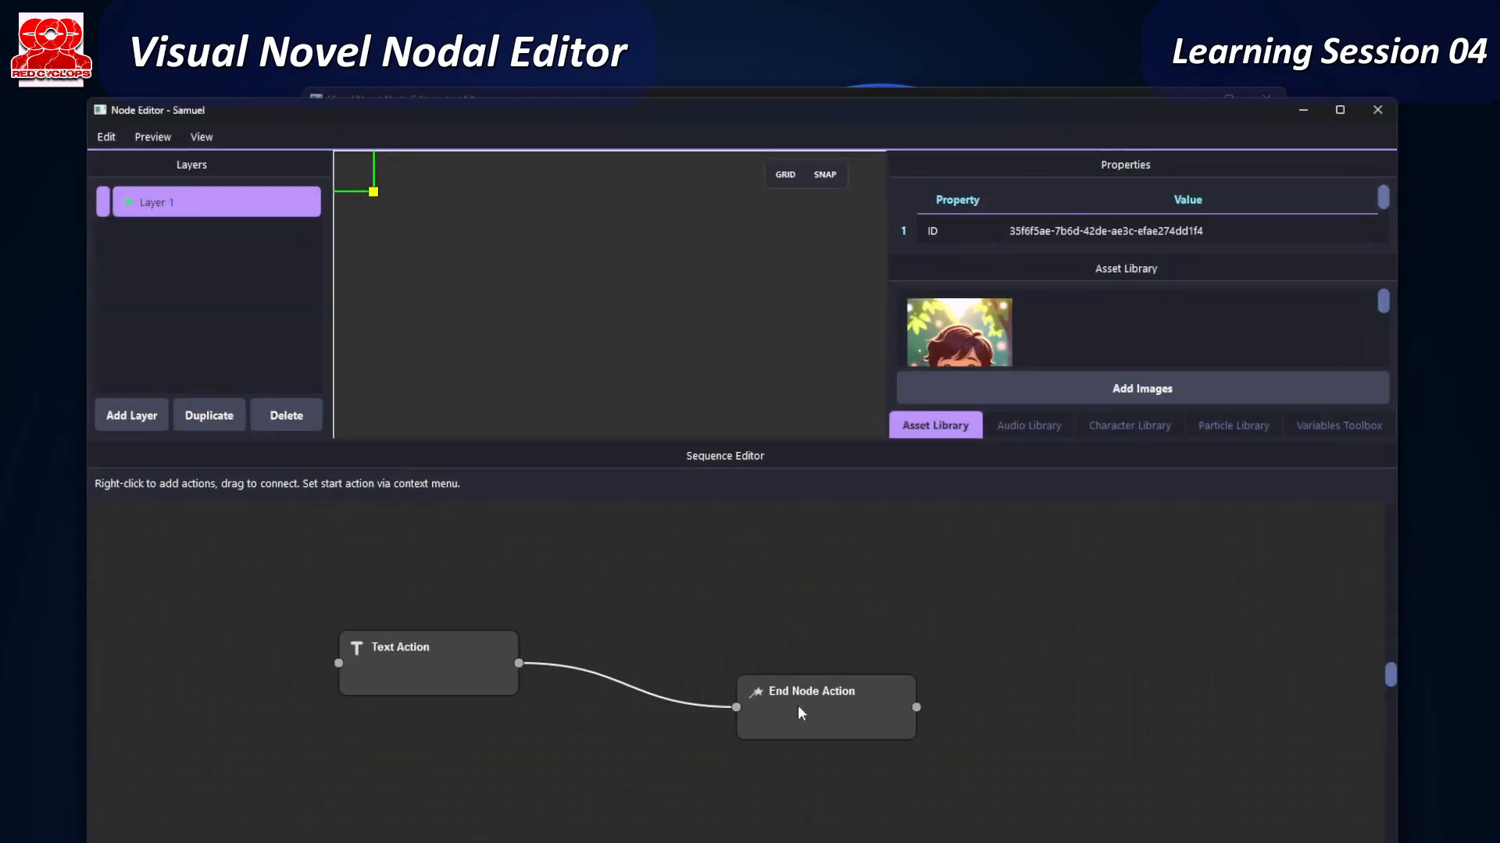
click(419, 690)
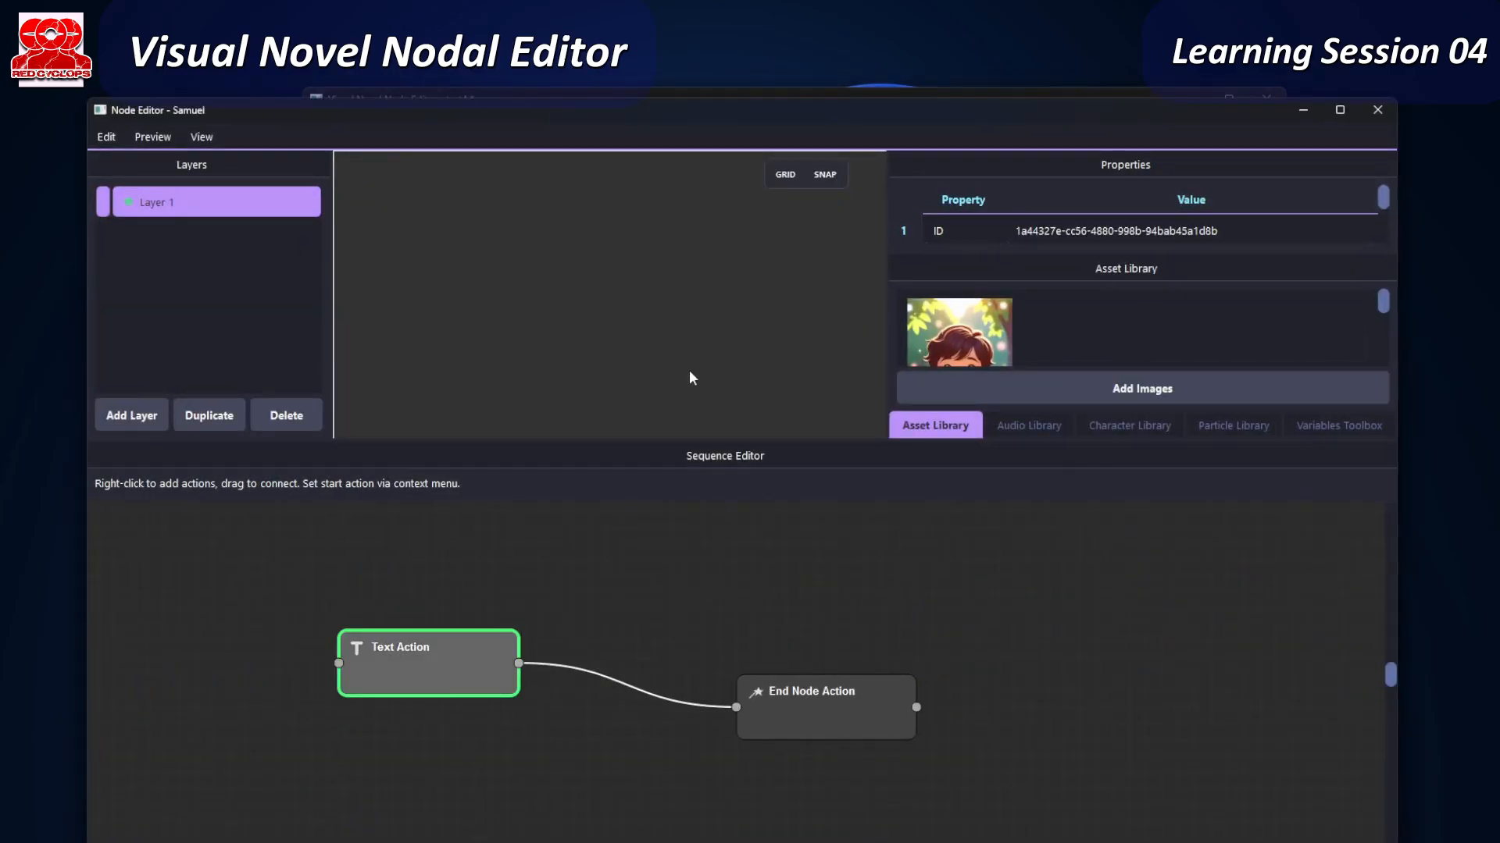
middle_drag(717, 367, 706, 280)
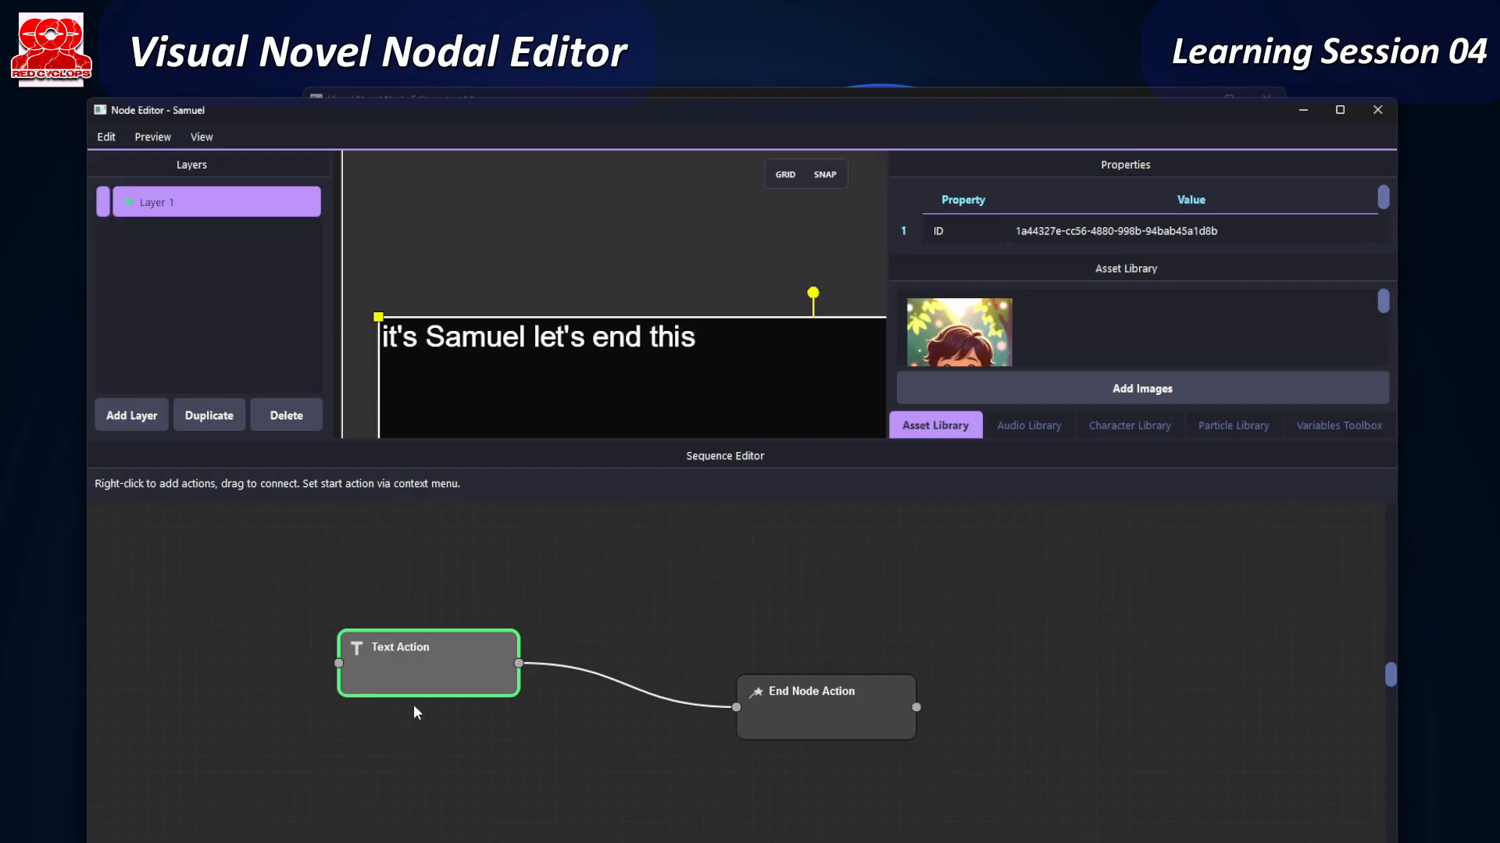
double_click(432, 674)
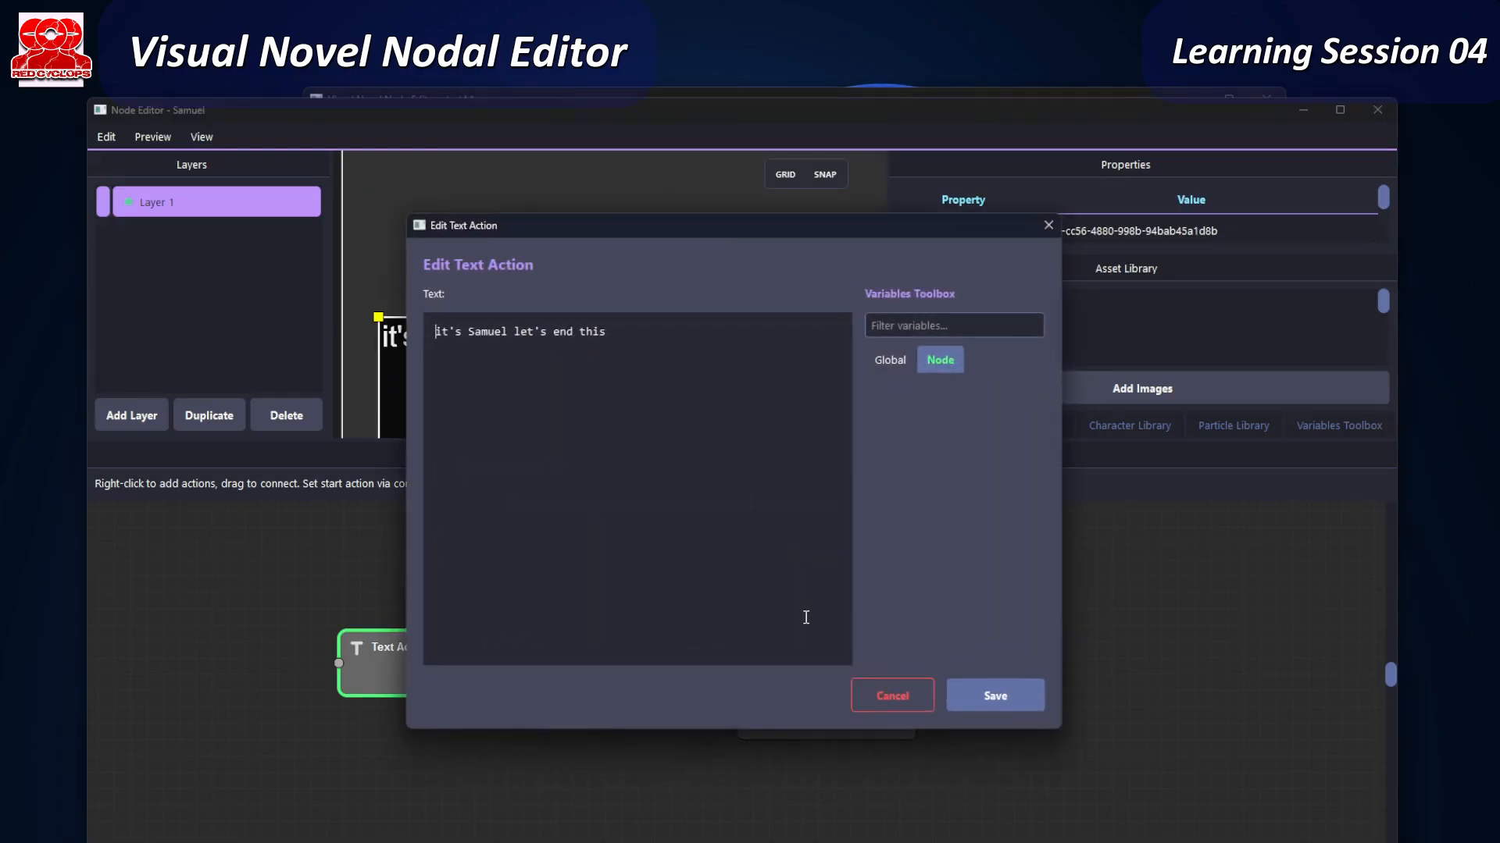
double_click(487, 332)
key(BackSpace)
click(889, 359)
drag(909, 394, 471, 330)
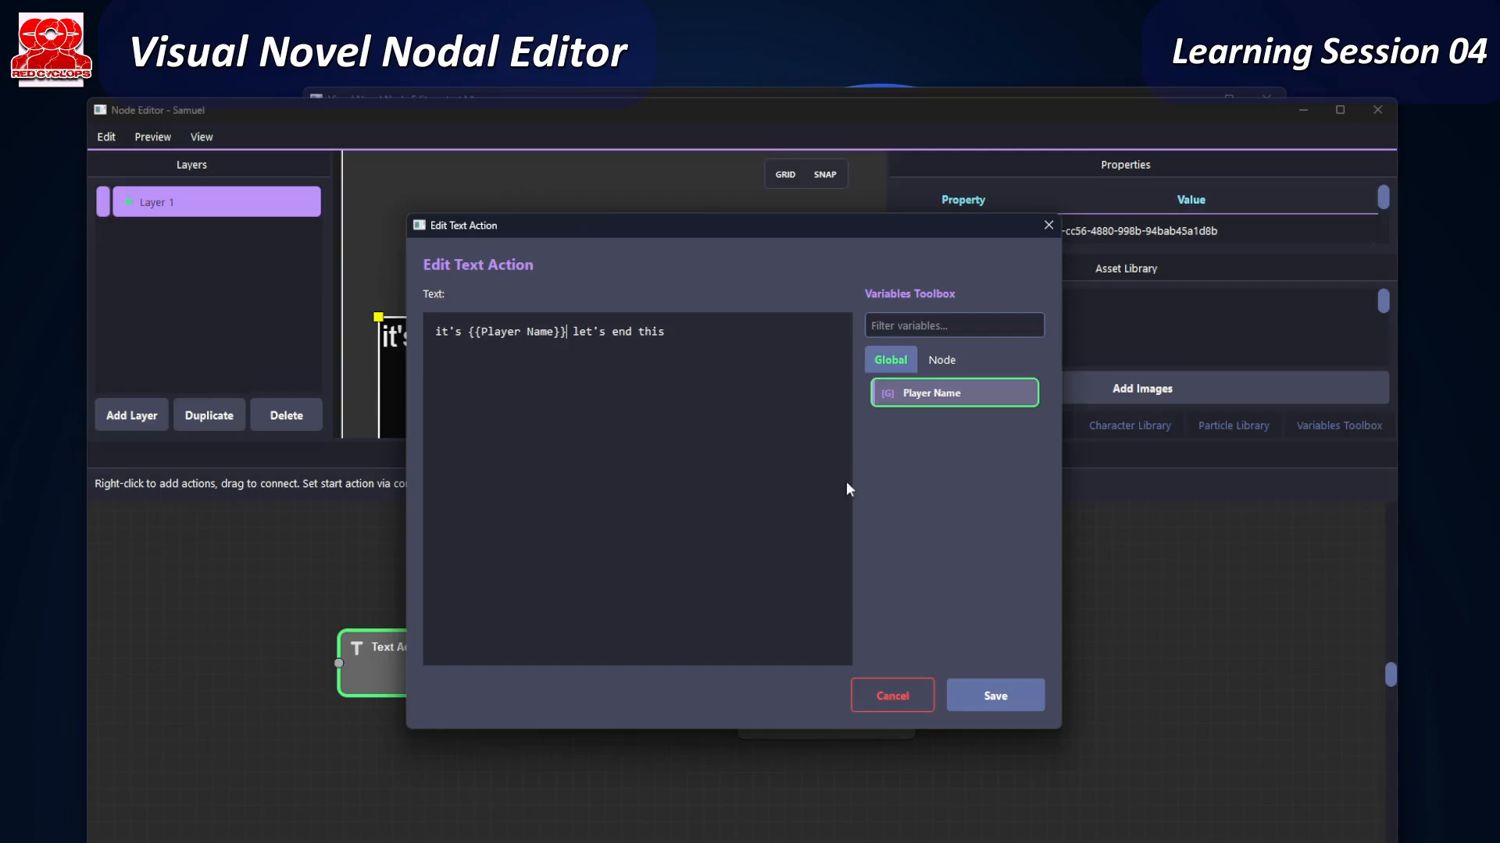
click(1007, 696)
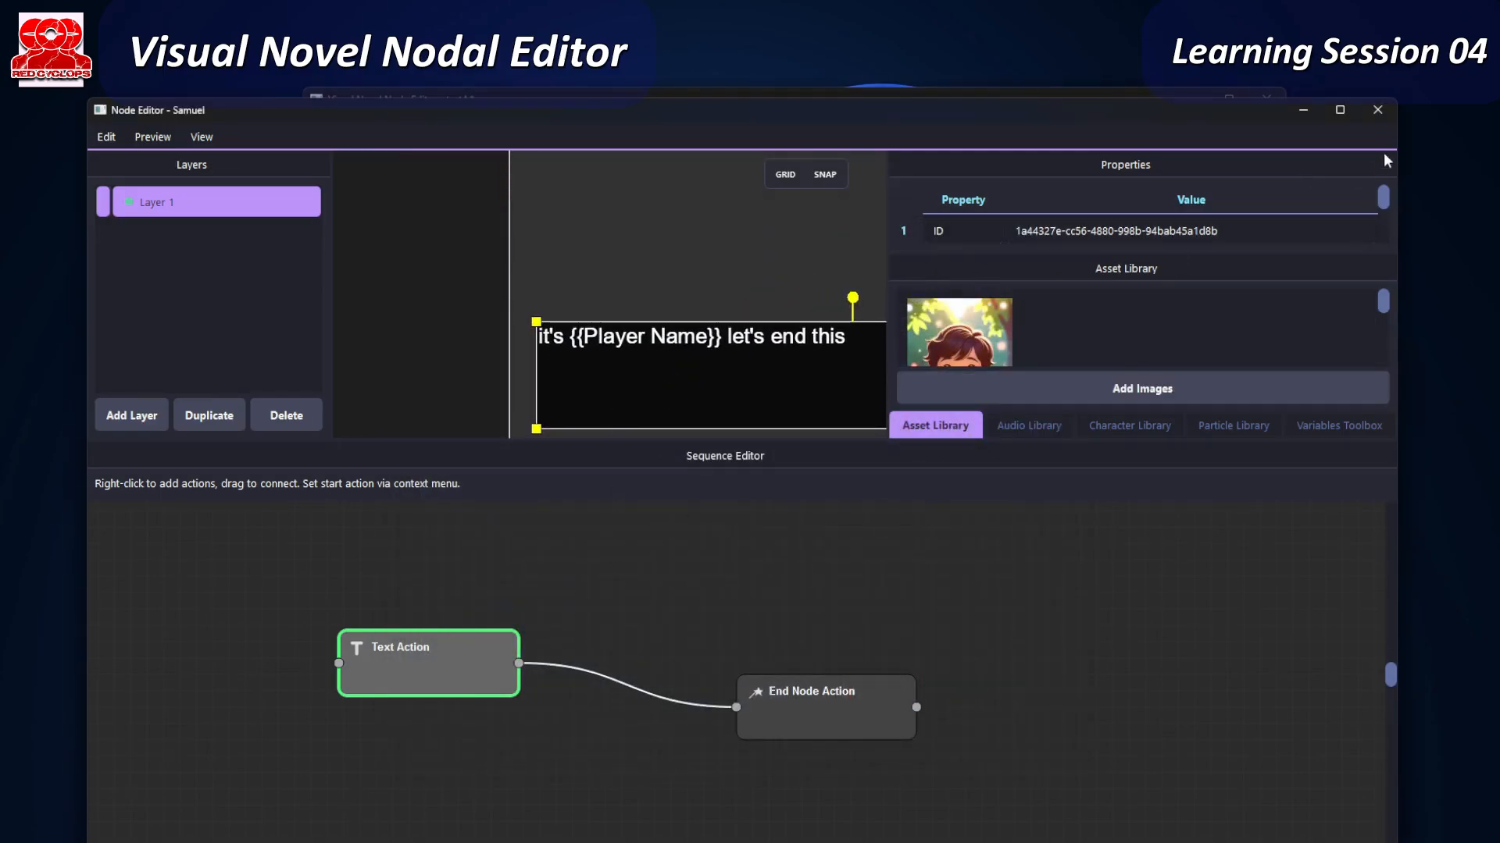
click(1377, 110)
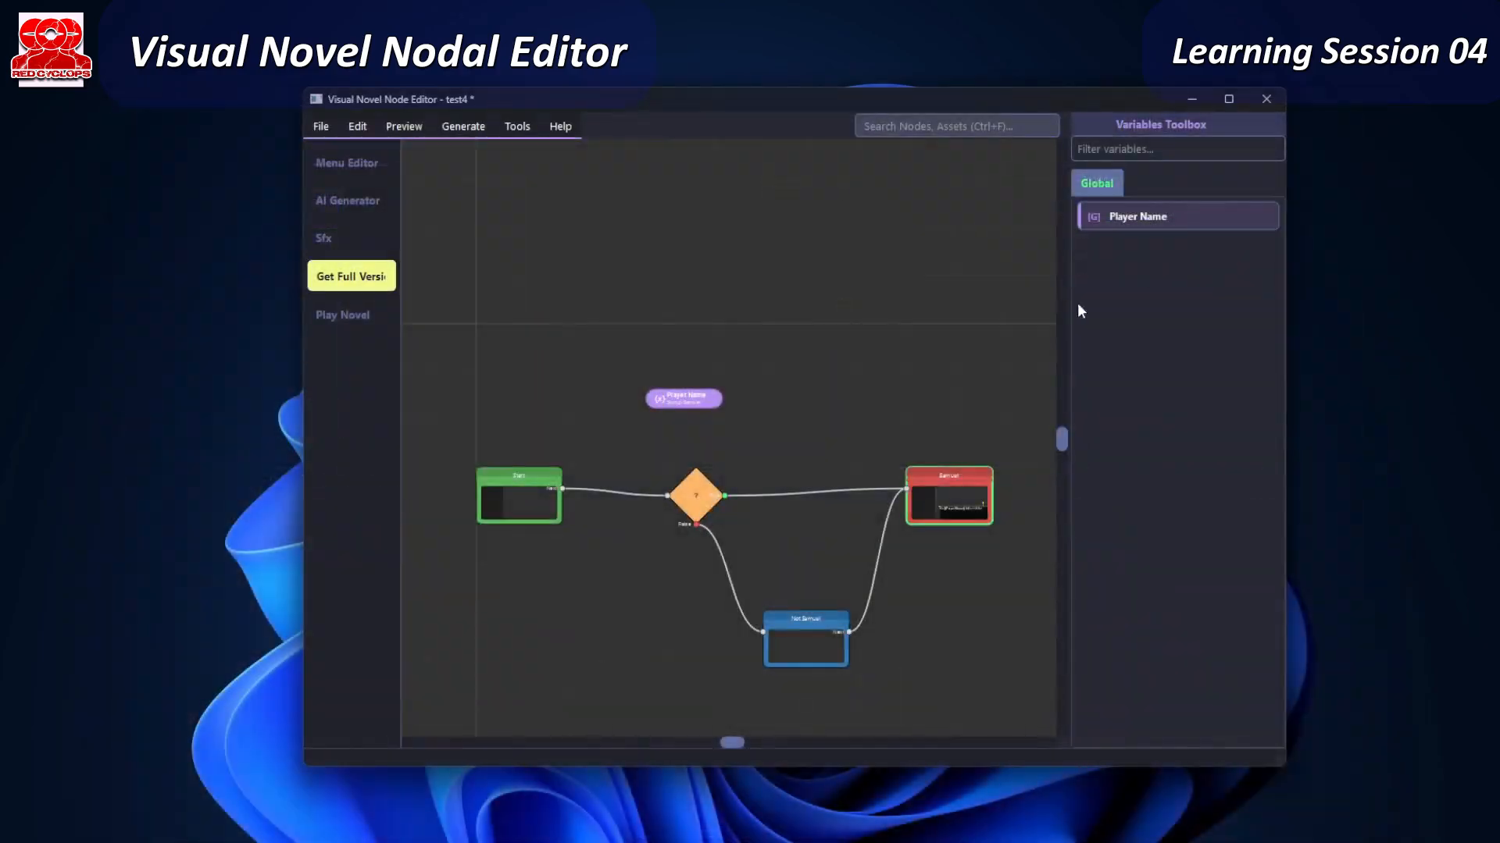
- Change the condition node's compare value to a different player name and save the condition
double_click(690, 490)
drag(797, 481, 650, 479)
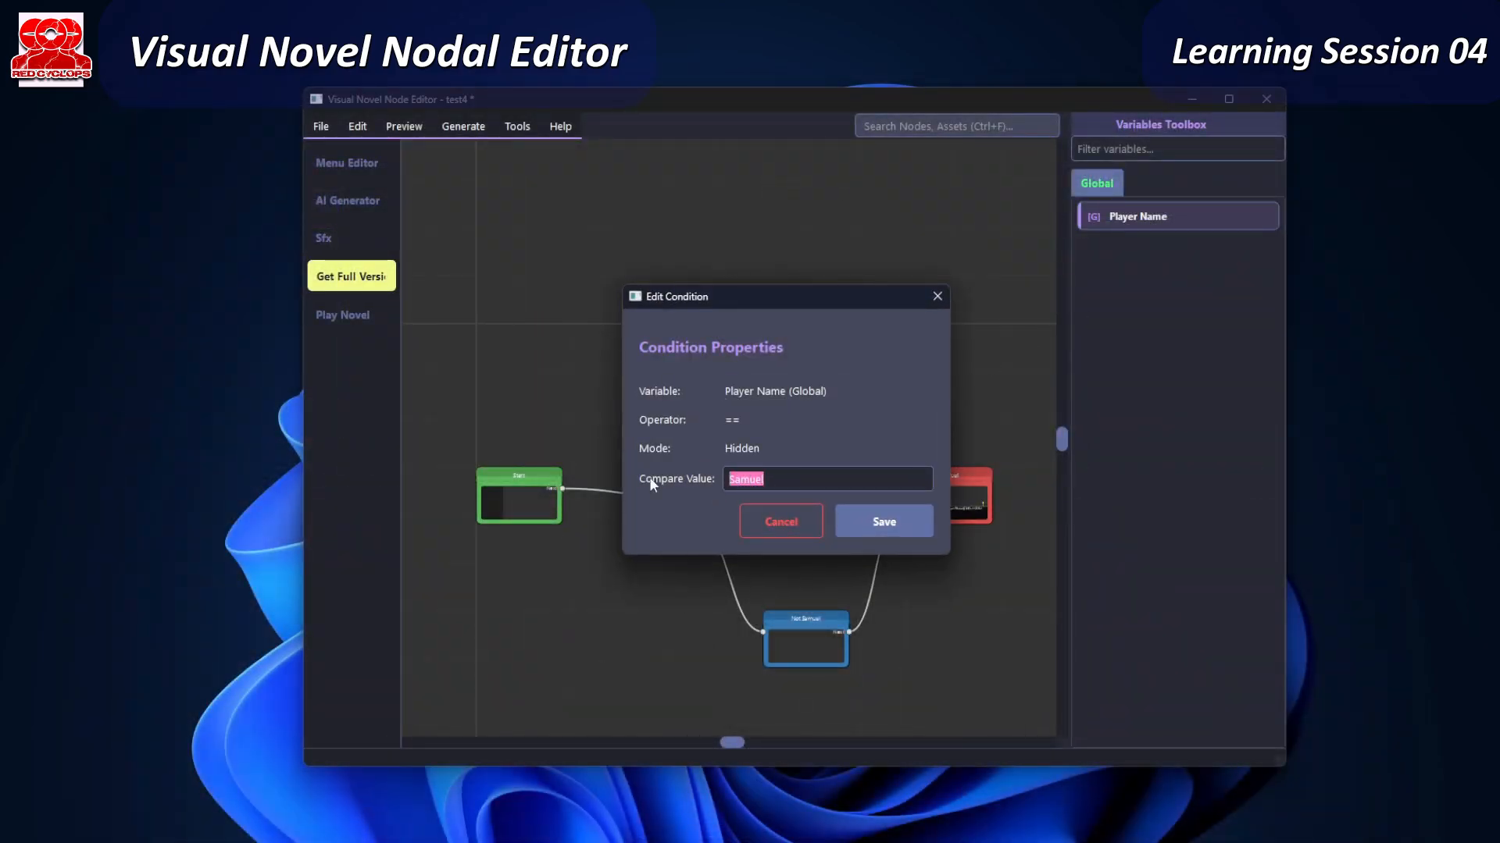
text(Filipe)
click(875, 522)
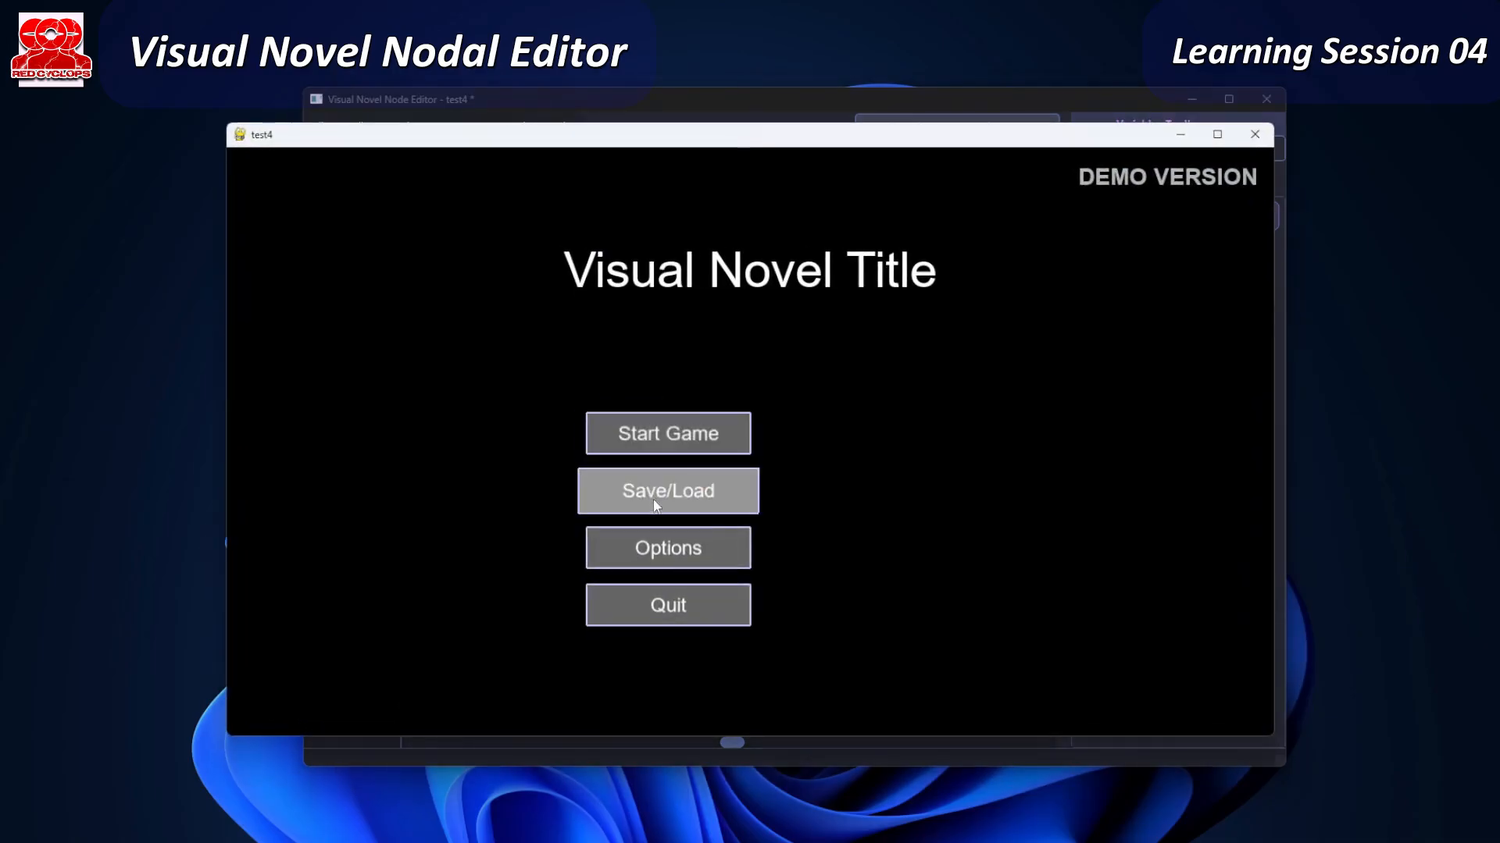
- Play the novel preview, entering the player name that matches the new compare value, advance to the end and close the preview
click(676, 443)
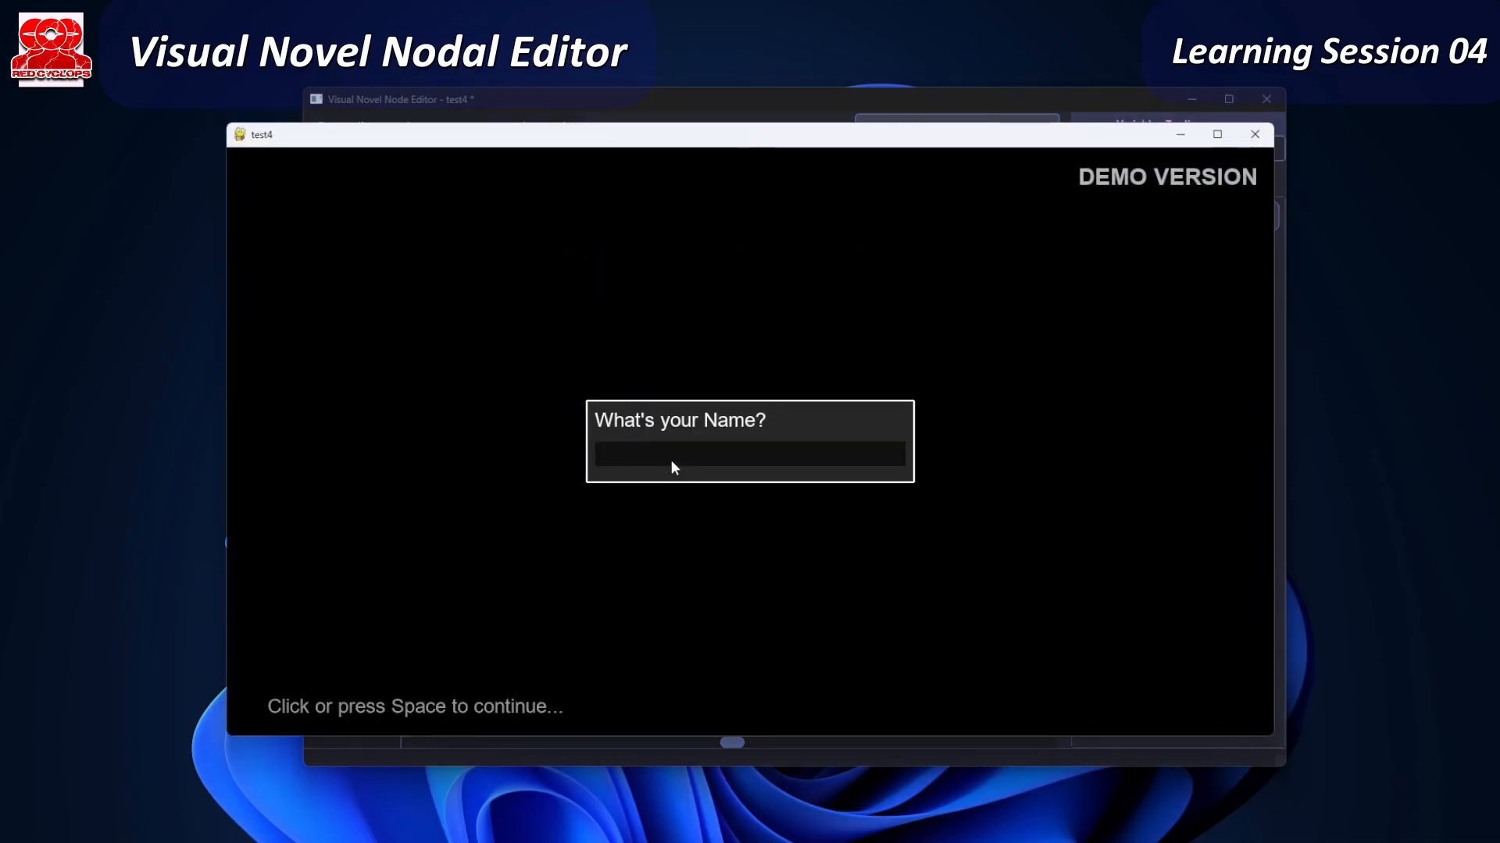
text(Filipe)
key(Return)
click(711, 548)
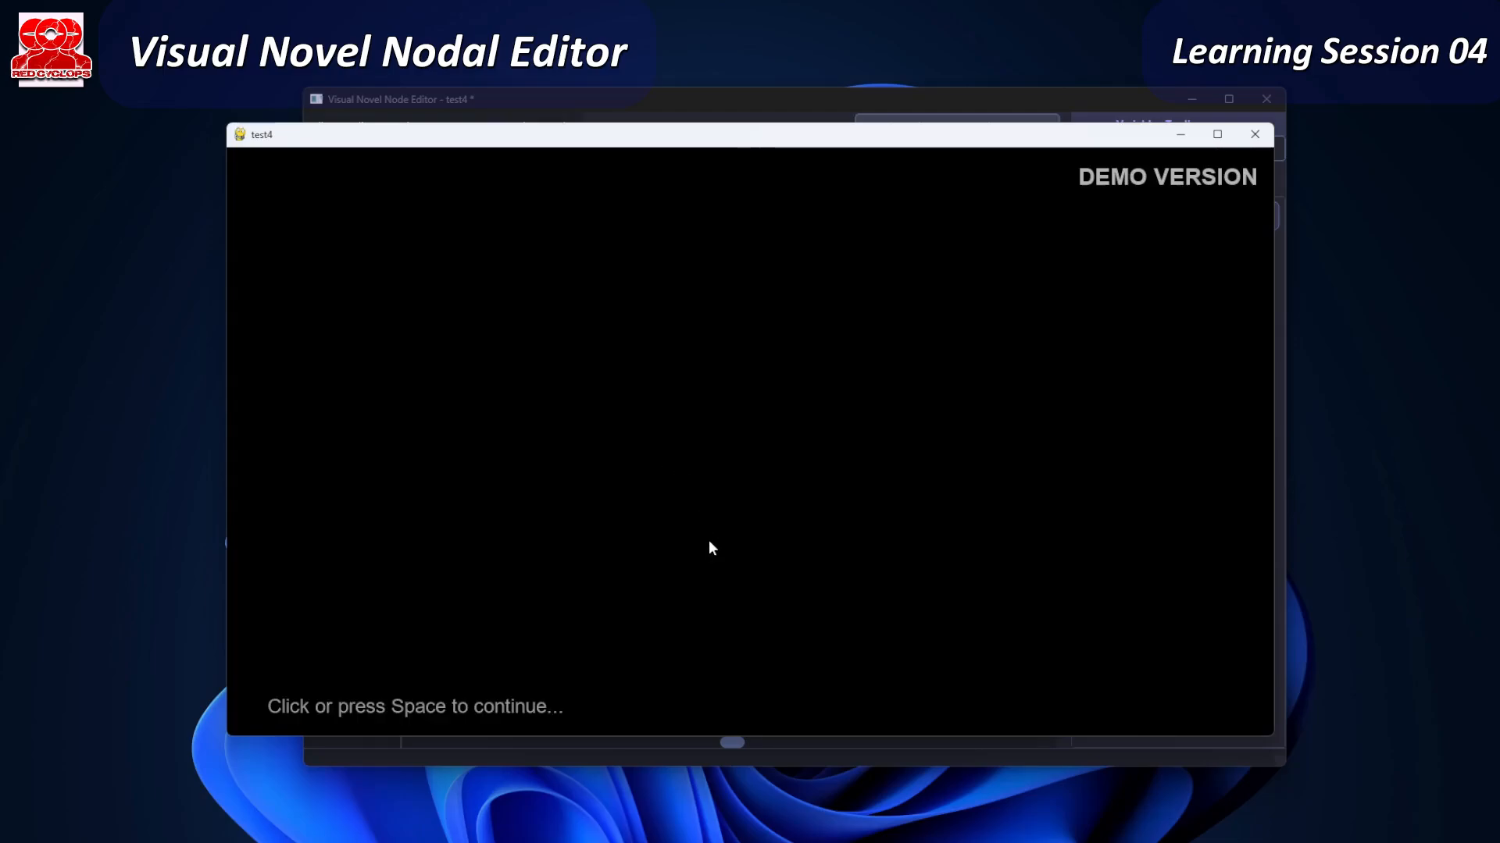
click(709, 542)
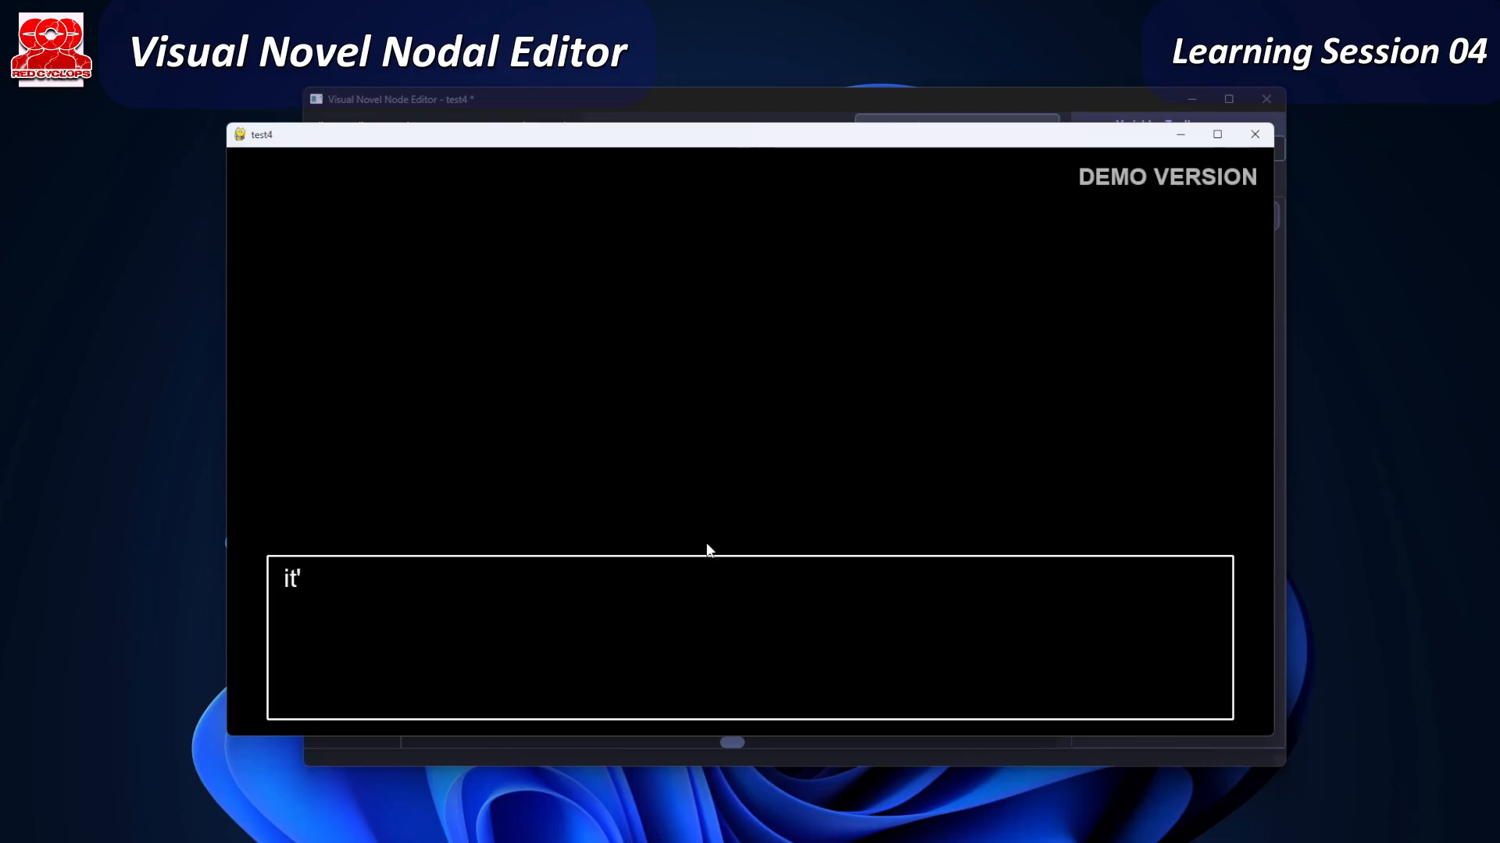
click(765, 595)
click(758, 460)
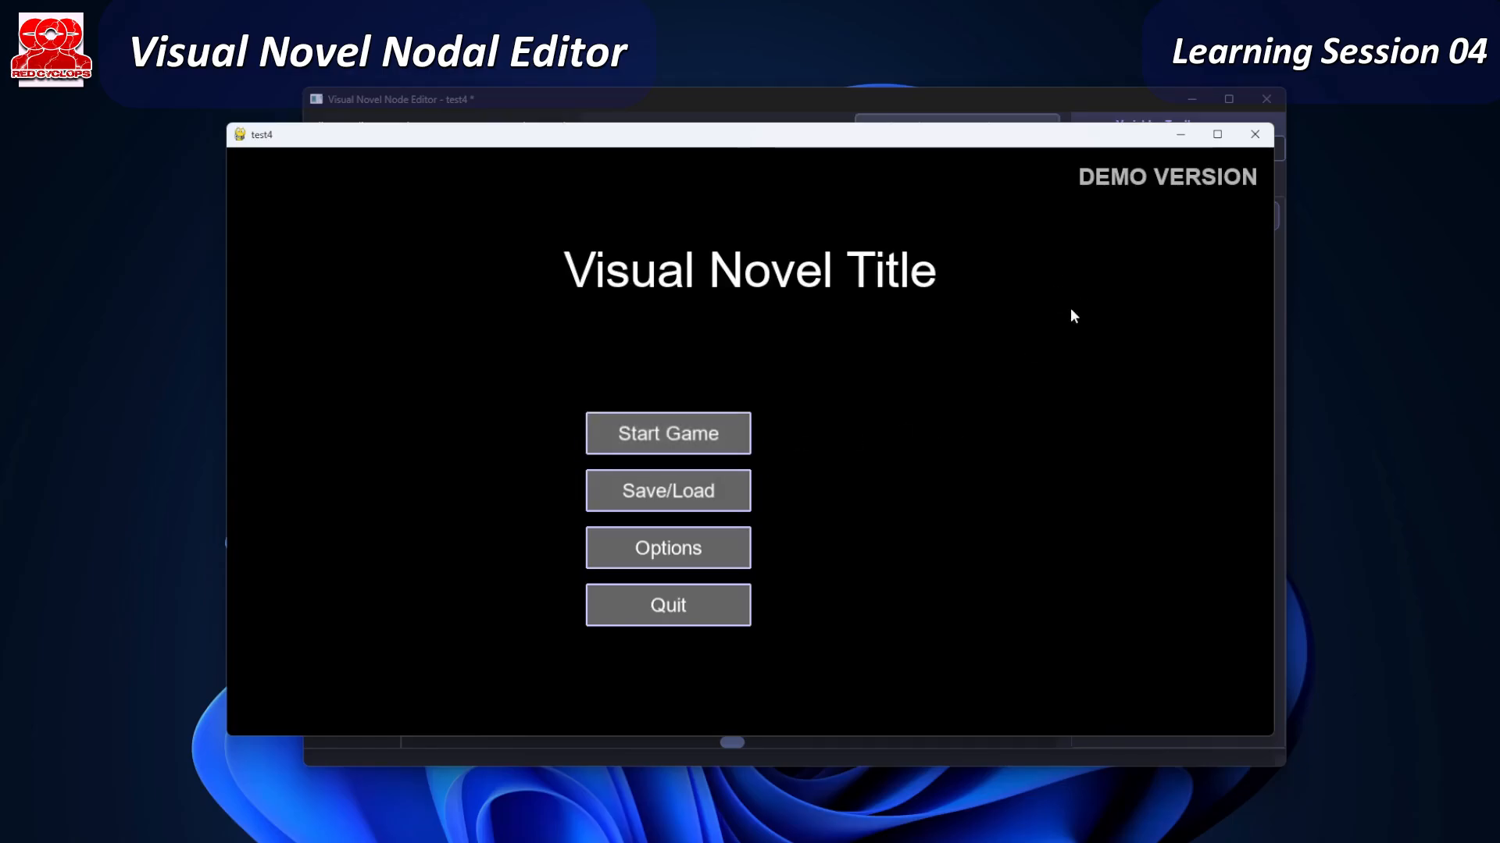
click(1254, 137)
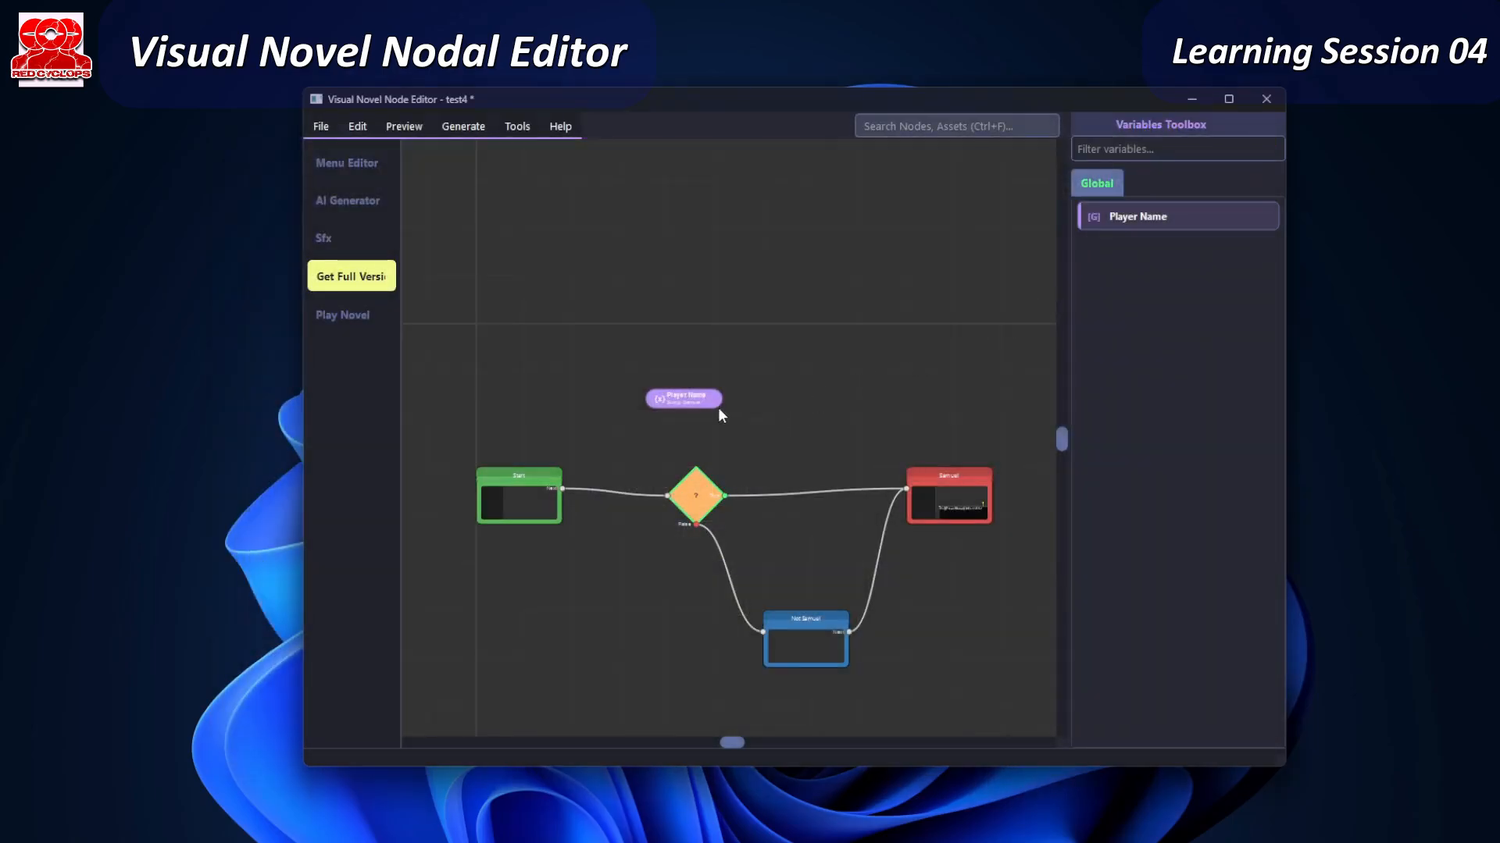
- Preview the novel again with the previously used player name, play through to the end and close the preview
click(398, 126)
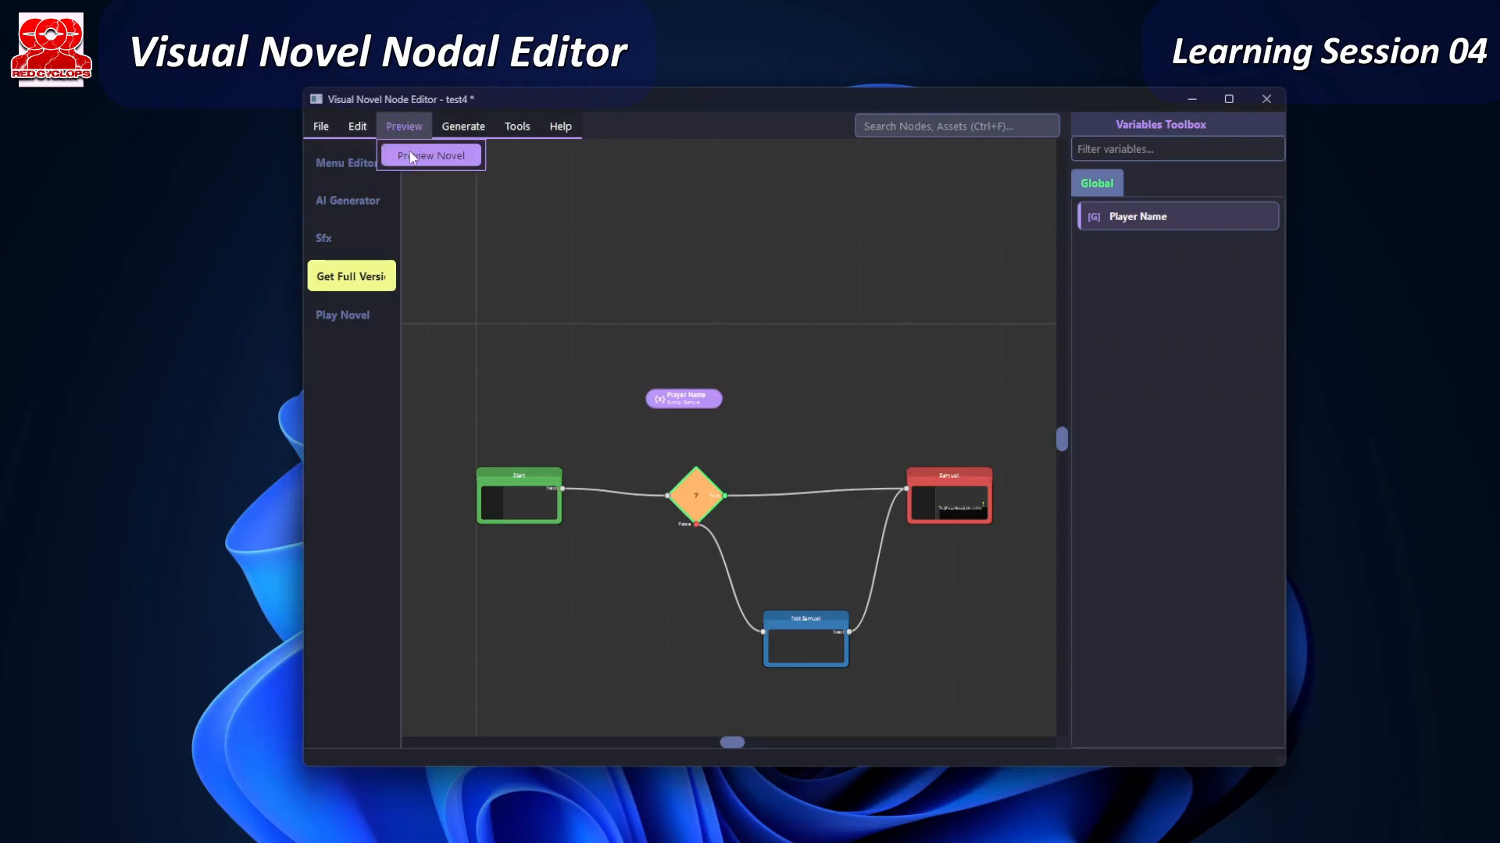
click(411, 156)
click(666, 434)
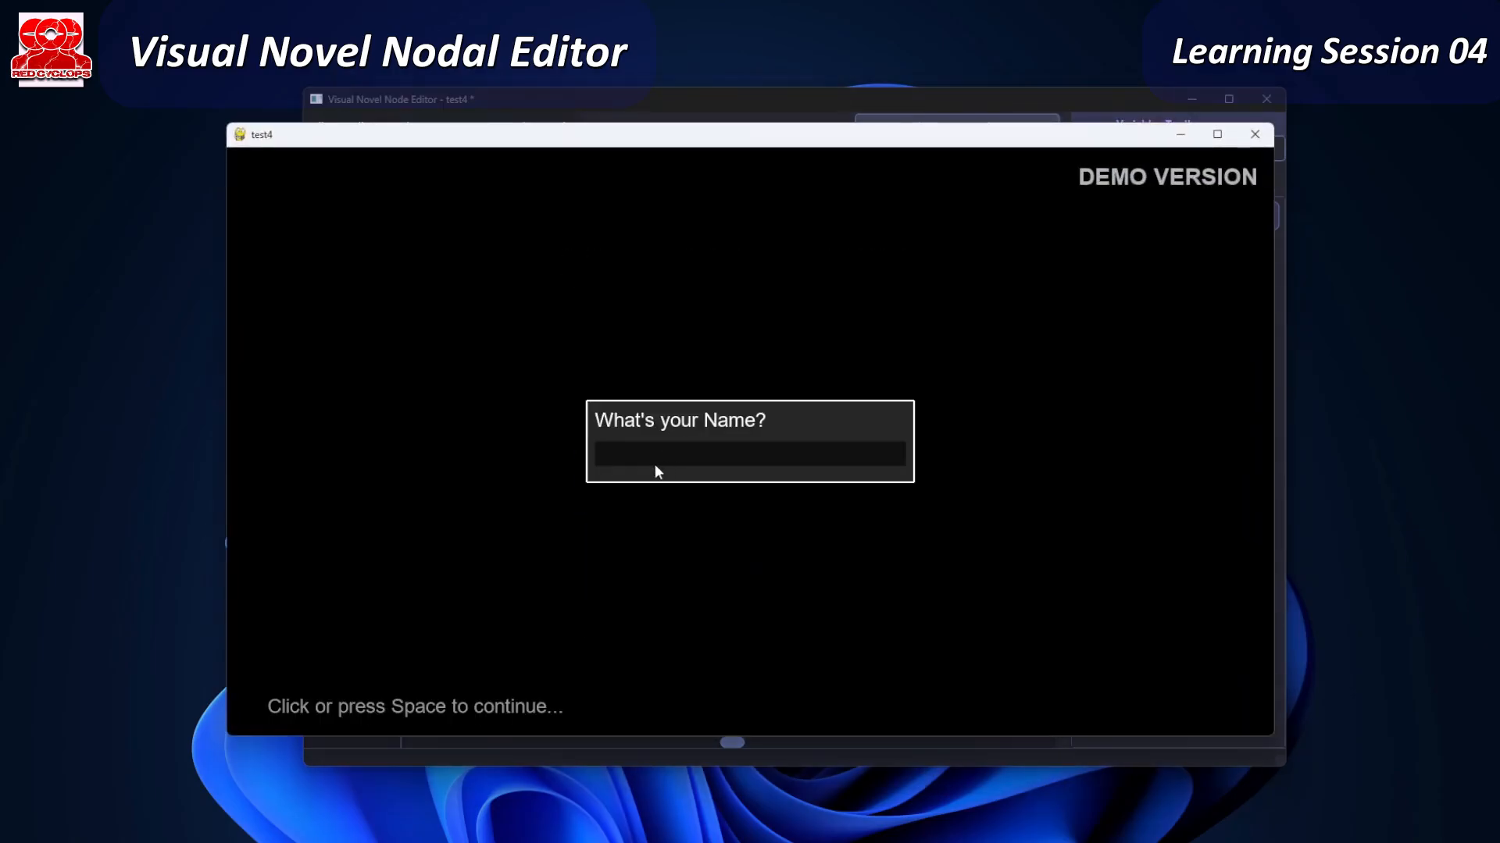
text(Samuel)
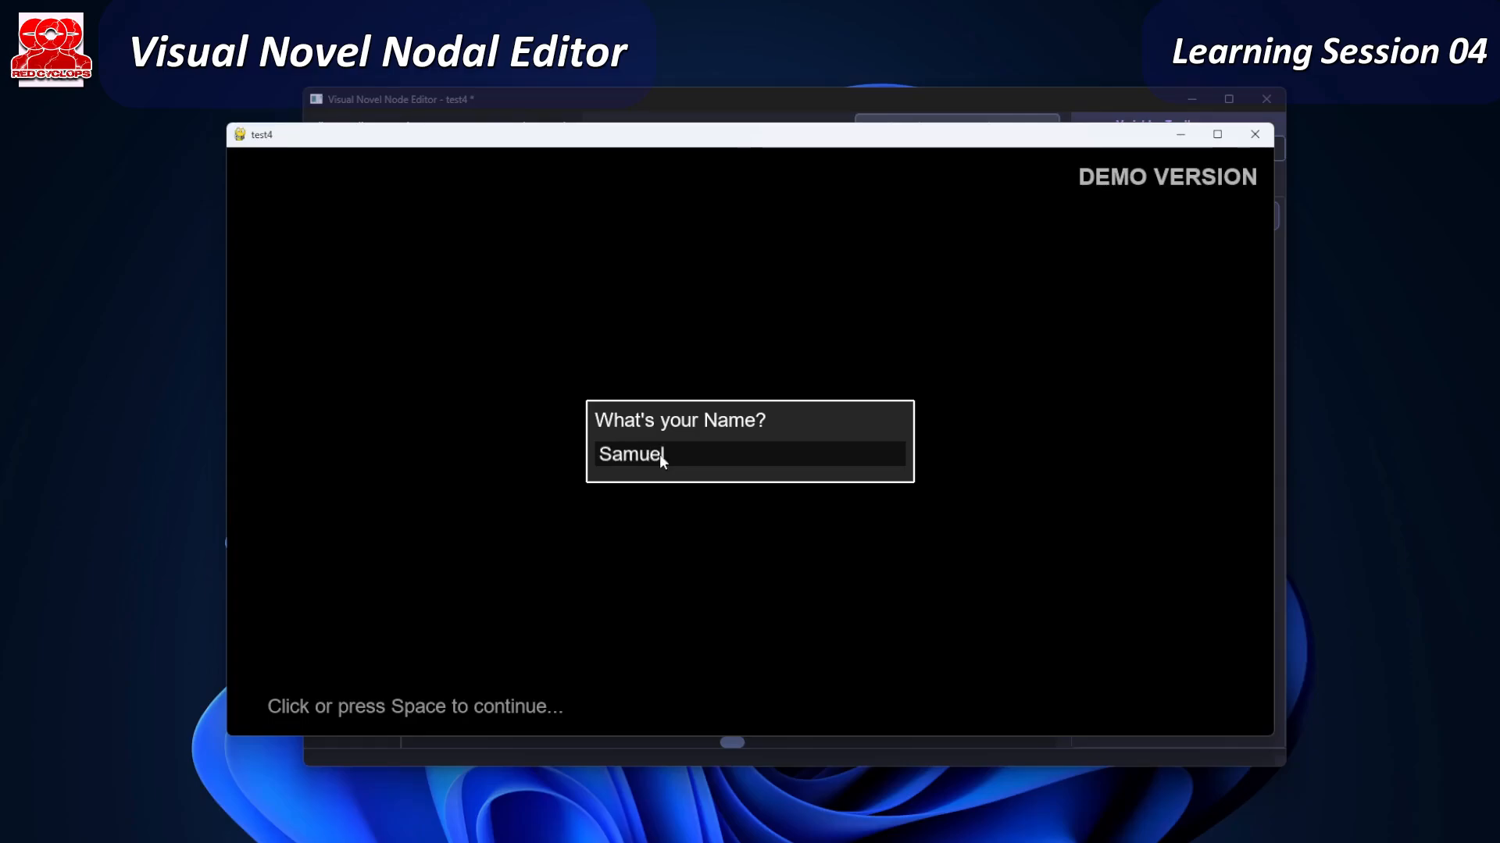
key(Return)
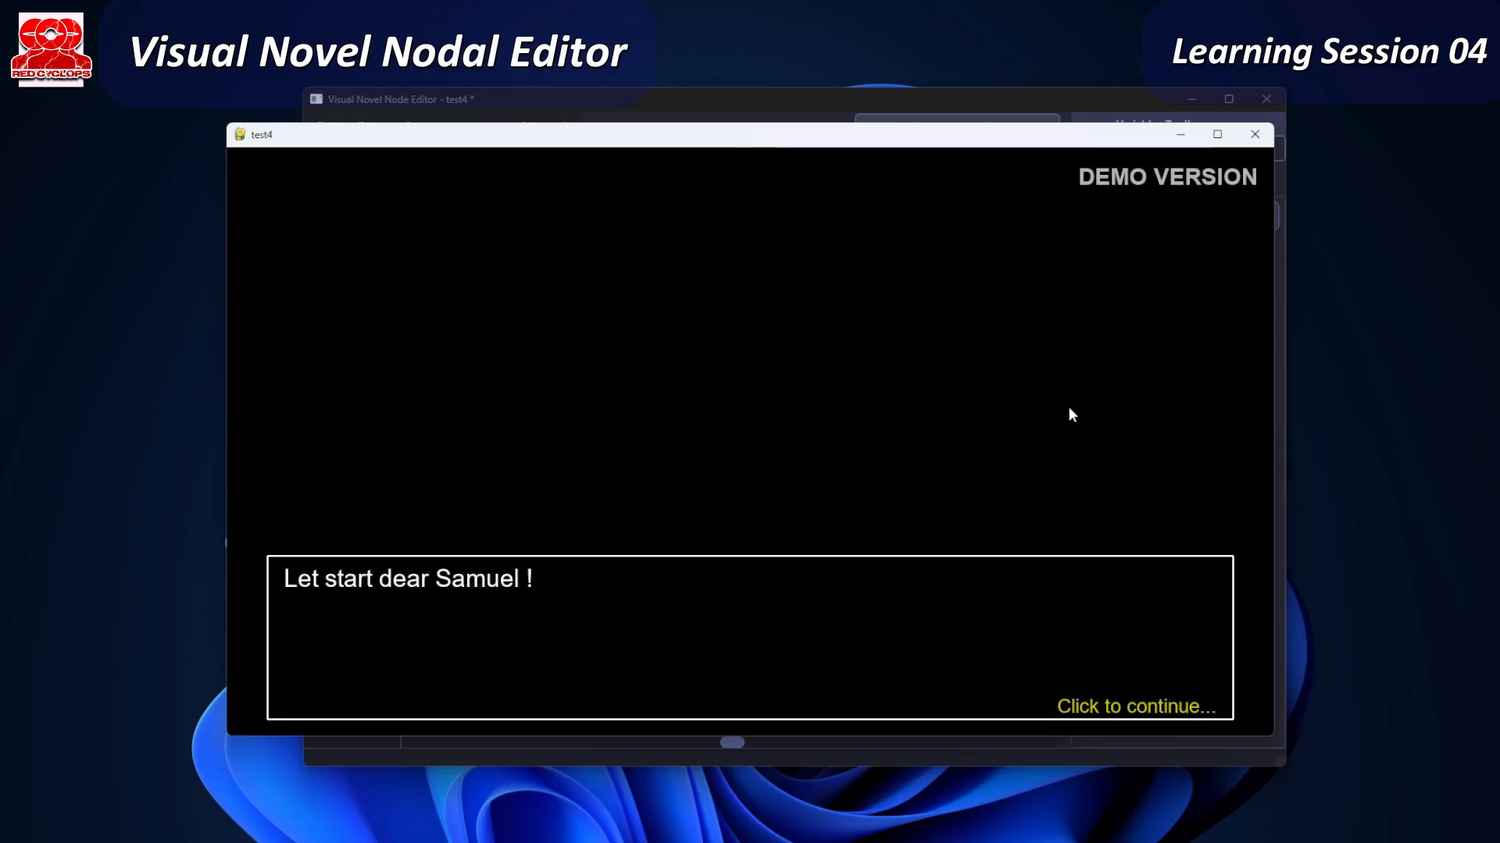
click(1038, 528)
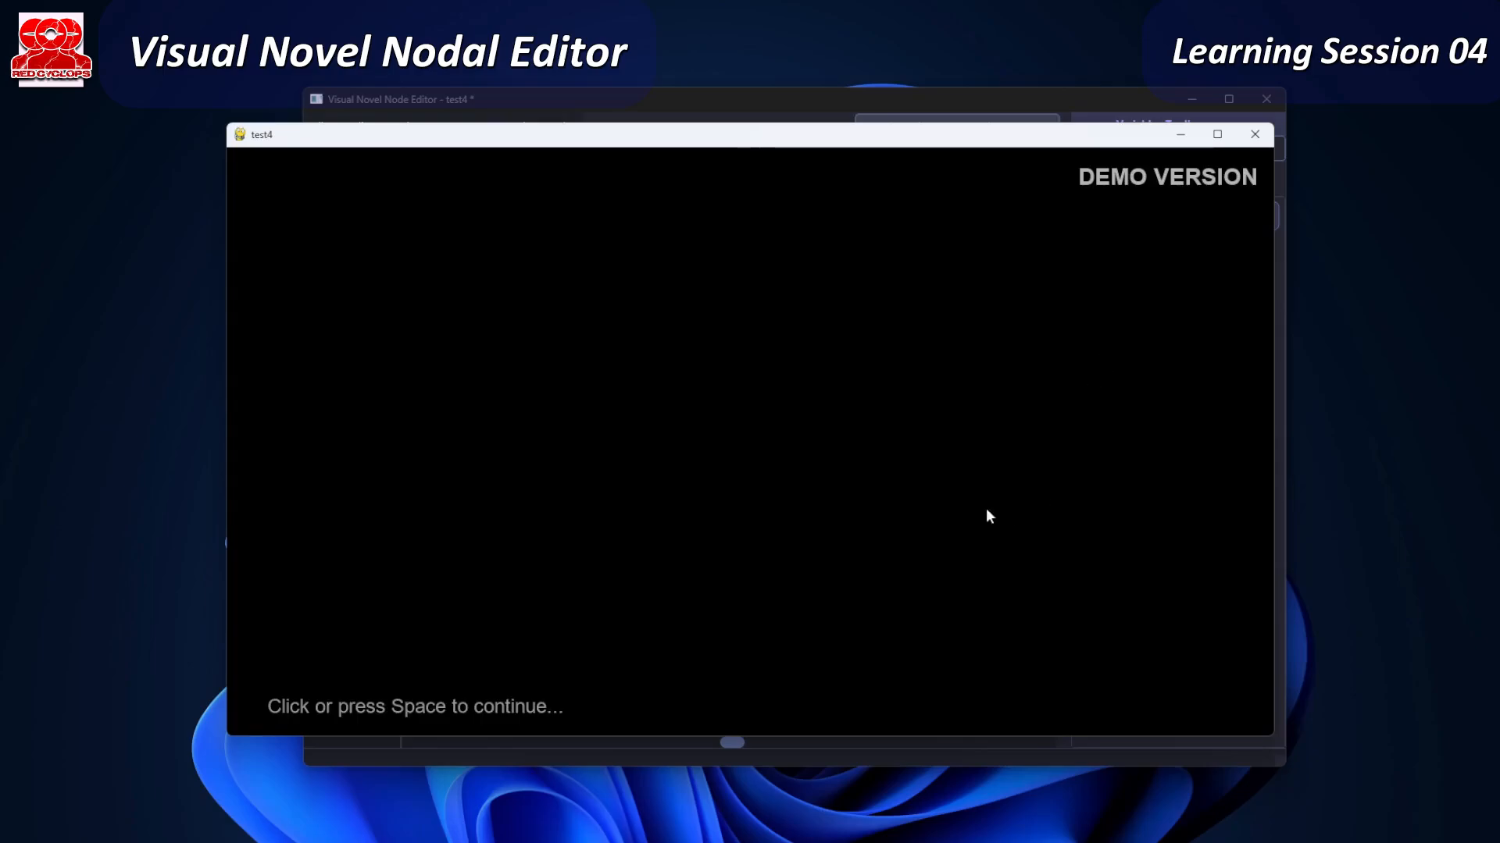
click(926, 501)
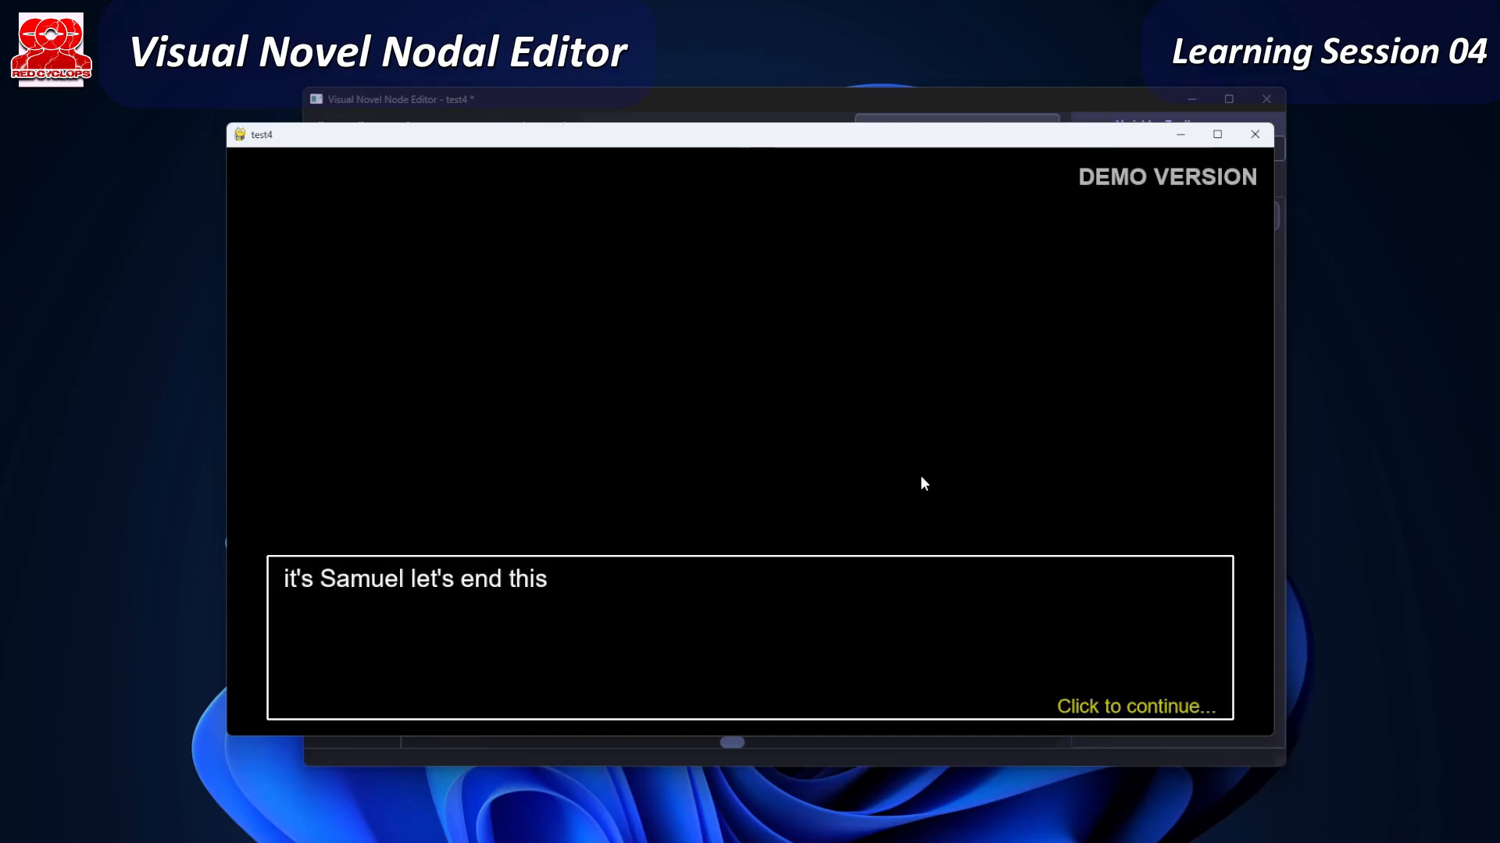
click(910, 474)
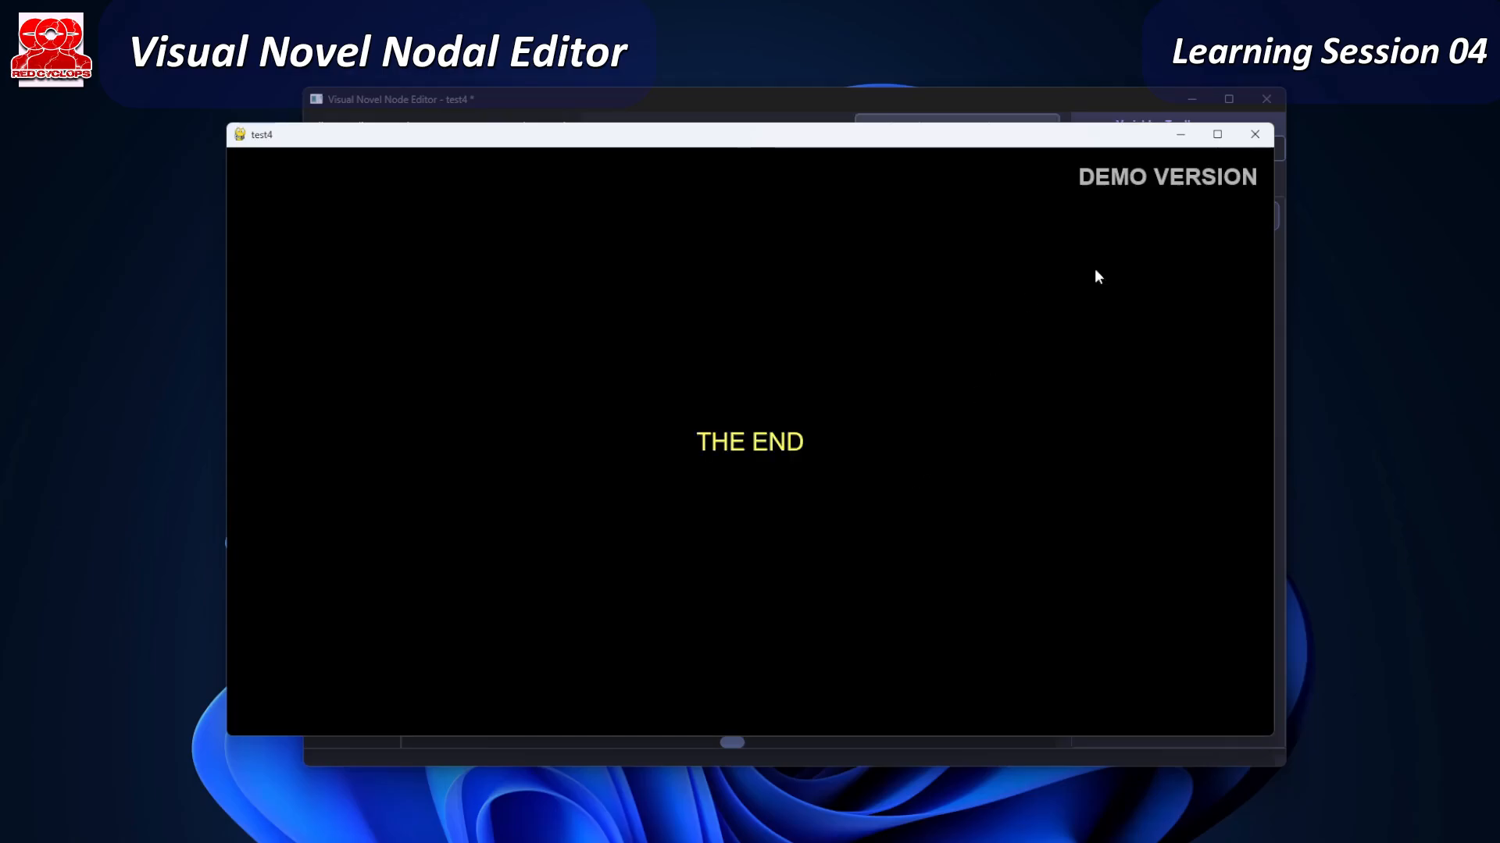
click(1254, 134)
- Check which variables the condition can compare, keep Player Name (Global) and close its properties without saving
click(720, 499)
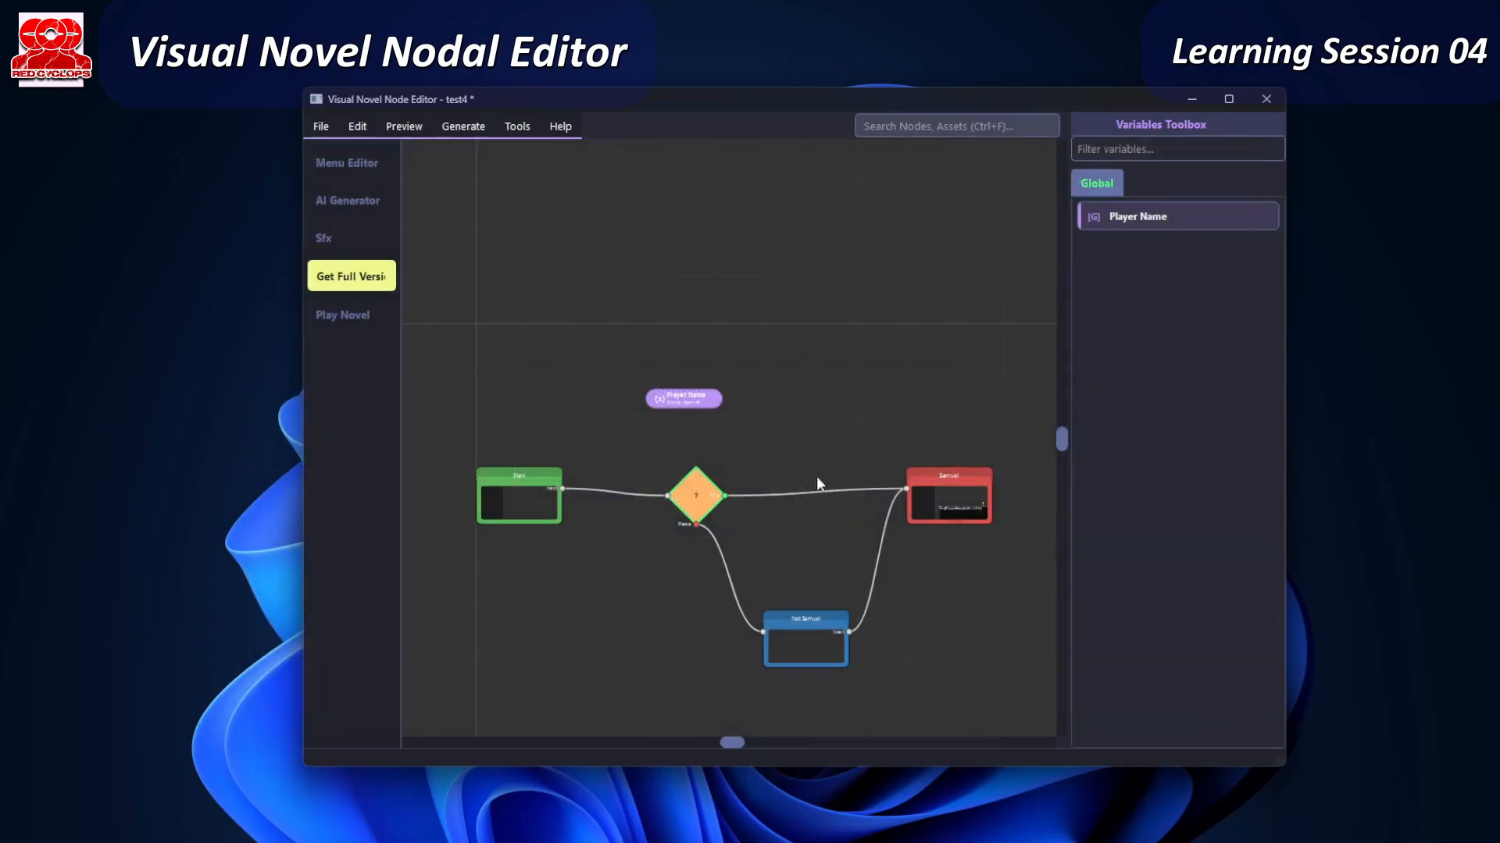
double_click(702, 500)
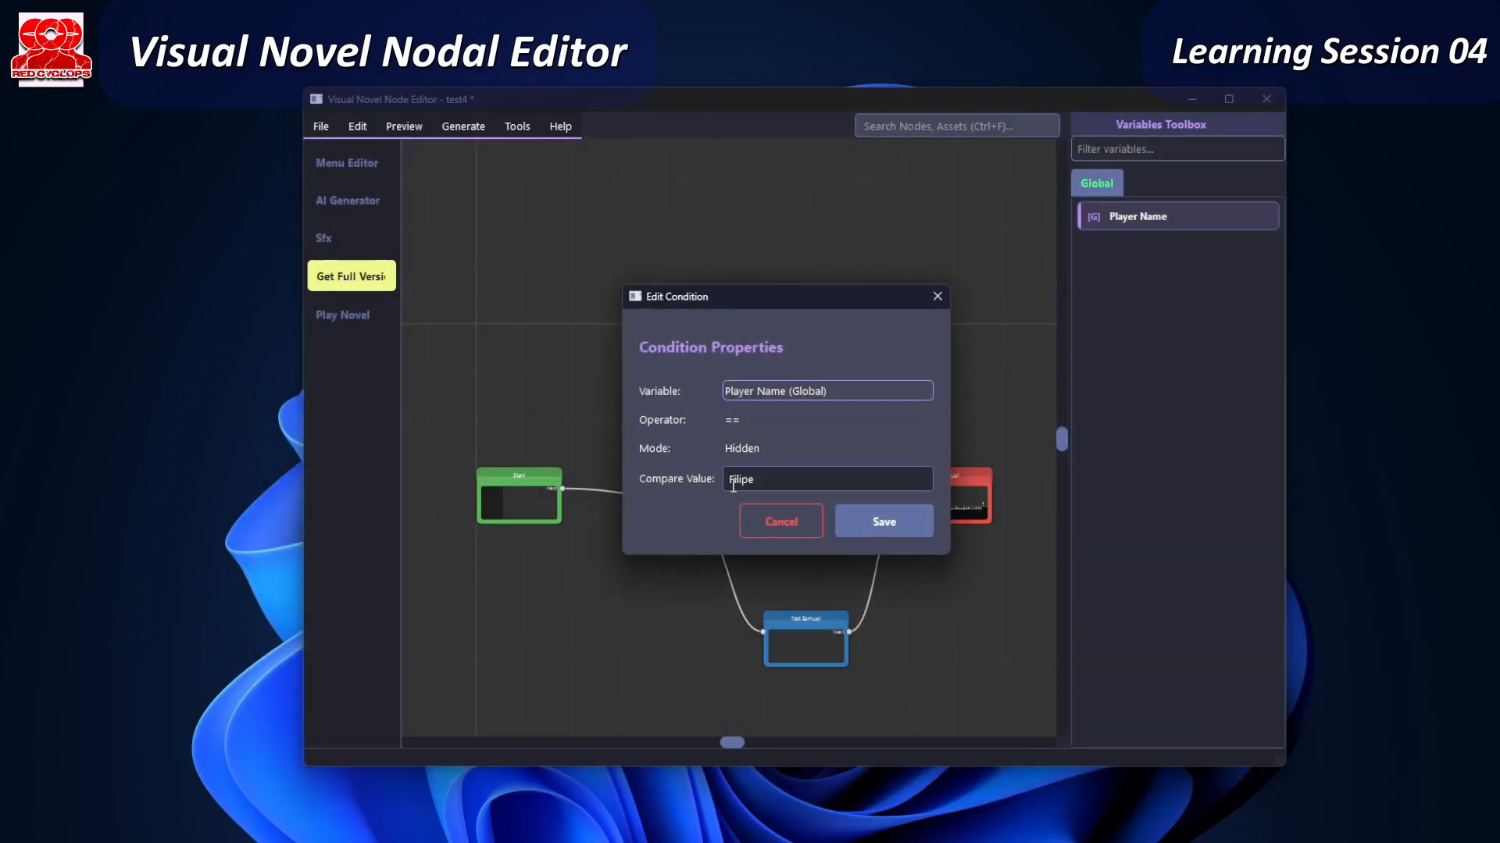
click(774, 396)
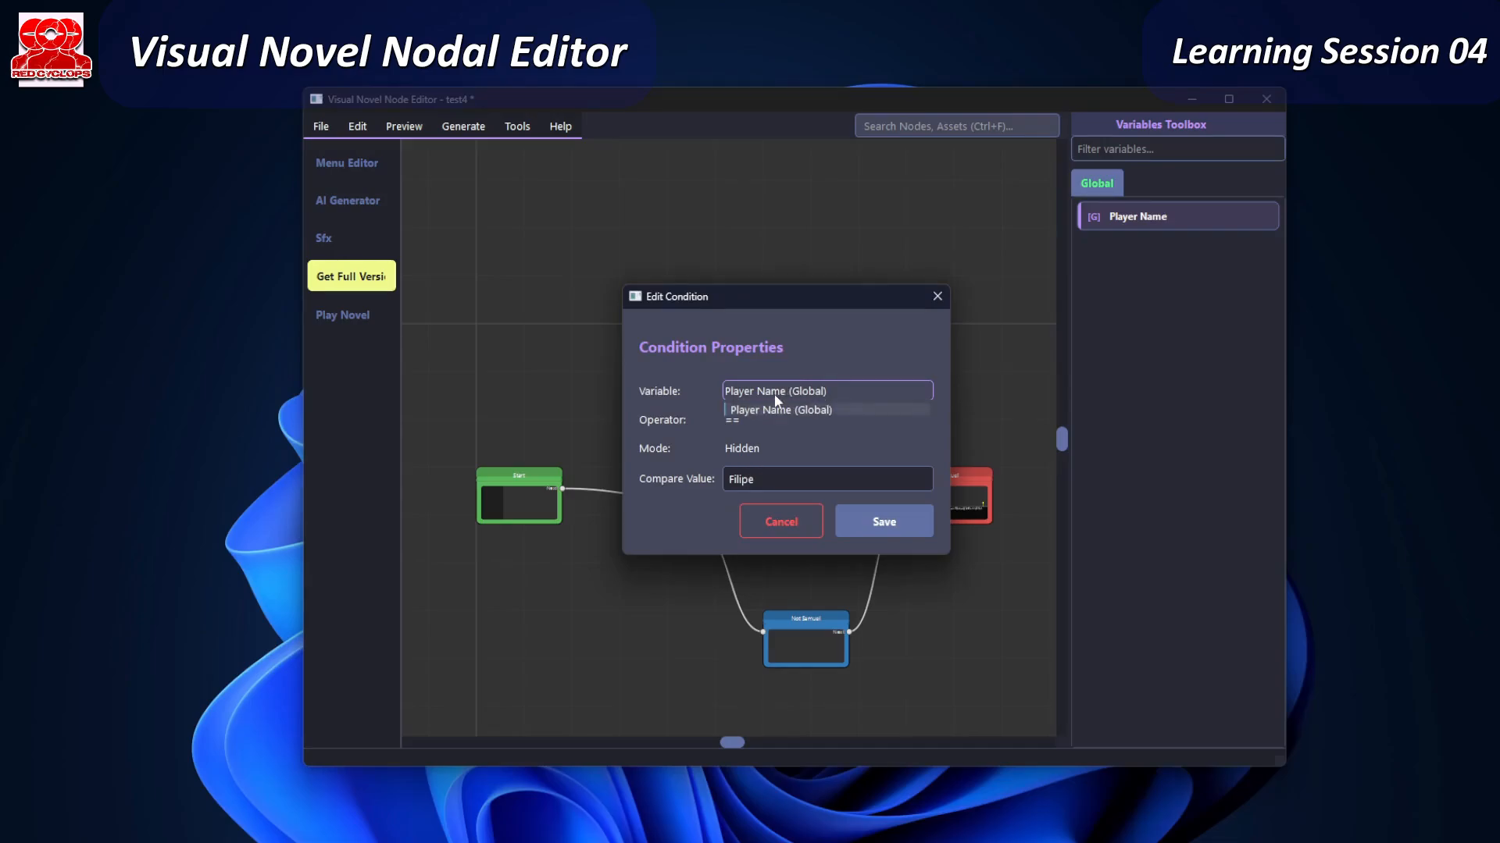
click(781, 410)
click(936, 295)
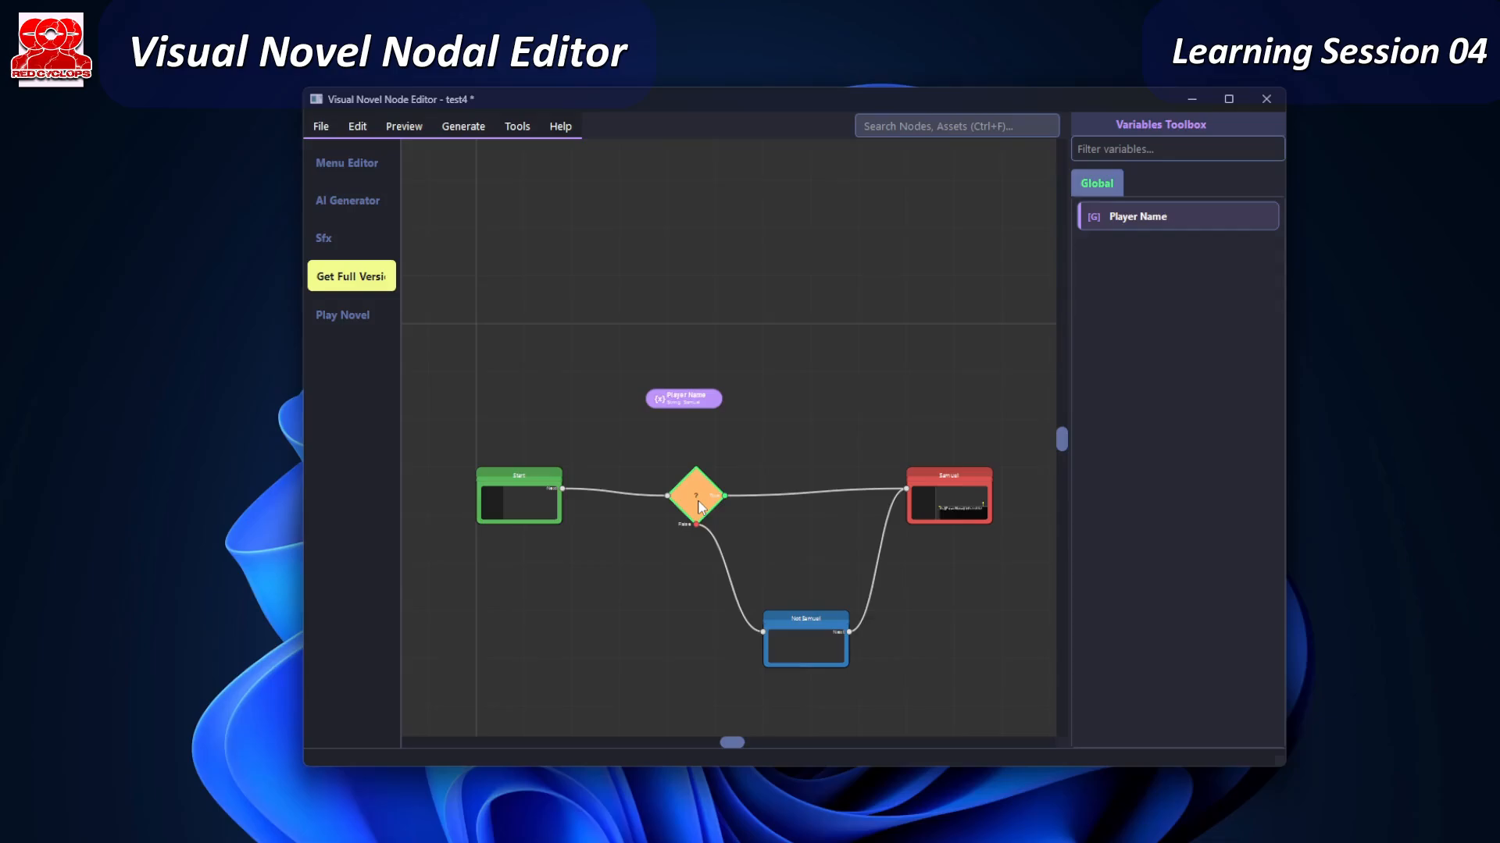
- Examine the Player Name variable node and compare it with the condition's properties, cancelling without changes
click(703, 405)
scroll(705, 406, up, 5)
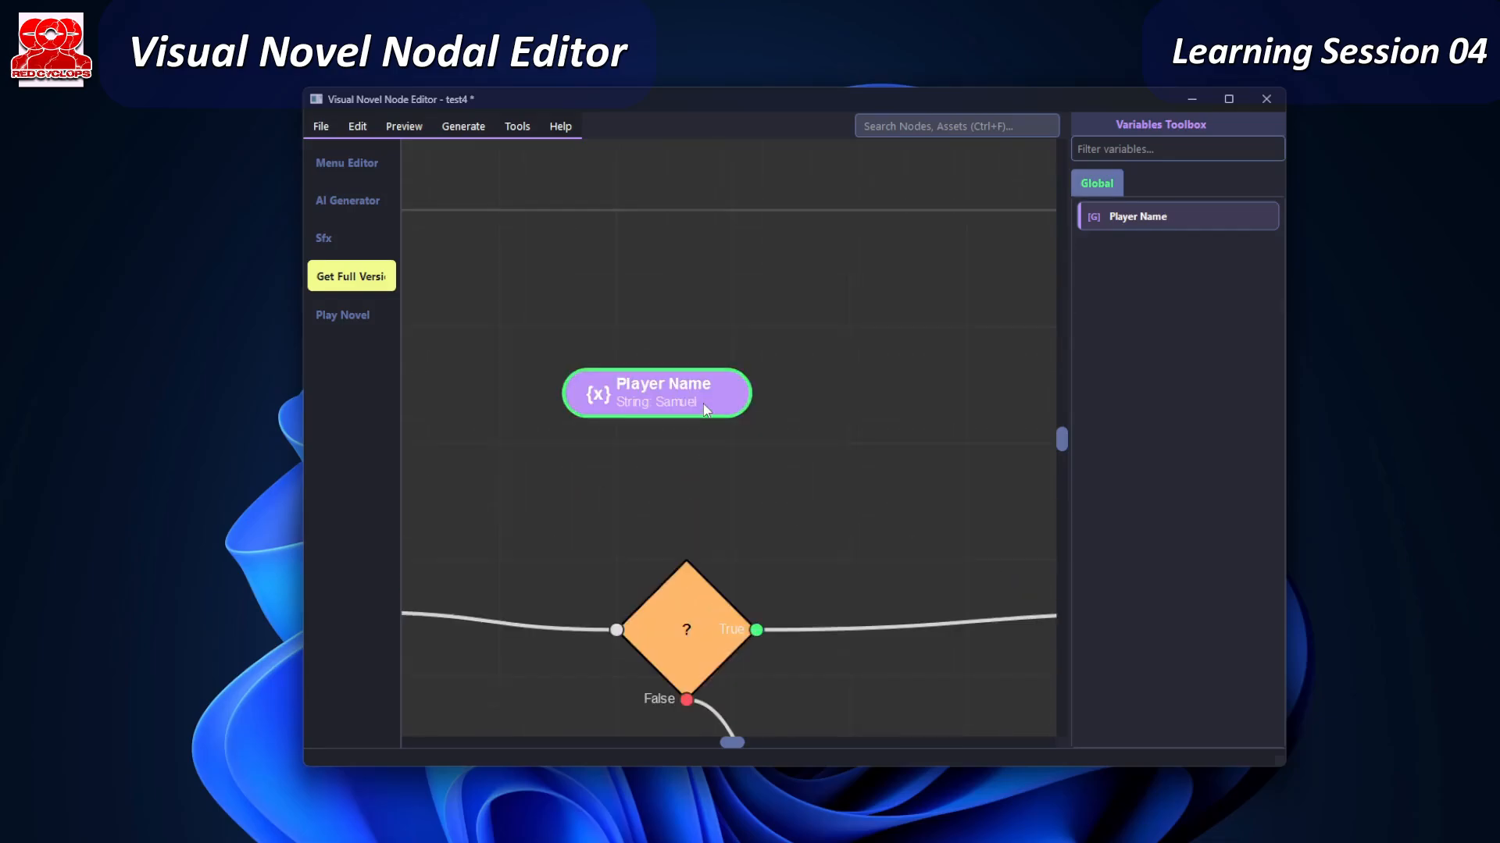
scroll(704, 408, down, 2)
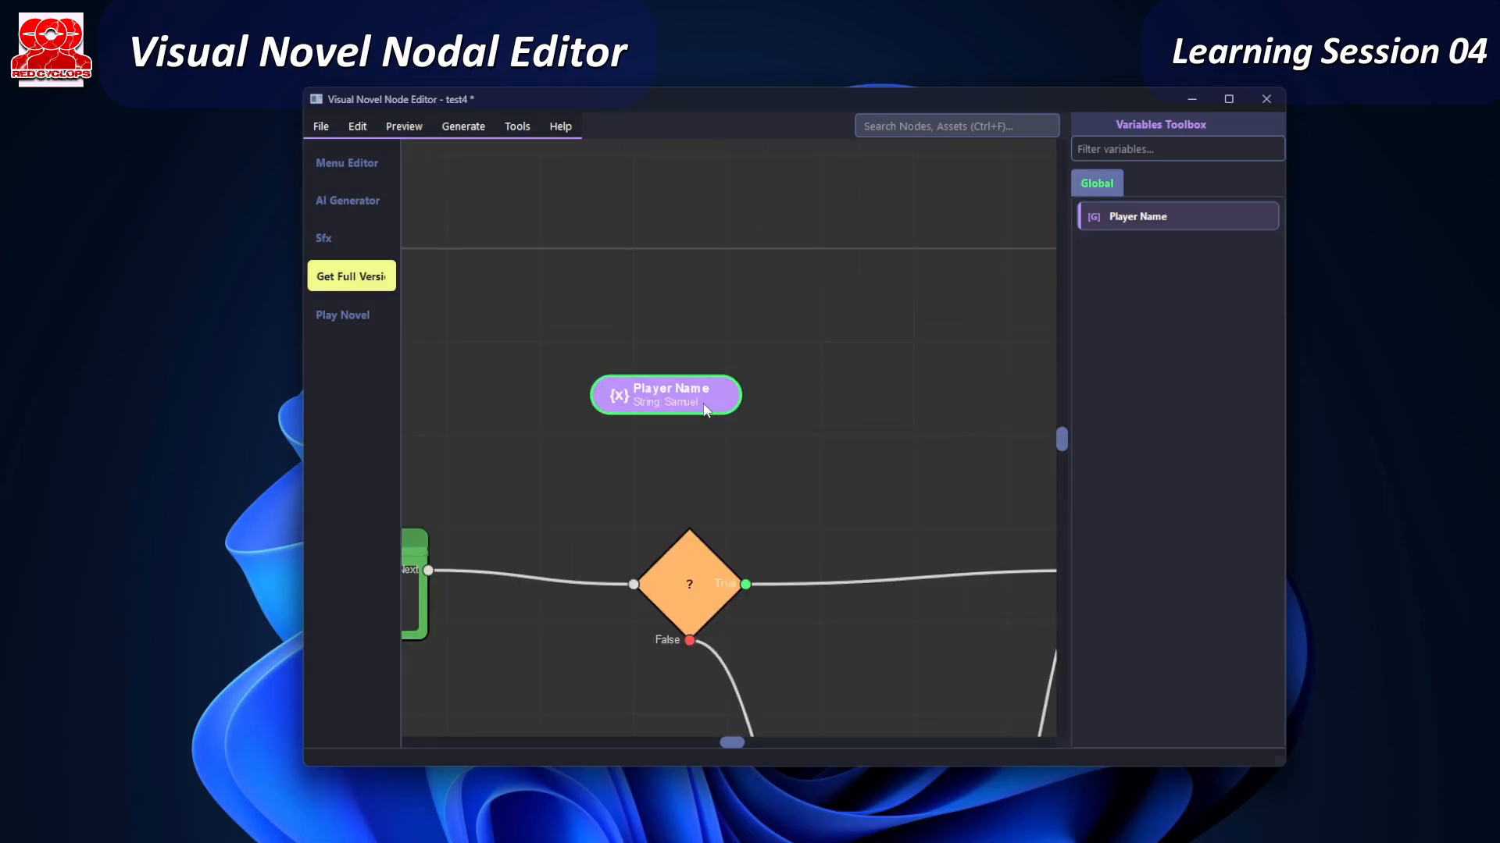
click(688, 584)
scroll(689, 585, down, 4)
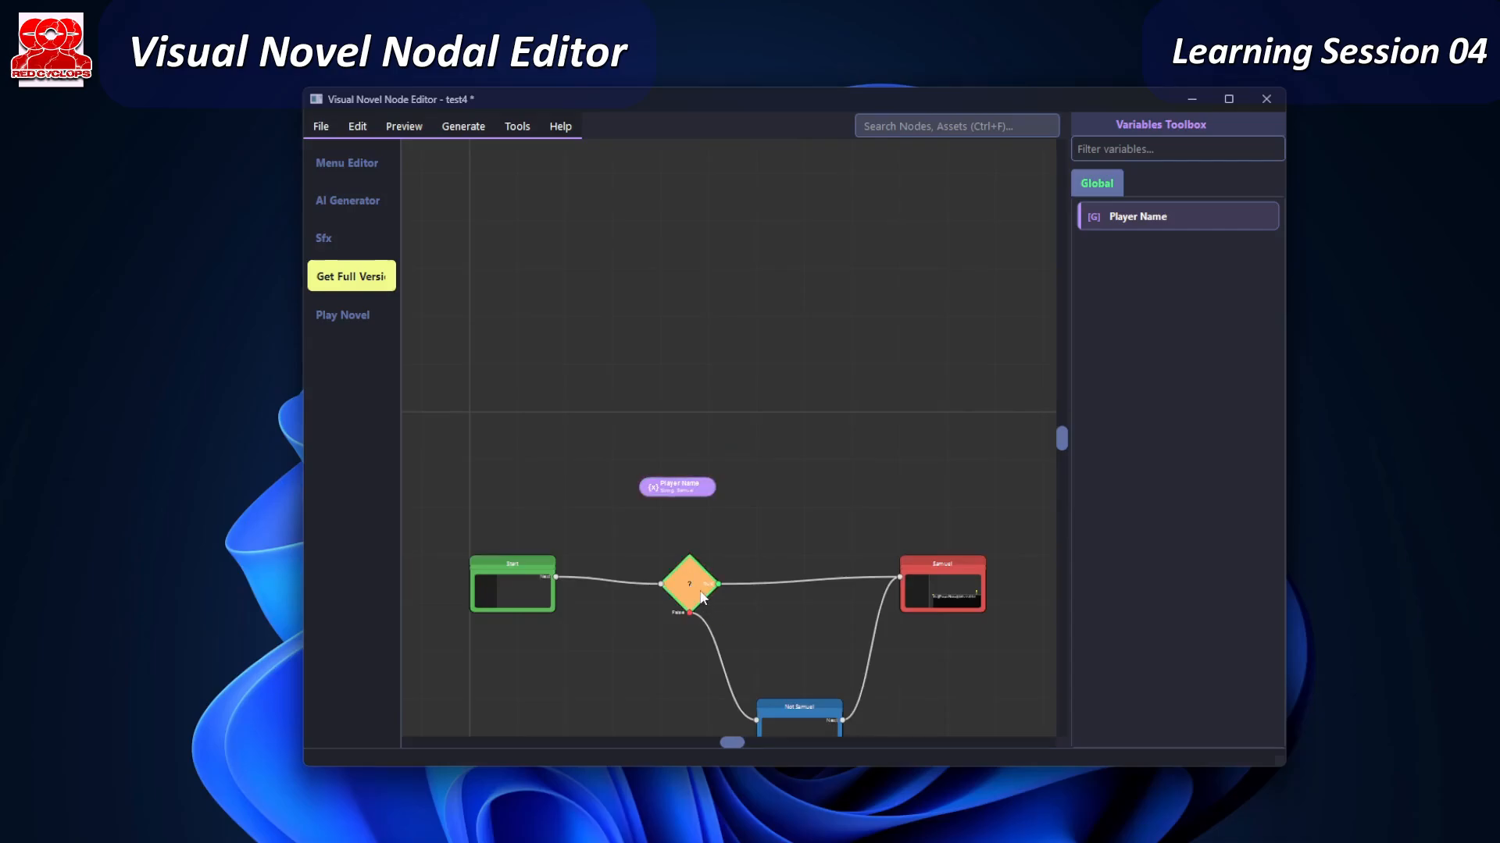
double_click(701, 597)
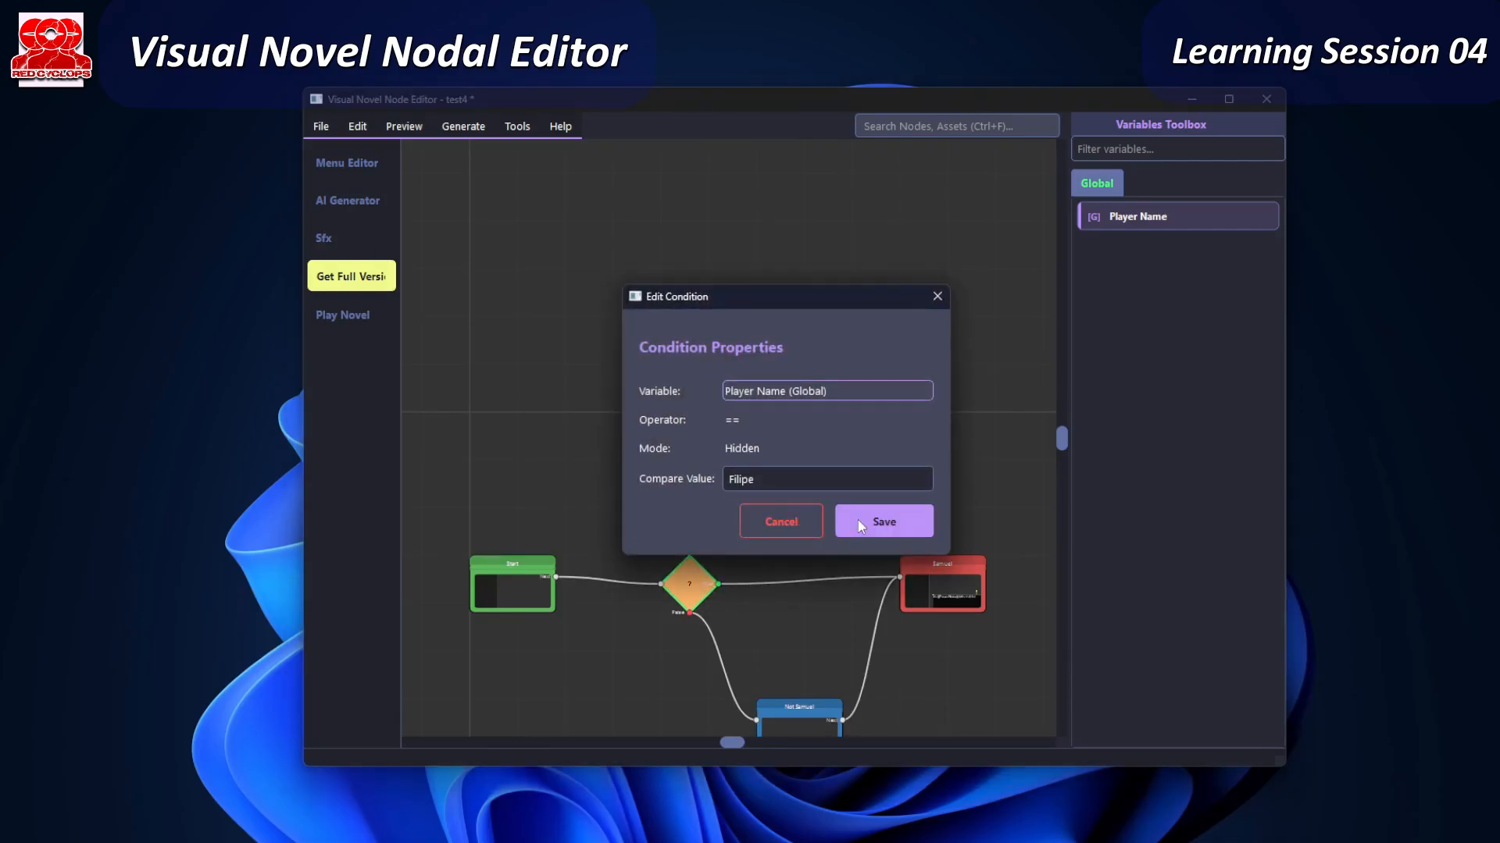
click(796, 523)
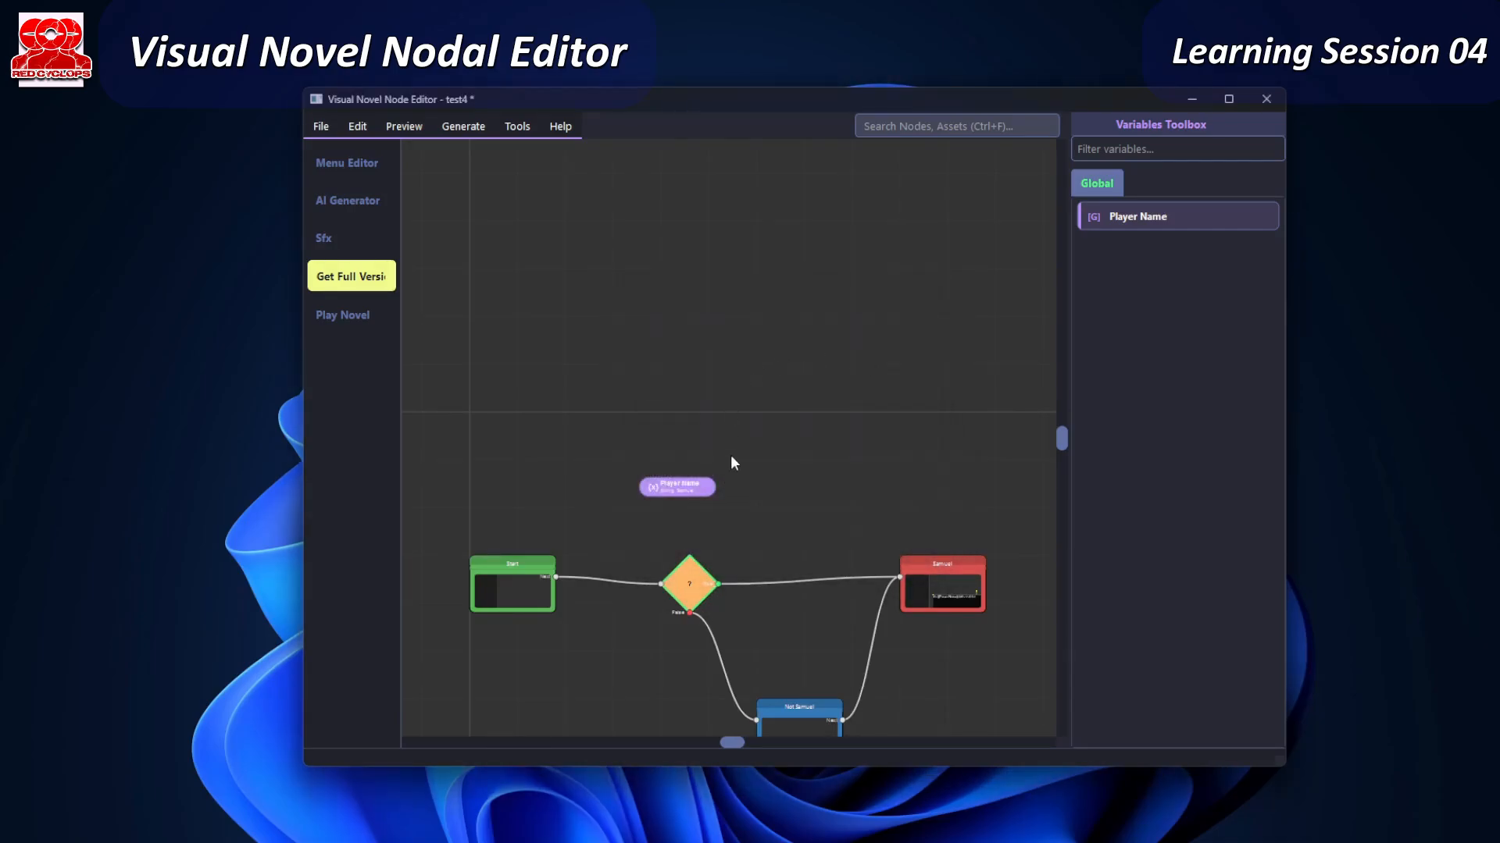
- Open the Start node and spread its User Input Action and Text Action farther apart in the sequence
middle_drag(734, 462, 778, 356)
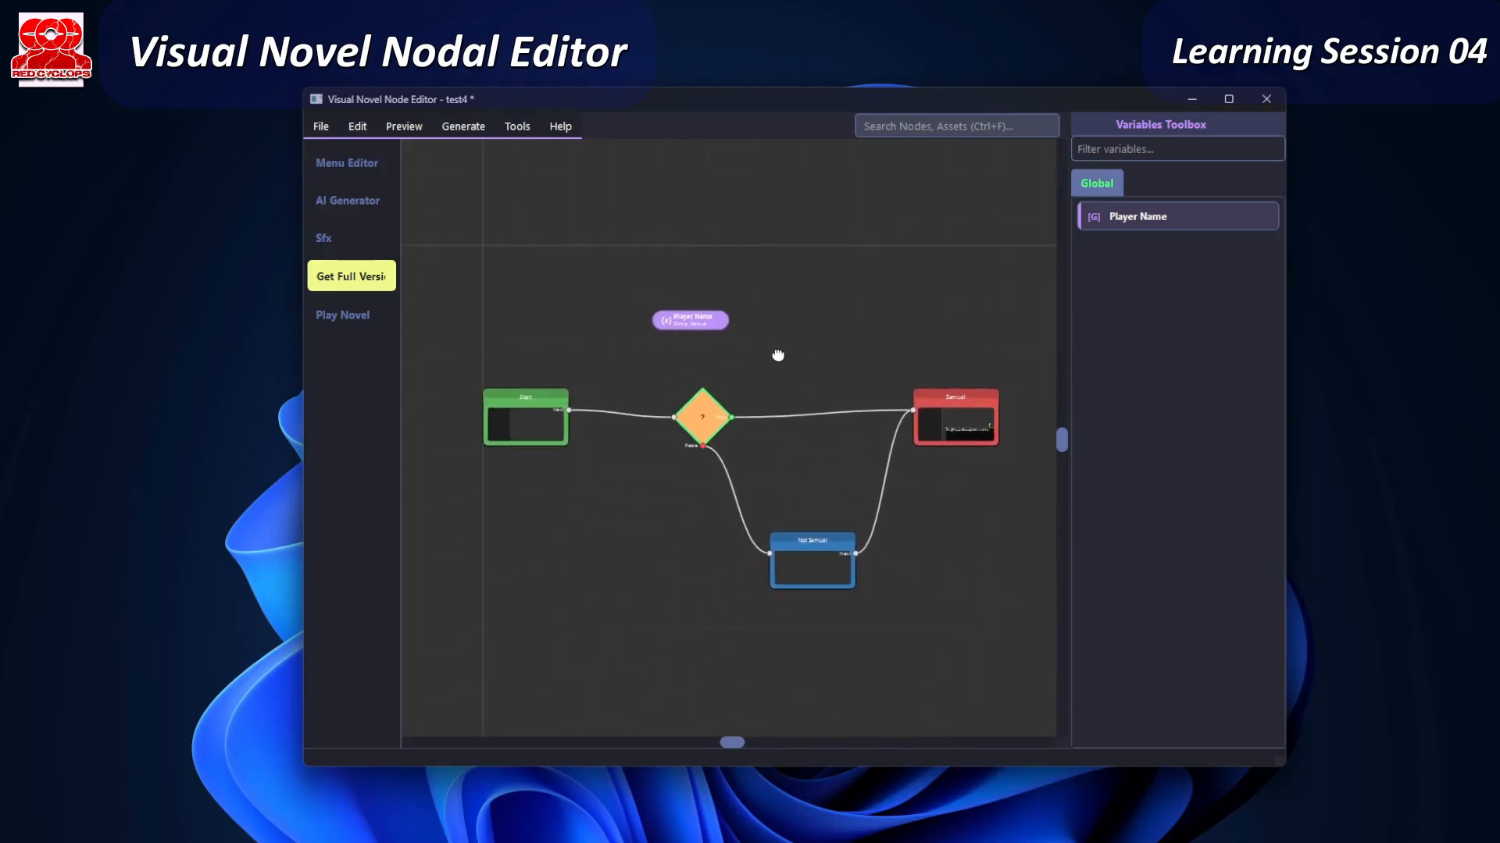
click(512, 425)
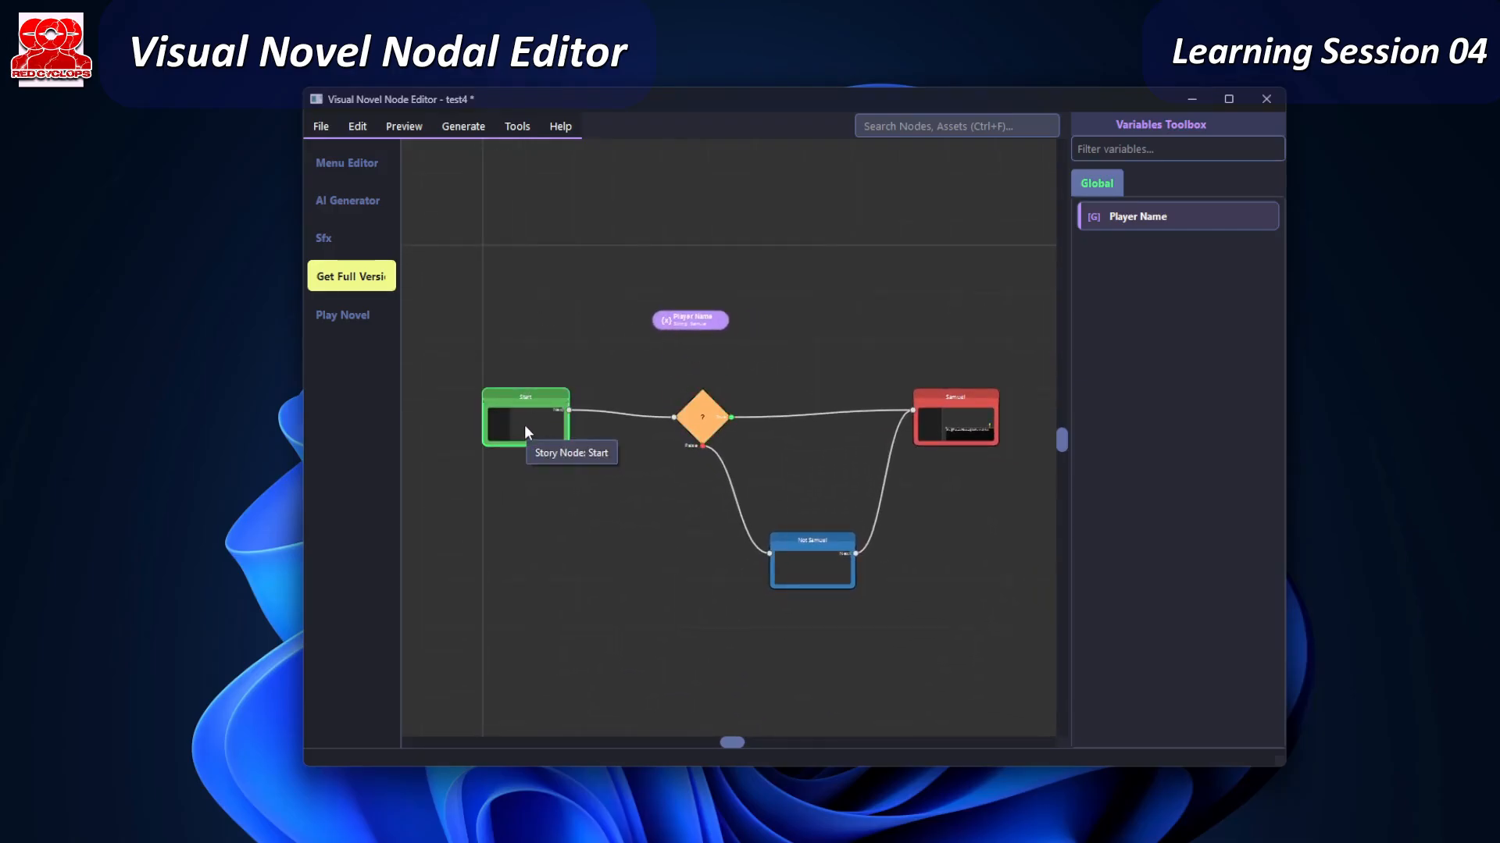
double_click(523, 424)
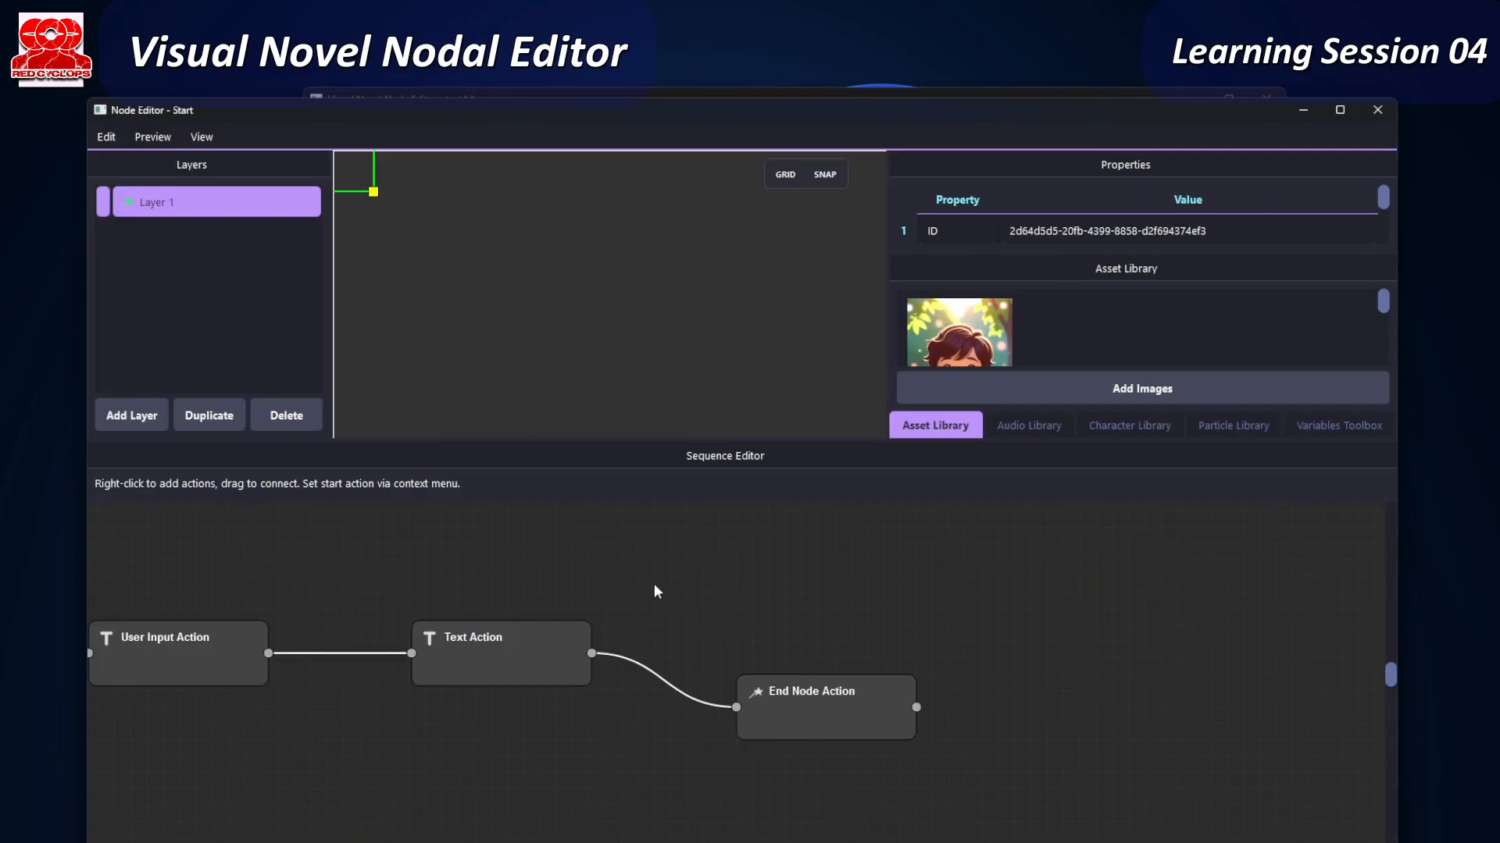
middle_drag(489, 562, 832, 598)
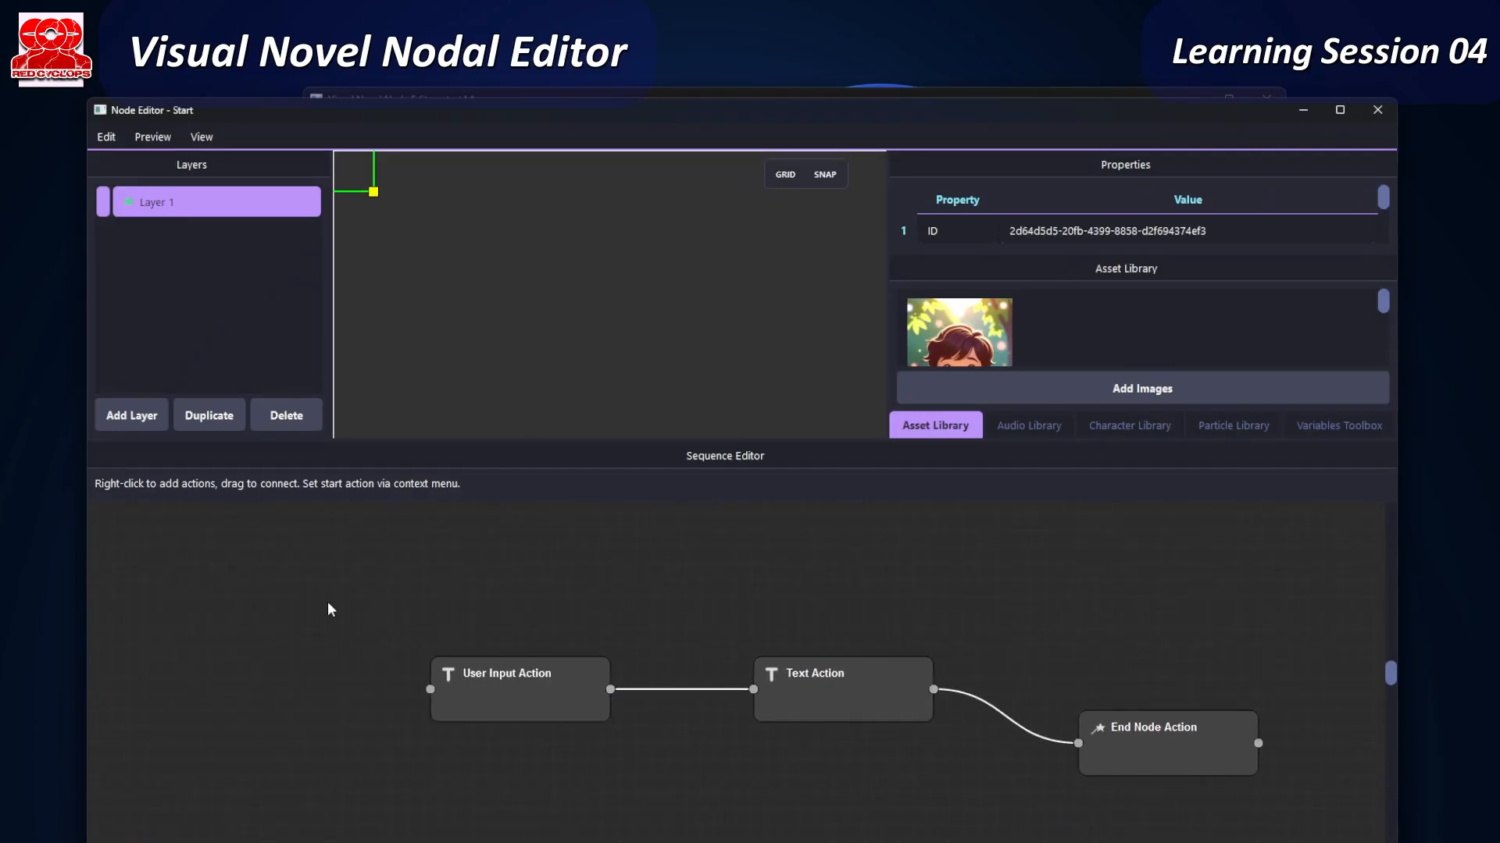
drag(517, 706, 367, 636)
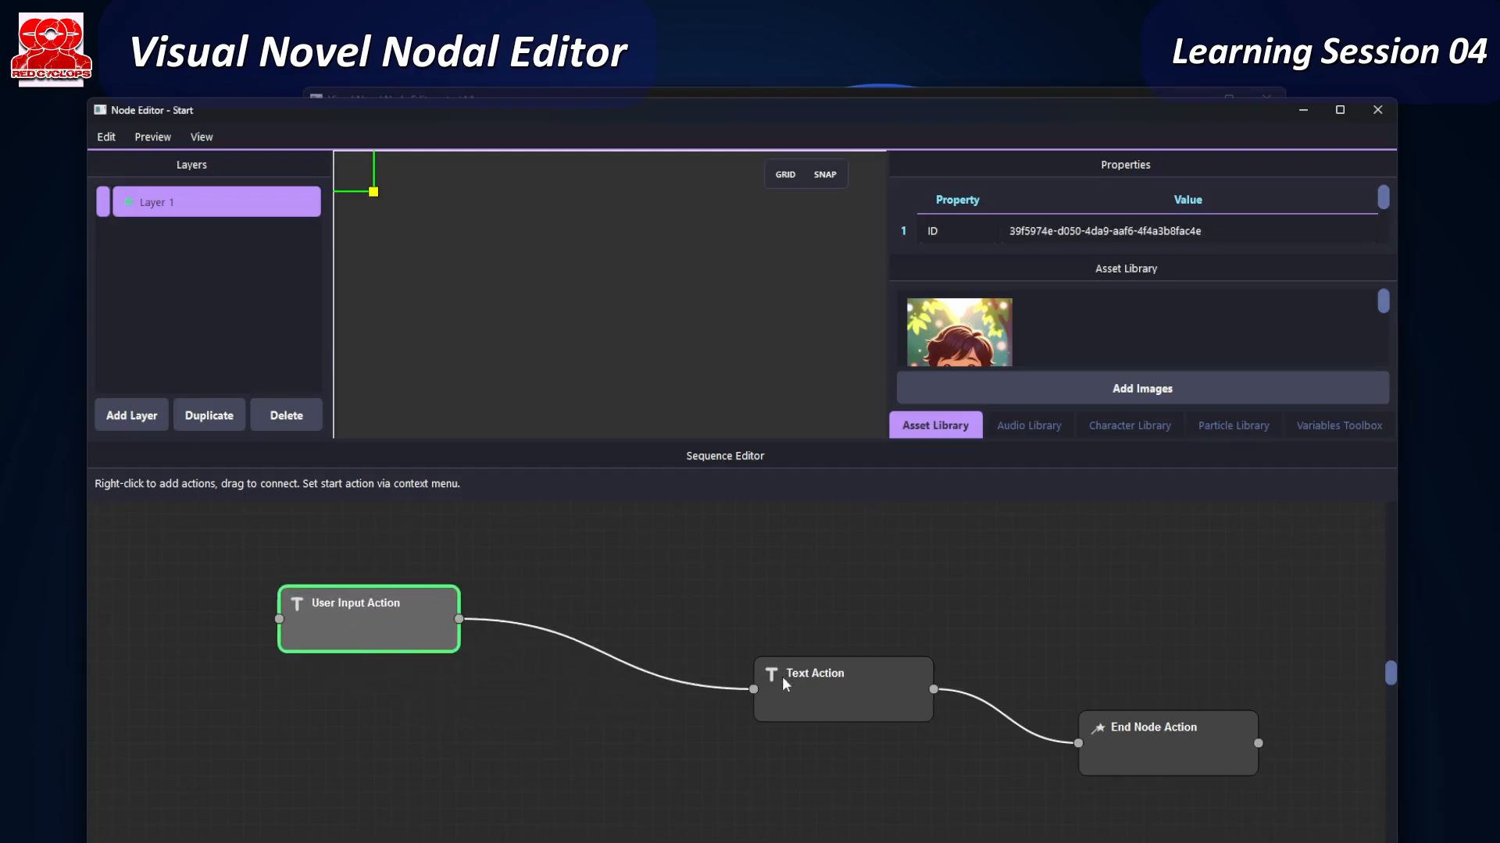
drag(817, 690, 771, 647)
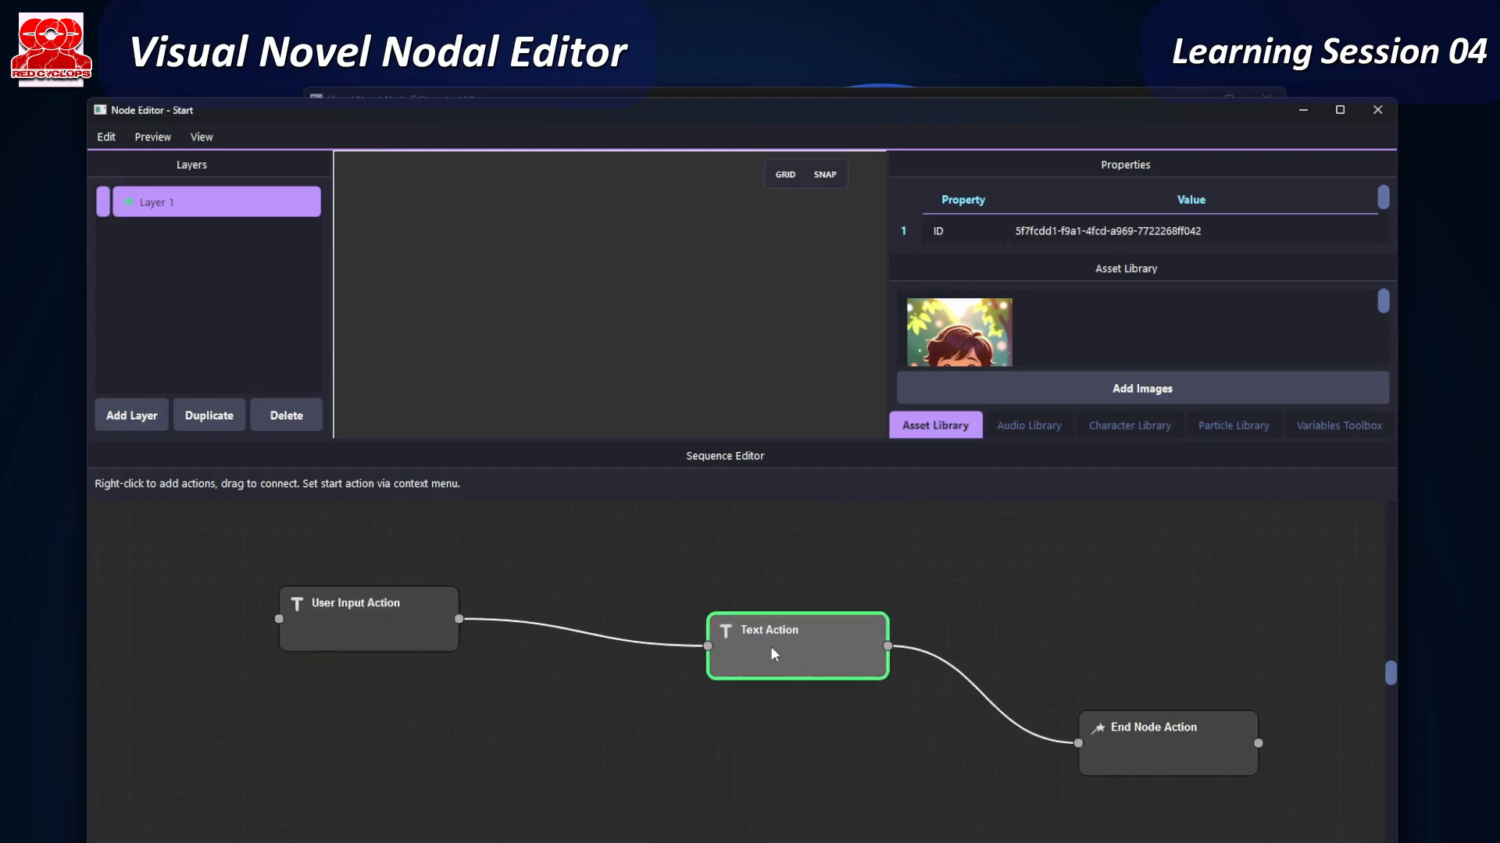
- Create a String node variable in the Start node's sequence, name it node_carisma and set its initial value to 0
right_click(720, 522)
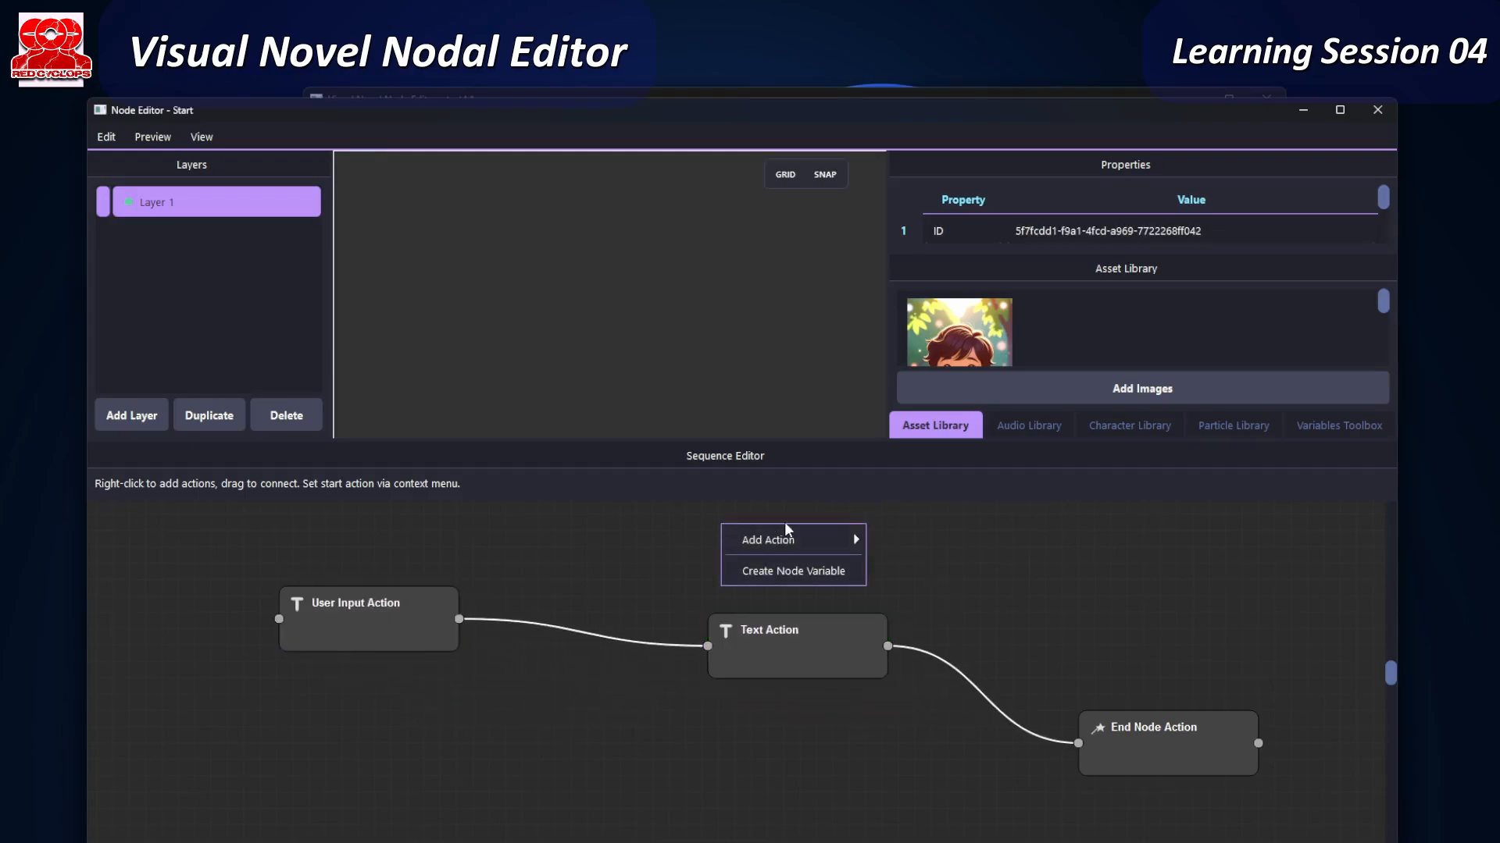
click(781, 577)
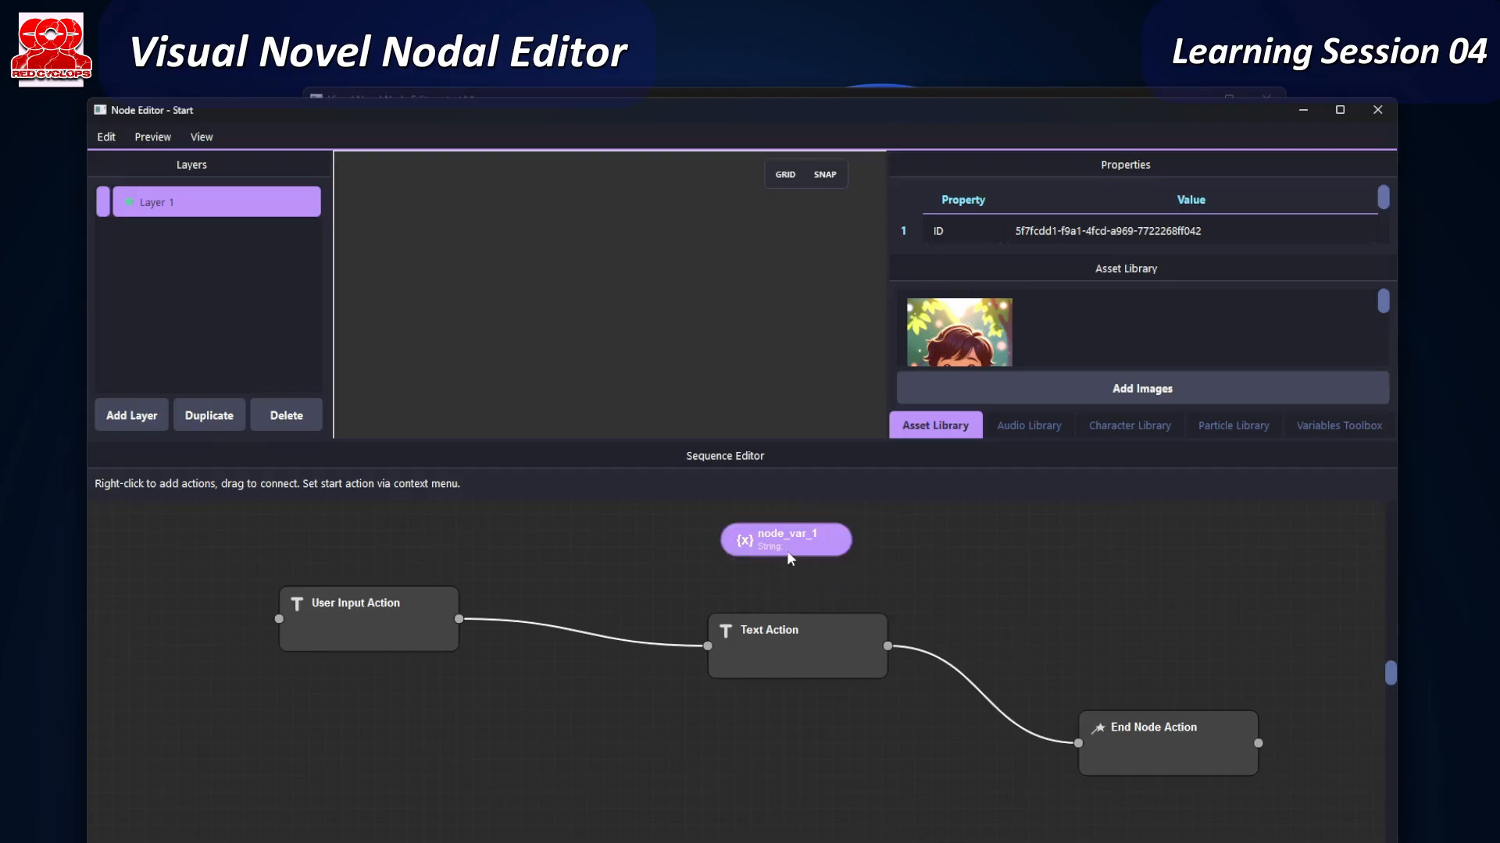
double_click(761, 547)
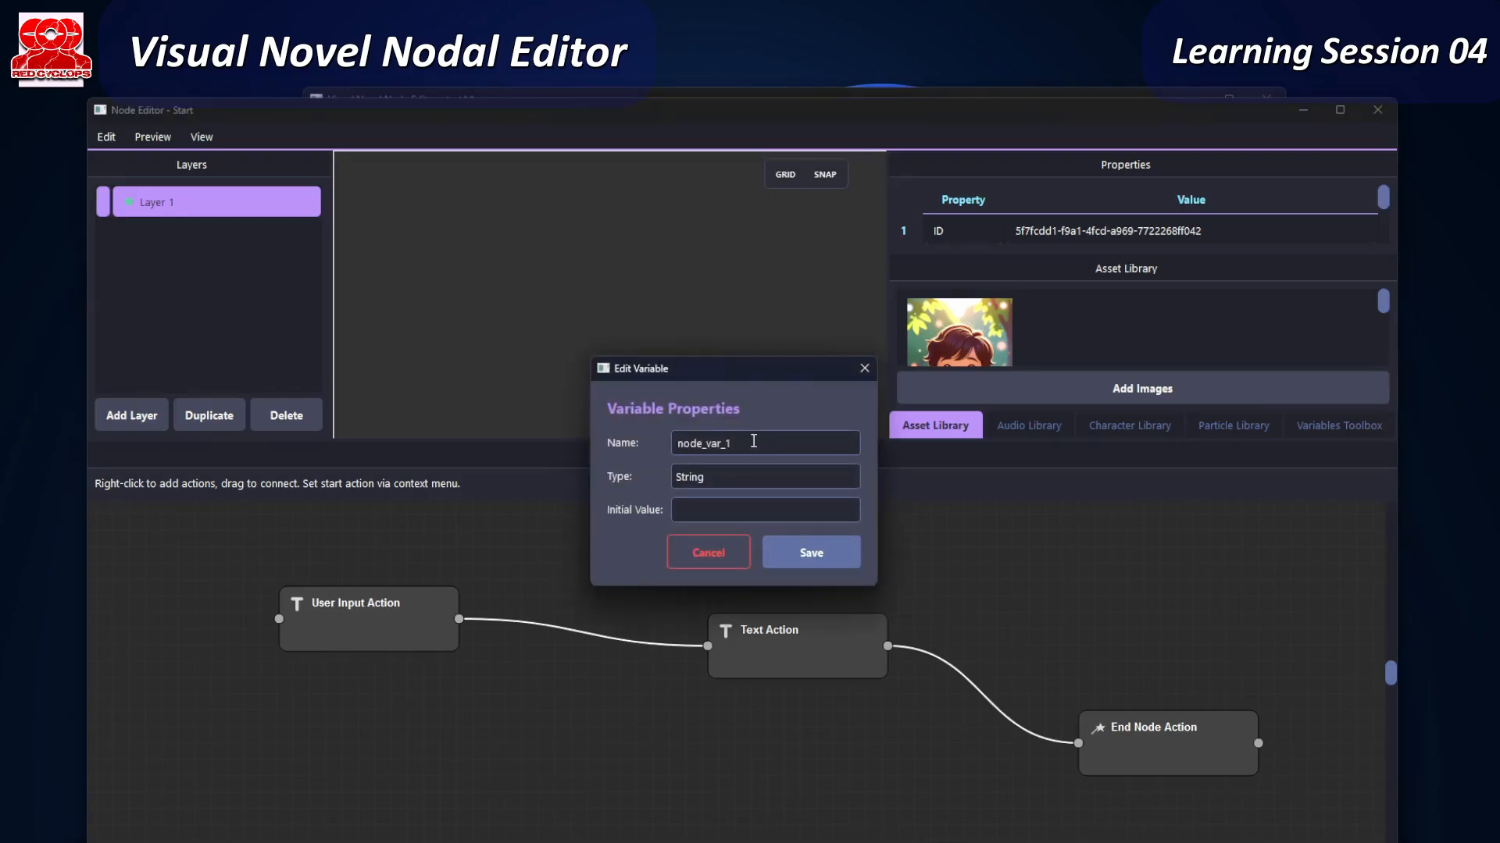
drag(706, 443, 734, 442)
text(carisma)
click(733, 507)
text(0)
click(781, 544)
- Shift the node_carisma variable slightly toward the User Input Action and inspect it in the sequence
drag(755, 545, 714, 546)
scroll(718, 548, up, 3)
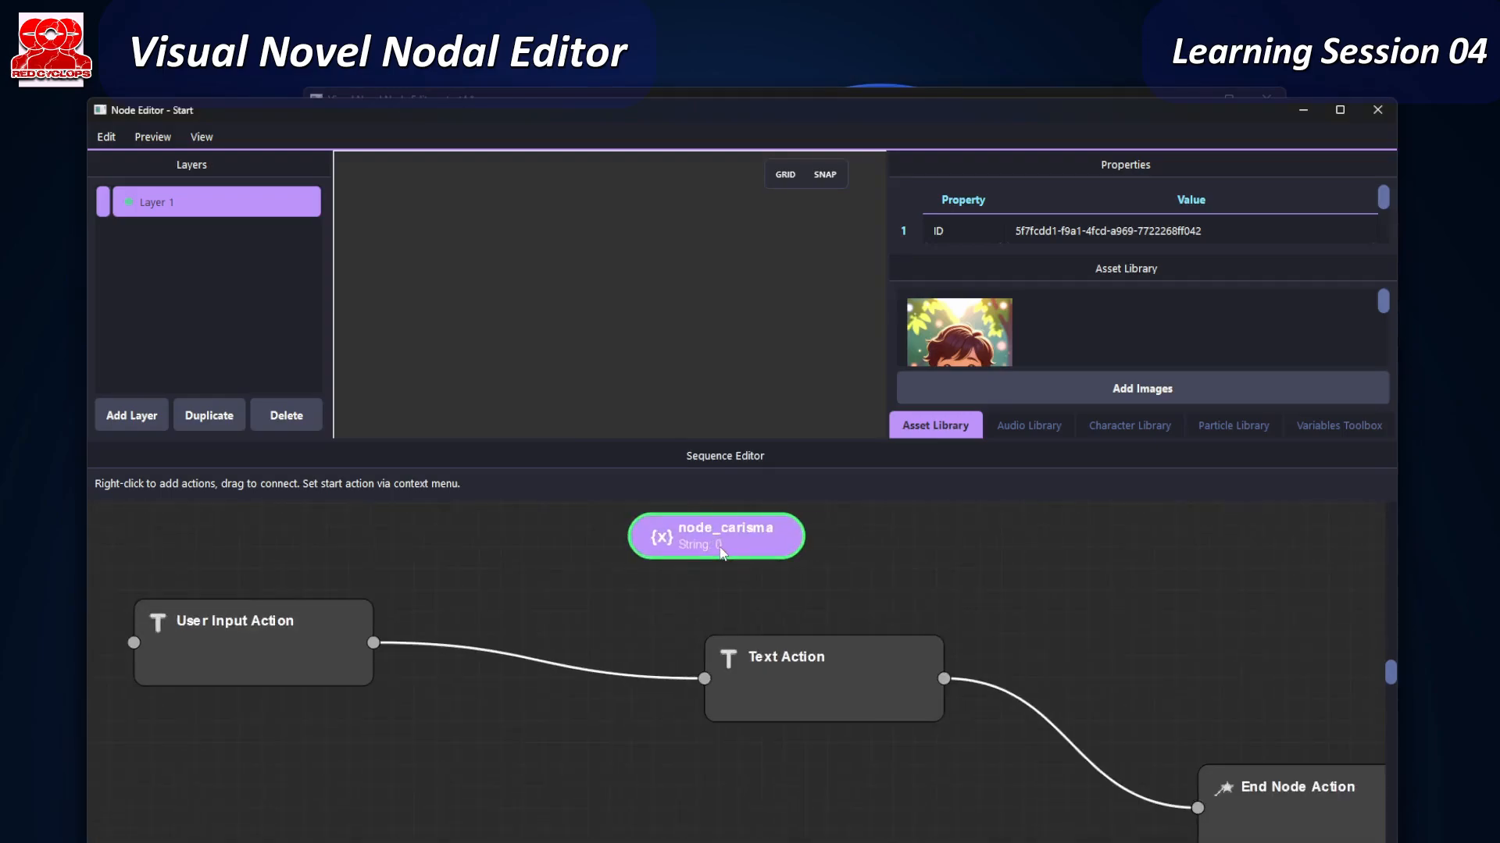
scroll(747, 541, up, 1)
scroll(762, 550, up, 1)
scroll(765, 553, down, 2)
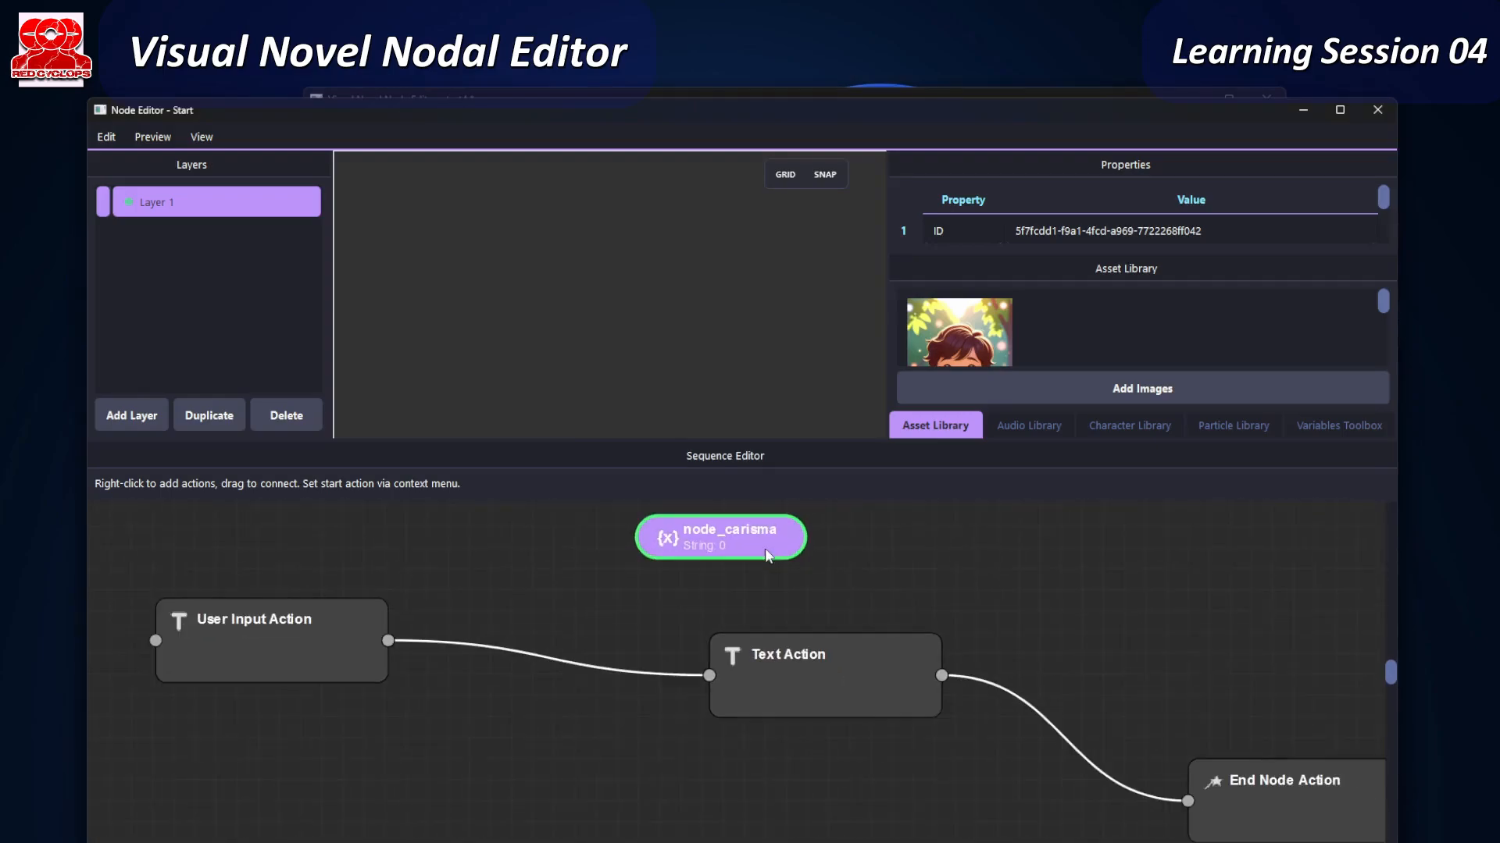
scroll(766, 552, down, 4)
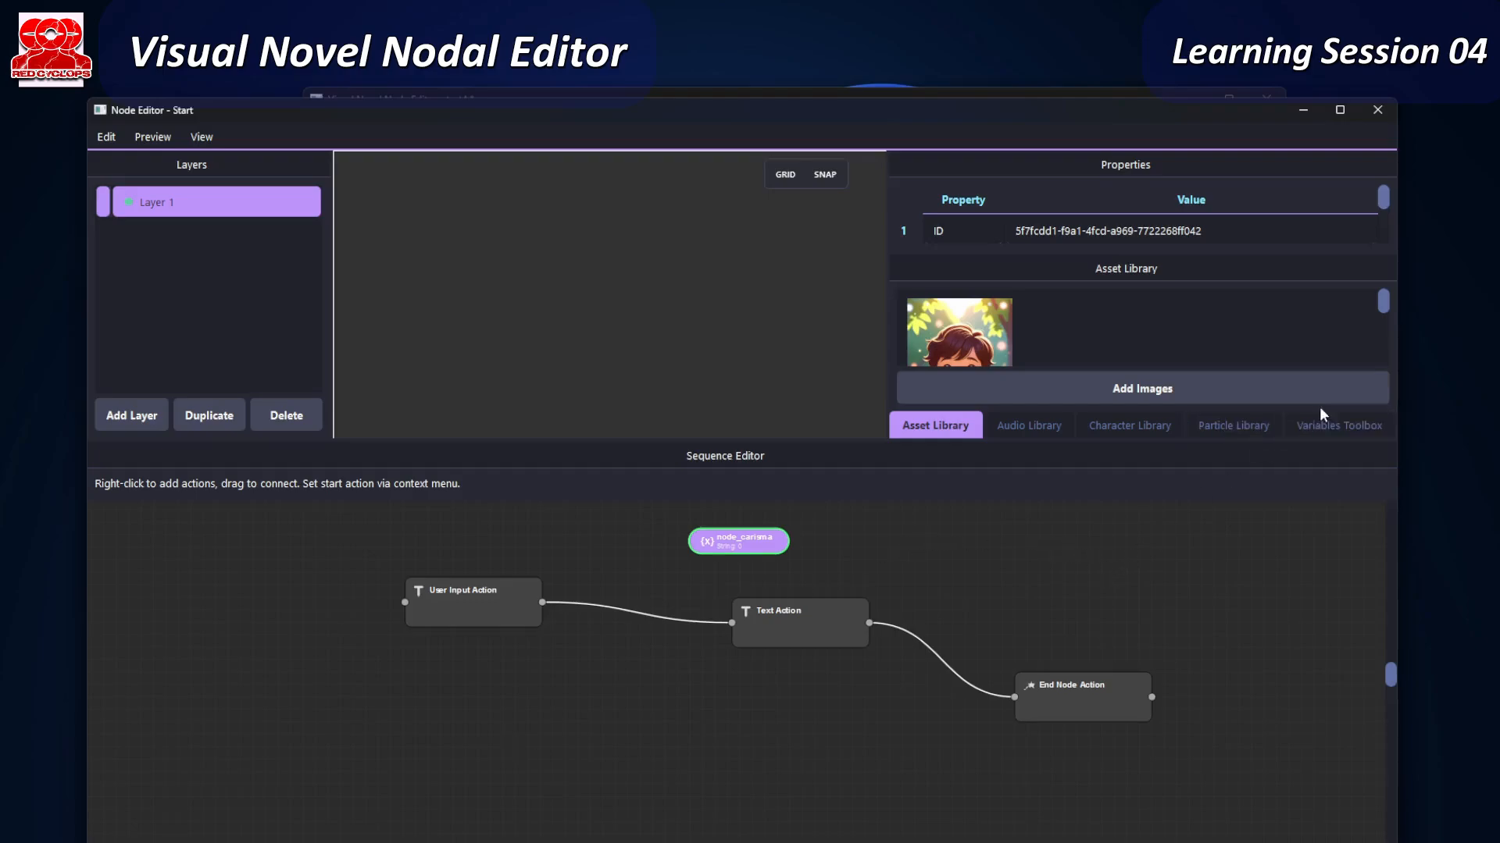
- Show the Variables Toolbox, give it more height and list the global variables
click(1345, 436)
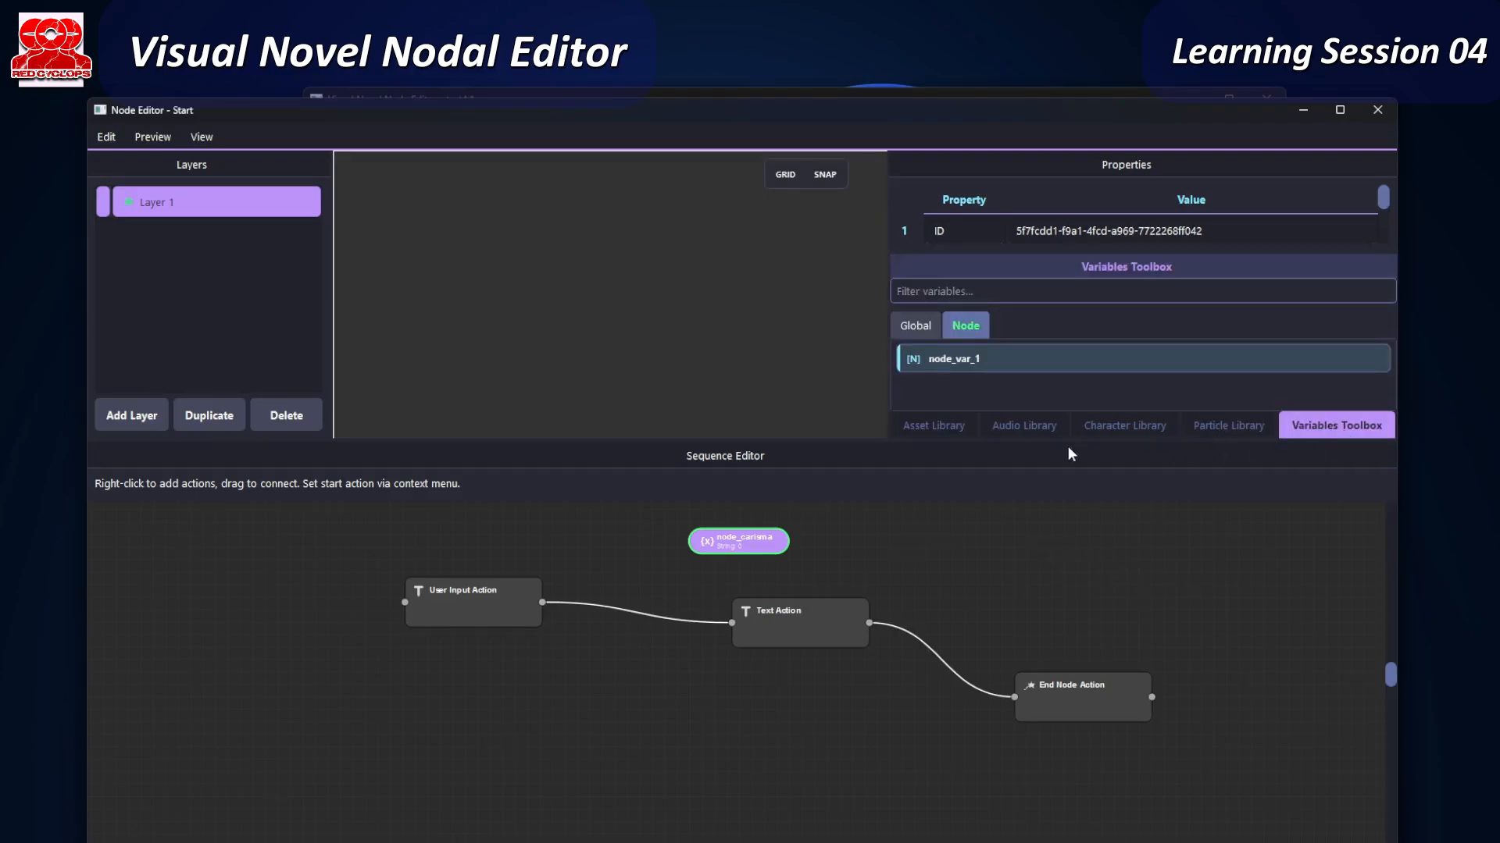
drag(1056, 439, 1057, 520)
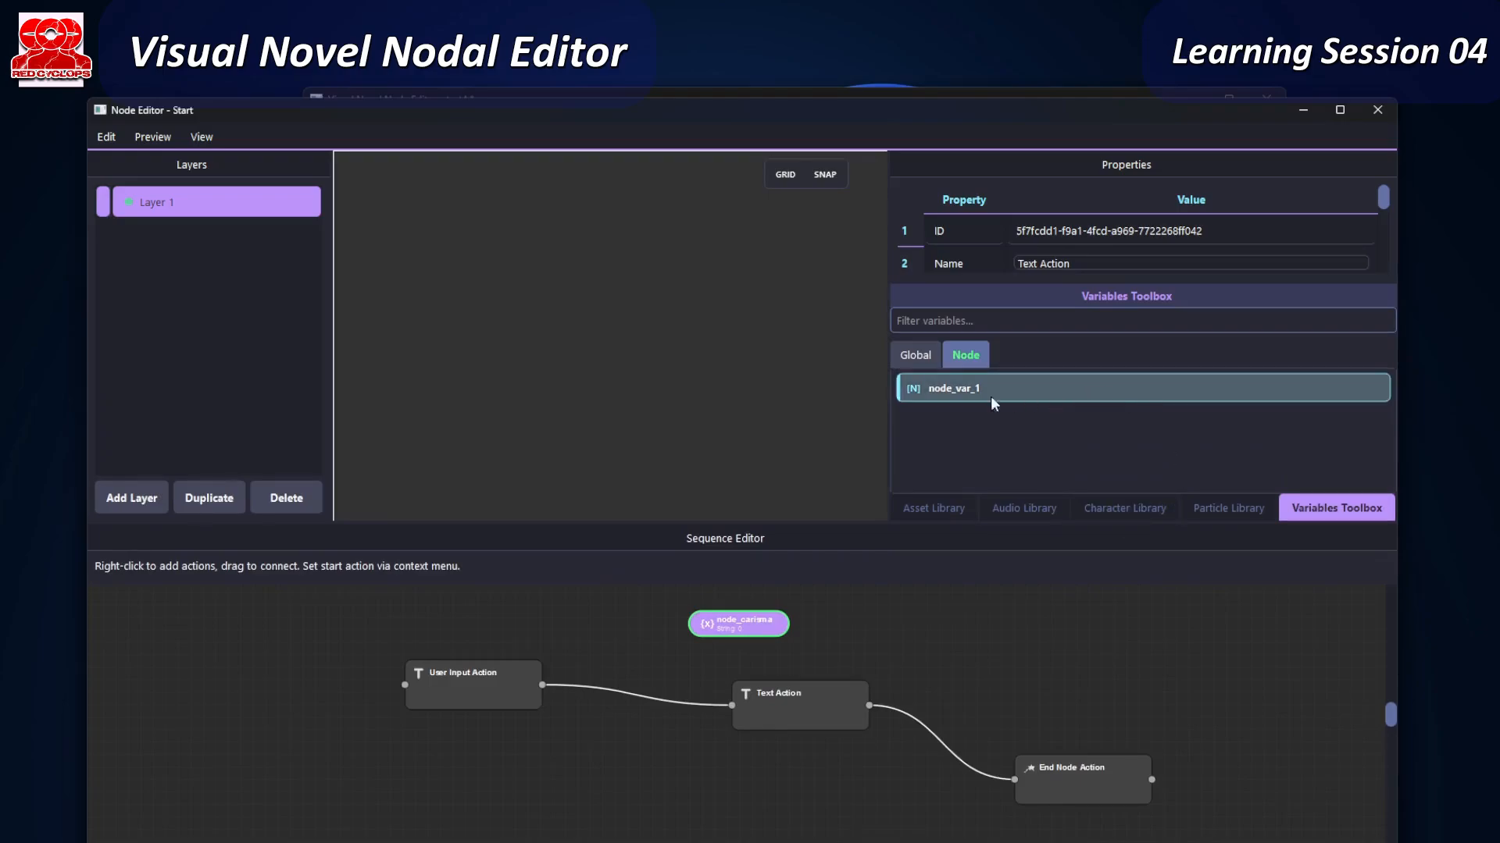
click(920, 356)
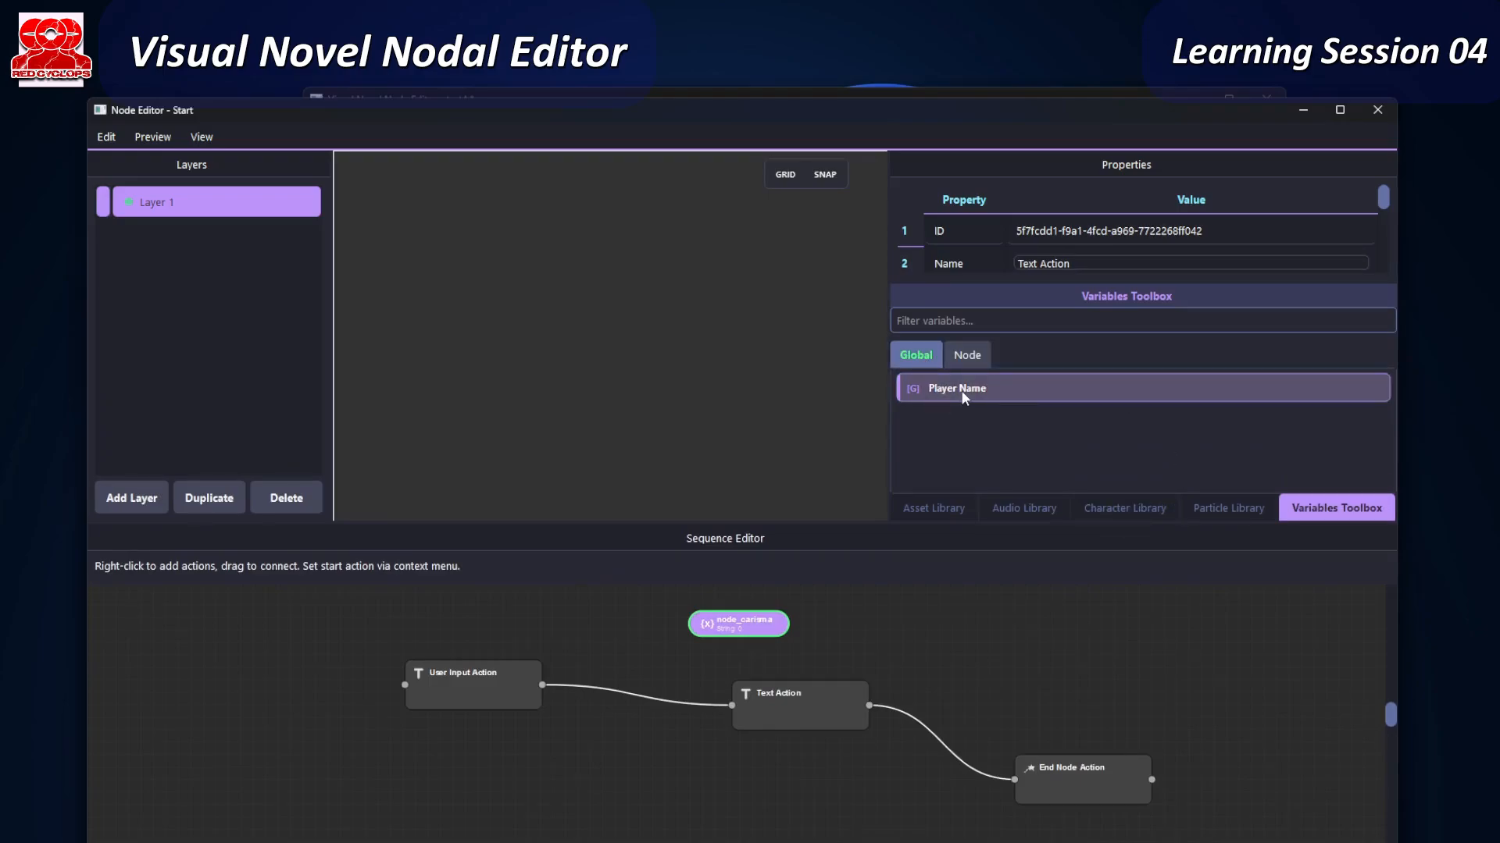
- Place condition nodes for the global Player Name and the node variable in the sequence, and remove the Player Name condition
drag(964, 398, 981, 606)
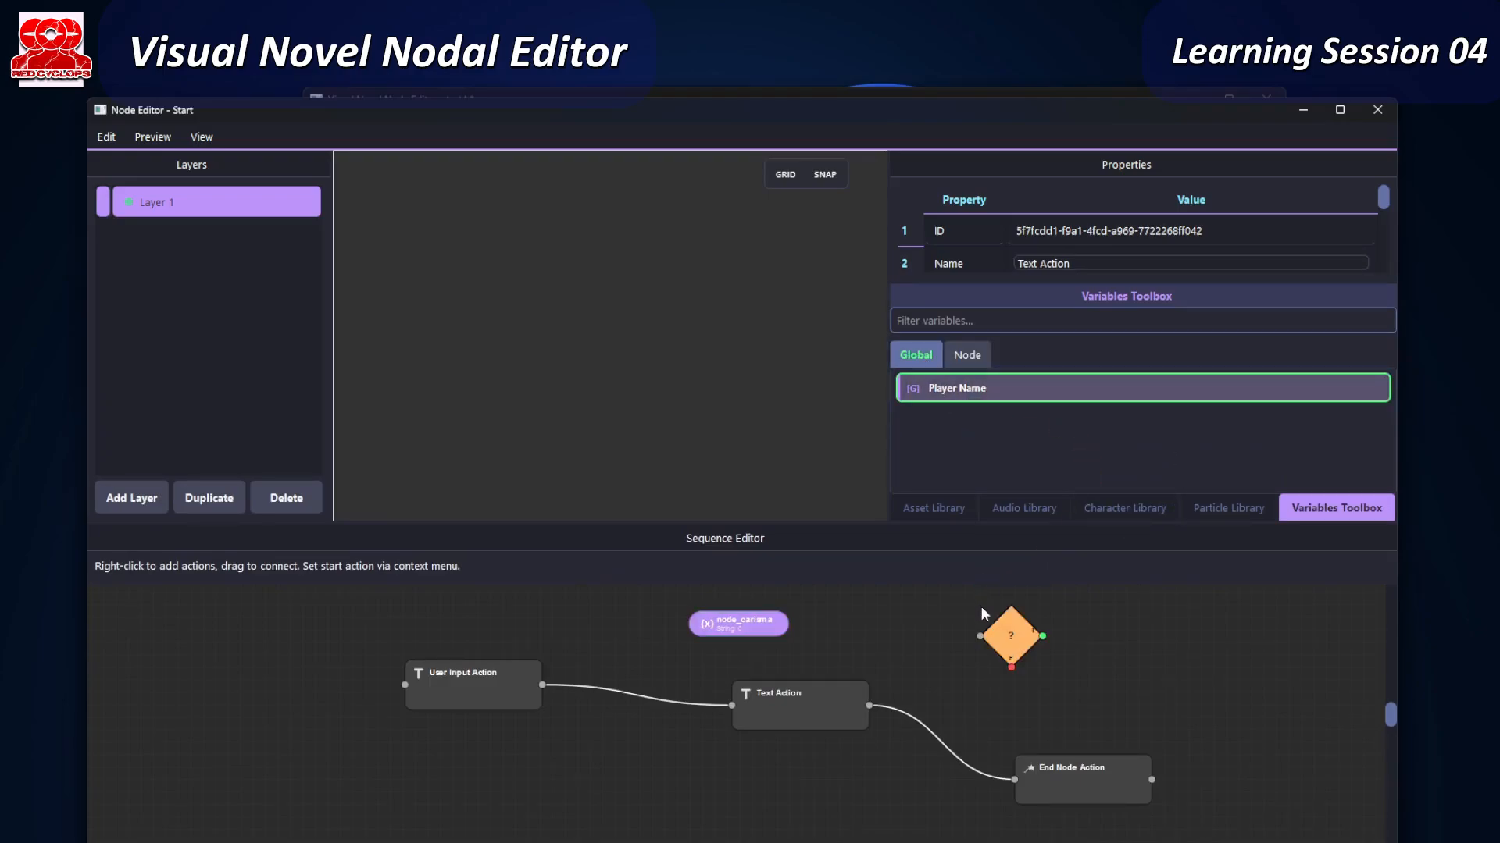
click(969, 355)
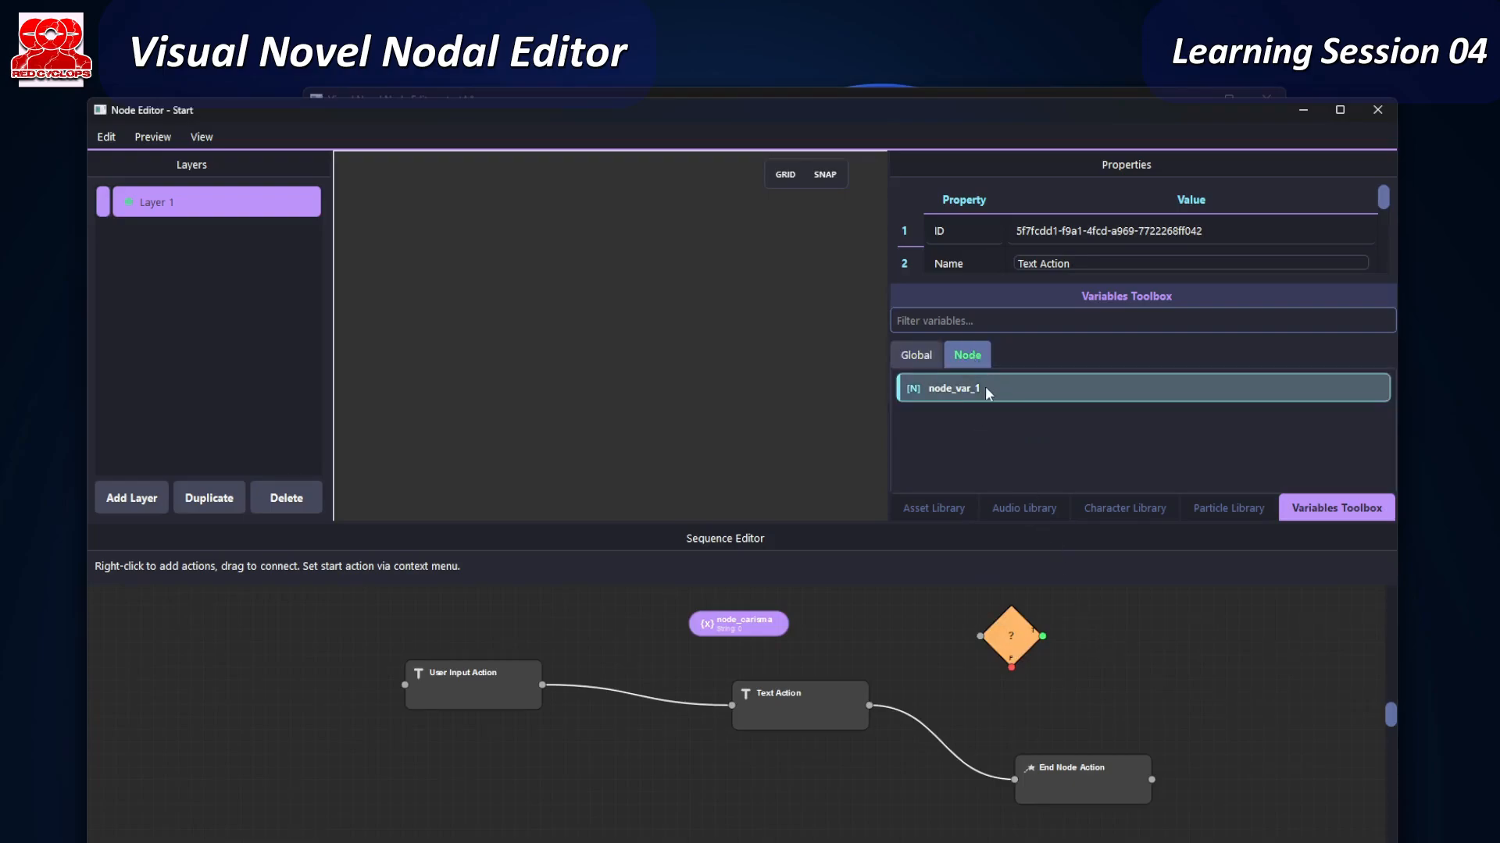
drag(987, 391, 1221, 697)
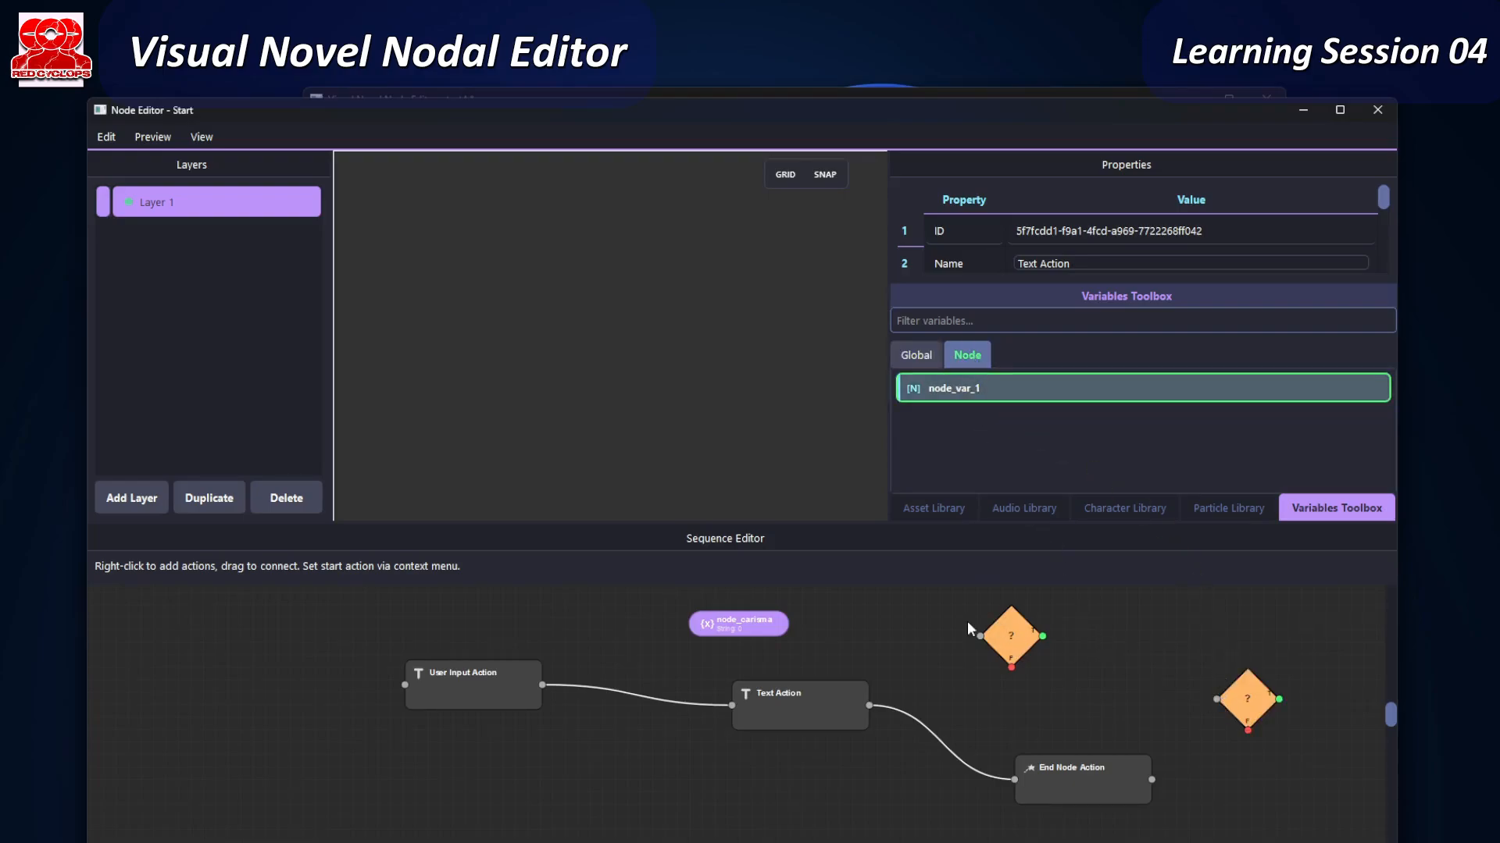
click(1011, 642)
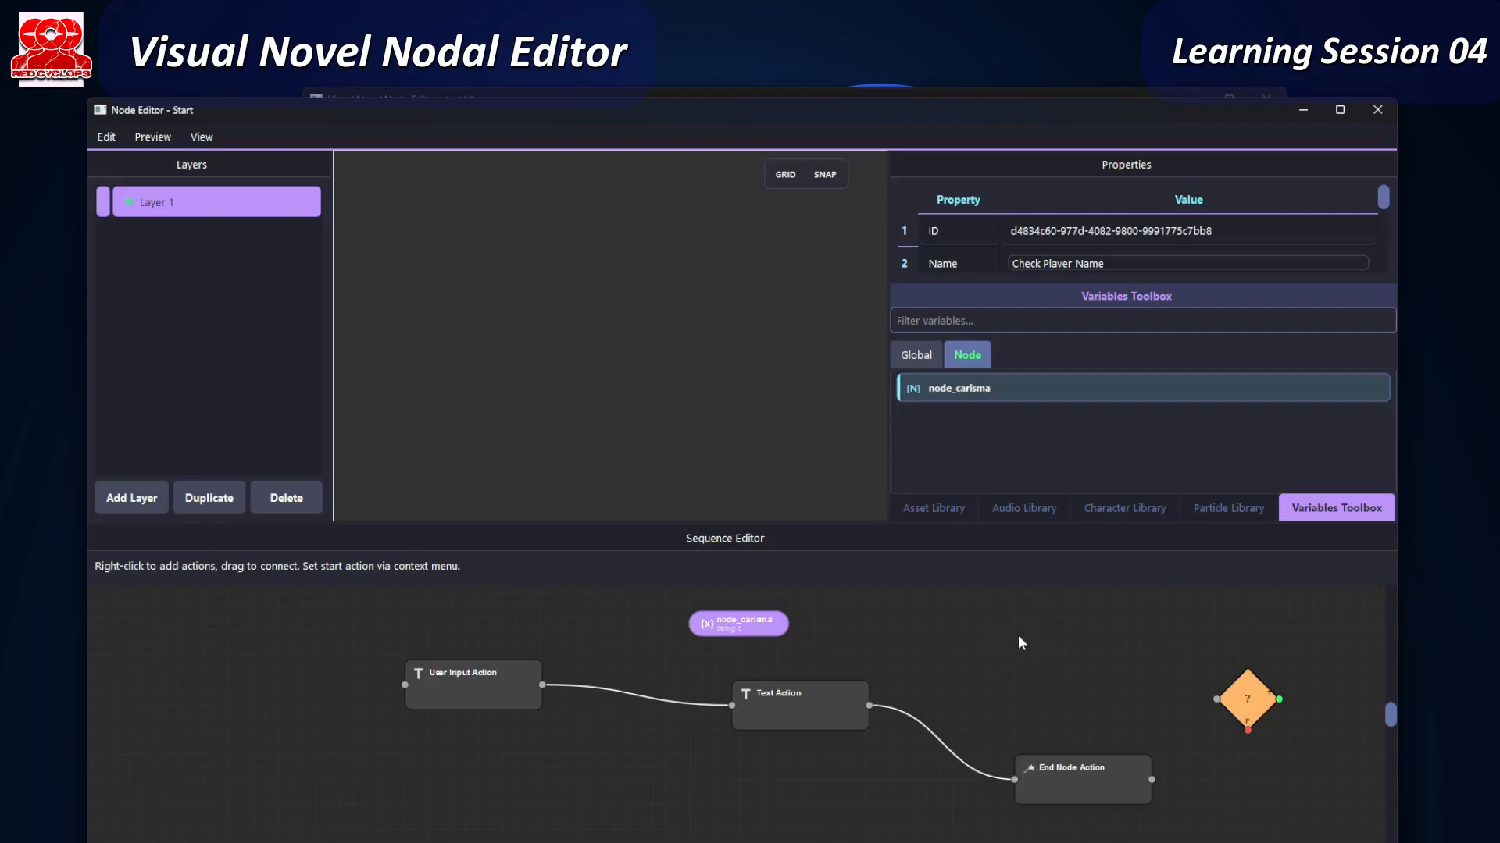
- Try the remaining condition on the link between User Input Action and Text Action, then delete it and reconnect the two actions
drag(1246, 705, 640, 709)
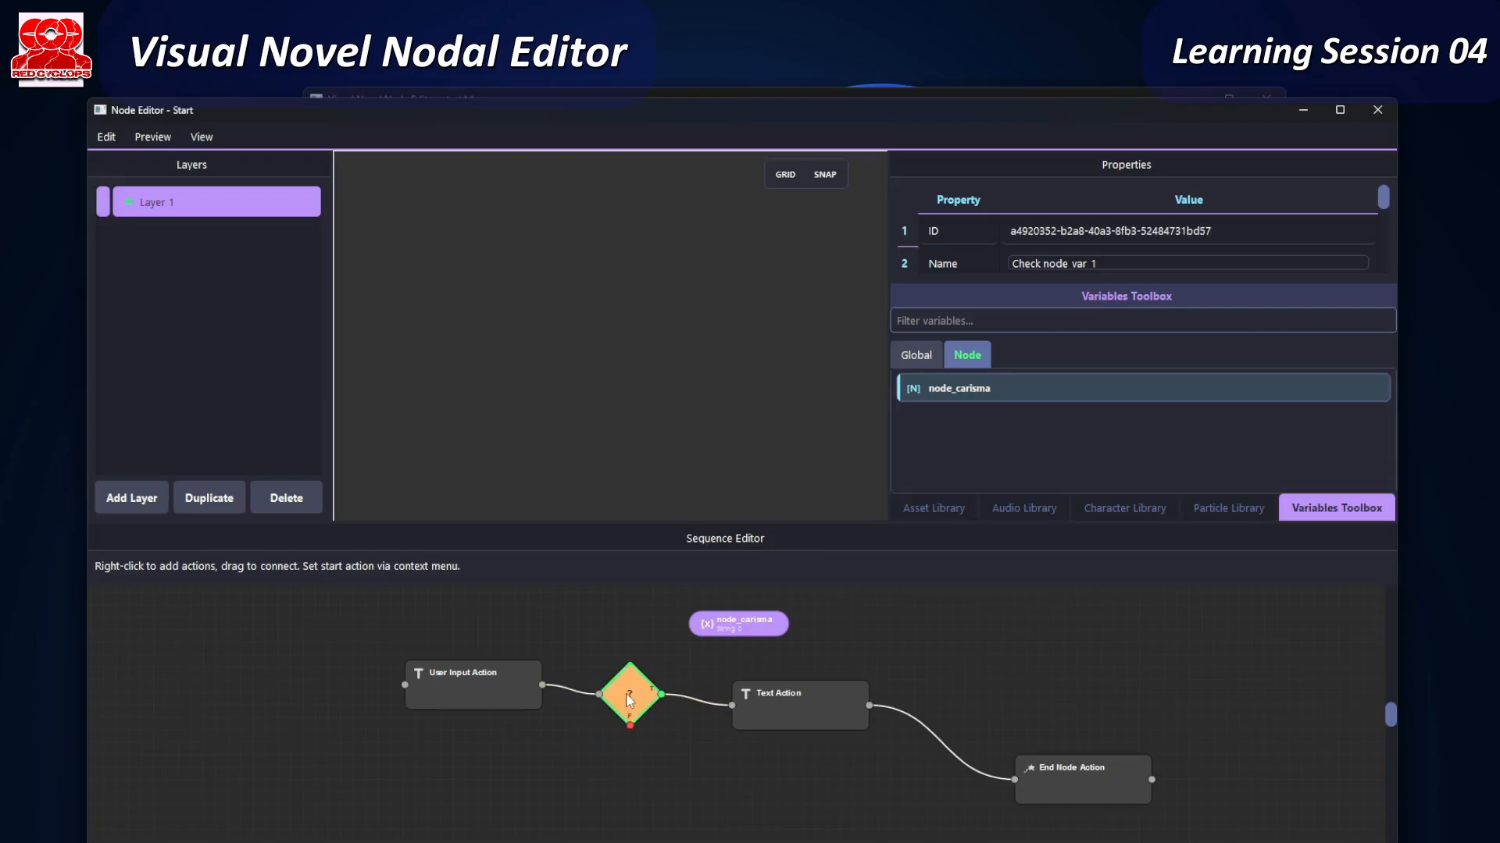
double_click(631, 698)
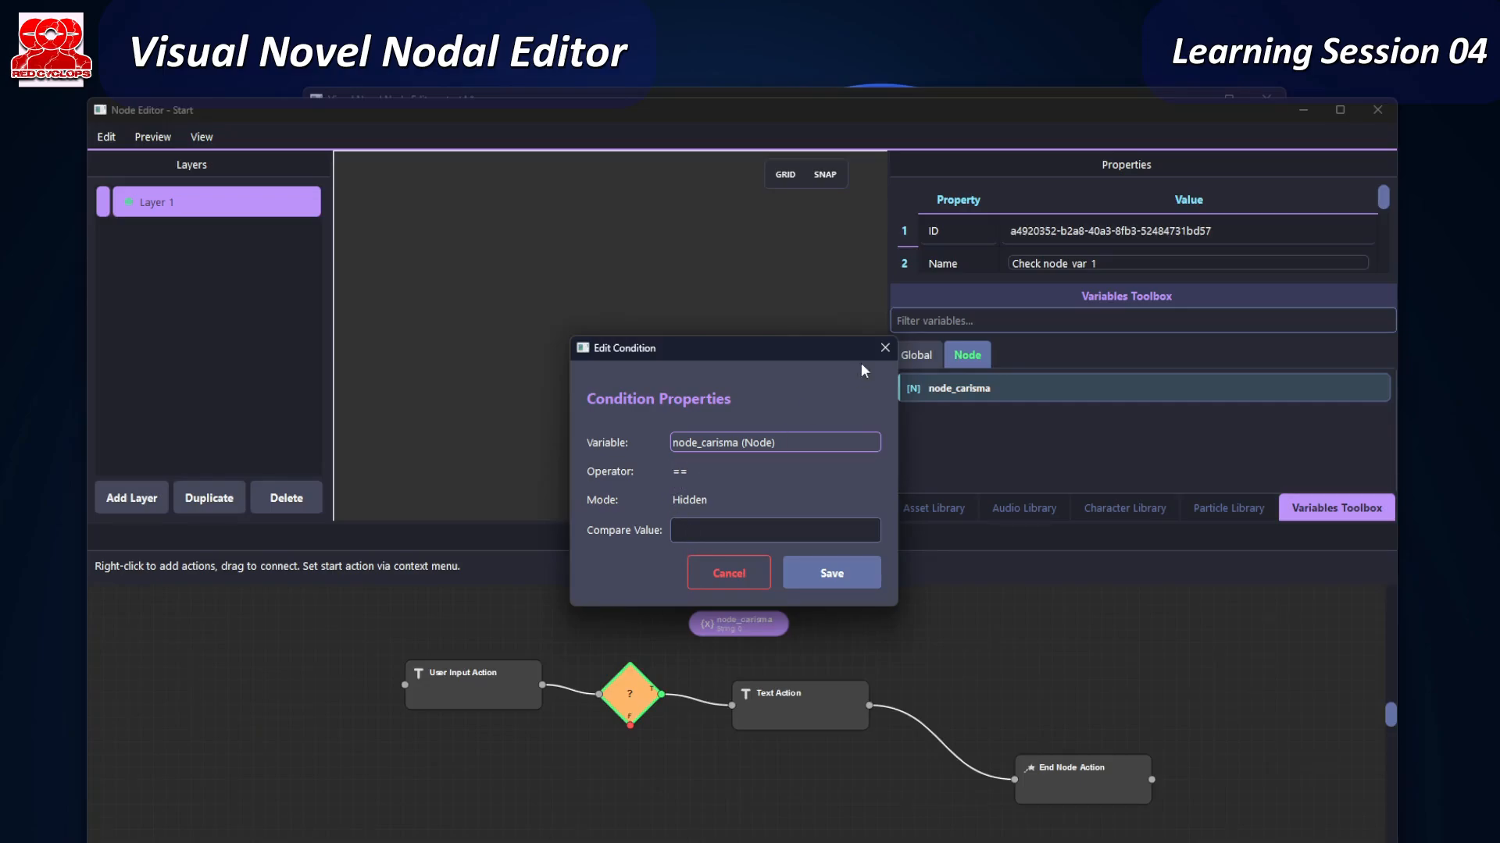
click(885, 348)
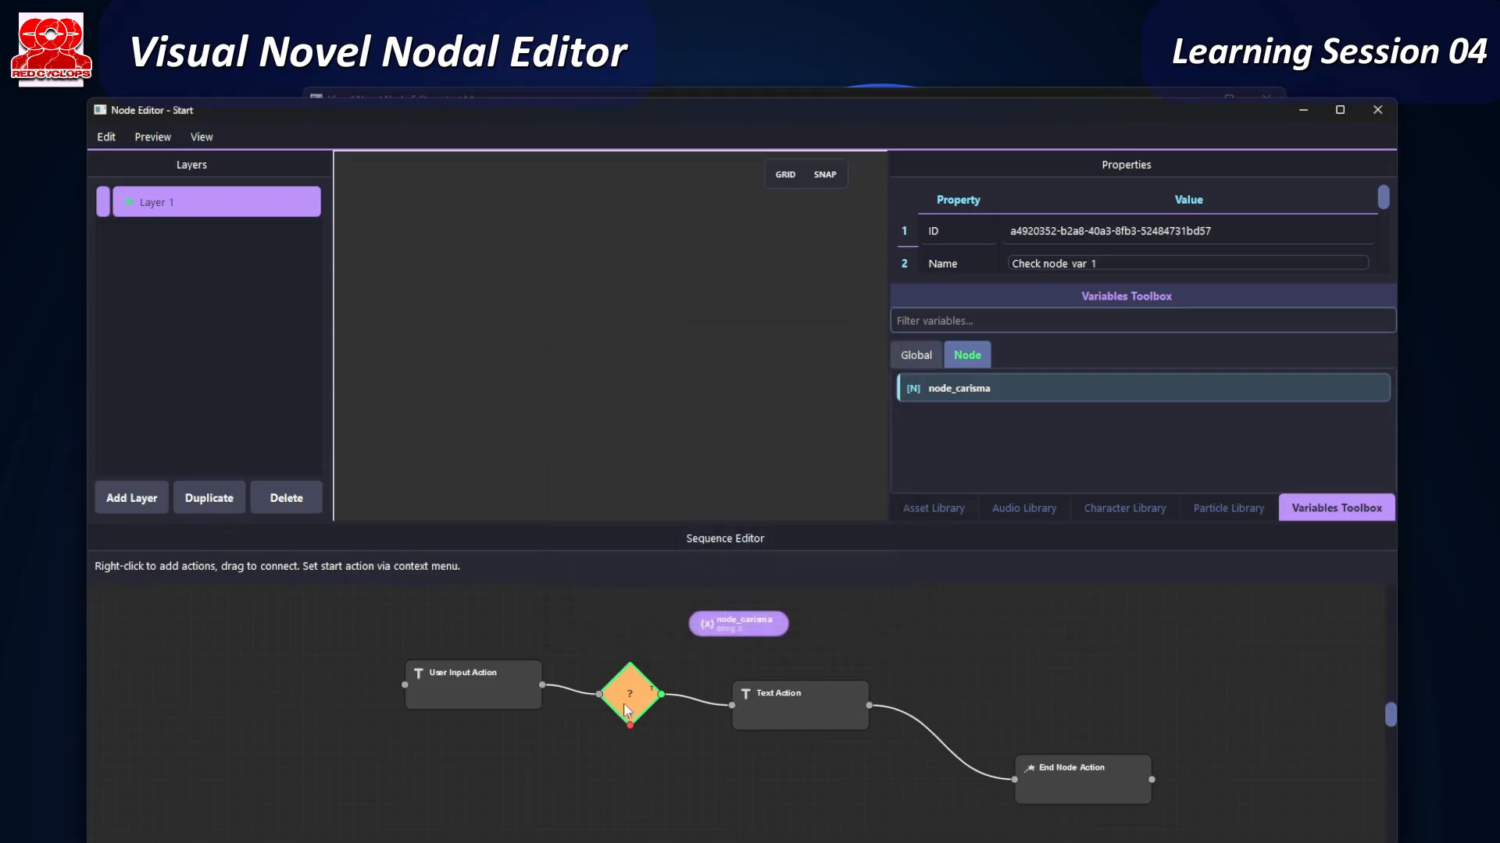
key(Delete)
drag(542, 685, 729, 705)
- Move the User Input Action and node_carisma variable away from the Text Action and insert a node_carisma condition into their link
click(440, 676)
drag(441, 676, 357, 656)
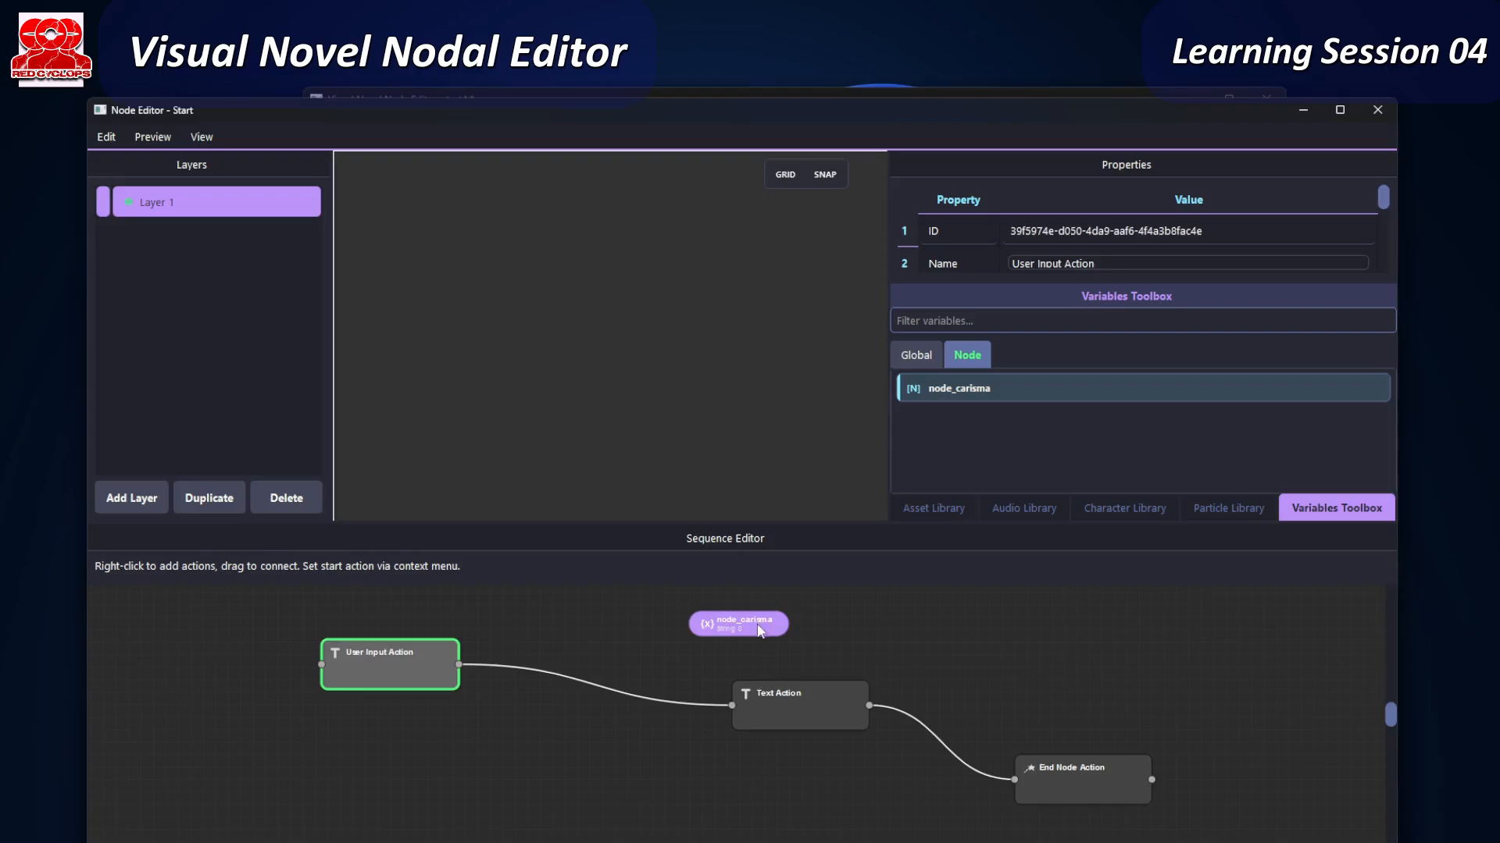
drag(759, 631, 649, 620)
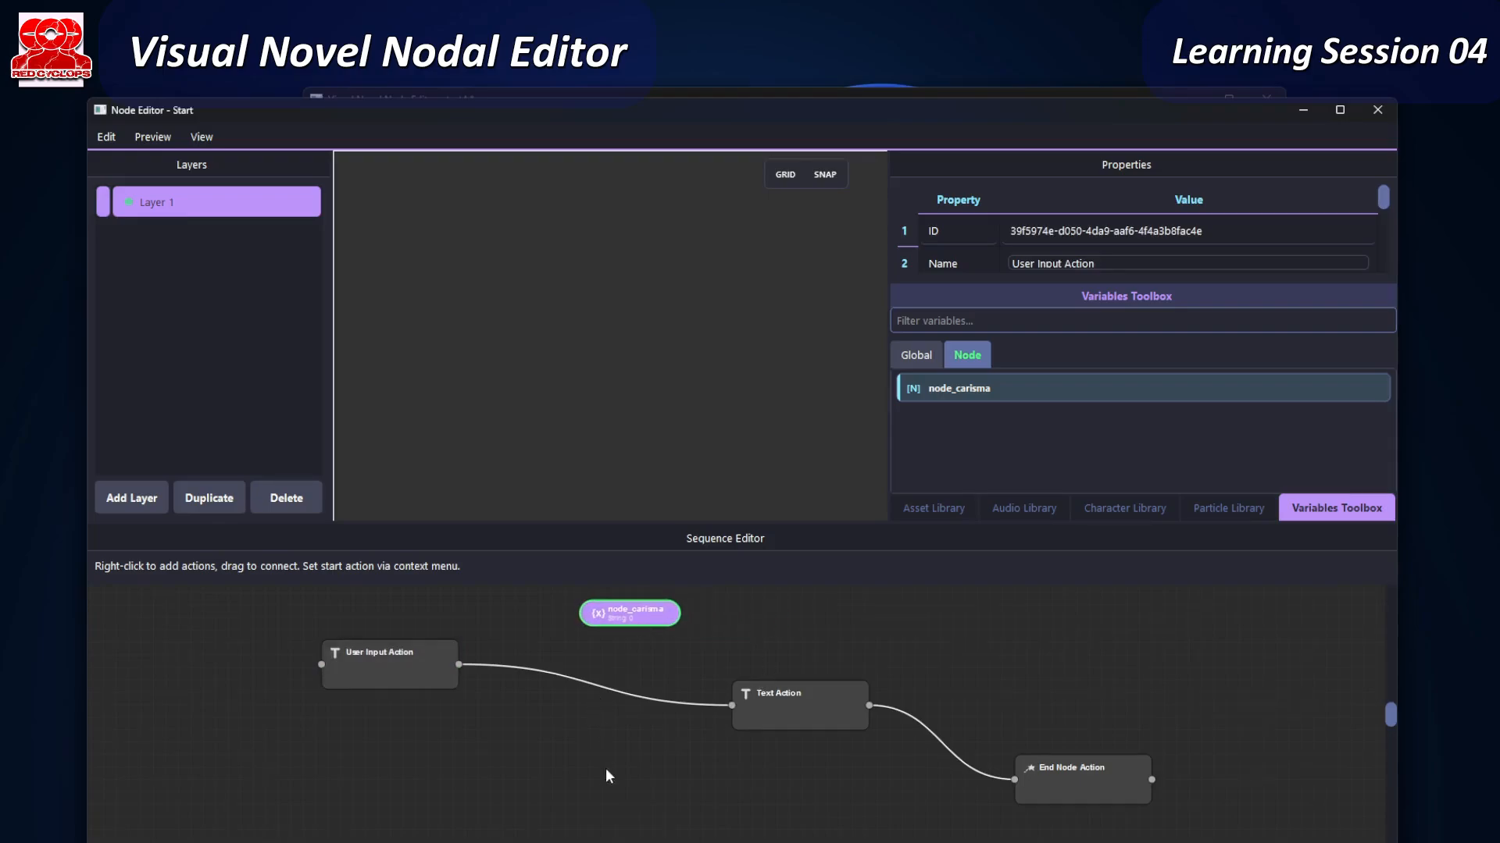
drag(992, 395, 573, 676)
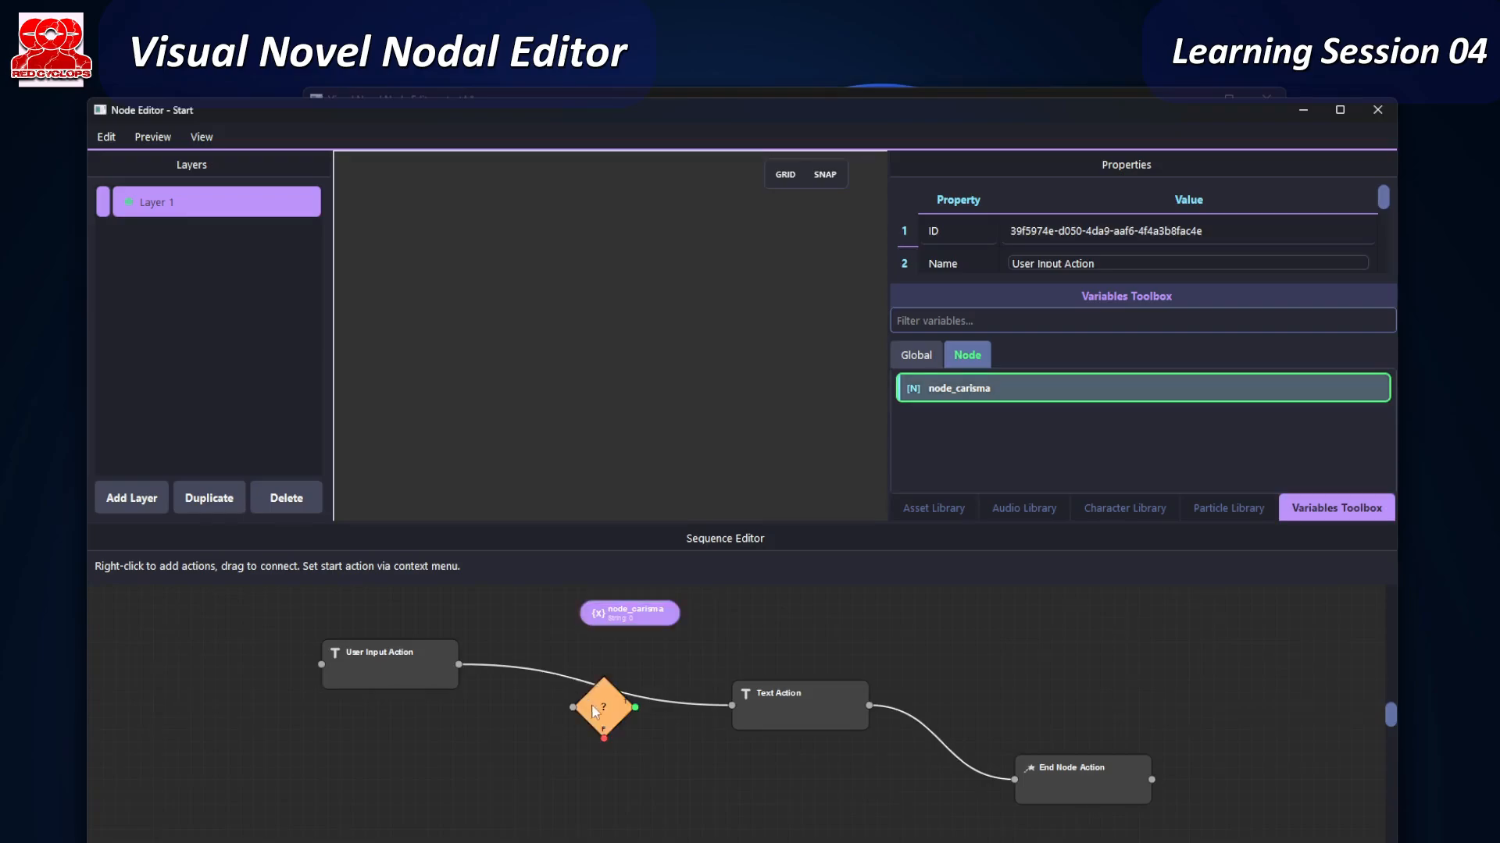
drag(617, 721, 600, 696)
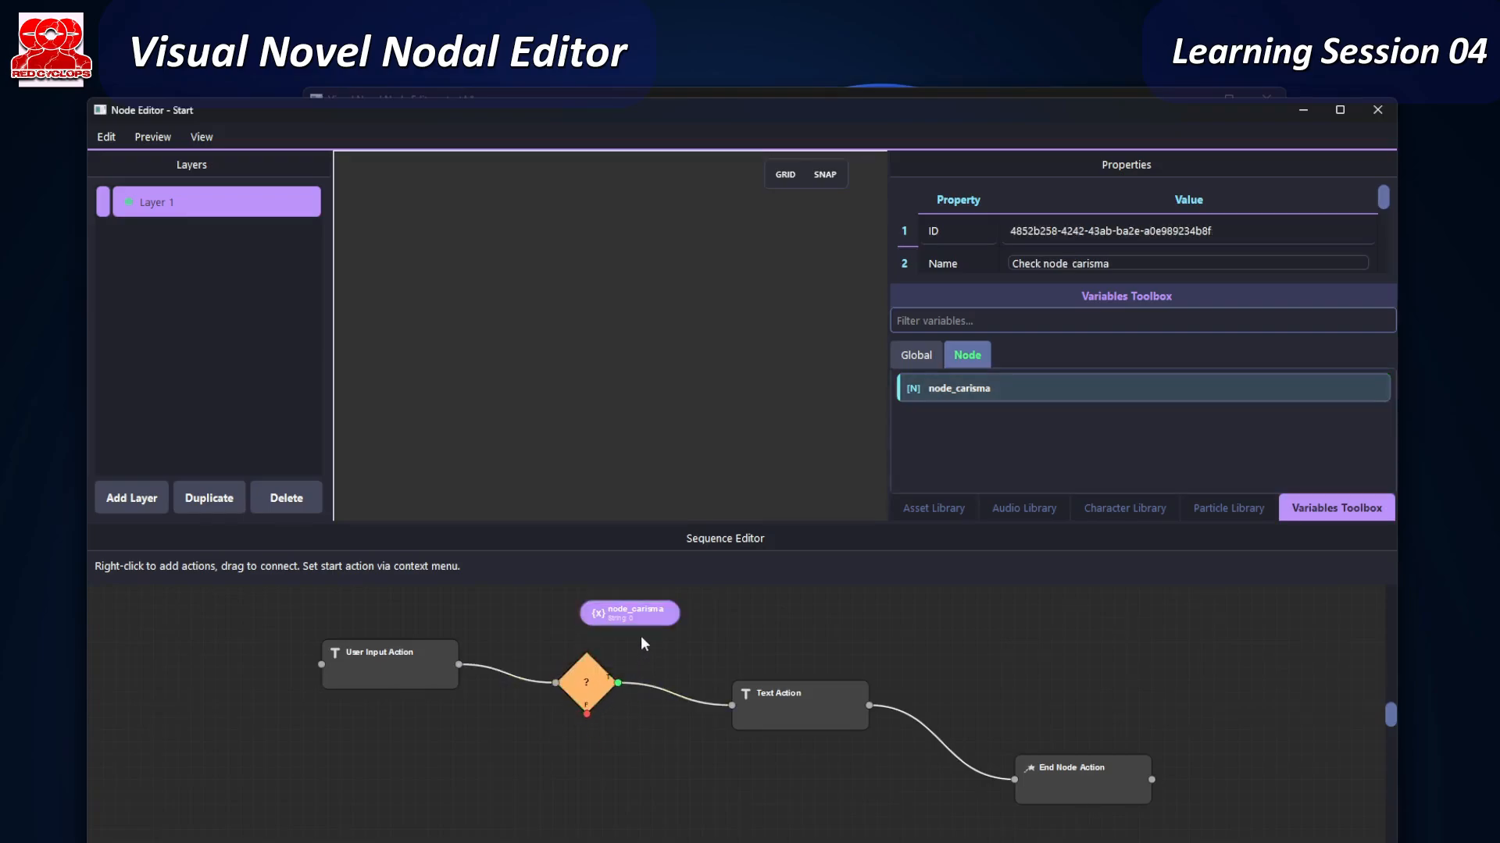
- Change the node_carisma variable's type to Int, keeping its initial value at 0, and save it
double_click(632, 614)
click(692, 480)
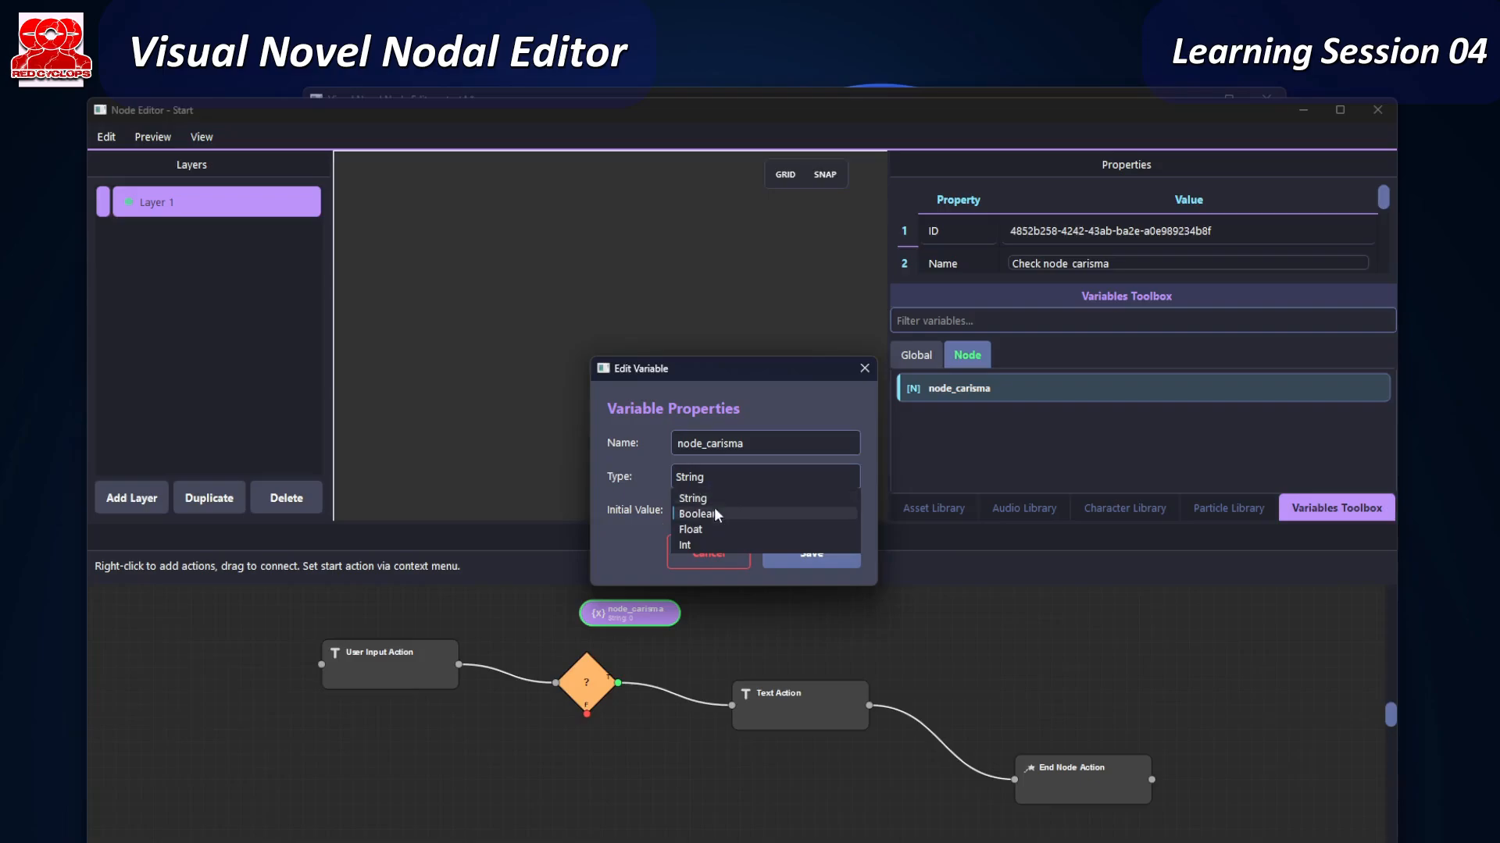
click(689, 541)
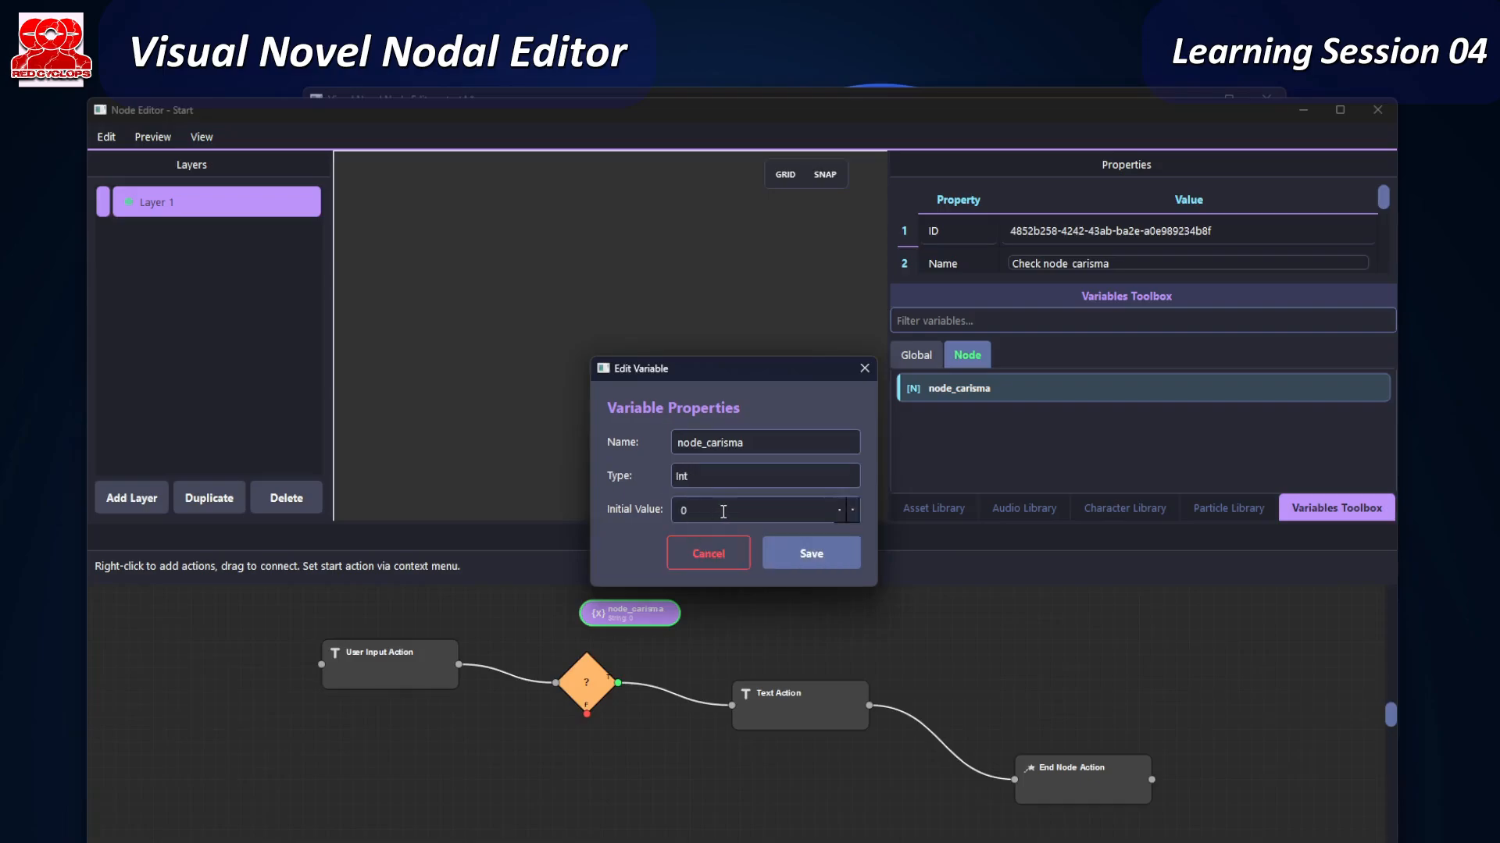
click(802, 556)
- Set the node_carisma condition's operator to > and its compare value to 2, and save it
double_click(588, 683)
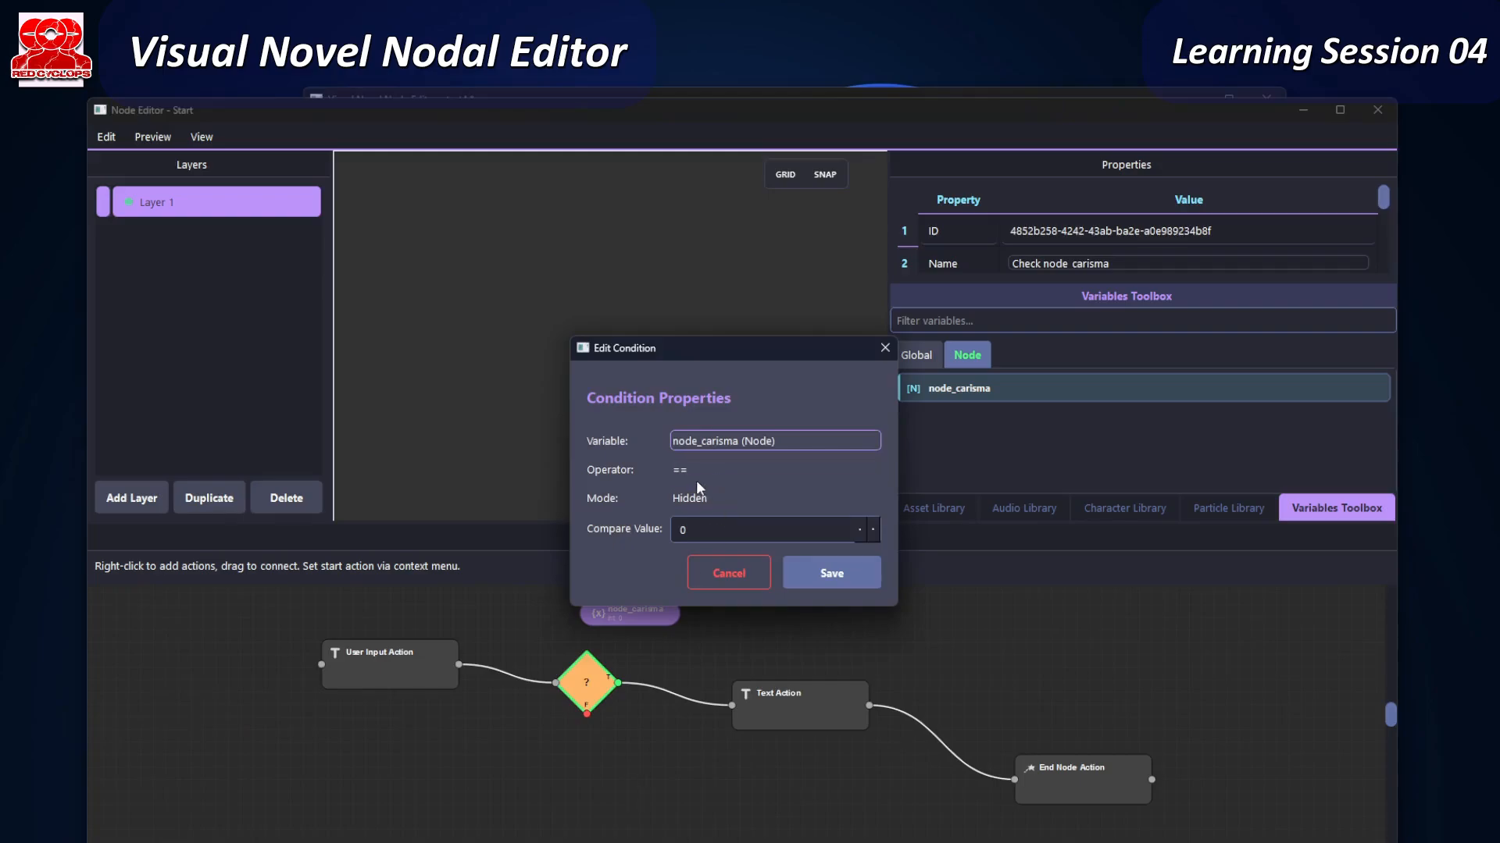
click(692, 472)
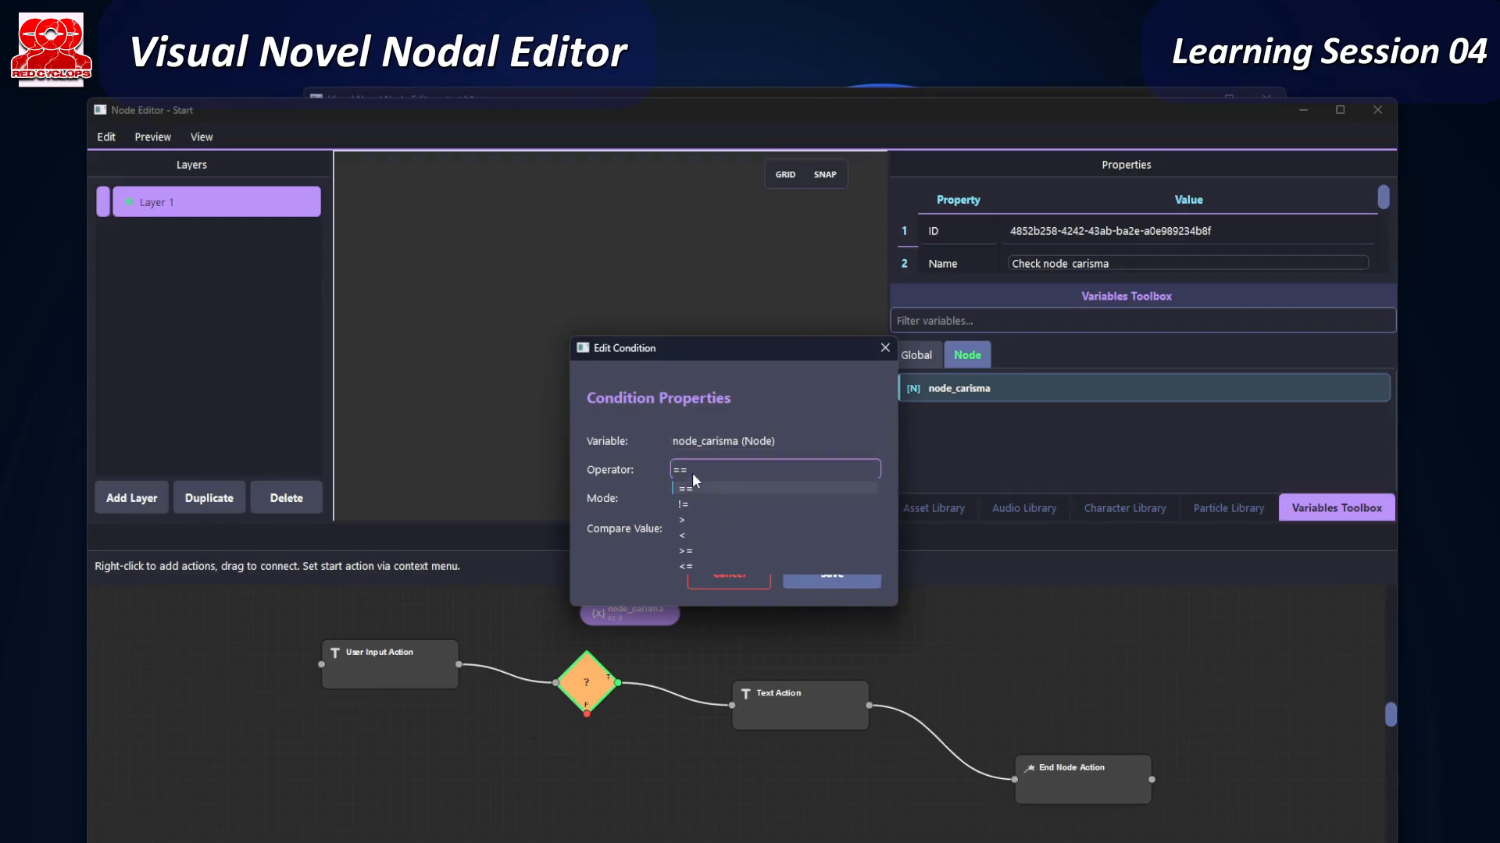
click(697, 520)
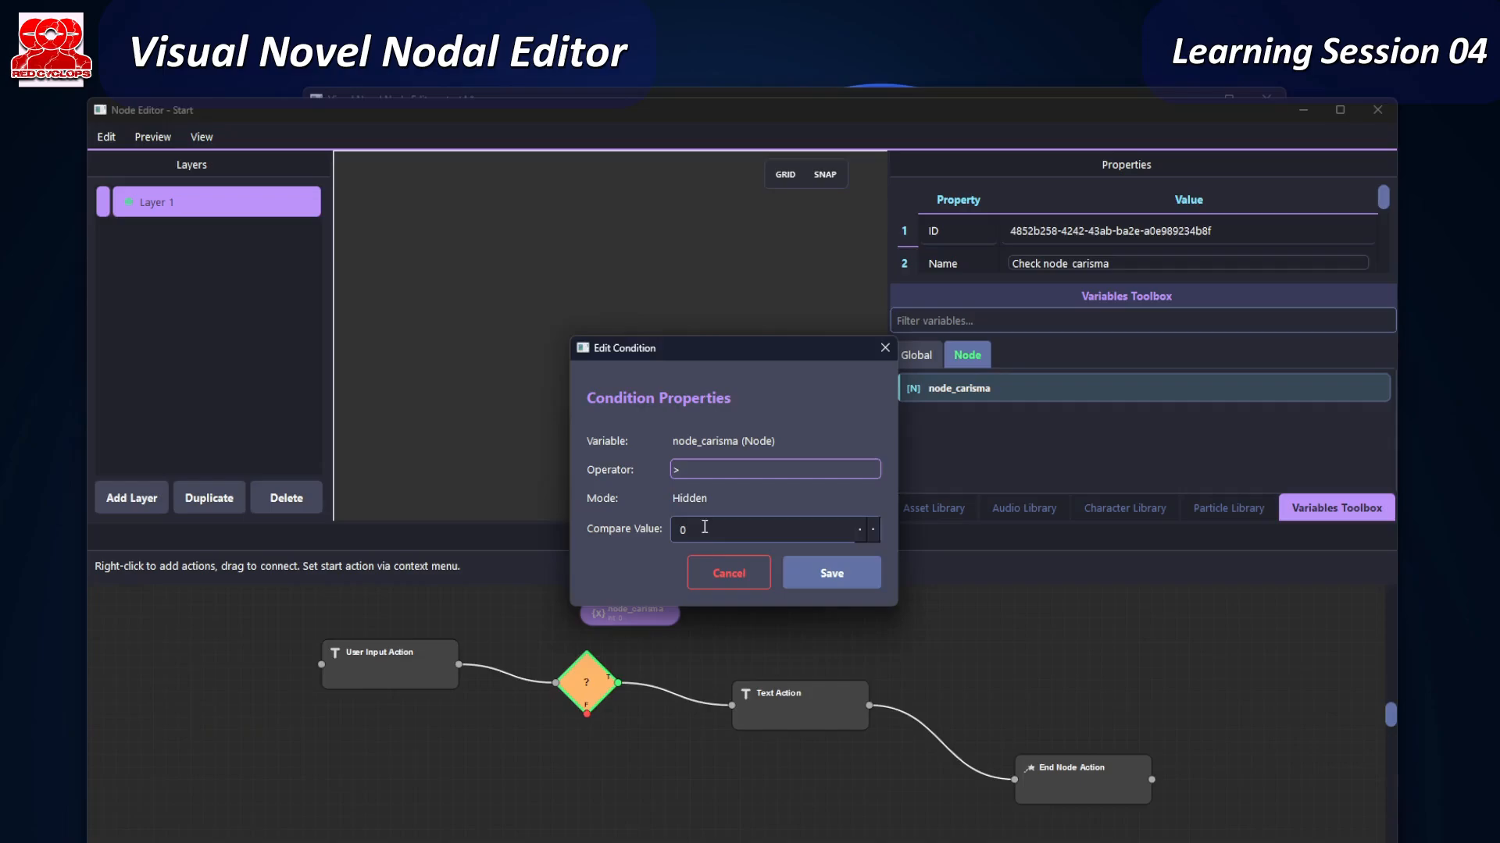
drag(701, 530, 663, 528)
text(5)
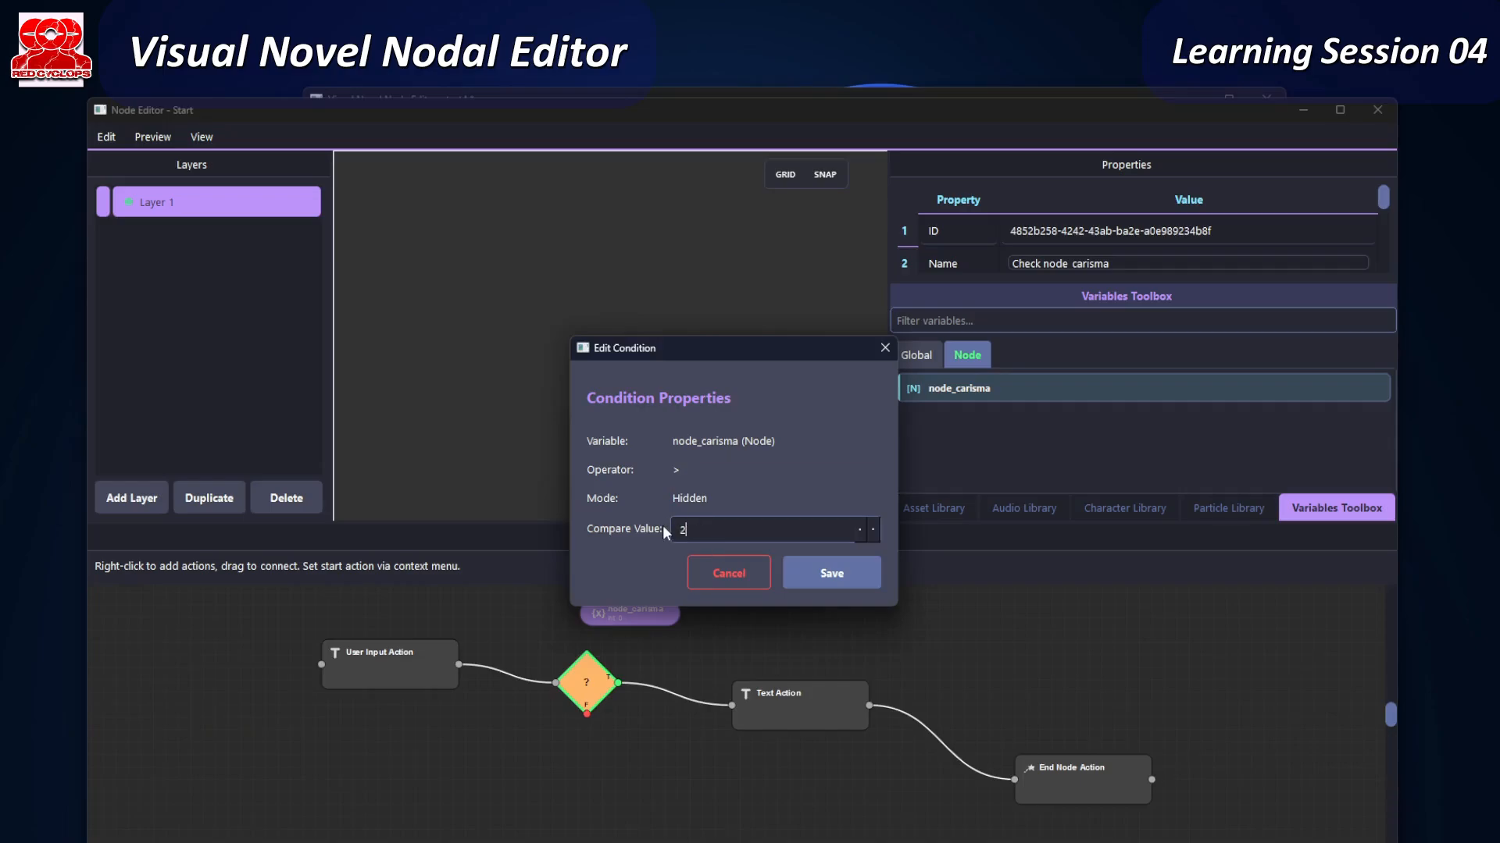
click(829, 577)
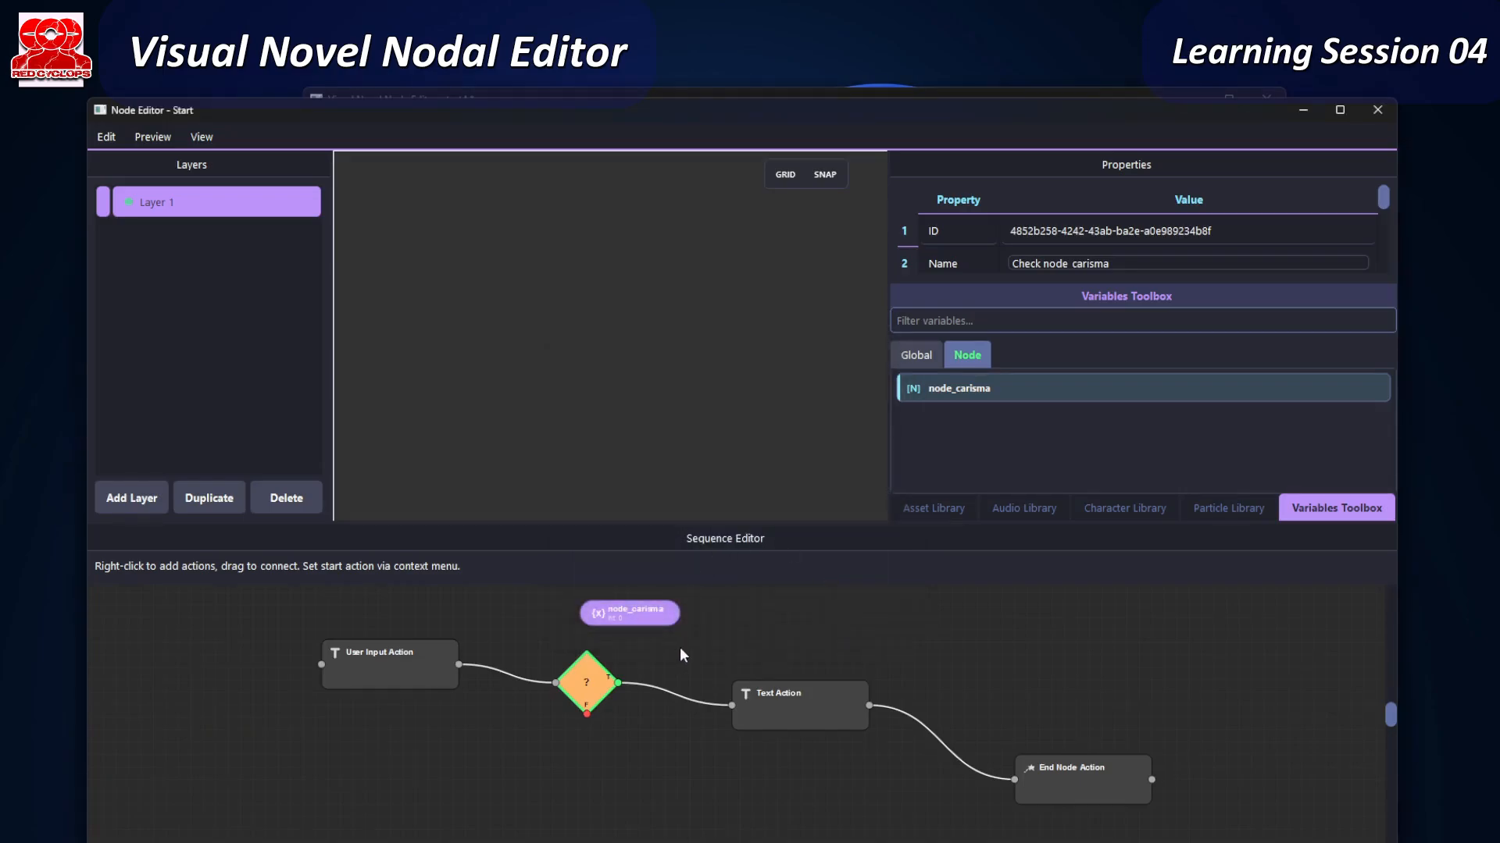
- Add a second Text Action, feed it from the condition's false output and connect it to the End Node Action
drag(807, 117, 854, 100)
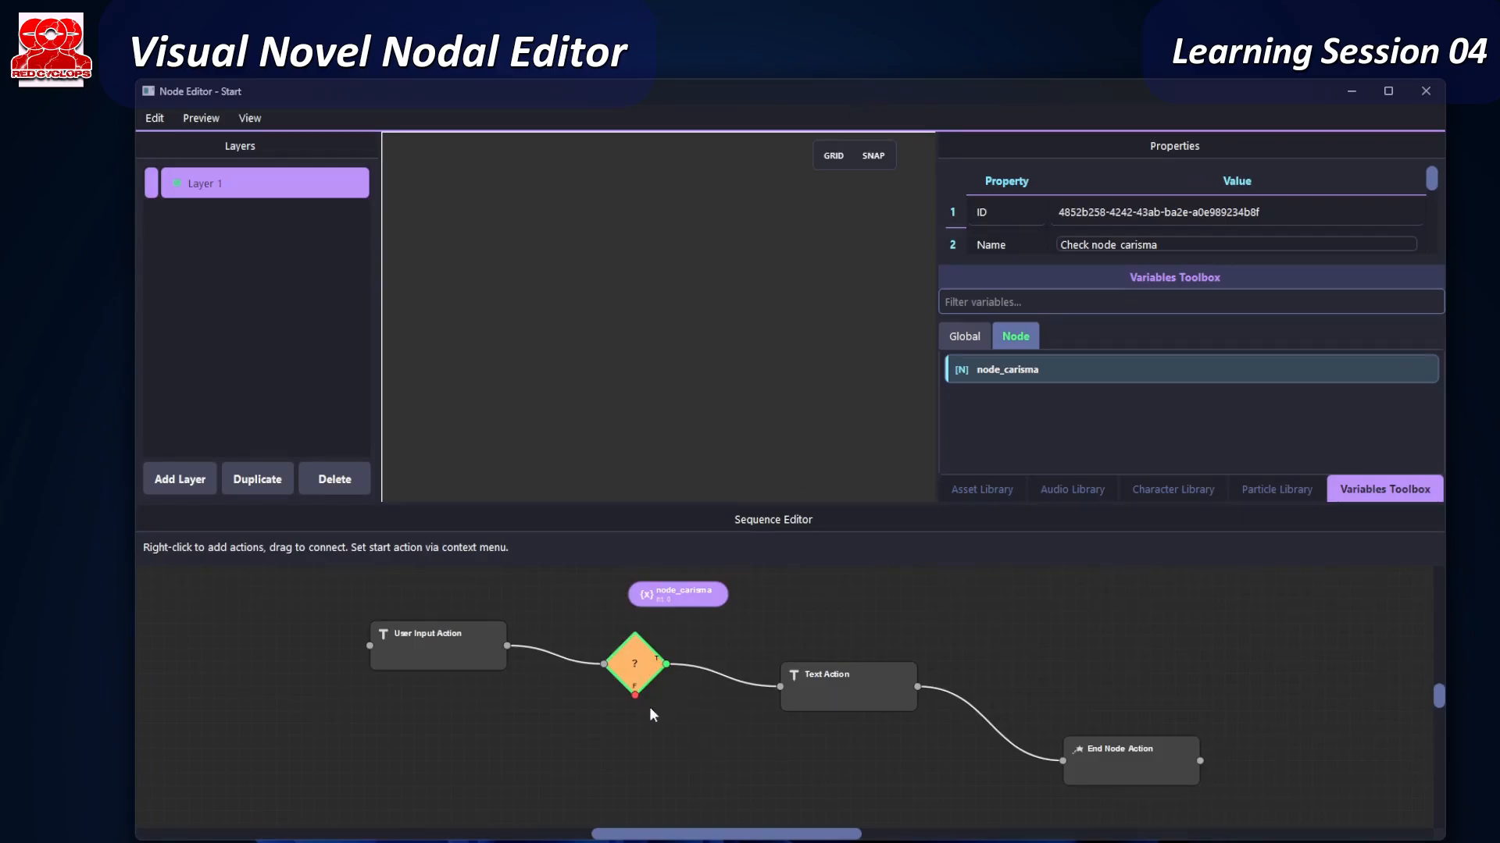
scroll(828, 739, down, 1)
middle_drag(942, 769, 872, 699)
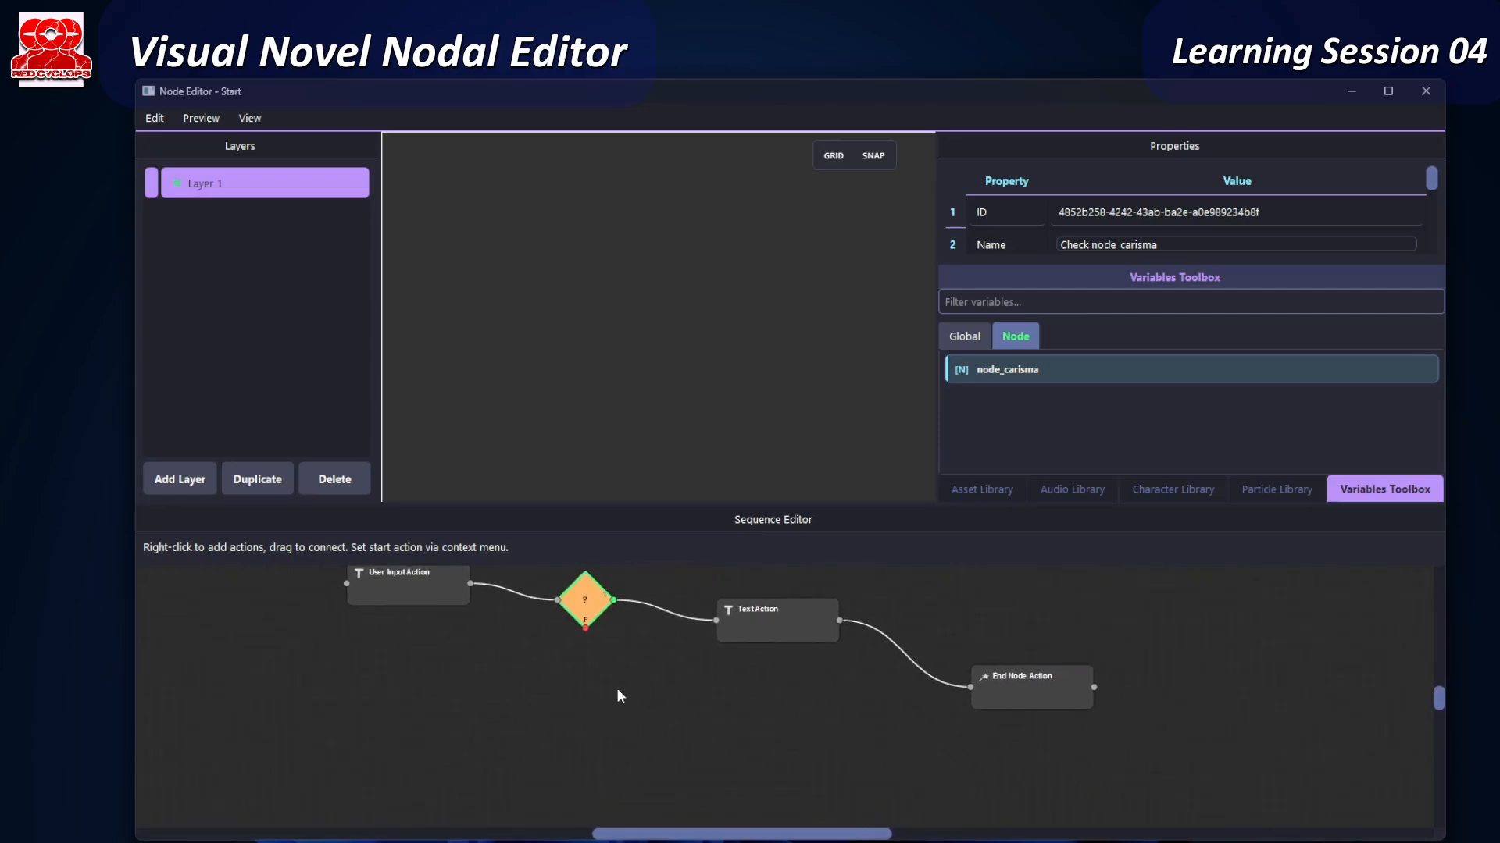
right_click(729, 746)
click(881, 737)
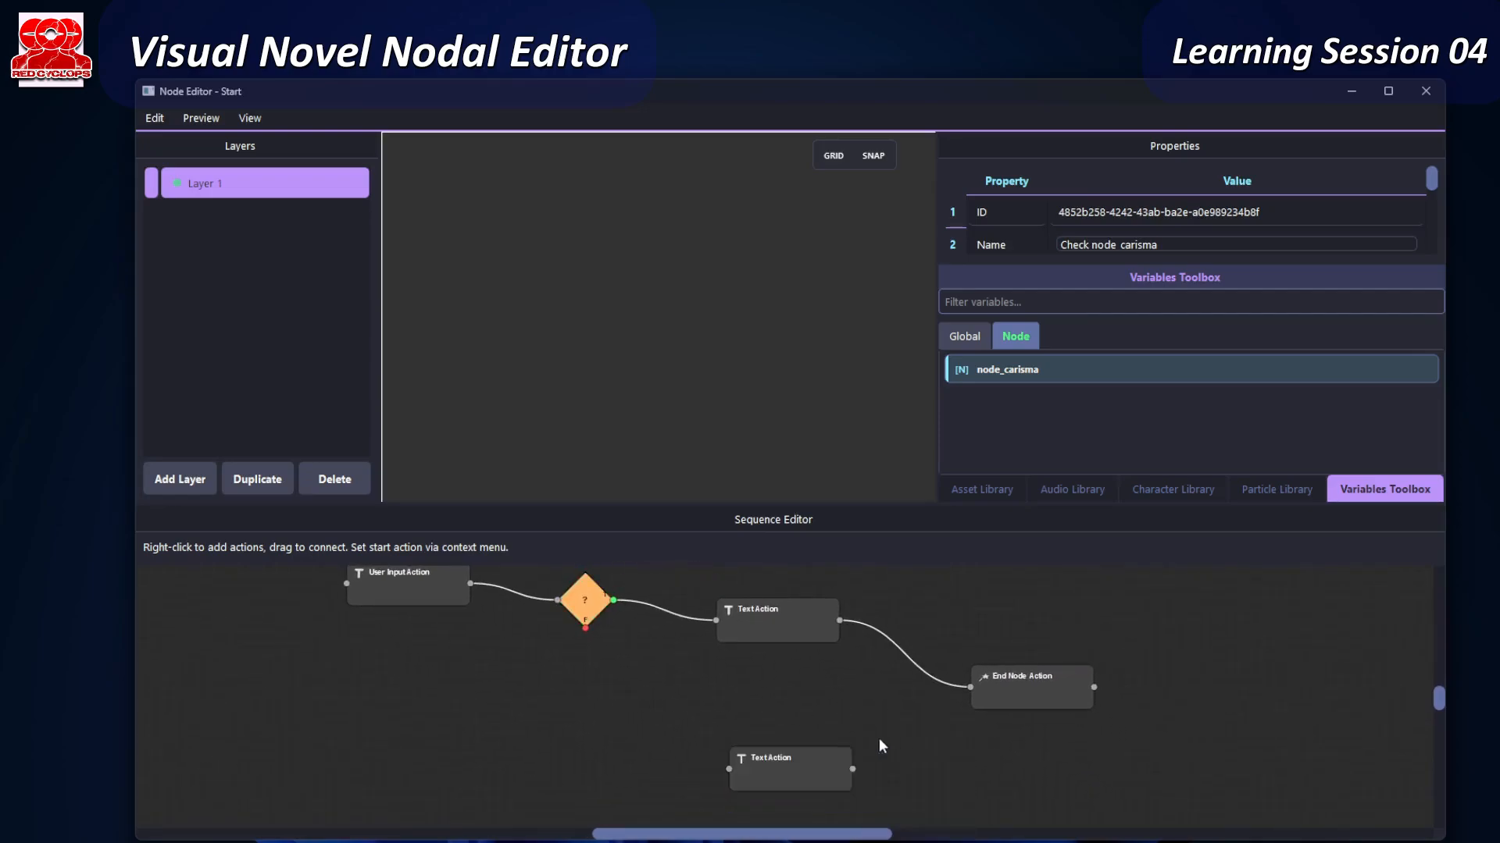
drag(585, 625, 729, 769)
drag(852, 767, 969, 687)
- Shift the Text Action on the true branch slightly down and replace its text with "more than 2"
click(784, 634)
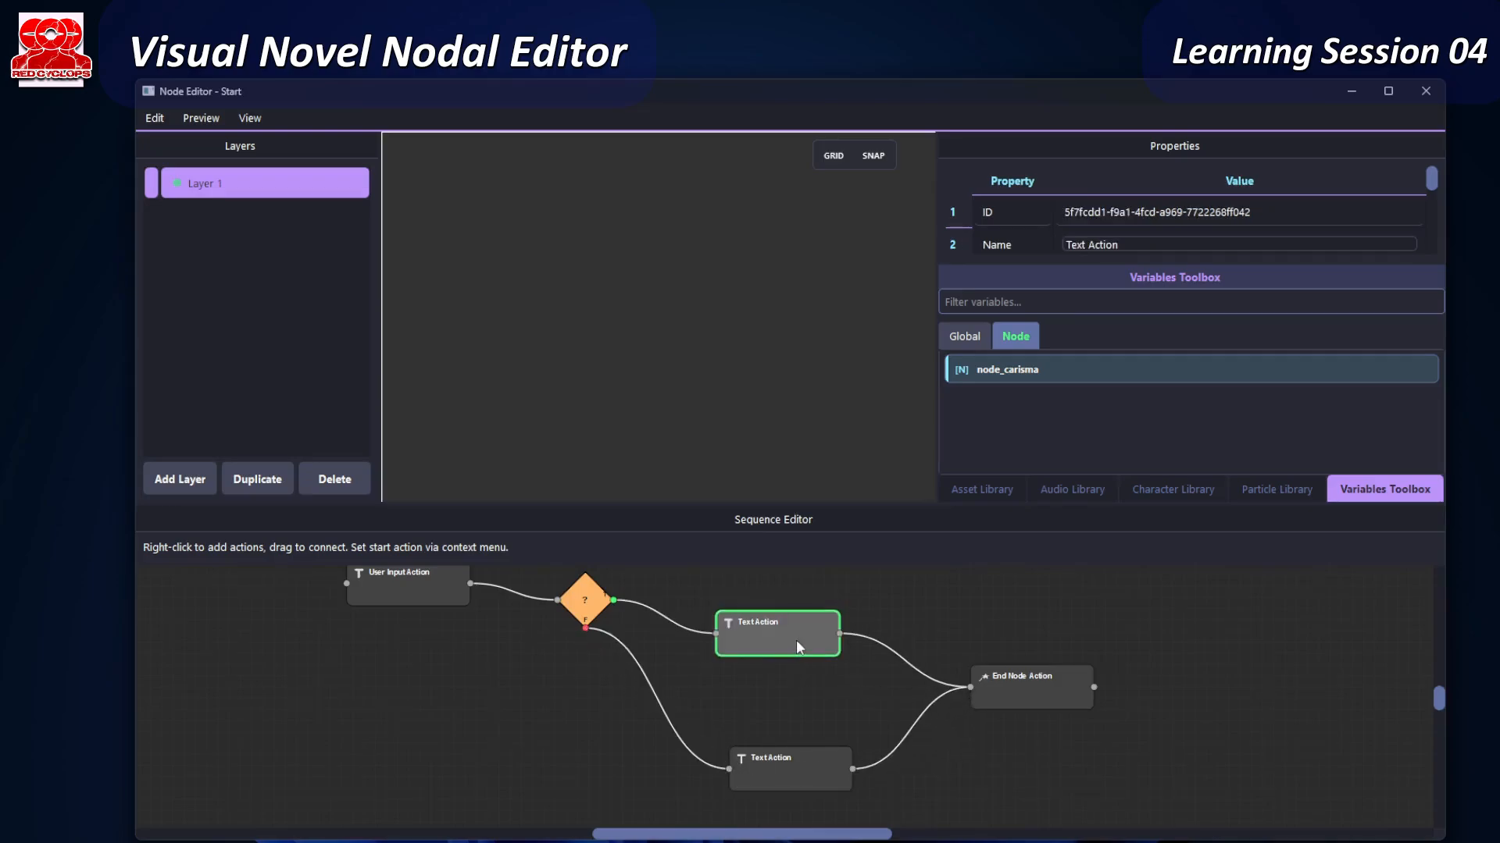
double_click(784, 636)
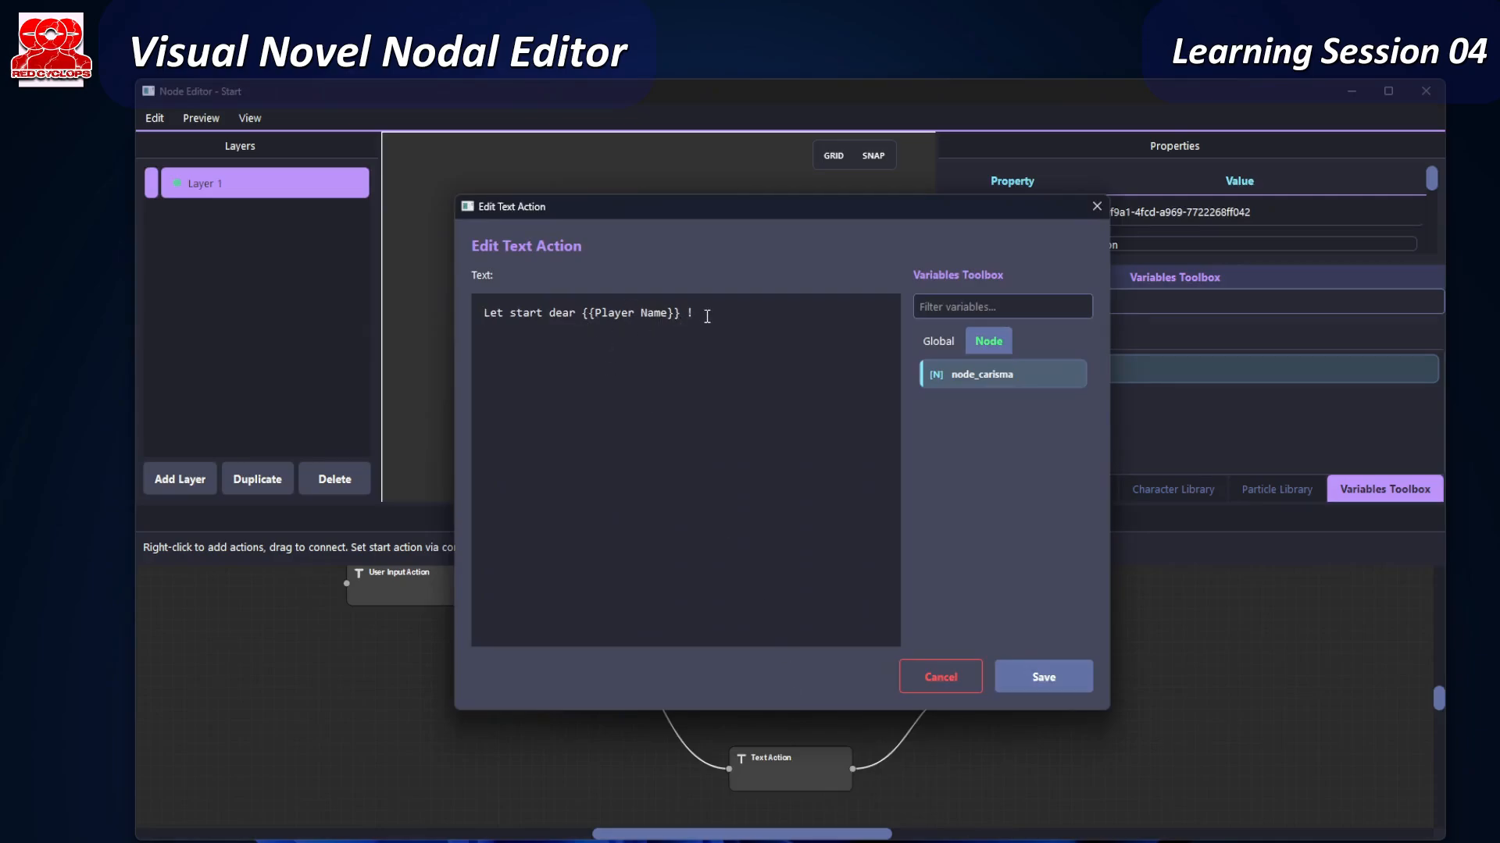
drag(706, 311, 292, 300)
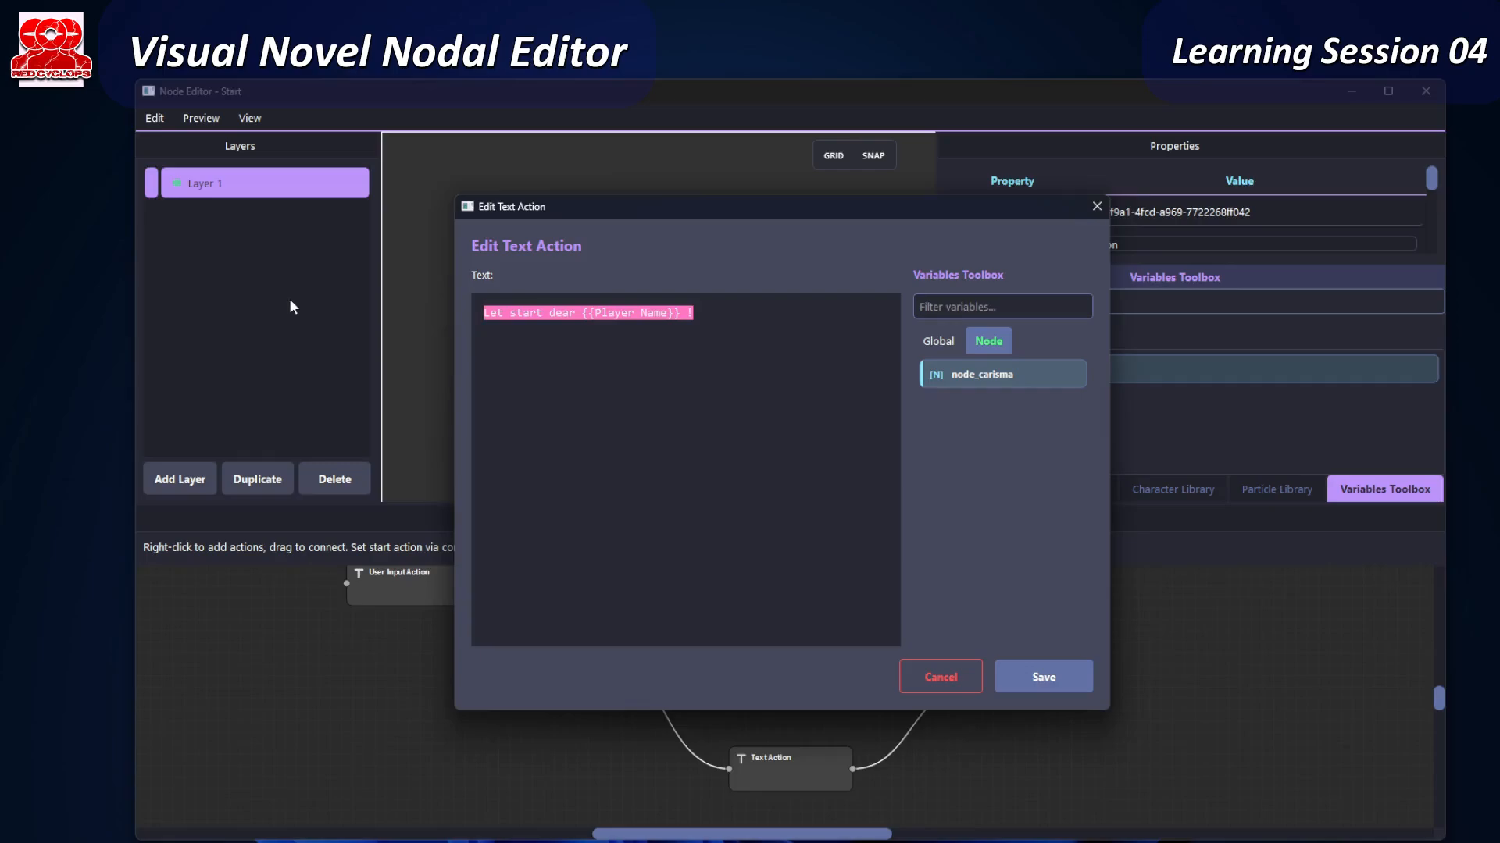
text(dup)
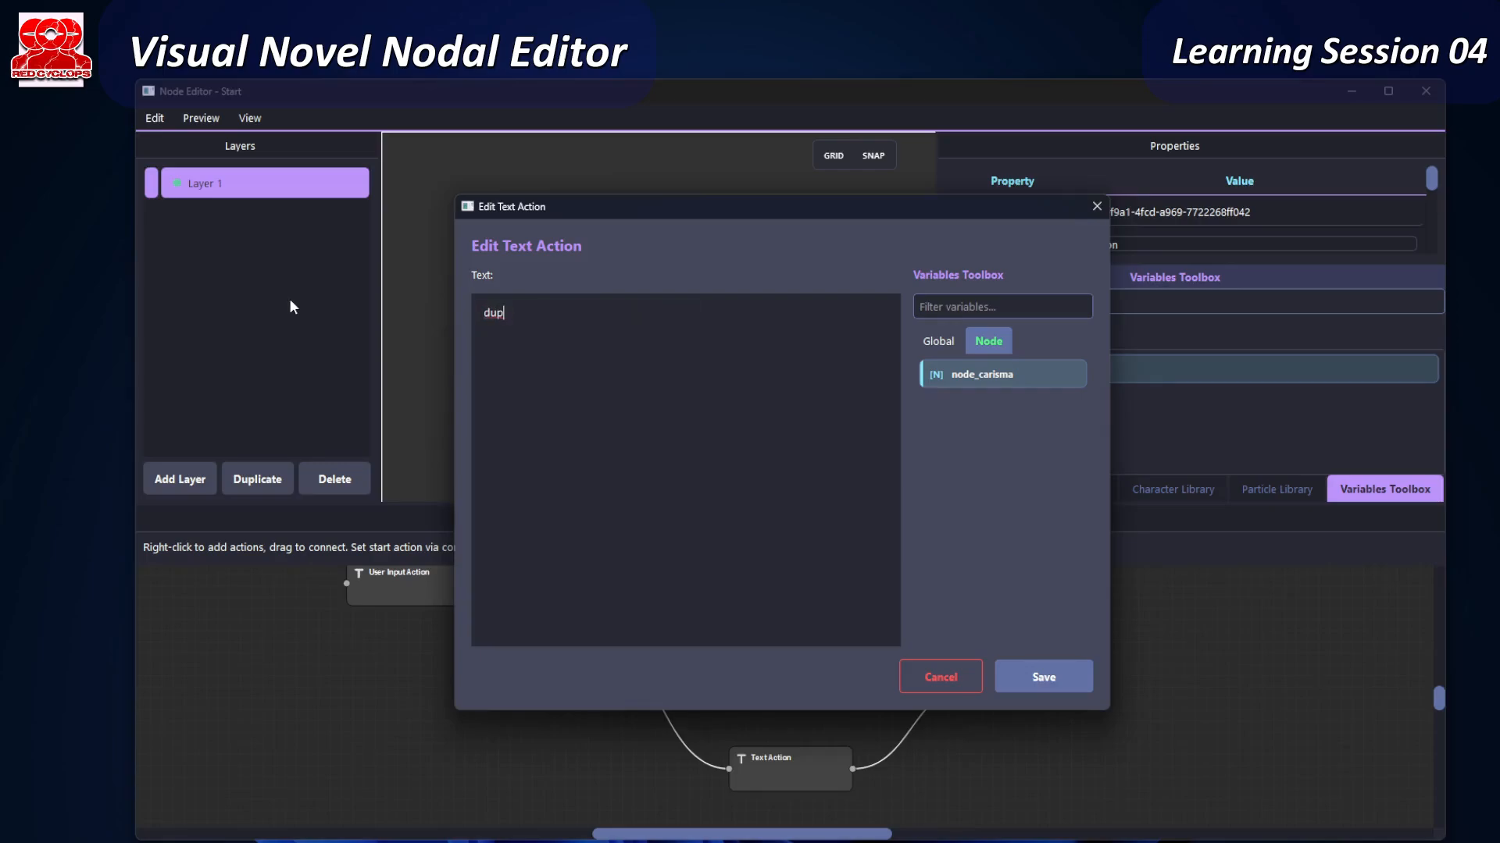
text(e)
key(BackSpace)
key(BackSpace)
key(BackSpace)
key(BackSpace)
text(superi)
key(BackSpace)
key(BackSpace)
key(BackSpace)
key(BackSpace)
key(BackSpace)
key(BackSpace)
text(more than 2)
click(1050, 686)
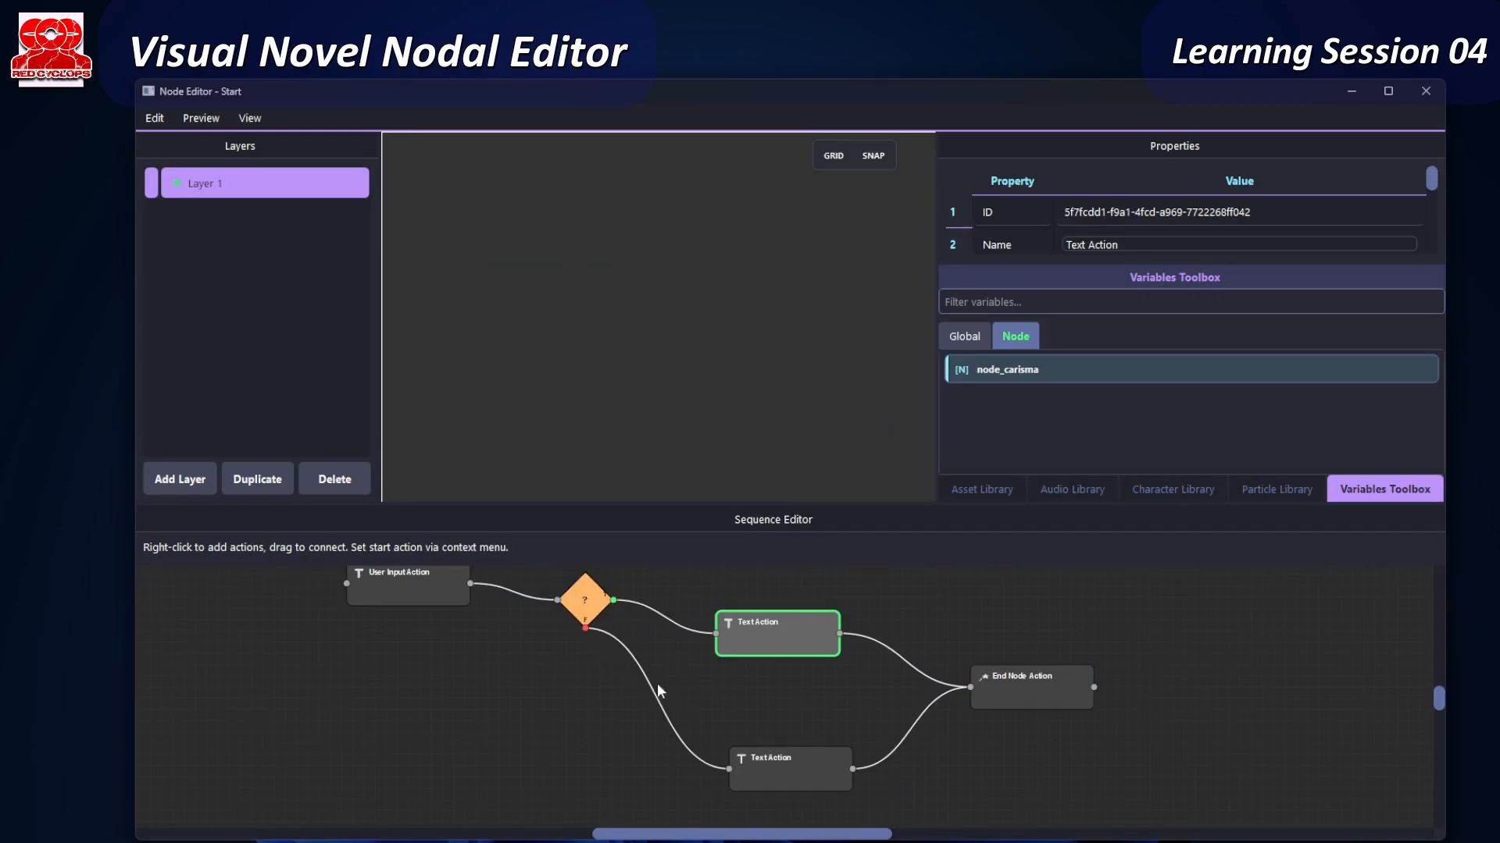
- Set the text of the Text Action on the false branch to "les than 2" and save it
double_click(779, 781)
click(538, 323)
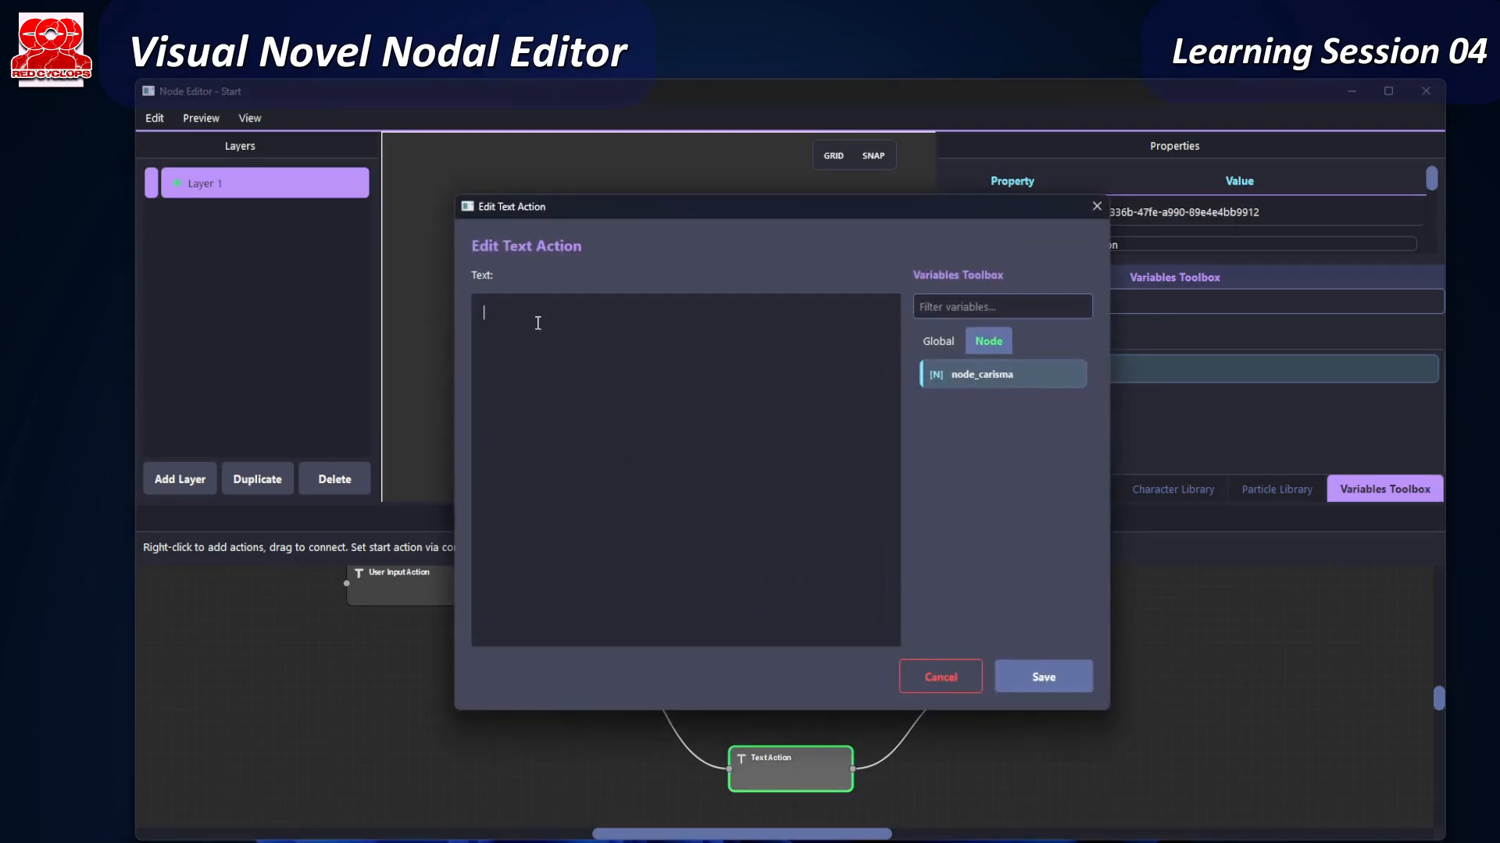
text(les than 2)
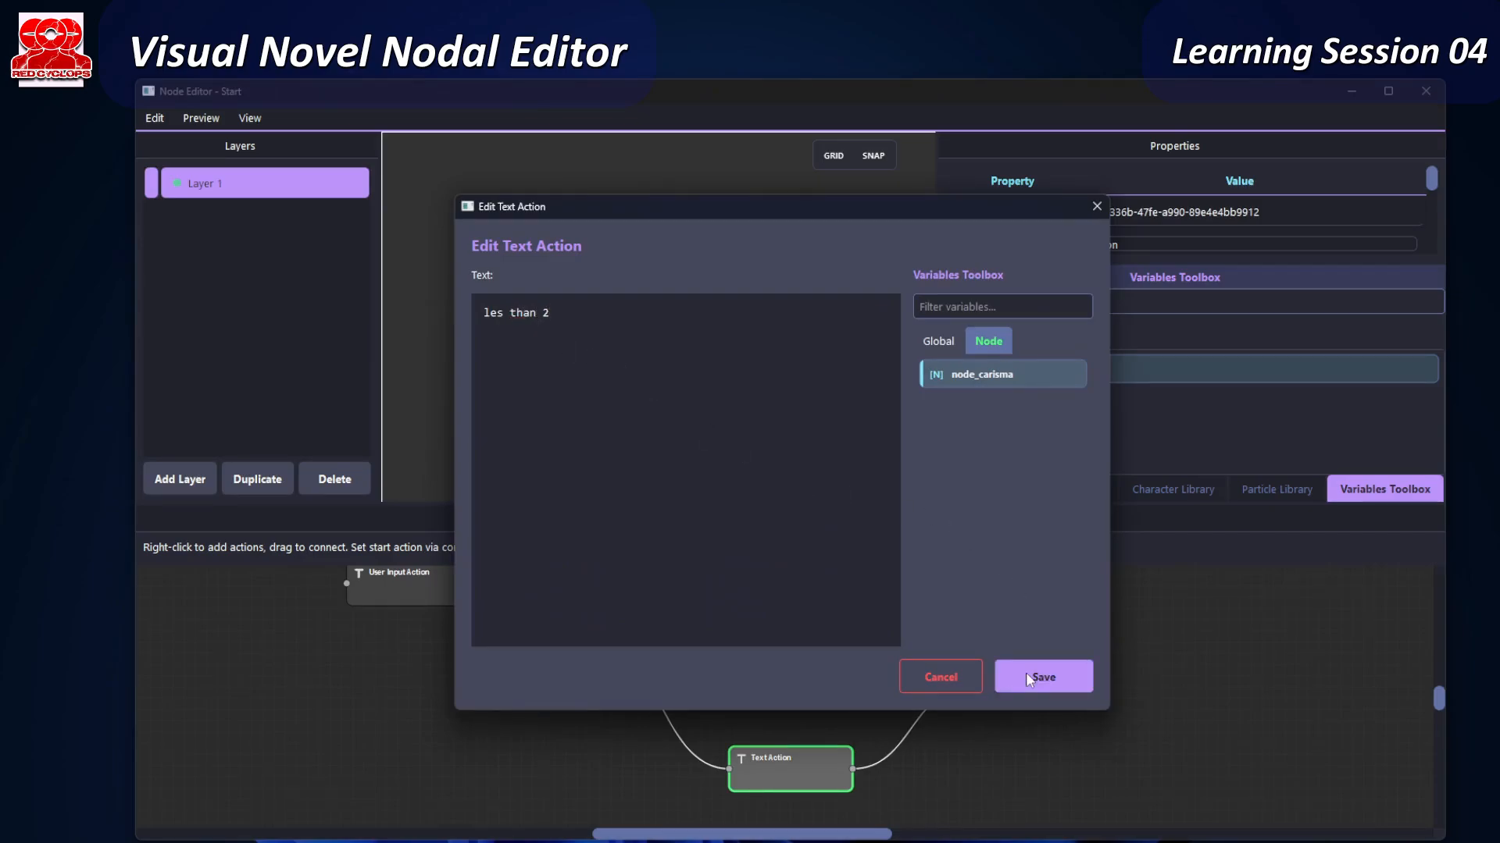
click(1026, 676)
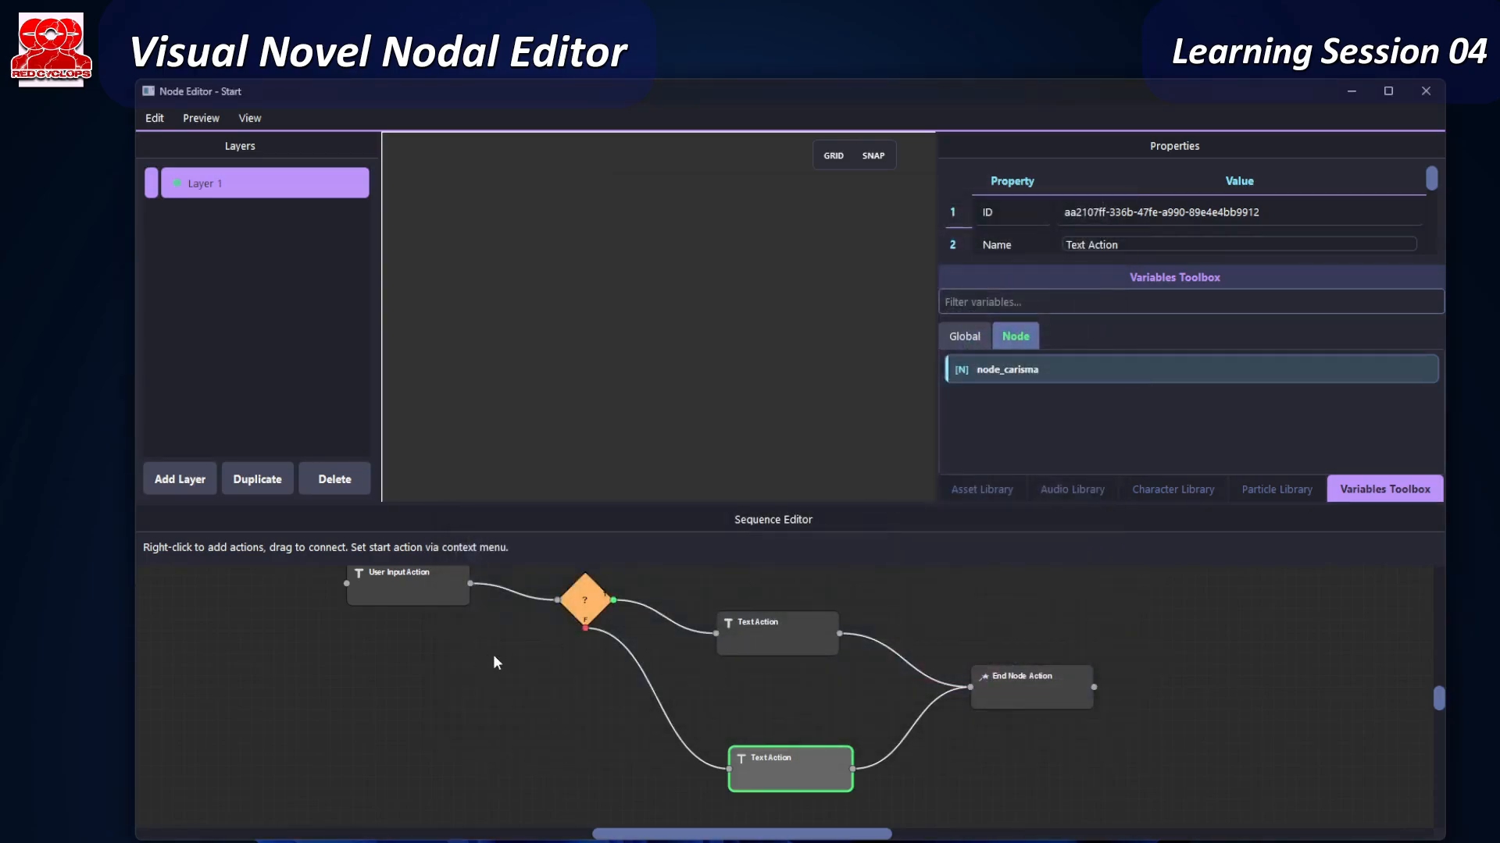
- Delete the User Input Action and set the node_carisma condition as the sequence start, shifting it slightly down and left
middle_drag(494, 657, 471, 689)
drag(391, 630, 390, 699)
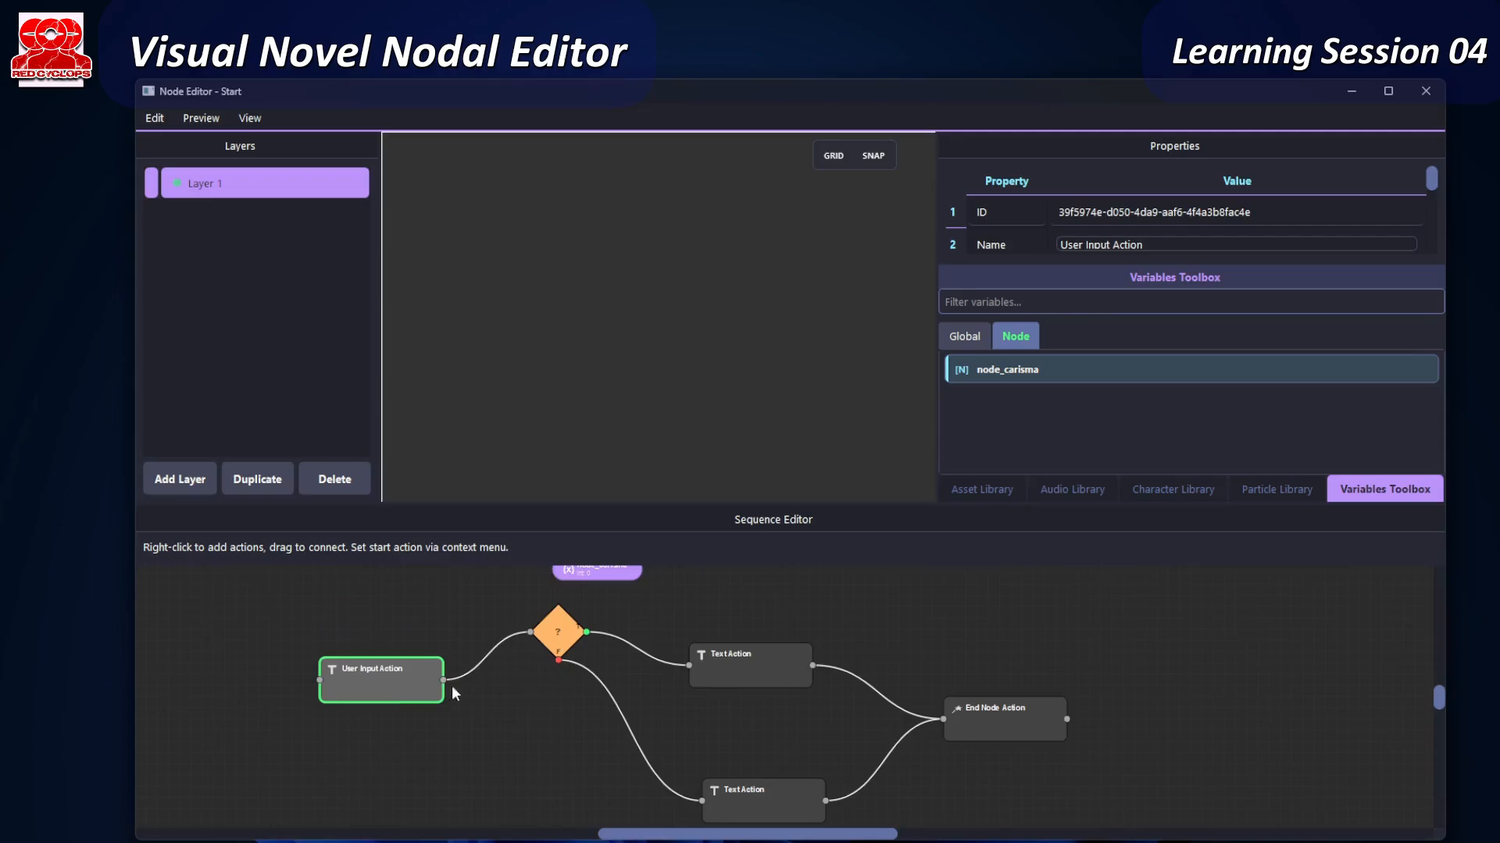
key(Delete)
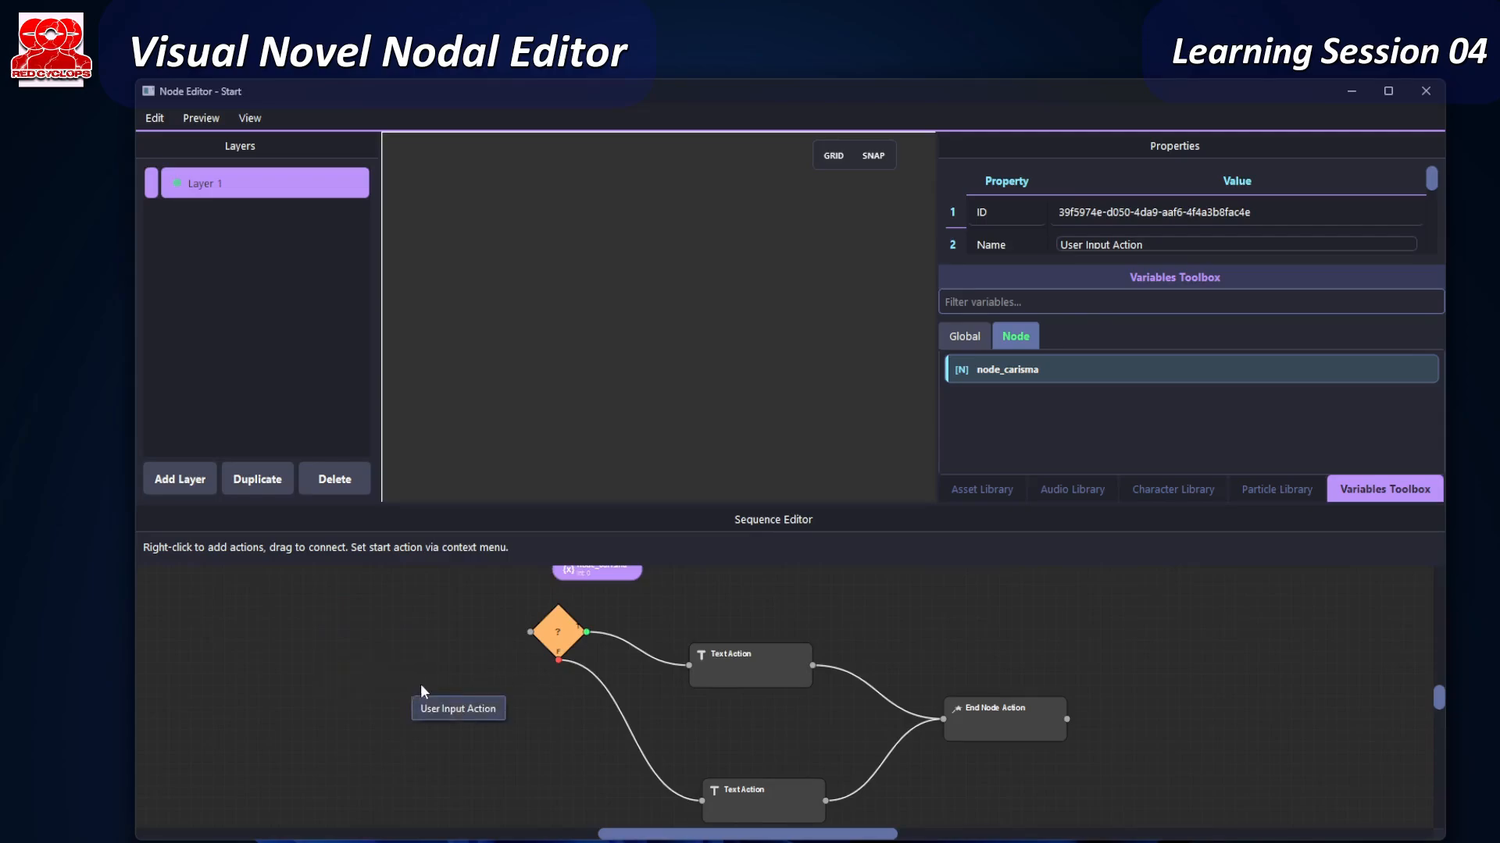
right_click(563, 635)
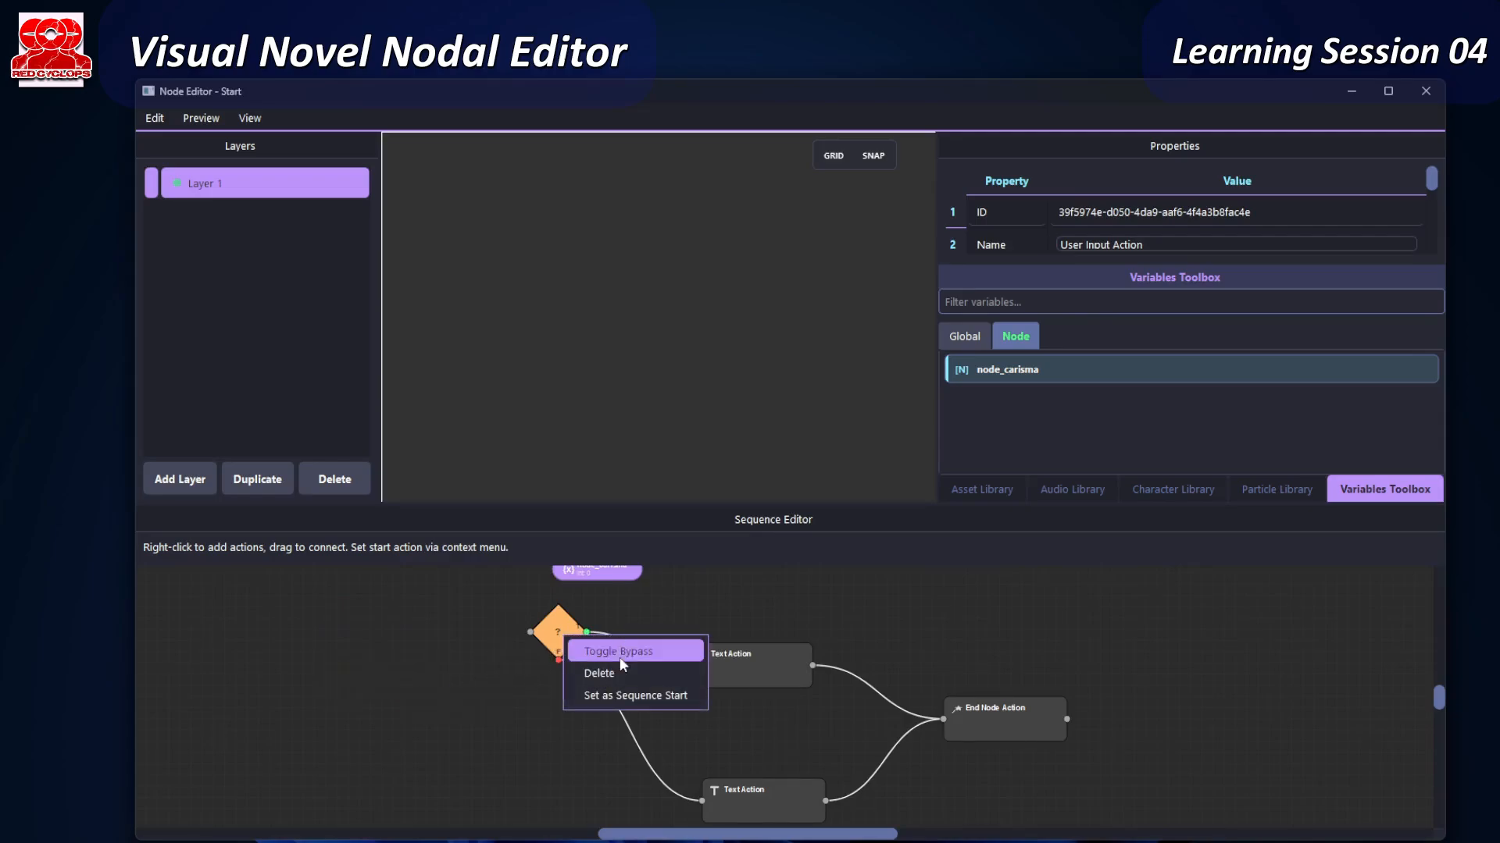
click(621, 695)
drag(562, 647, 536, 672)
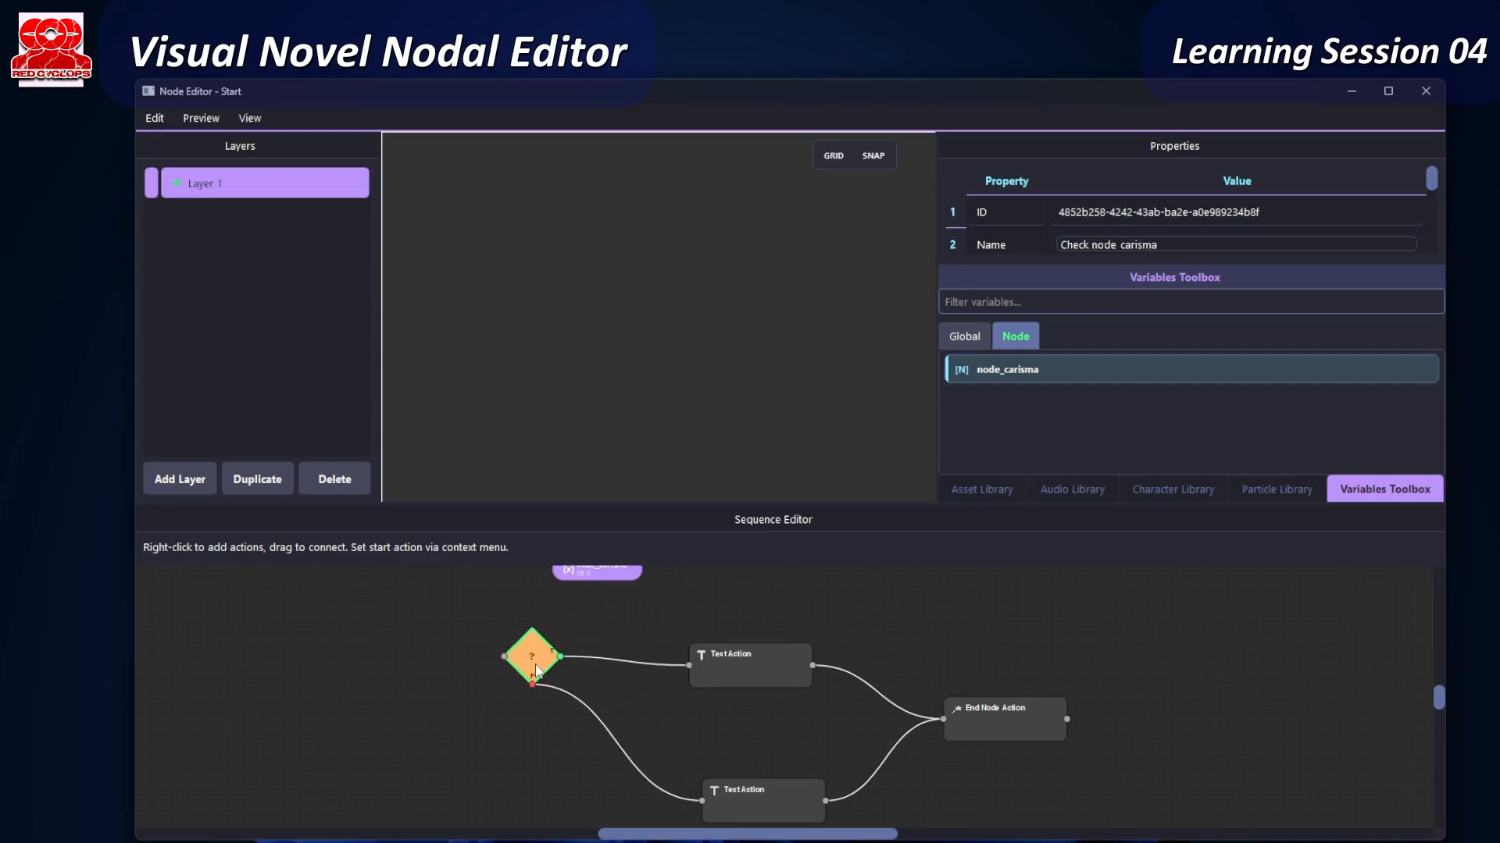
- Review the texts of both Text Actions and the initial value of the node_carisma variable without changing them
double_click(740, 679)
click(906, 677)
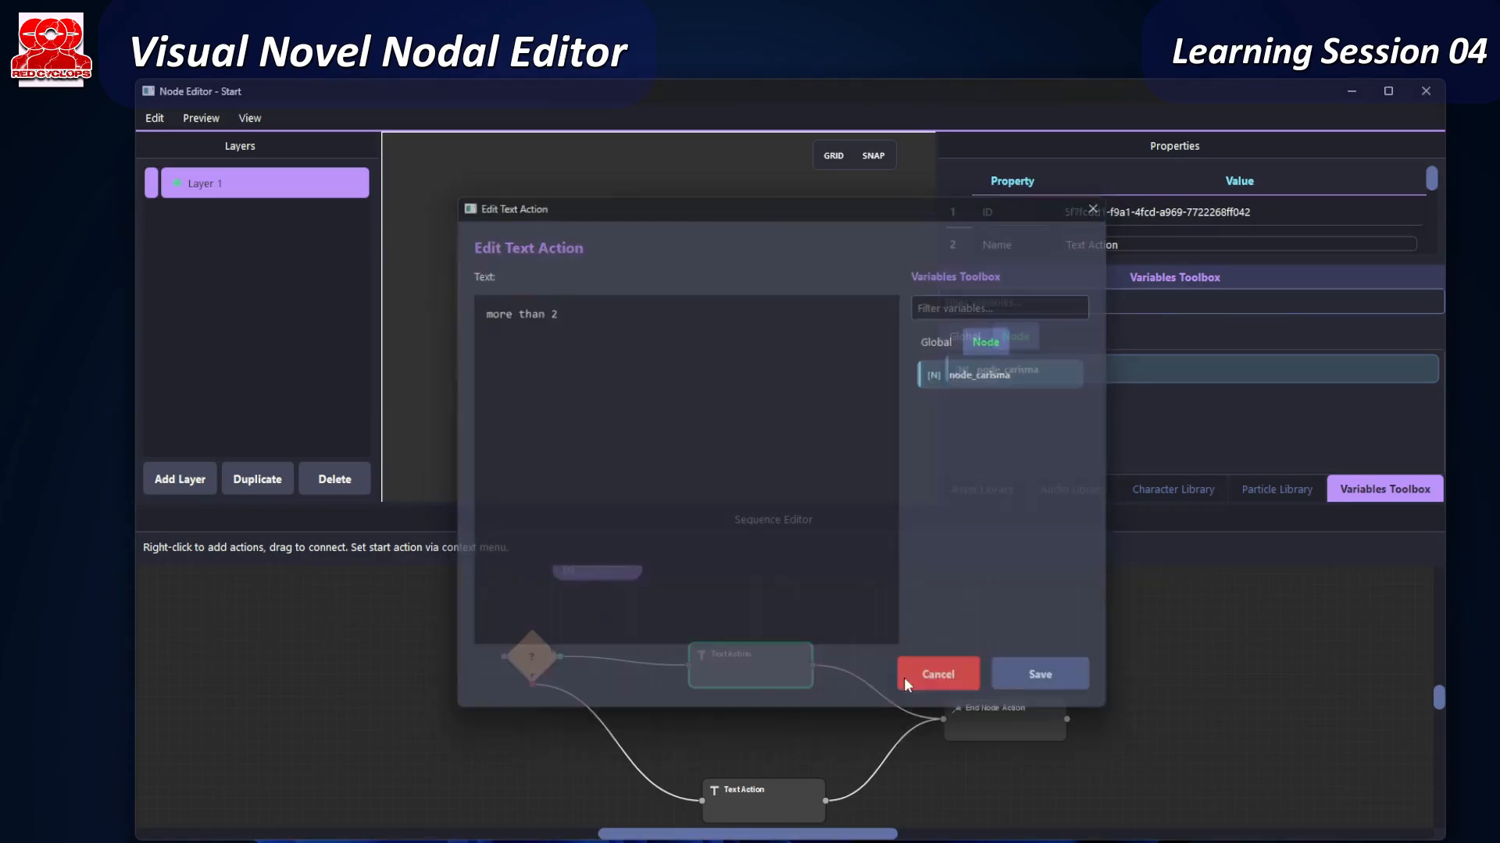
double_click(788, 796)
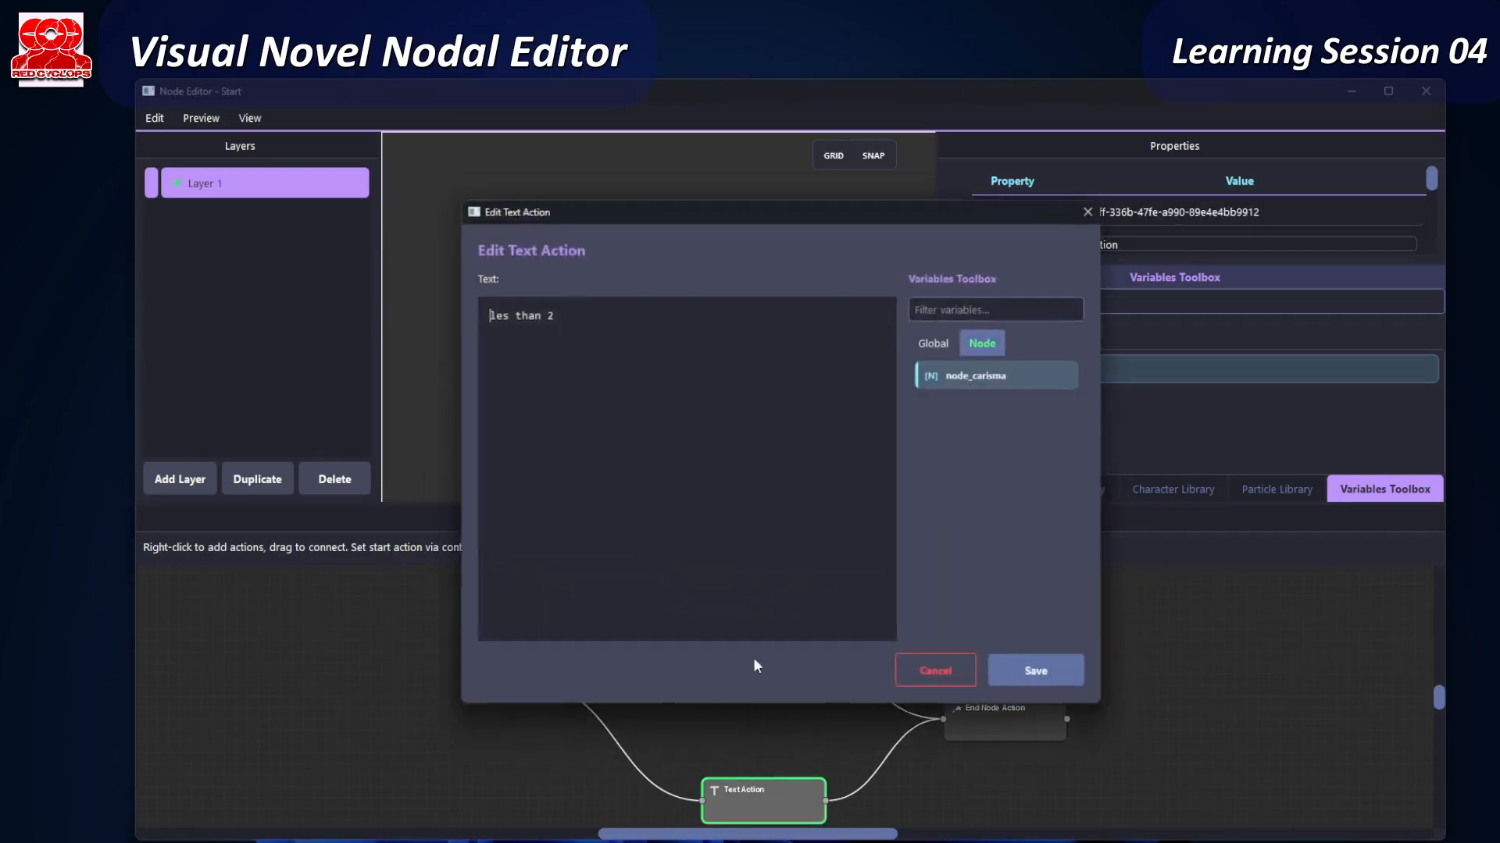
click(954, 678)
double_click(597, 571)
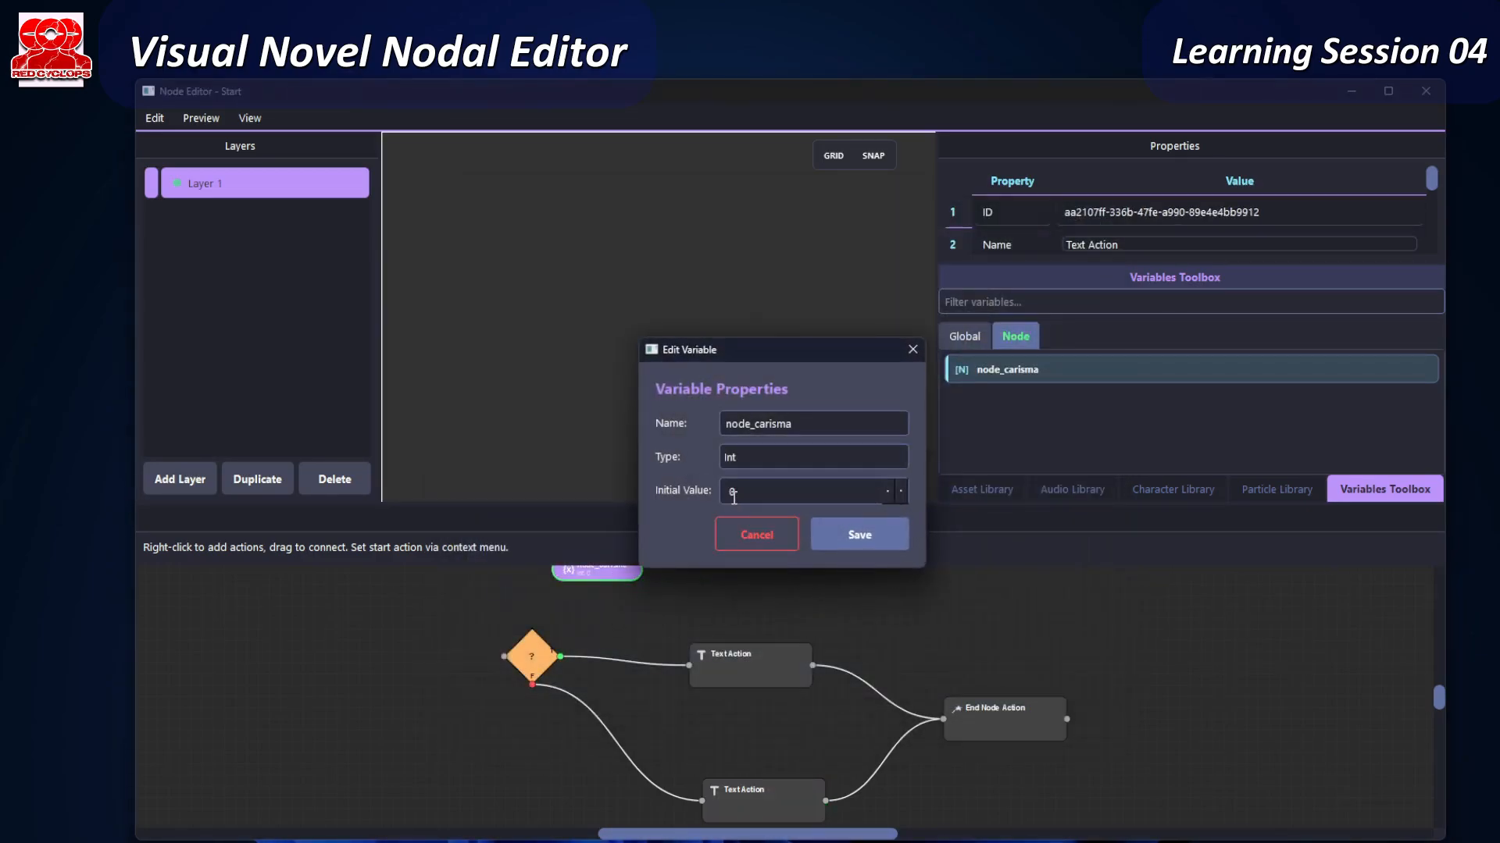
click(762, 537)
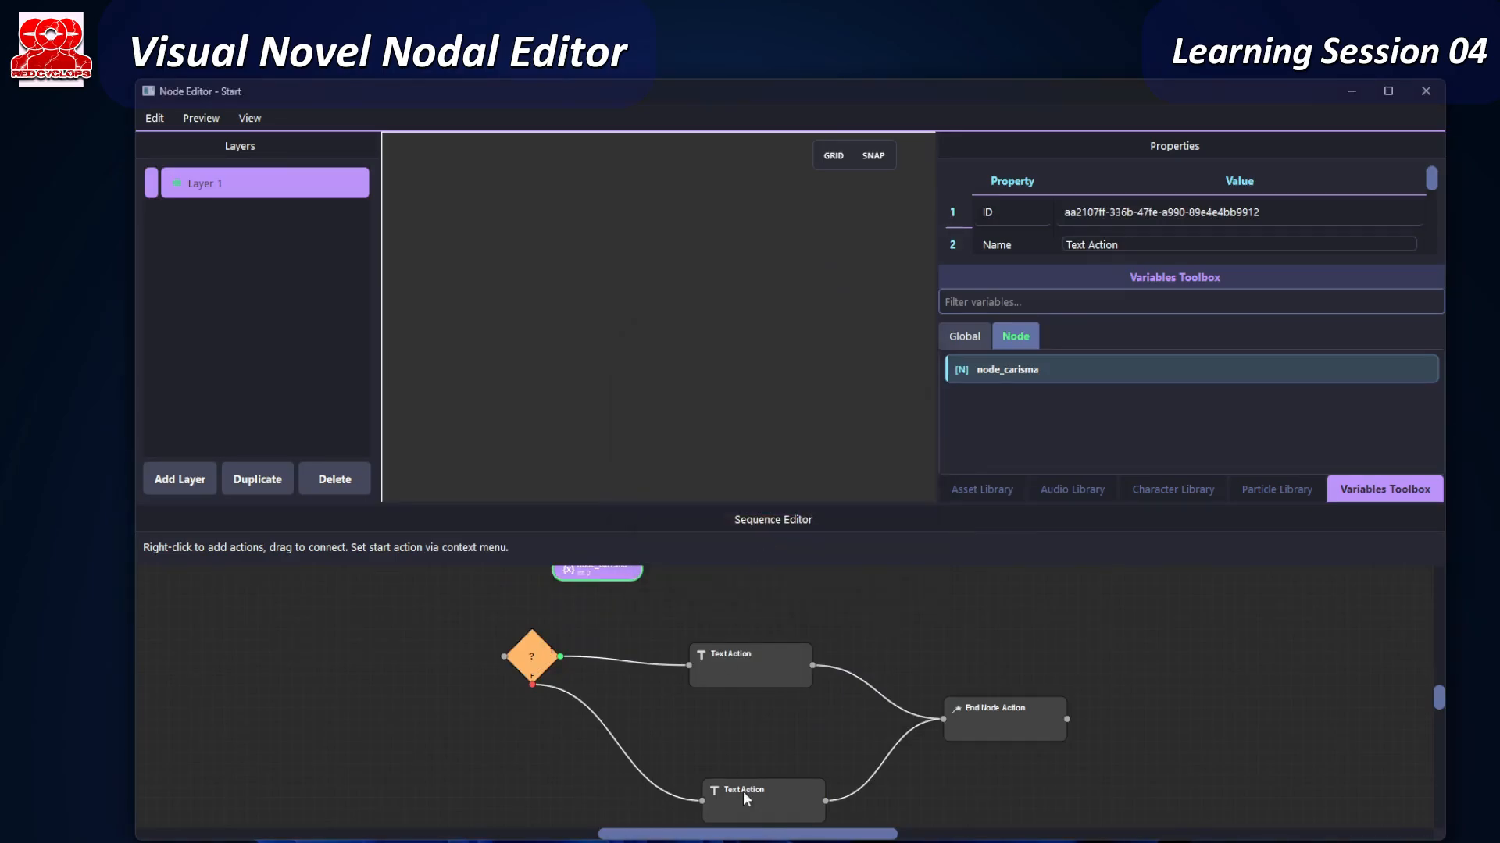
- Preview the Start node, advance through its texts to check which branch plays, and quit the preview
click(201, 118)
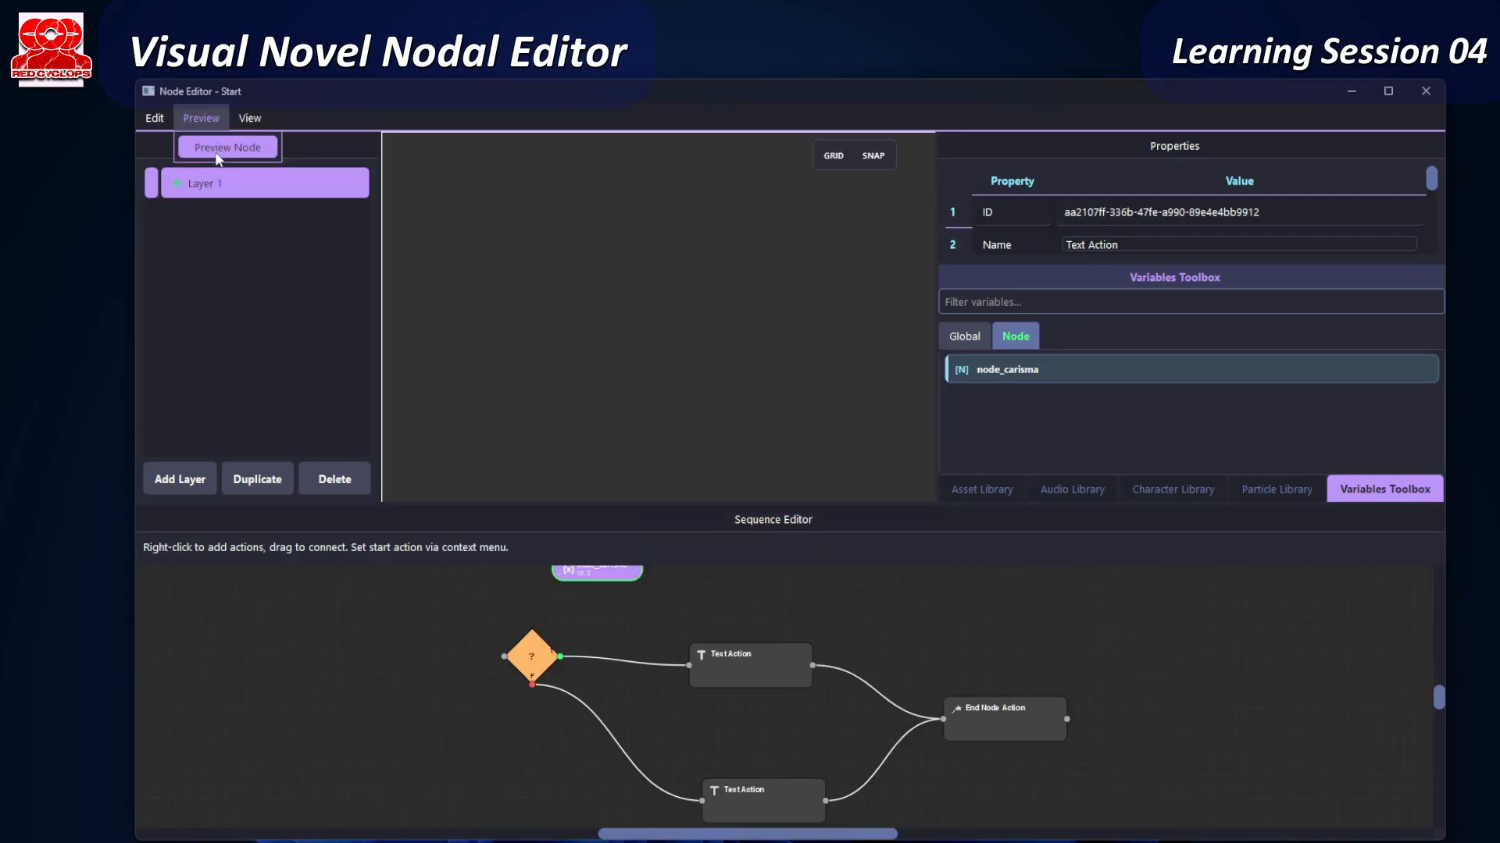
click(218, 155)
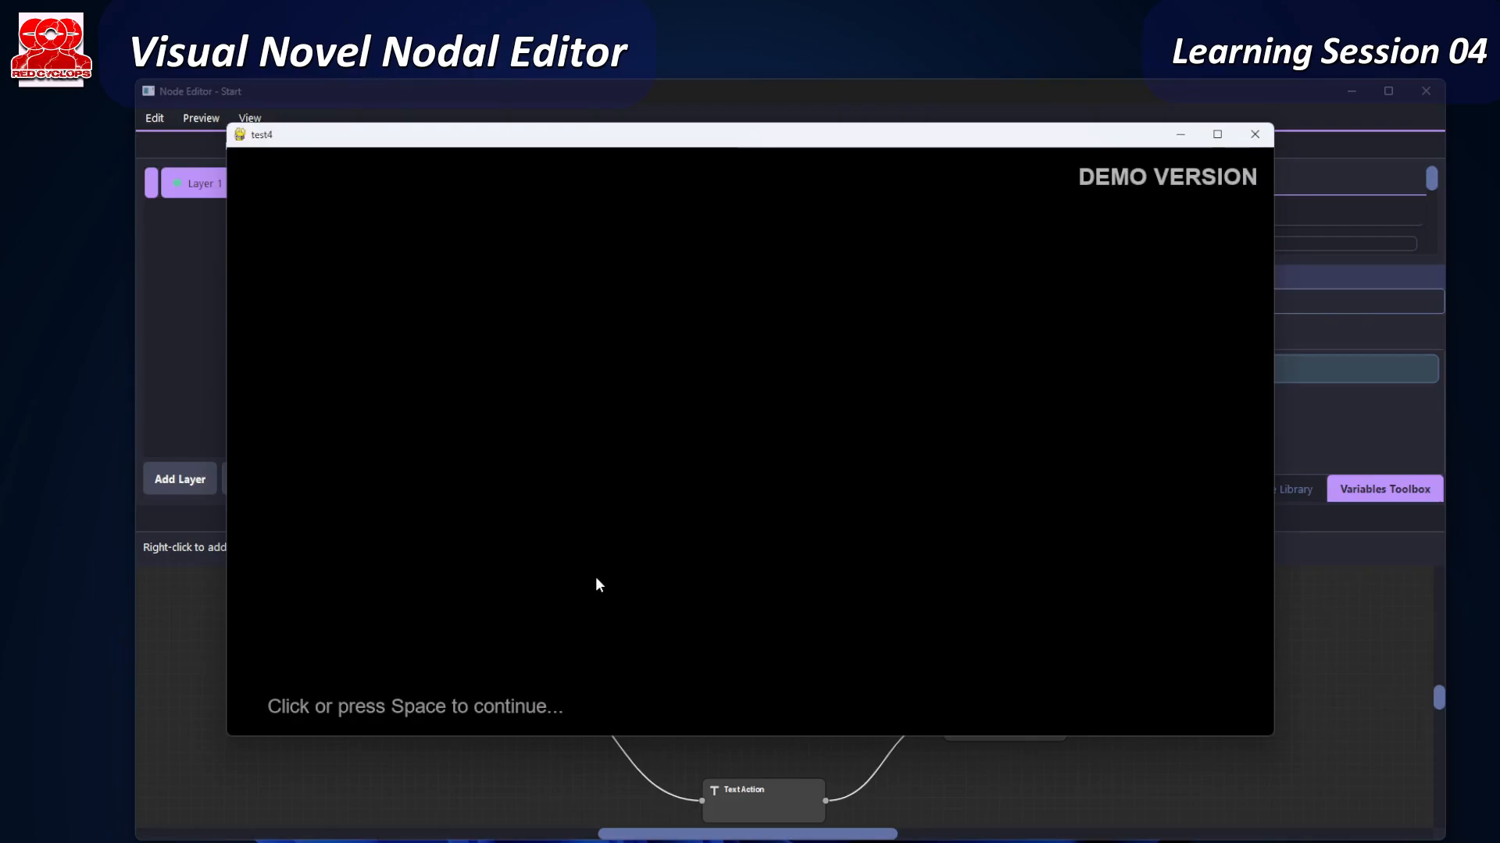
click(597, 578)
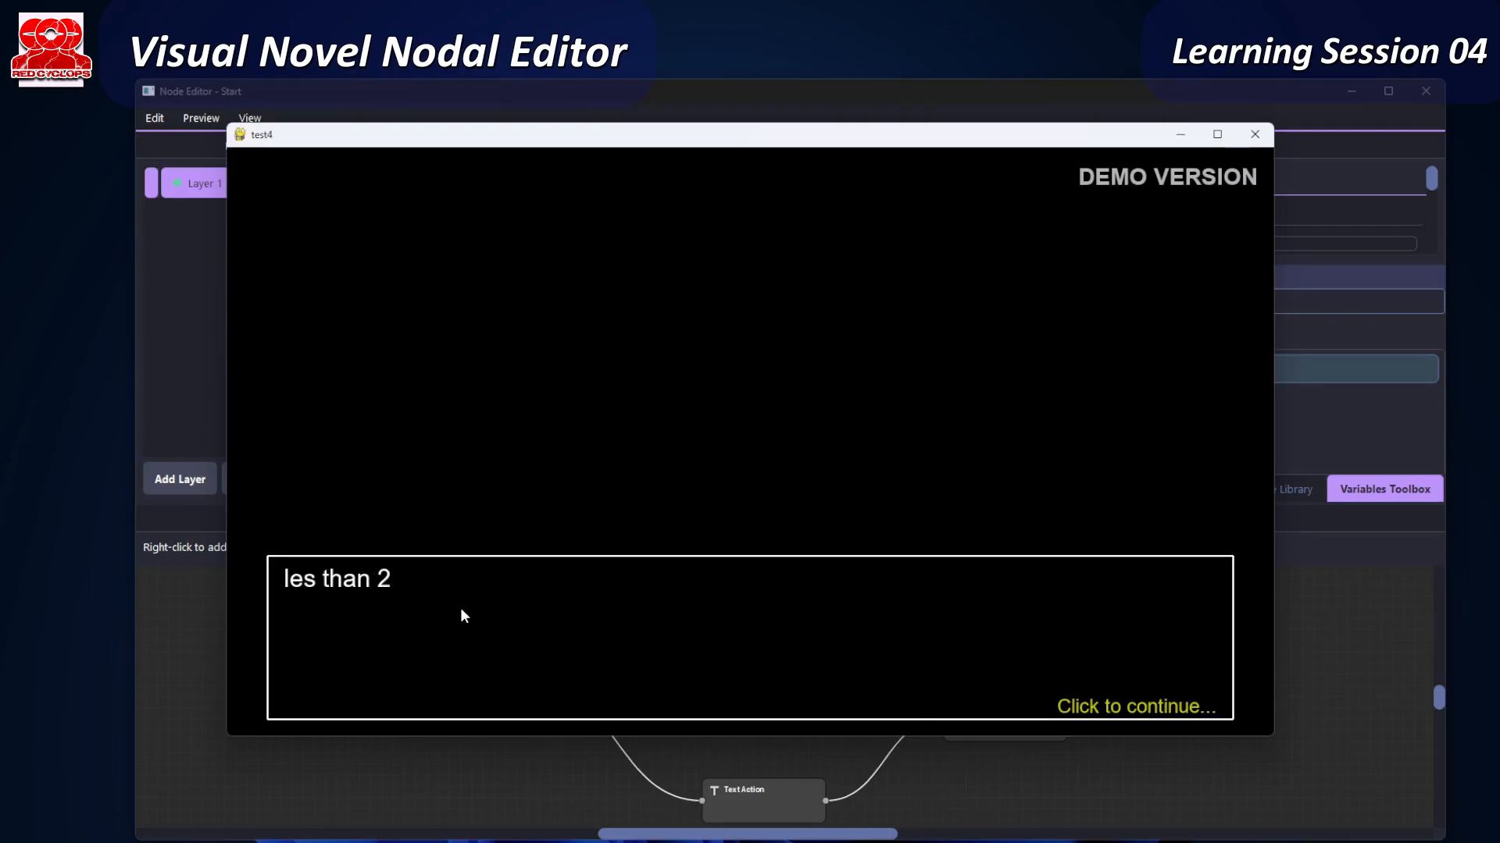
click(419, 605)
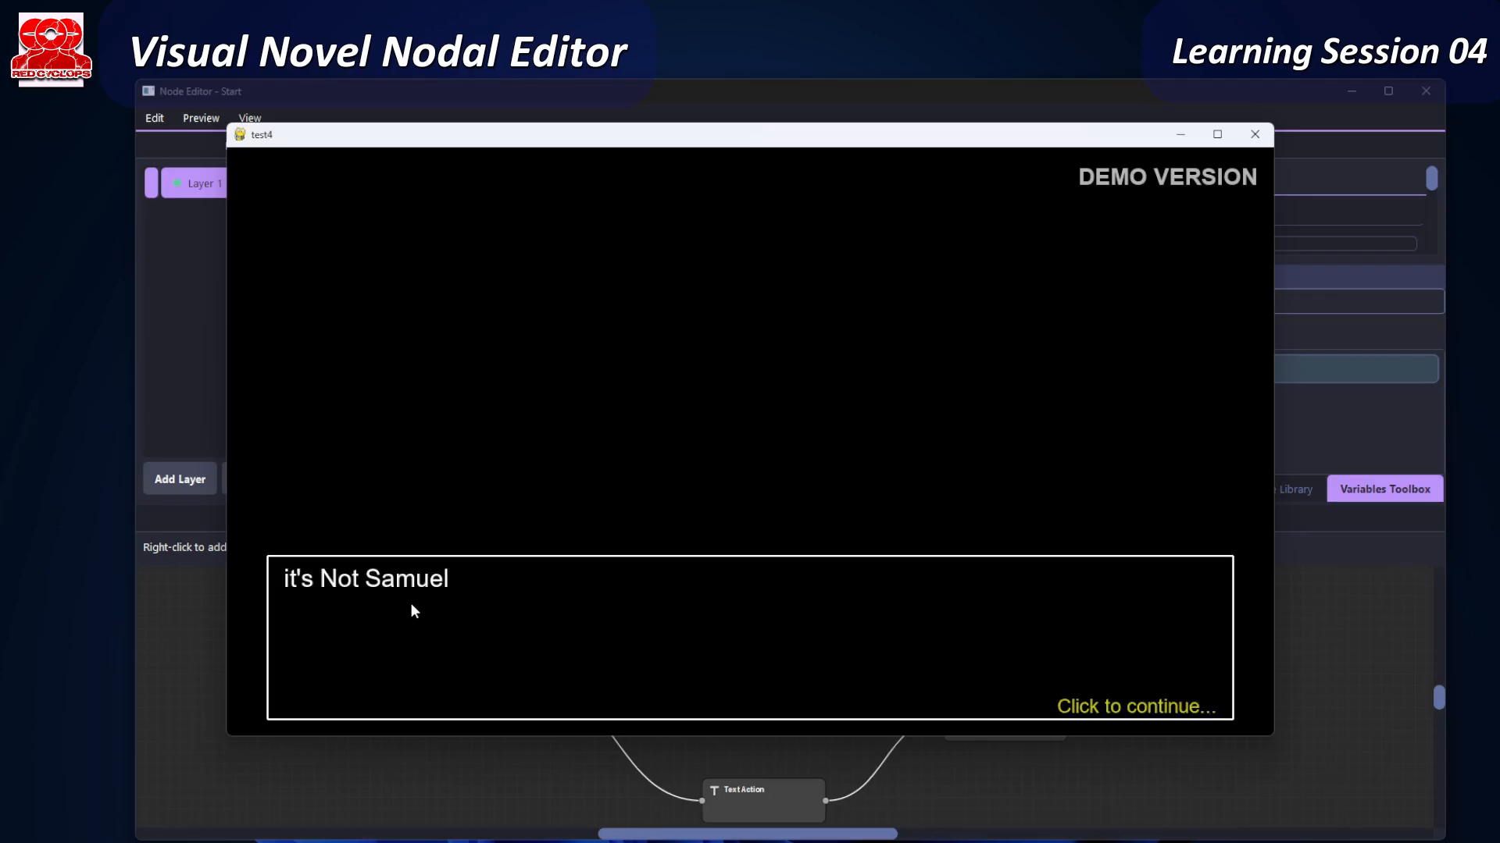
click(941, 608)
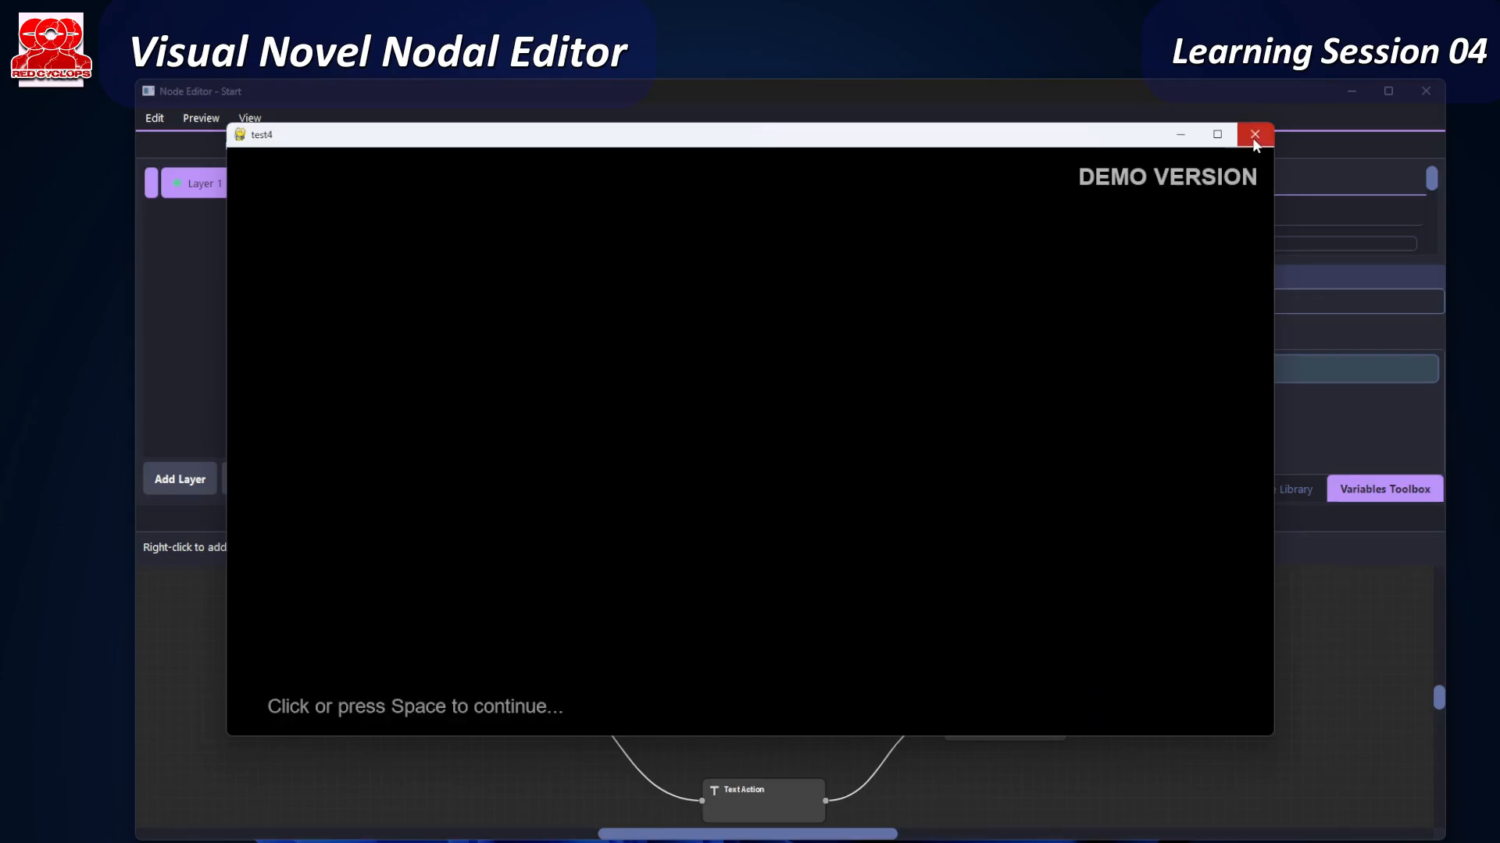
click(1255, 134)
click(695, 508)
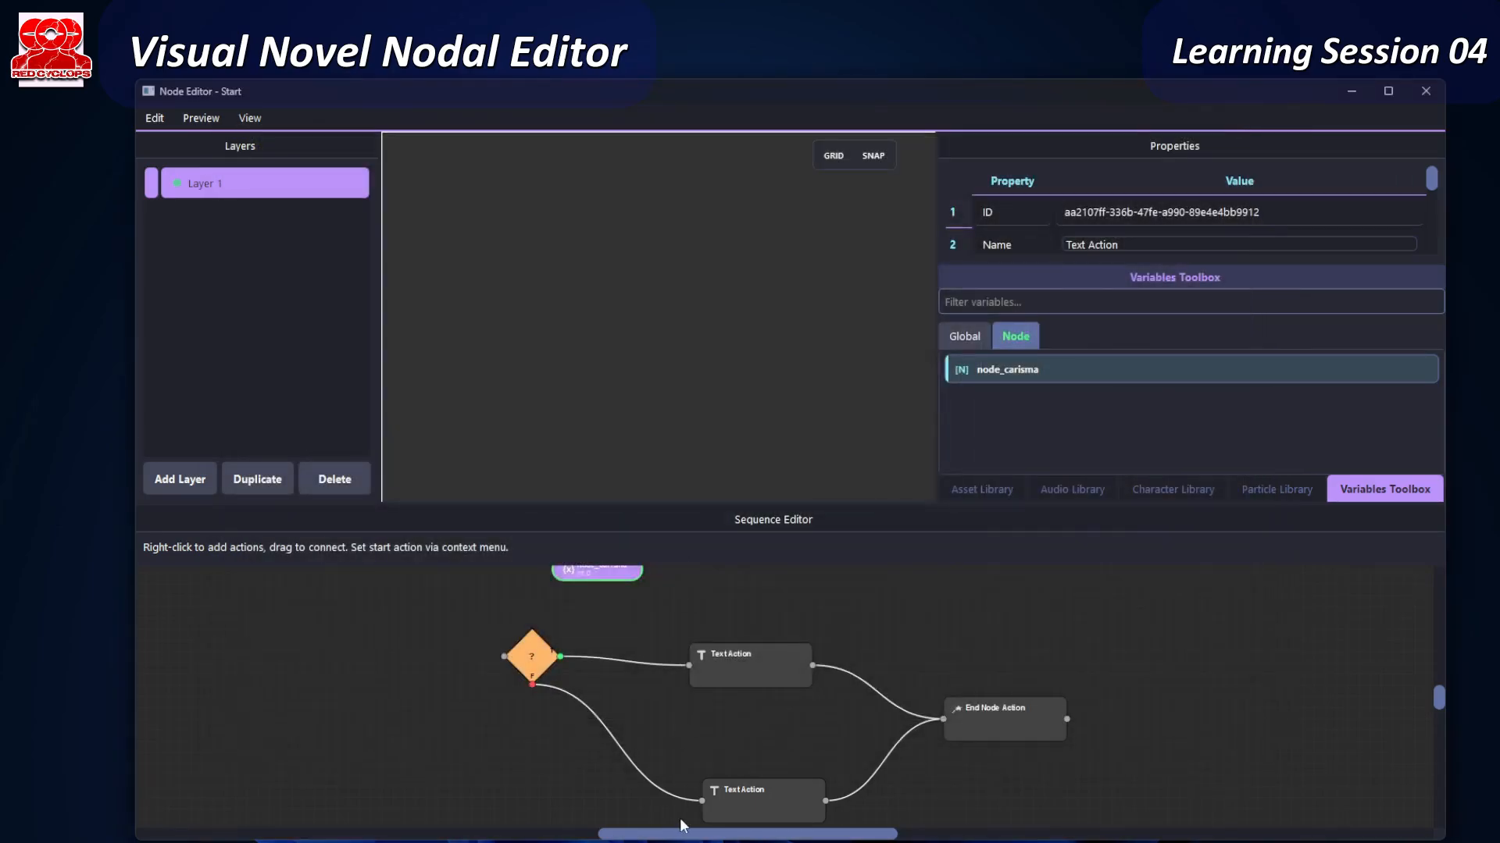
- Check the true branch's Text Action, and correct the false branch's text to "less than 2" and save it
click(750, 663)
double_click(765, 663)
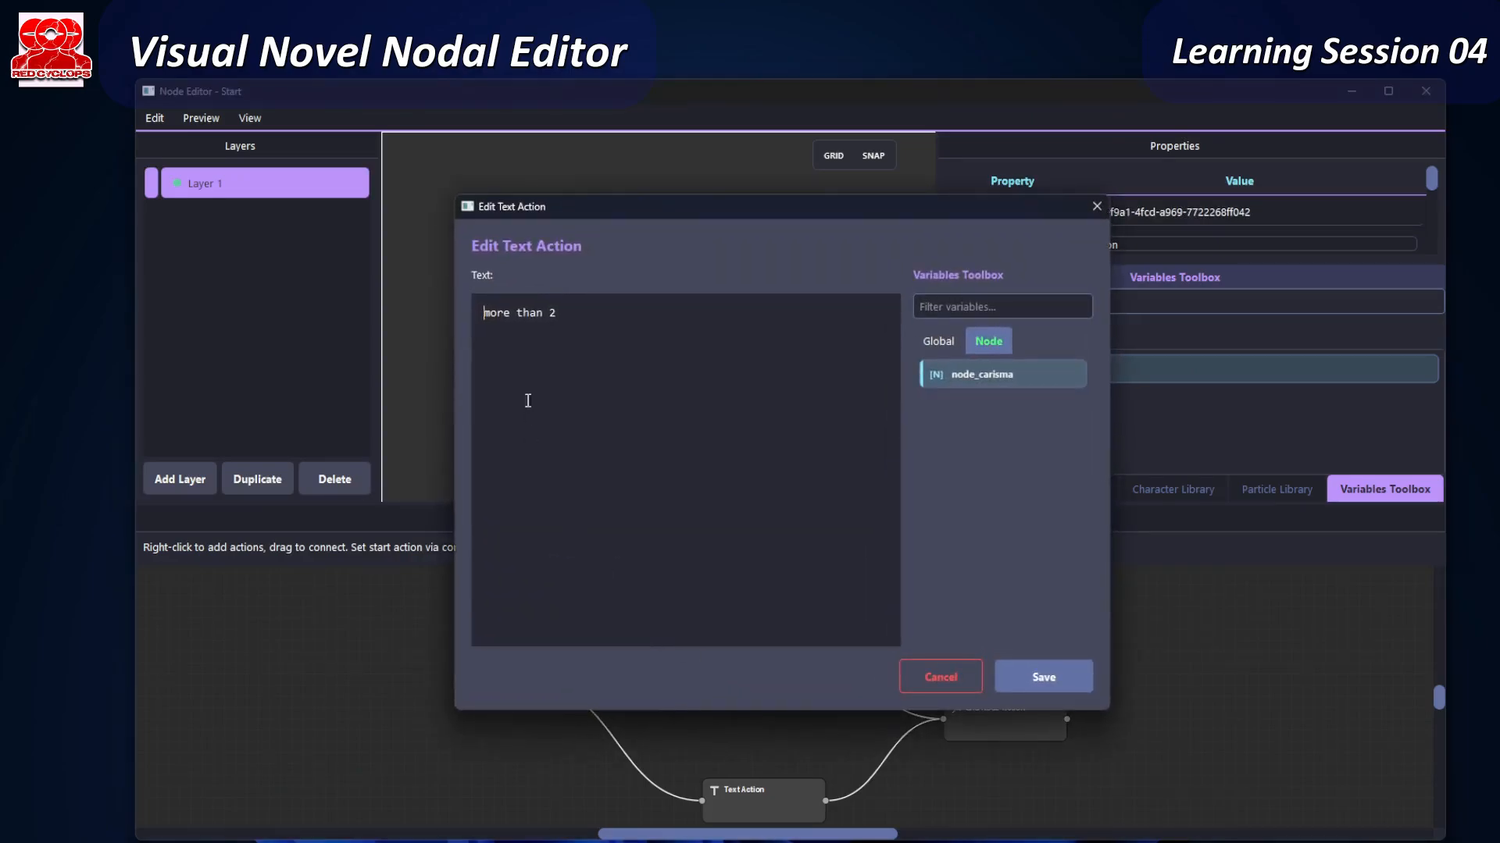
click(924, 681)
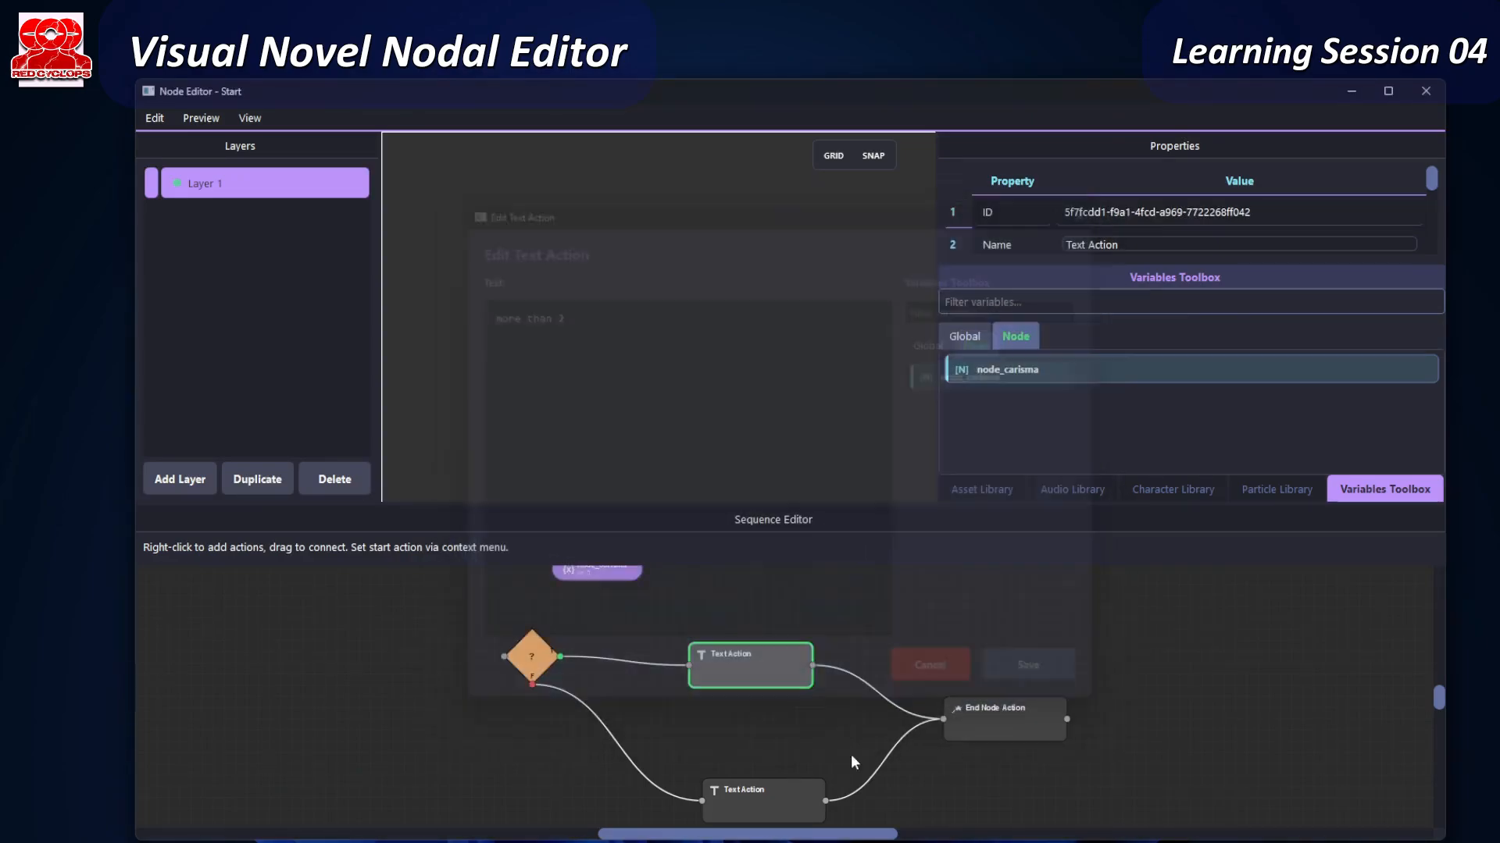
double_click(766, 808)
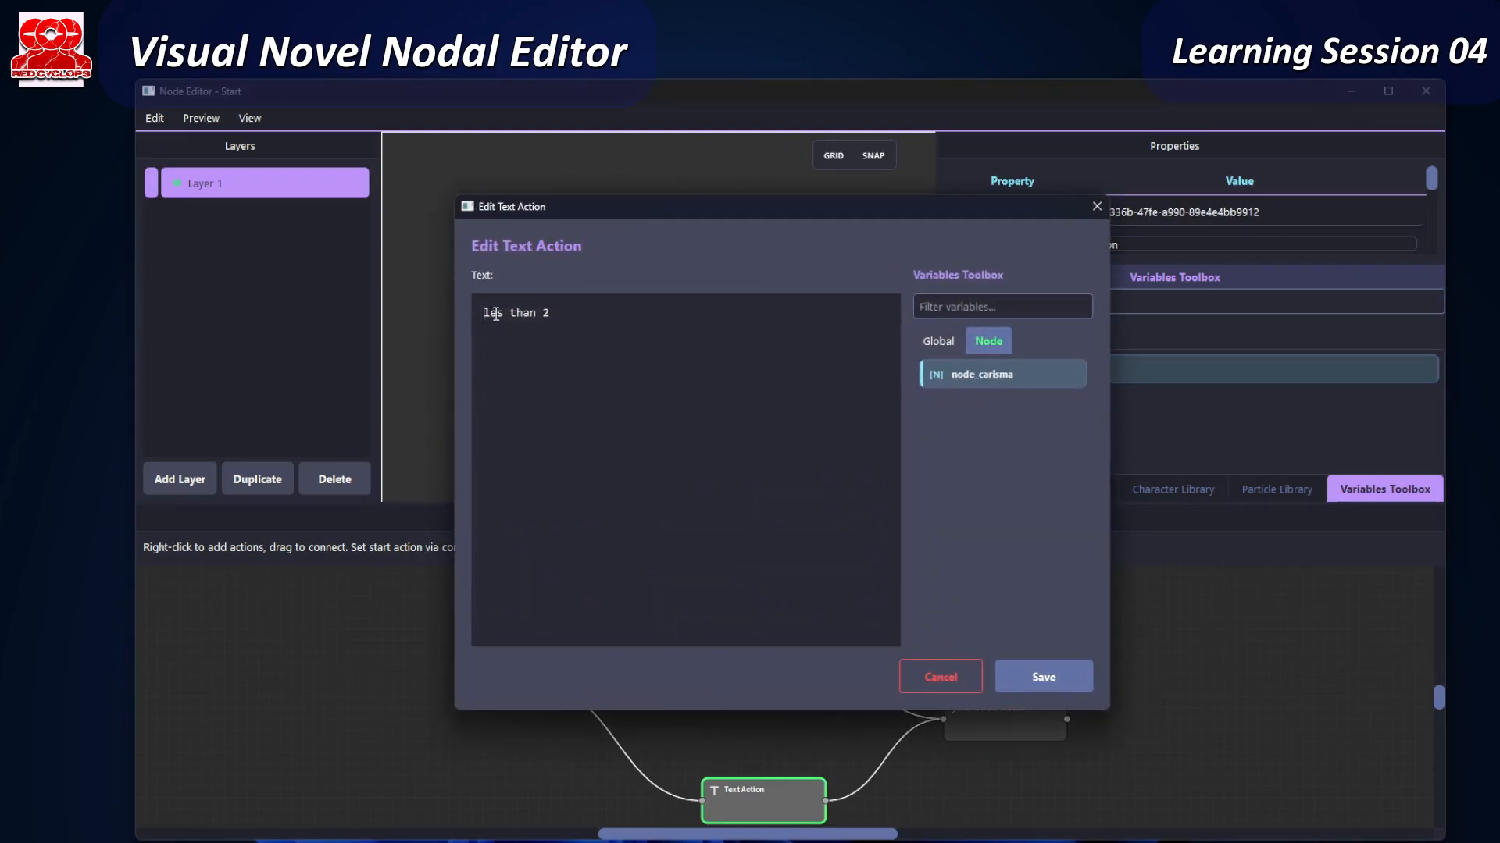
text(s)
click(1025, 693)
click(730, 653)
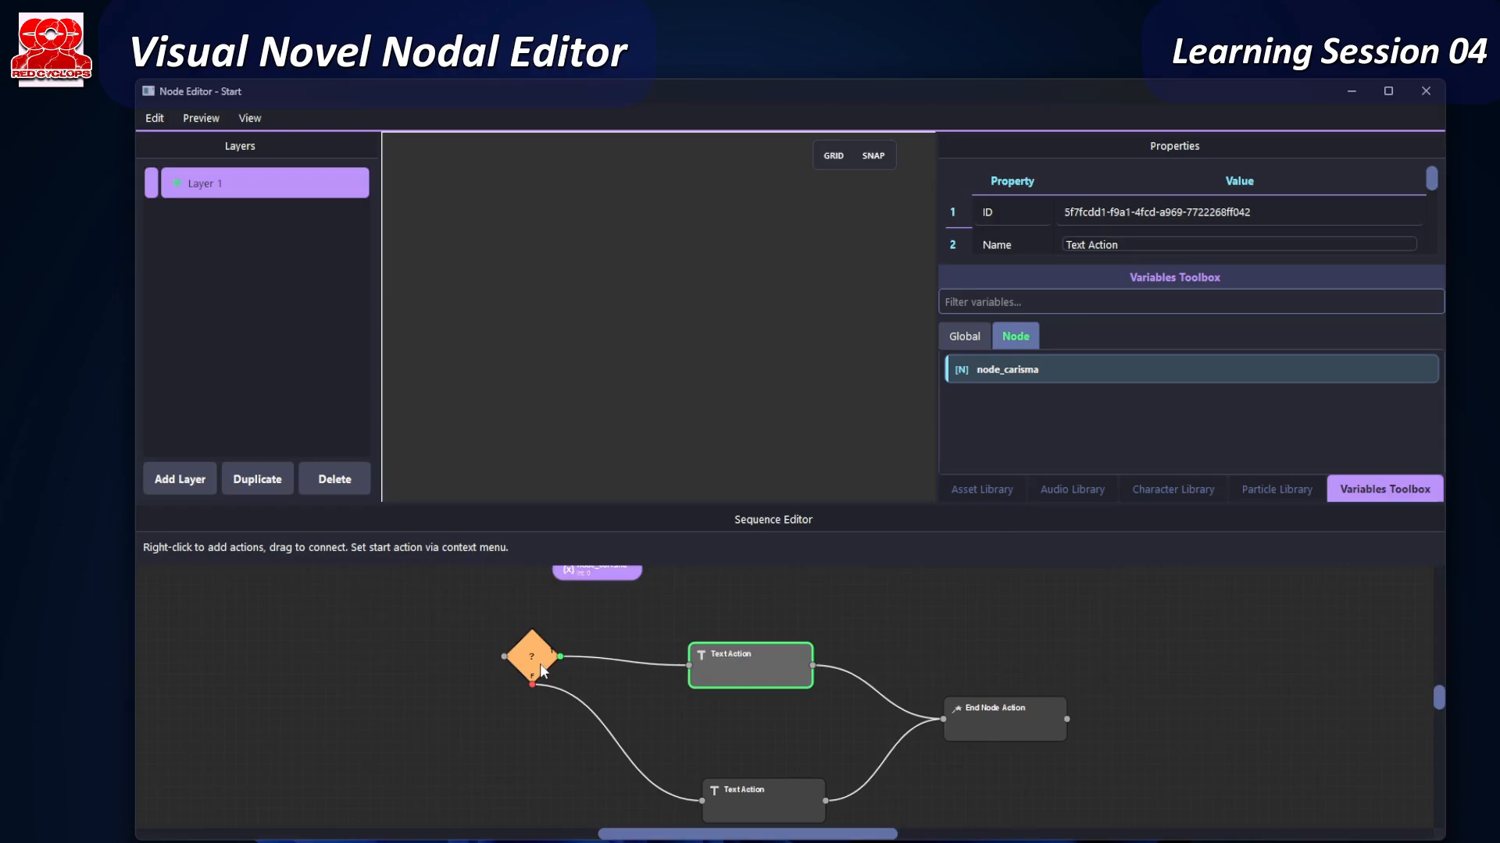
- Set the initial value of the node_carisma variable to 3 and save it
double_click(611, 573)
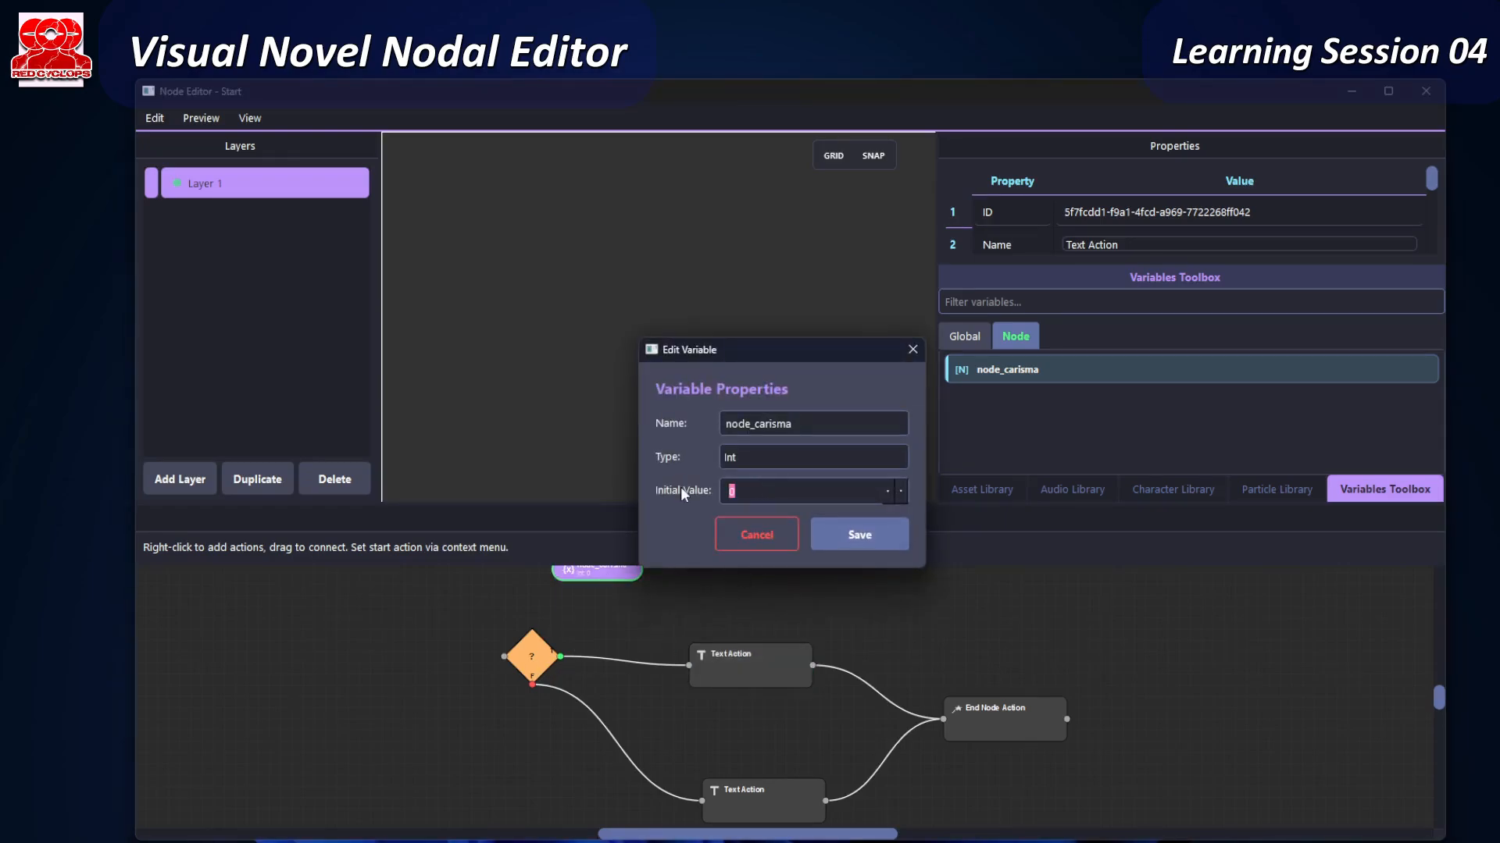
text(3)
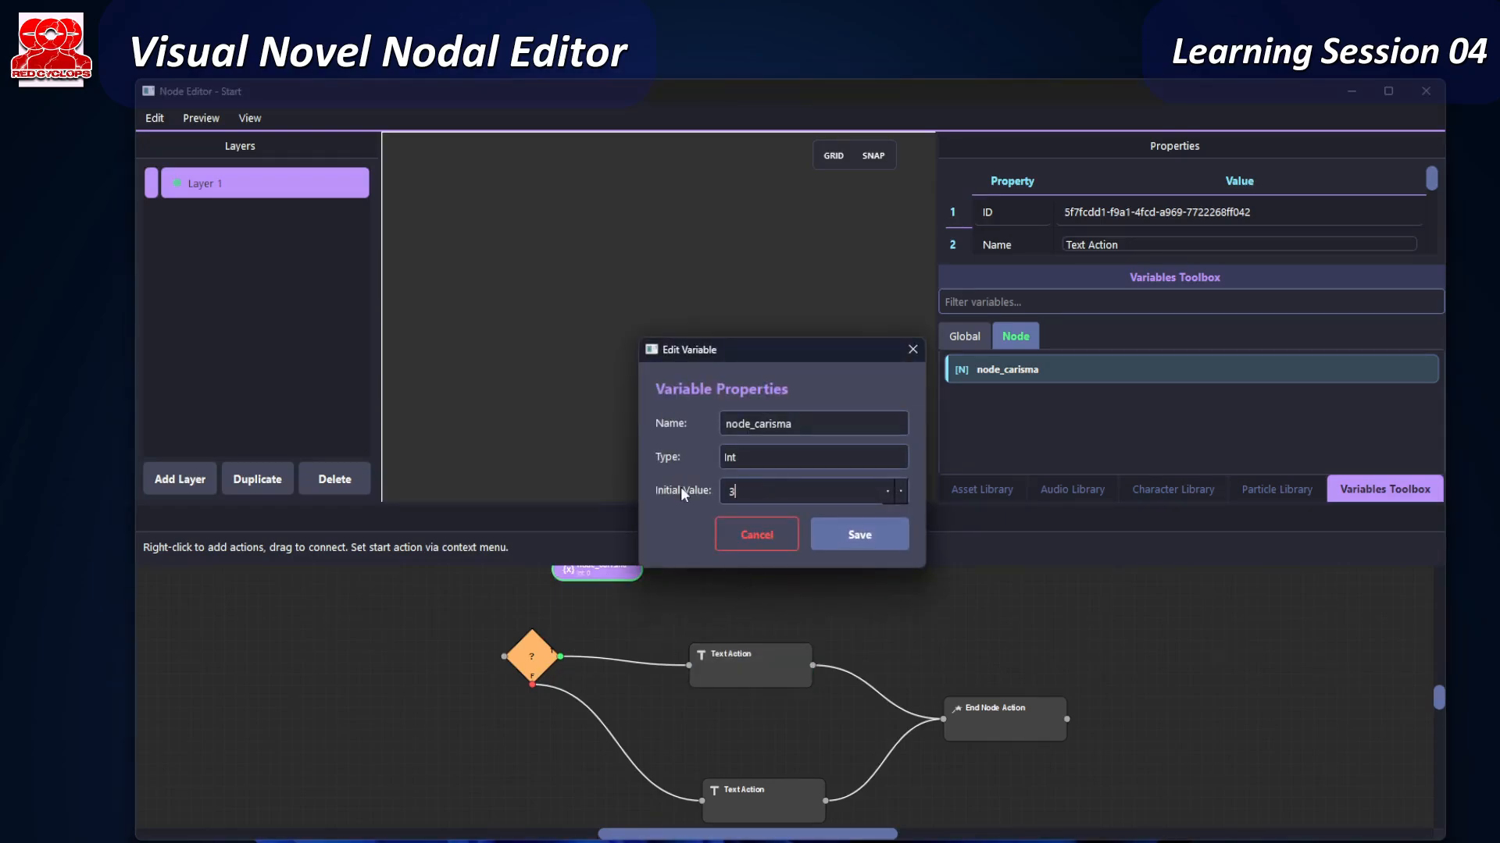
click(868, 534)
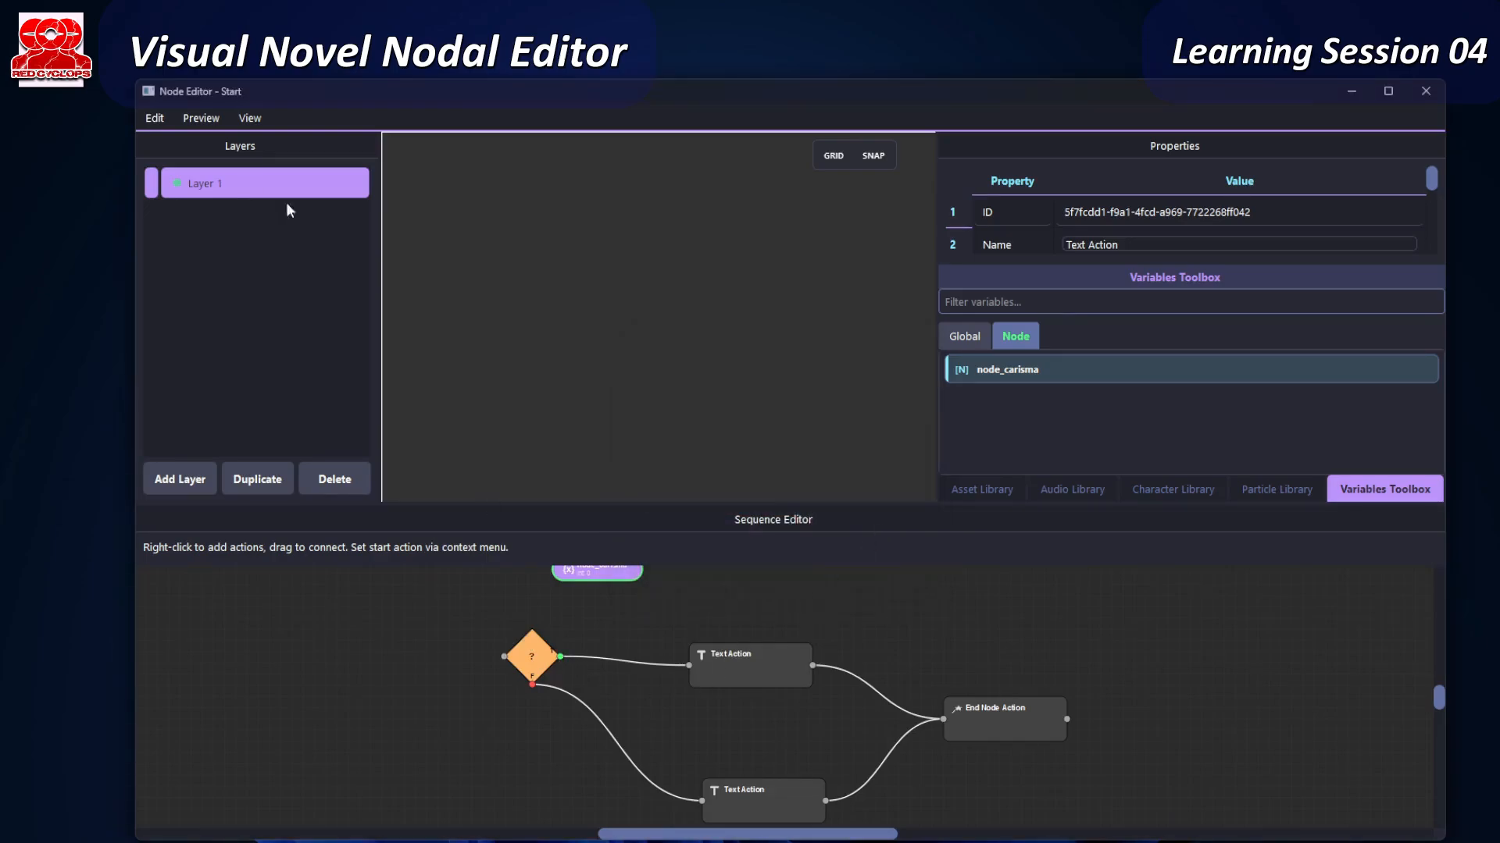
- Preview the Start node again with the new node_carisma value, advance through the text and quit the story
click(189, 121)
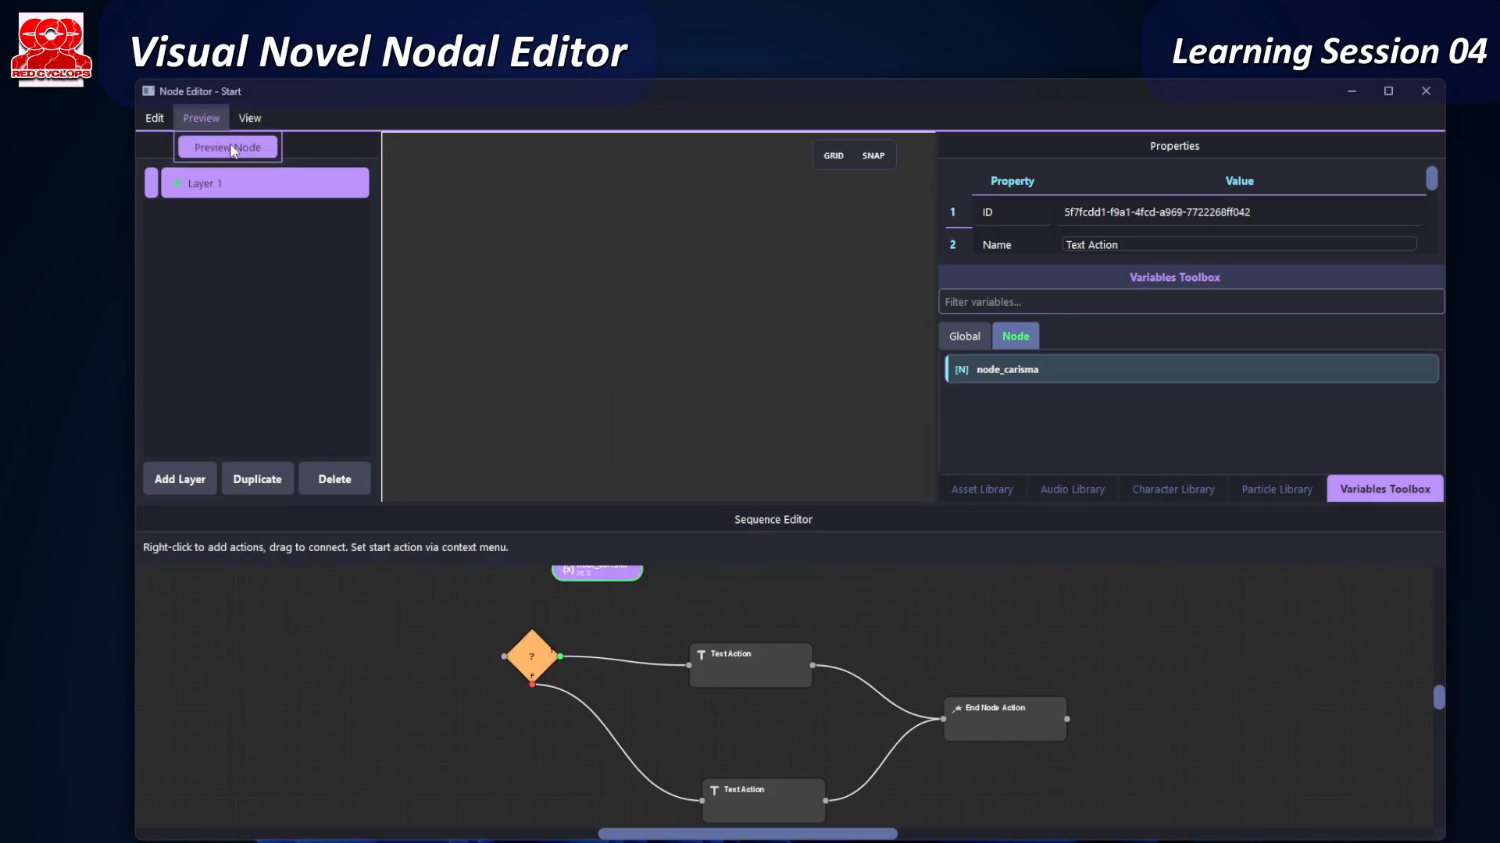
click(231, 147)
click(575, 553)
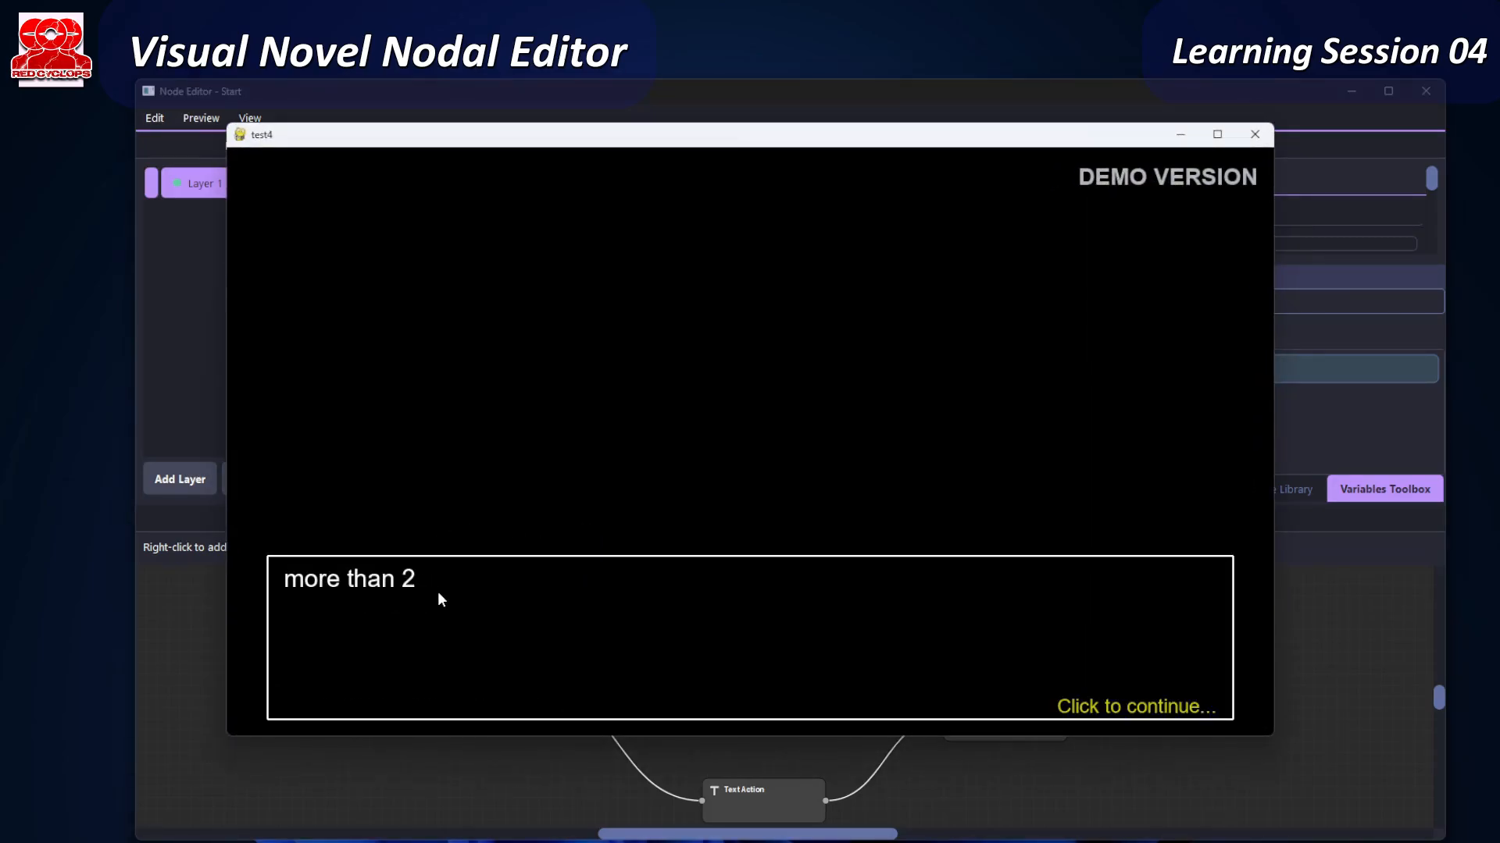
click(760, 614)
click(1254, 135)
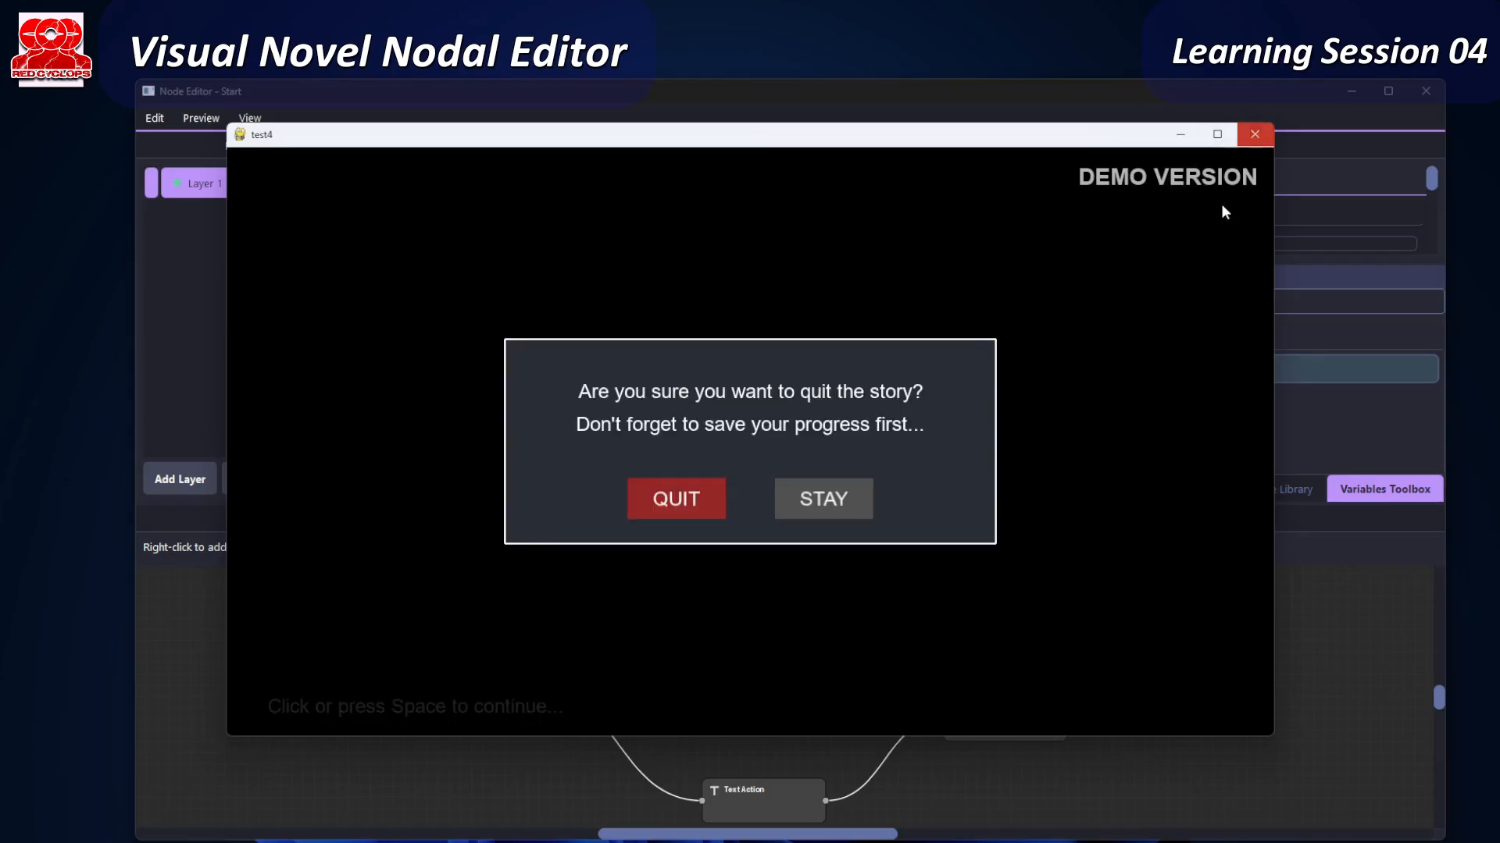
click(700, 500)
- Move the condition and the true branch's Text Action left to make room before the End Node Action
middle_drag(572, 691, 703, 695)
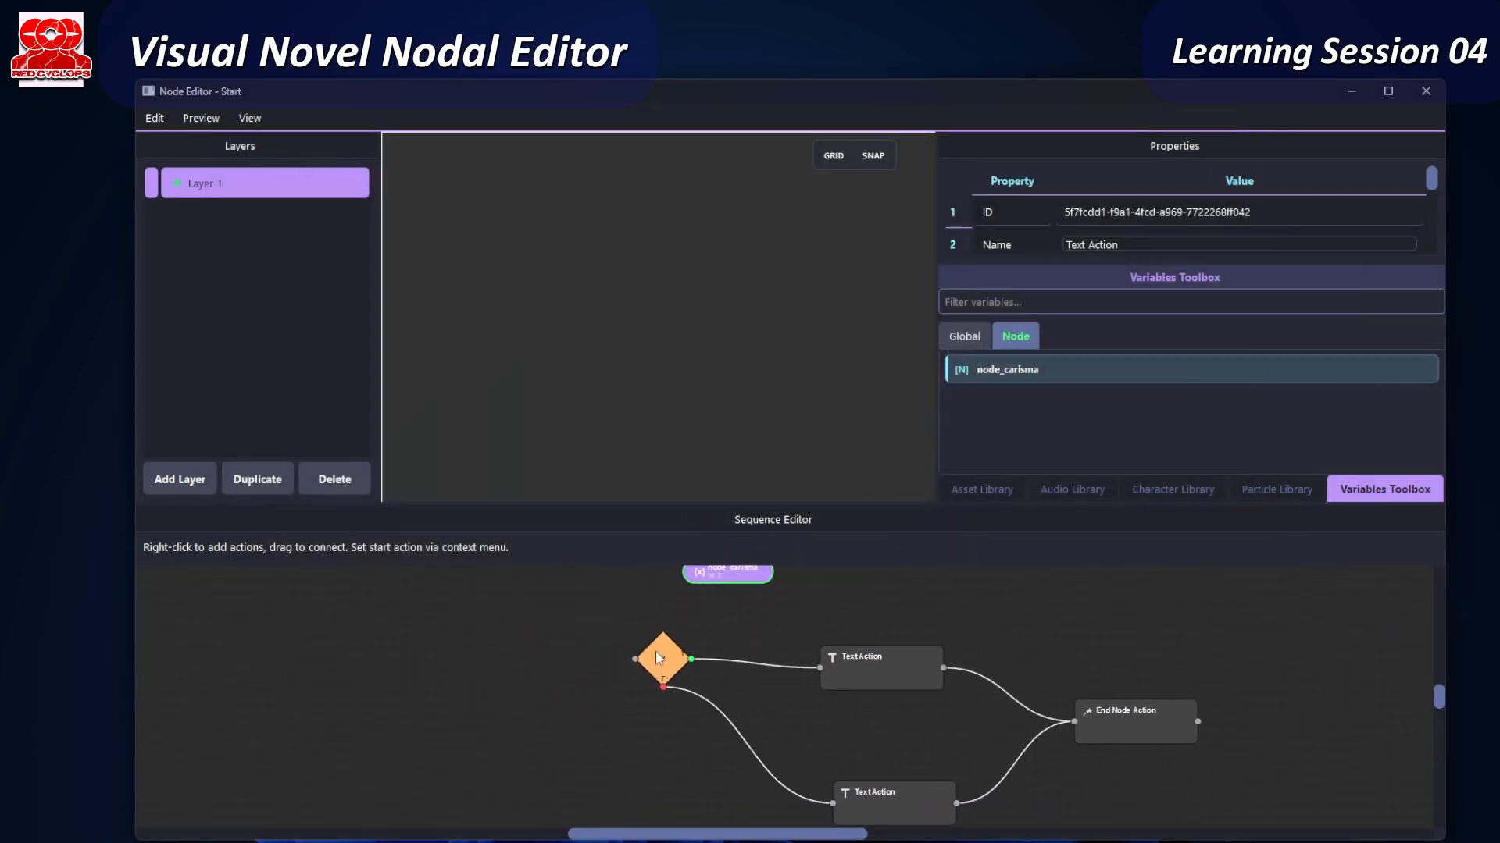
drag(662, 660, 628, 653)
drag(892, 687, 769, 655)
drag(616, 657, 518, 662)
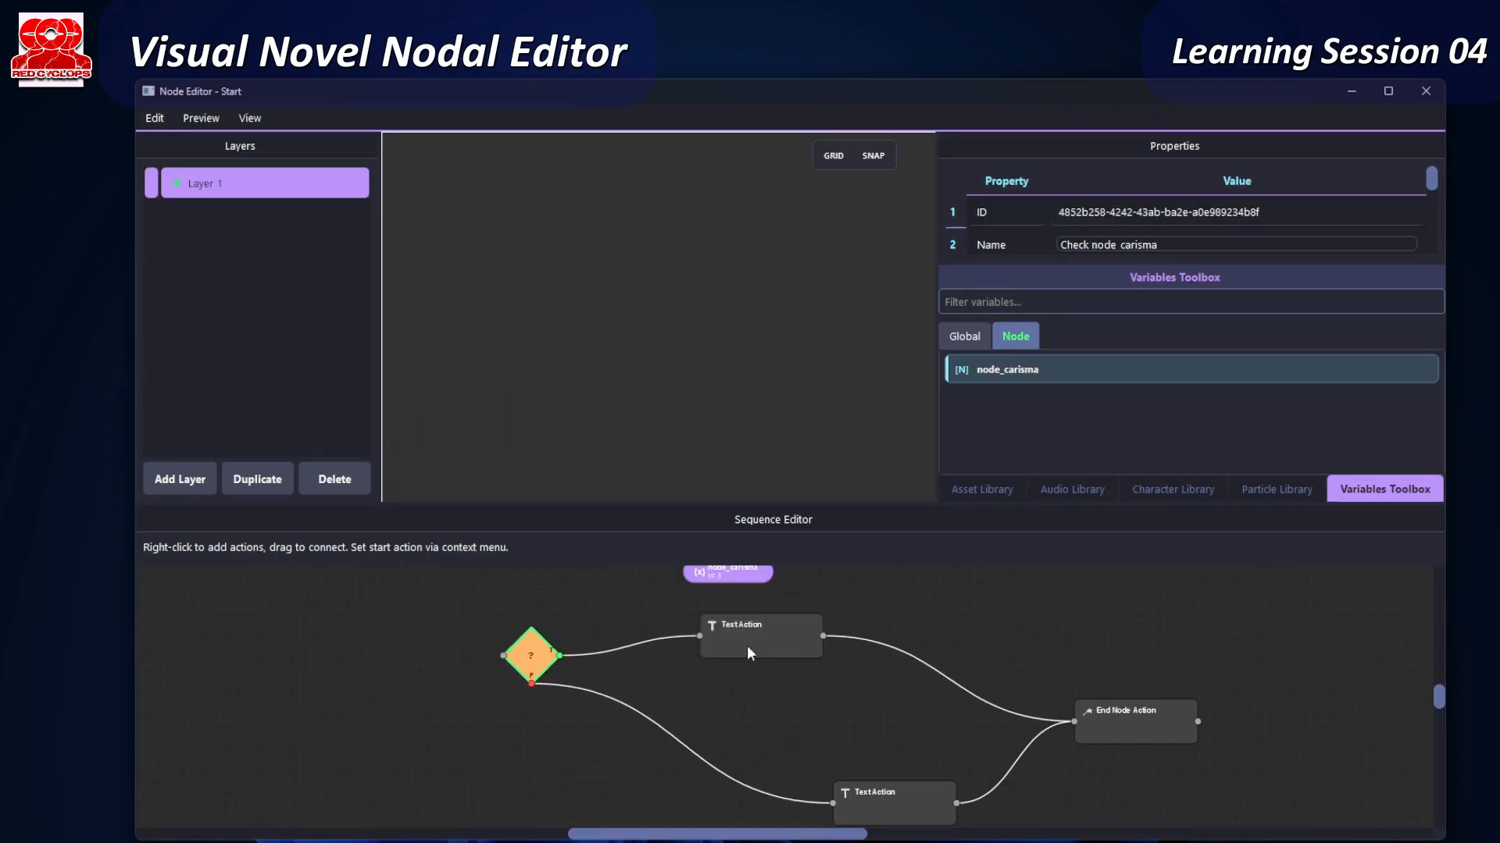
drag(746, 645, 719, 647)
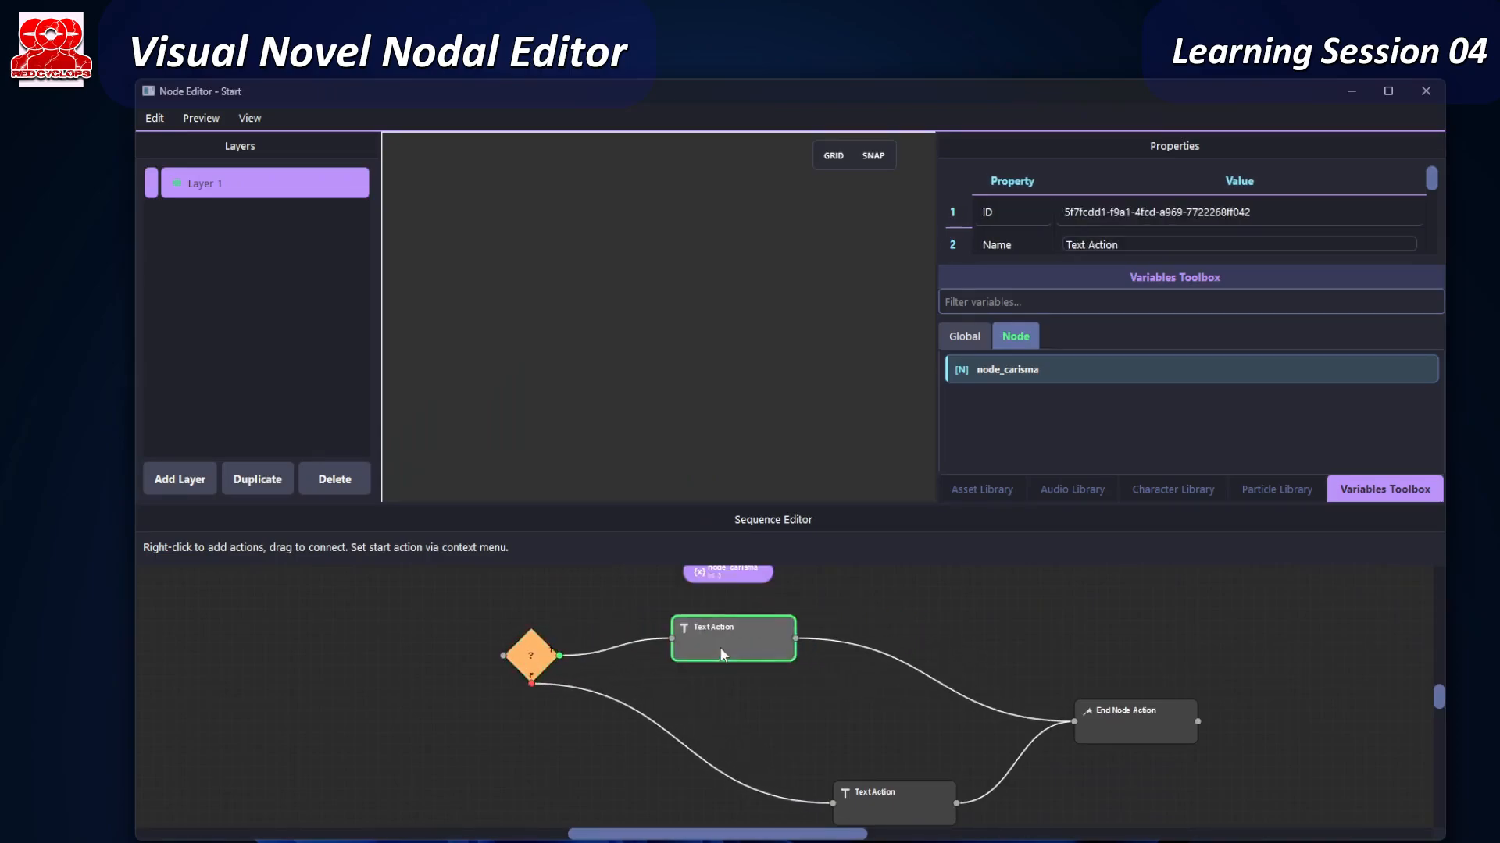
- Insert a Set Variable Action between the true branch's Text Action and the End Node Action, and open it for editing
right_click(969, 619)
mouse_move(1047, 635)
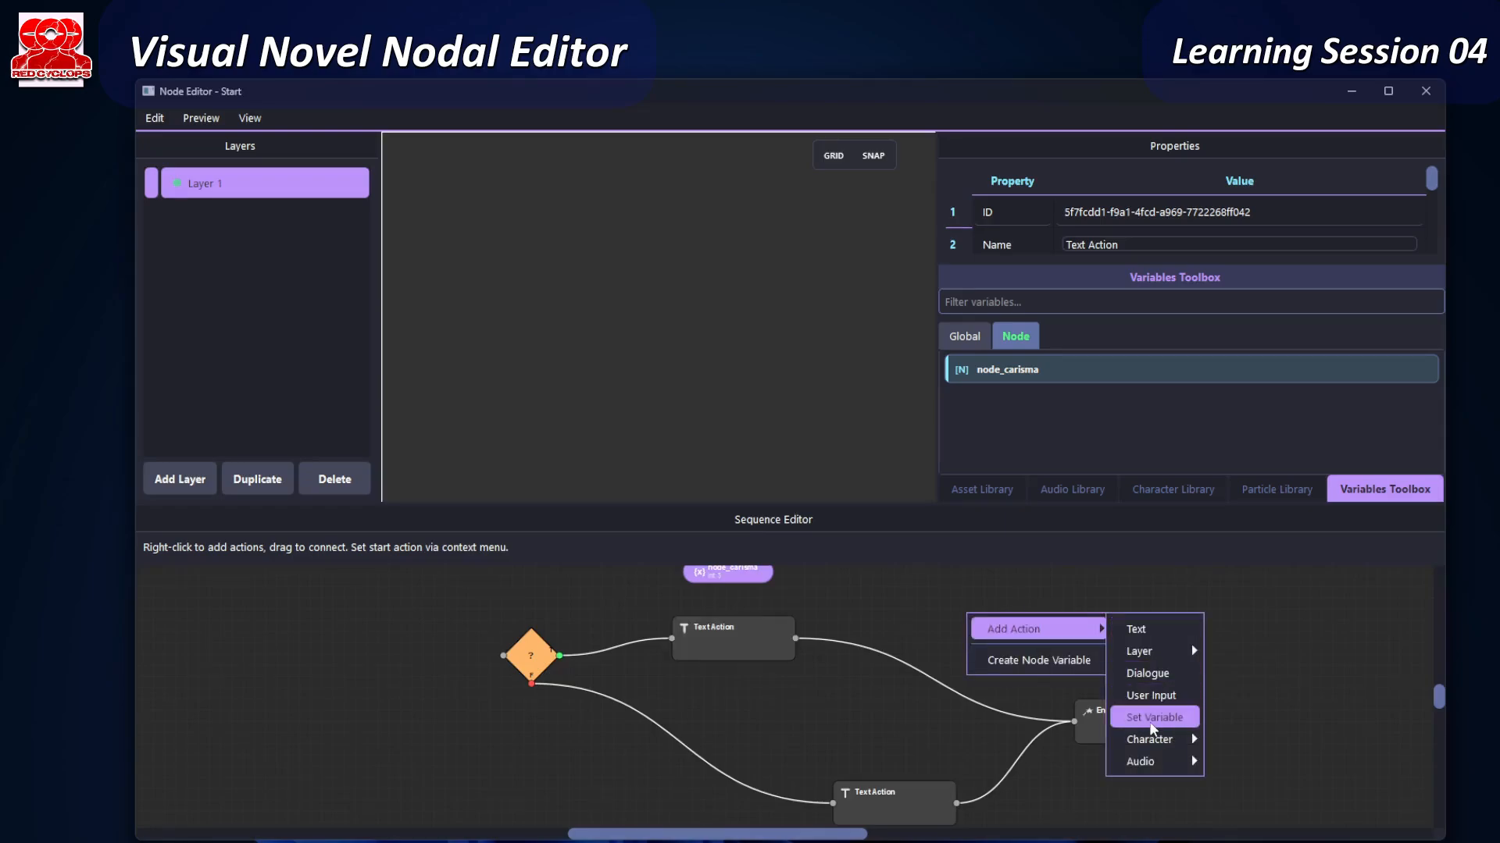
click(1160, 718)
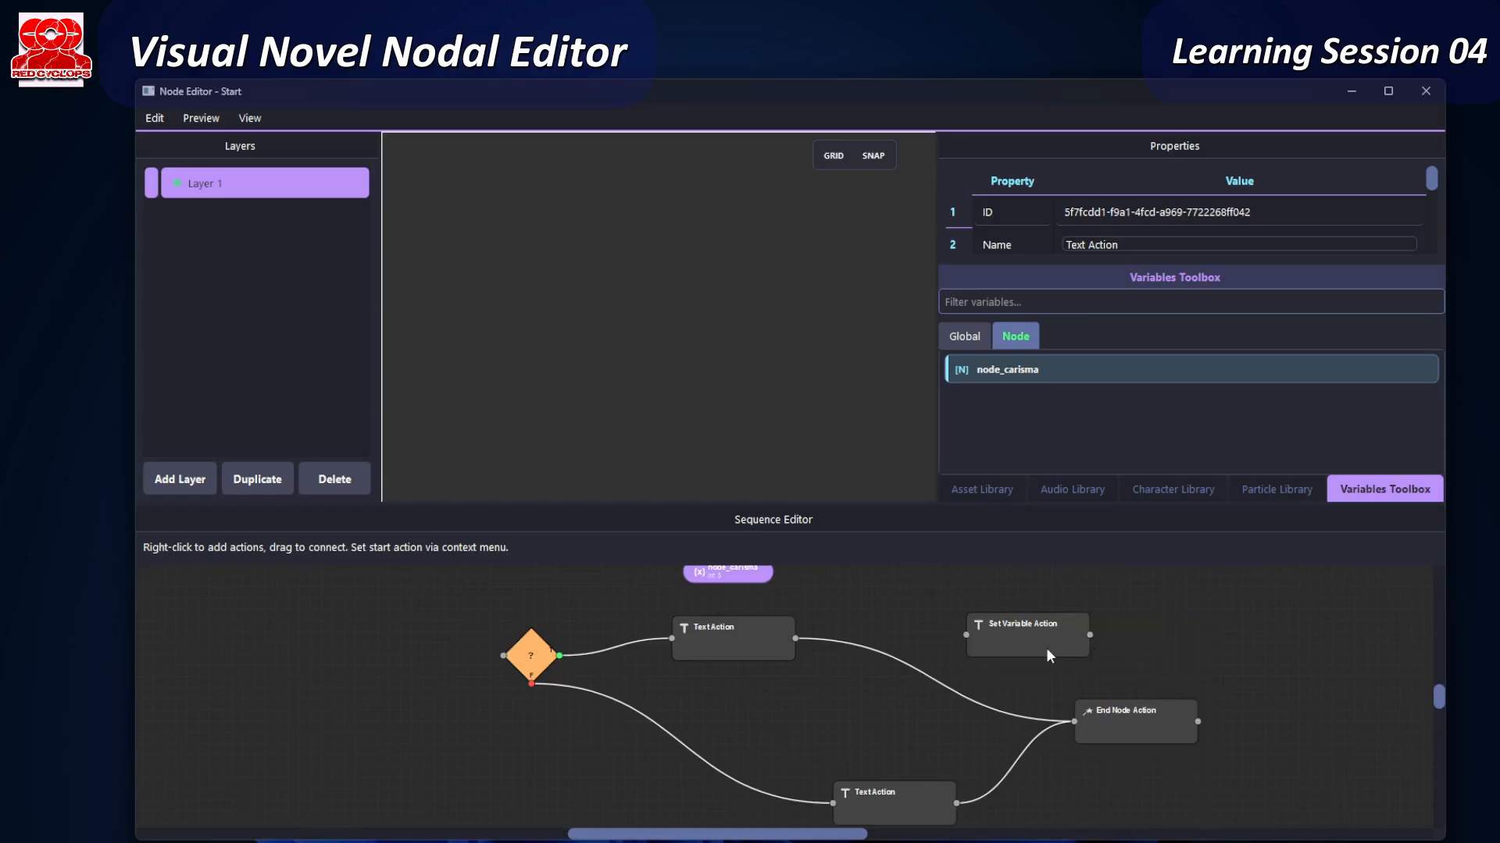
drag(1047, 653, 931, 677)
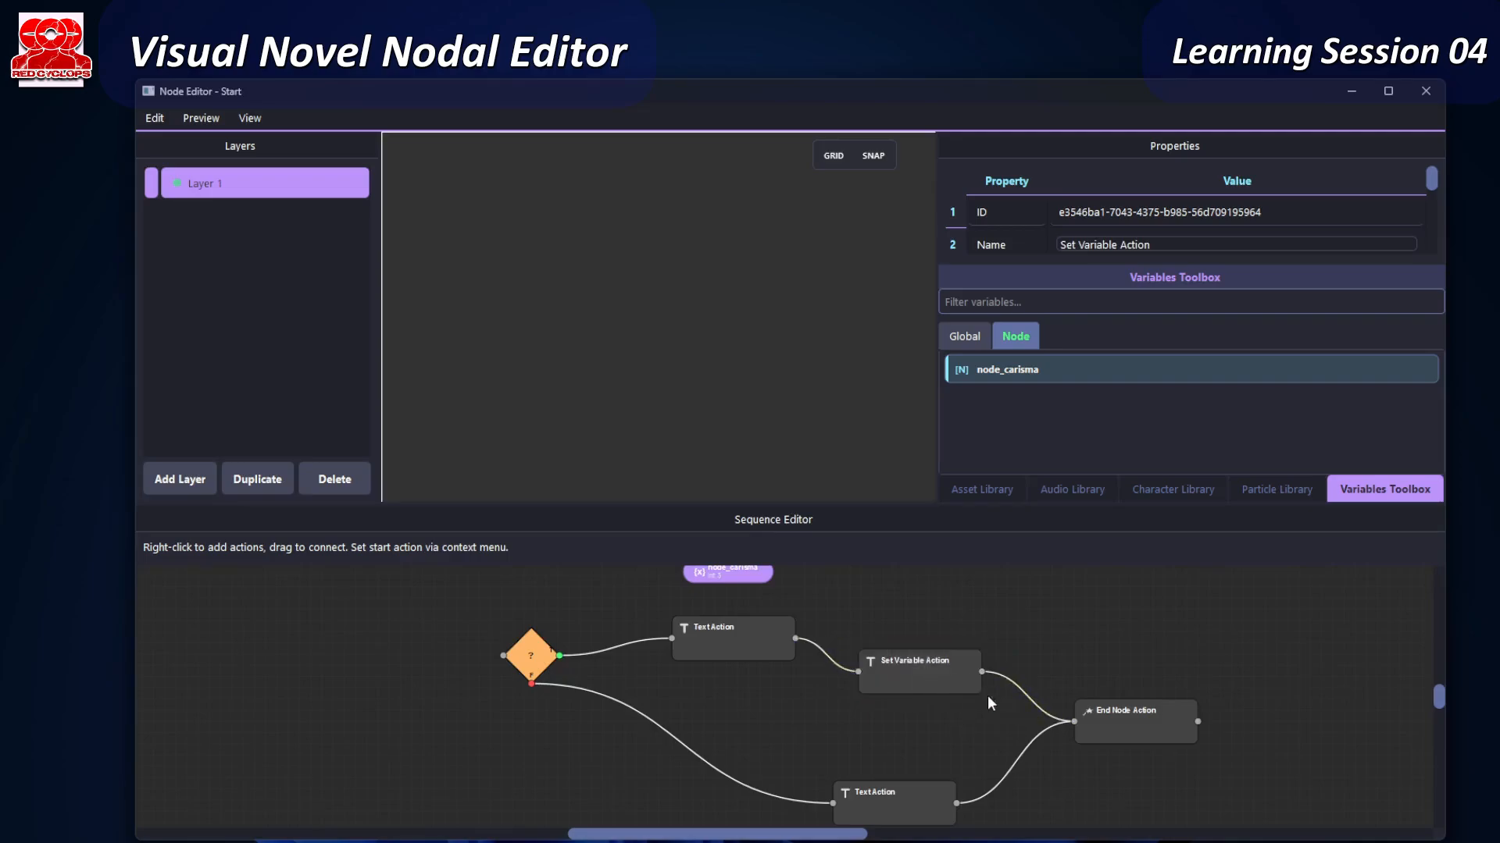
double_click(910, 665)
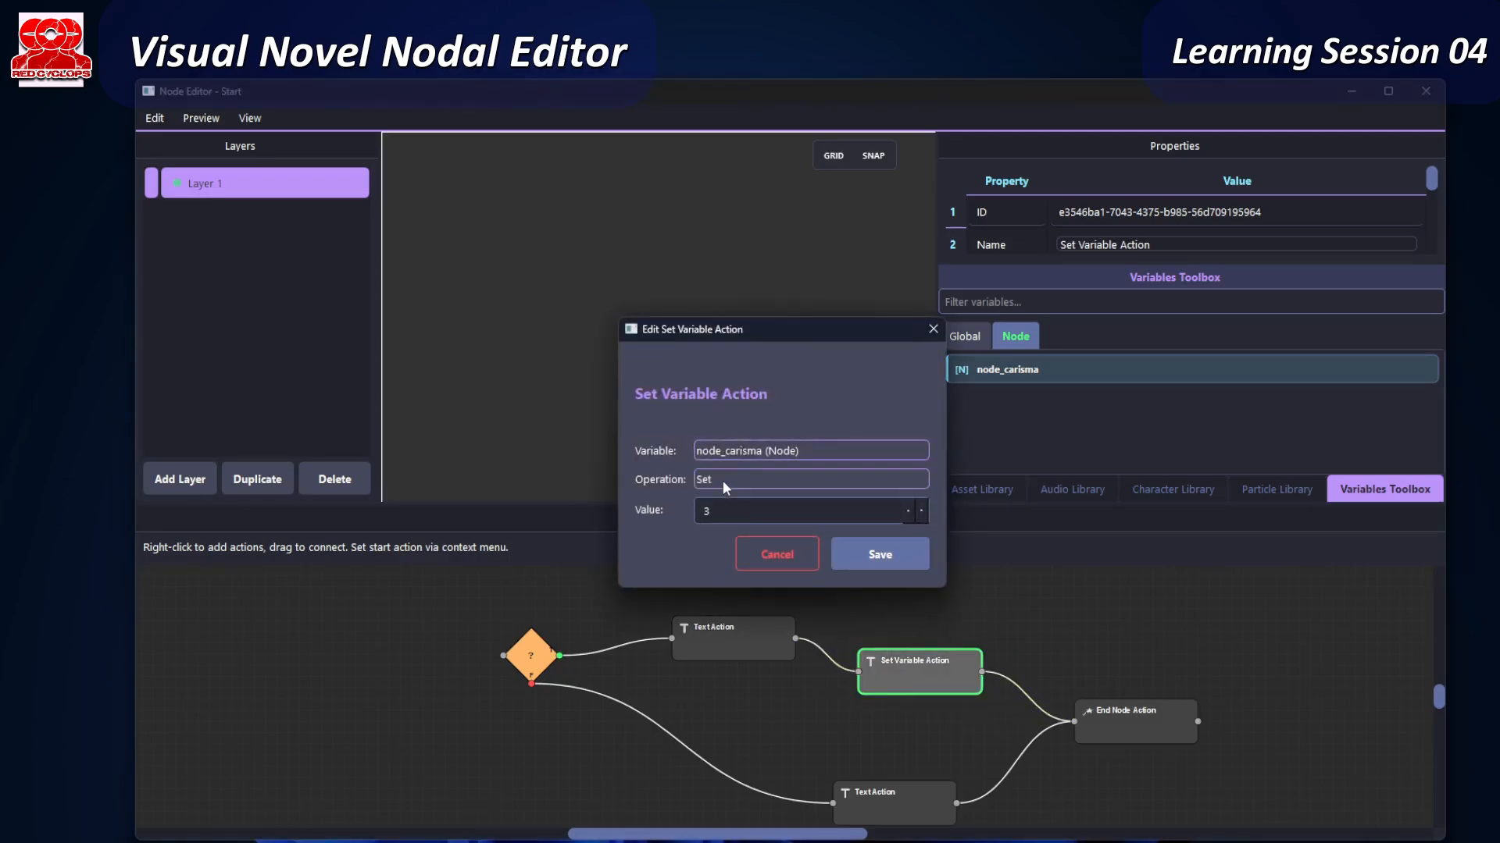
- Change the Set Variable Action for node_carisma to the Add operation with a value of 10 and save it
click(699, 485)
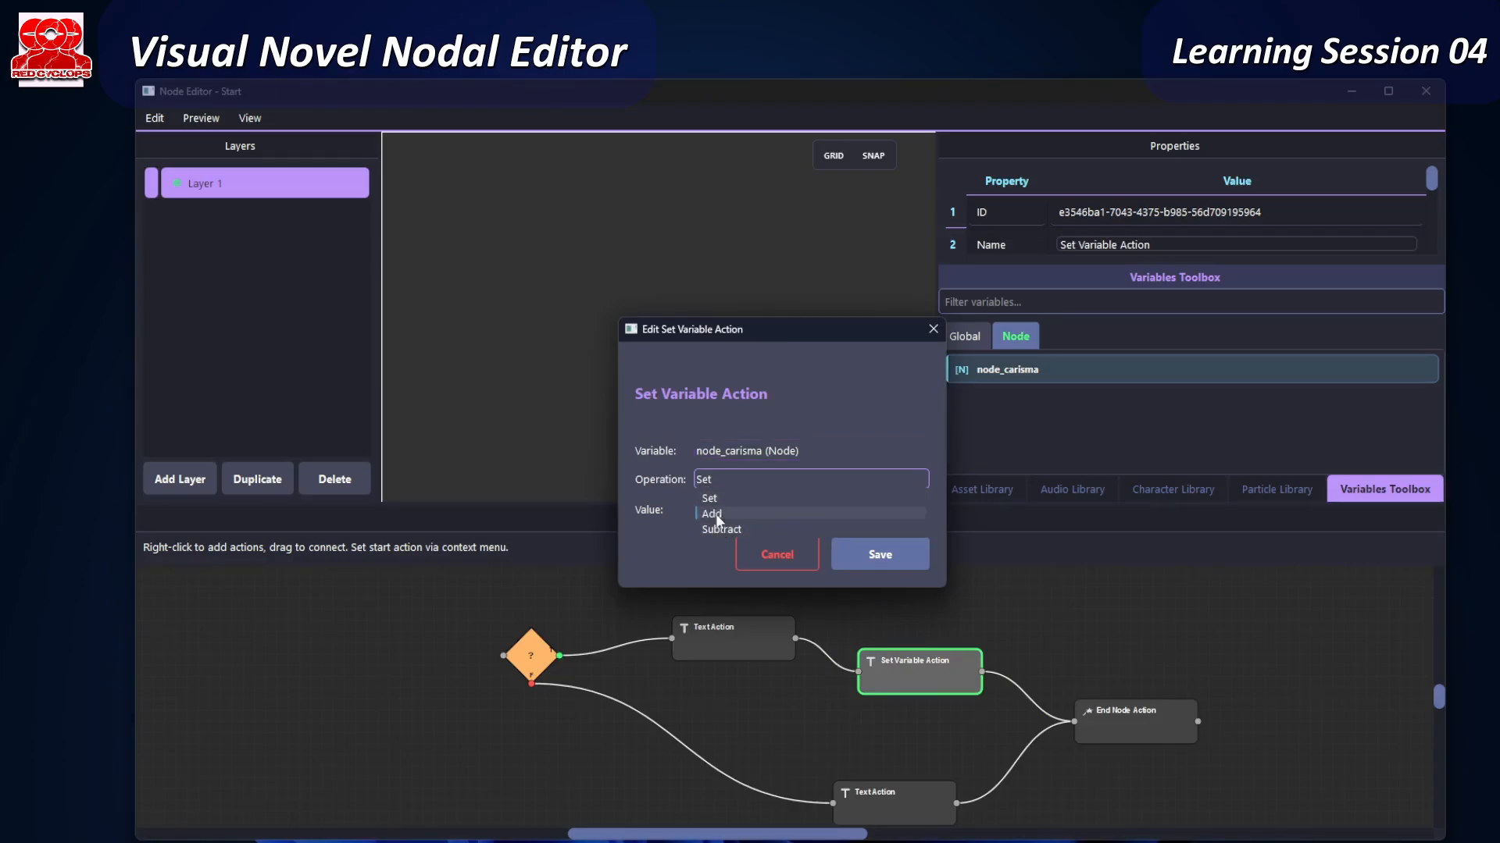
click(717, 515)
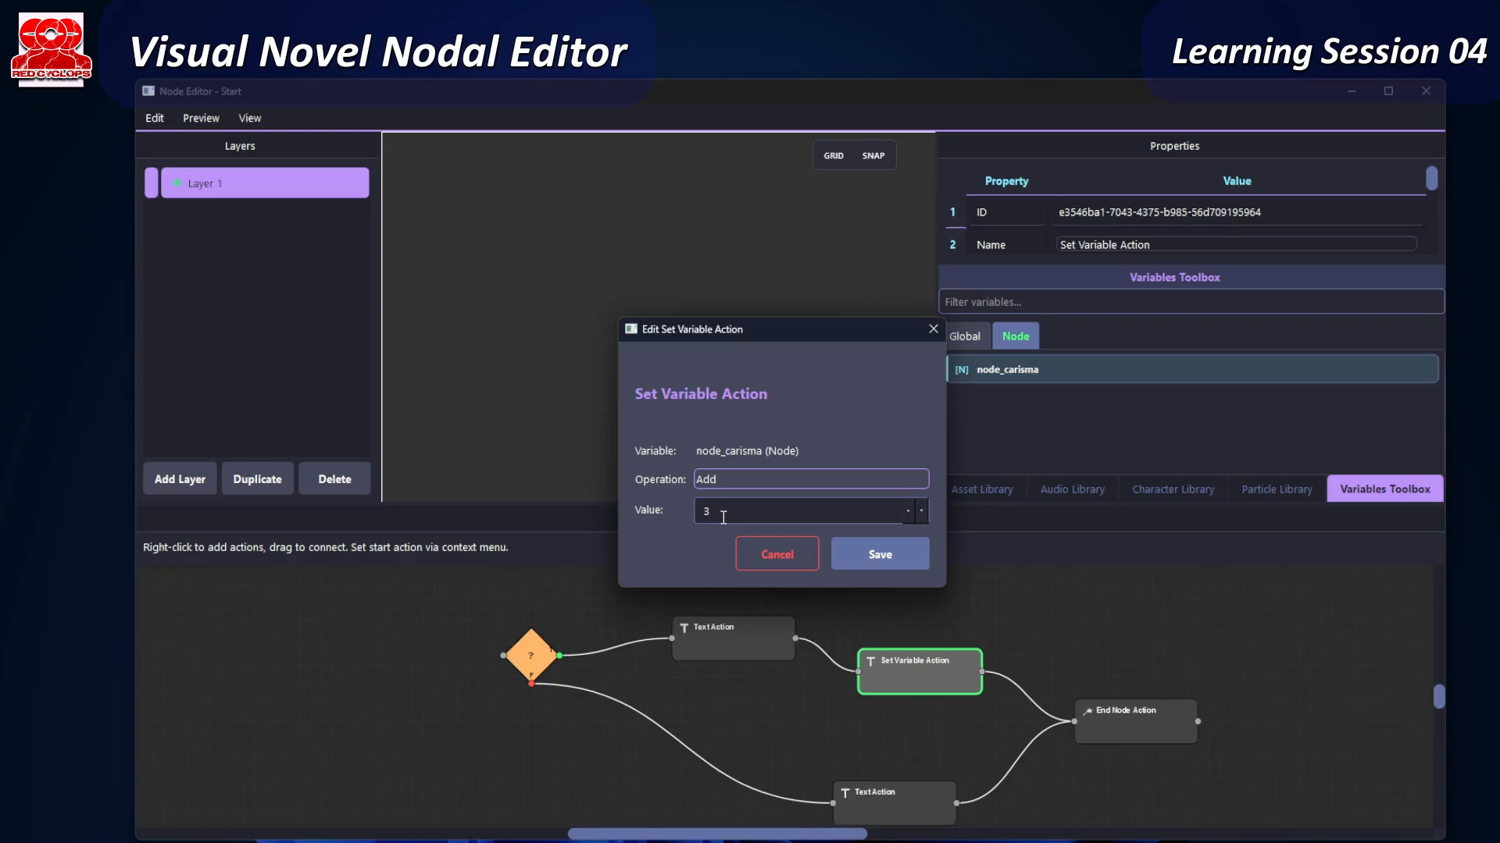
click(719, 512)
text(3)
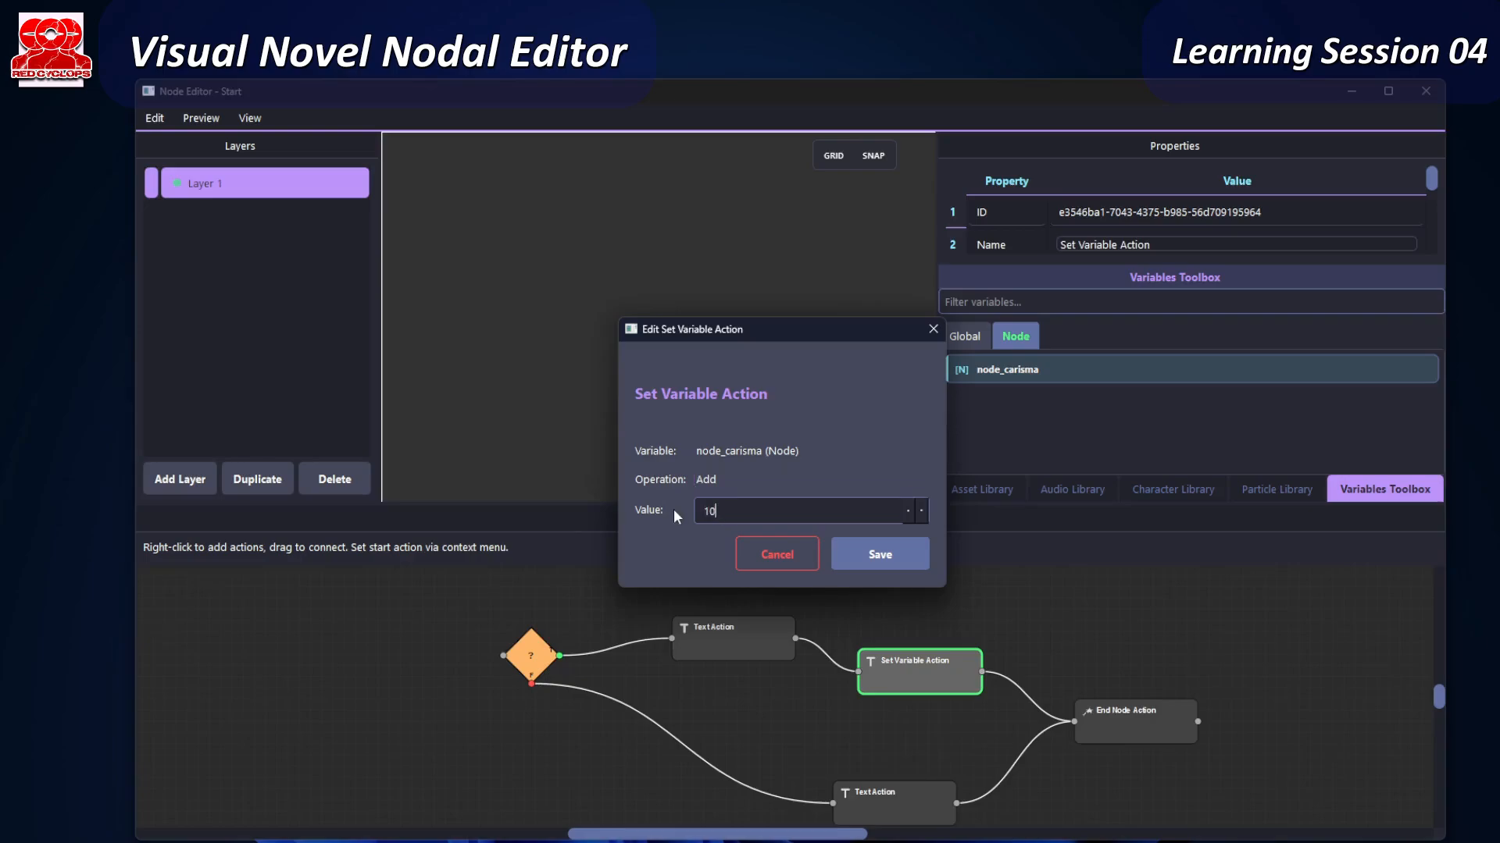
text(0)
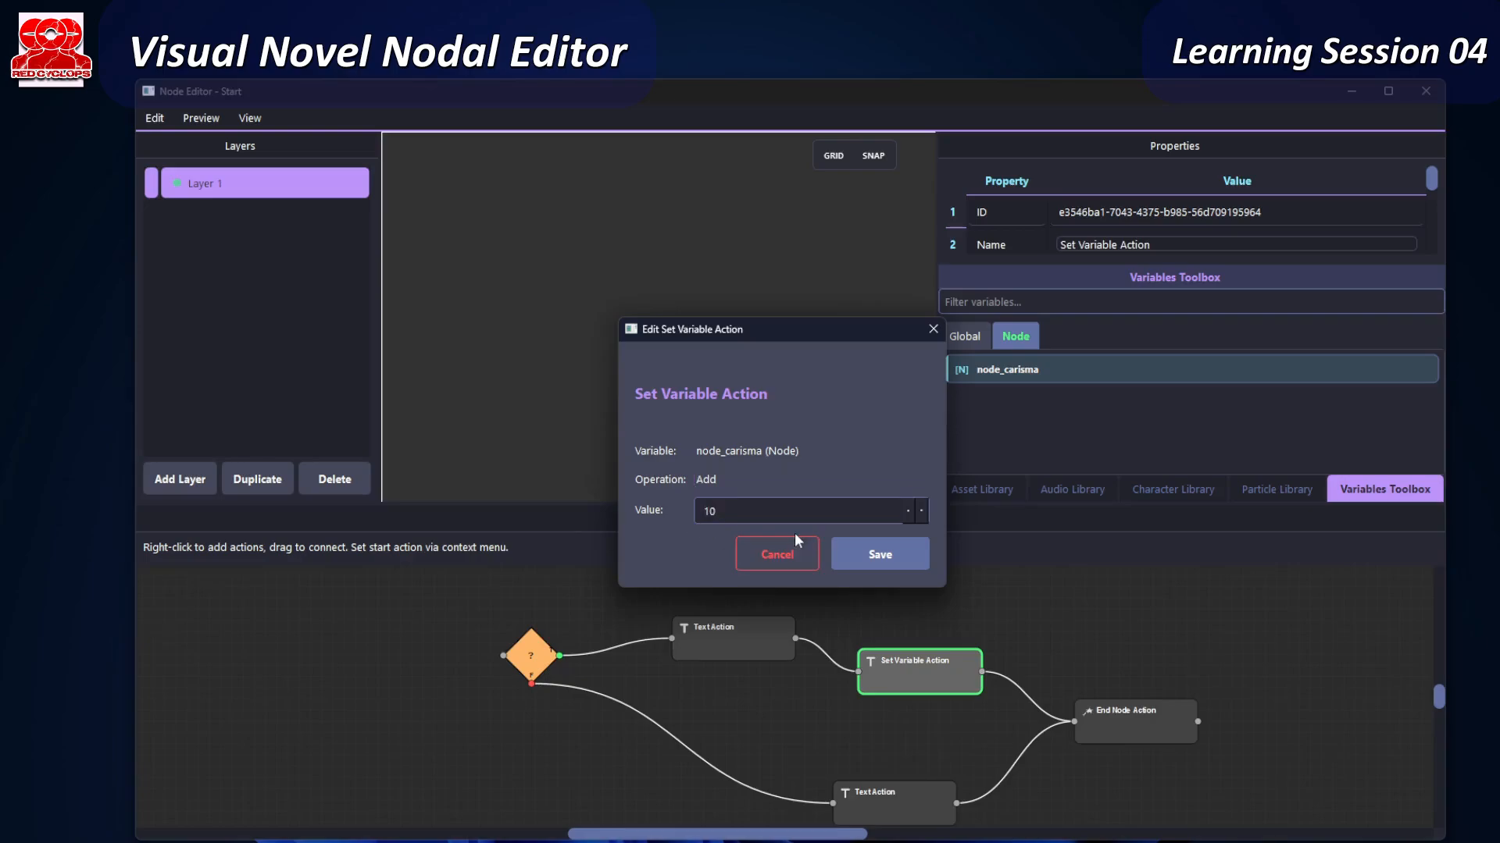
click(859, 556)
- Spread out the End Node Action, upper Text Action and Set Variable Action to make room before the end node
drag(1084, 713, 1200, 736)
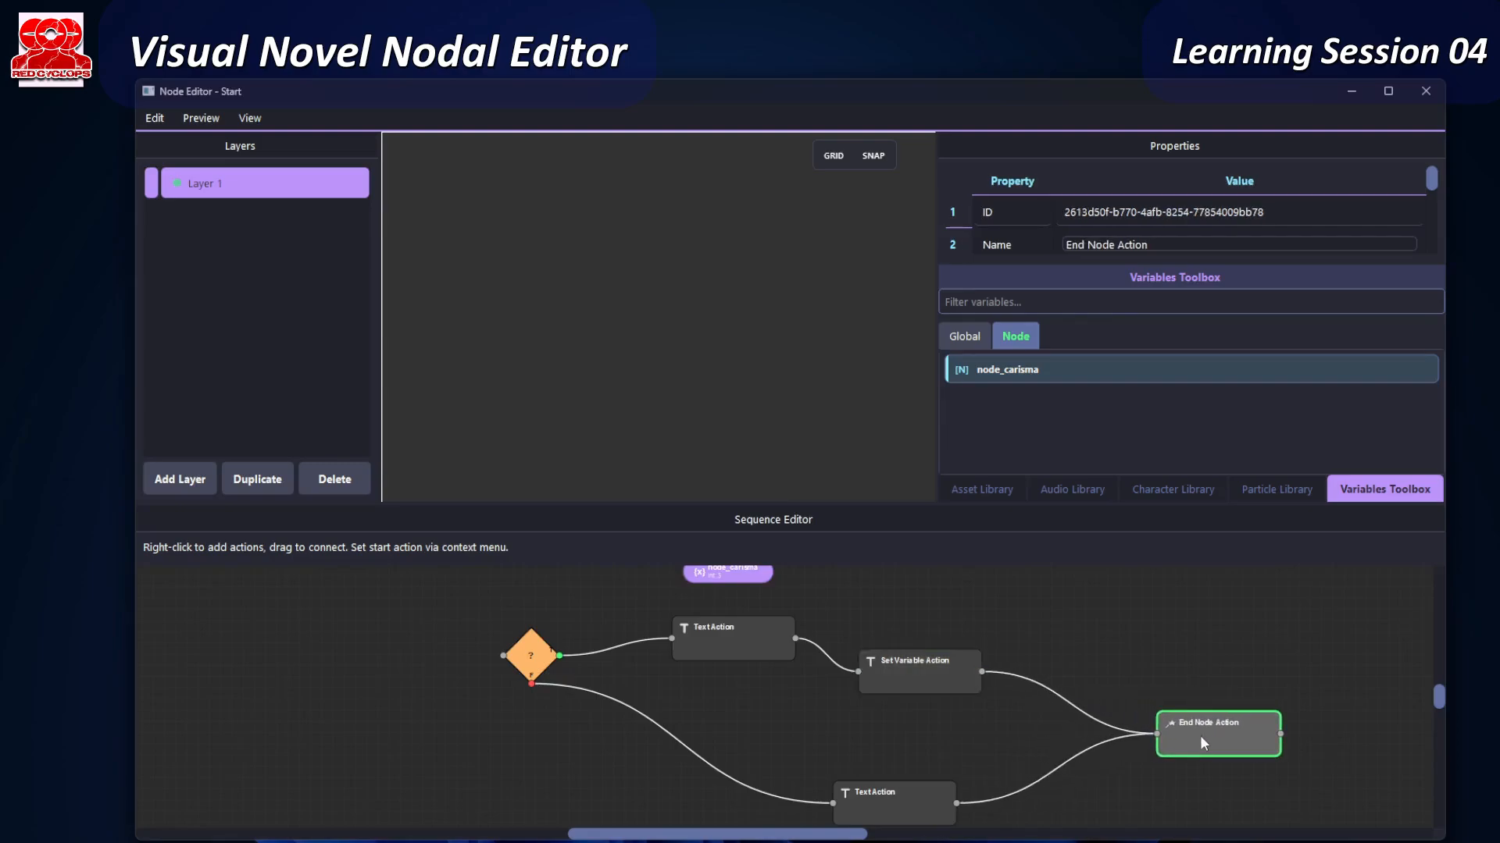
drag(707, 645, 645, 634)
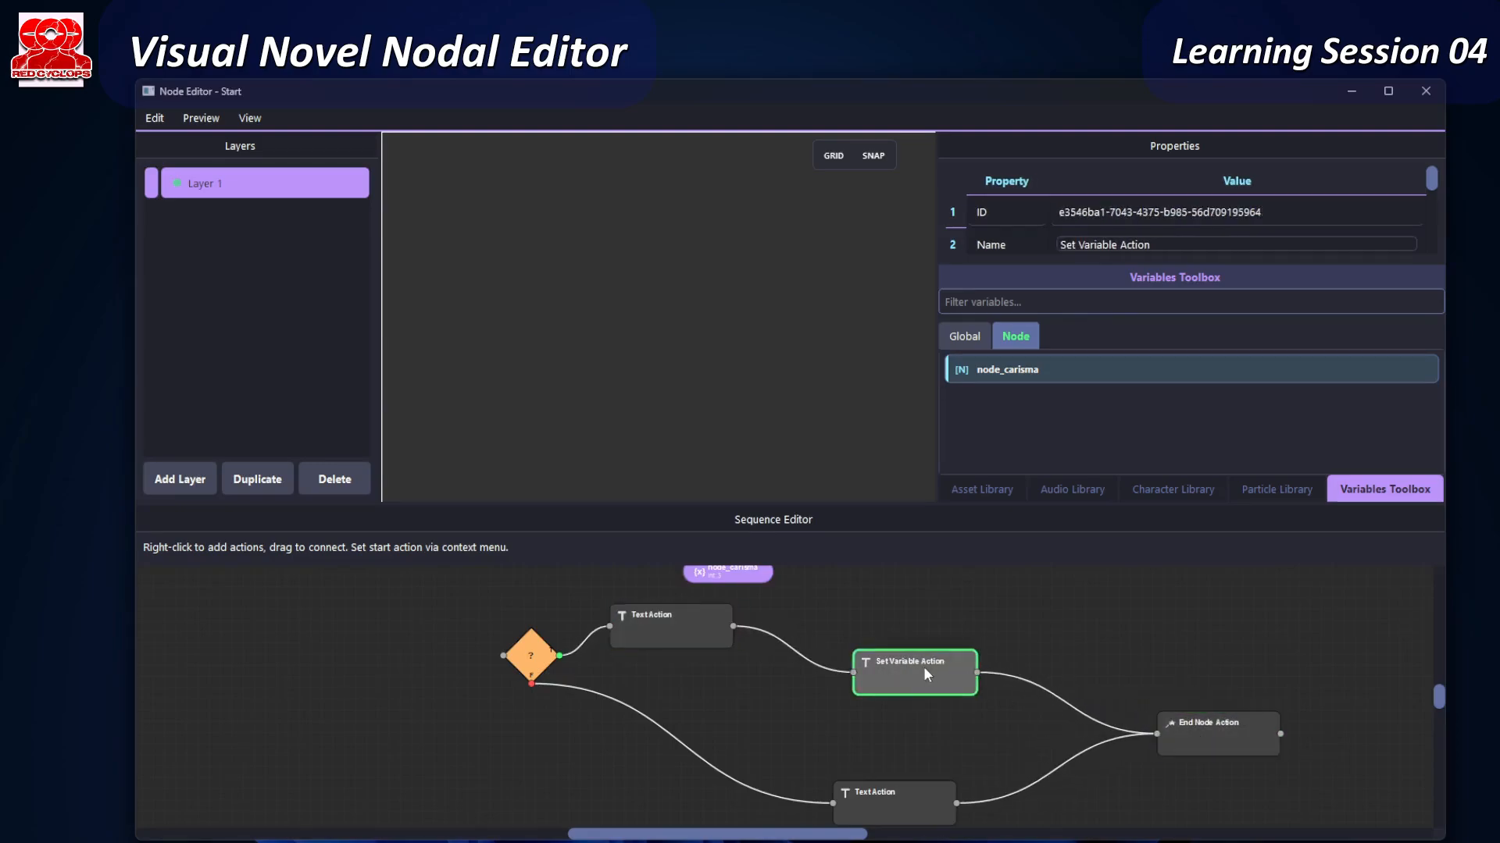
drag(923, 667, 877, 653)
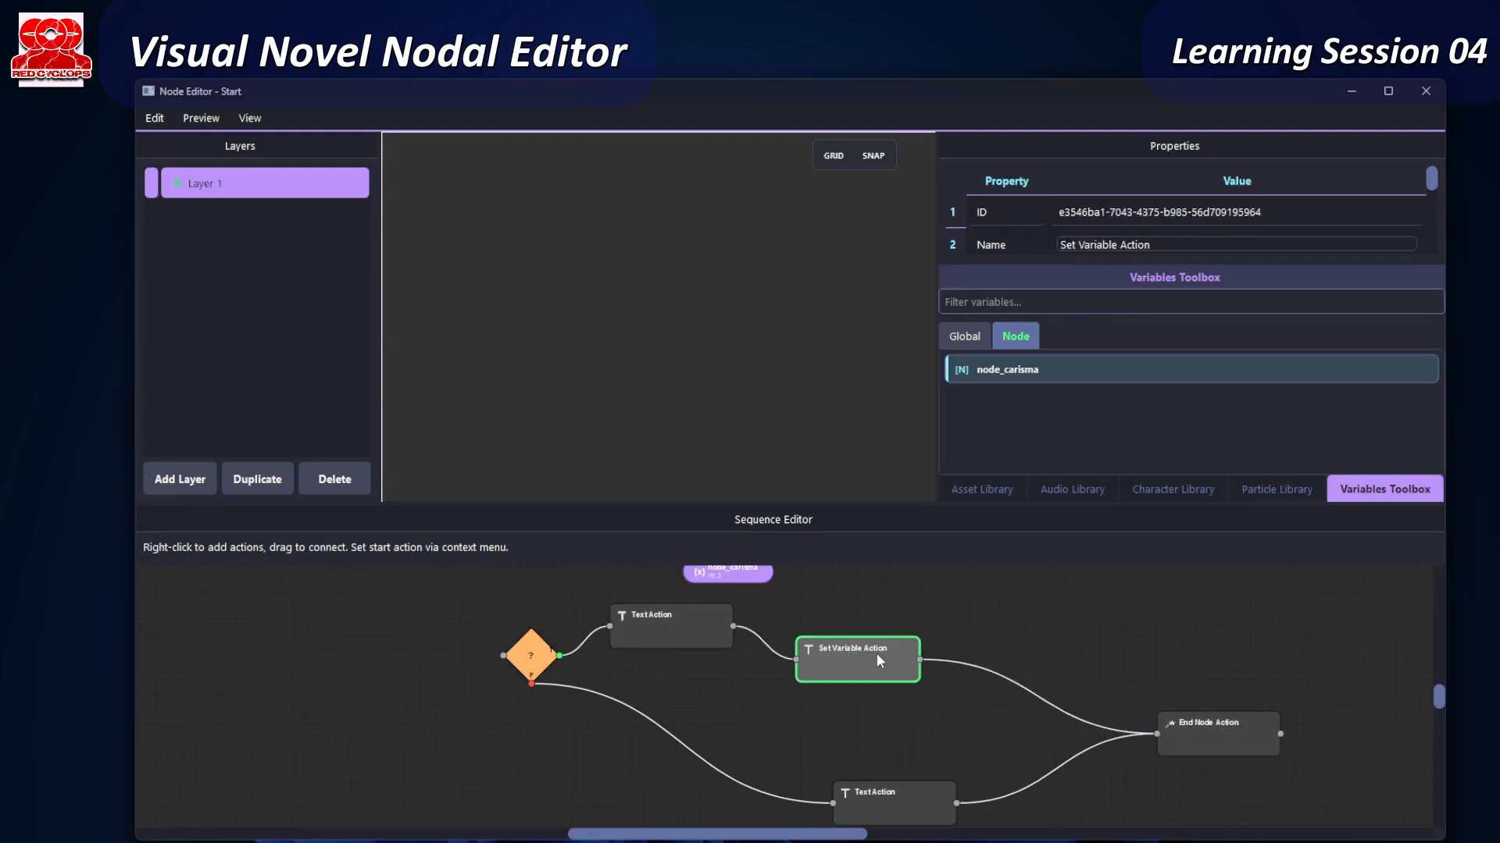
click(1236, 740)
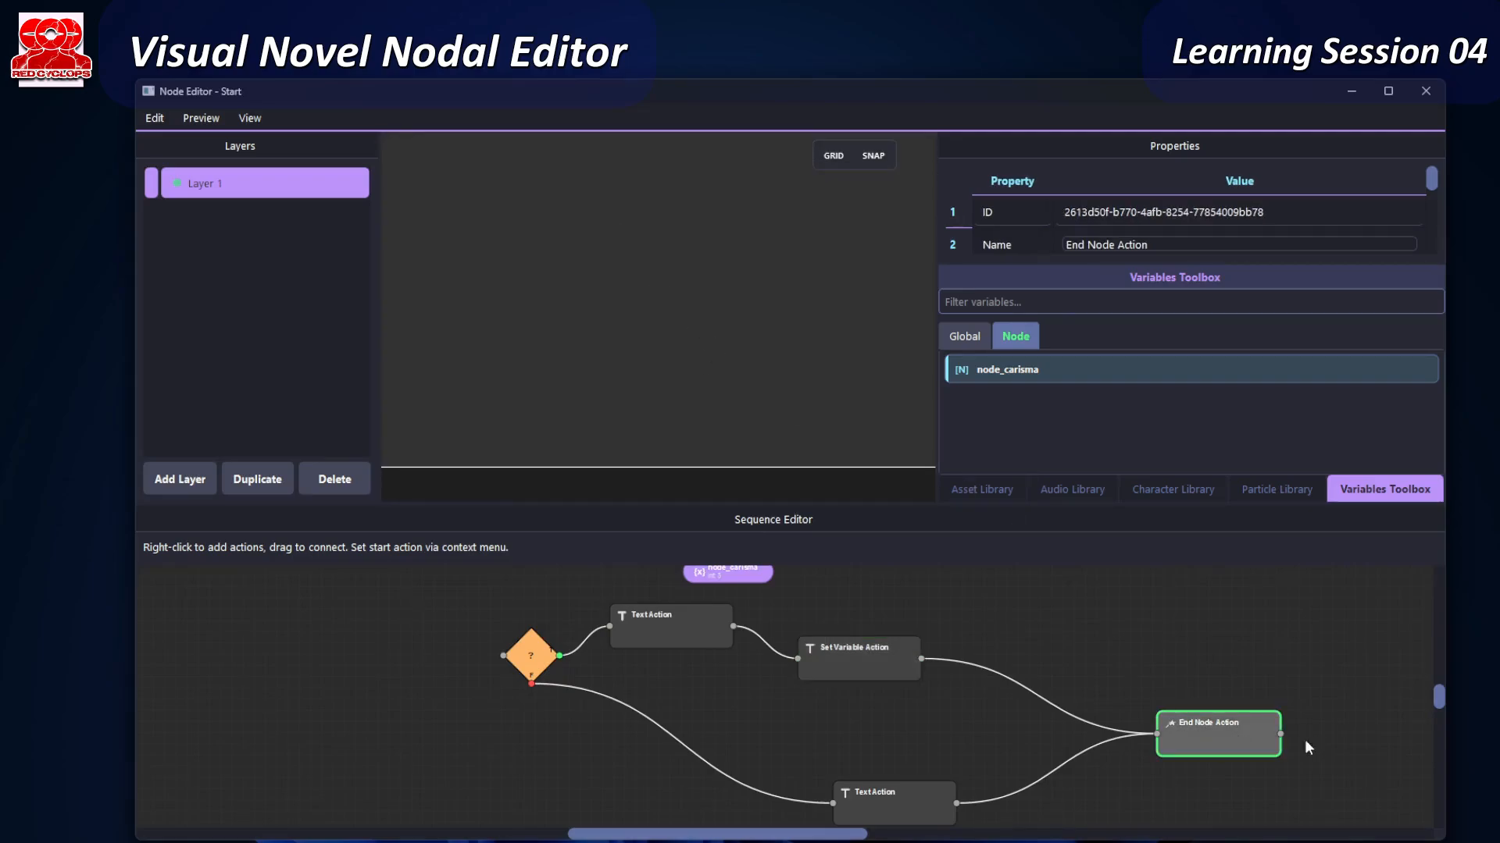
- Add a Text Action and place it on the connection between the Set Variable Action and the End Node Action
right_click(1025, 653)
mouse_move(1042, 633)
click(1176, 634)
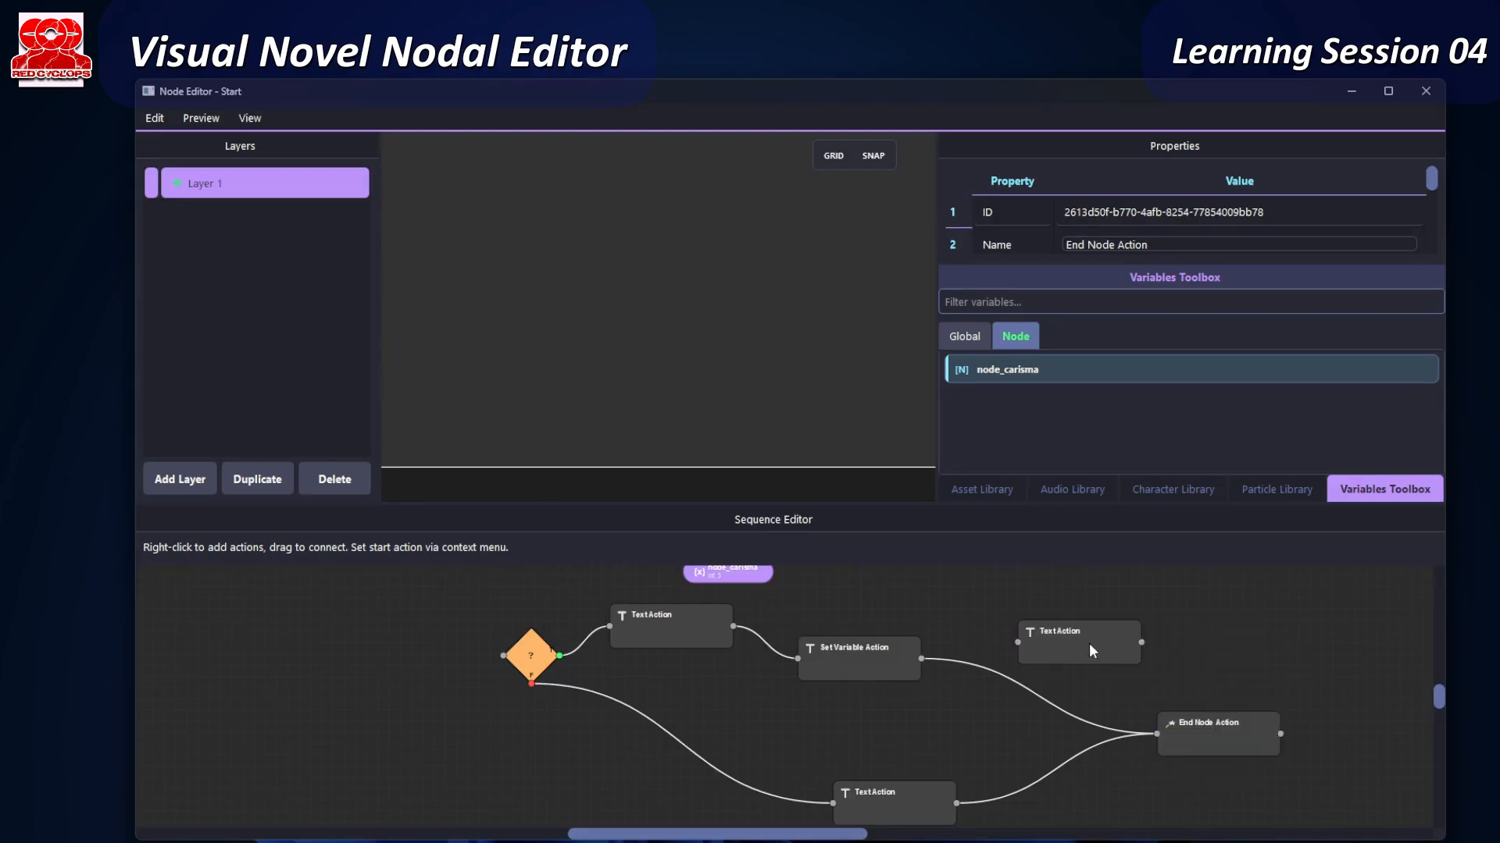
drag(1091, 650, 1038, 682)
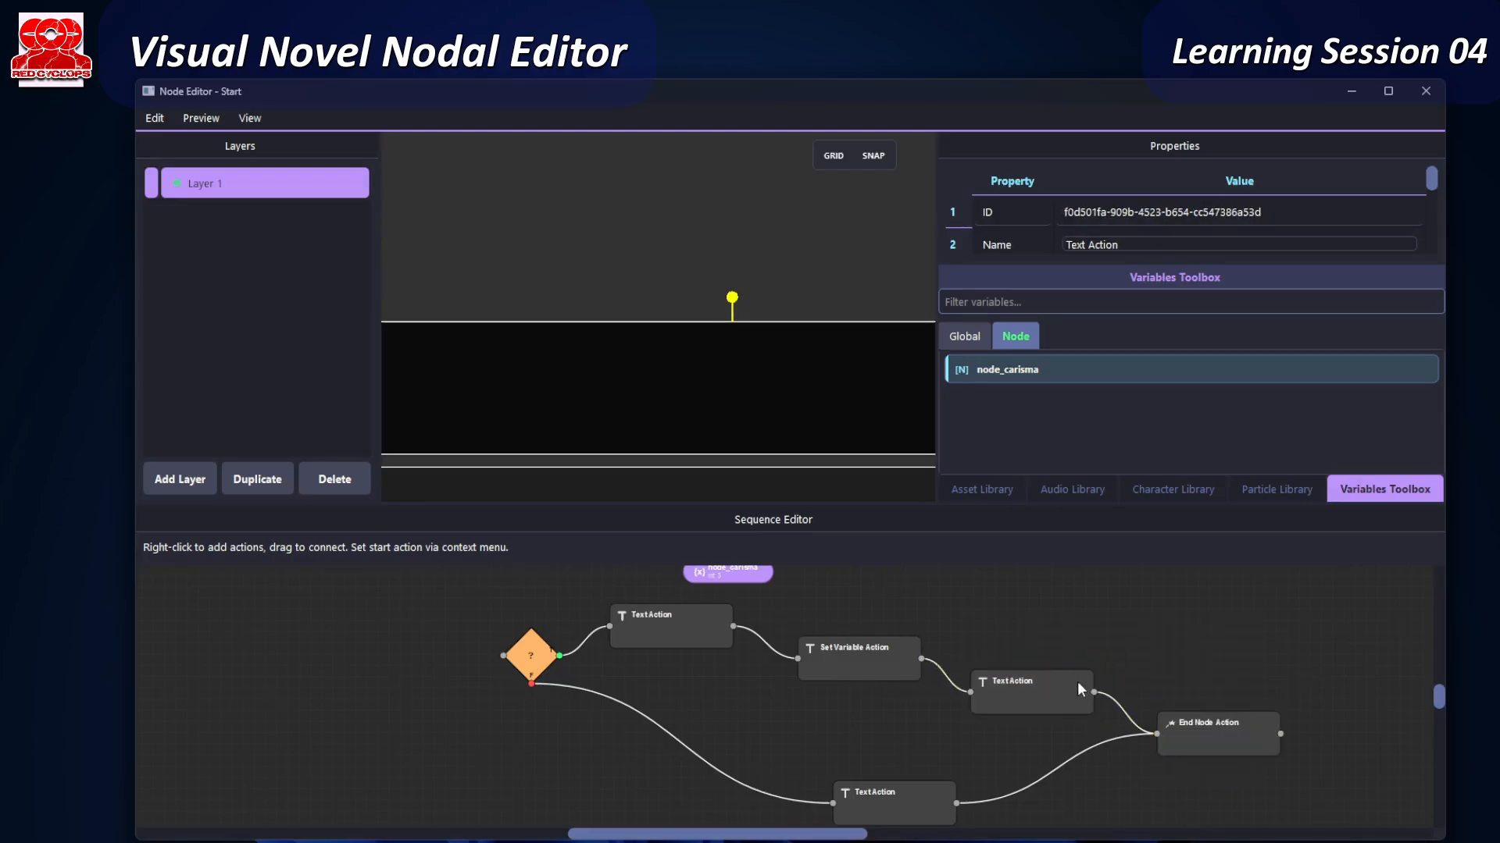
- Set the new Text Action's text to "carisma is {{node_carisma}}", inserting the node variable, and save it
double_click(1031, 692)
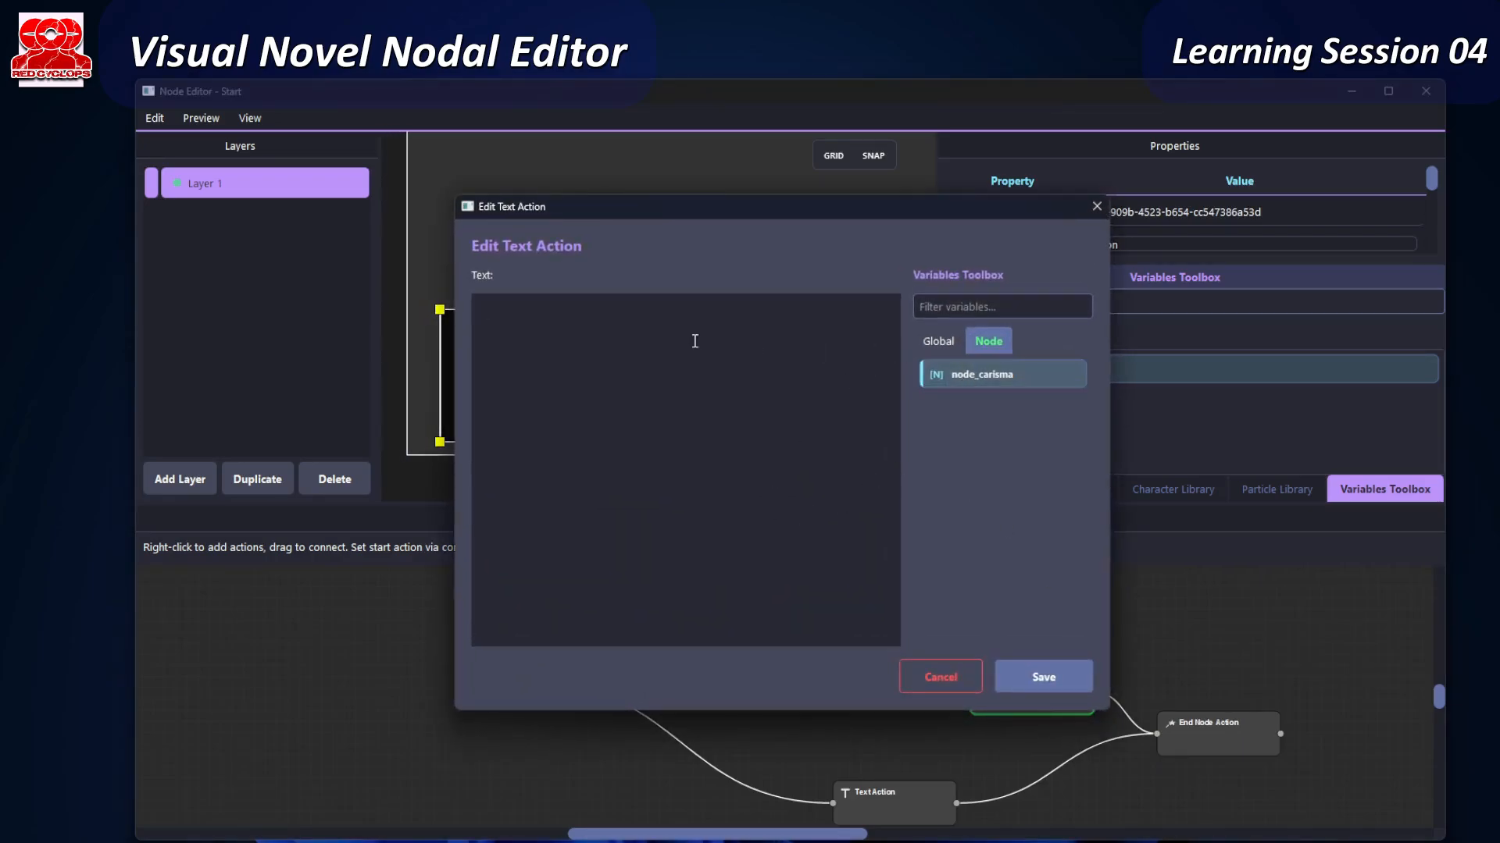
click(672, 327)
text(carisma is)
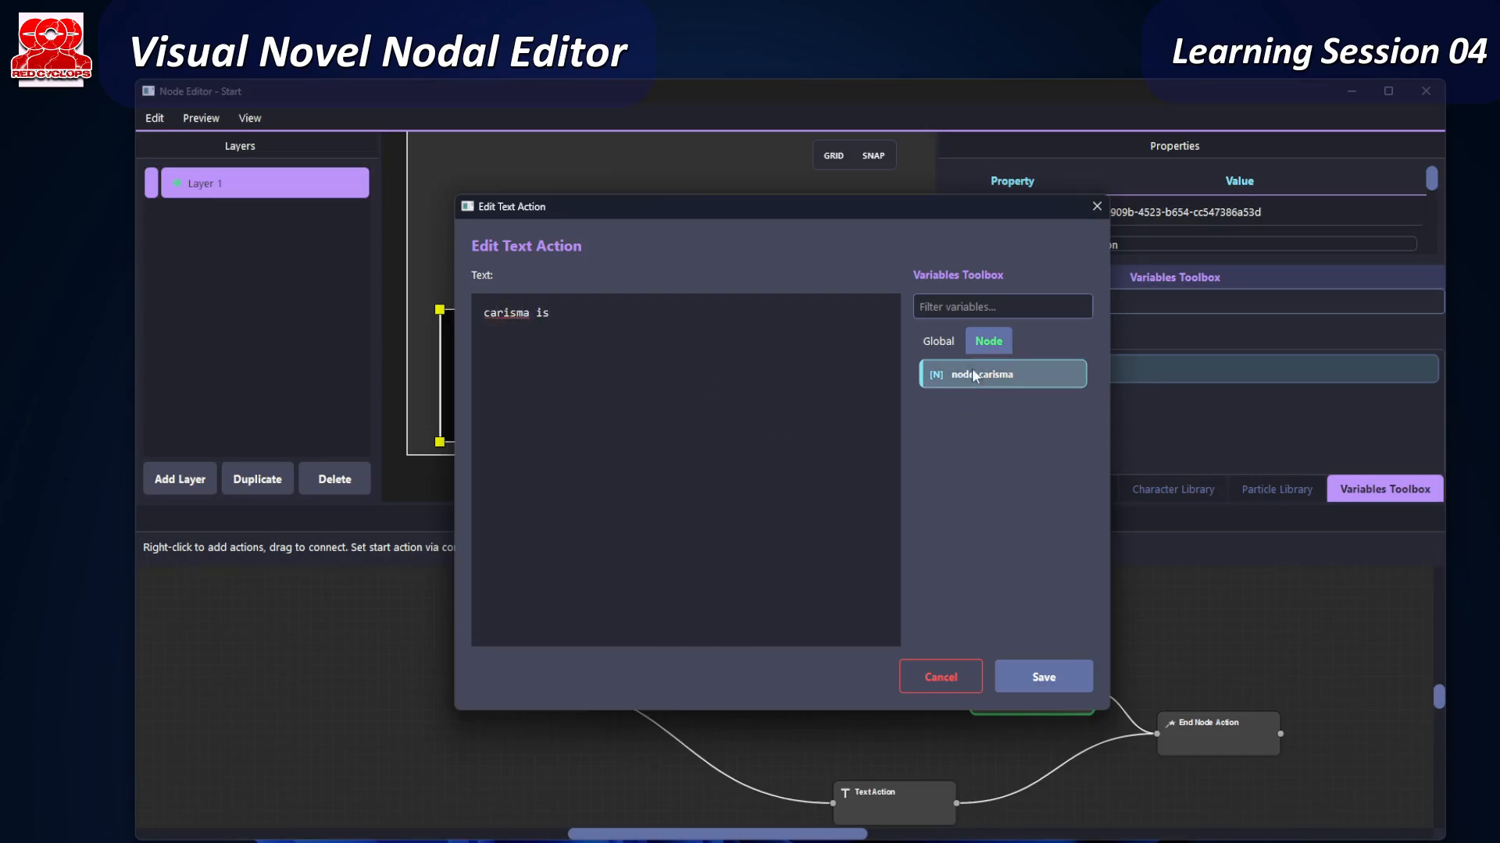
drag(973, 376, 642, 328)
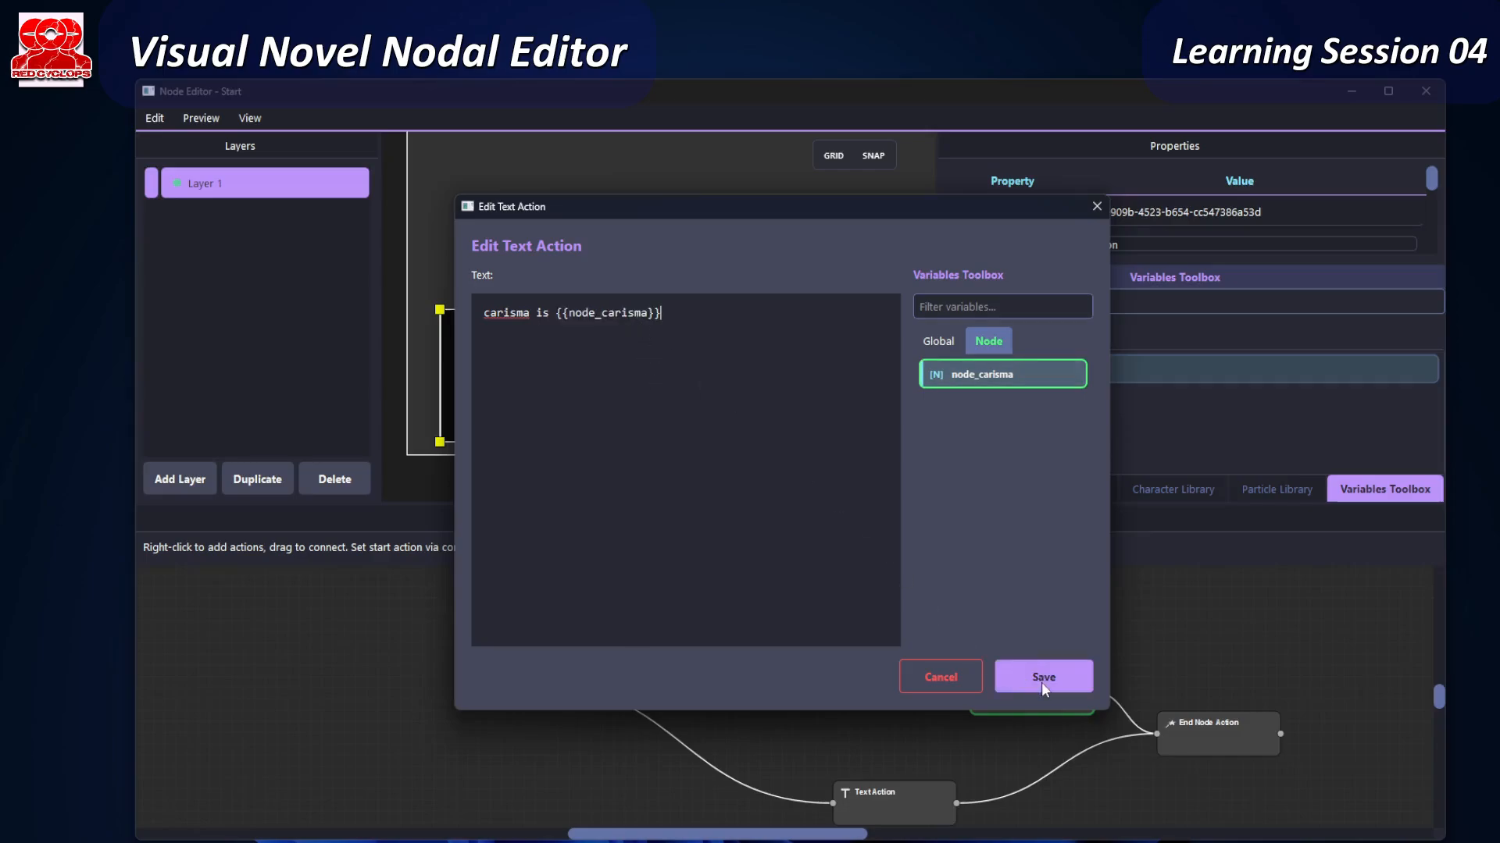
click(1042, 679)
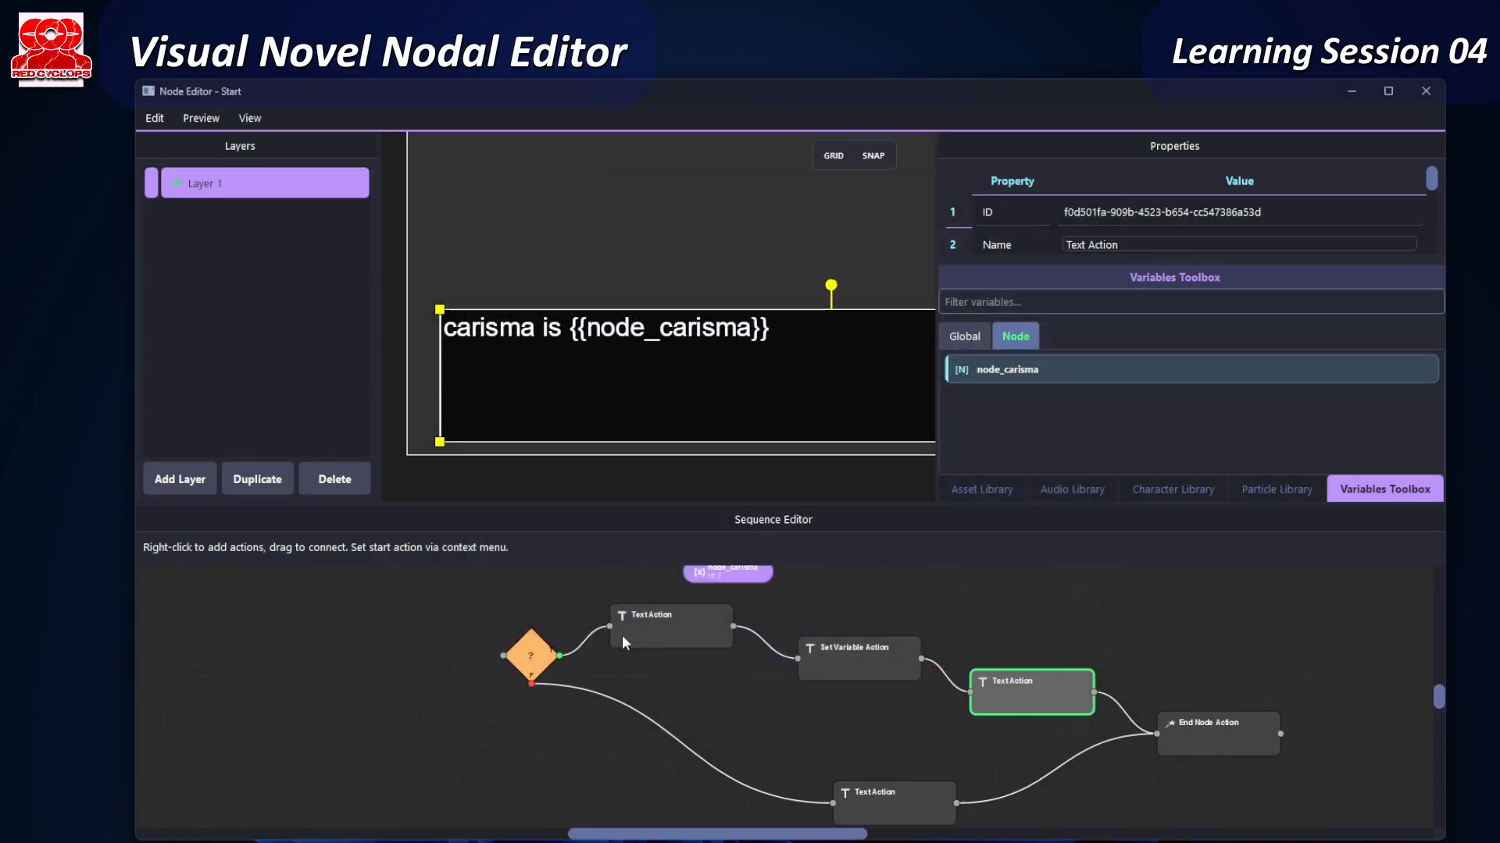
- Preview the node, advance through its dialogue to check the carisma text, and close the preview
click(192, 120)
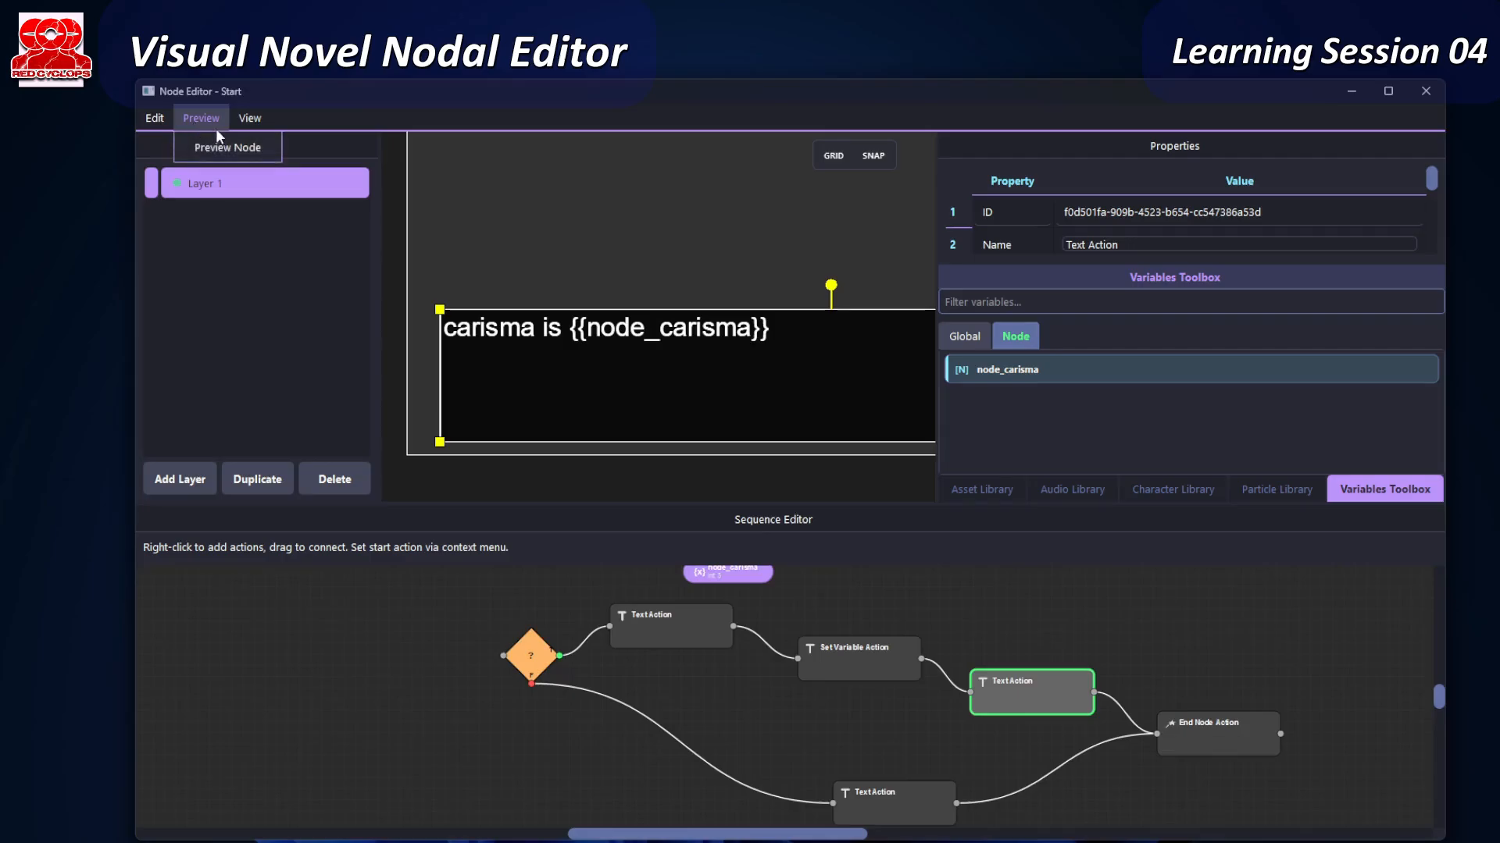
click(222, 142)
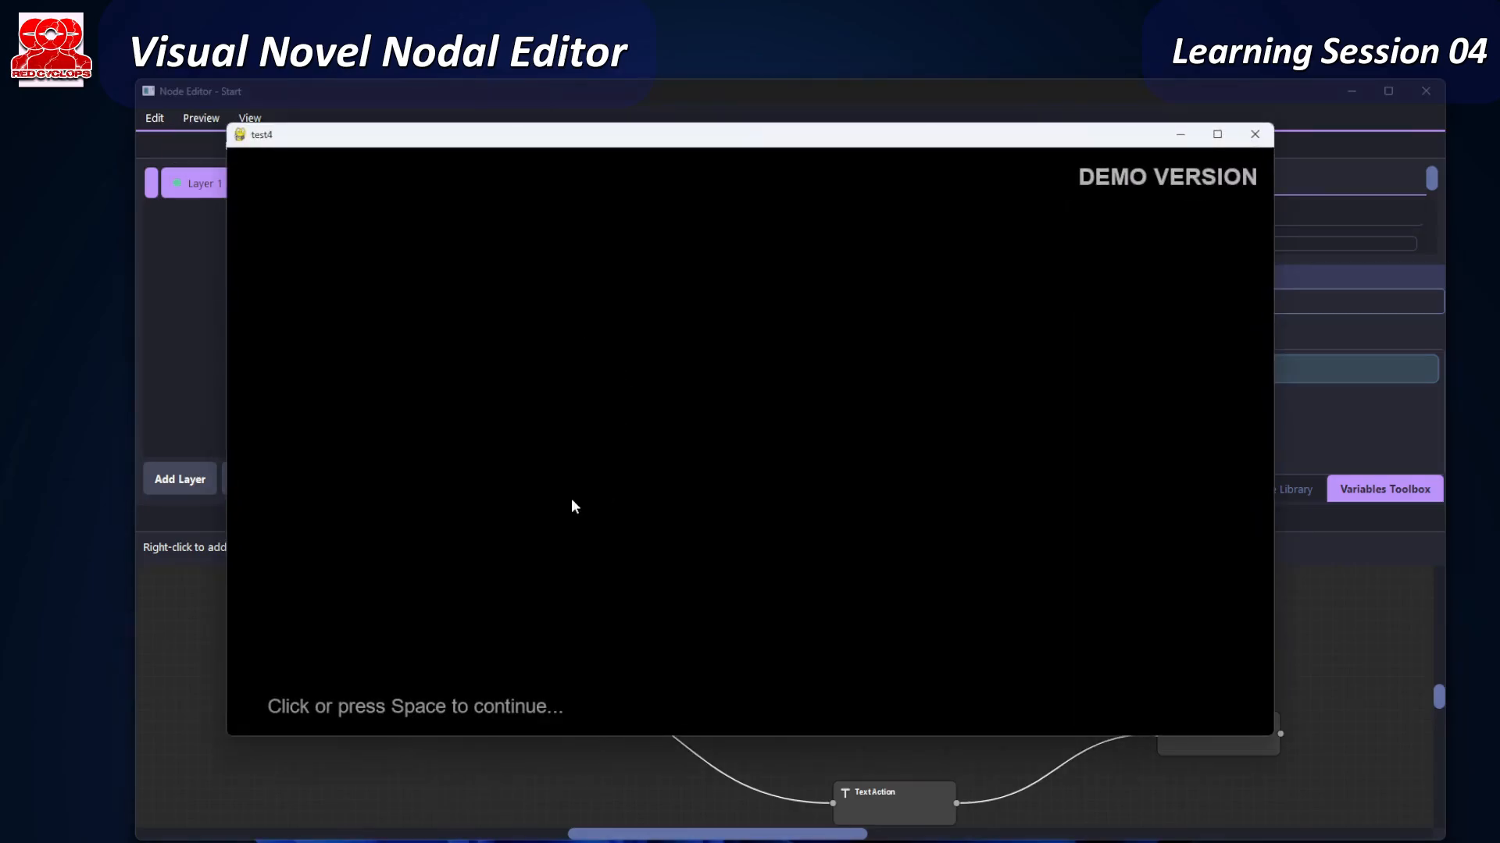
click(475, 526)
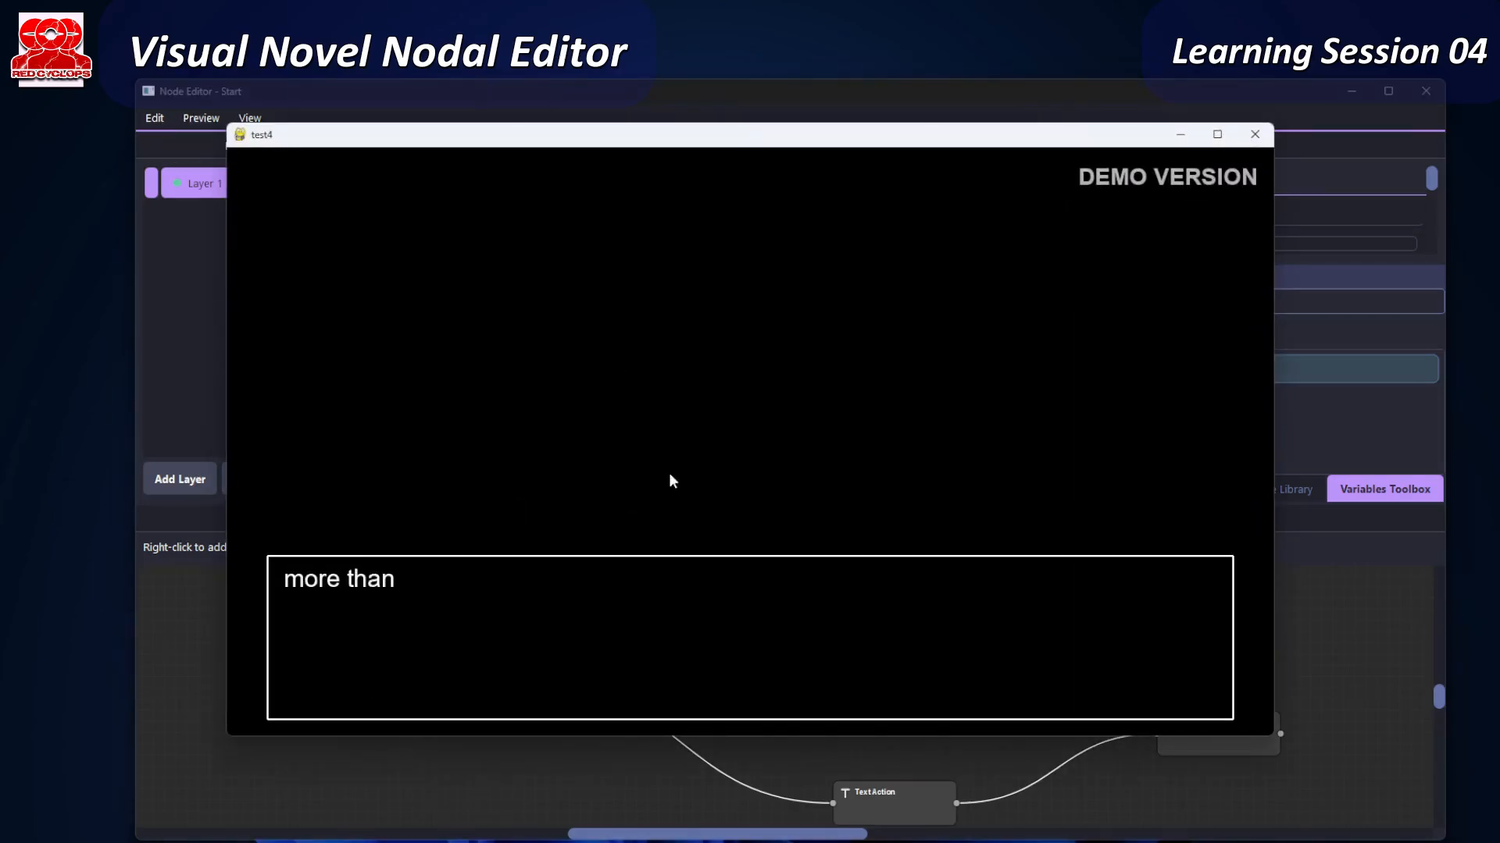
click(728, 446)
click(729, 447)
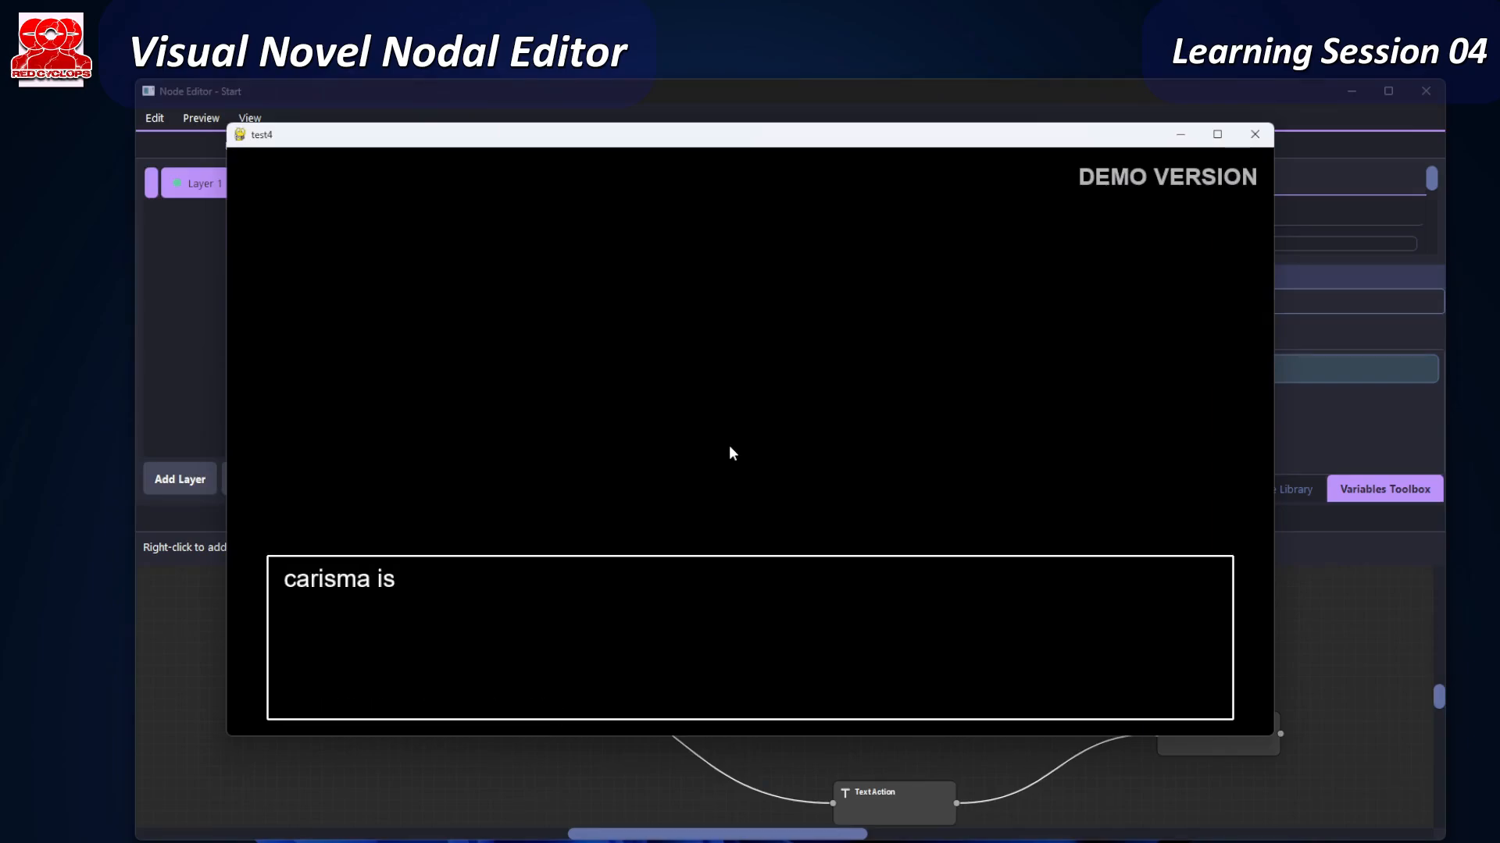
click(1067, 467)
click(1097, 396)
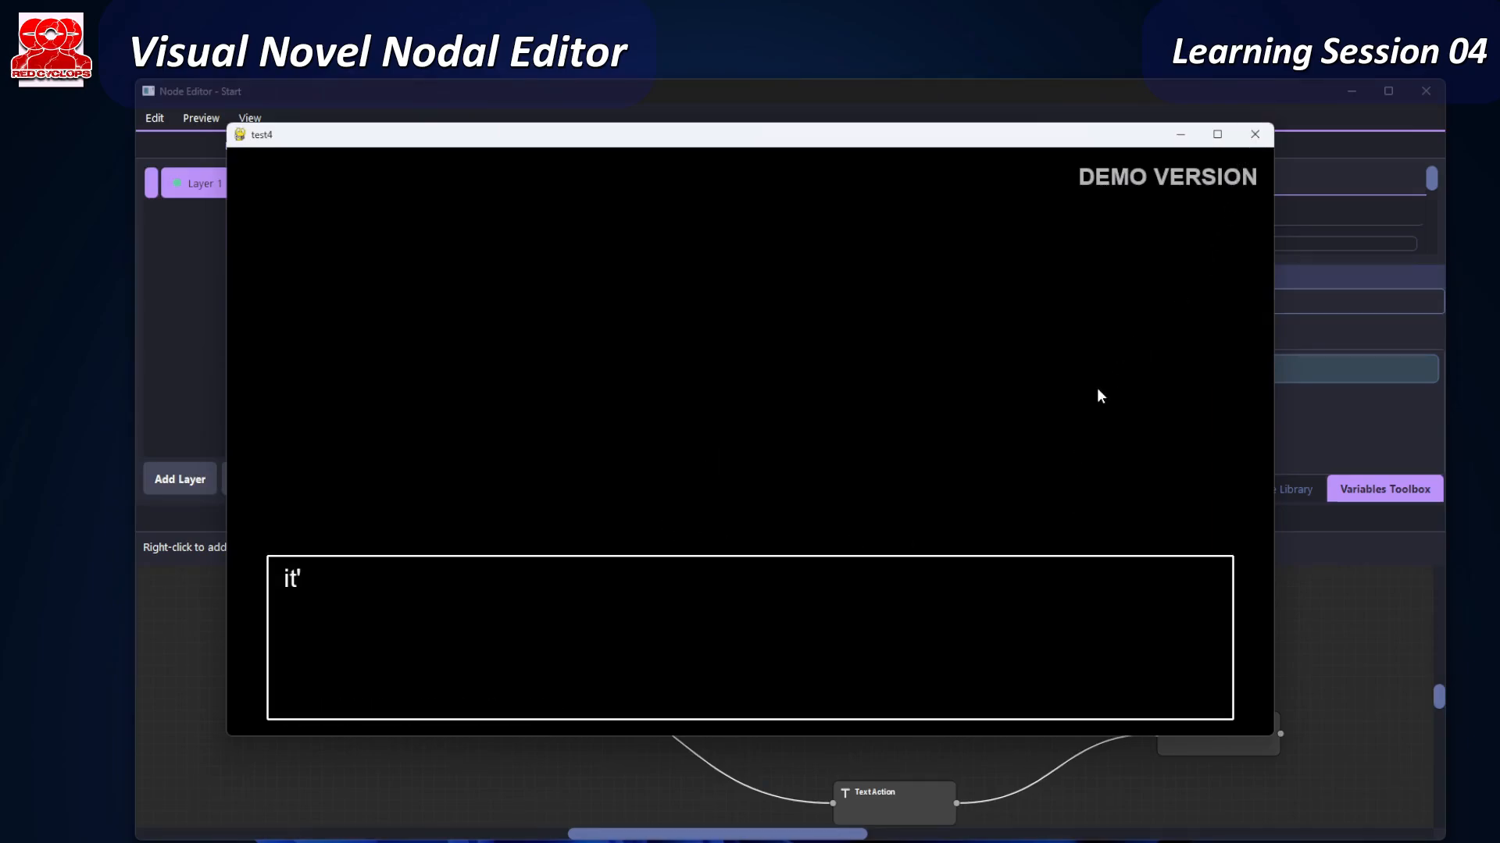
click(1254, 134)
click(678, 505)
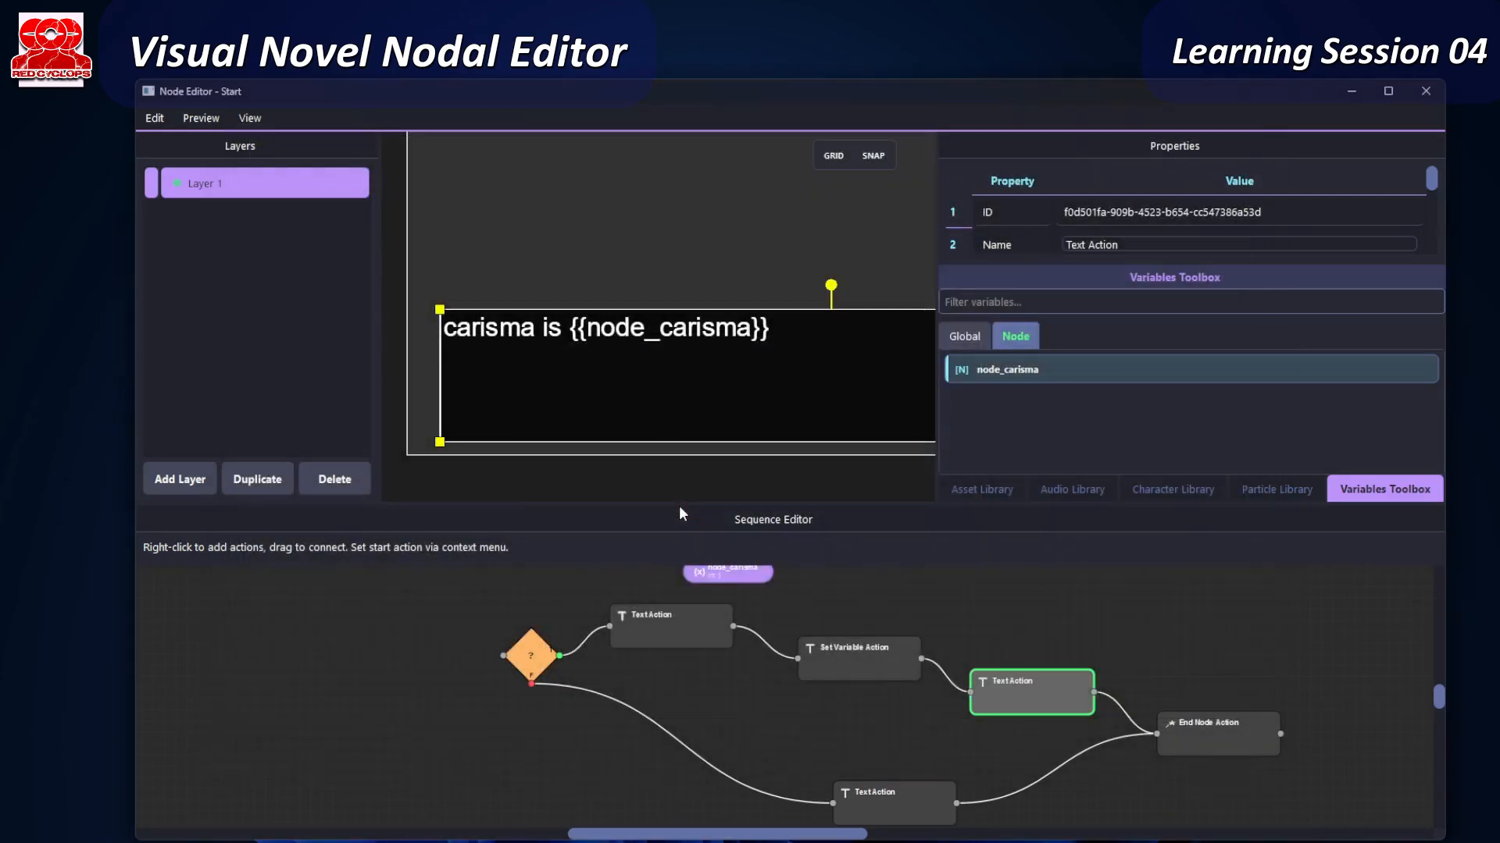
- Move the End Node Action away from the text actions and bring the Story Exit block closer beneath it
drag(915, 741, 713, 725)
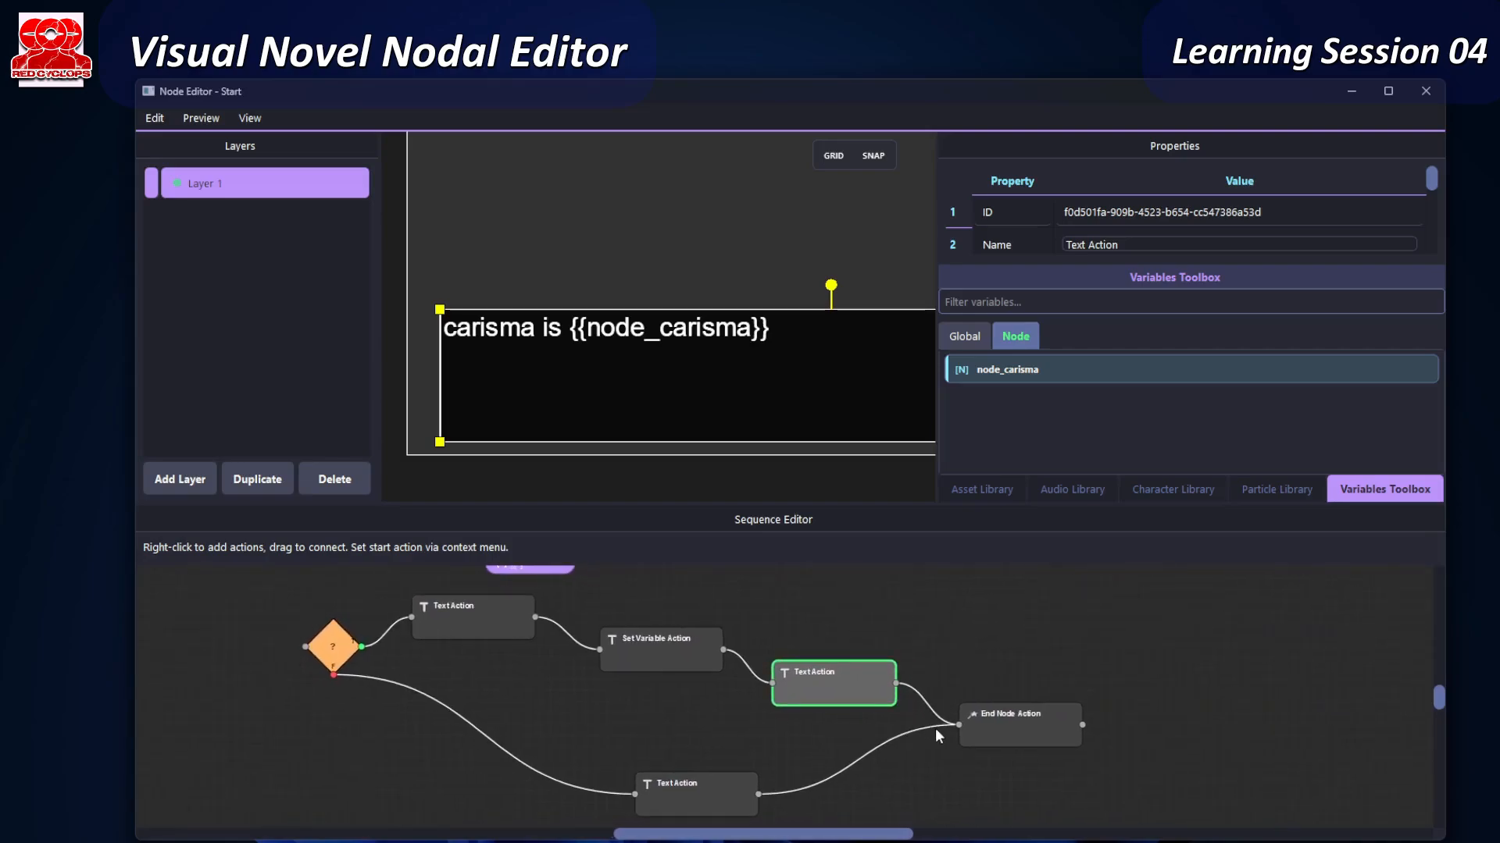
drag(1003, 733, 1037, 748)
drag(919, 750, 918, 662)
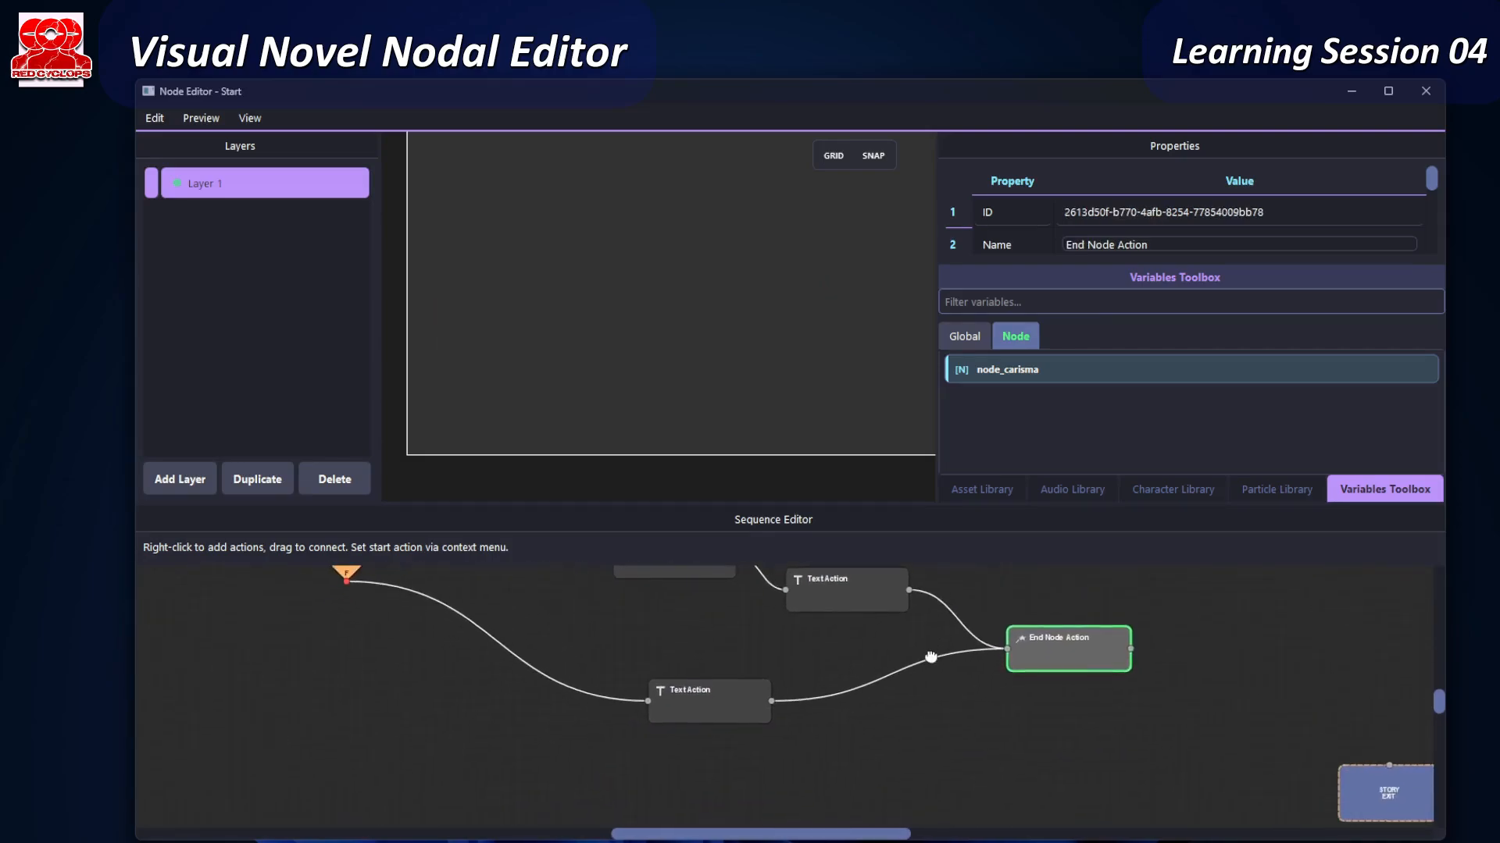
scroll(917, 664, down, 1)
drag(820, 679, 717, 697)
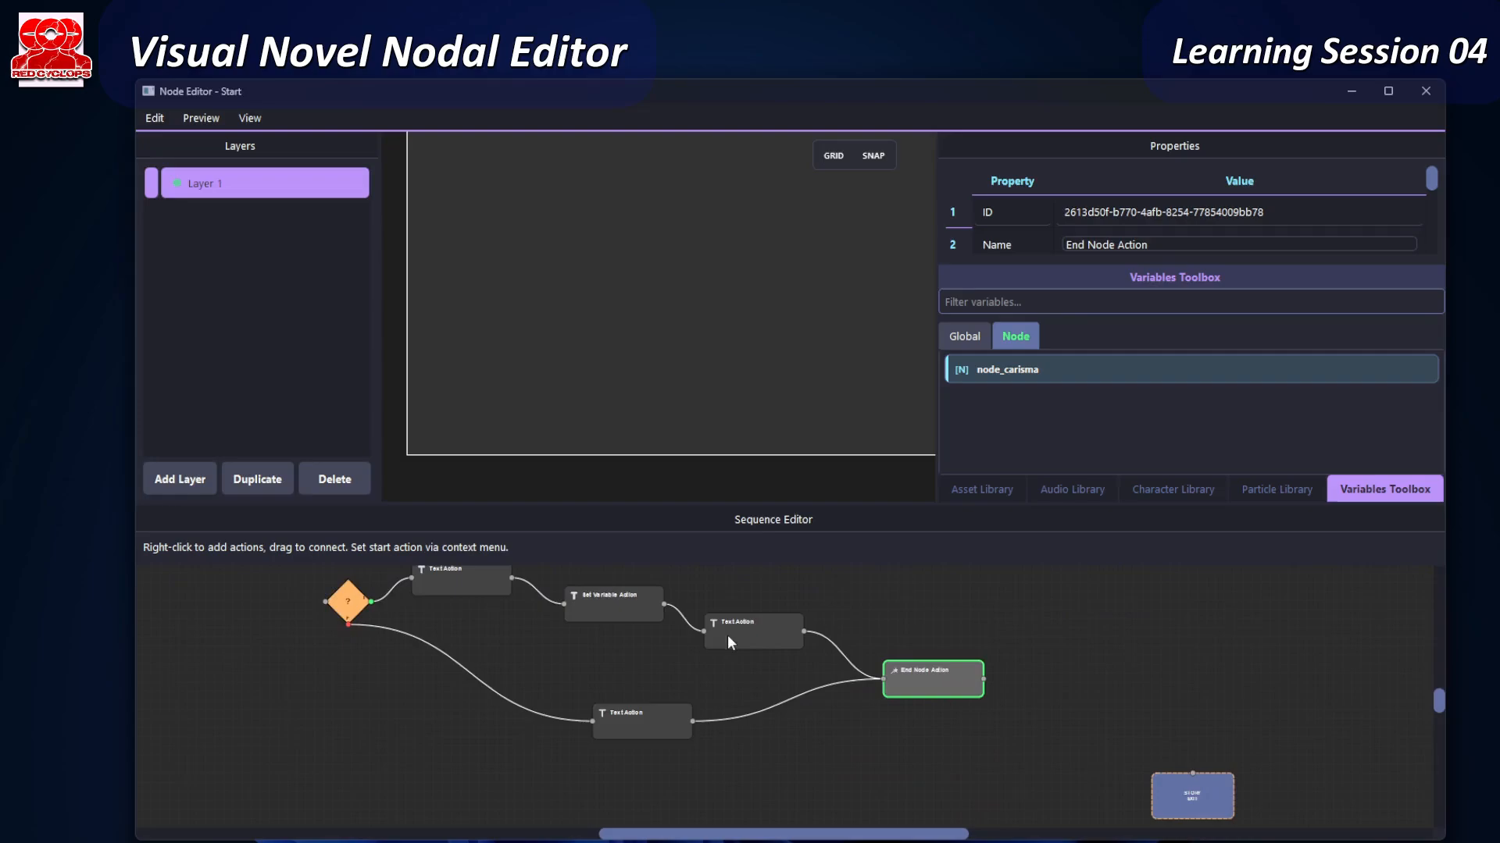
mouse_move(946, 676)
mouse_down()
mouse_move(1056, 724)
mouse_move(965, 661)
mouse_up()
drag(1057, 777, 995, 785)
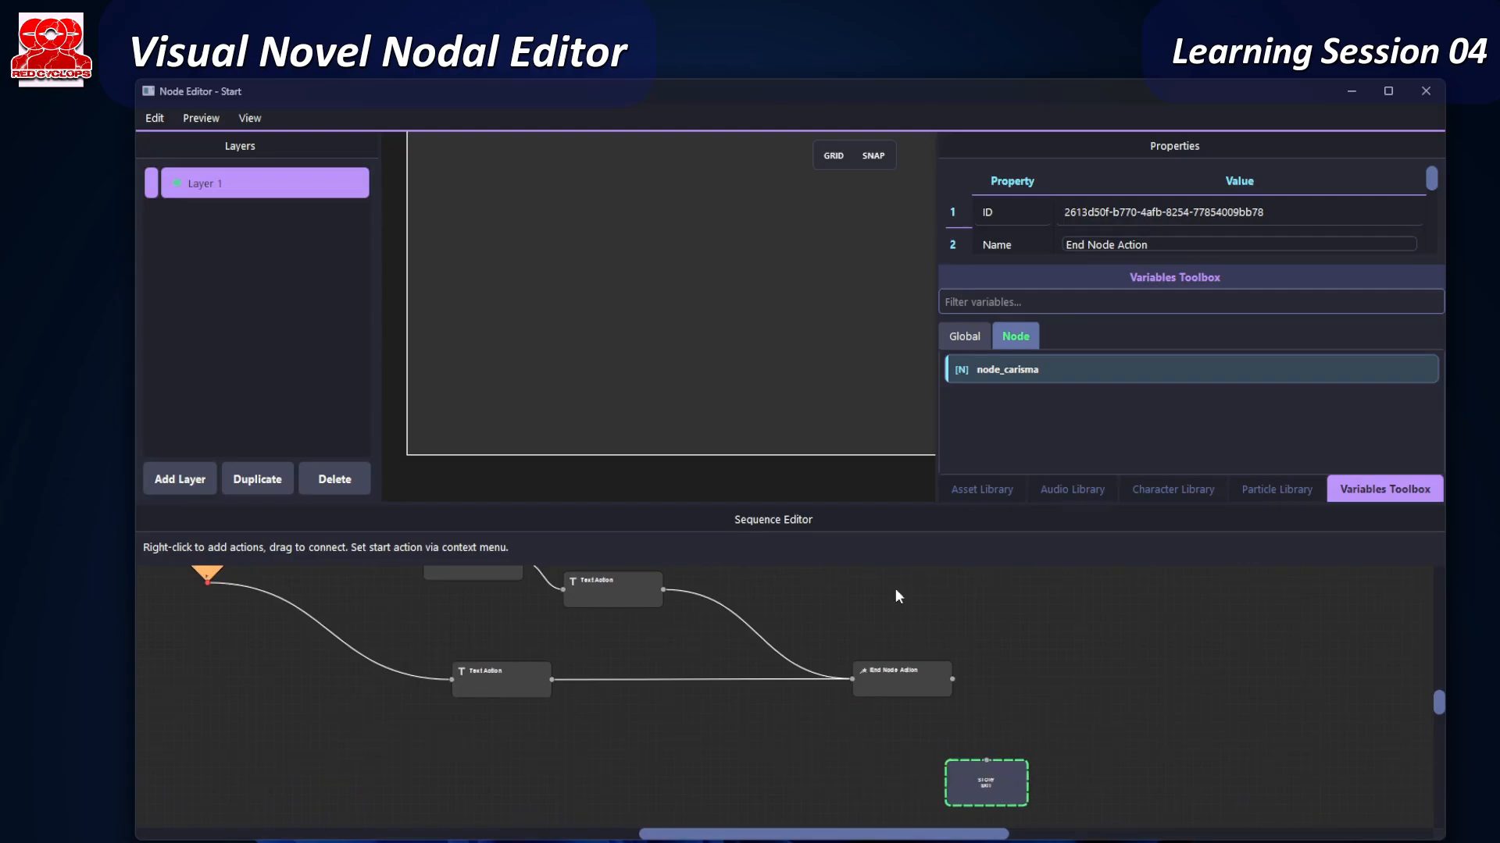
- Insert a node_carisma condition between the last Text Action and the End Node Action, and connect its false output to the Story Exit block
drag(986, 373, 745, 594)
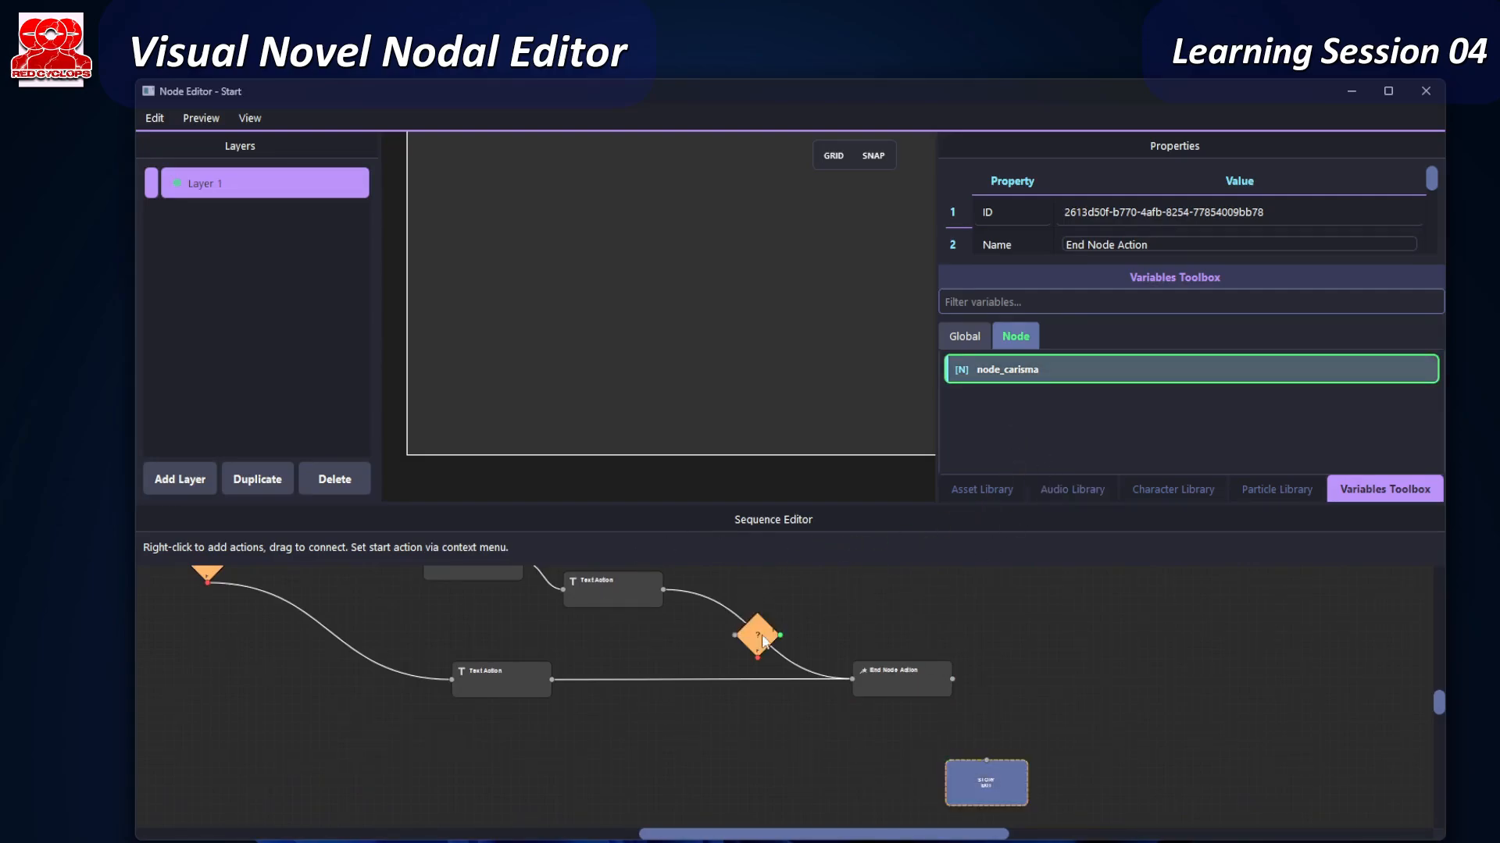
mouse_move(762, 641)
mouse_down()
mouse_move(735, 625)
mouse_move(749, 628)
mouse_up()
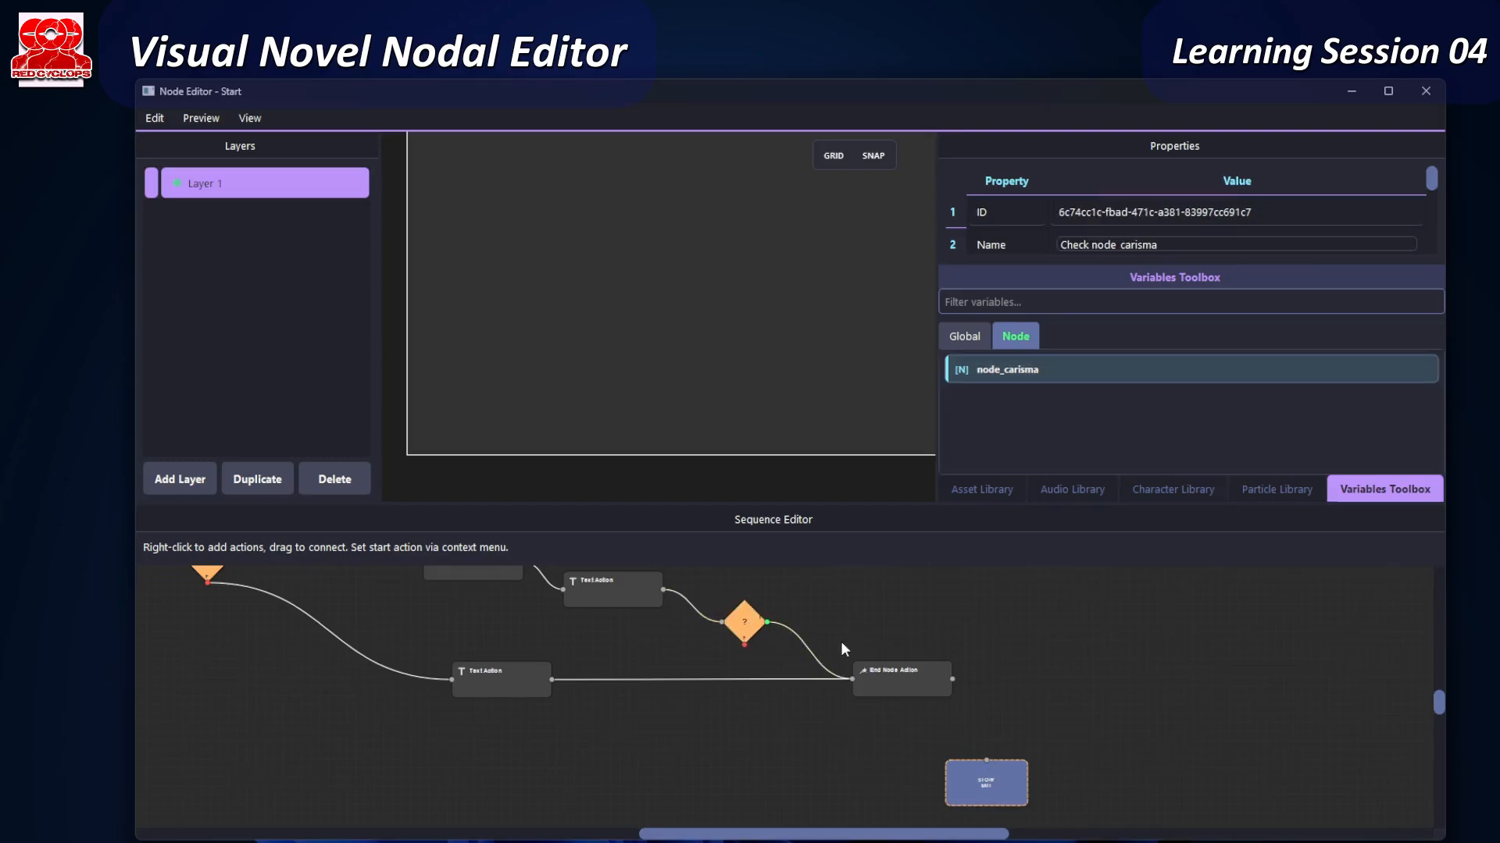
drag(743, 644, 815, 756)
- Set the new node_carisma condition's compare value to 13, save it, and return to the novel's node graph
double_click(739, 624)
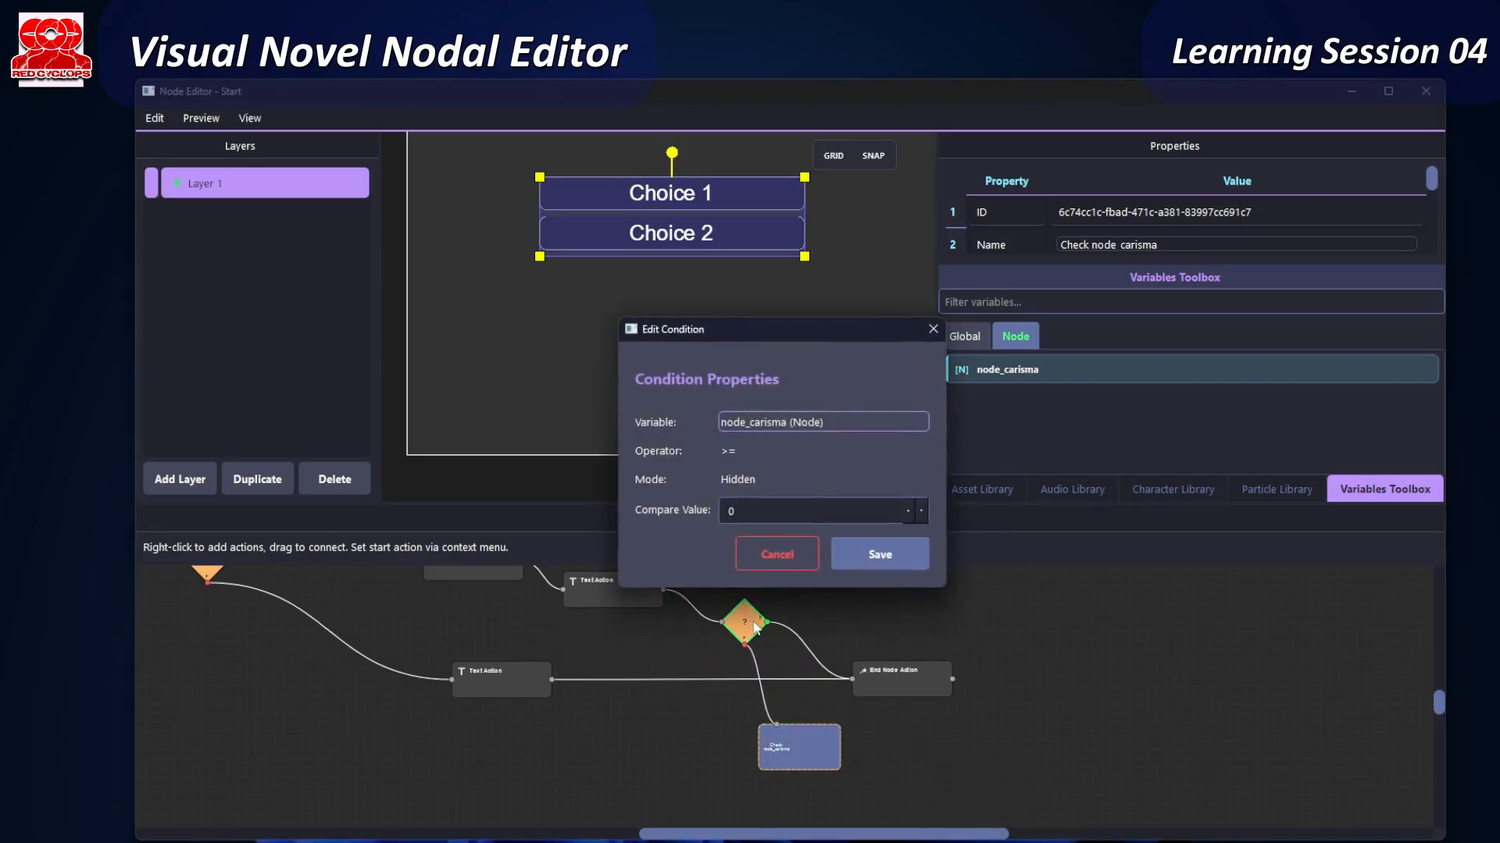
click(747, 516)
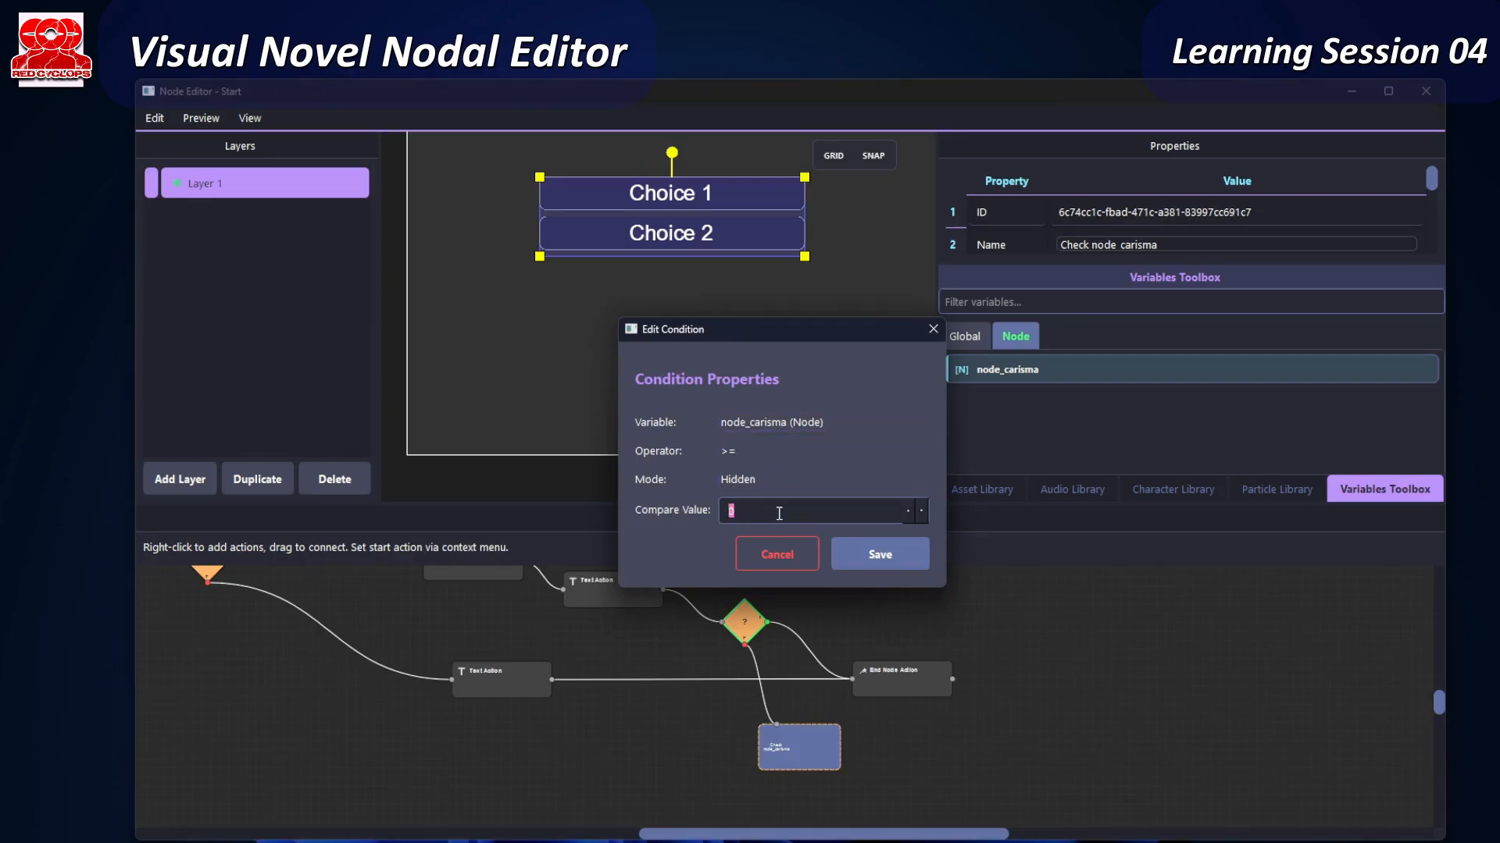
text(13)
click(892, 553)
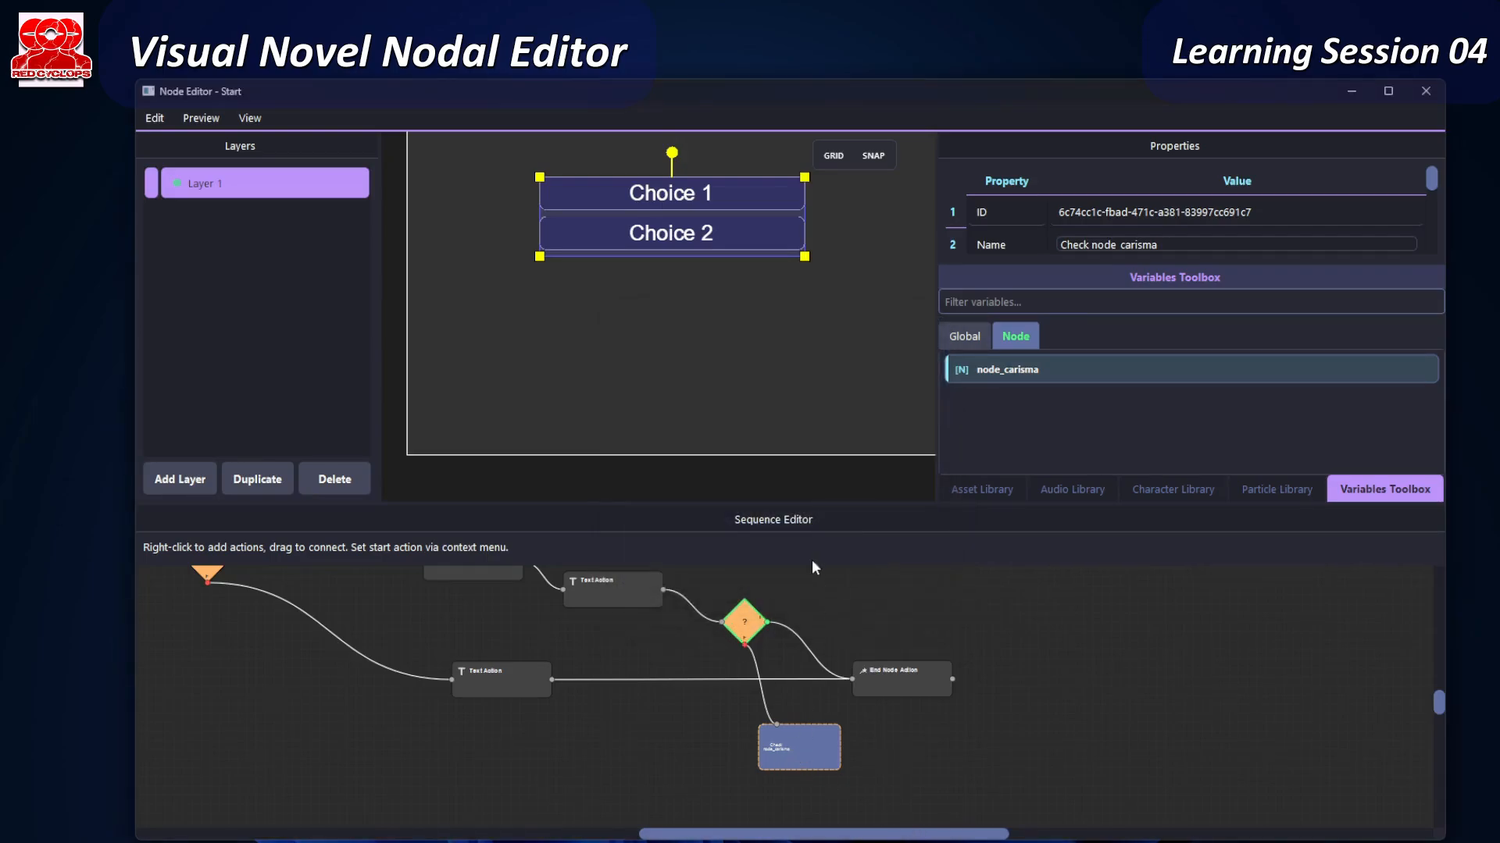
click(1320, 245)
click(1423, 92)
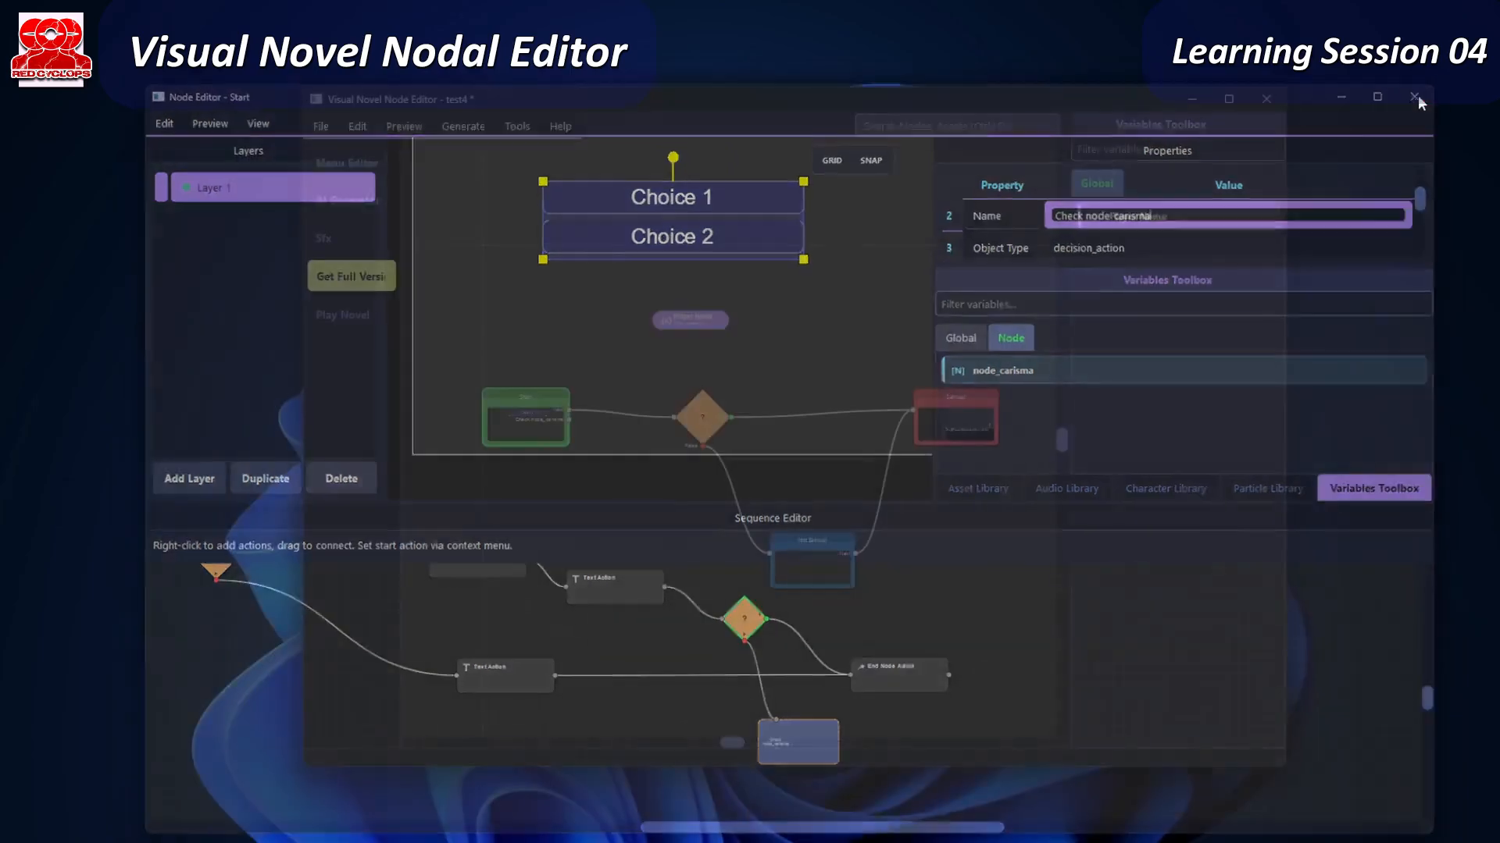
- Create a new story node in the empty area below the existing blue node
scroll(552, 461, up, 5)
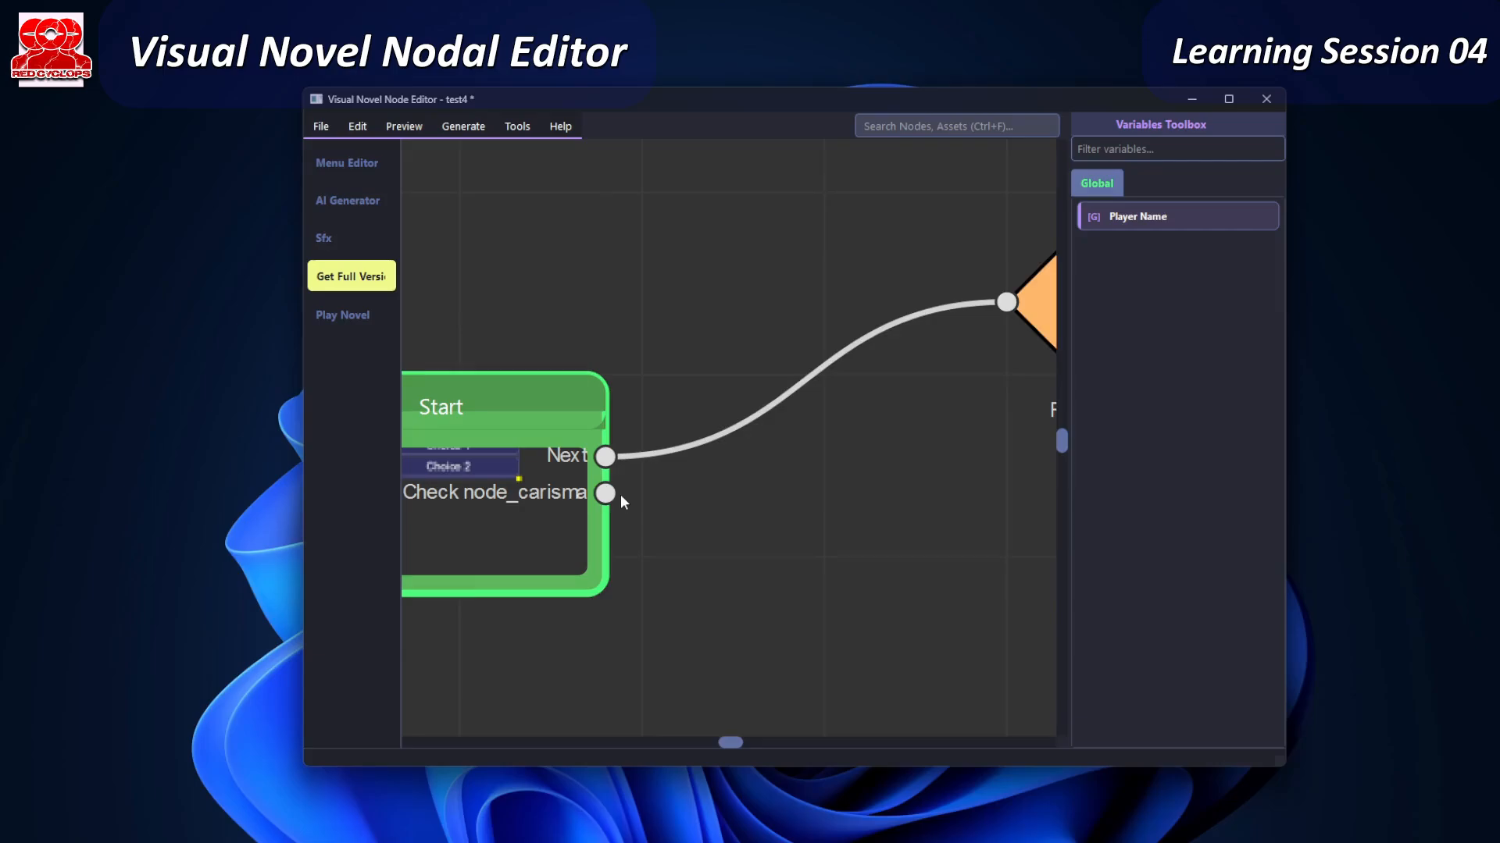
scroll(620, 494, down, 5)
middle_drag(864, 614, 796, 533)
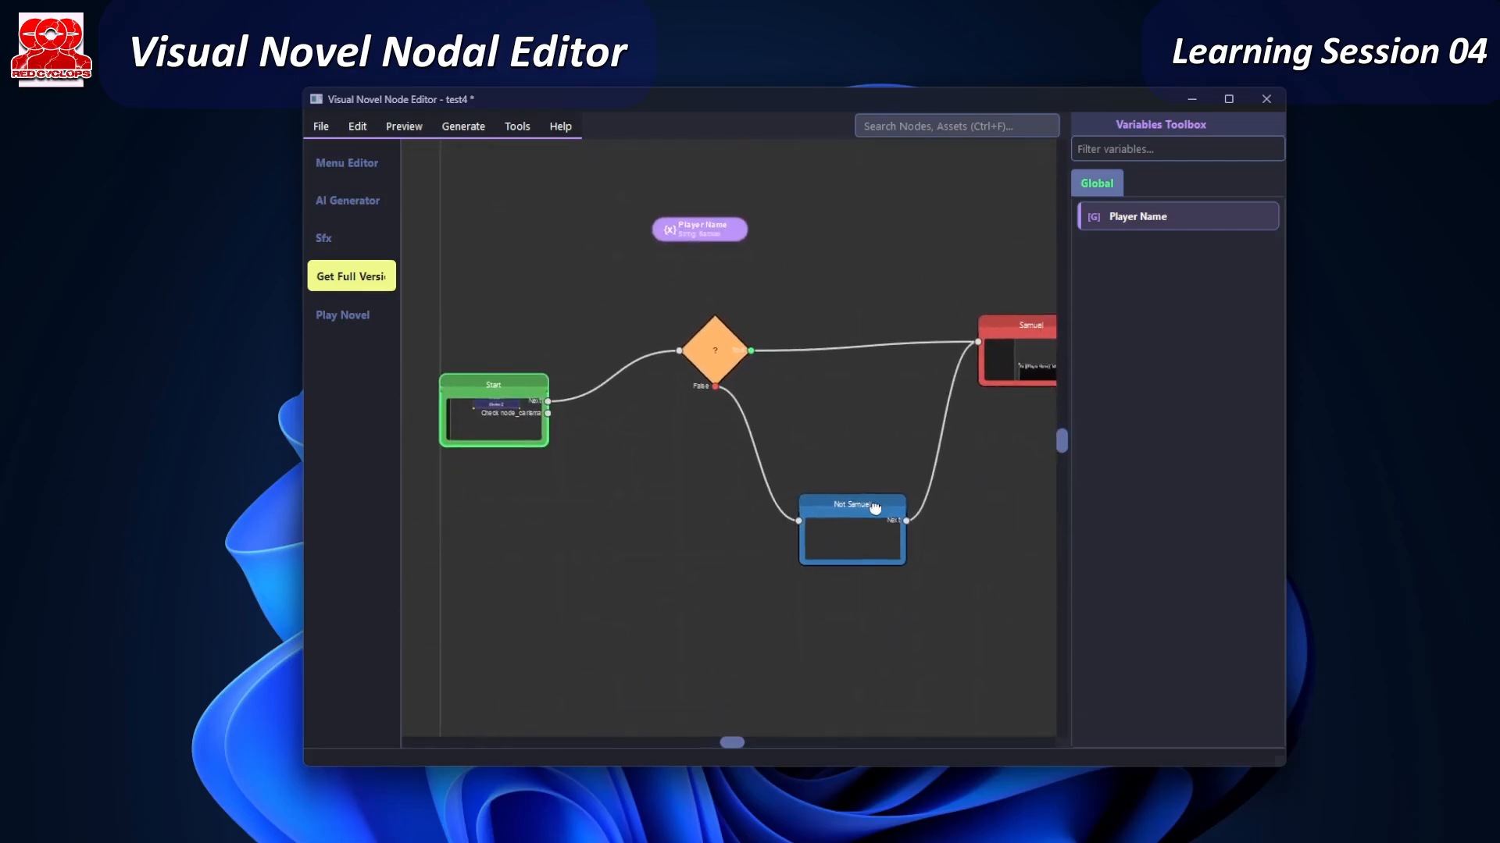
right_click(696, 641)
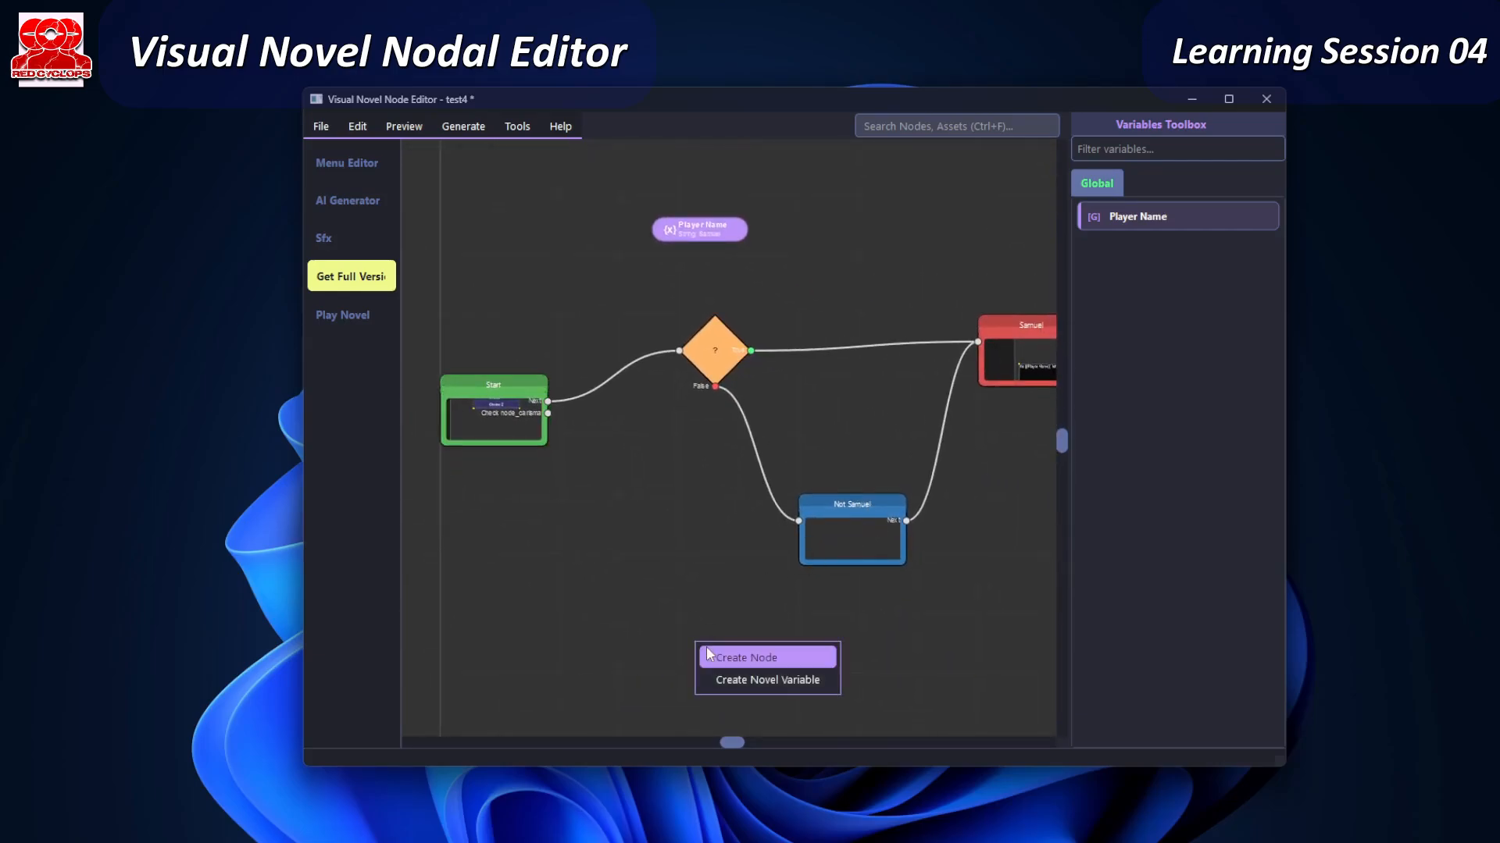
click(749, 661)
drag(748, 661, 722, 662)
- Connect the Start node's Check node_carisma output to the new node, and the new node's Next output to the red node
drag(549, 414, 753, 649)
middle_drag(901, 596, 745, 560)
drag(638, 638, 822, 306)
middle_drag(682, 606, 840, 622)
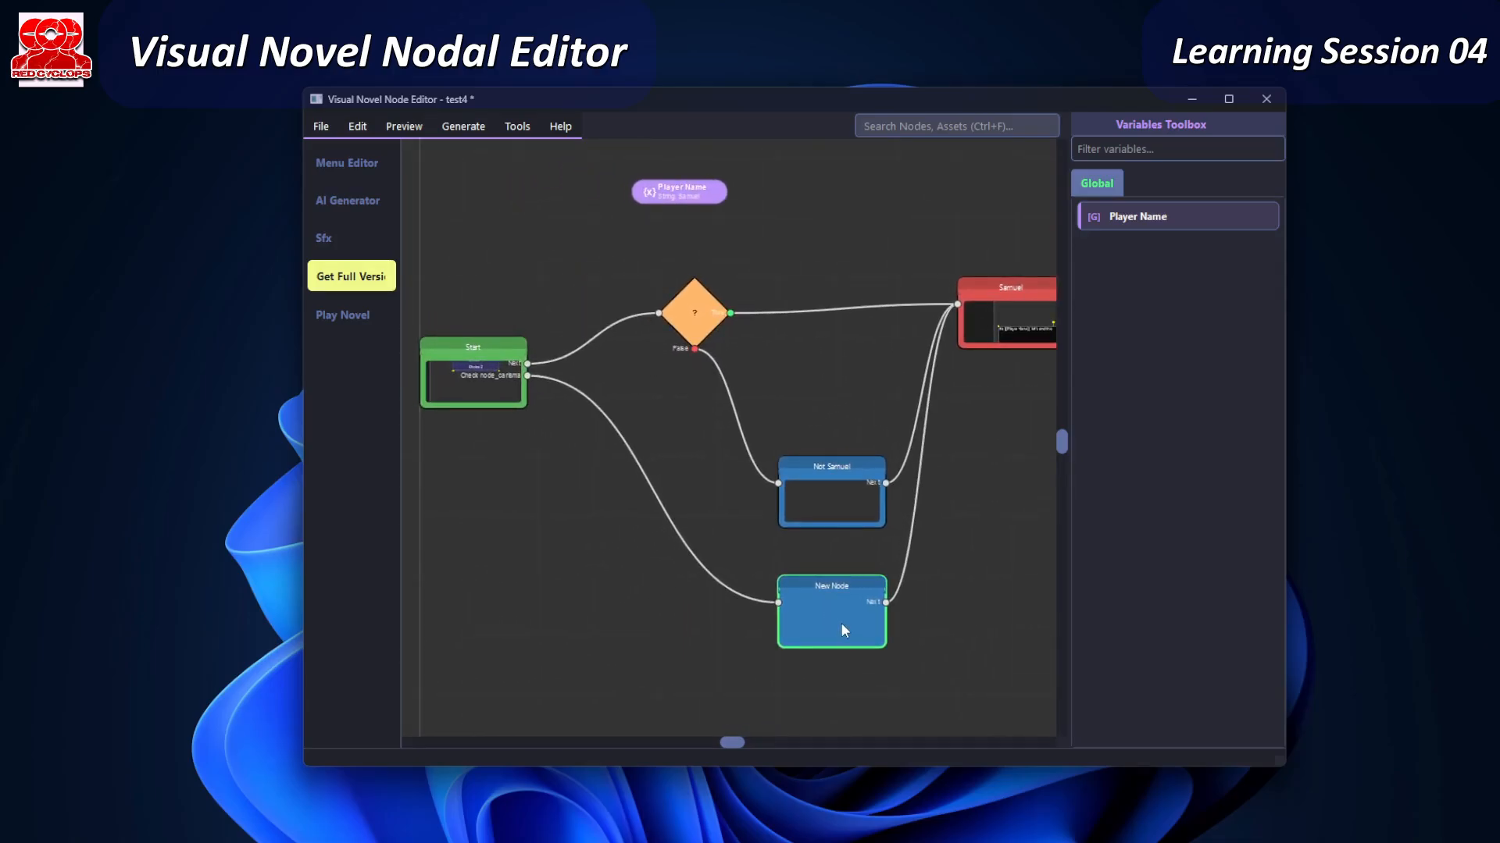
- Add a Text Action with the text "Too Much carisma" to the new node's sequence and save it
double_click(840, 622)
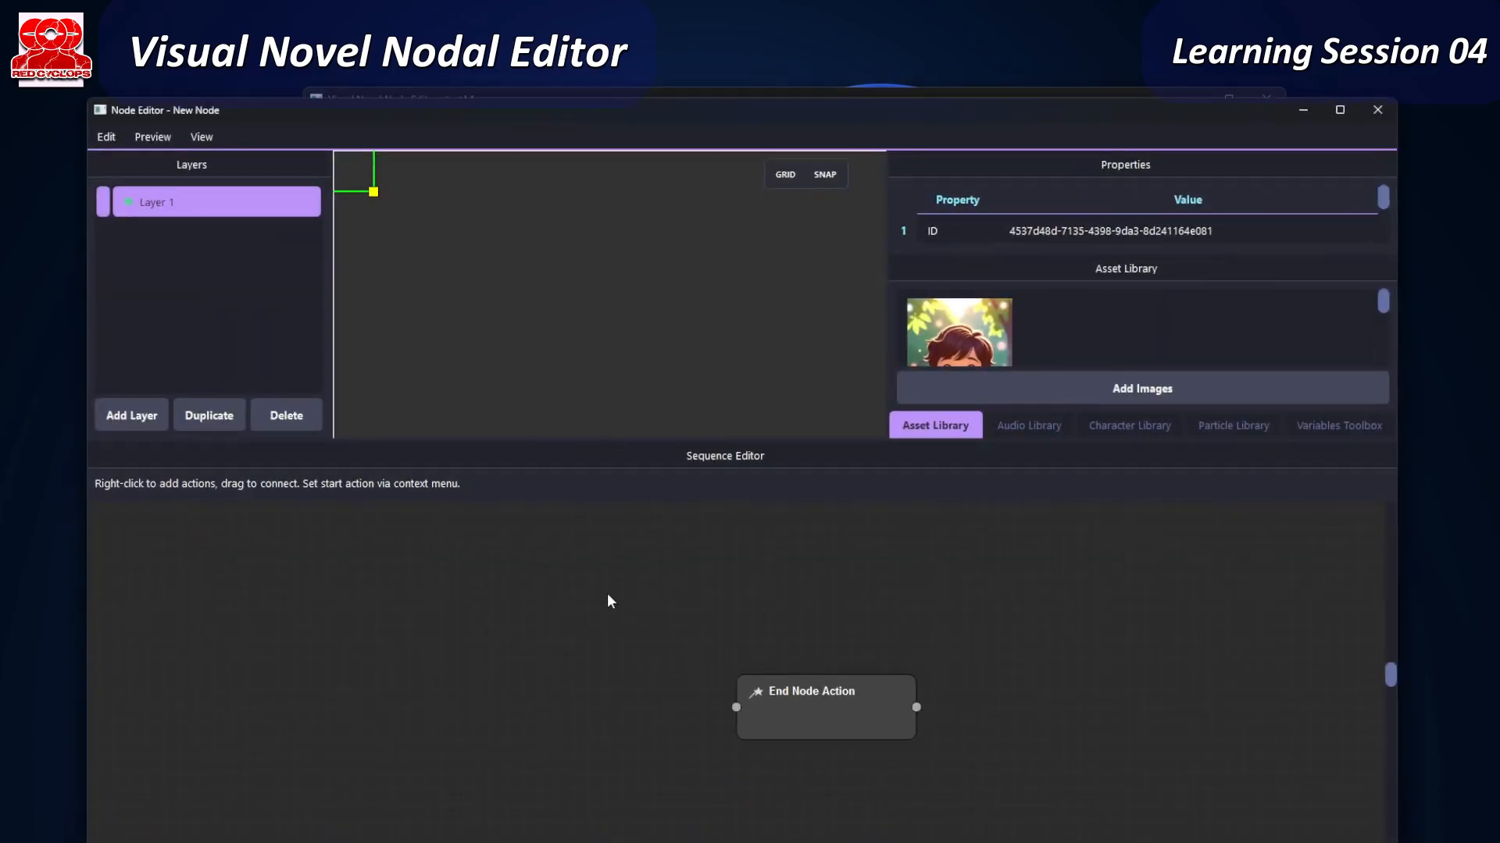
right_click(608, 596)
mouse_move(625, 603)
click(746, 603)
click(614, 621)
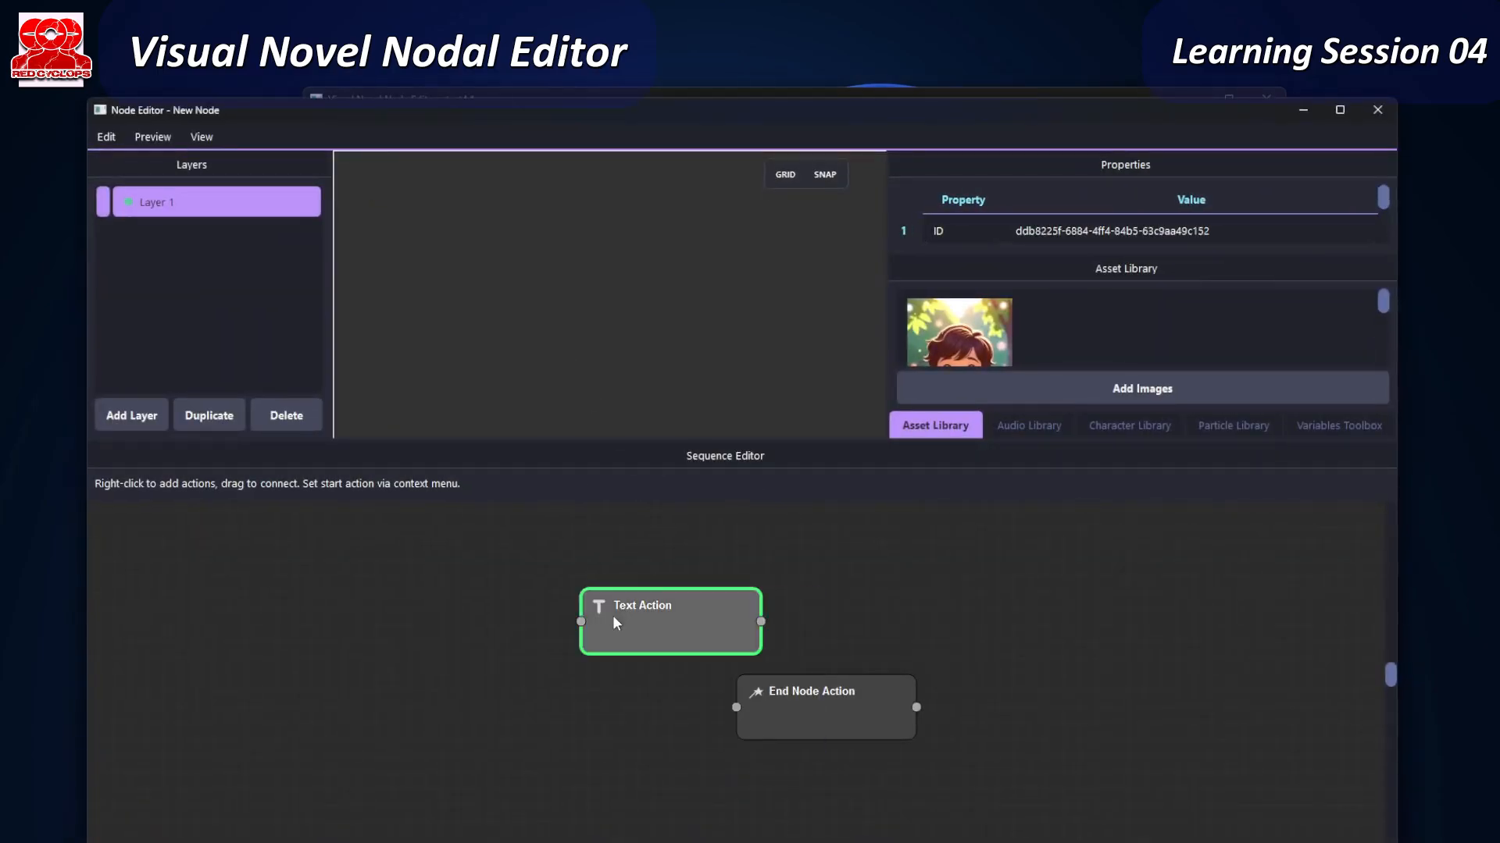
double_click(615, 621)
text(Too)
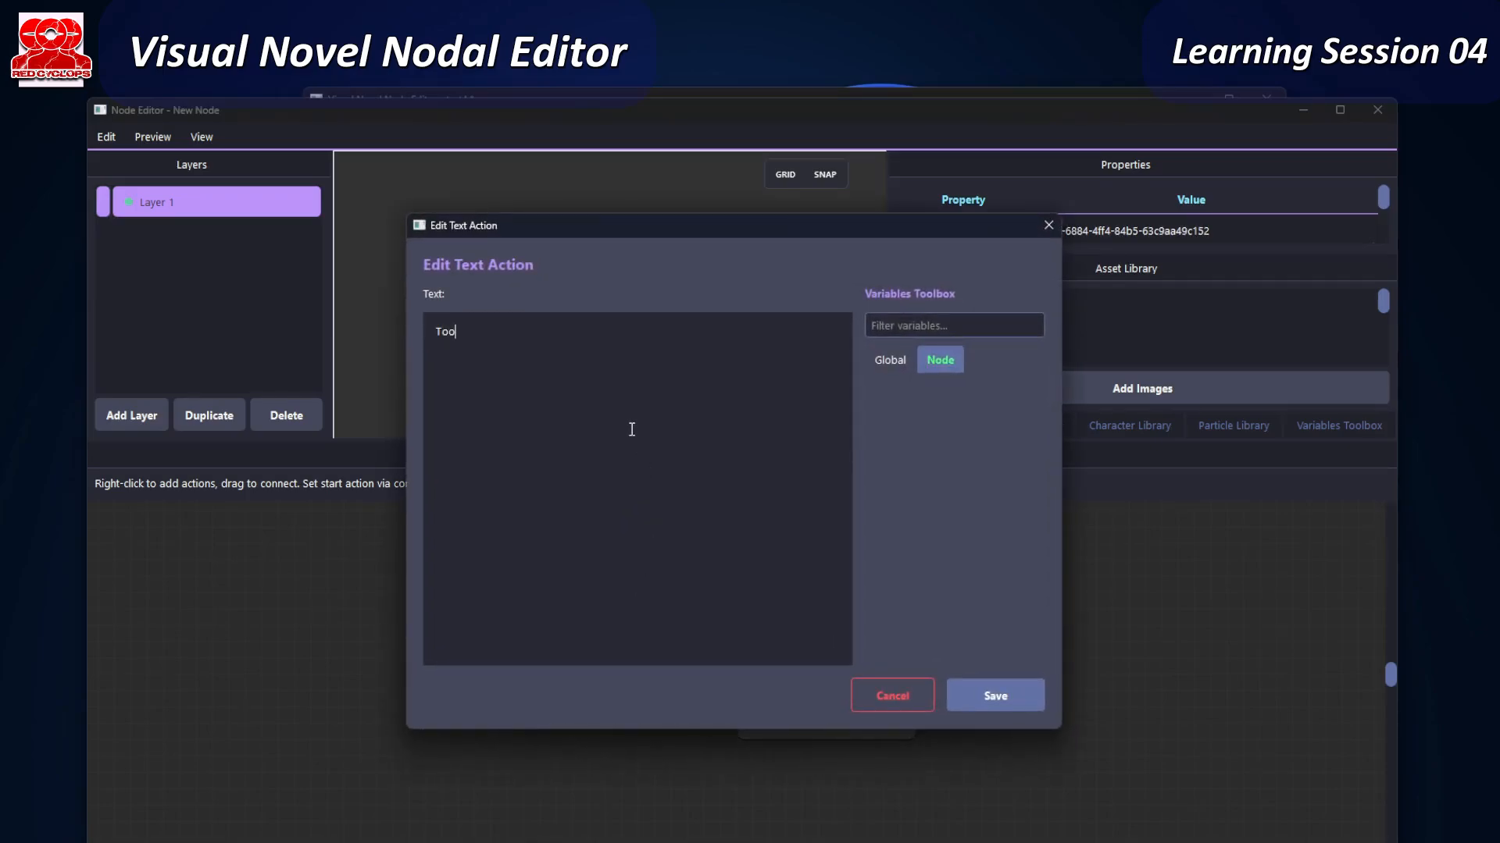
text( Much carisma)
click(888, 362)
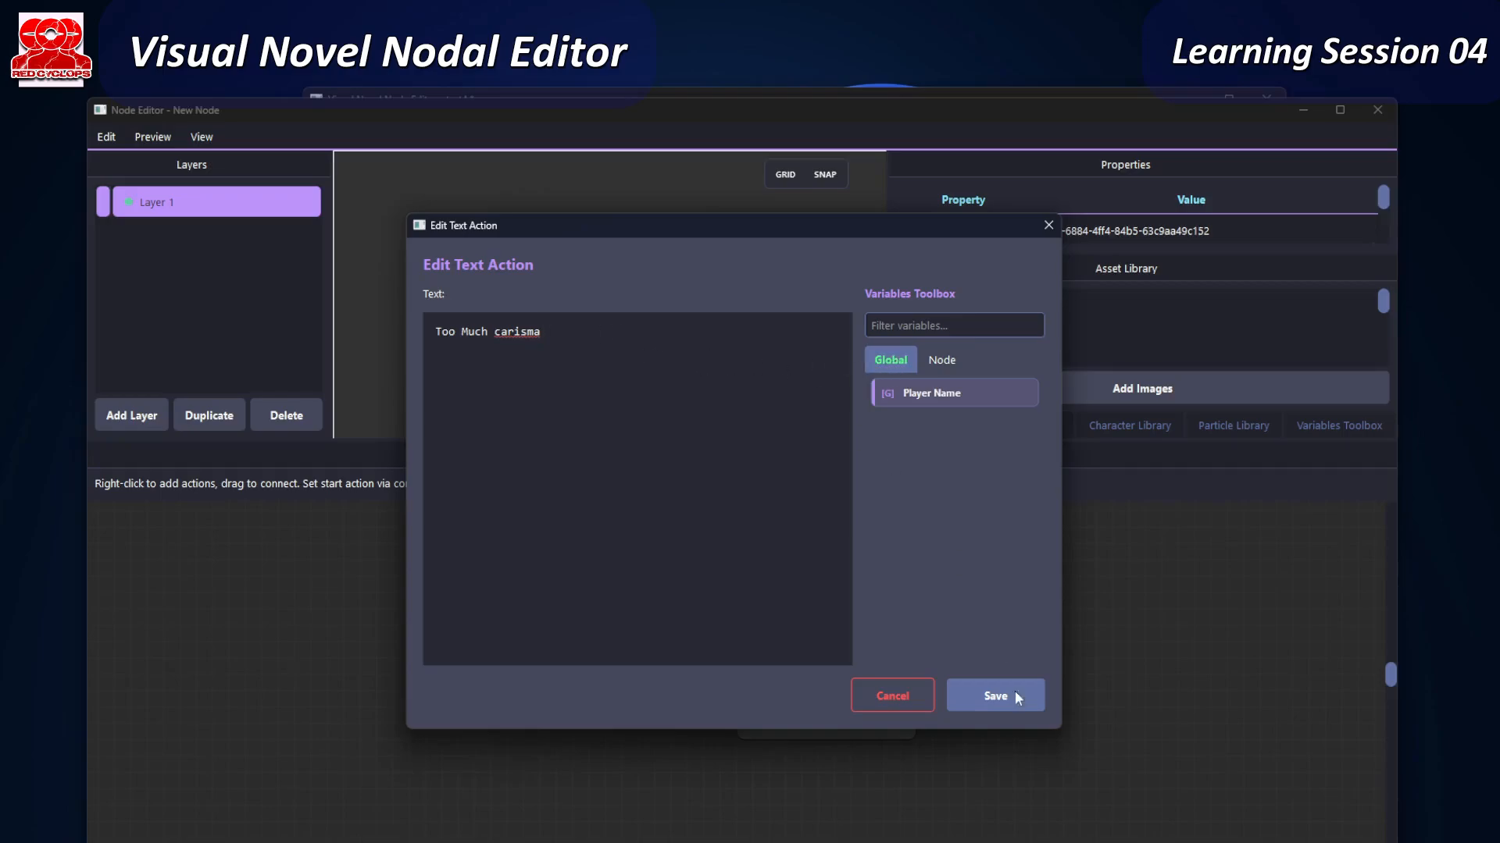
click(990, 695)
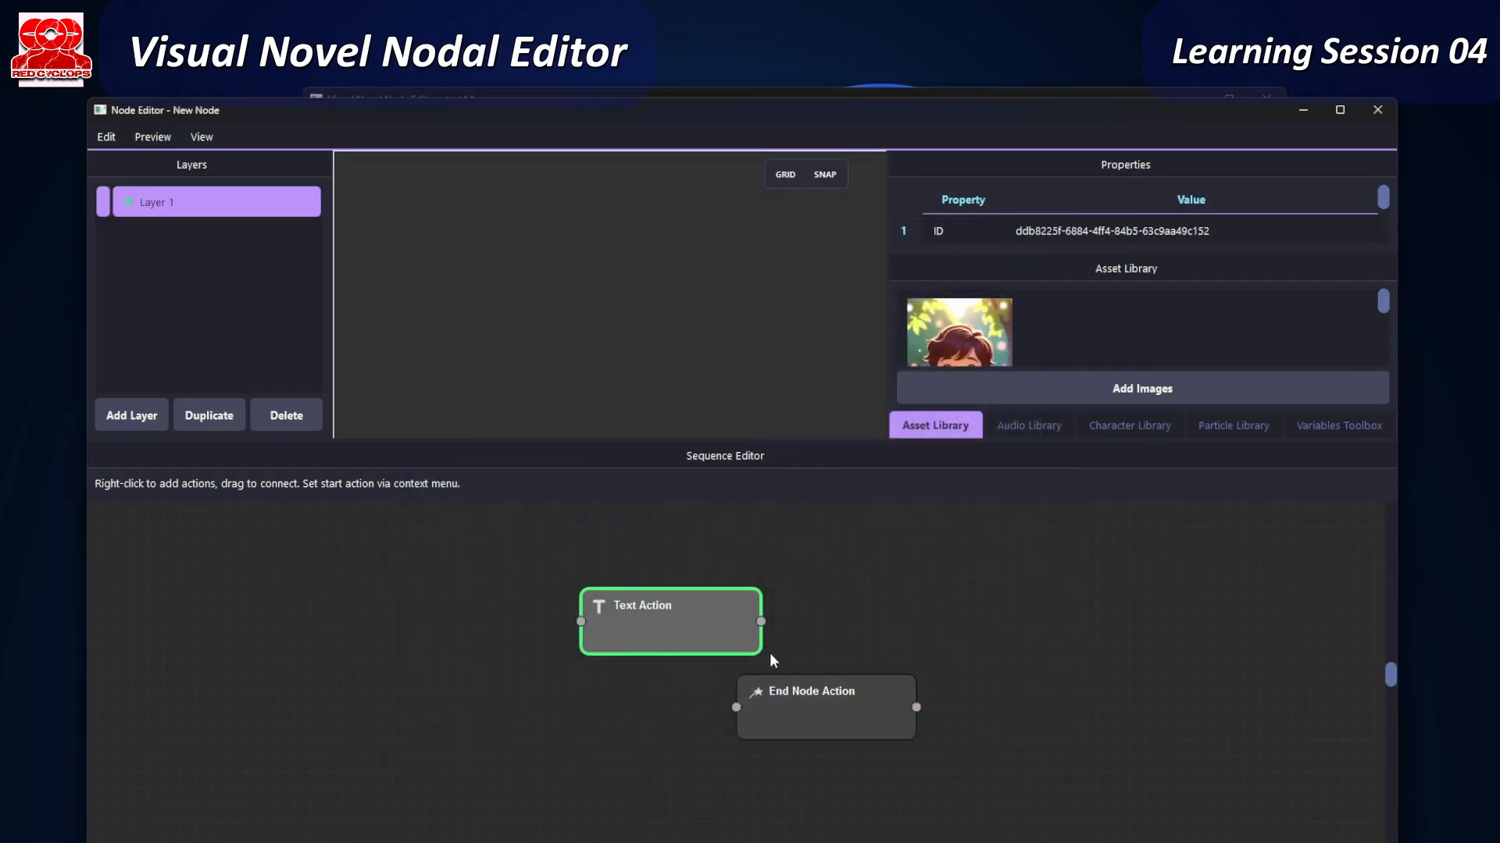
- Space the Text Action and End Node Action apart, connect them in that order, and return to the novel's node graph
drag(687, 631, 591, 618)
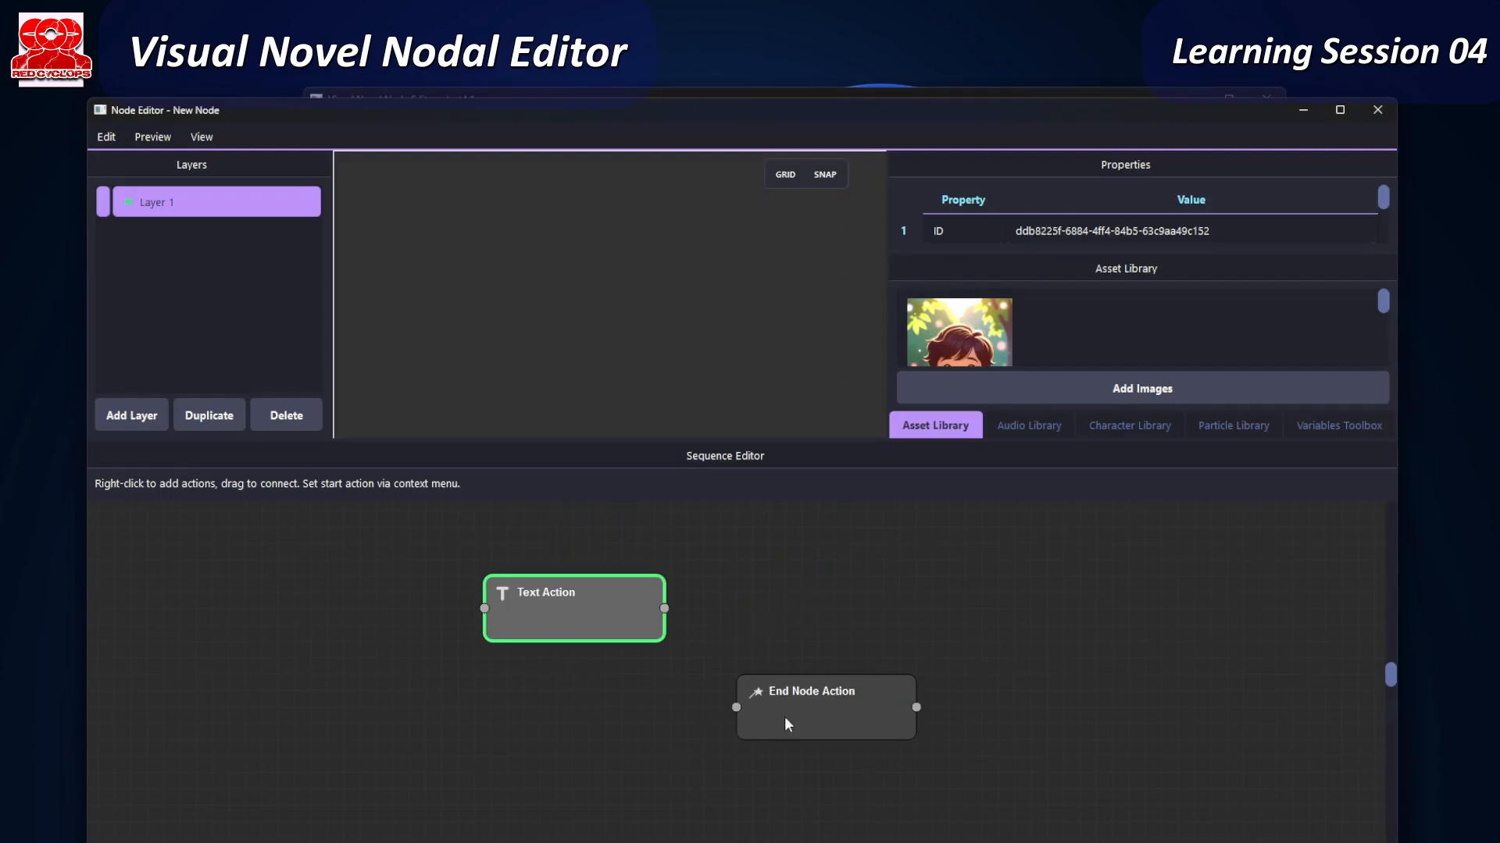
drag(786, 723, 846, 714)
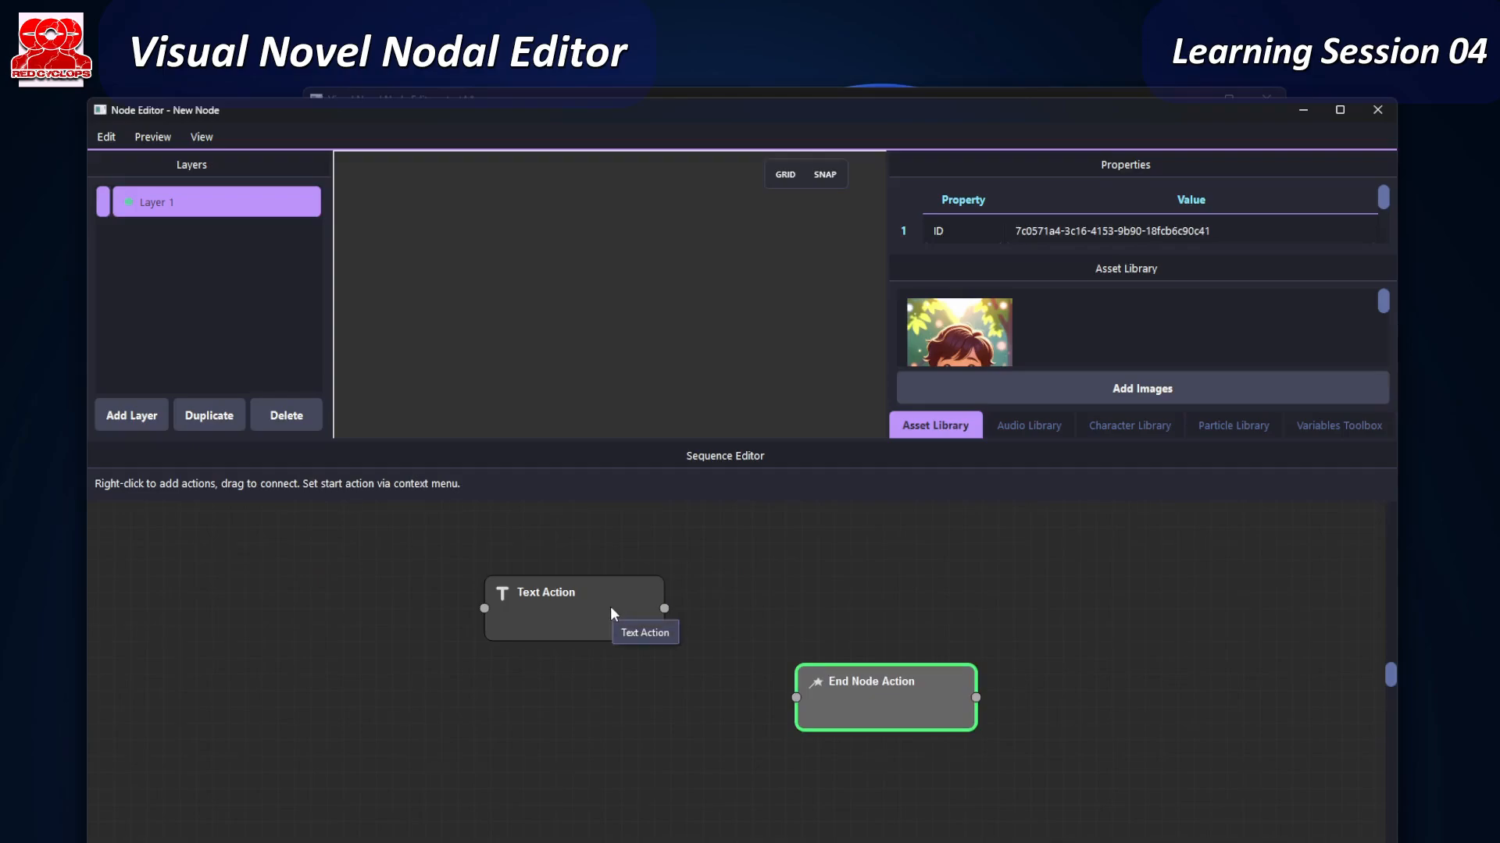
drag(574, 621, 549, 634)
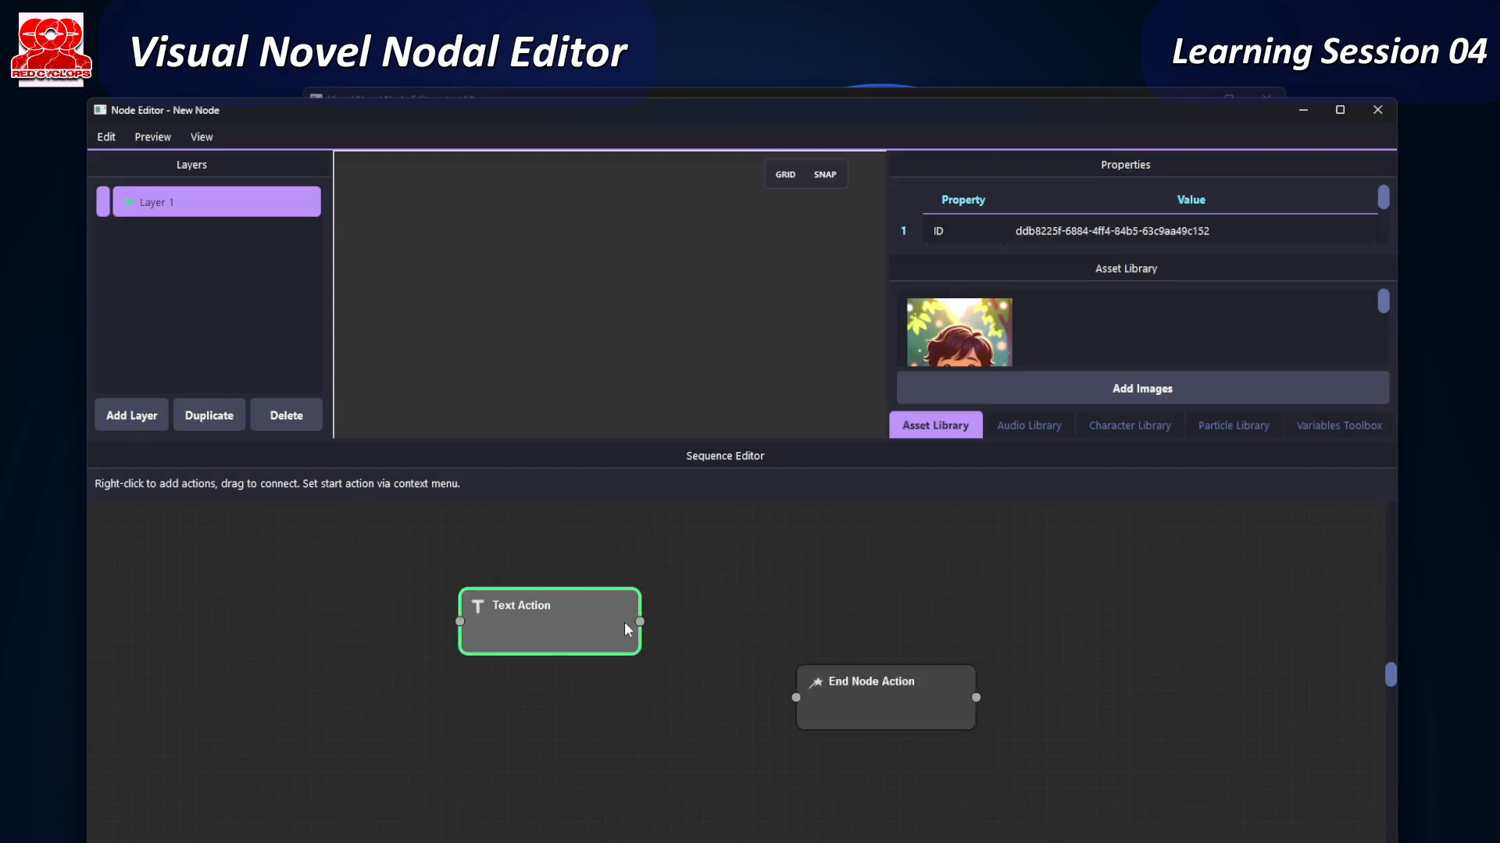
drag(640, 622, 796, 697)
scroll(739, 271, down, 3)
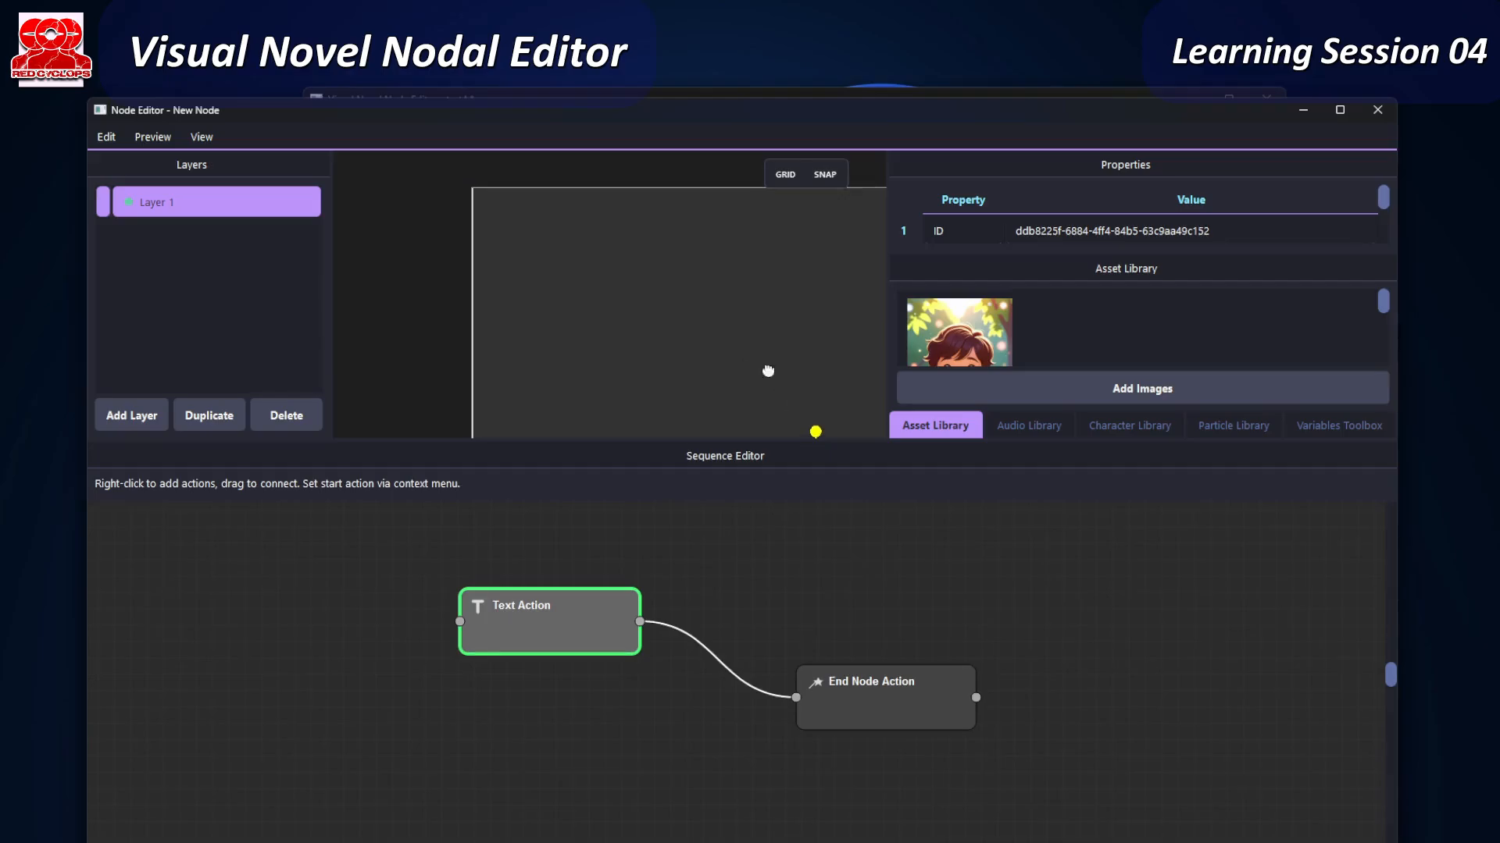
drag(768, 371, 667, 262)
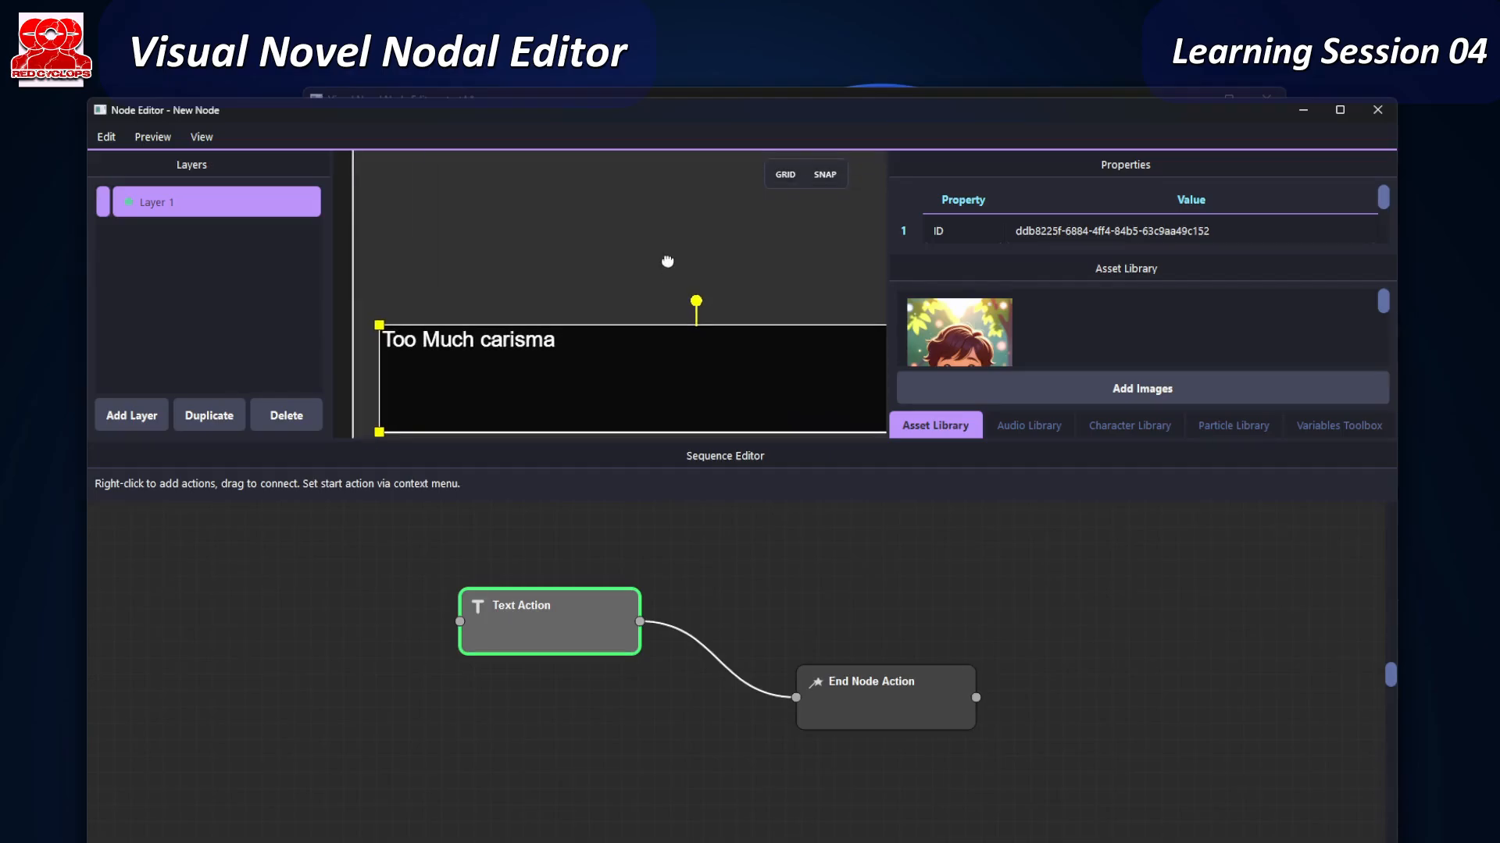
click(1375, 111)
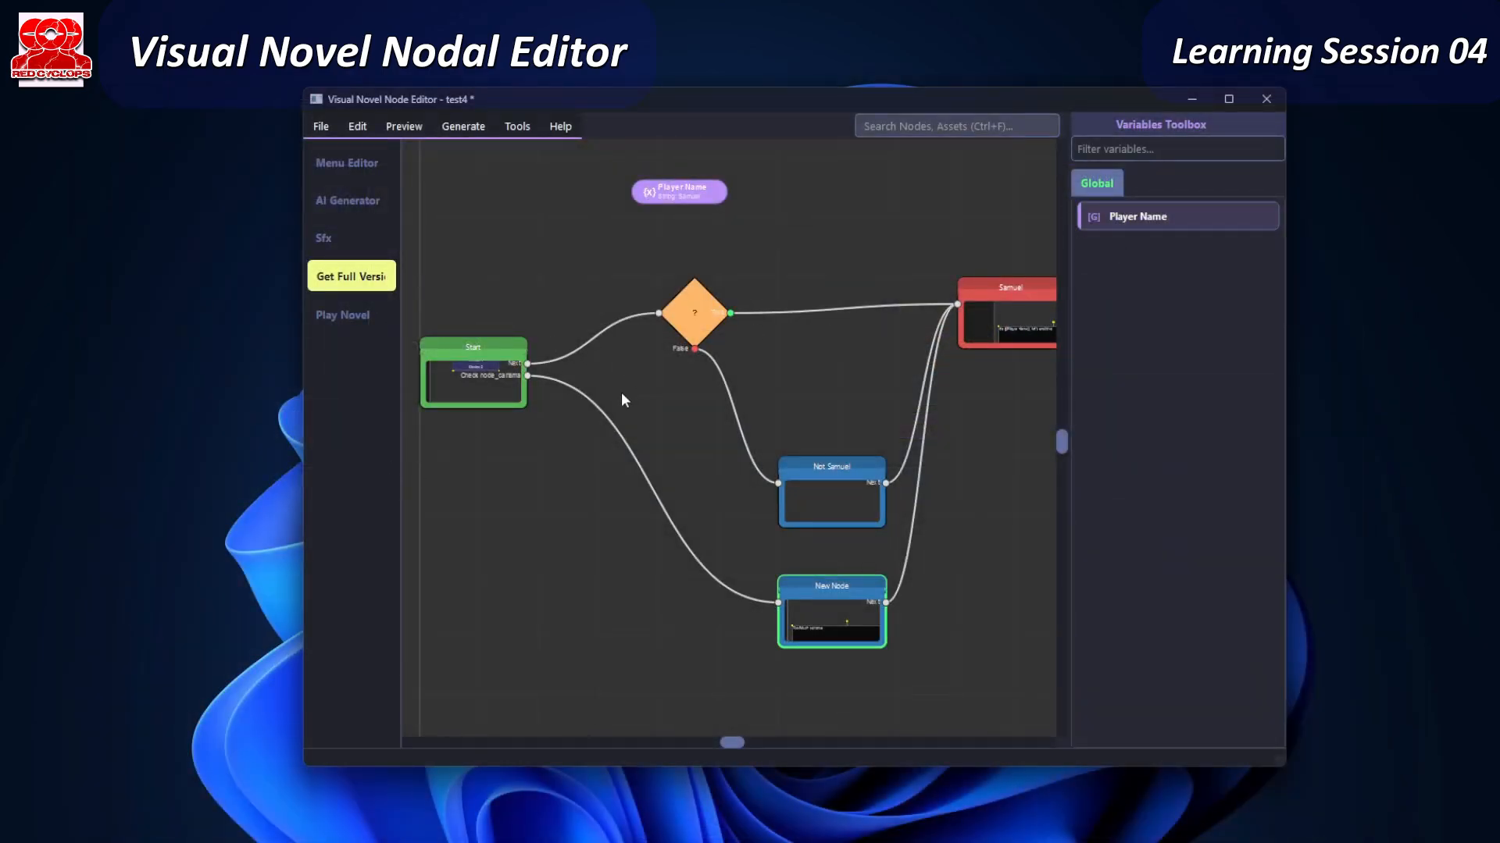
- Preview the whole novel, advance through the dialogue to the red node's text to test the carisma branch, and quit the story
click(396, 126)
click(459, 151)
click(677, 451)
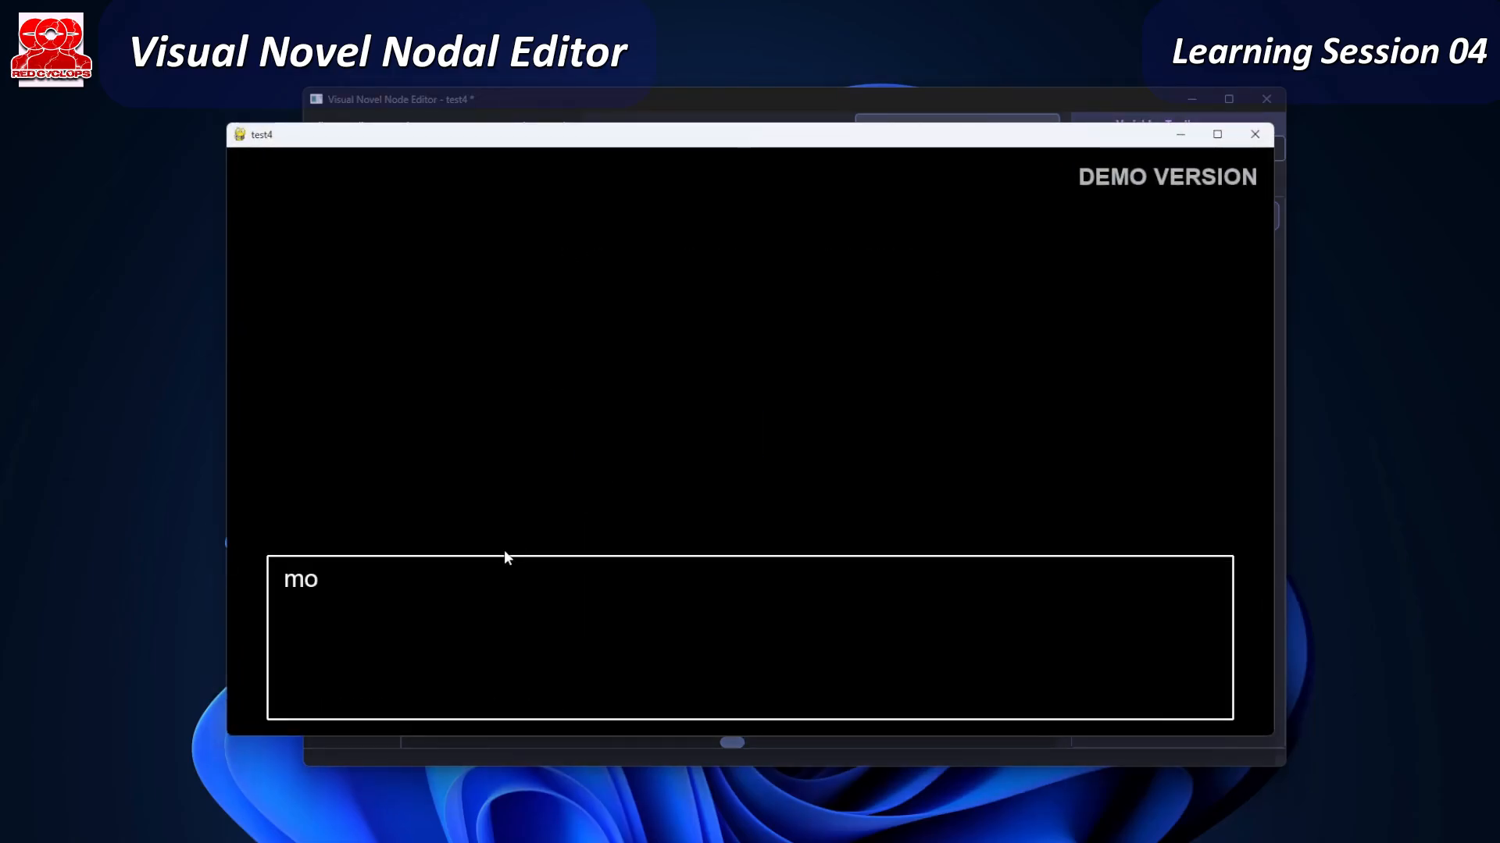
click(609, 599)
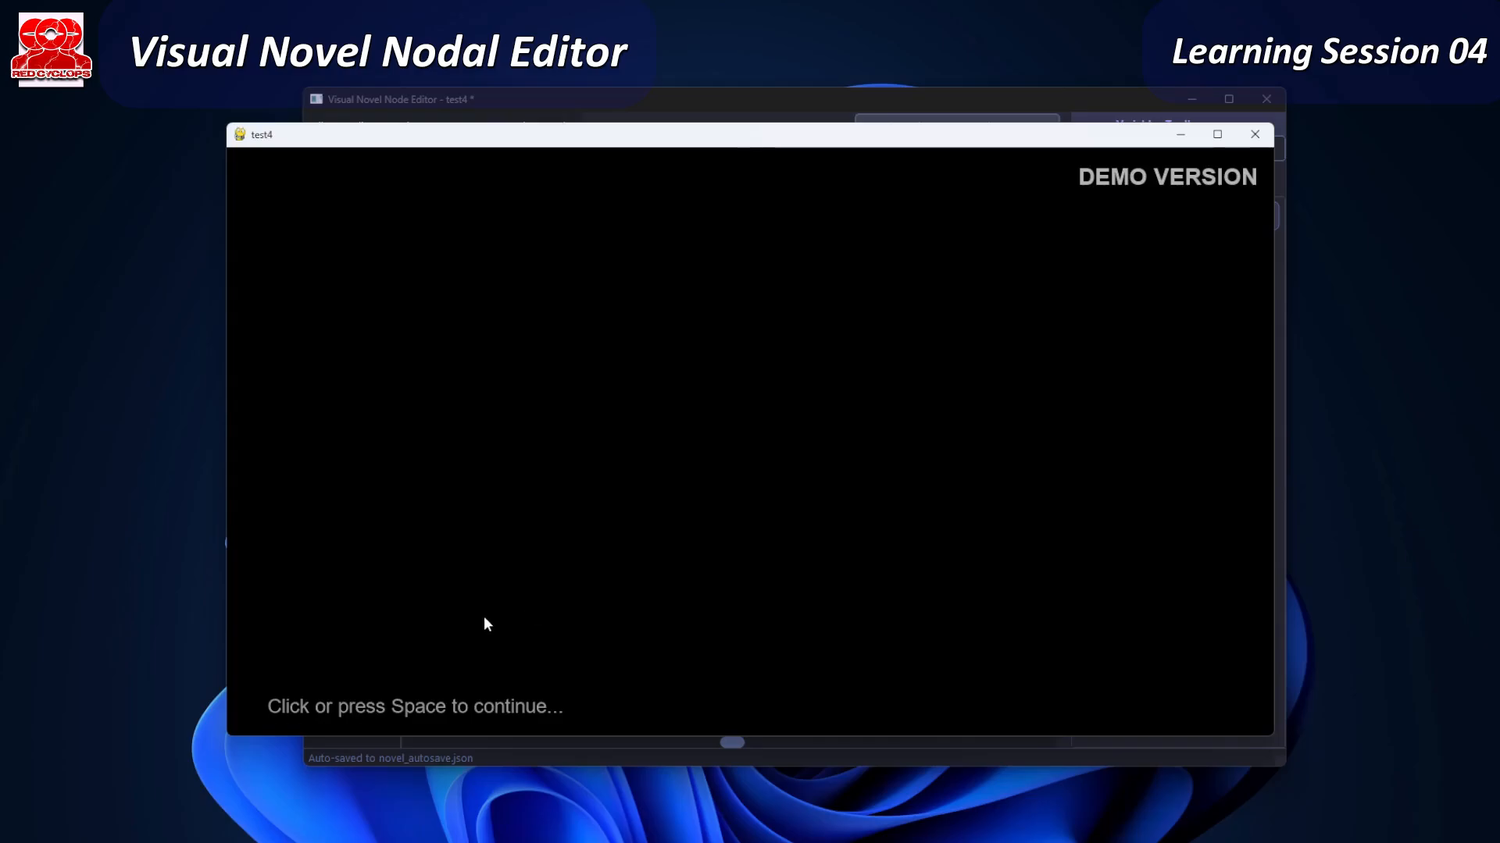
click(437, 612)
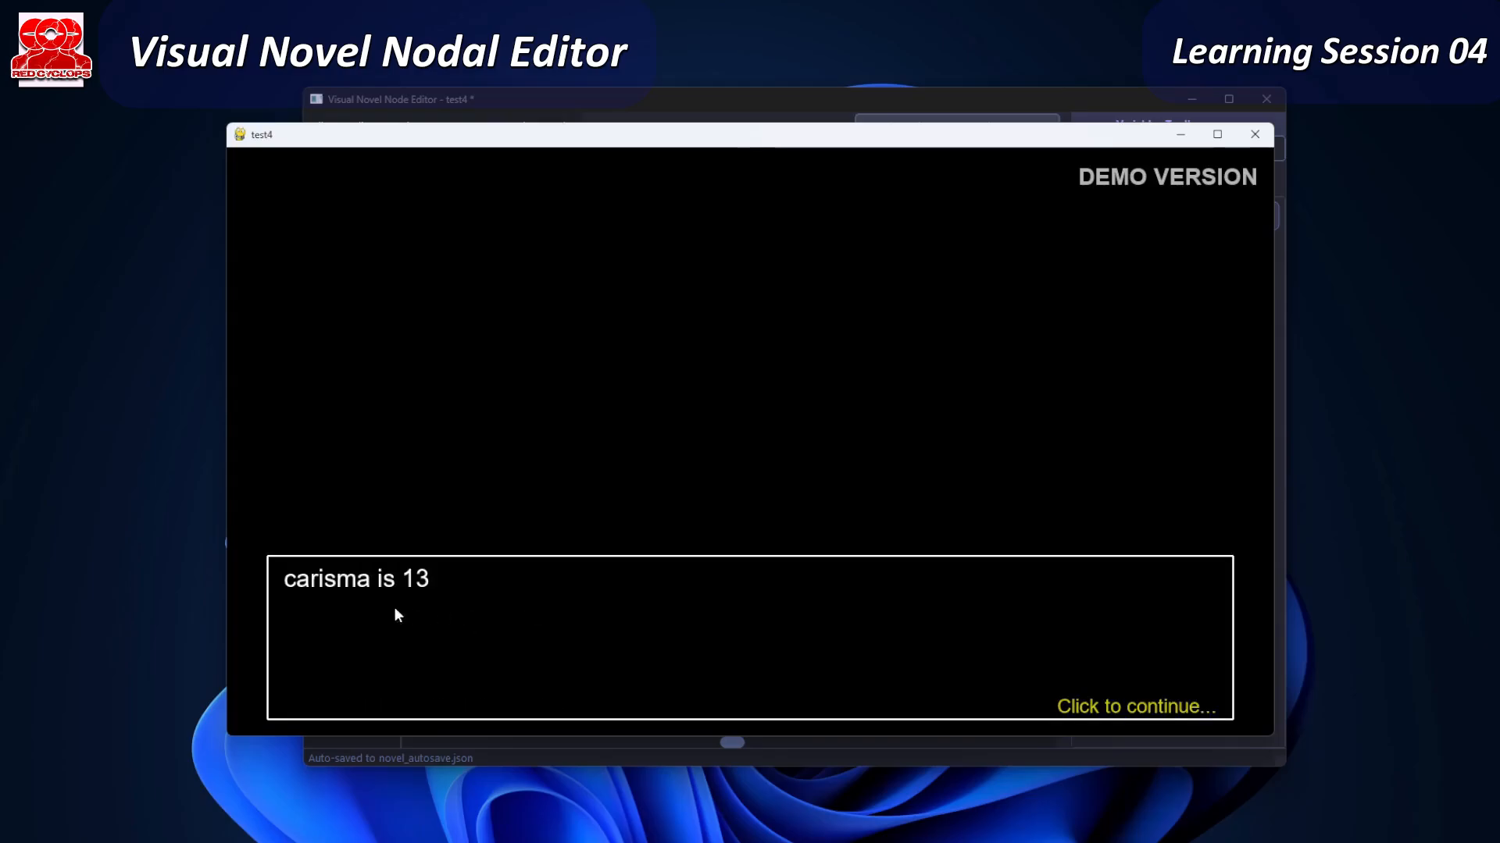
click(559, 602)
click(632, 606)
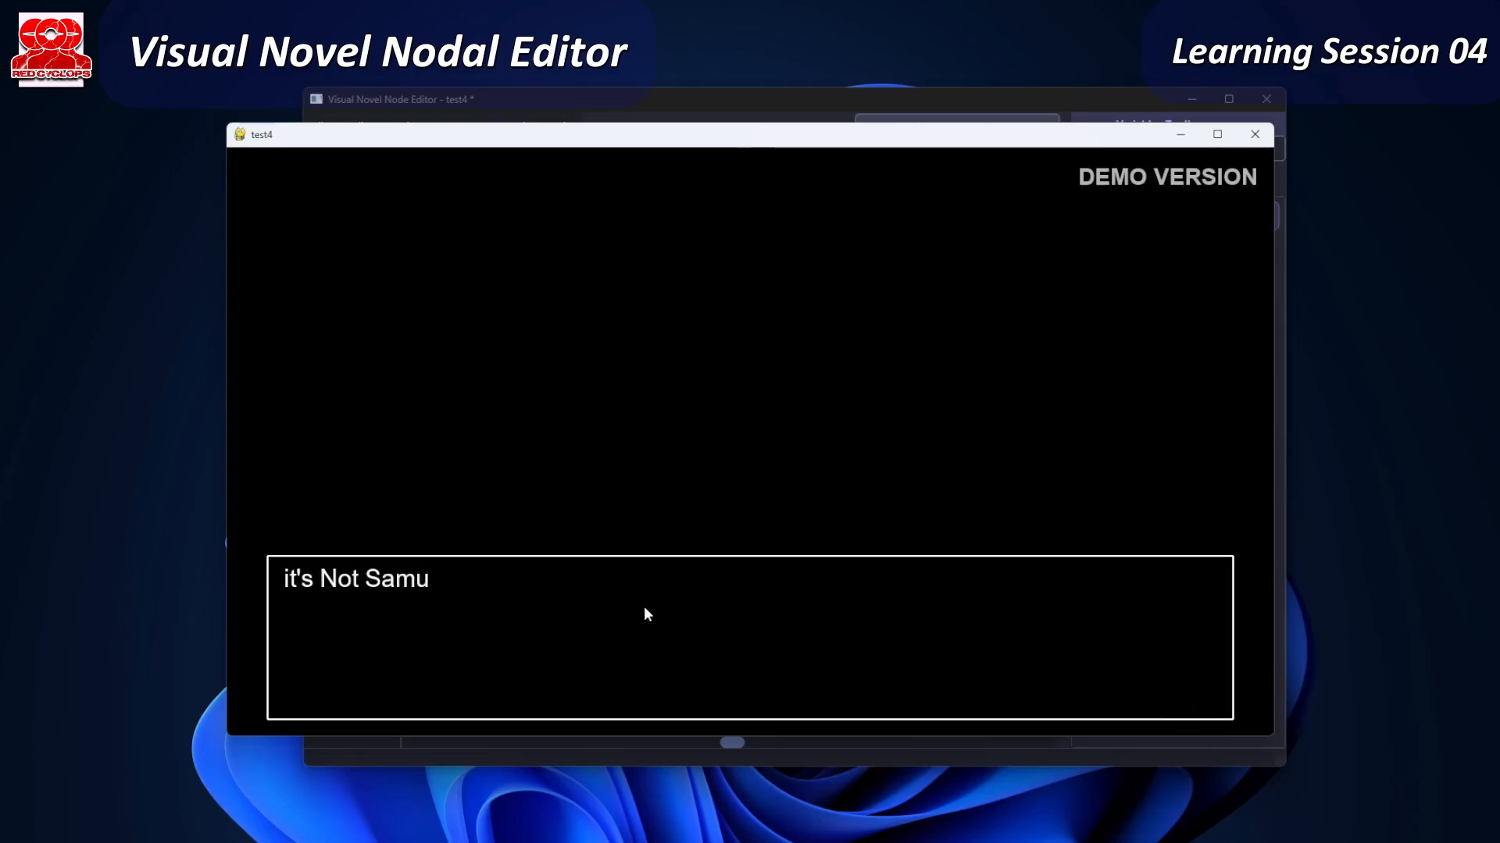
click(645, 607)
click(649, 608)
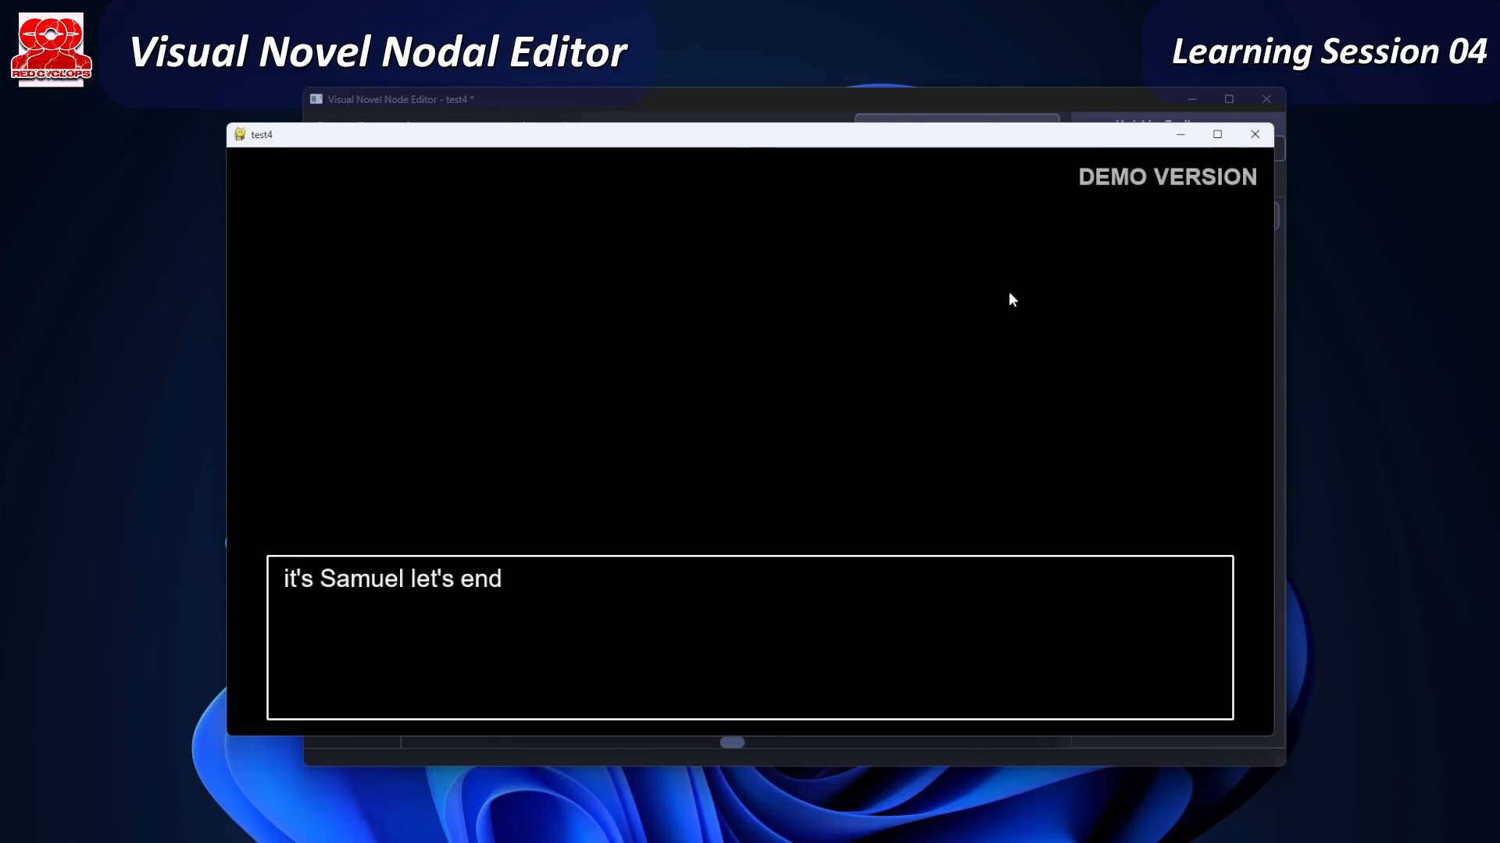
click(1099, 337)
click(1255, 134)
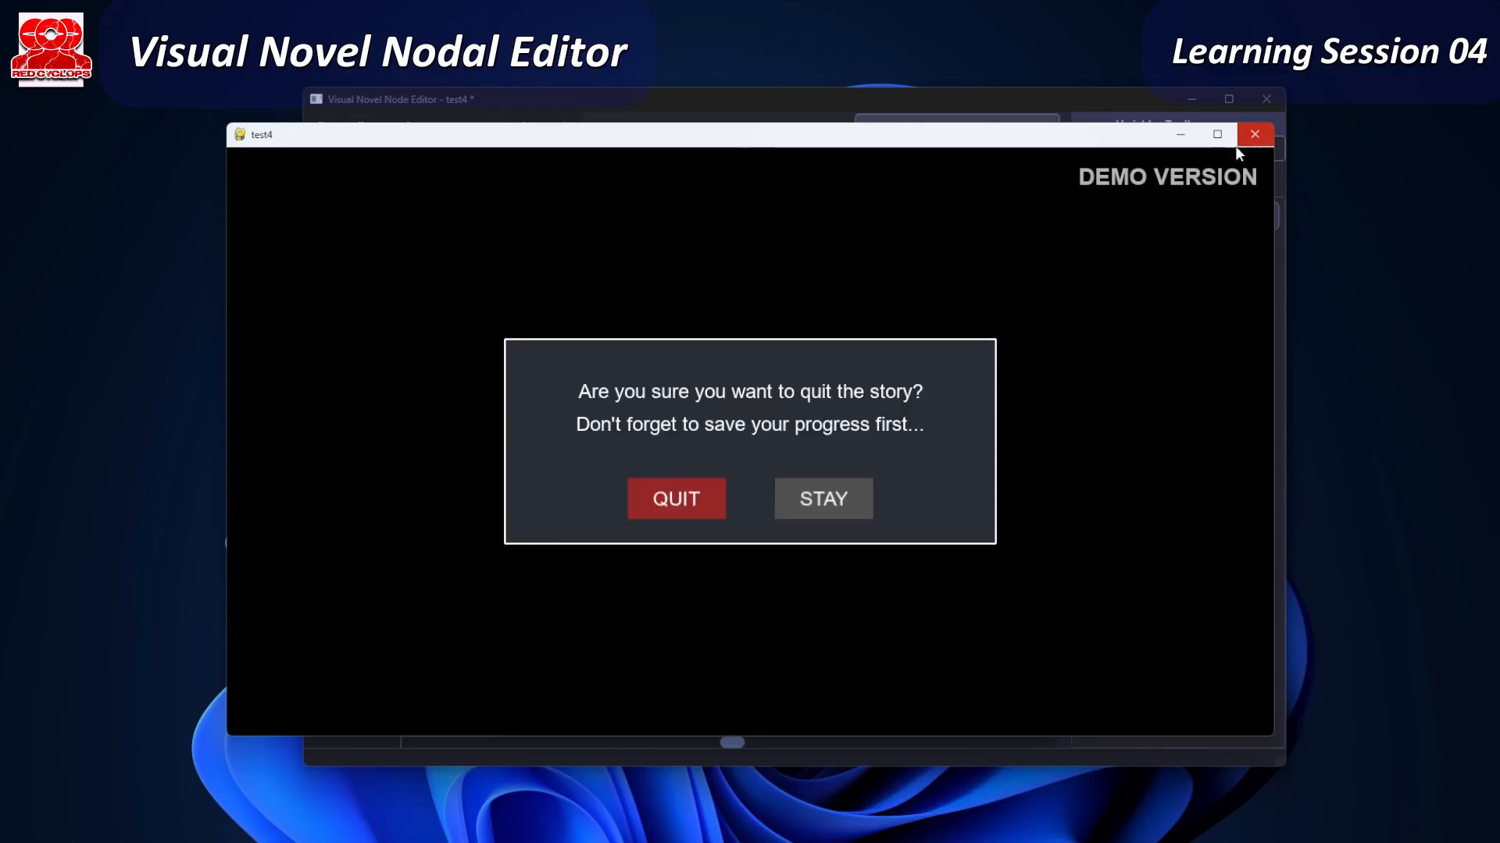
click(701, 511)
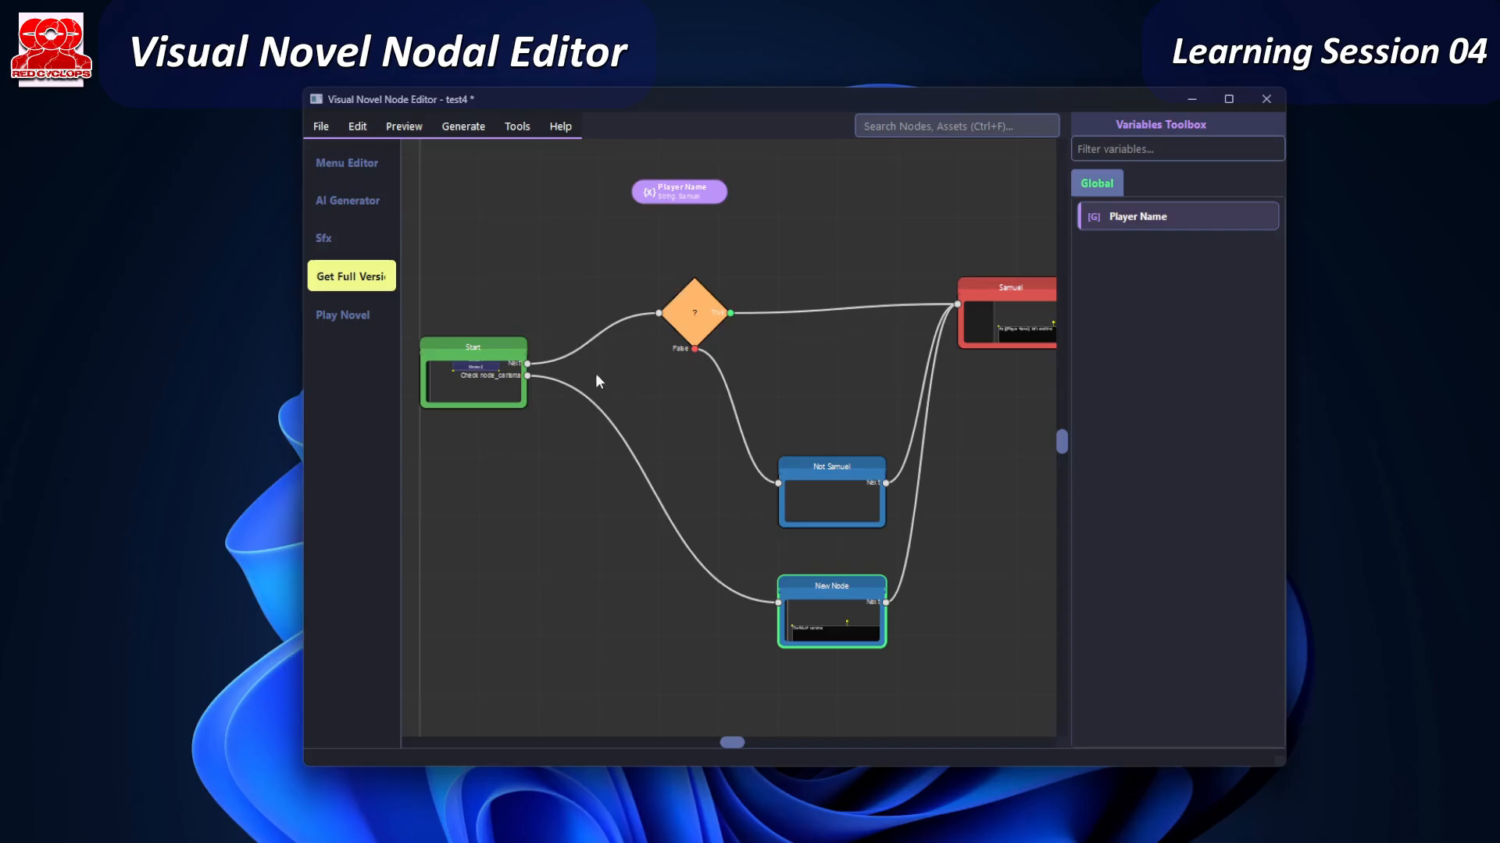
- In the Start node, review the node_carisma condition and lower the Set Variable Action's Add value so carisma stays below 13
click(478, 388)
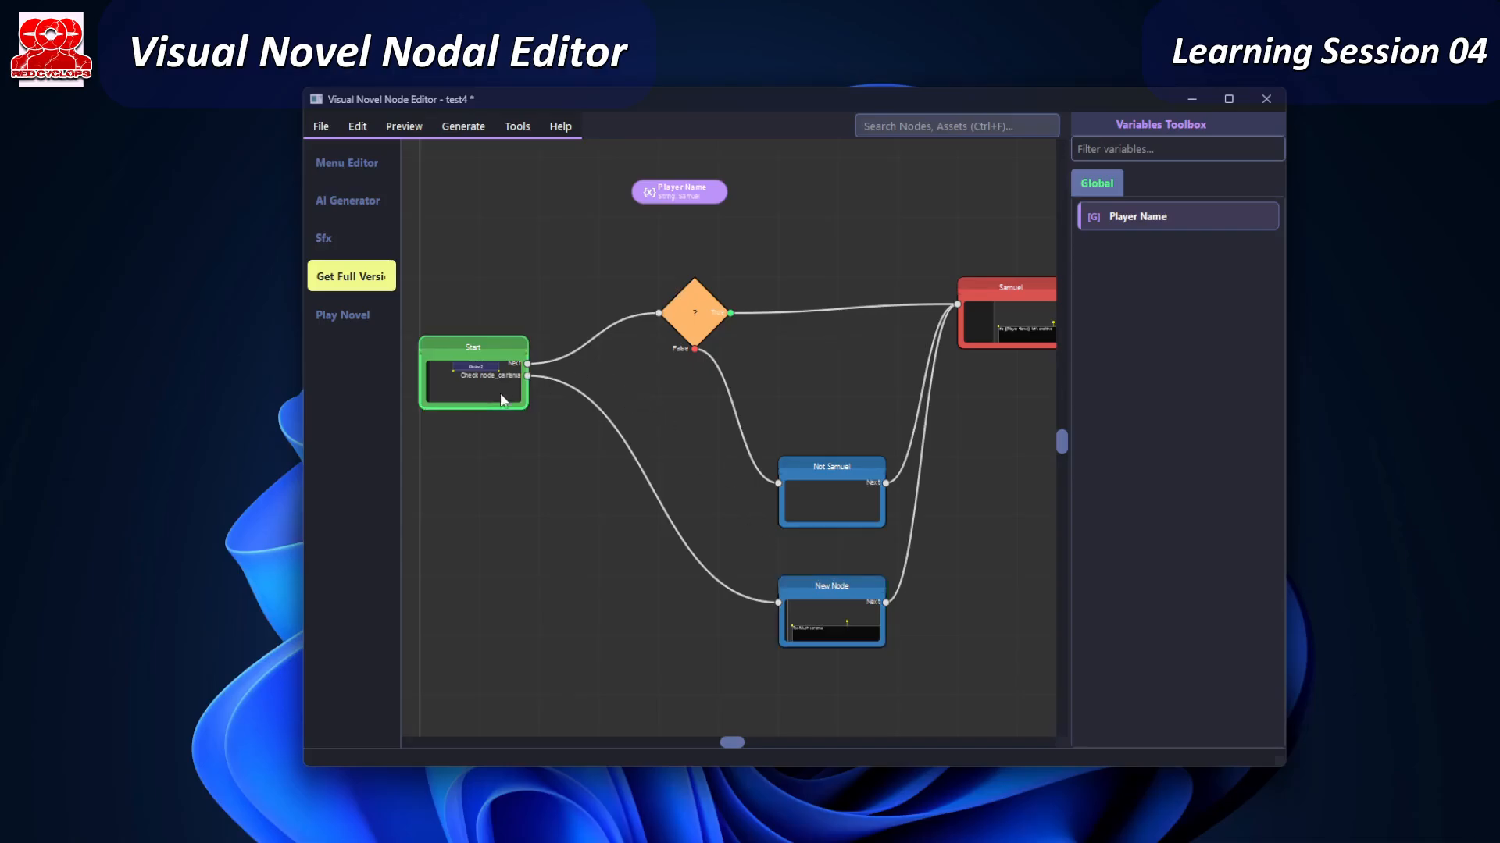
double_click(485, 396)
middle_drag(1031, 732, 843, 612)
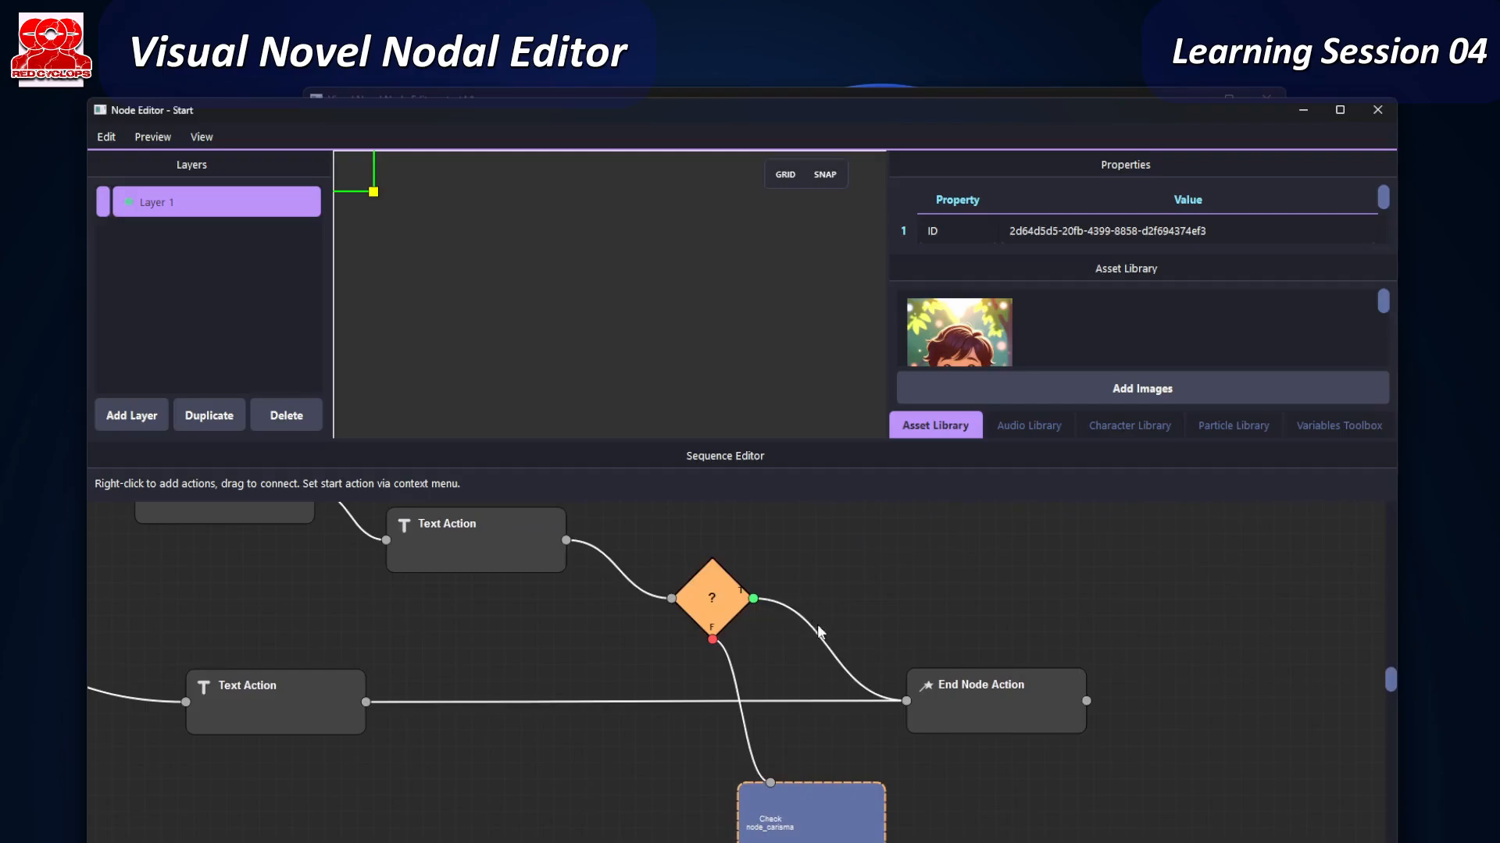
double_click(711, 598)
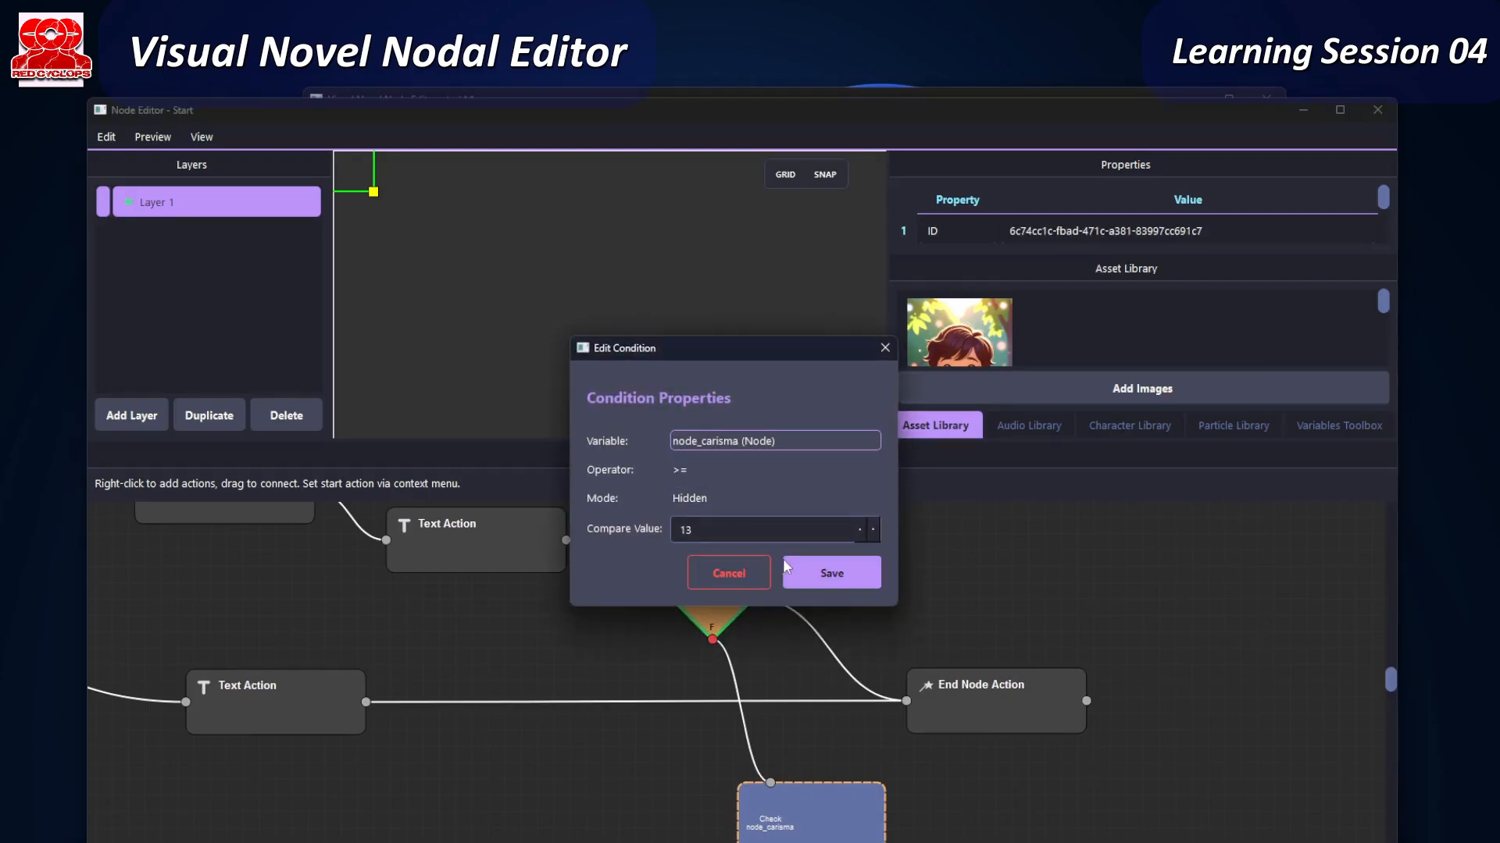
click(885, 348)
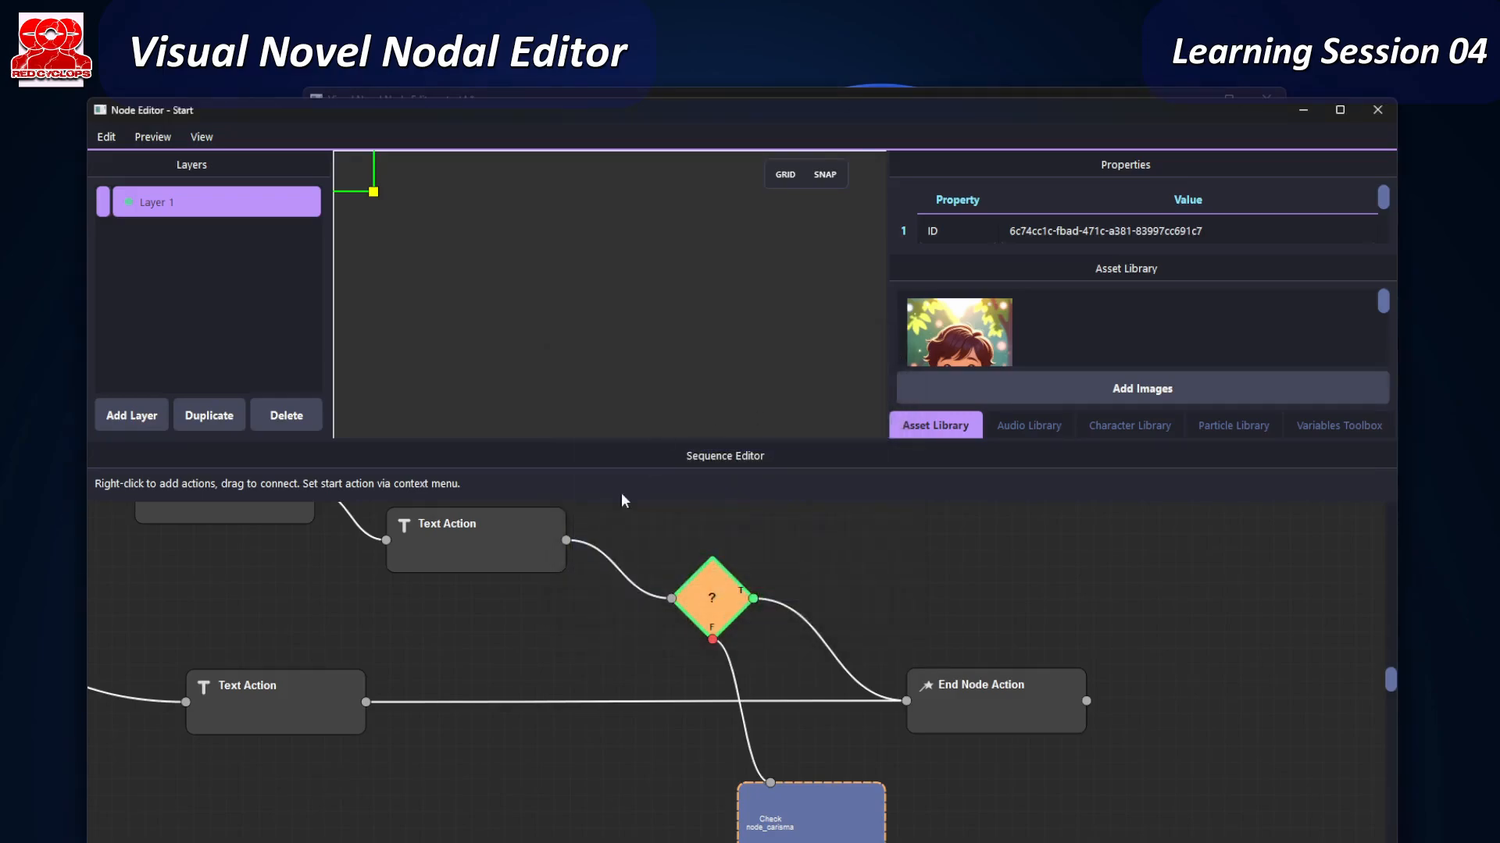
middle_drag(560, 615, 780, 688)
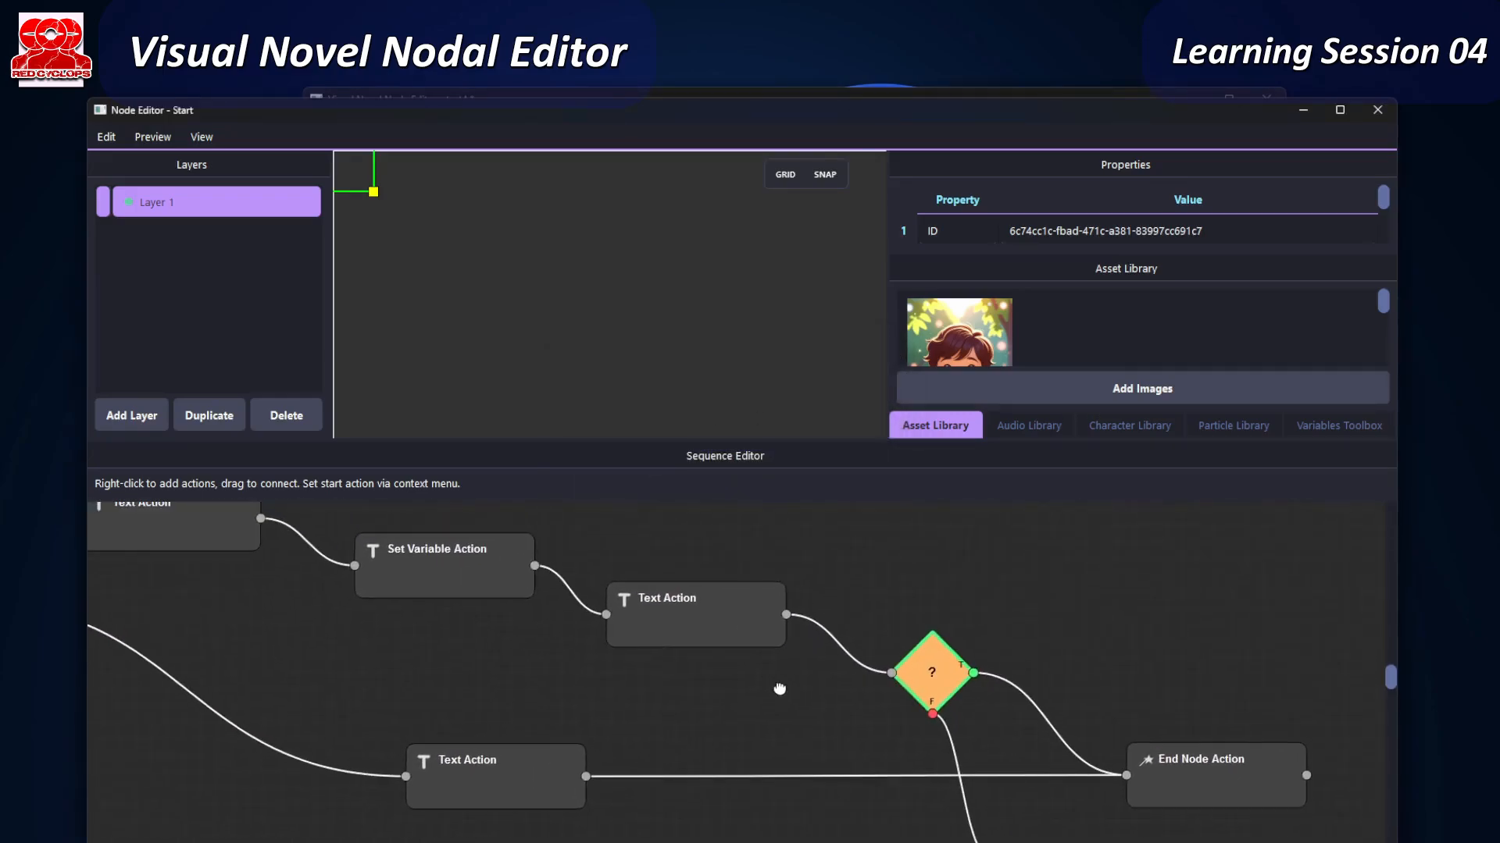
double_click(490, 571)
click(669, 530)
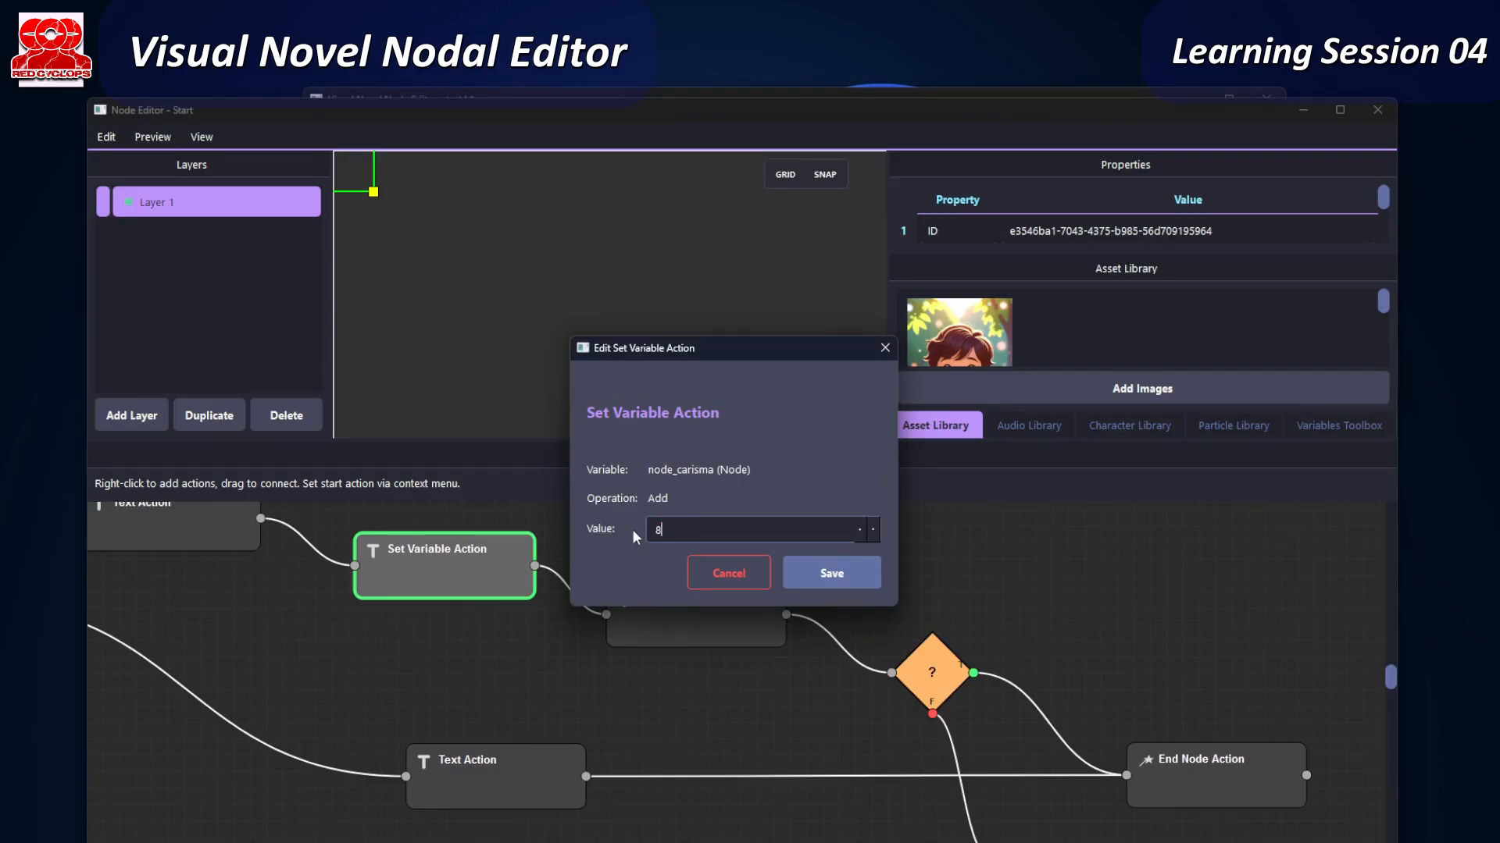
text(5)
click(831, 575)
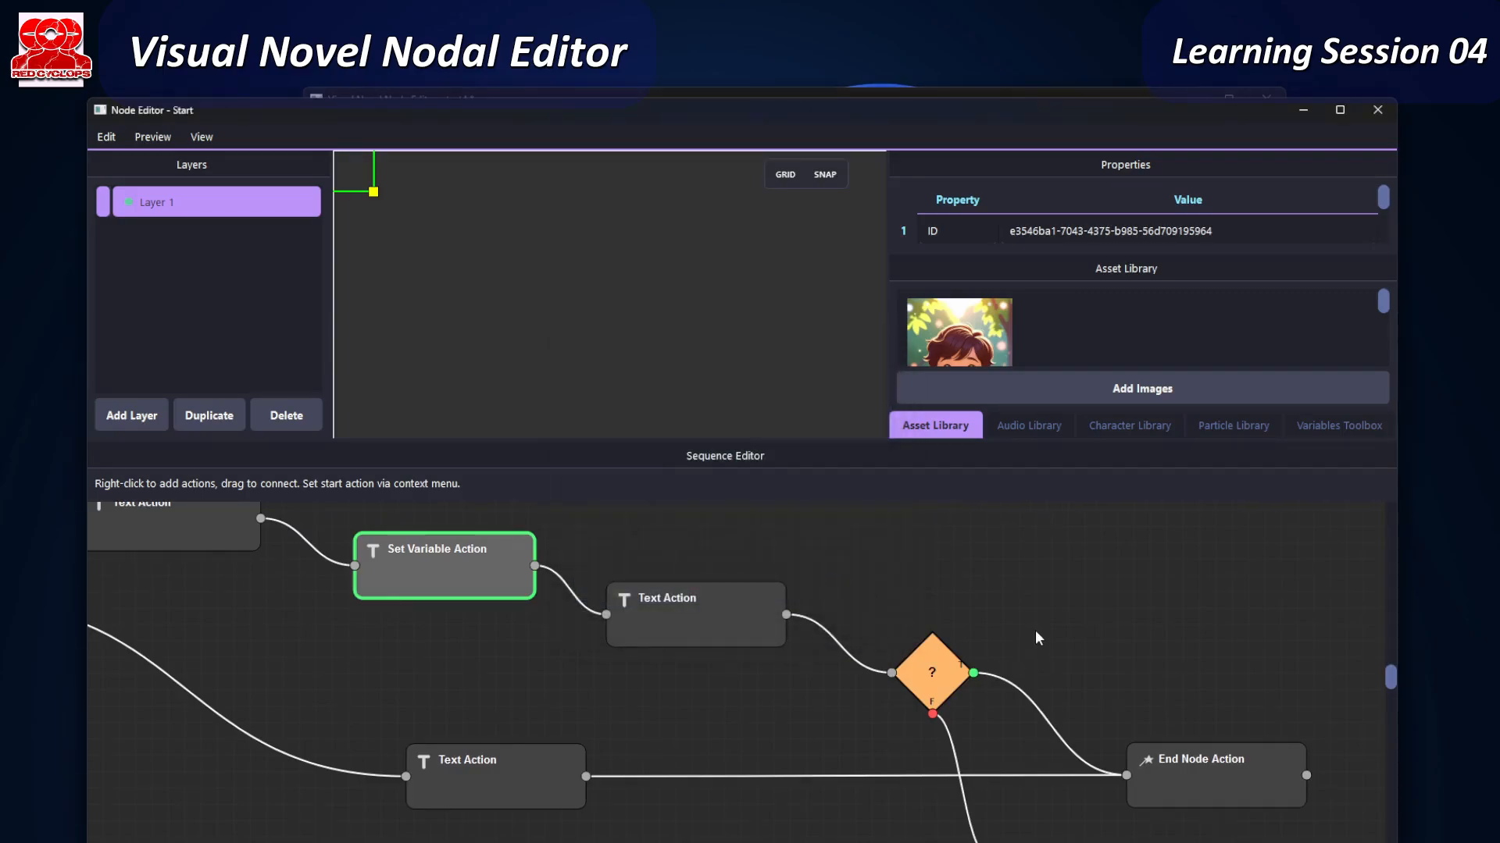
- Preview the story from the Start node, advance through every text to the end to test the false branch, and quit
click(152, 137)
click(176, 159)
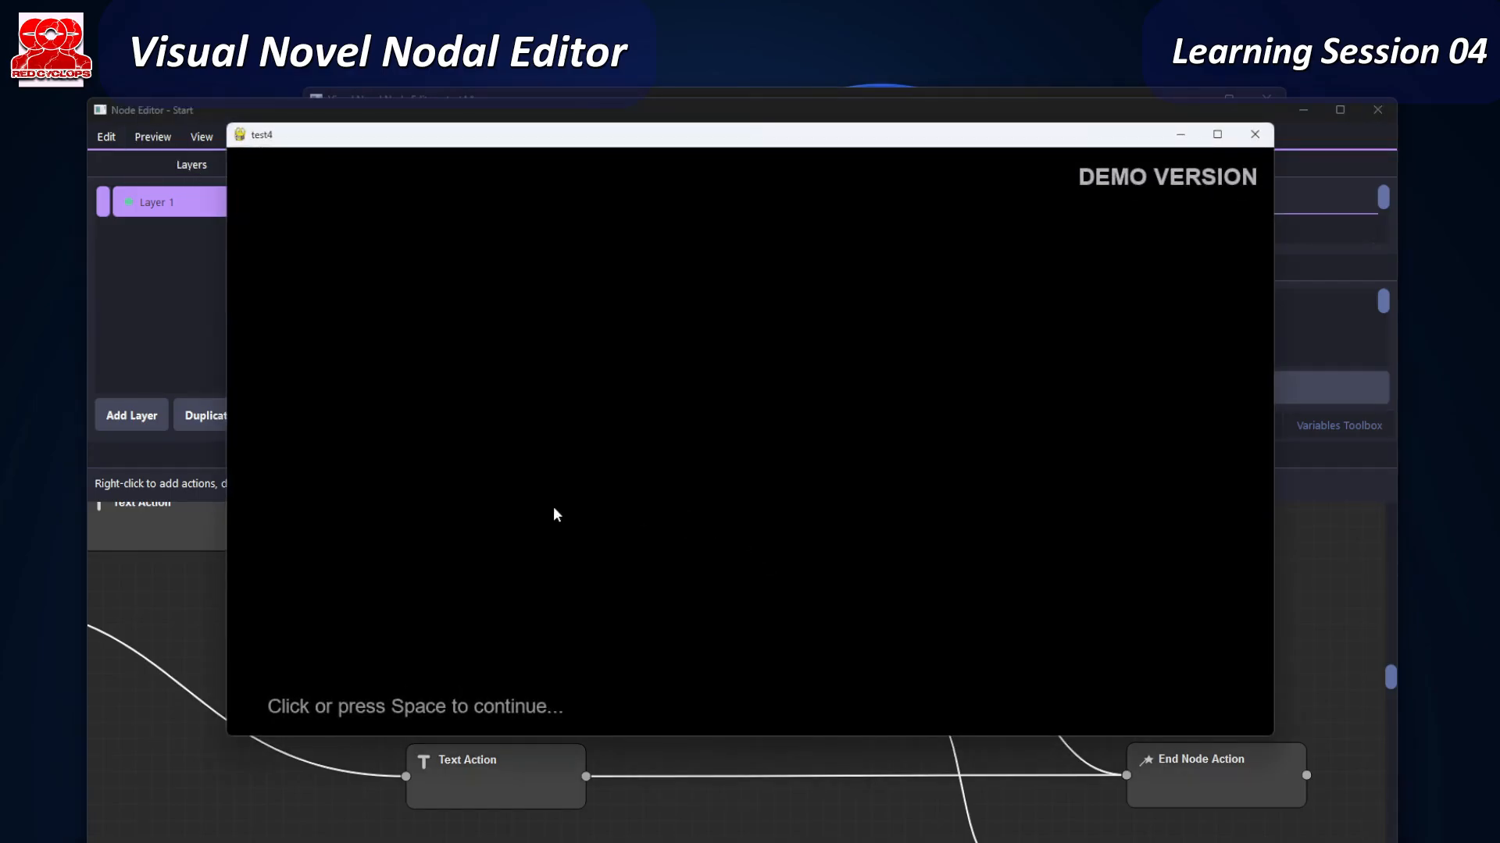
click(555, 509)
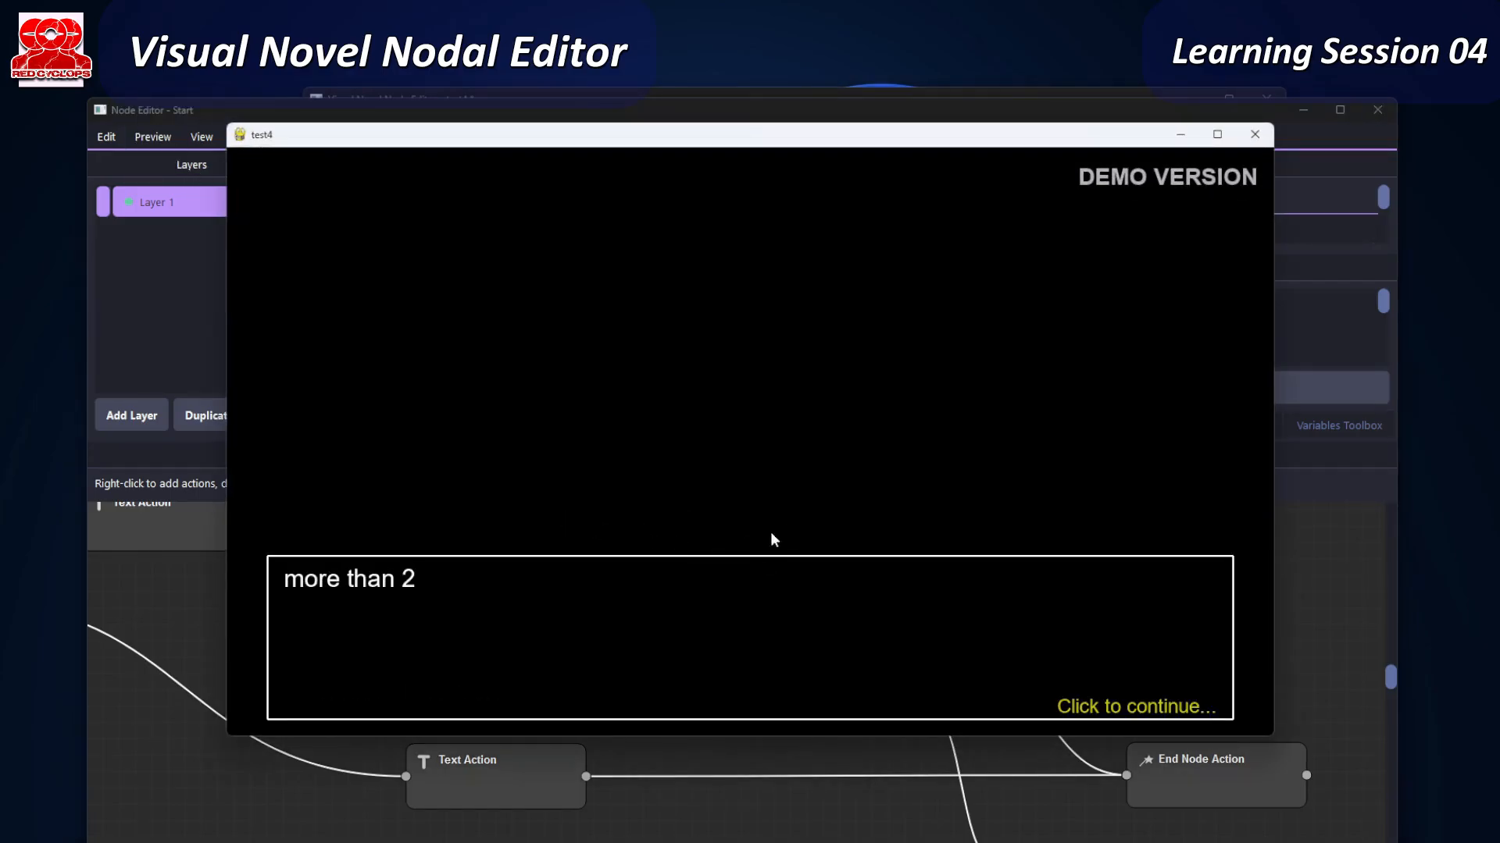
click(800, 507)
click(725, 525)
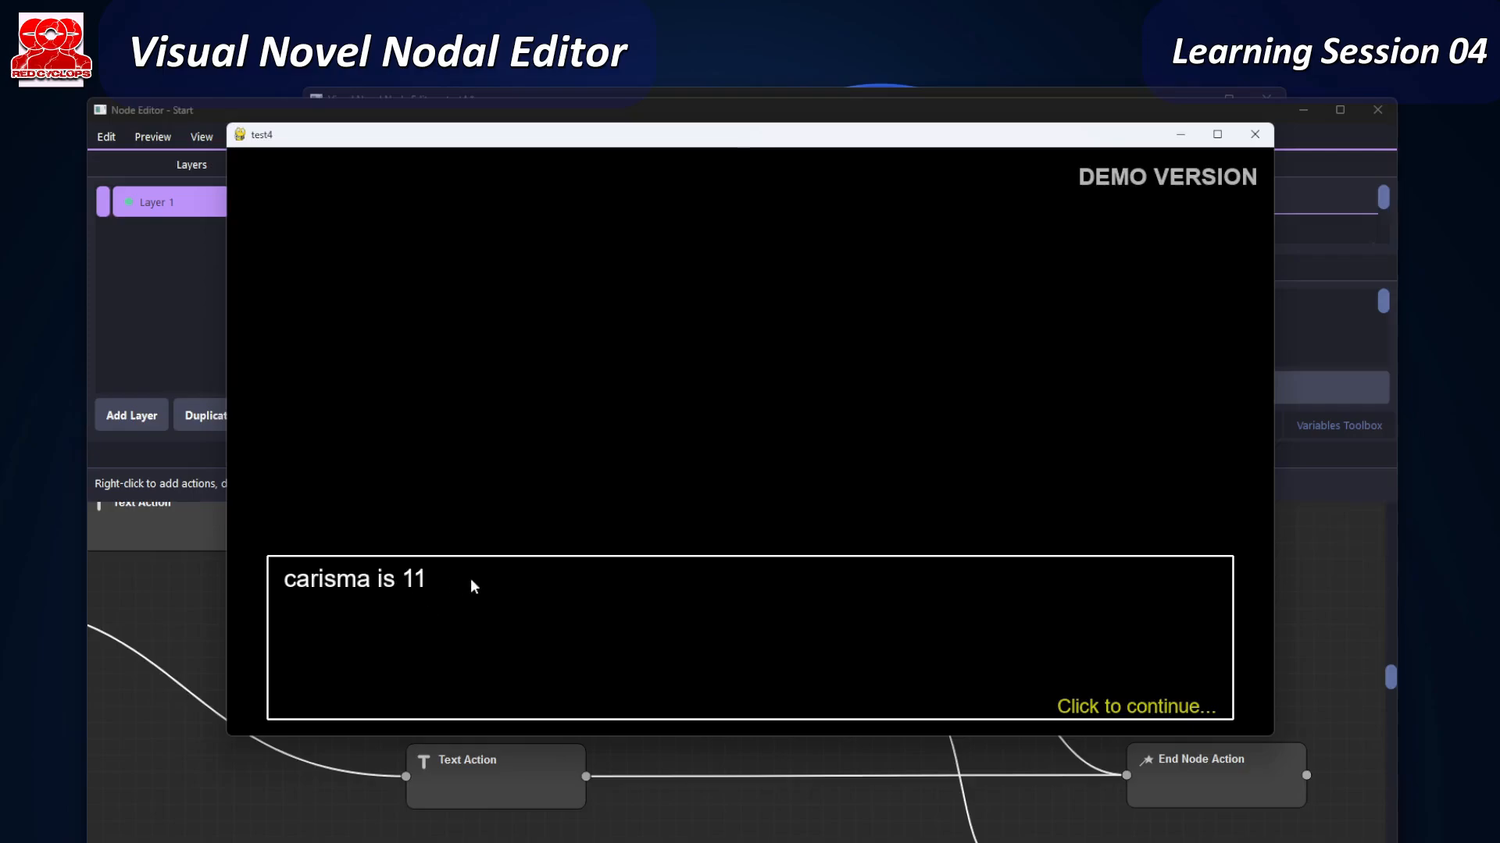
click(634, 584)
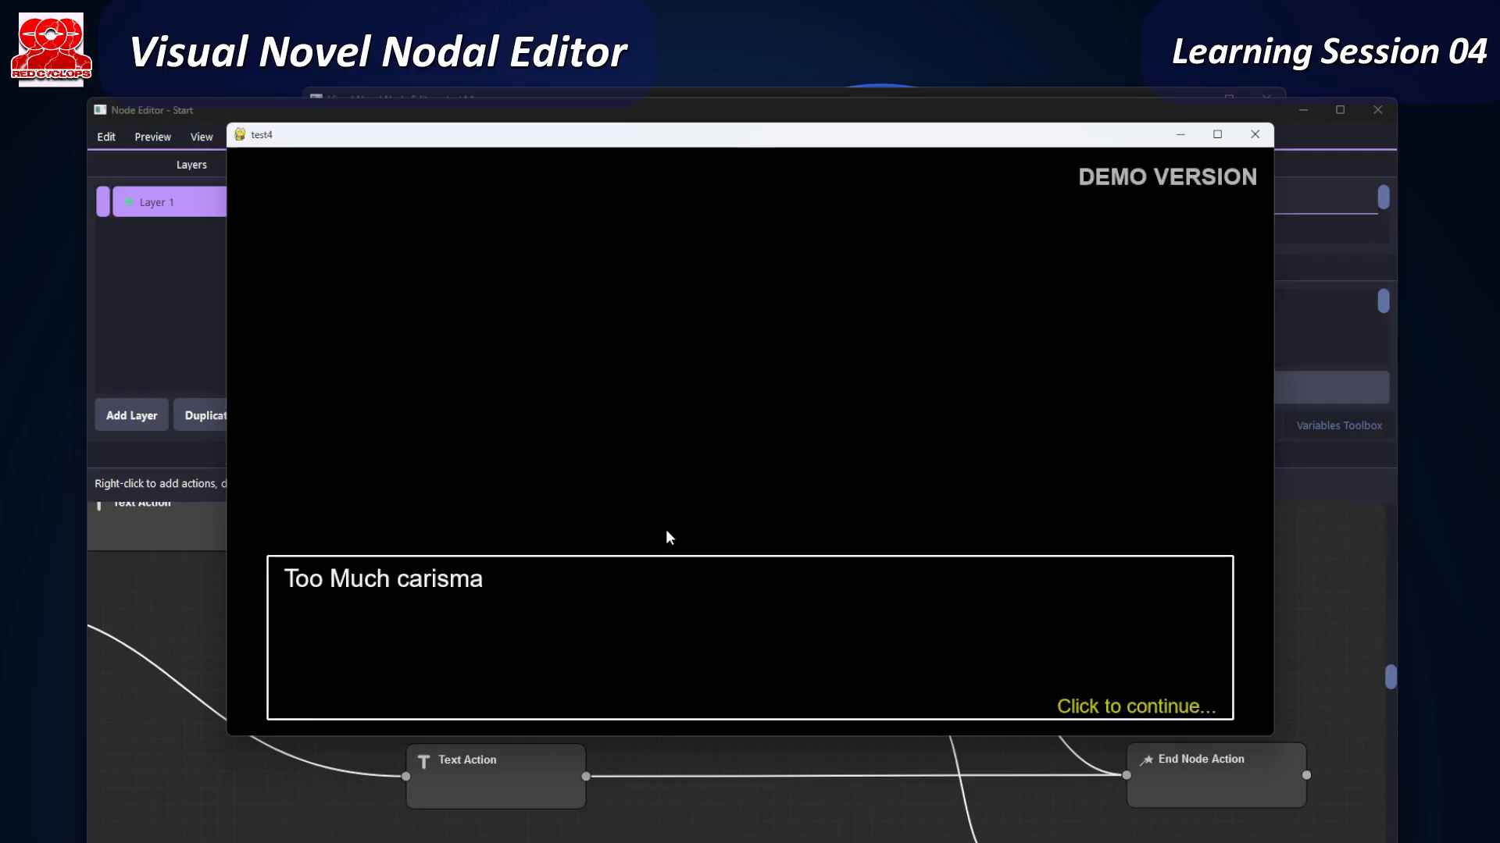
click(670, 539)
click(766, 591)
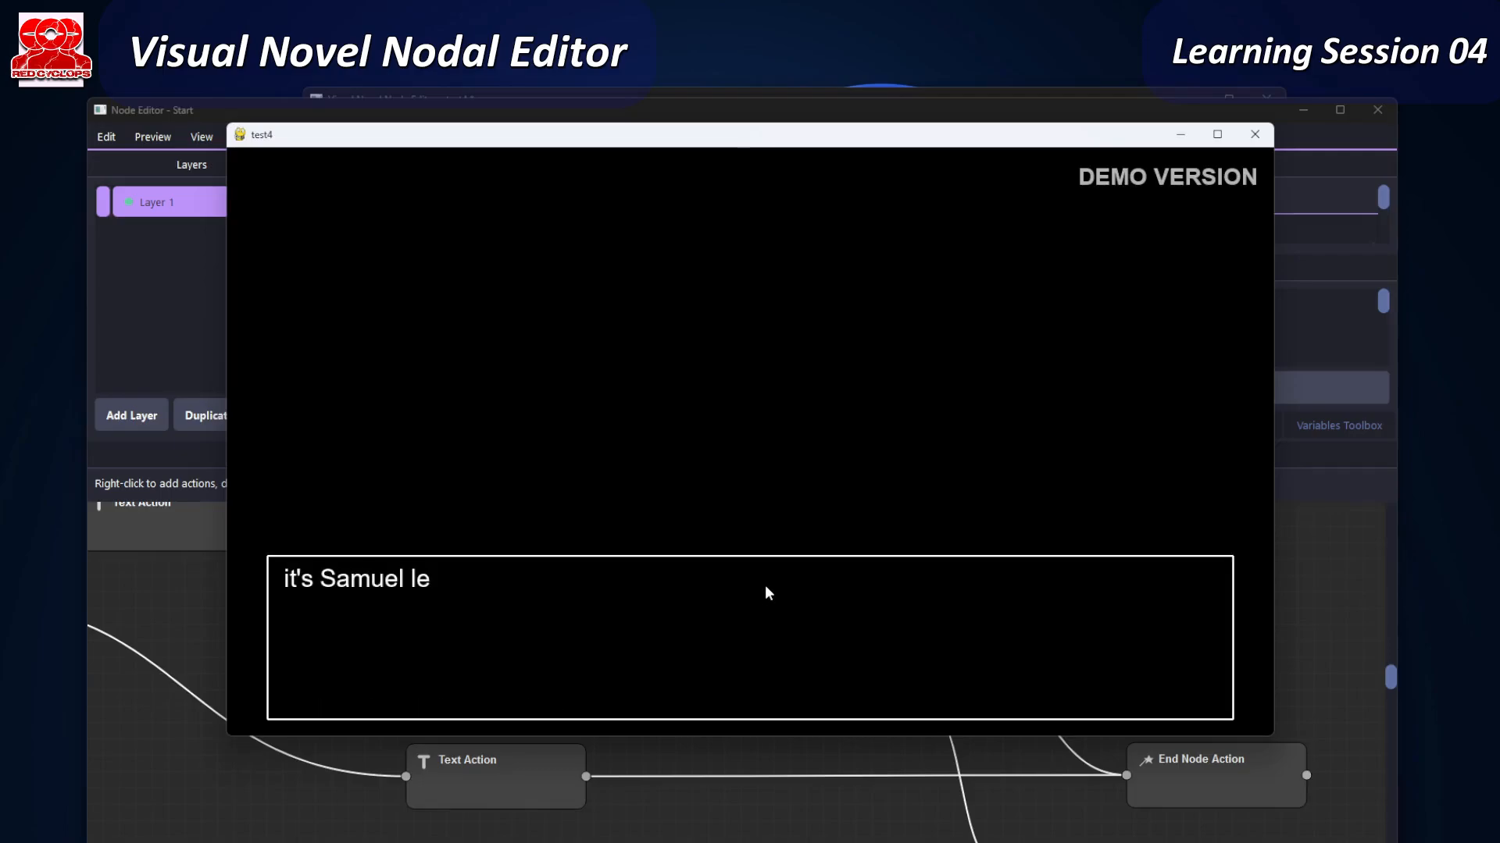
click(749, 588)
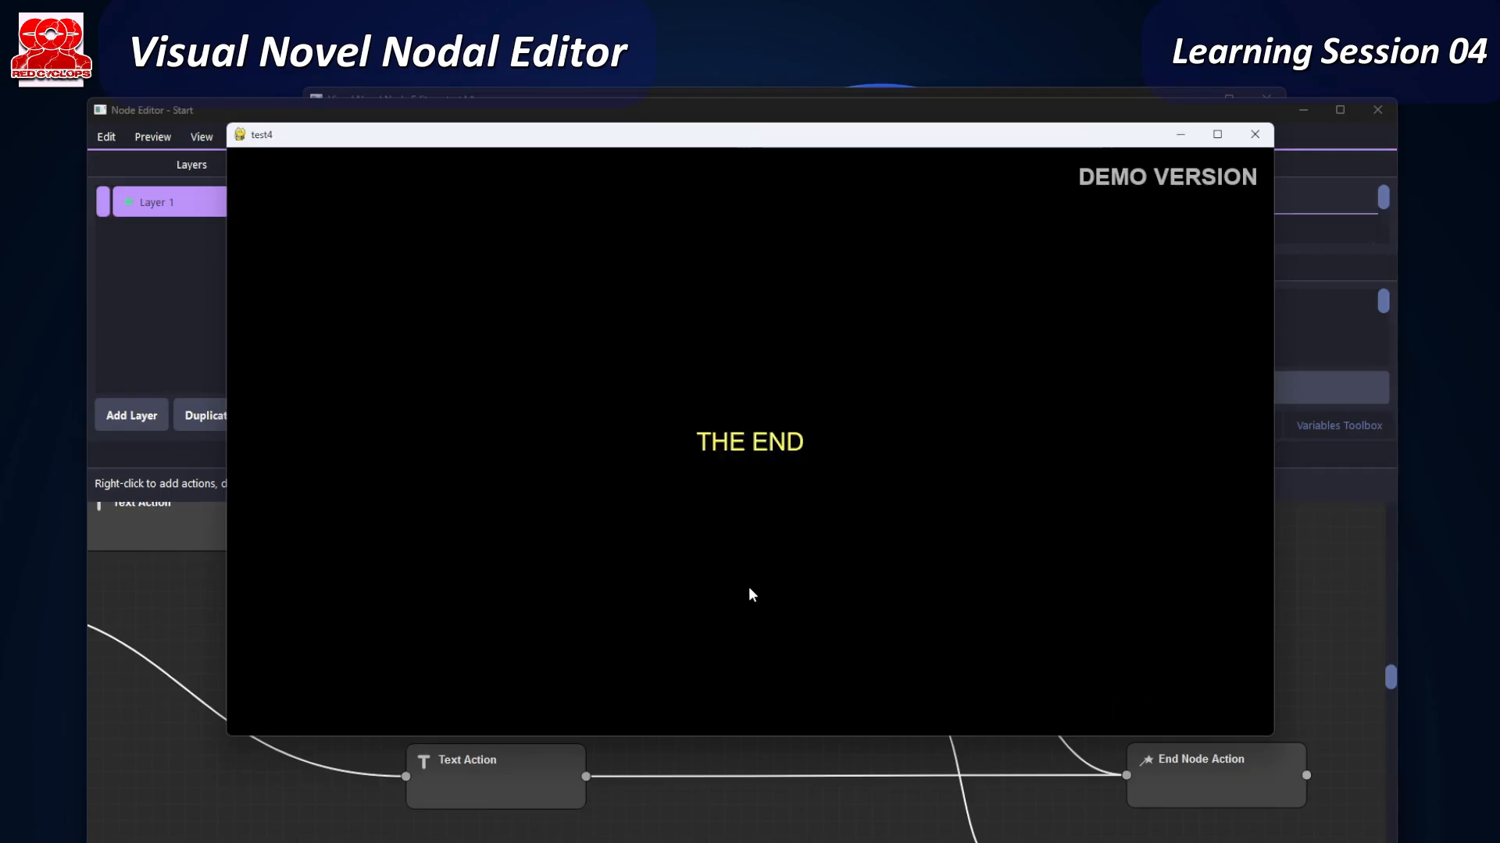
click(1250, 134)
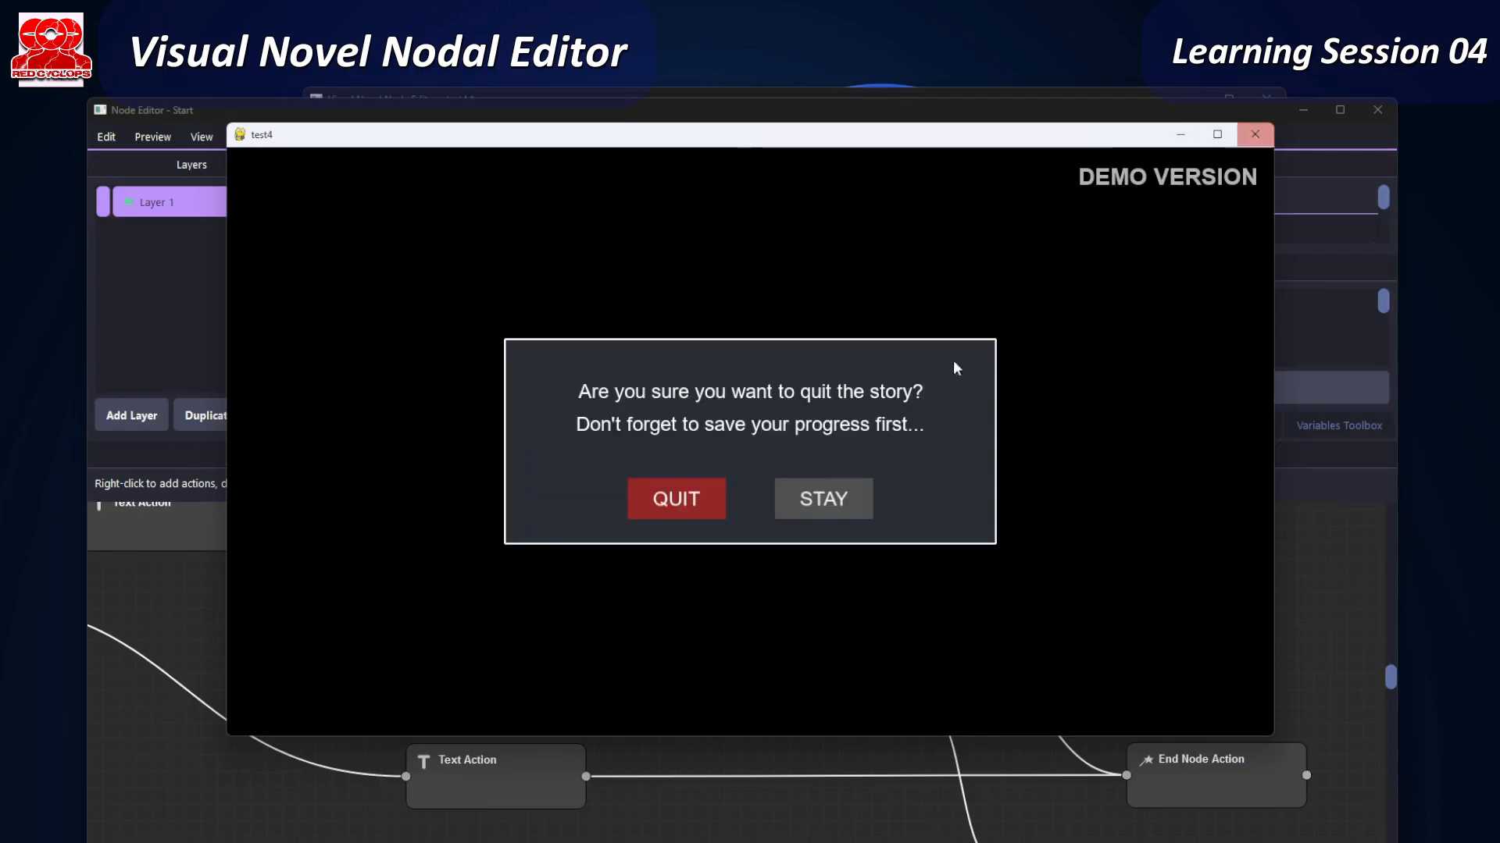
click(694, 503)
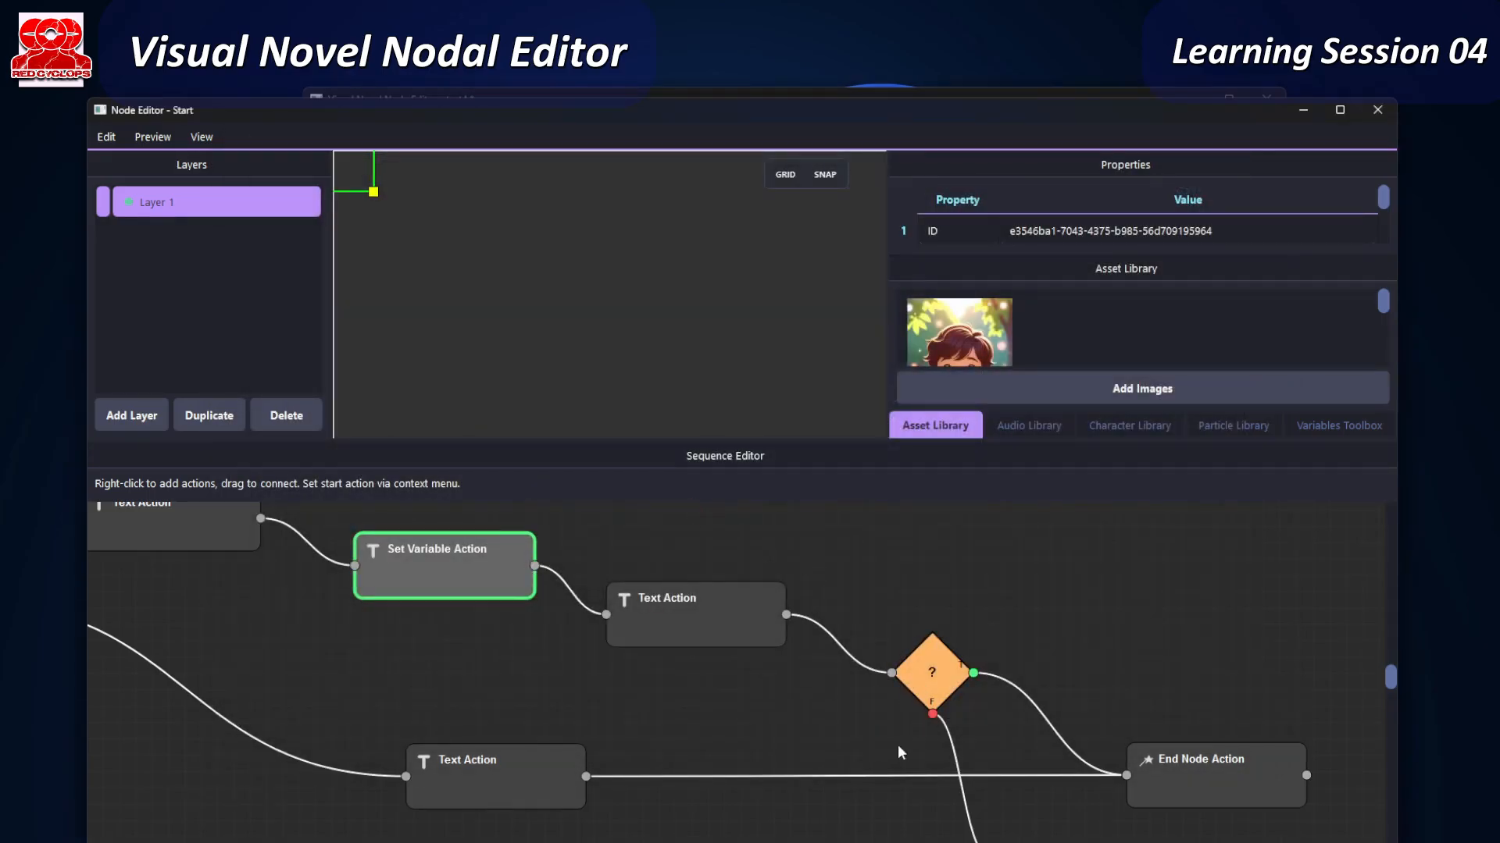
middle_drag(897, 743, 523, 622)
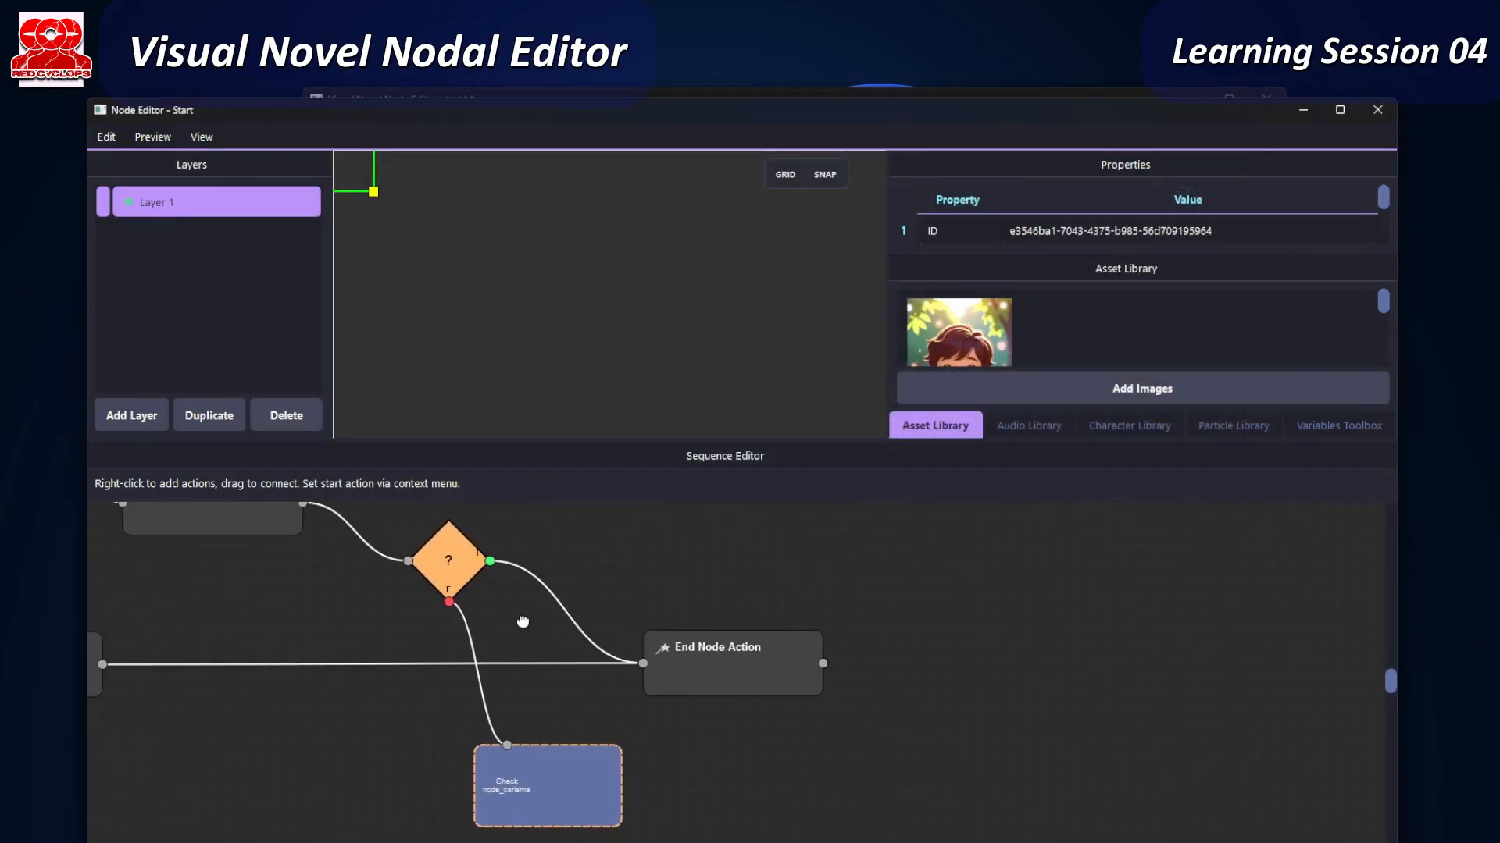
middle_drag(636, 627, 873, 672)
scroll(473, 616, down, 5)
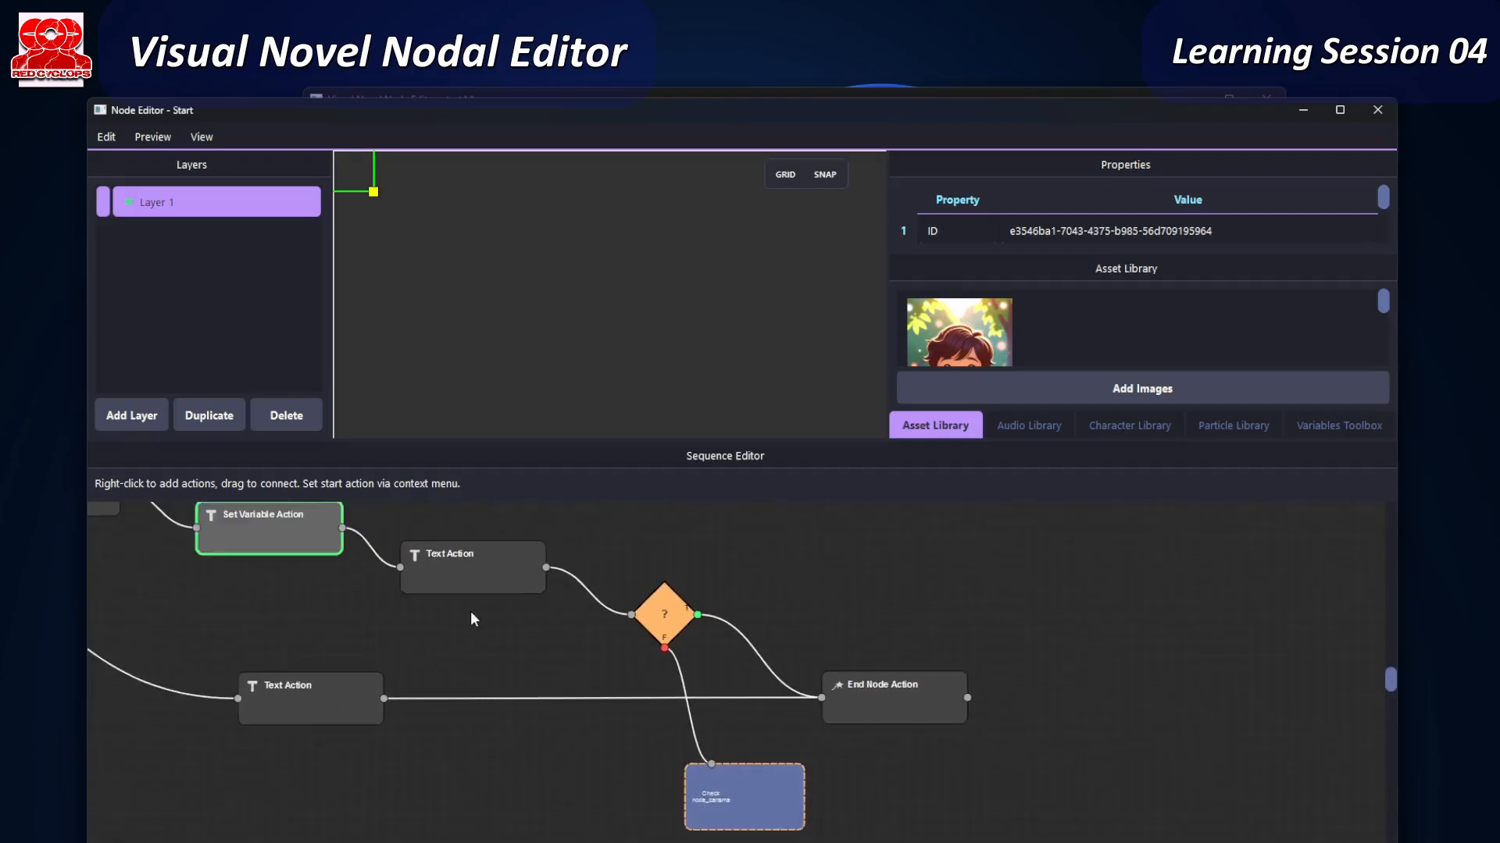
- Leave the Start node, open New Node for editing, and space its Text Action and End Node Action farther apart
middle_drag(478, 623, 677, 685)
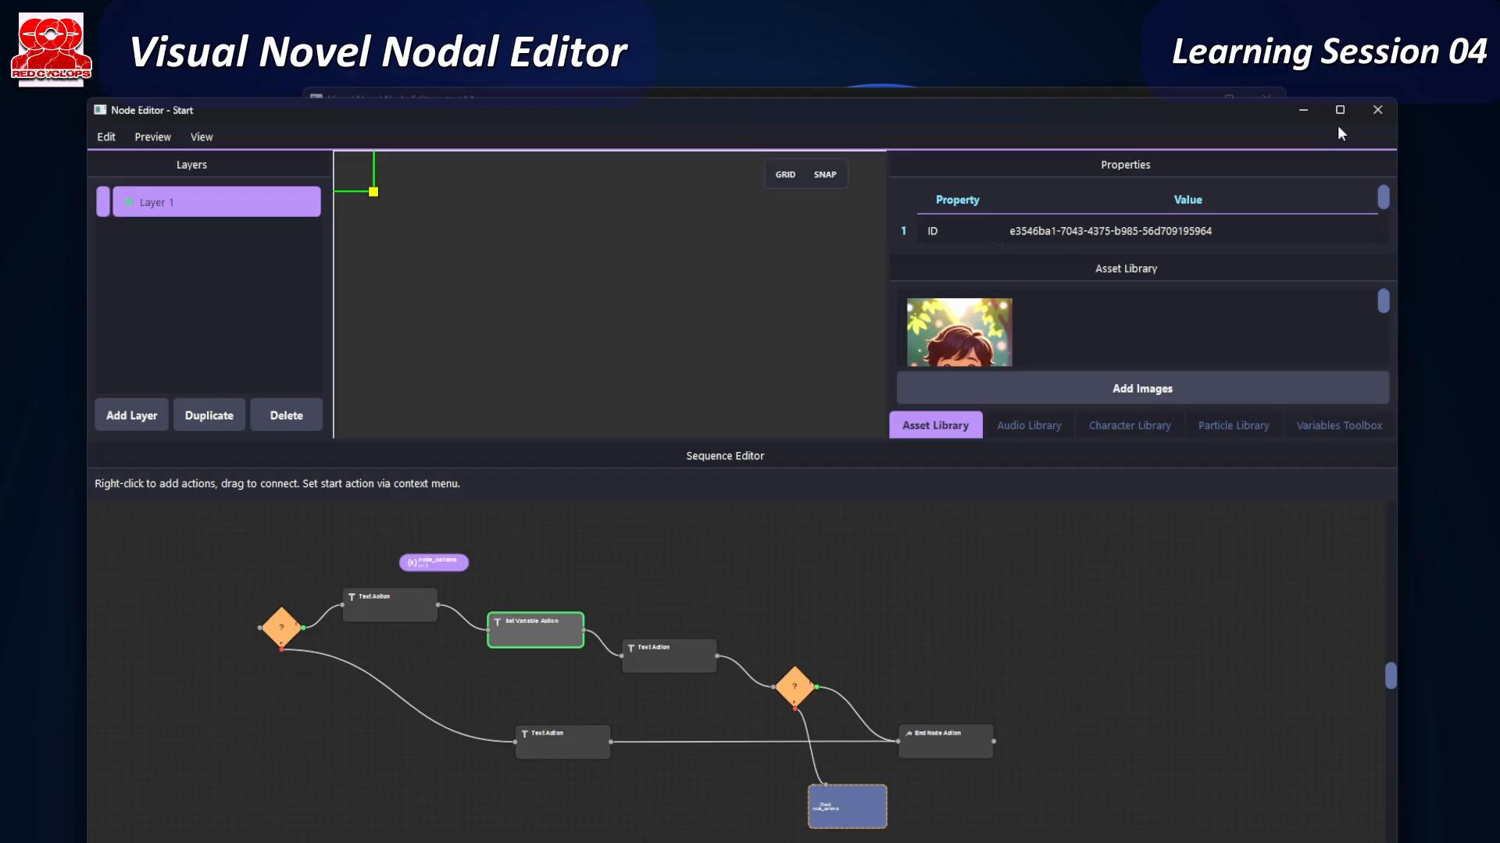
click(1379, 111)
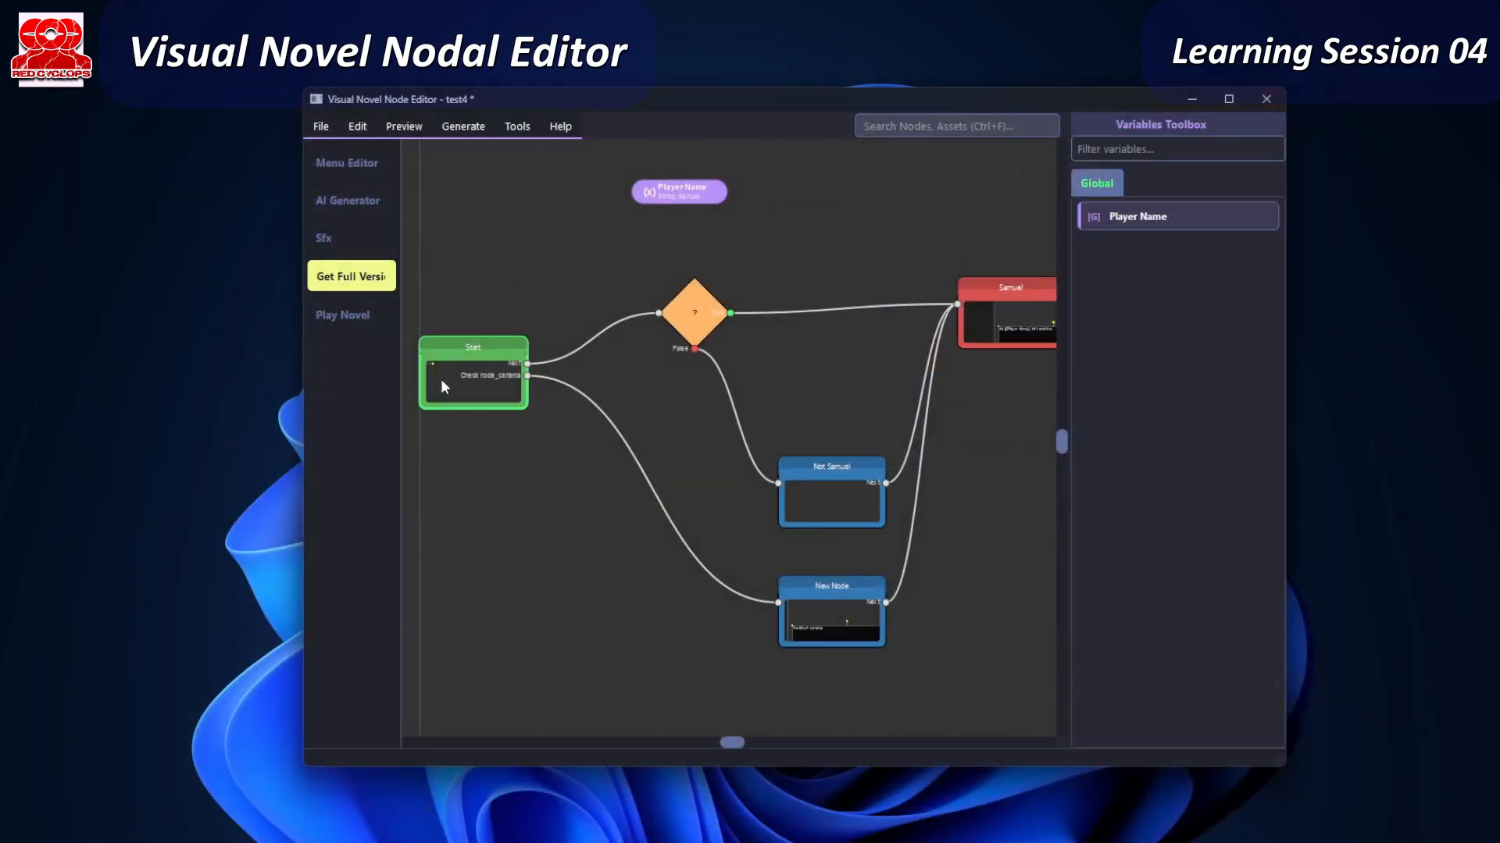
double_click(859, 621)
middle_drag(658, 640, 807, 653)
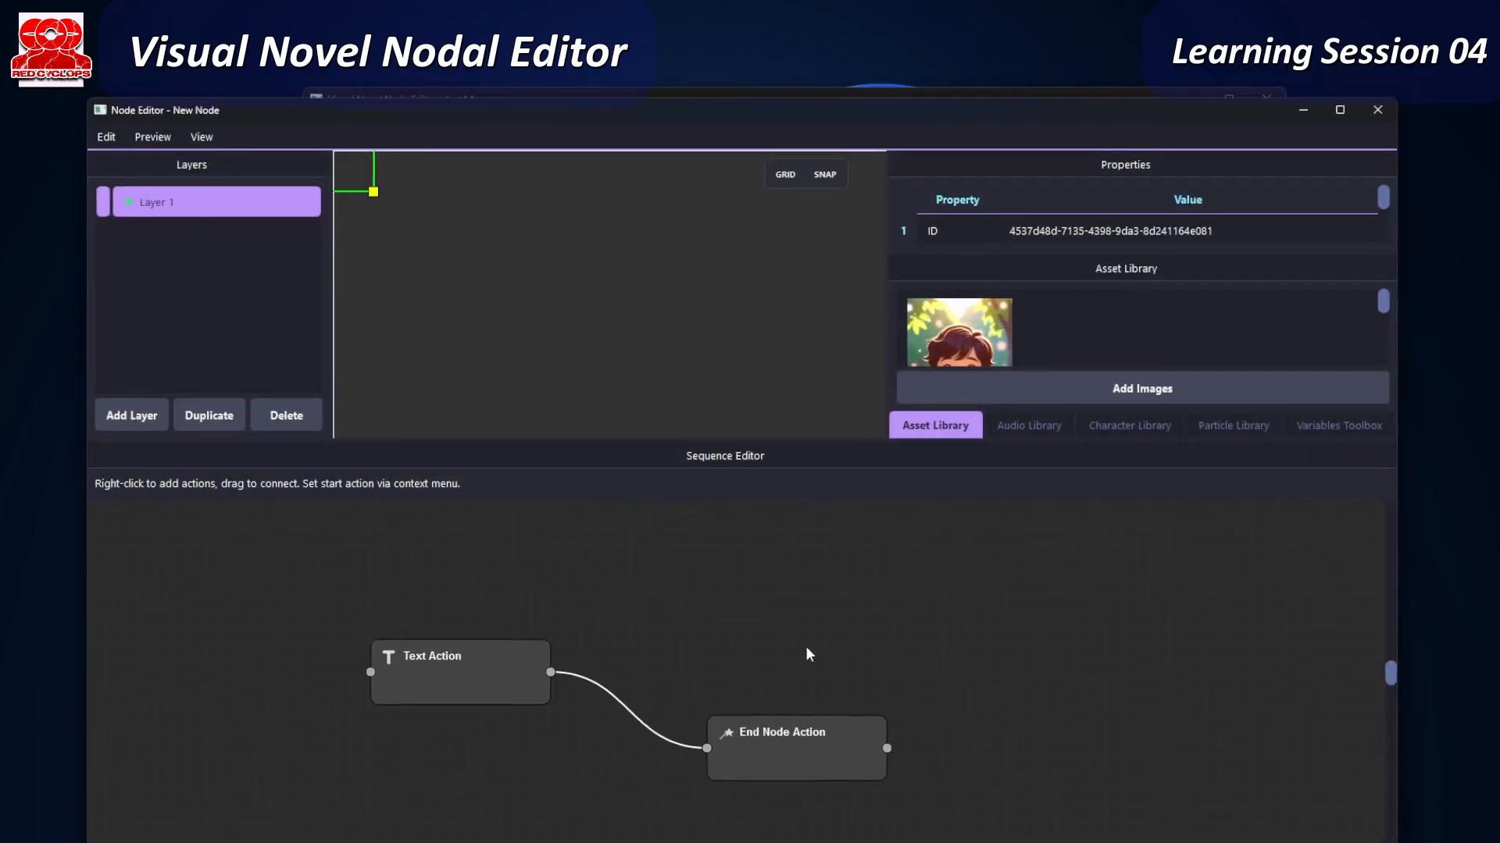
scroll(809, 648, down, 2)
drag(586, 659, 440, 629)
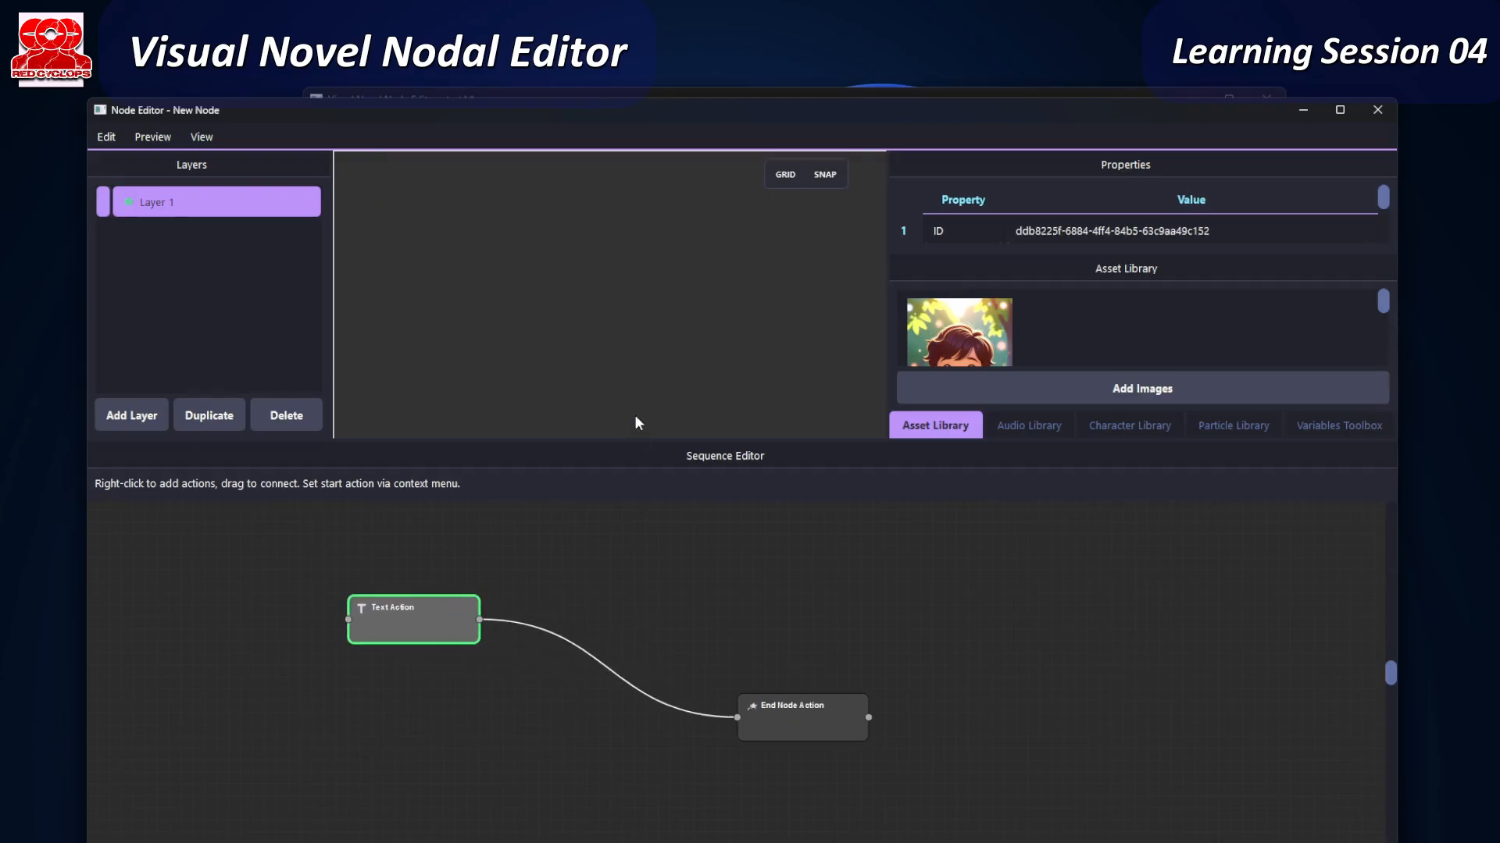
middle_drag(635, 418, 563, 183)
drag(837, 715, 1109, 727)
- Add a Dialogue action to New Node's sequence, in the empty area above the End Node Action
right_click(861, 555)
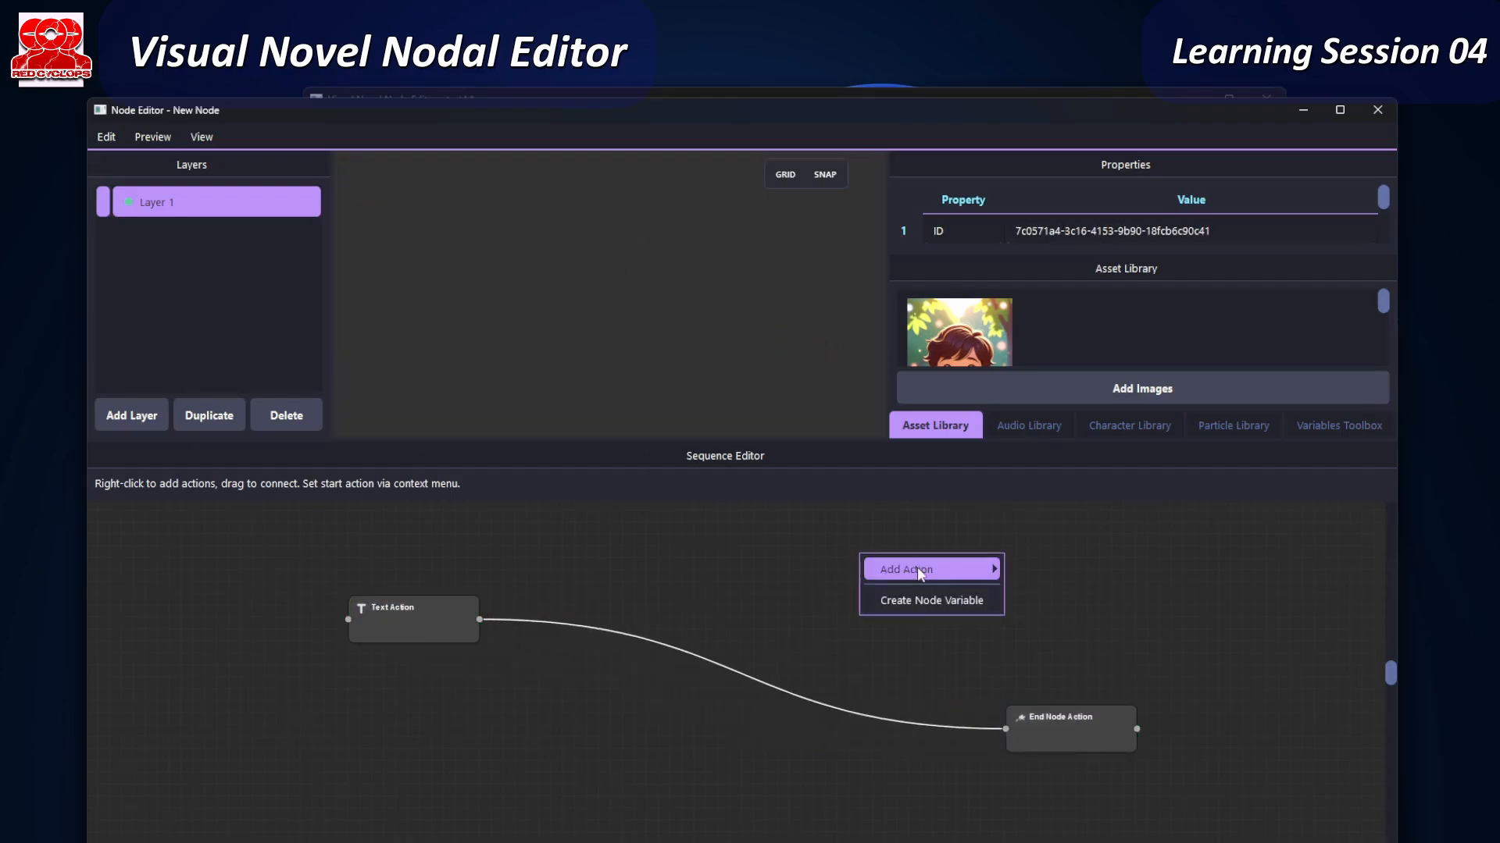
mouse_move(922, 569)
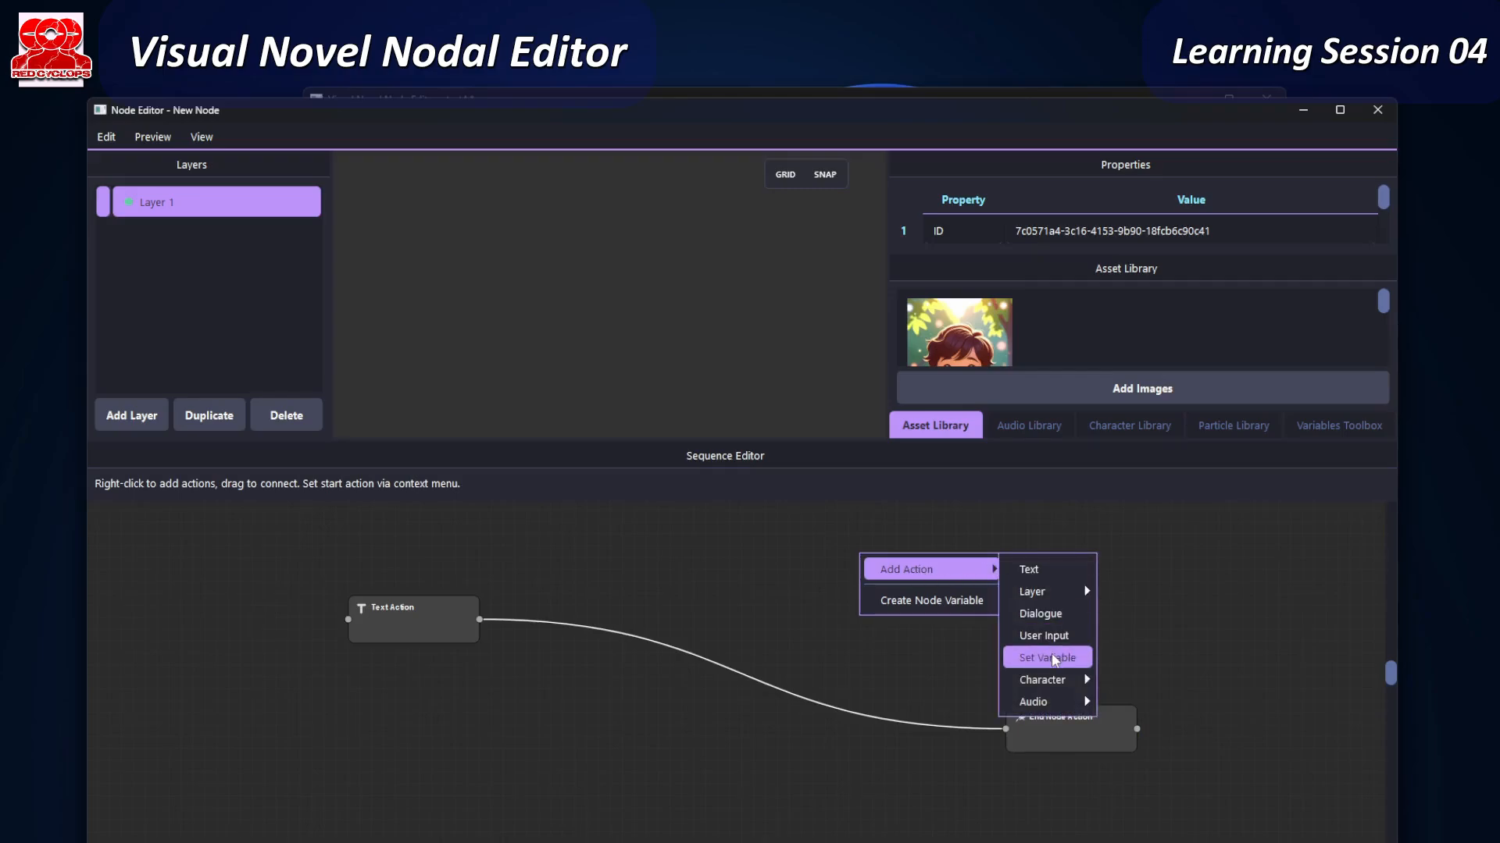
click(1050, 616)
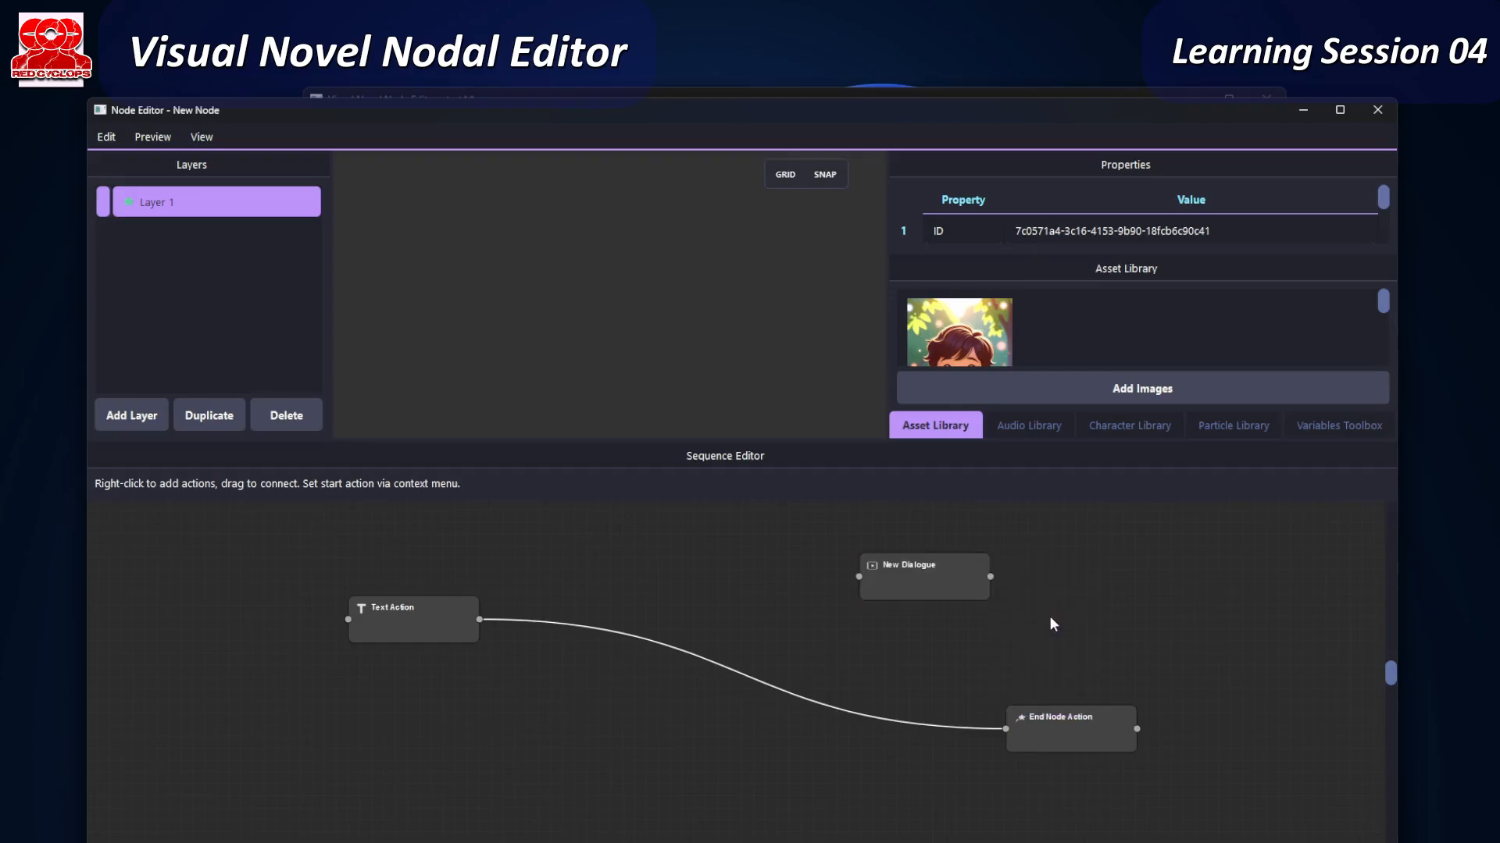
- Create a String node variable above the Text Action's connection and set its initial value to city
right_click(602, 526)
mouse_move(664, 540)
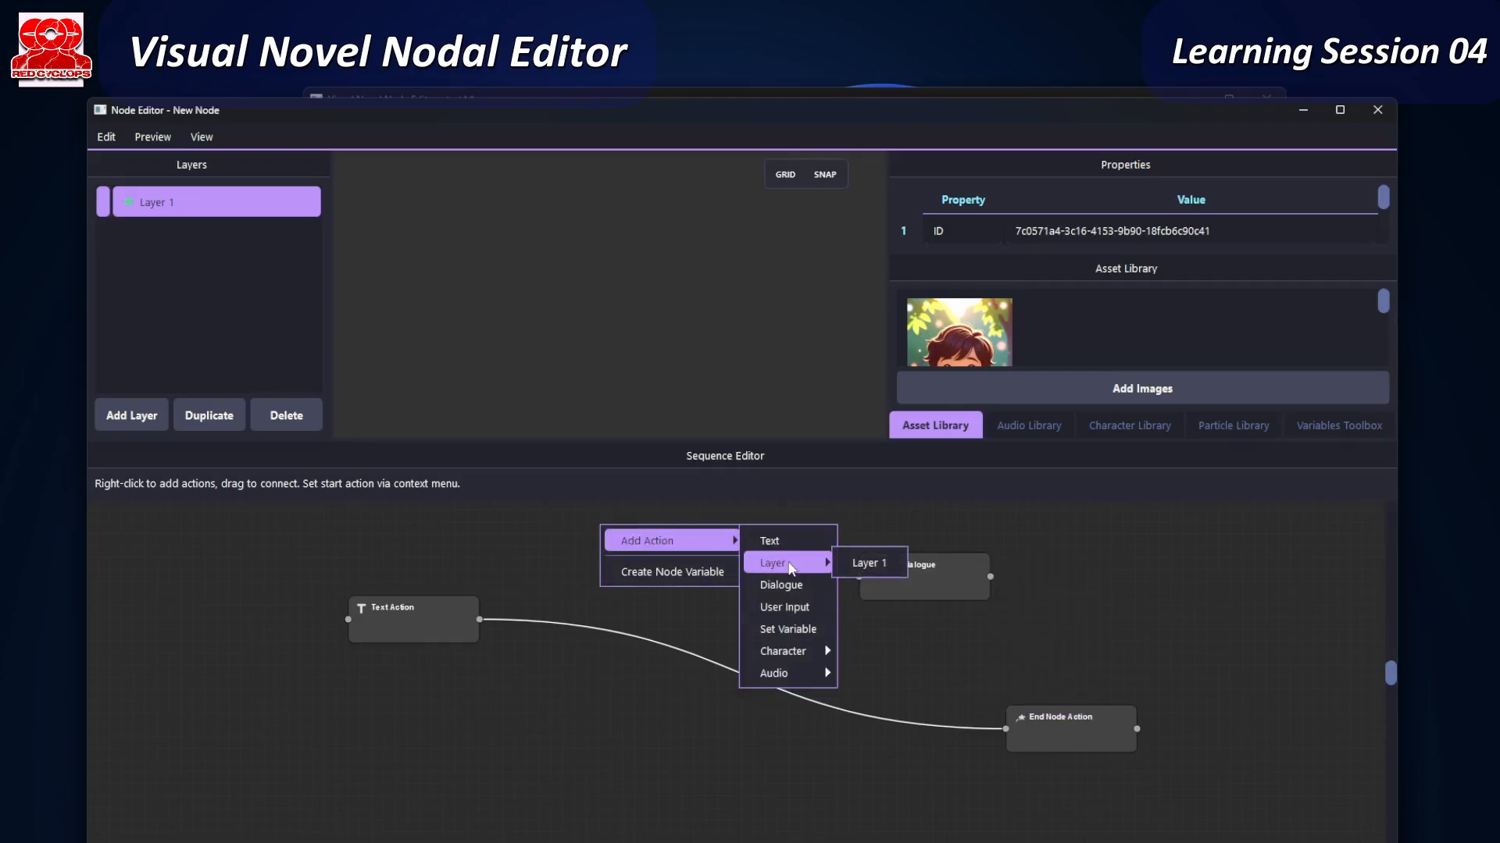
click(706, 577)
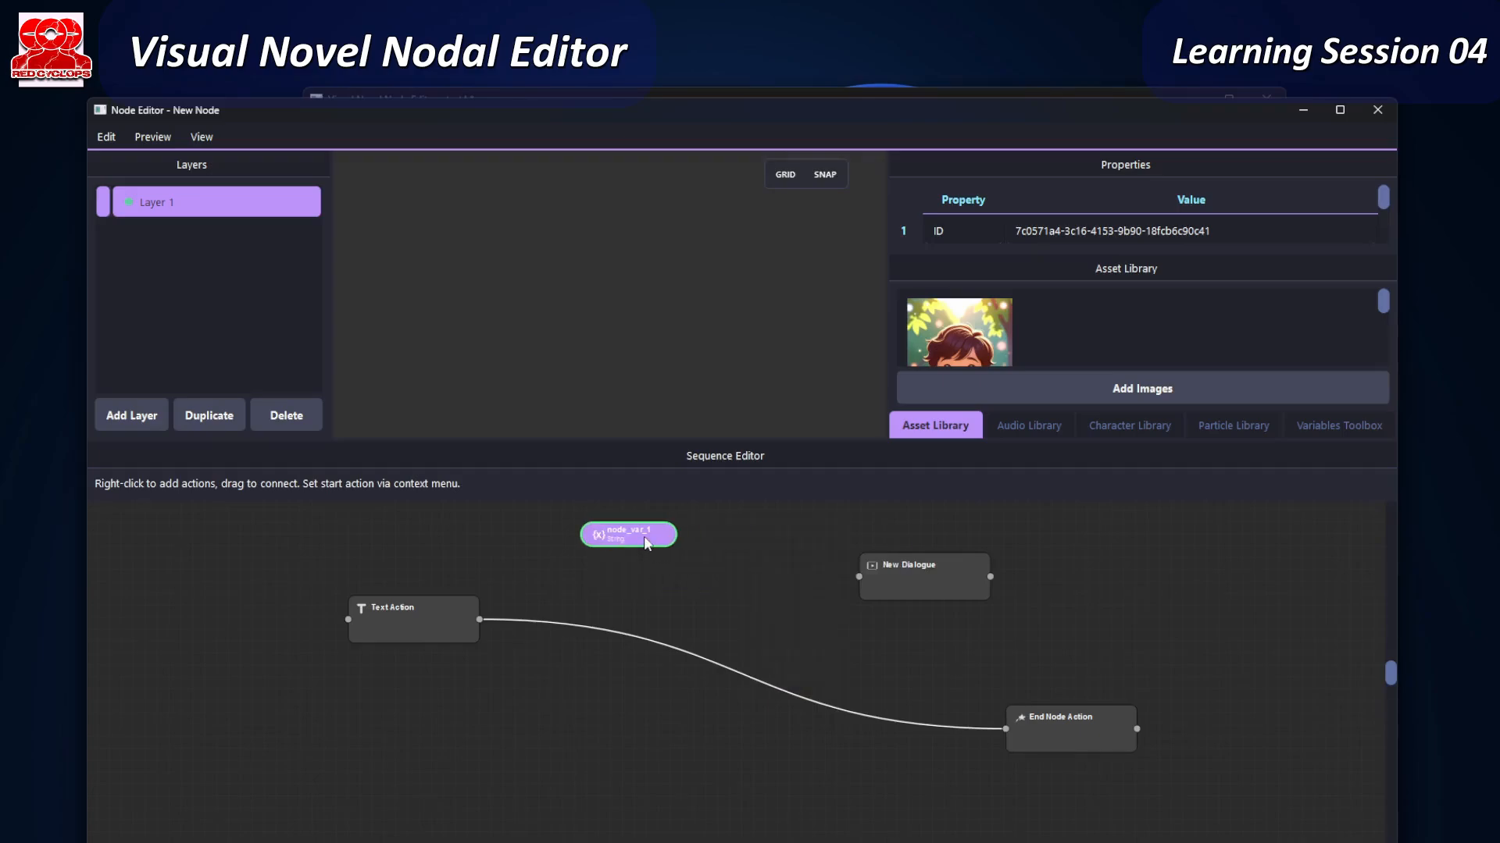
double_click(647, 544)
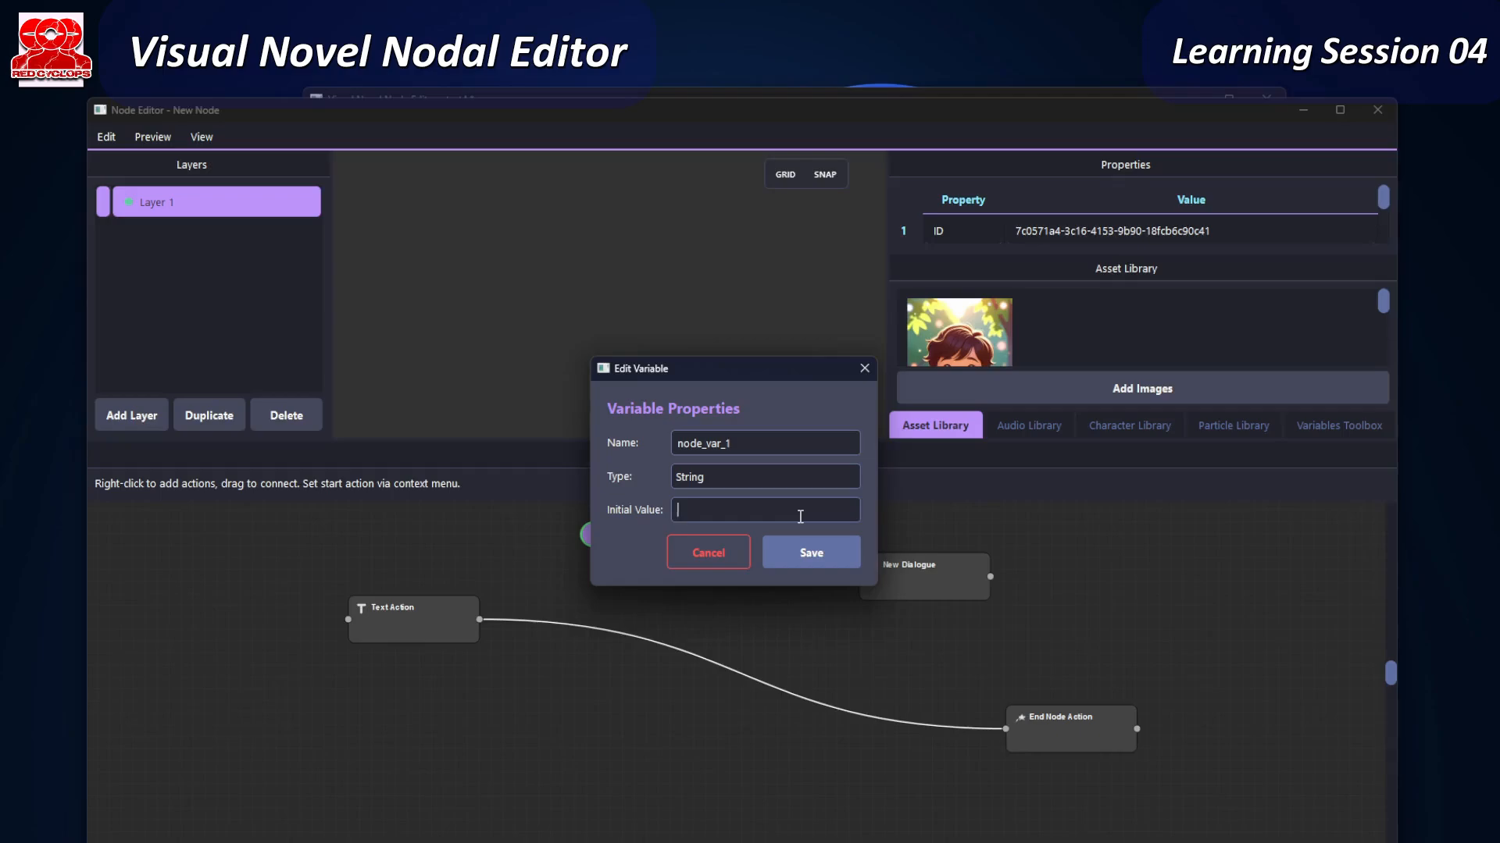
text(city)
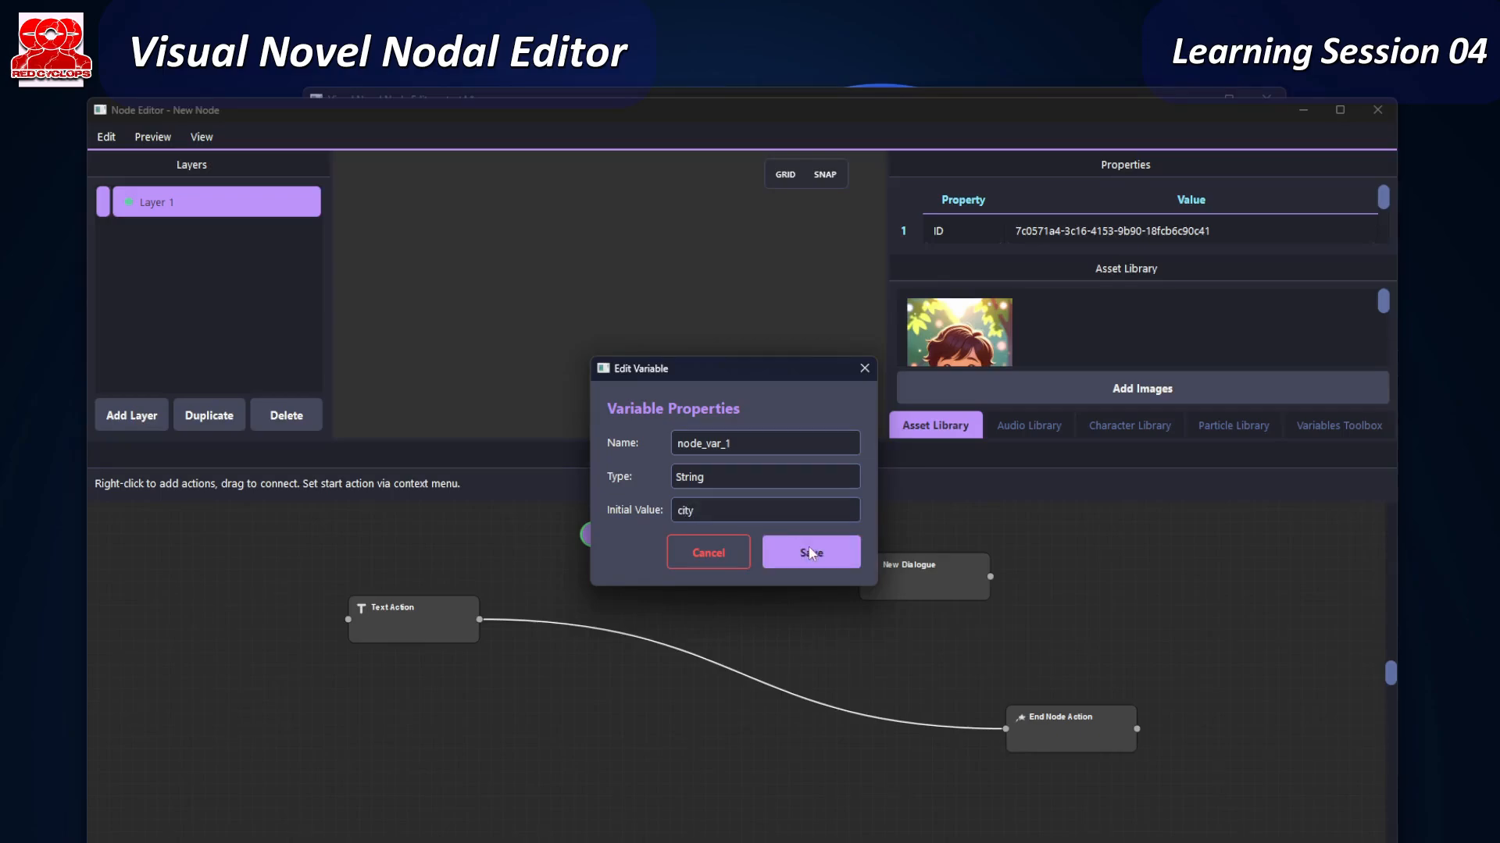
click(810, 551)
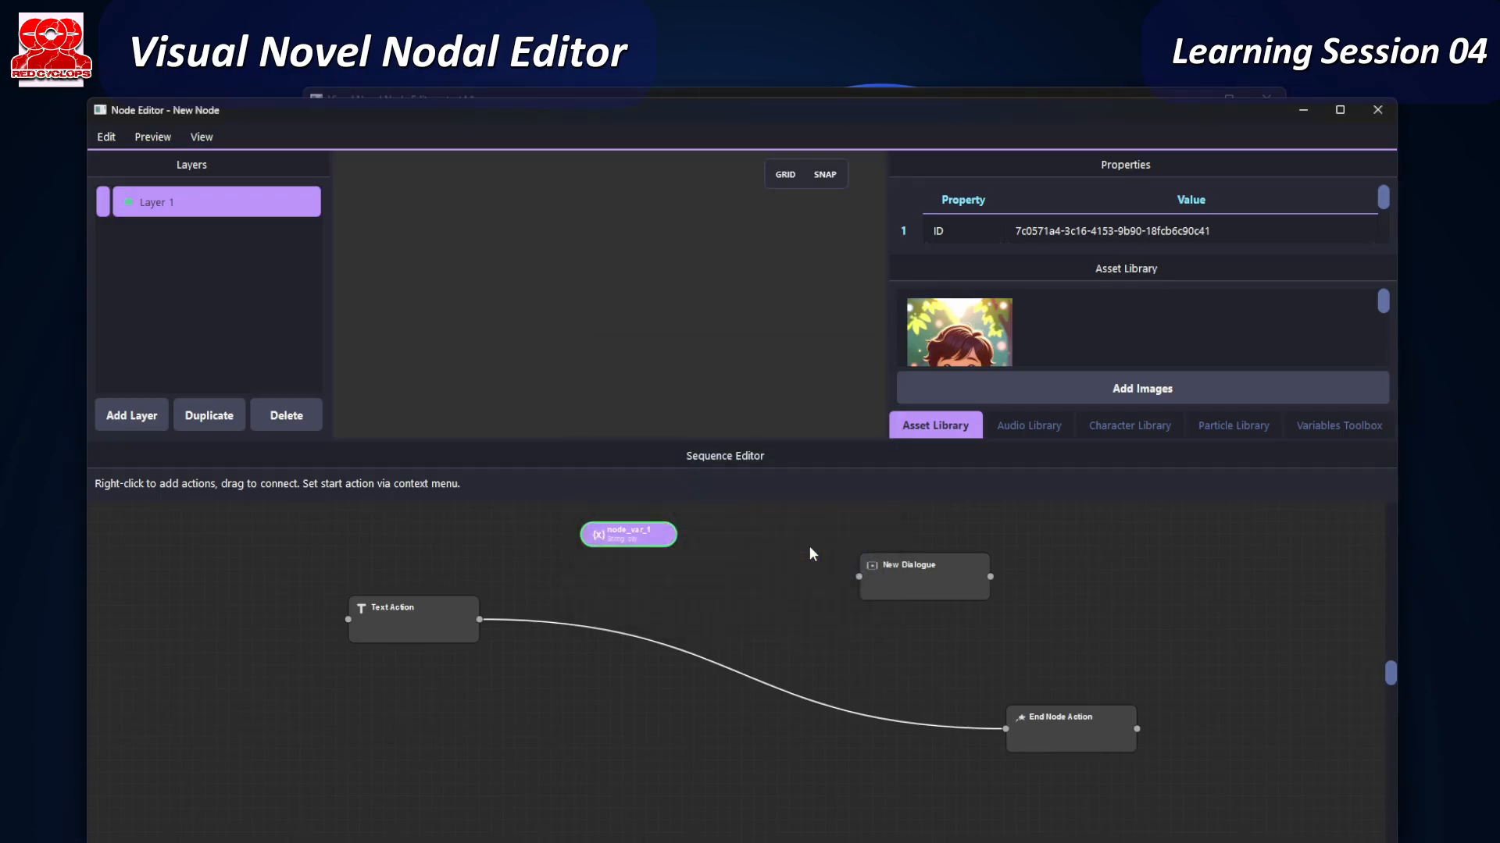
- Rename the new node variable as "place to go"
double_click(664, 540)
drag(738, 445, 565, 448)
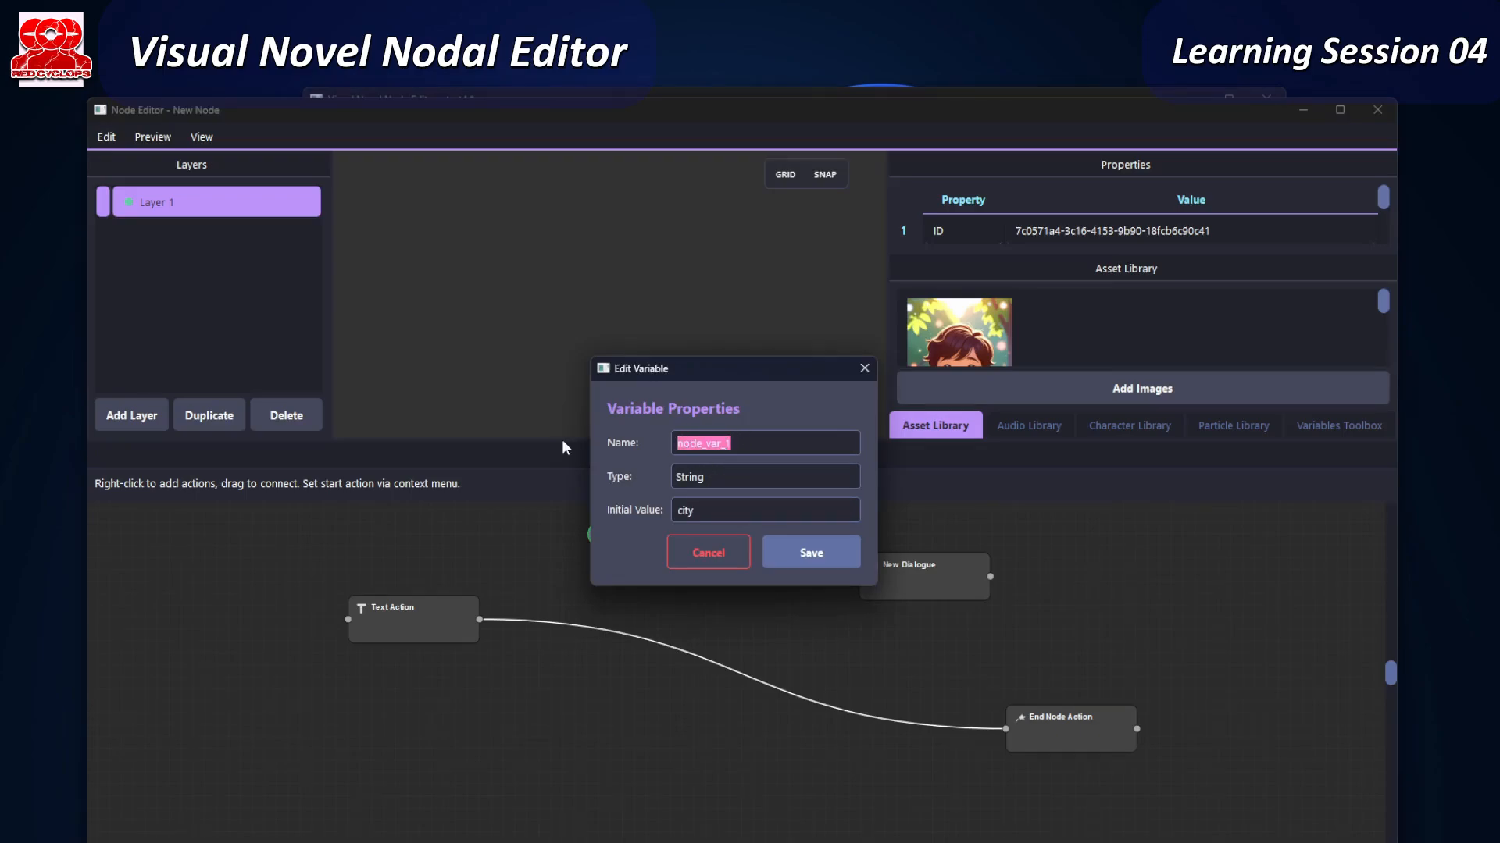
text(place to go)
click(780, 557)
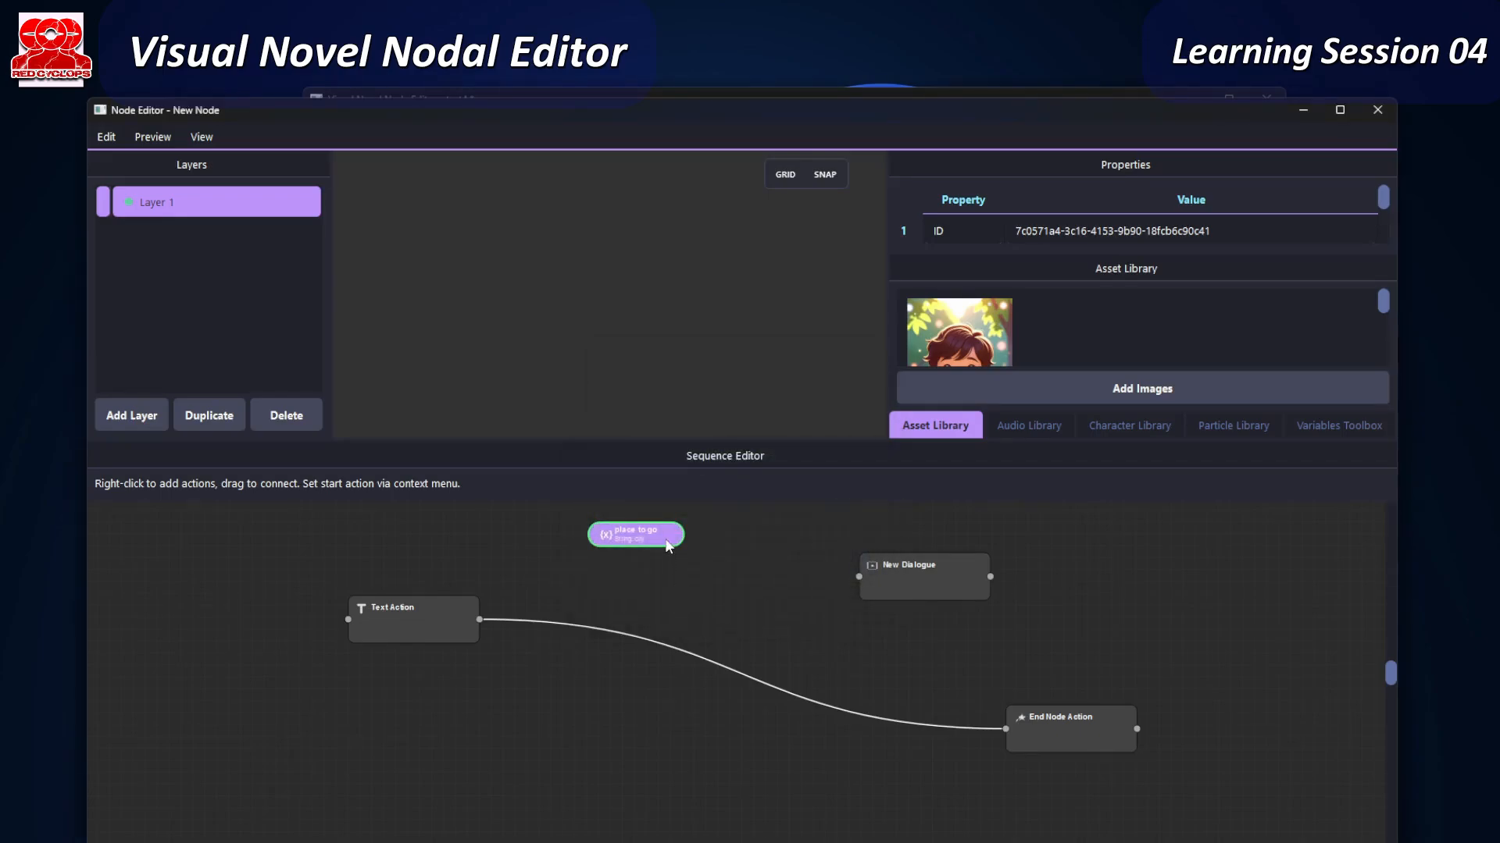
- Insert the Dialogue action between the Text Action and End Node Action, and assign aida's aida_neutral state to its dialogue node
drag(961, 598, 695, 658)
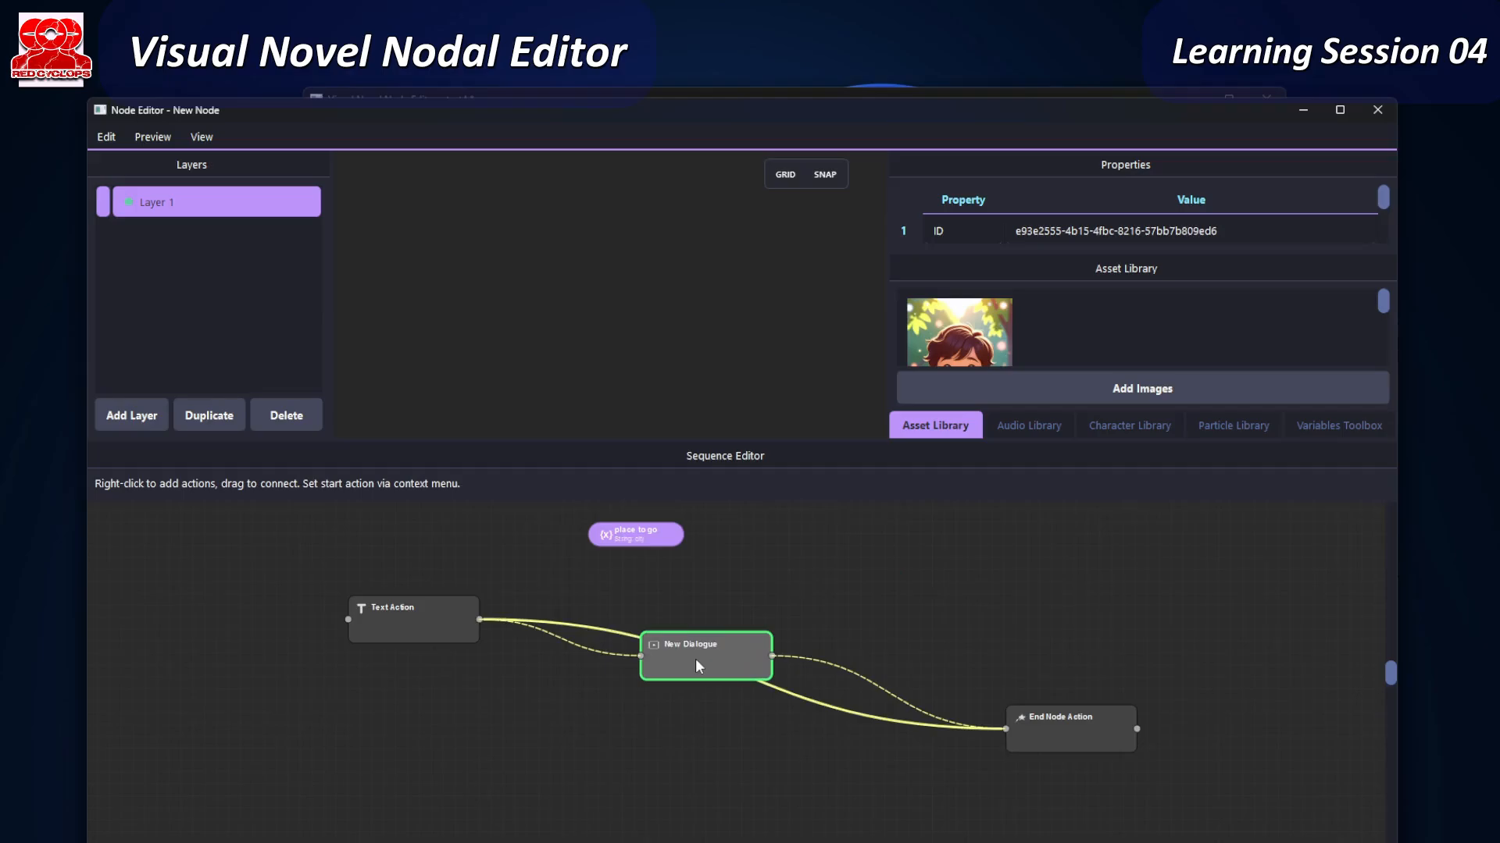
double_click(695, 658)
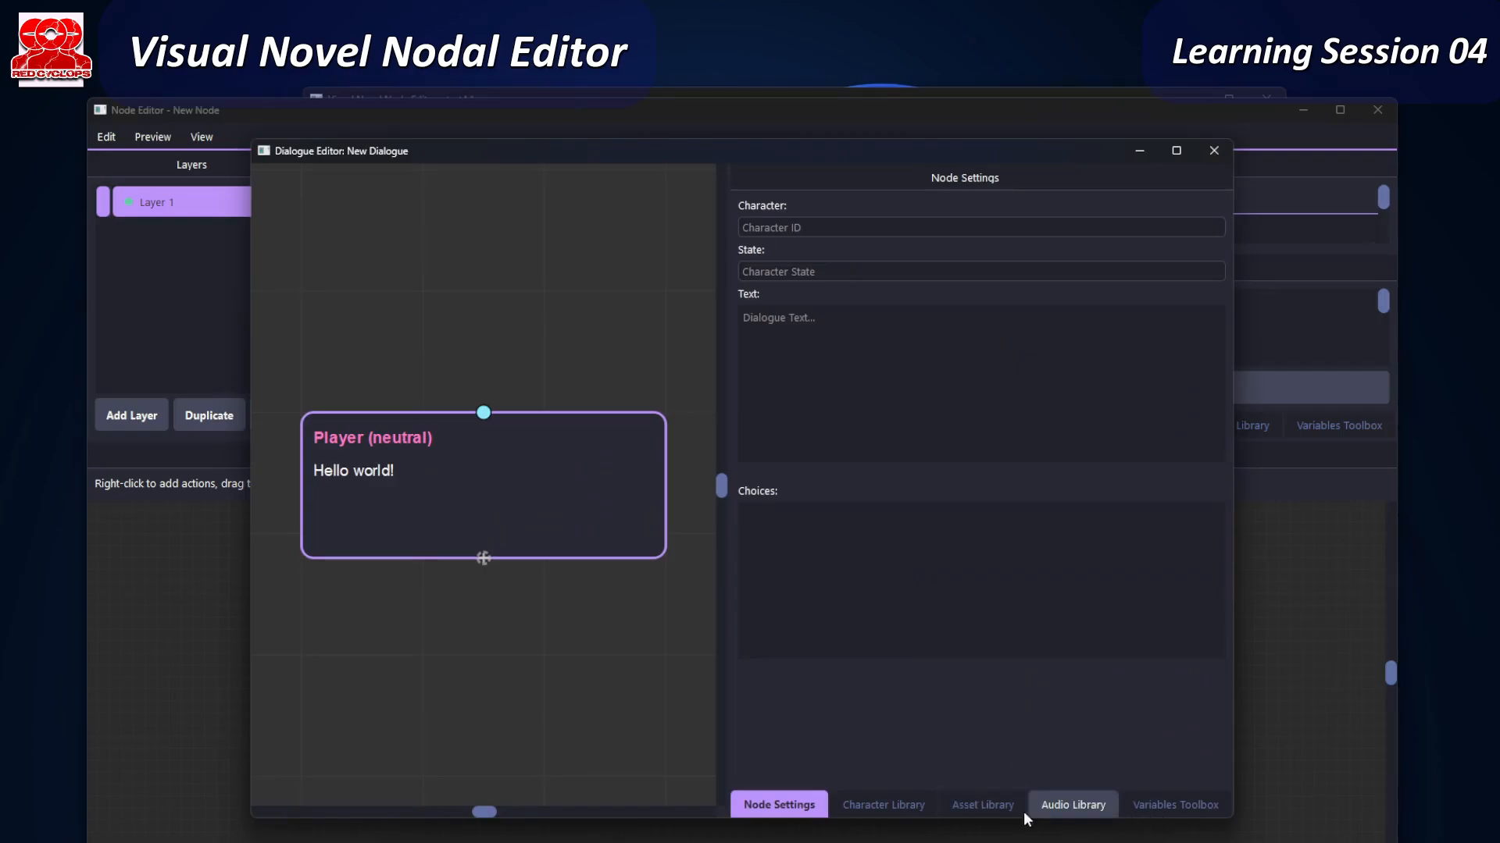
click(880, 805)
click(768, 328)
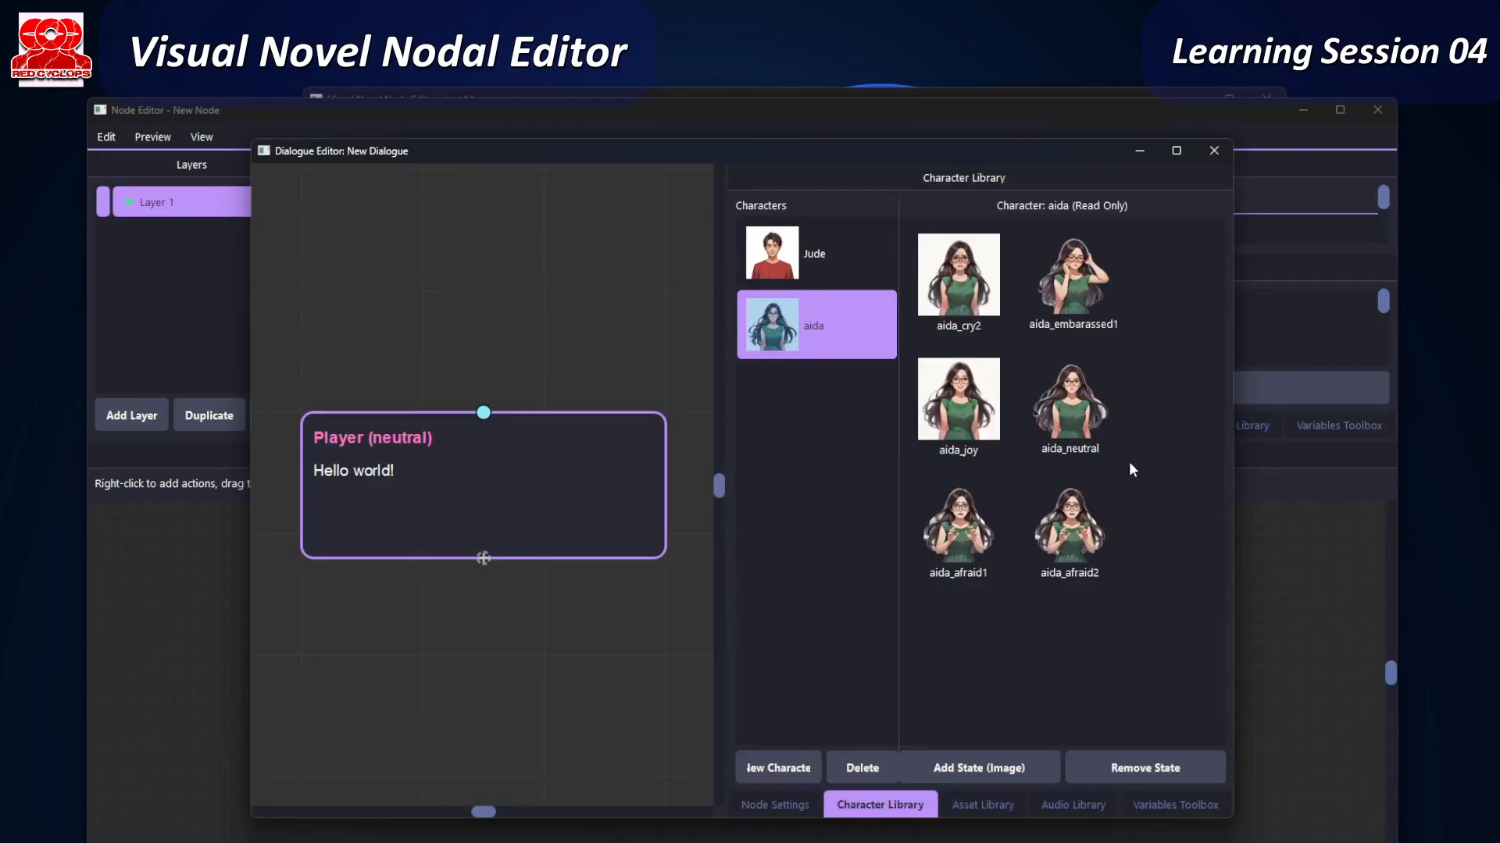
drag(1092, 417, 426, 464)
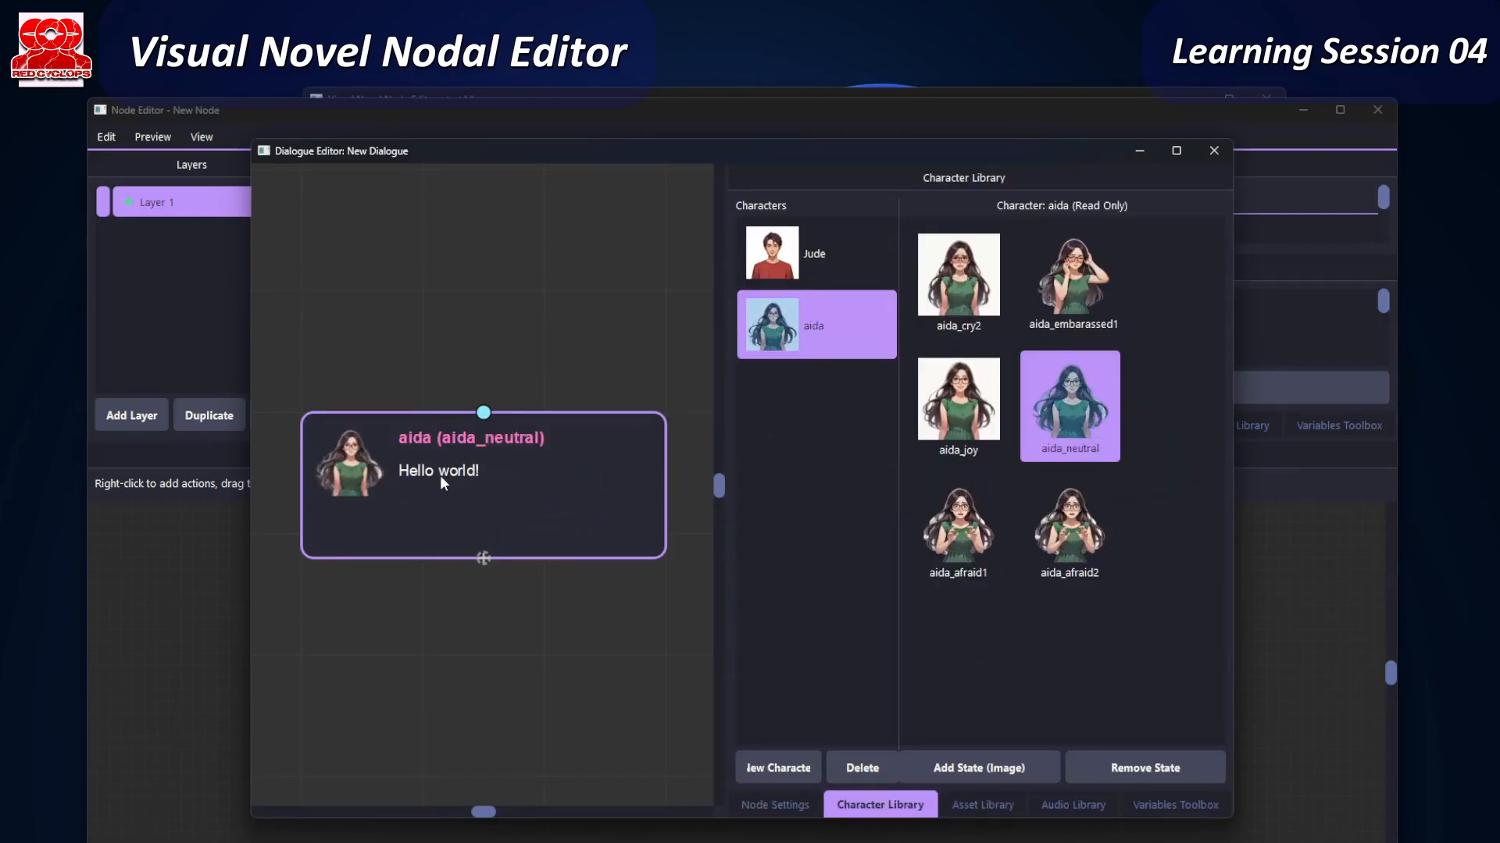
scroll(562, 461, down, 3)
drag(566, 475, 487, 374)
drag(990, 151, 1021, 139)
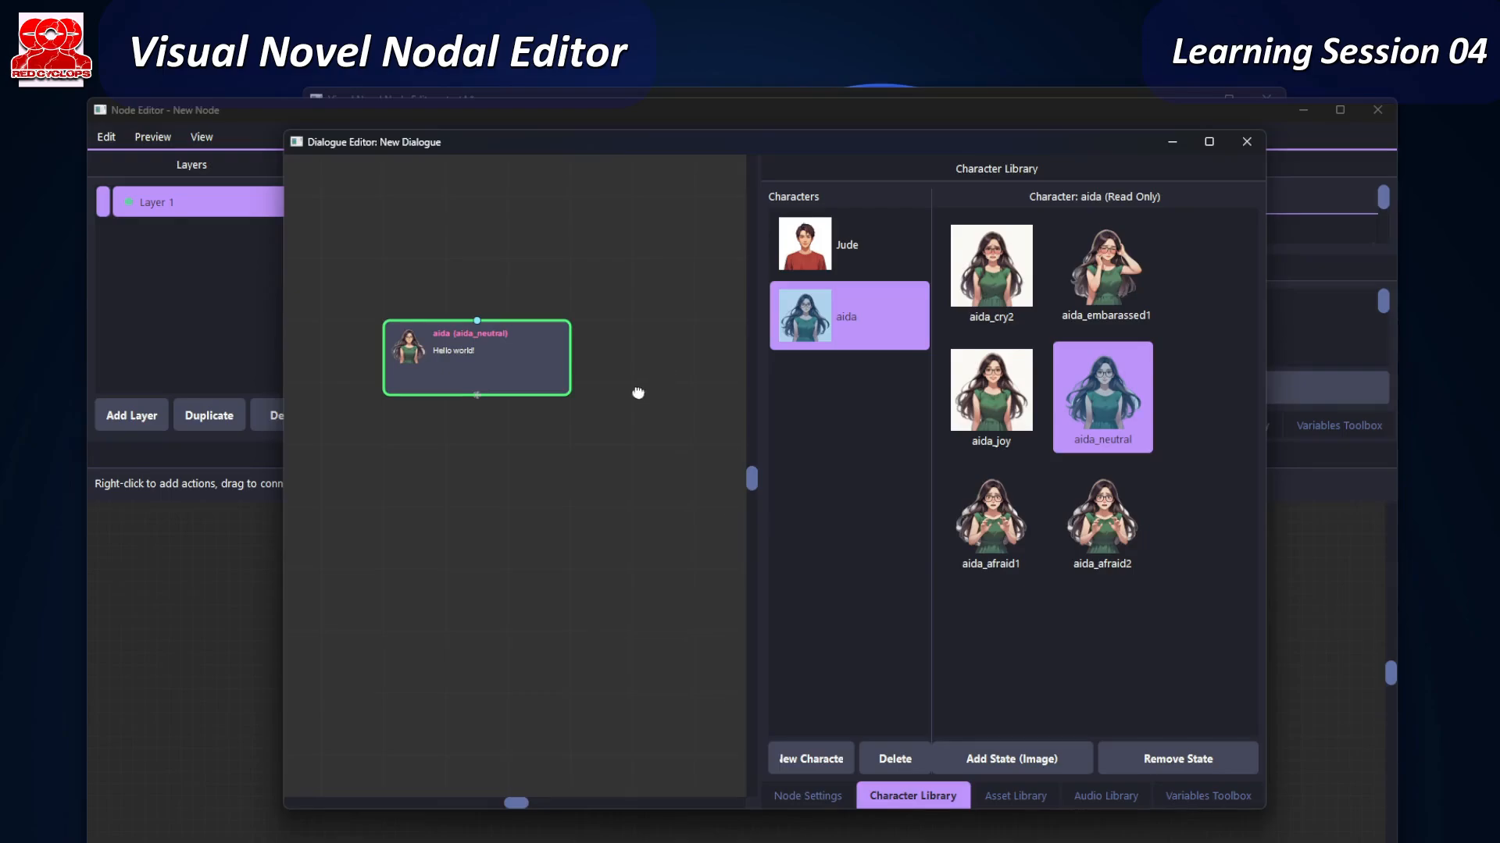
middle_drag(638, 392, 623, 427)
- Create a Boolean dialog variable named "going or not" and move aida's dialogue node up beside it
right_click(614, 267)
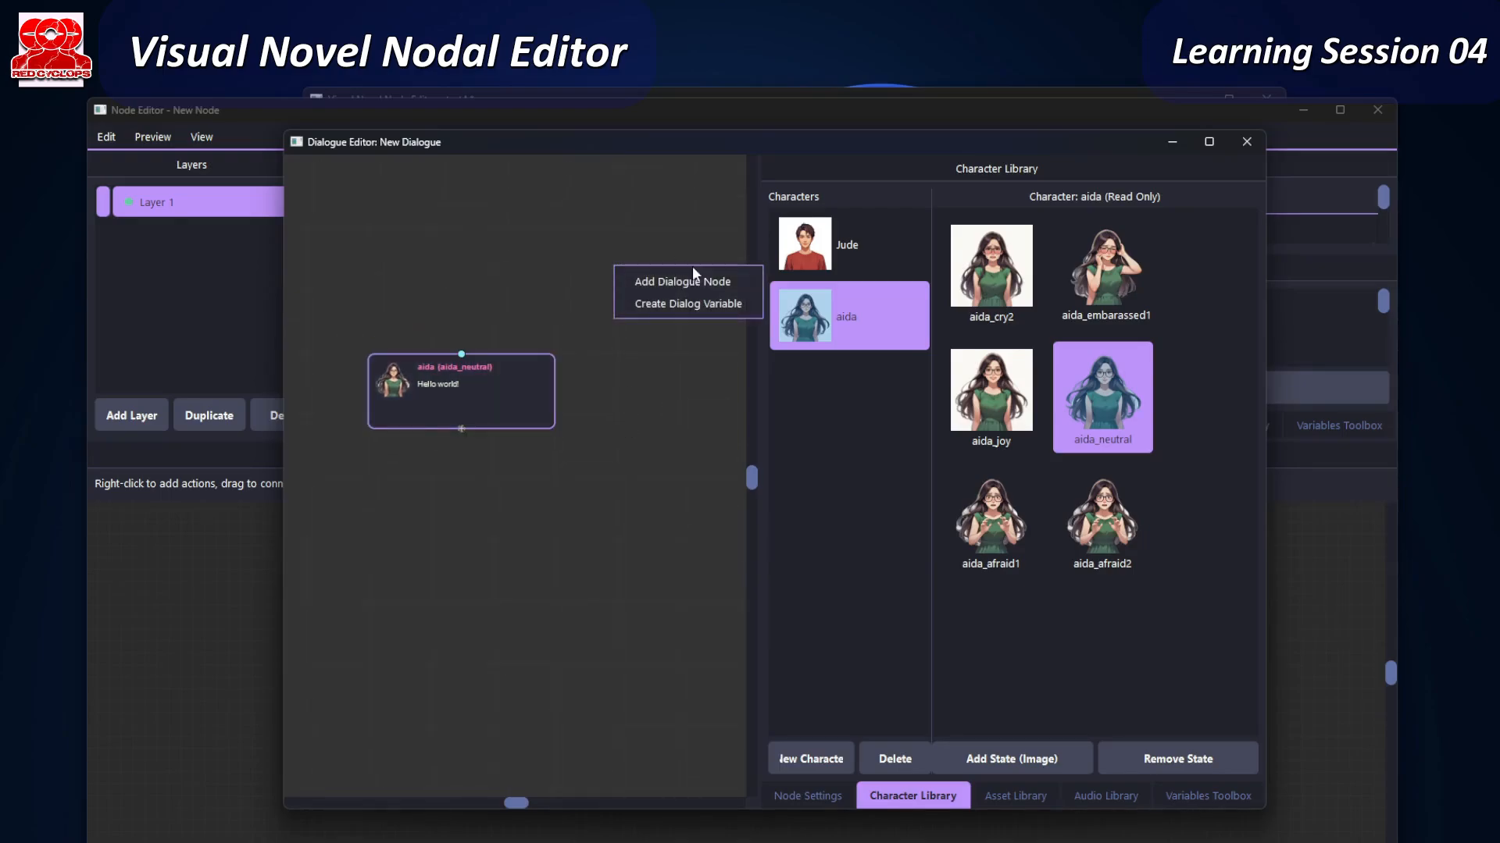
click(737, 311)
drag(681, 283, 653, 307)
double_click(642, 299)
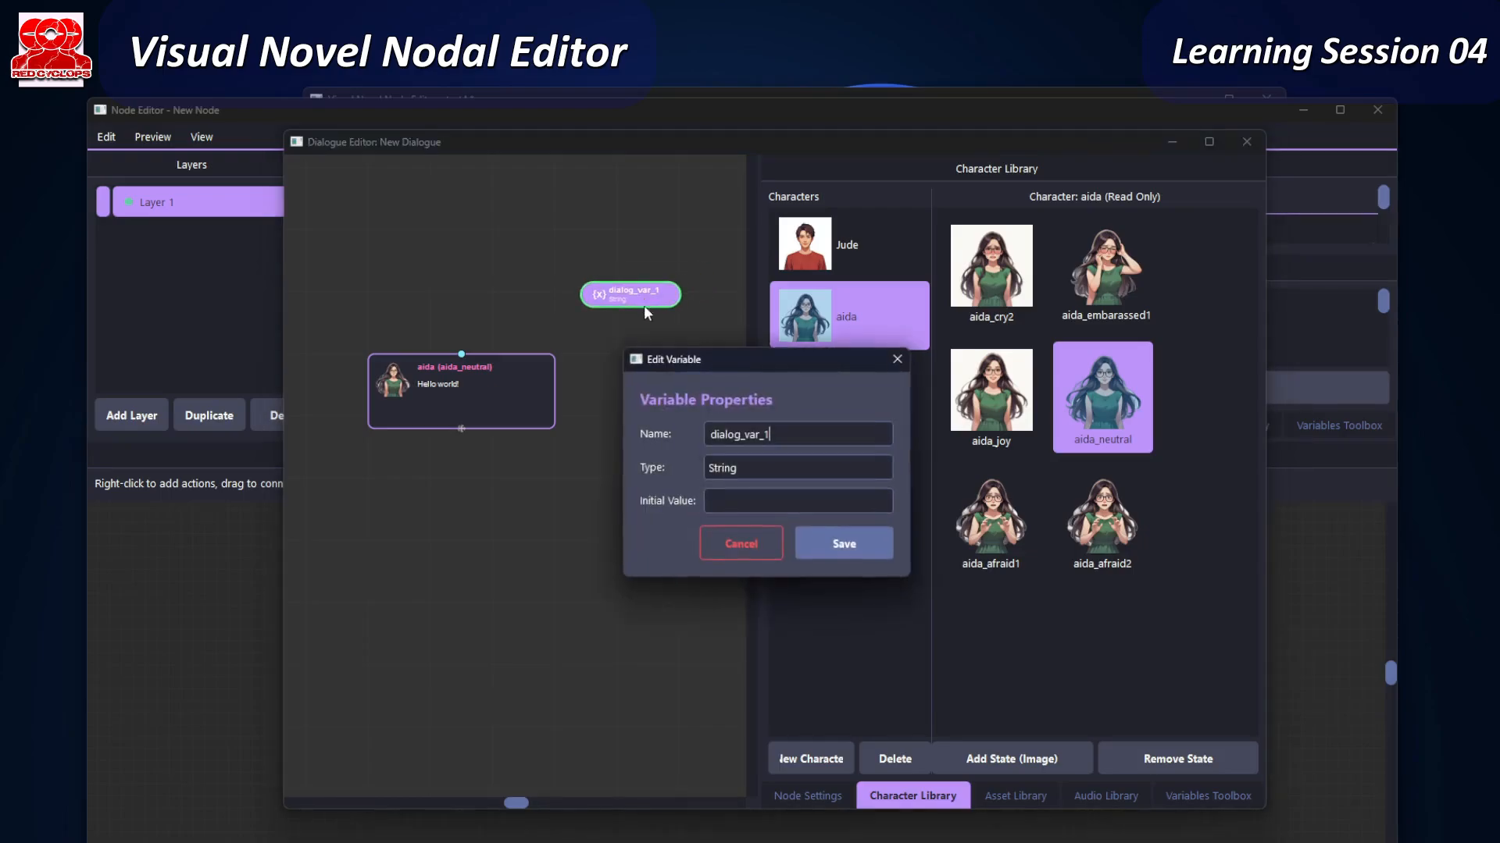
drag(785, 435, 637, 435)
text(going or not)
click(725, 471)
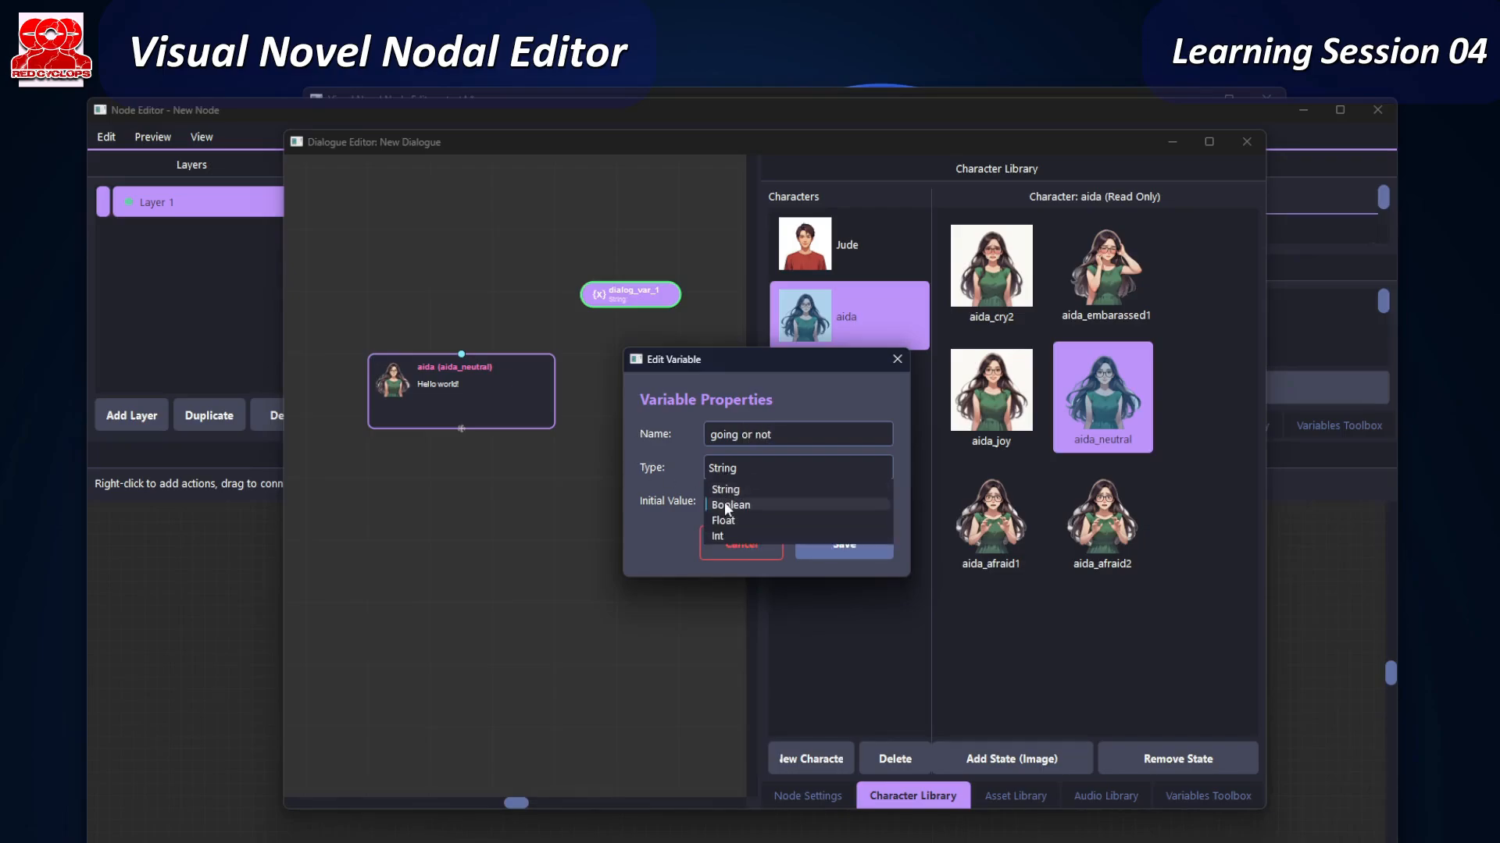
click(729, 506)
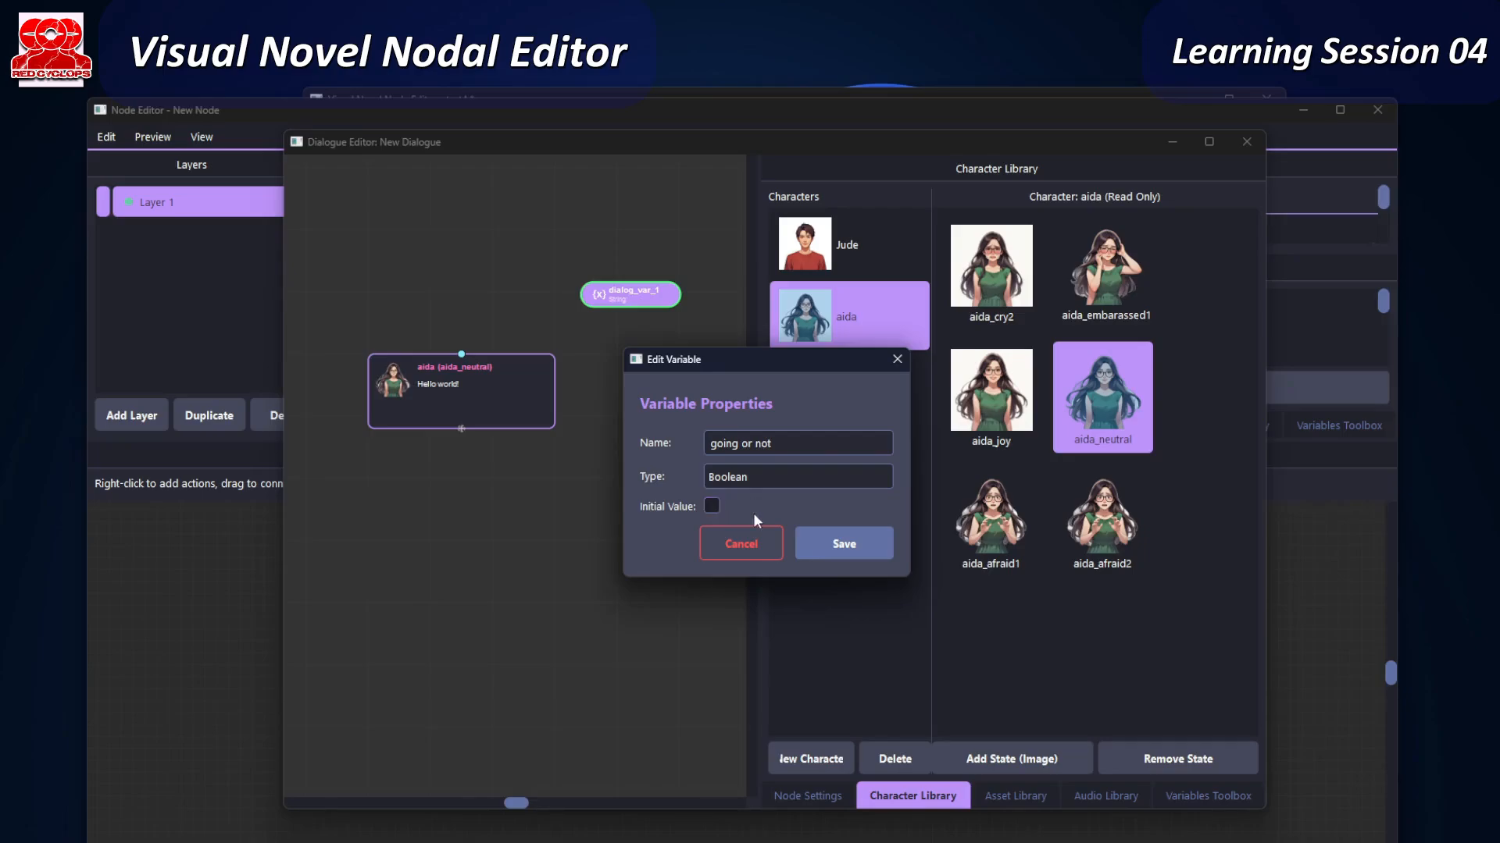
click(843, 544)
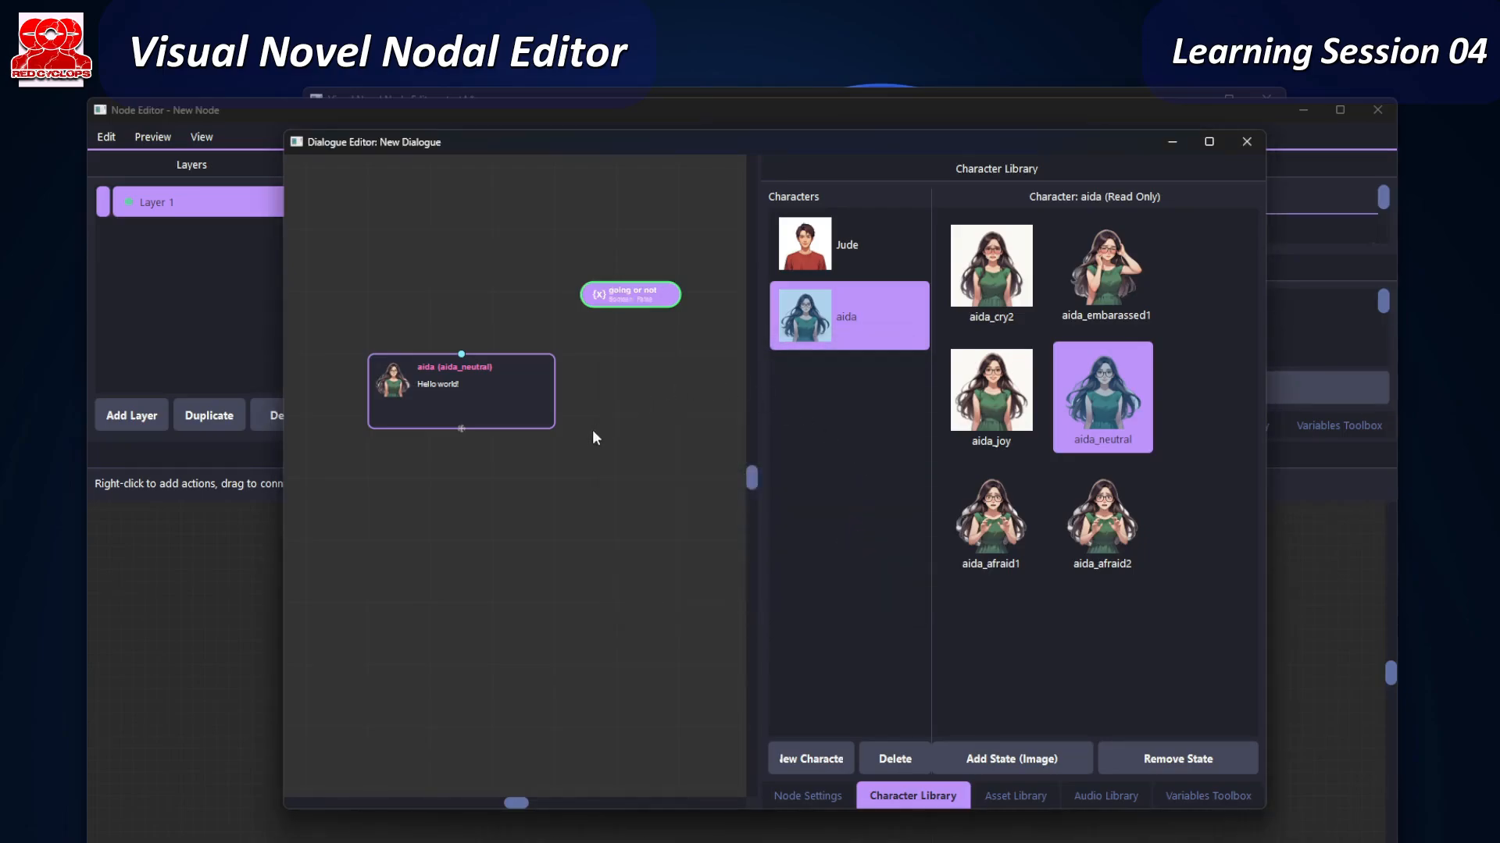
drag(508, 410, 510, 347)
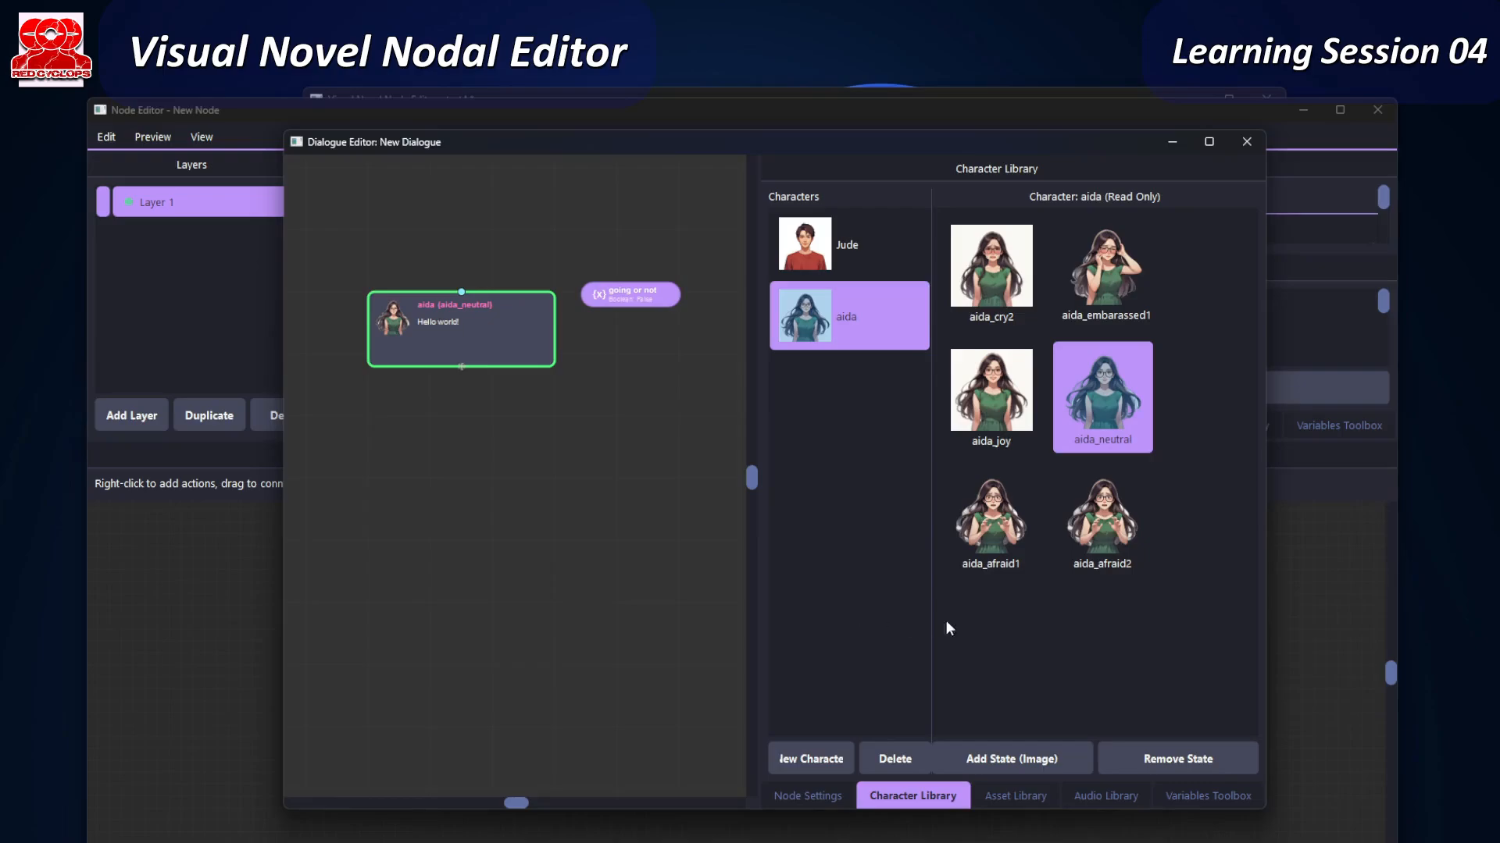
- Review the global, node and dialog variables available in the dialogue editor
click(1199, 795)
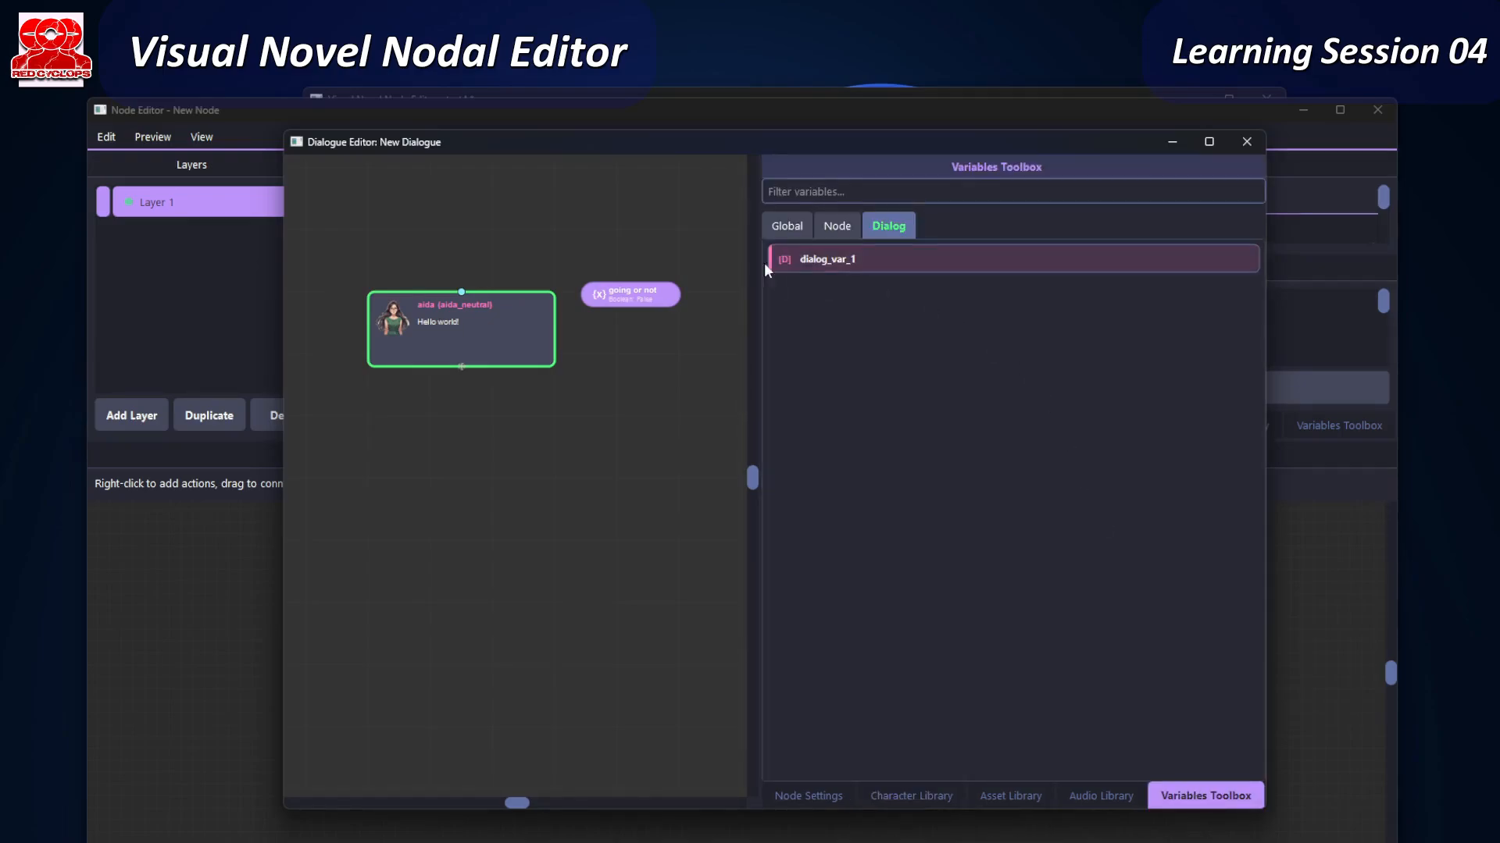
click(832, 229)
click(796, 227)
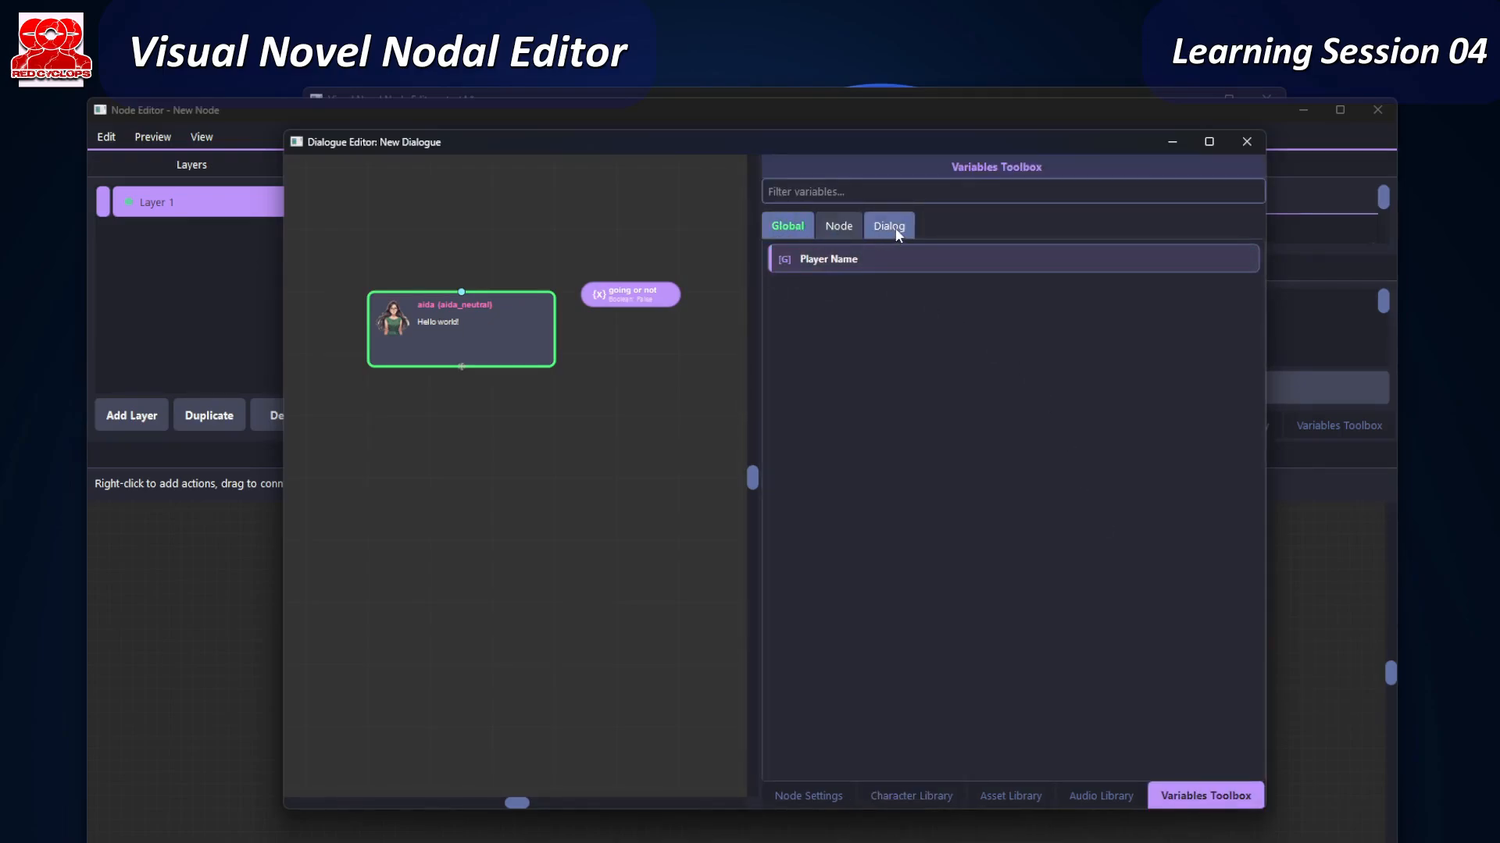
click(837, 226)
click(870, 227)
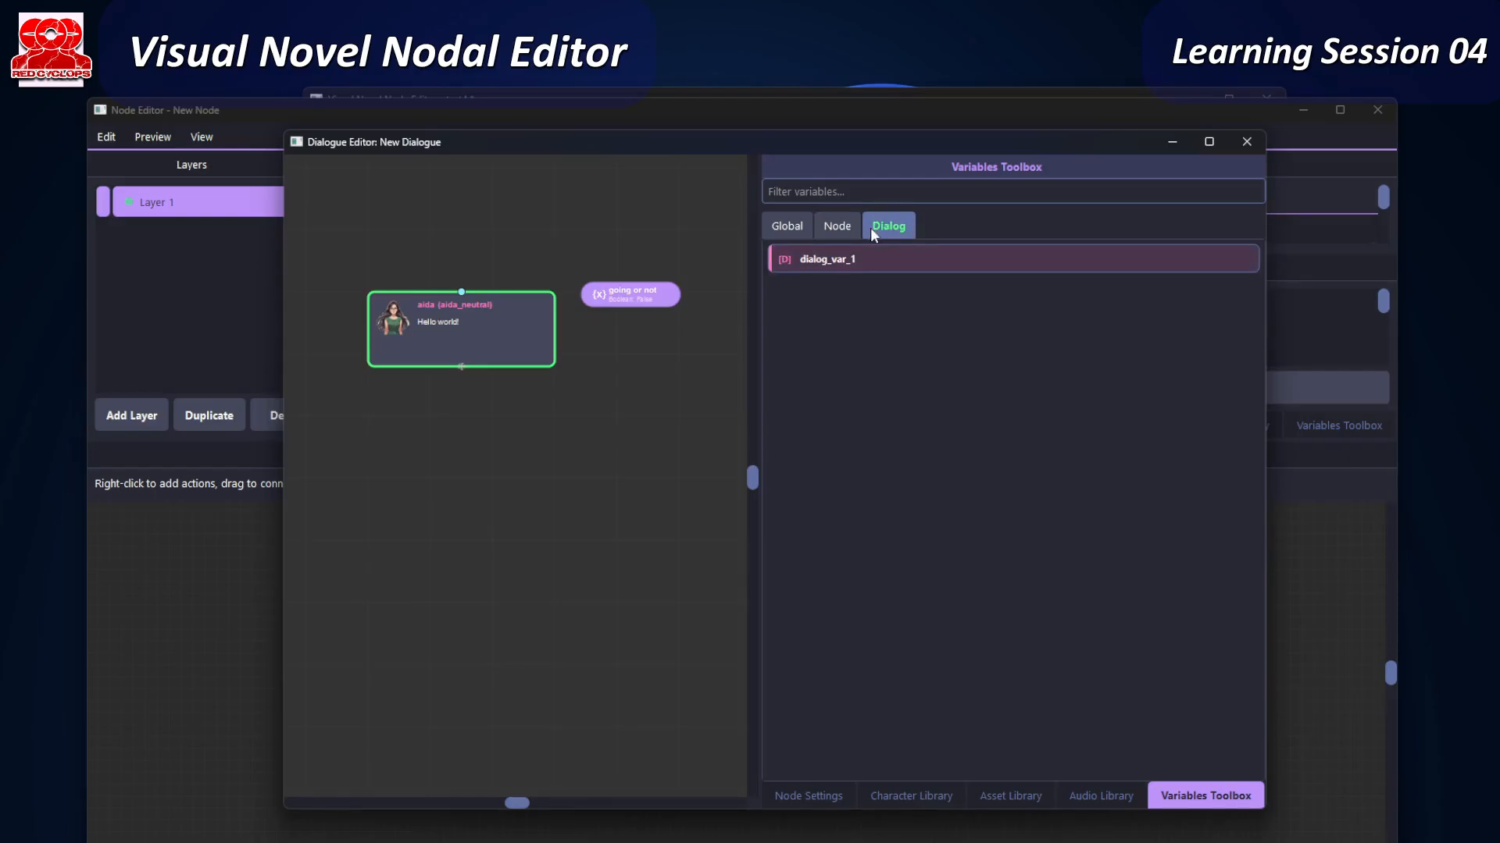
click(835, 232)
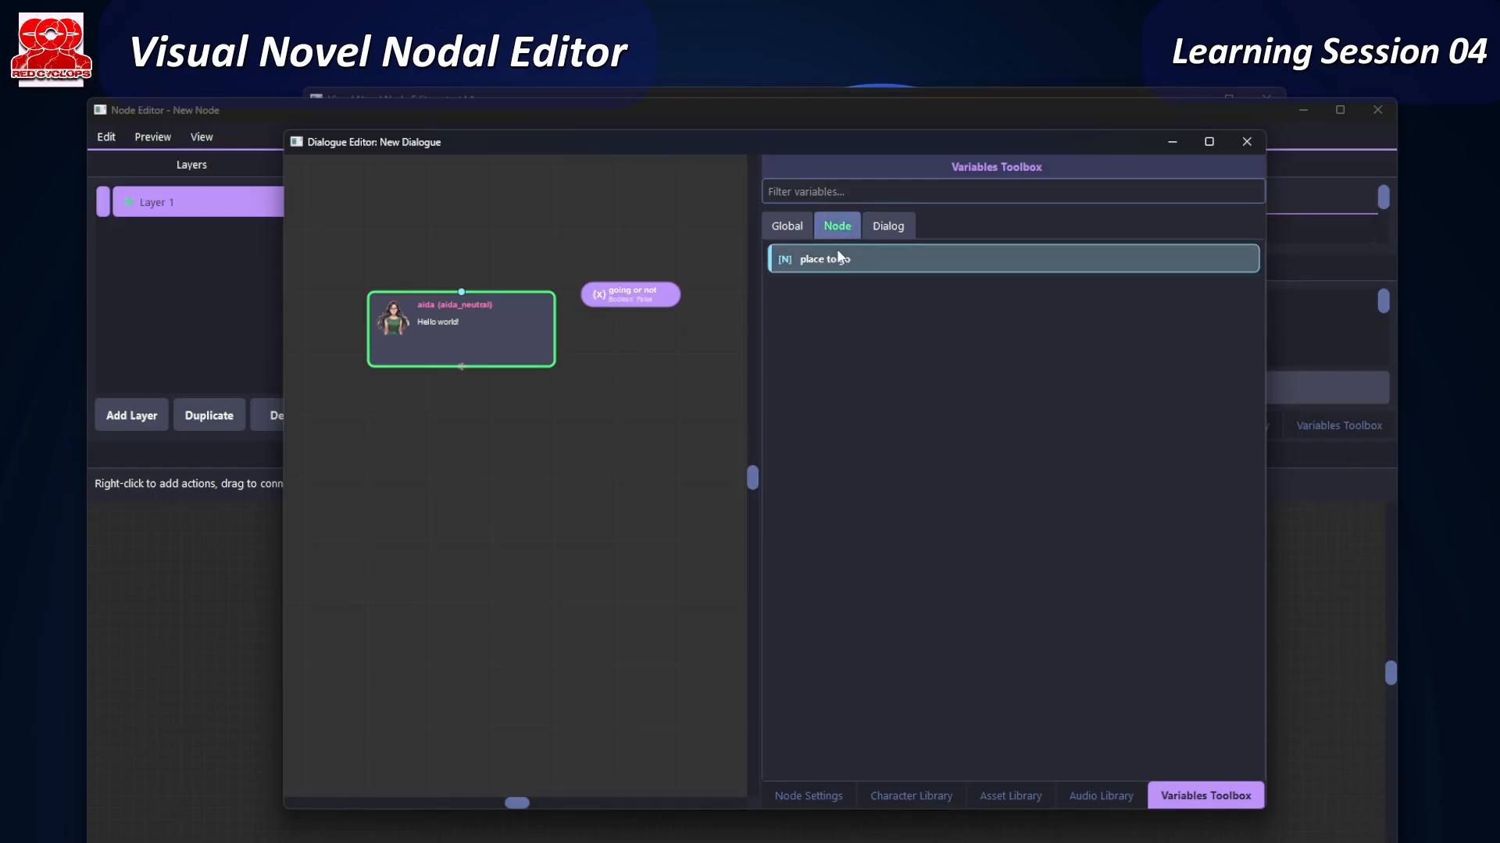
click(834, 261)
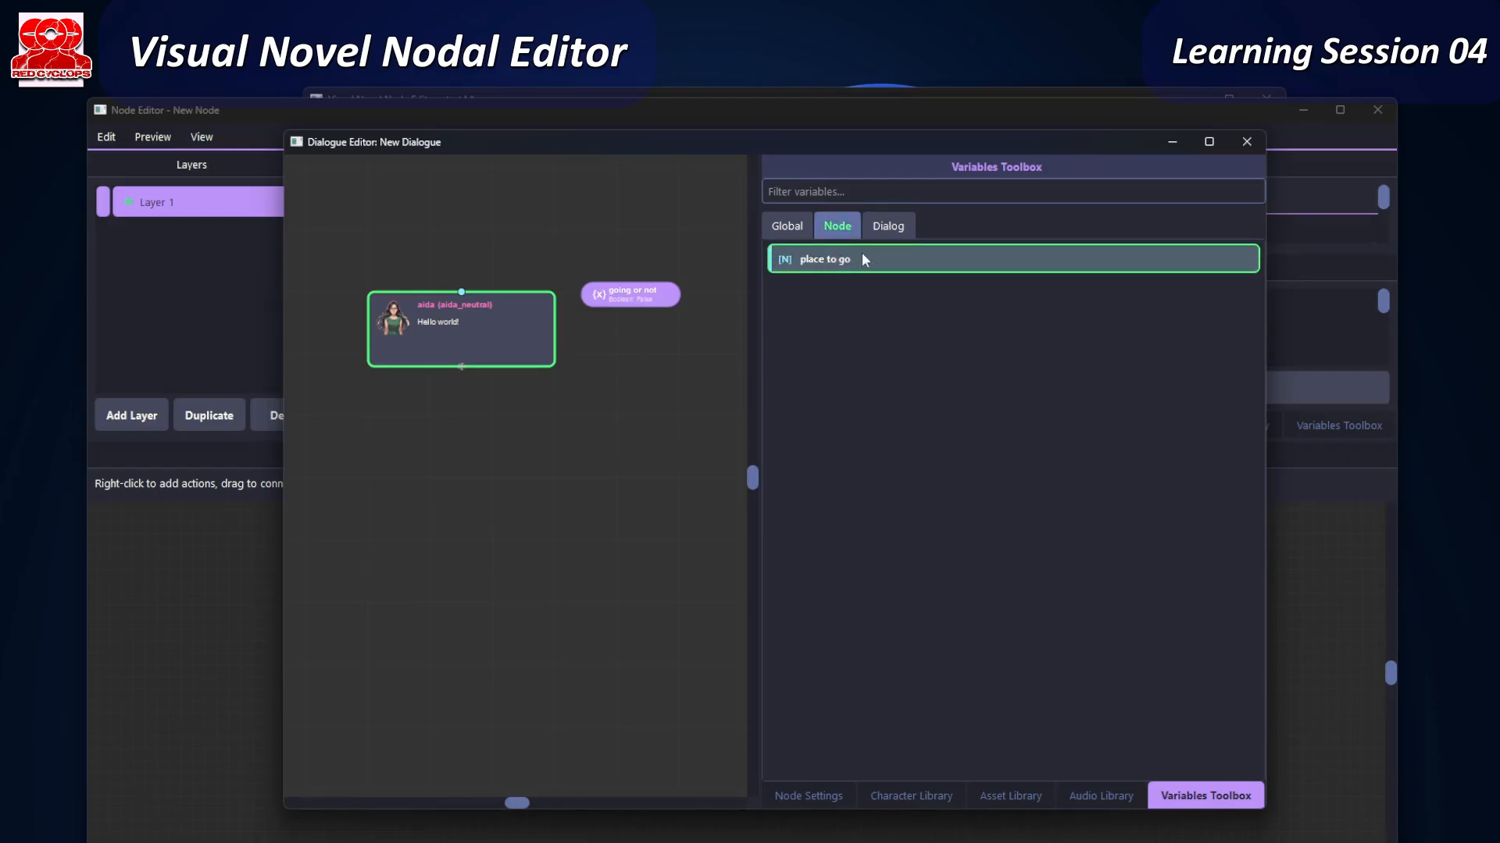
- In aida's dialogue text, replace "world" with the global Player Name variable so it reads "Hello {{Player Name}}!"
double_click(471, 343)
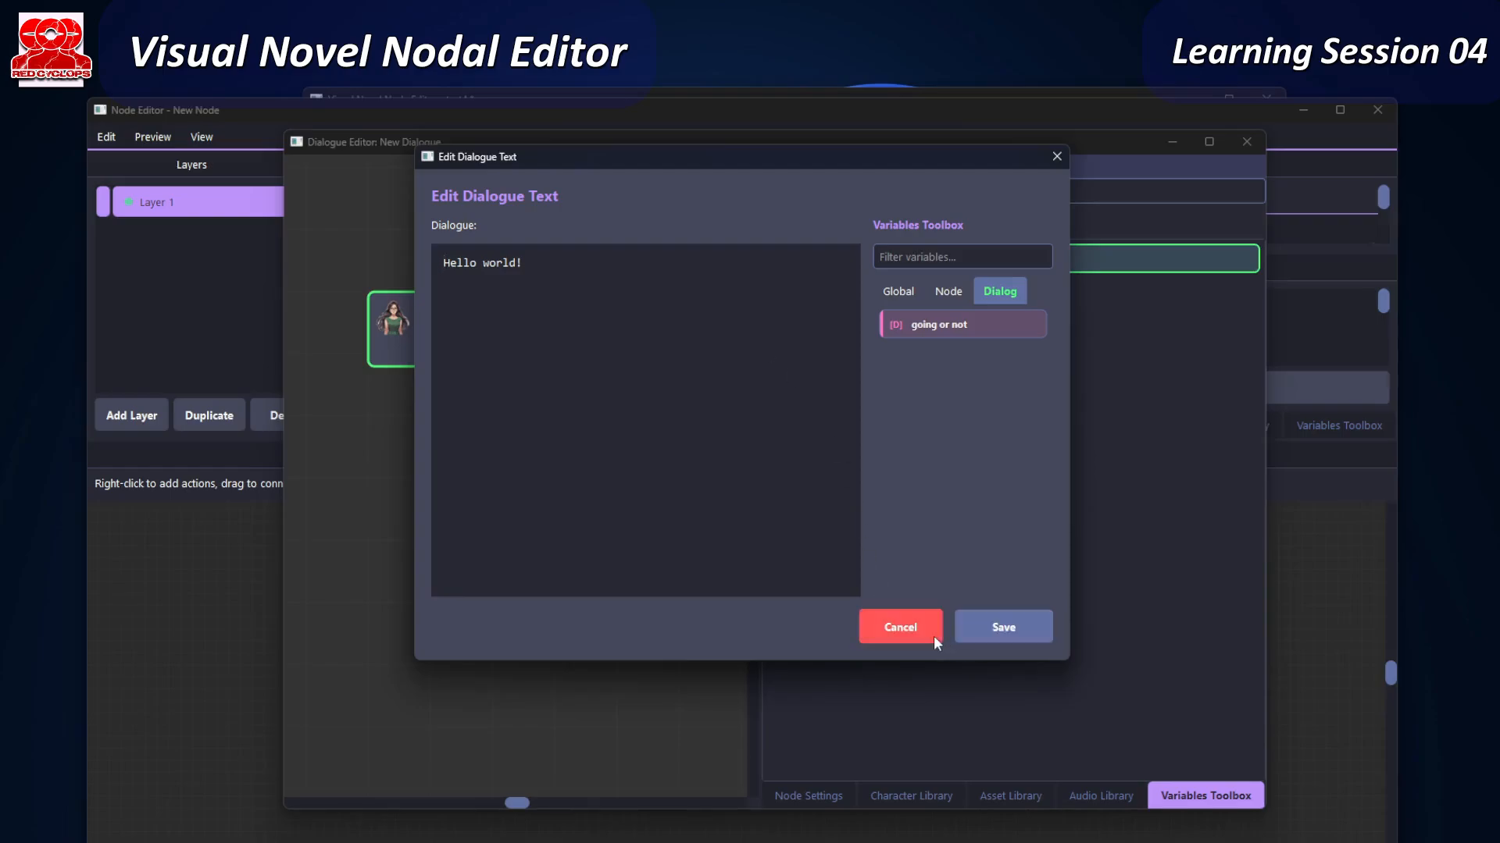
click(899, 293)
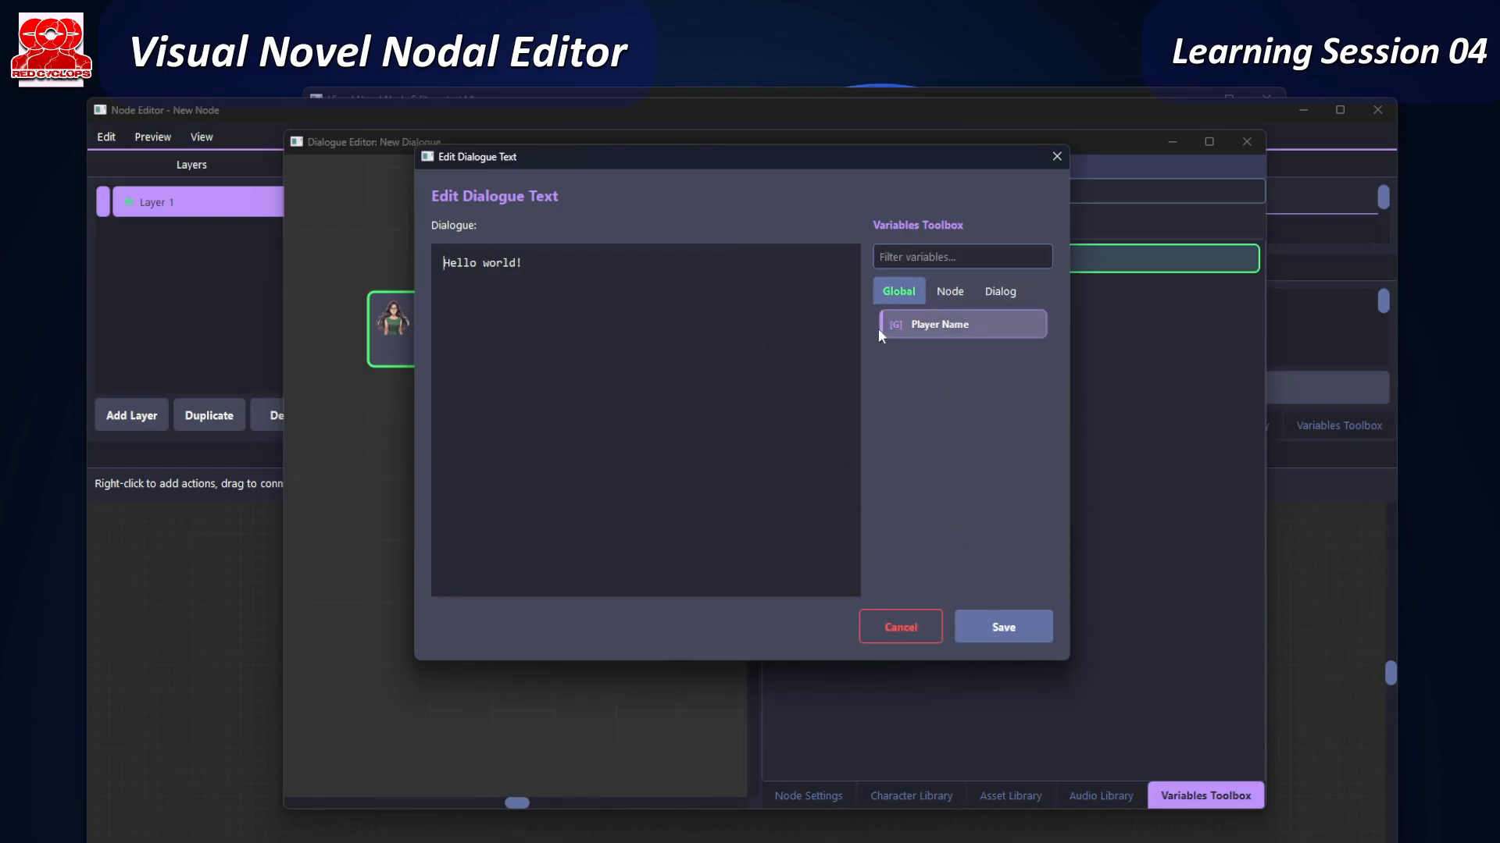
double_click(494, 264)
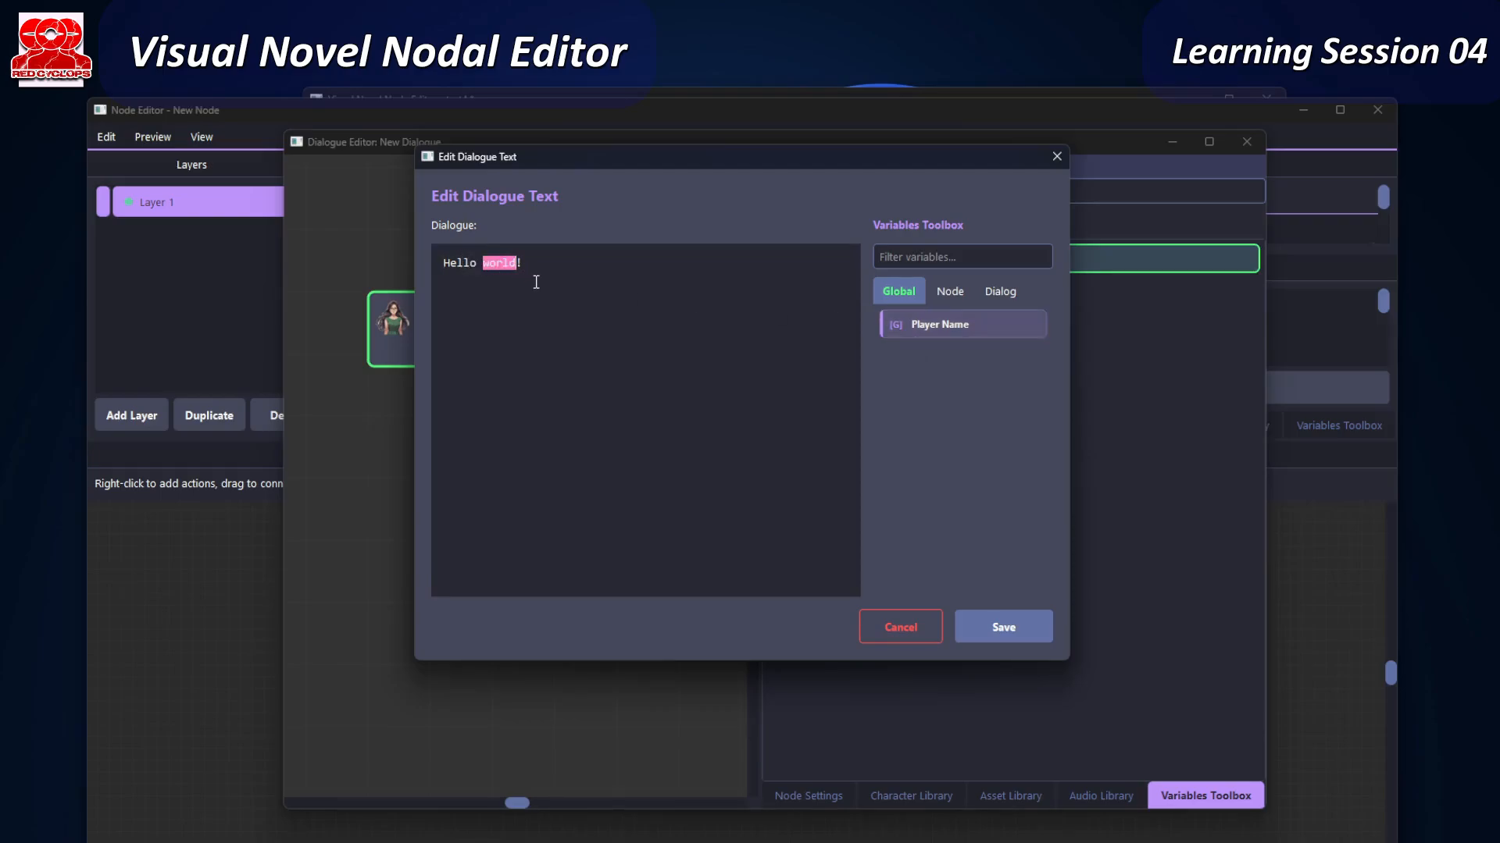
key(BackSpace)
drag(921, 328, 526, 311)
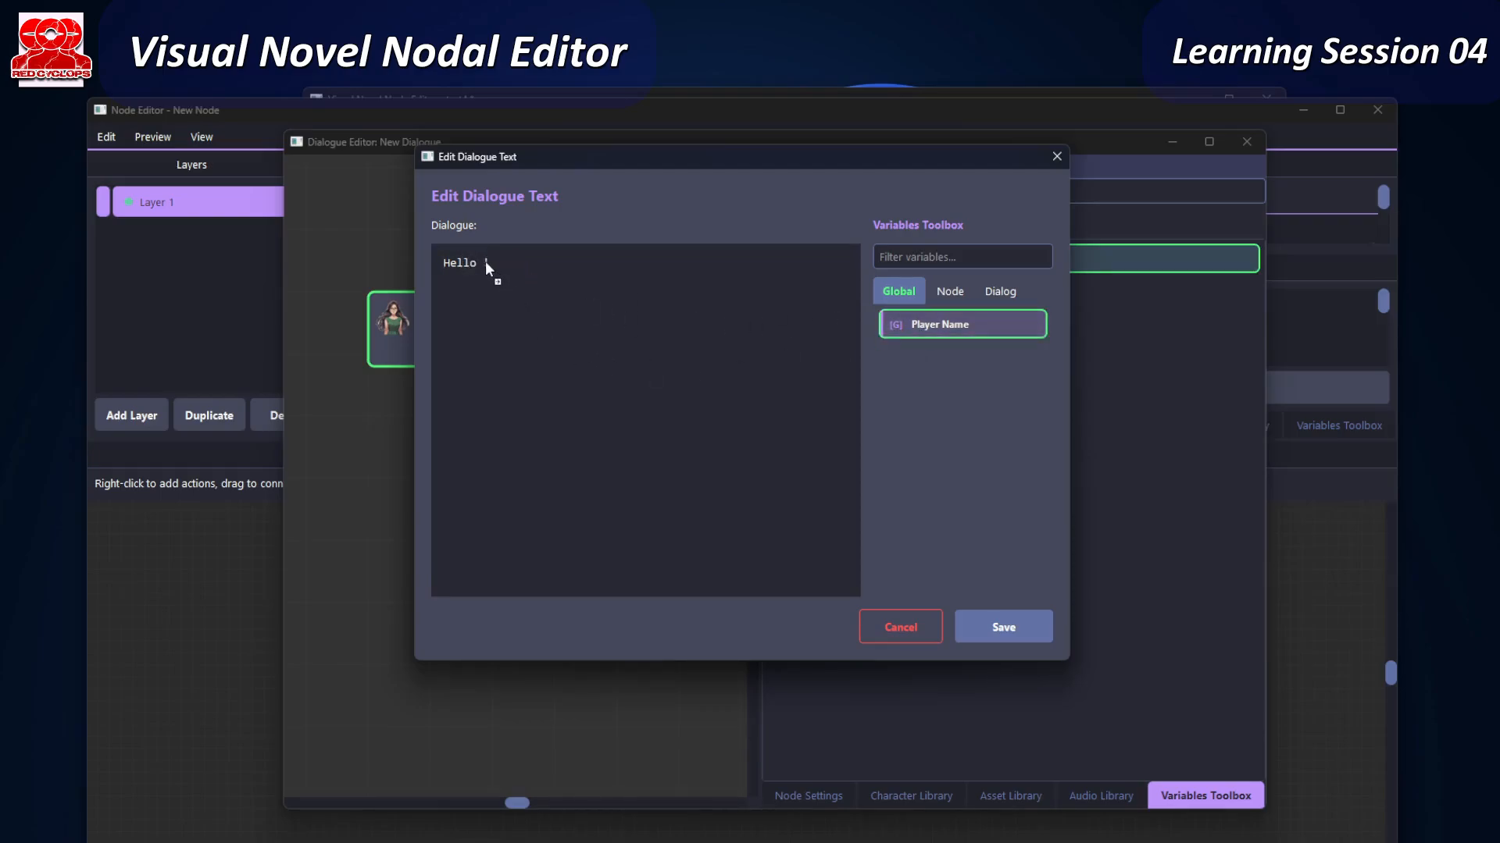
drag(485, 261, 486, 263)
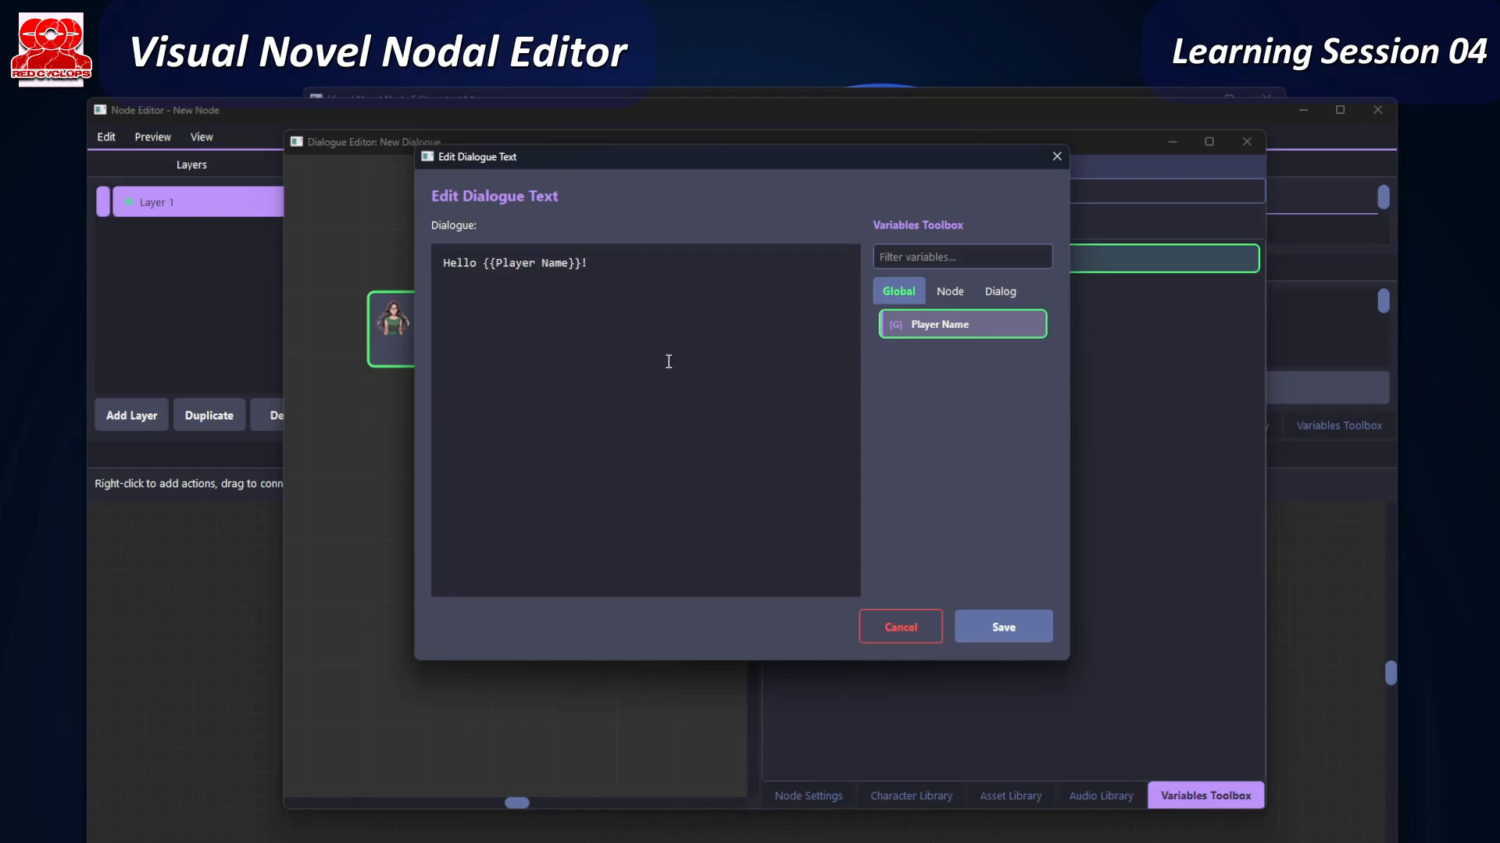
- Add the line "we are going to {{place to go}}" to aida's dialogue text, using the node variable place to go
click(954, 293)
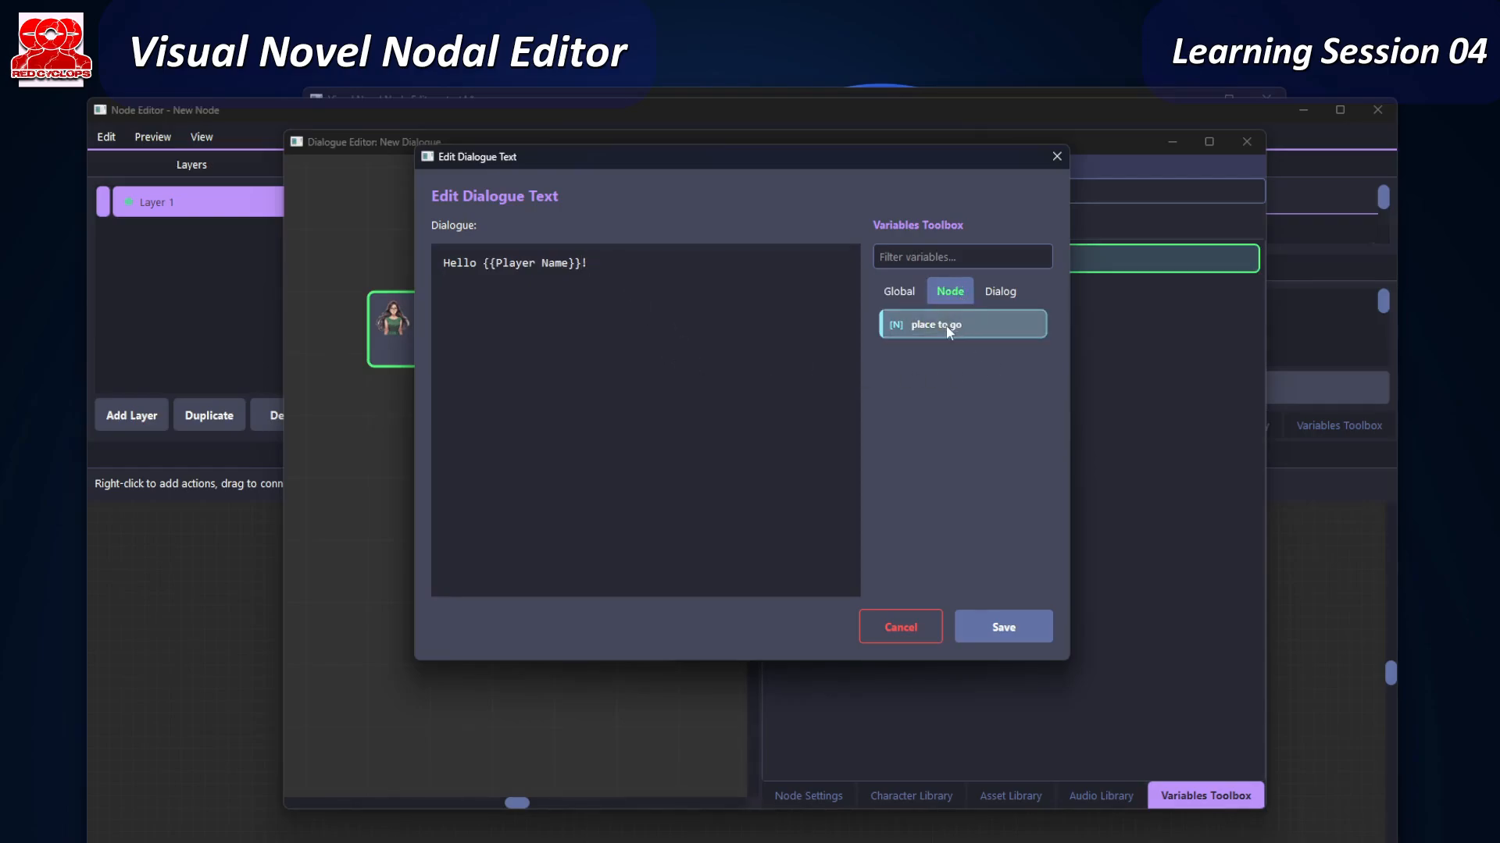
drag(949, 329, 479, 361)
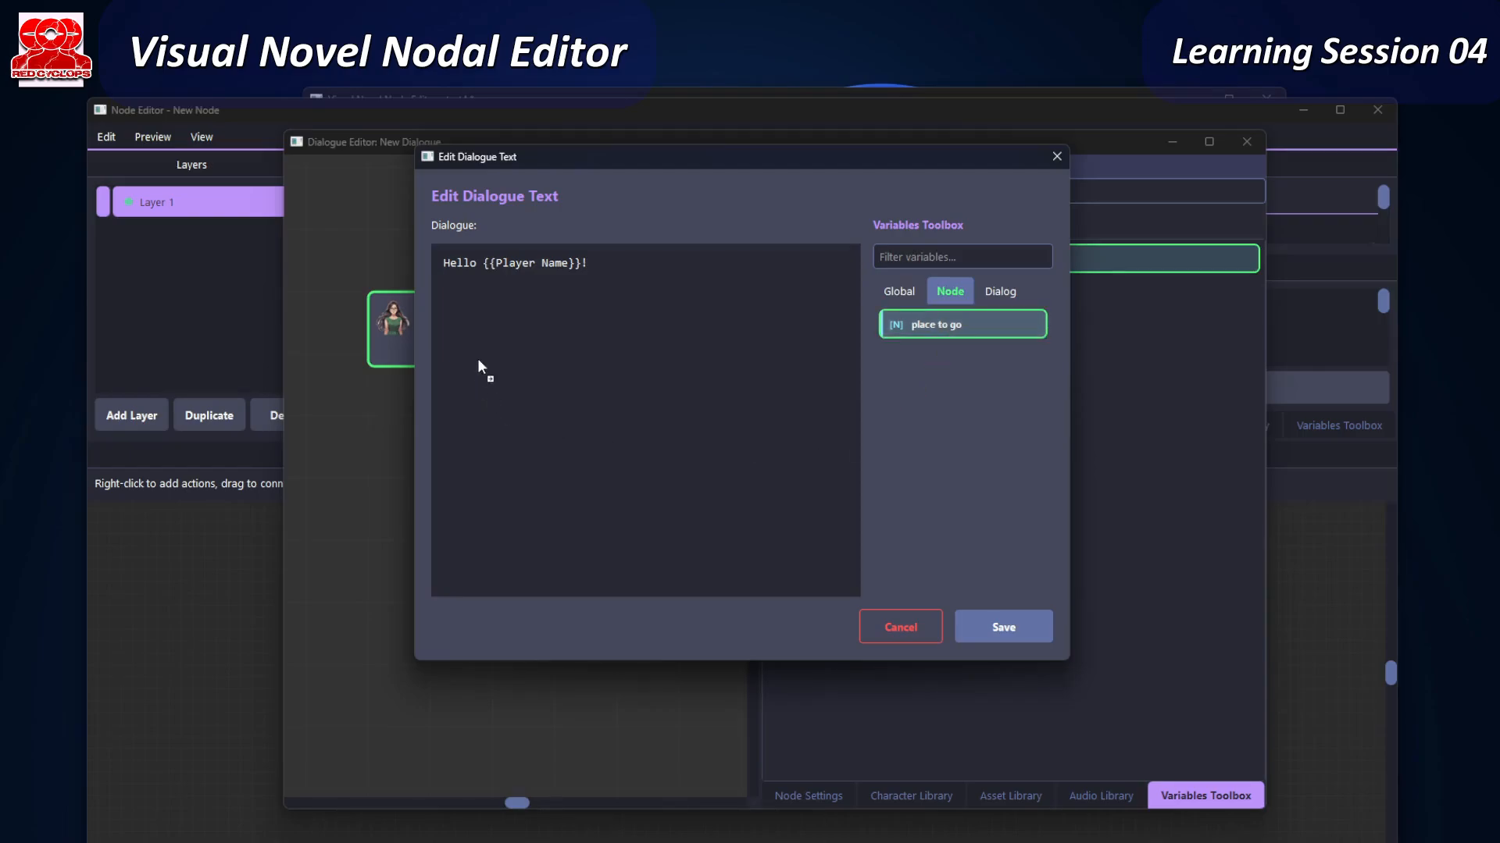
drag(525, 301, 526, 301)
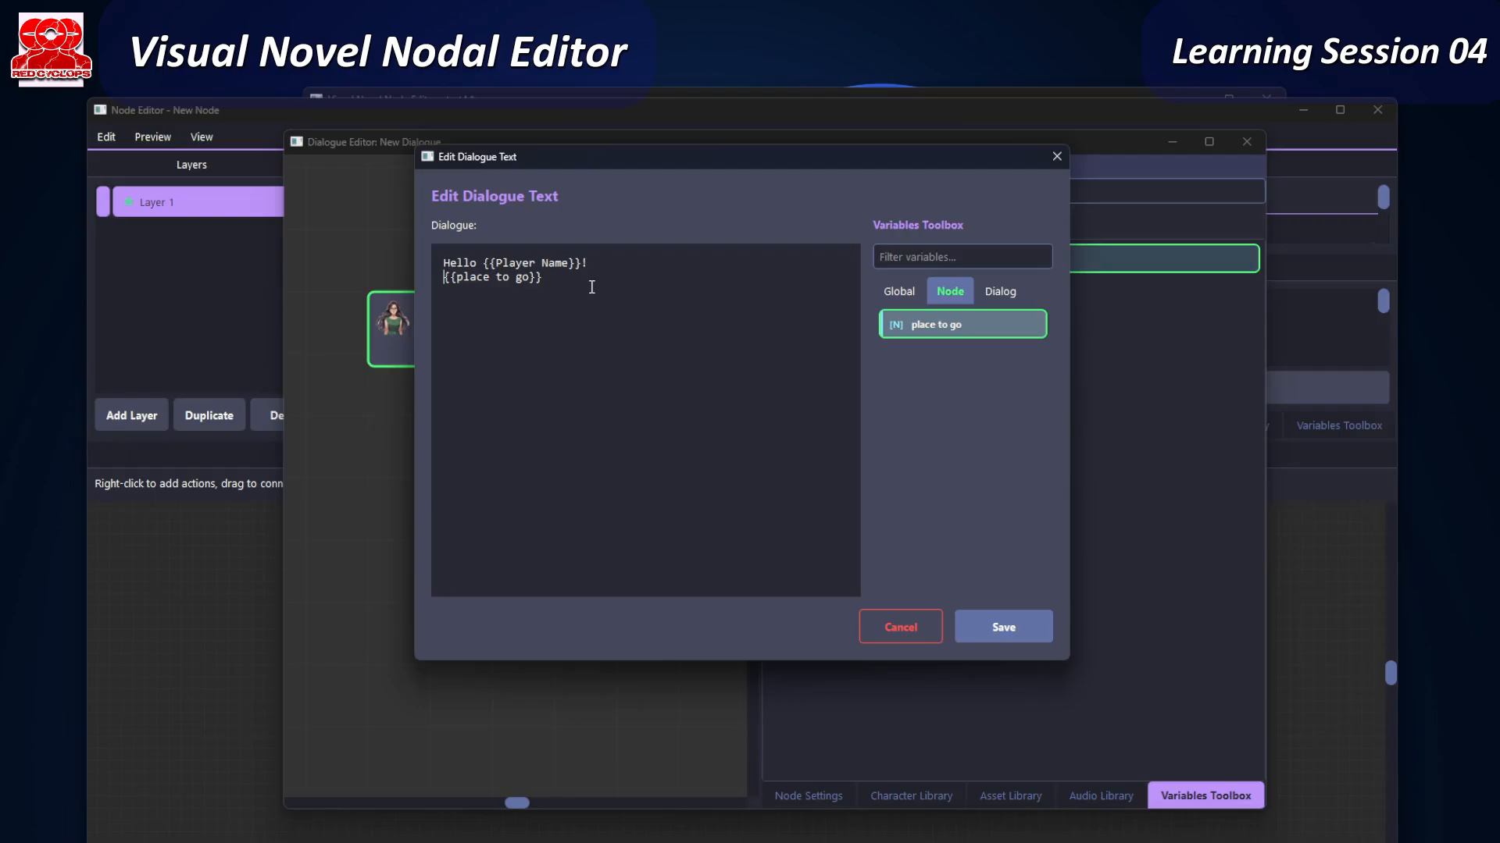
text(we are going to)
- End the second line with a period, add "yes ? {{going or not}}" using the dialog variable, and save aida's dialogue text
click(1000, 291)
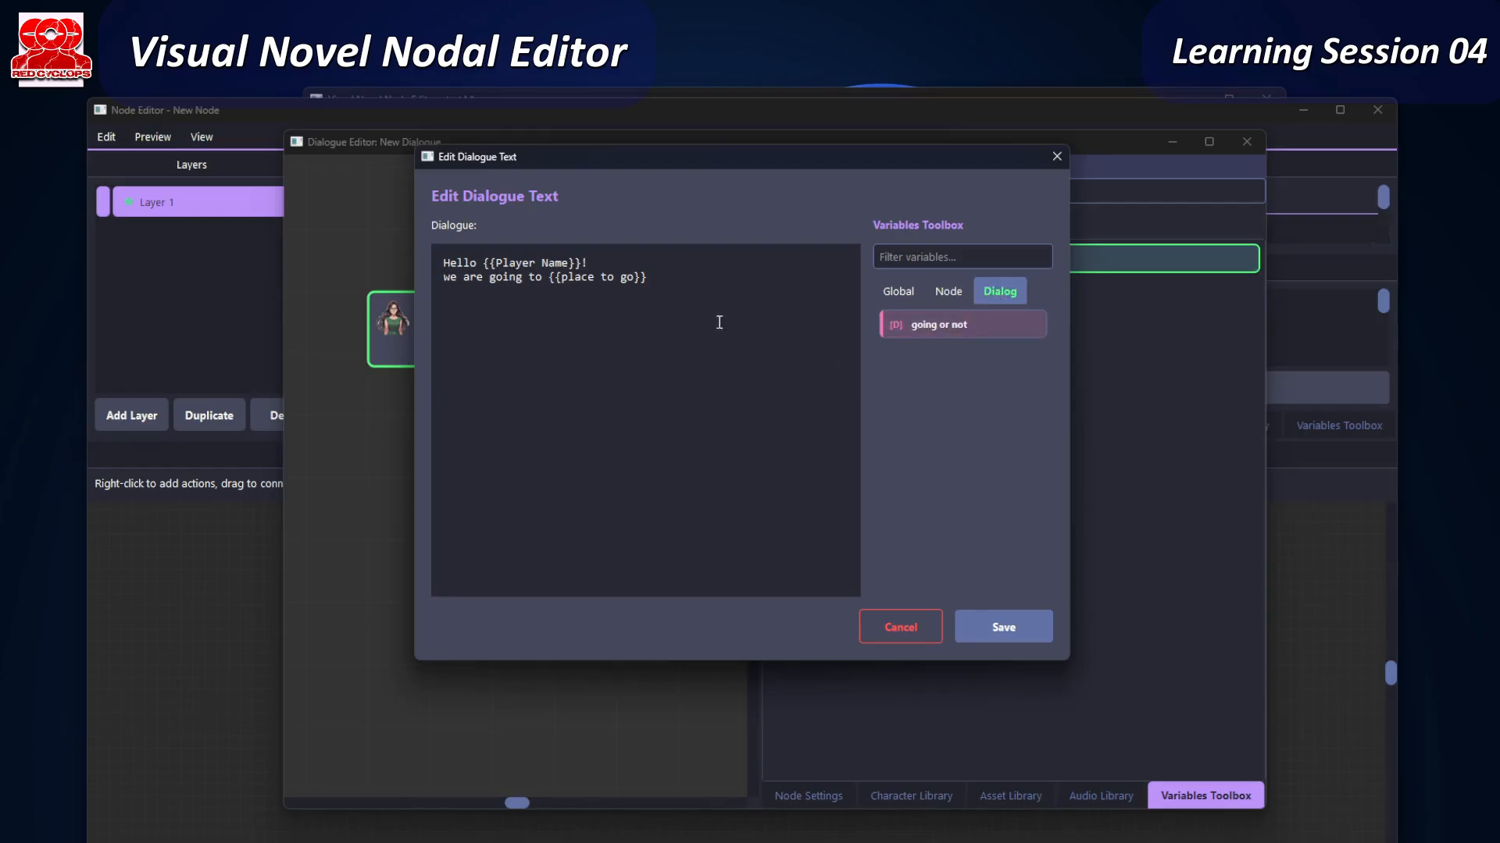
click(704, 287)
text(i)
text(yes ?)
drag(973, 324, 518, 295)
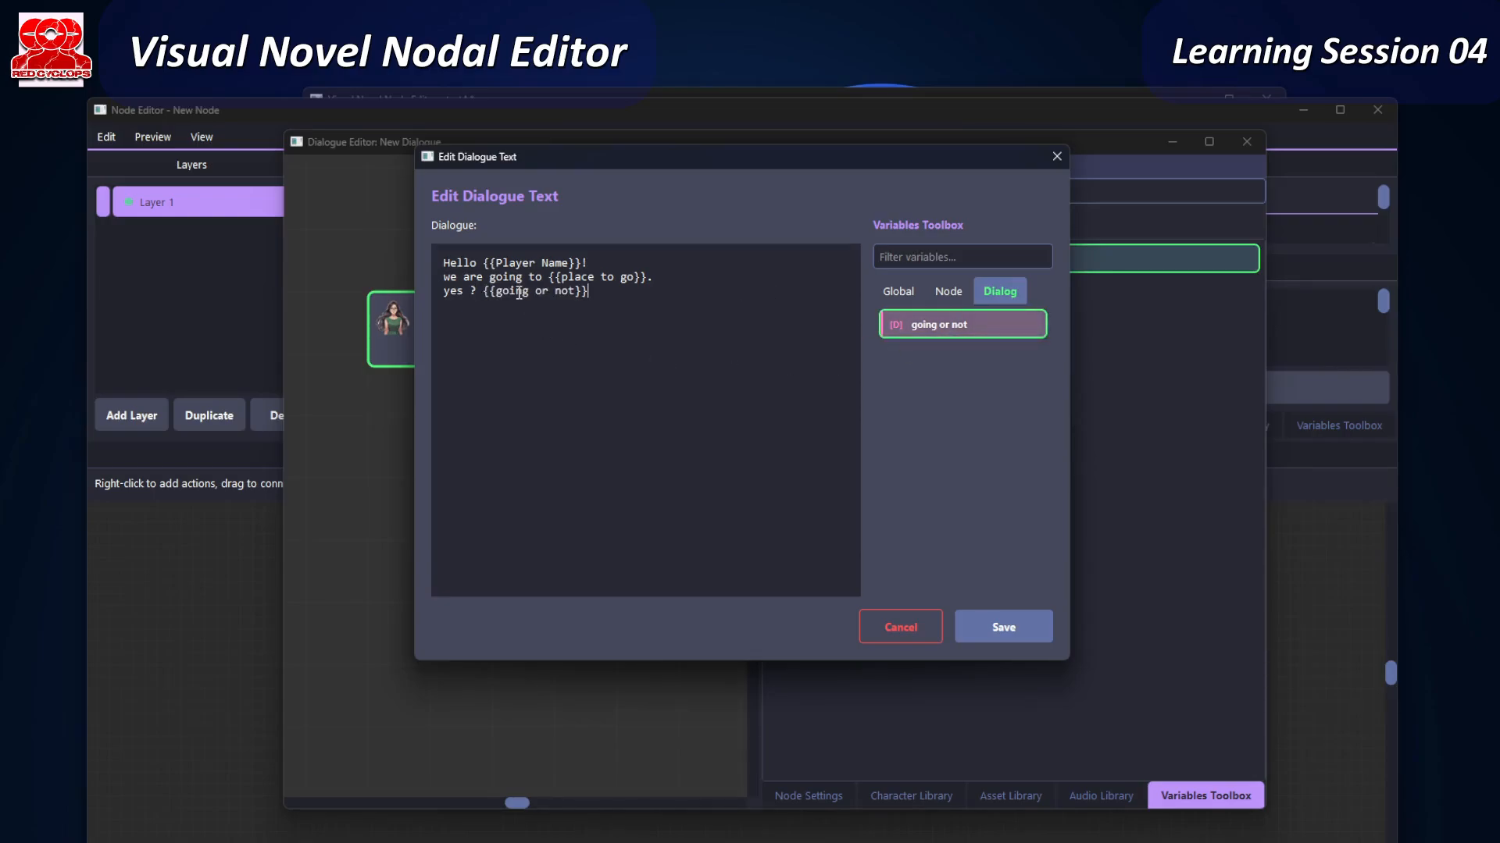
click(1007, 626)
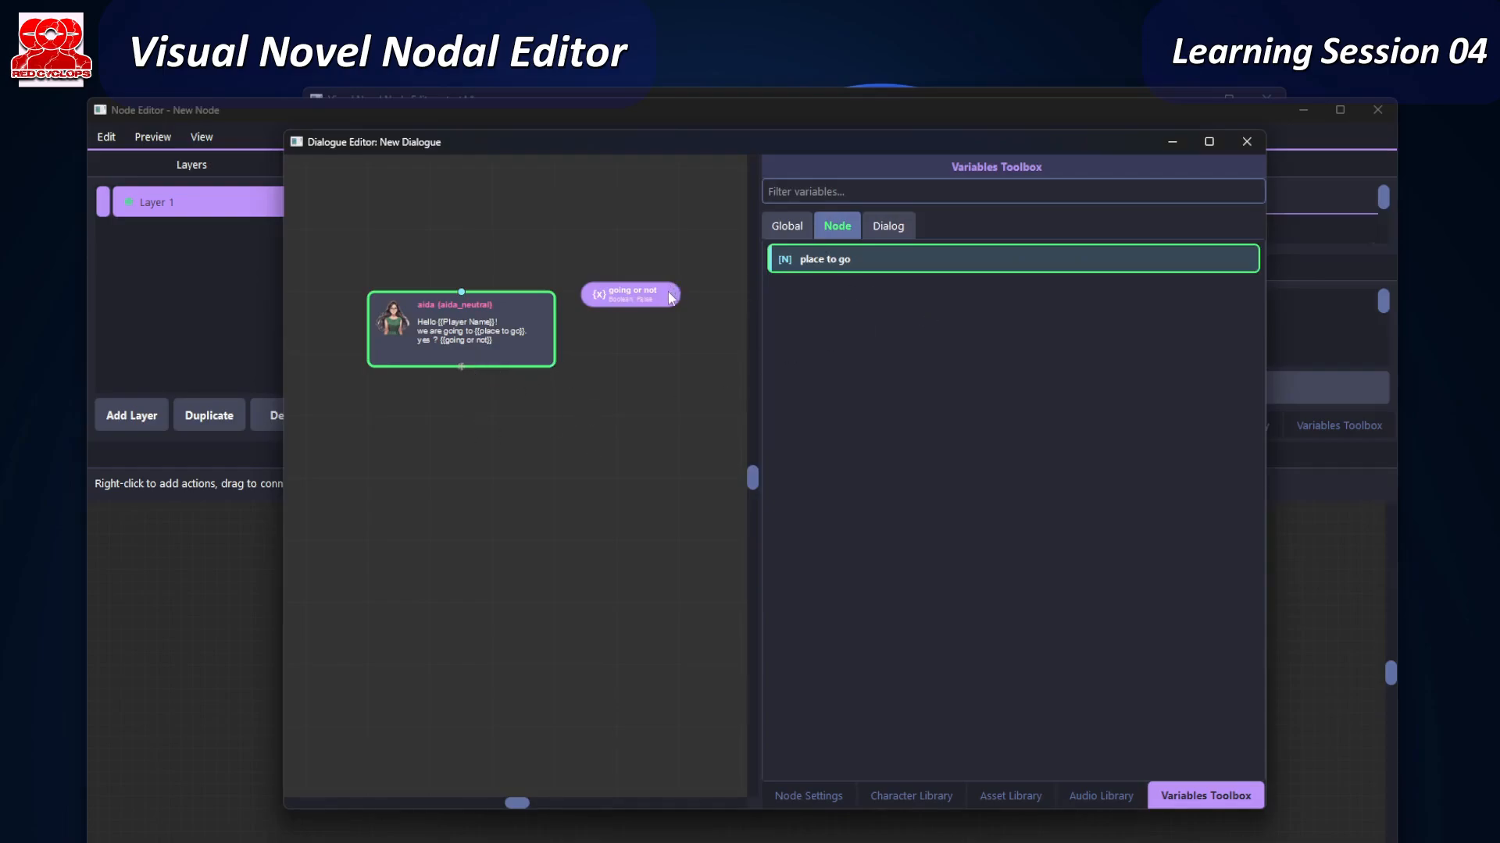
- Place a condition from the dialog variable below aida's dialogue node, linked to that node's choice output
click(887, 228)
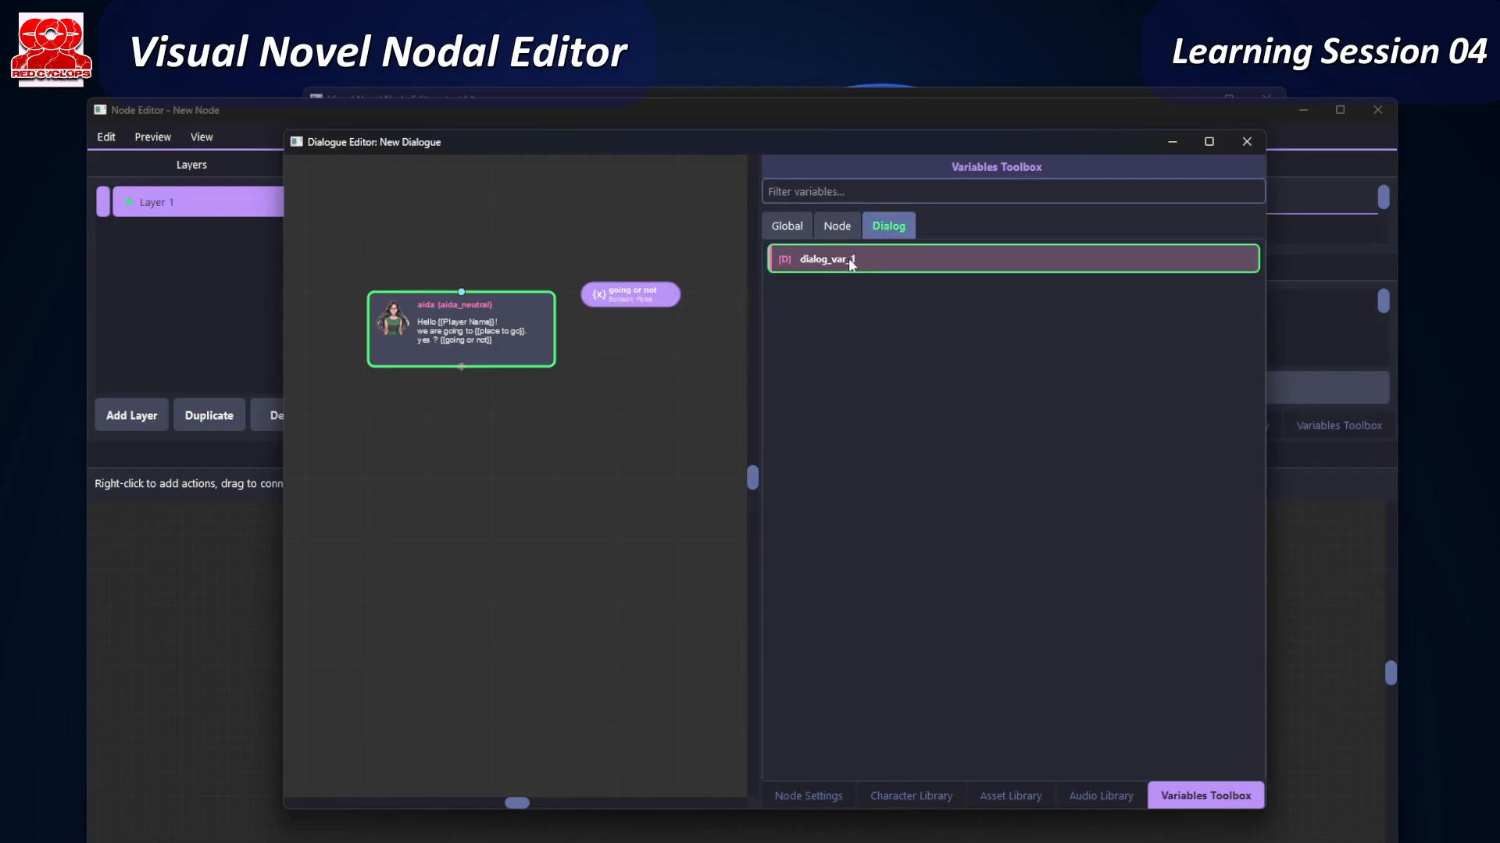
drag(848, 258, 602, 556)
scroll(475, 437, up, 4)
drag(606, 624, 538, 617)
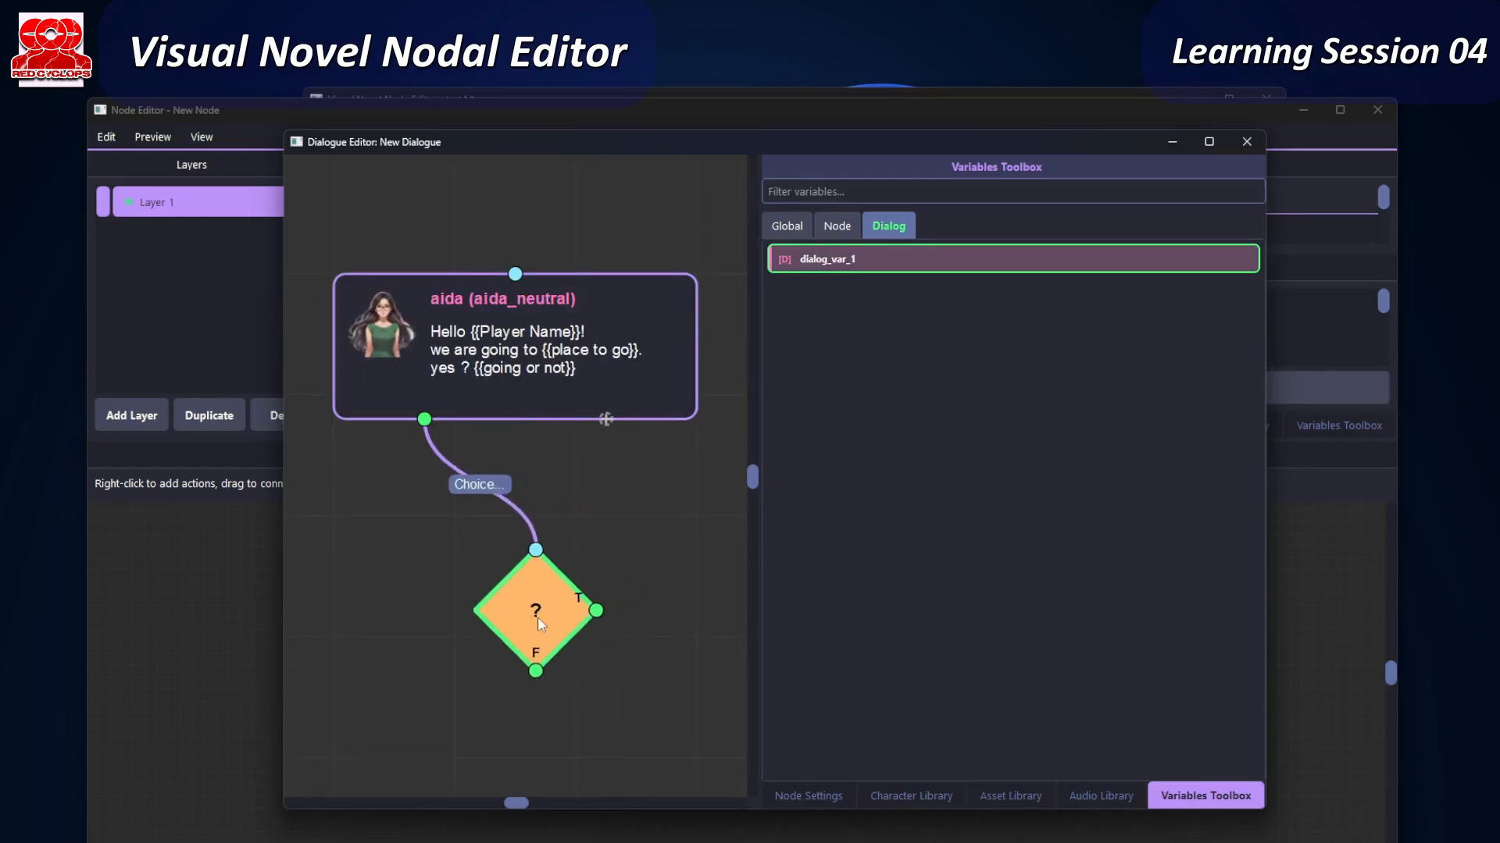
scroll(531, 597, down, 2)
- Set the condition to compare going or not (Dialog) with the == operator against an enabled compare value, and save it
double_click(523, 598)
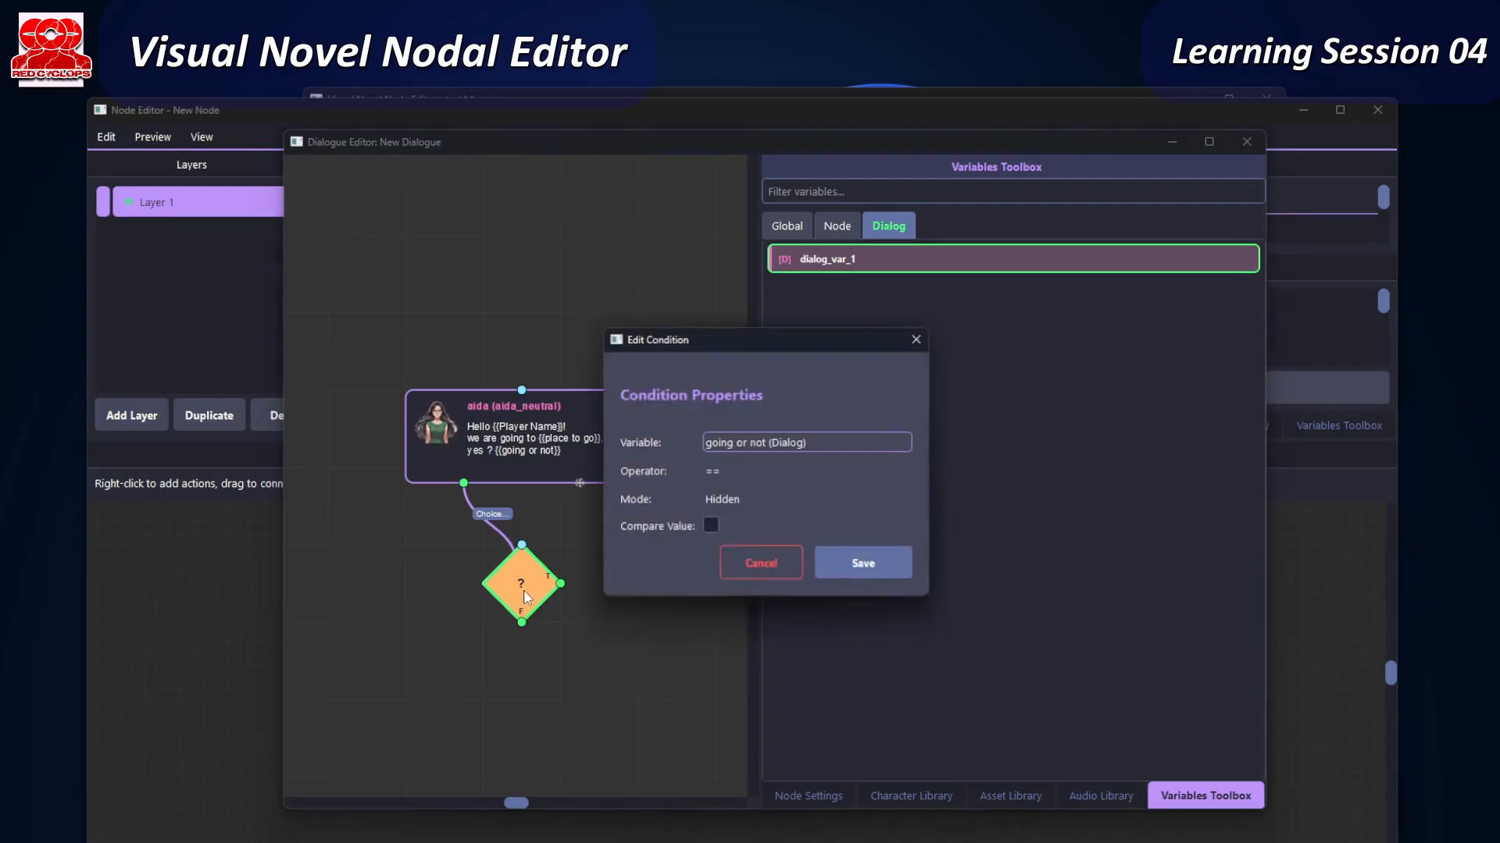
click(733, 444)
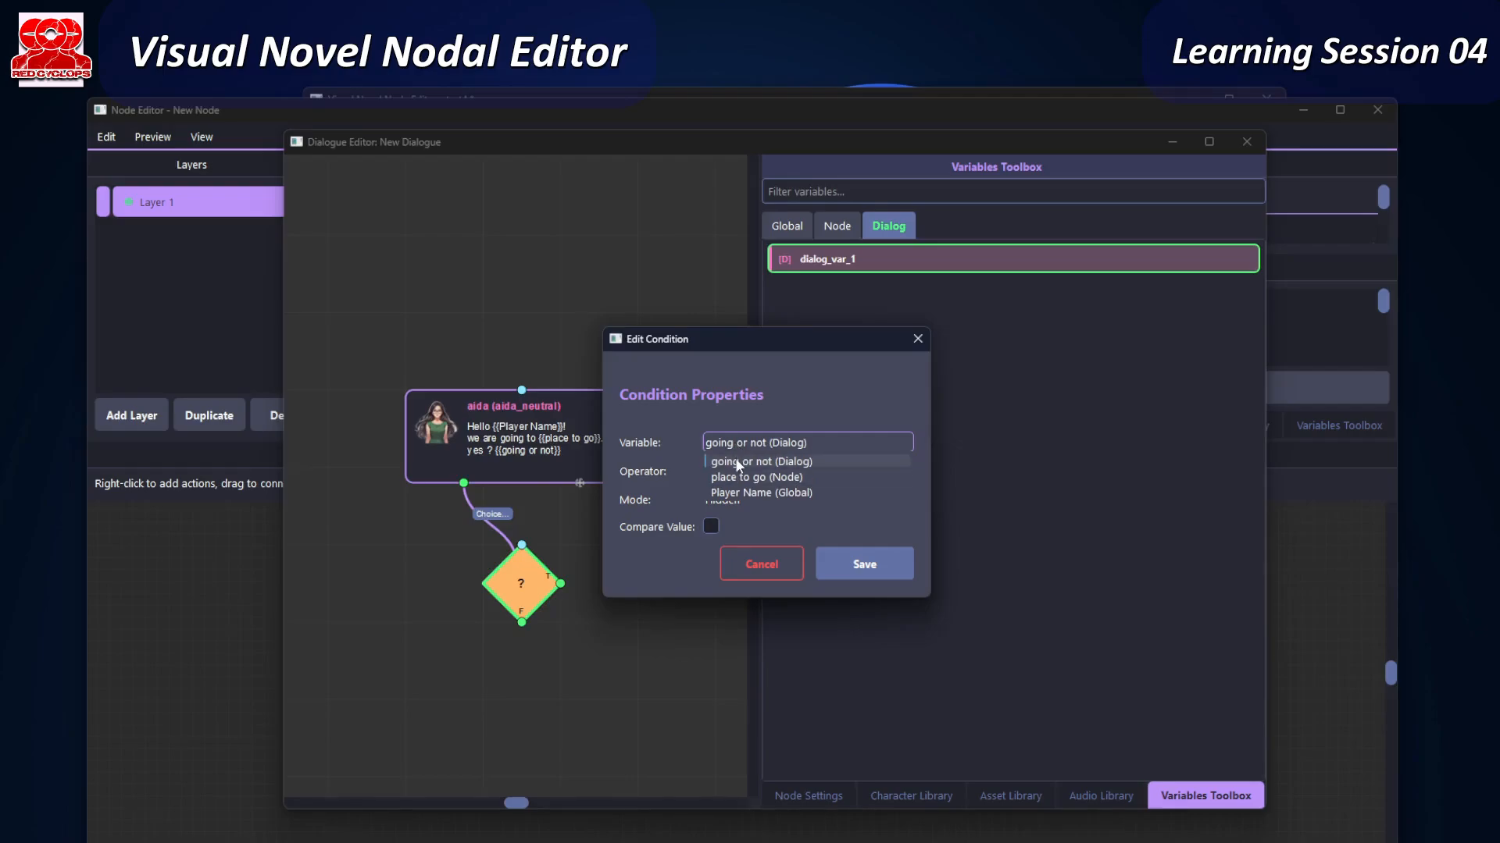
click(738, 462)
click(714, 474)
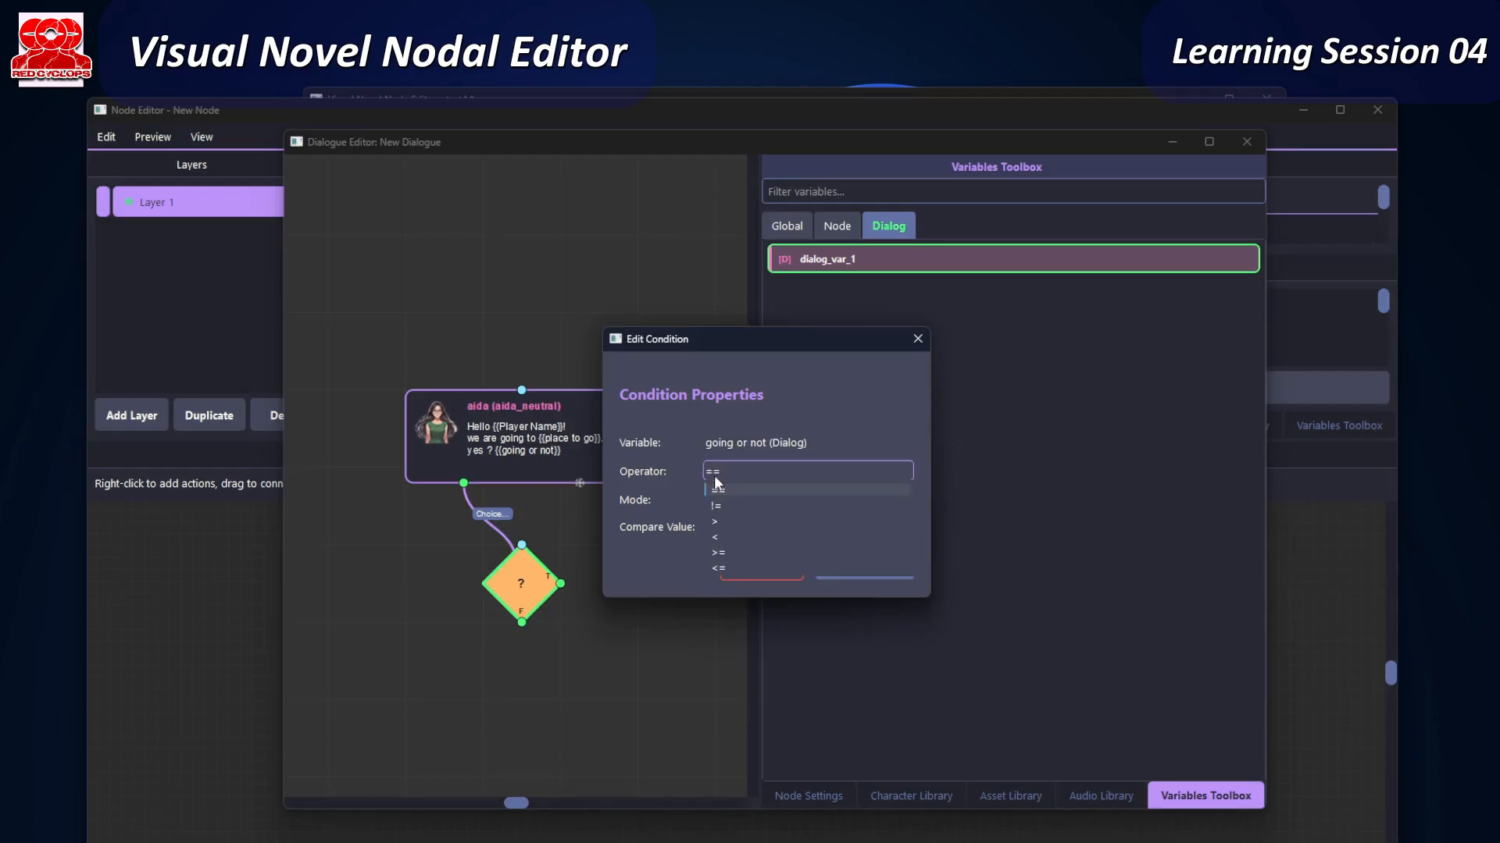
click(722, 490)
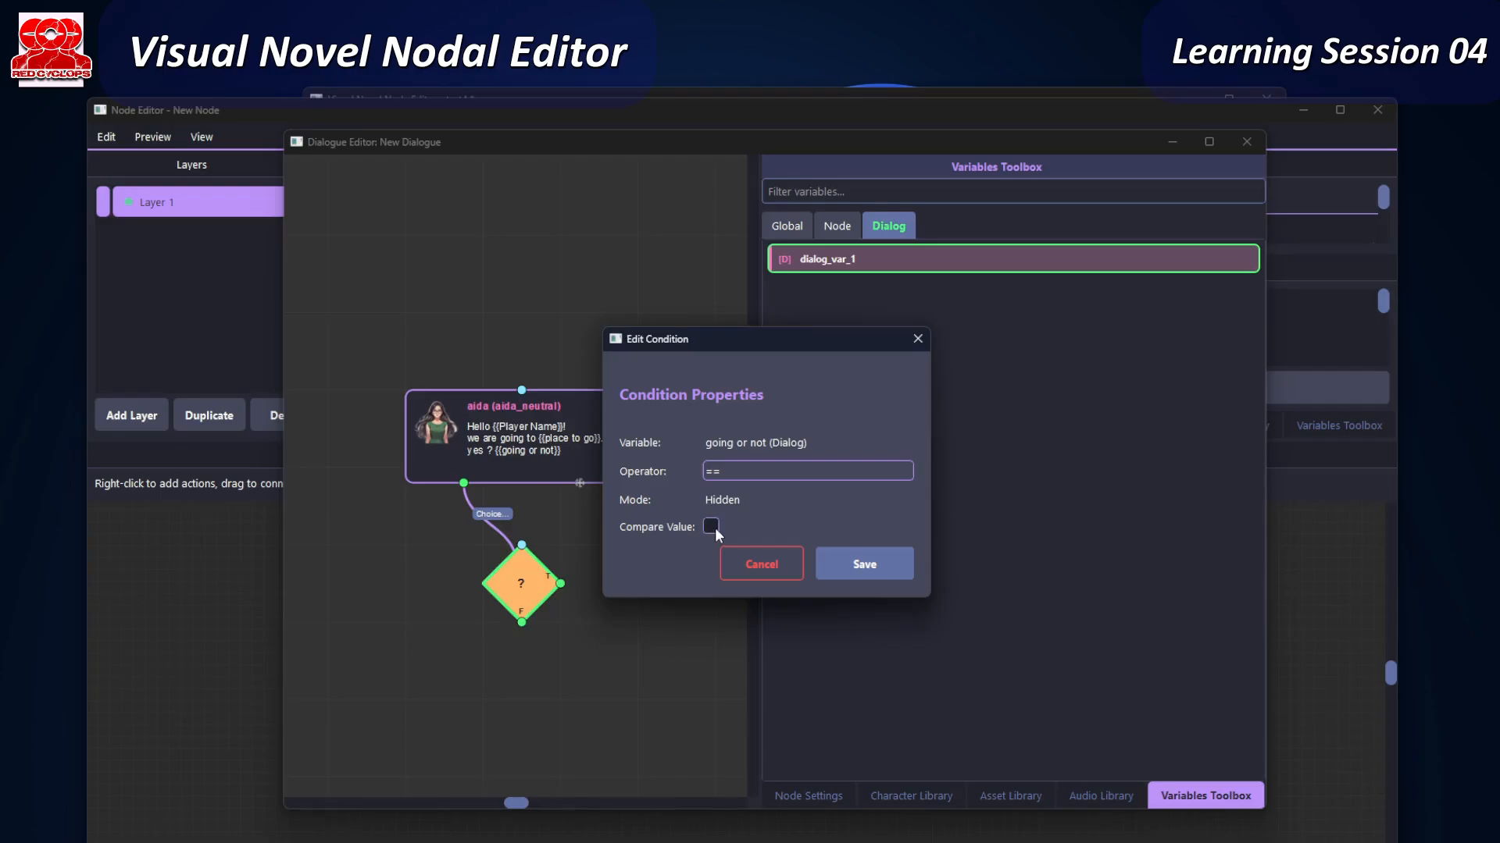
click(712, 526)
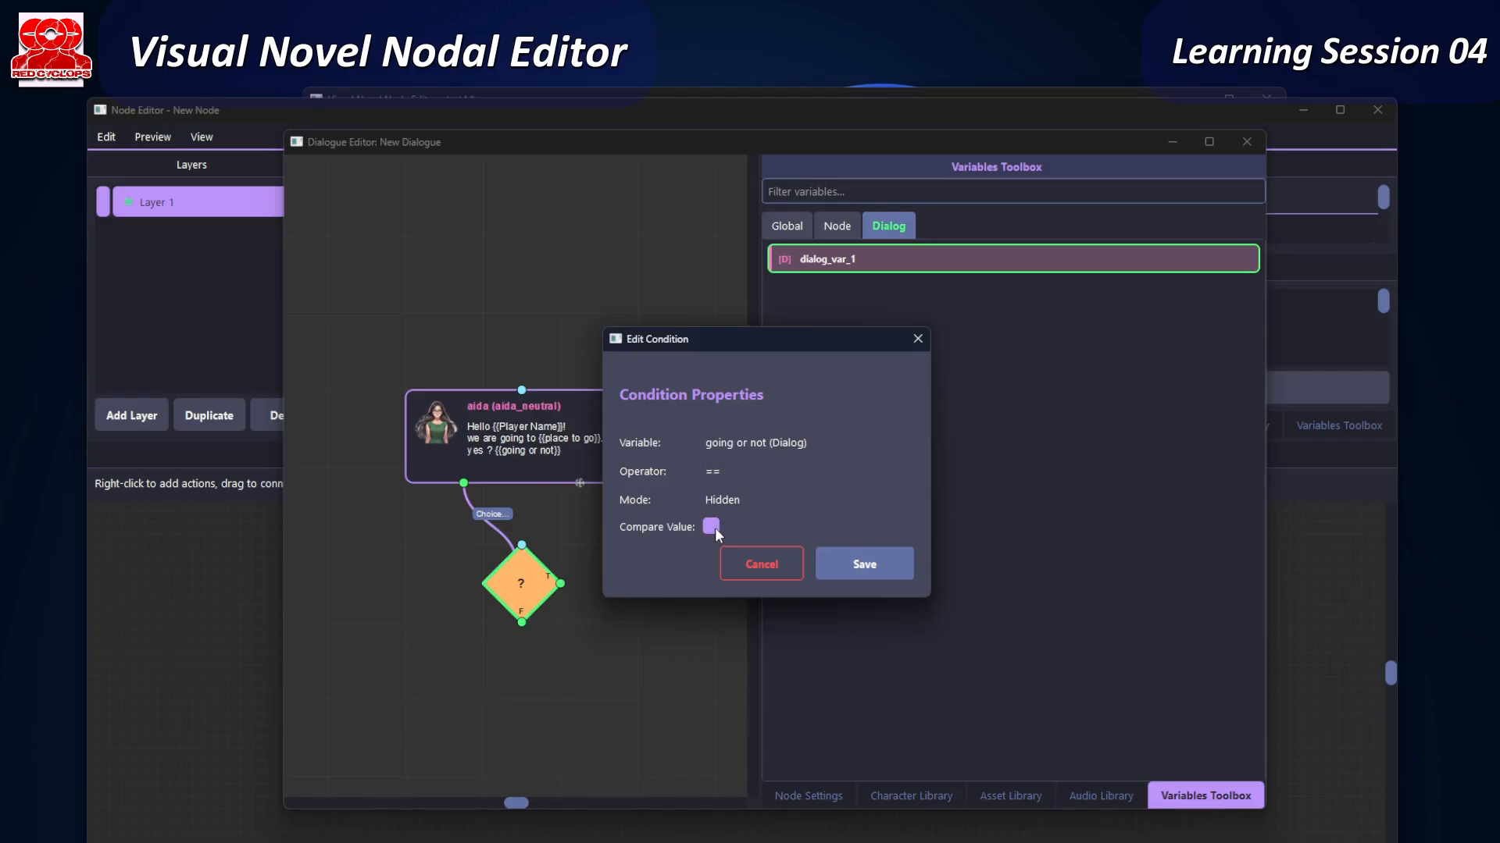
click(869, 570)
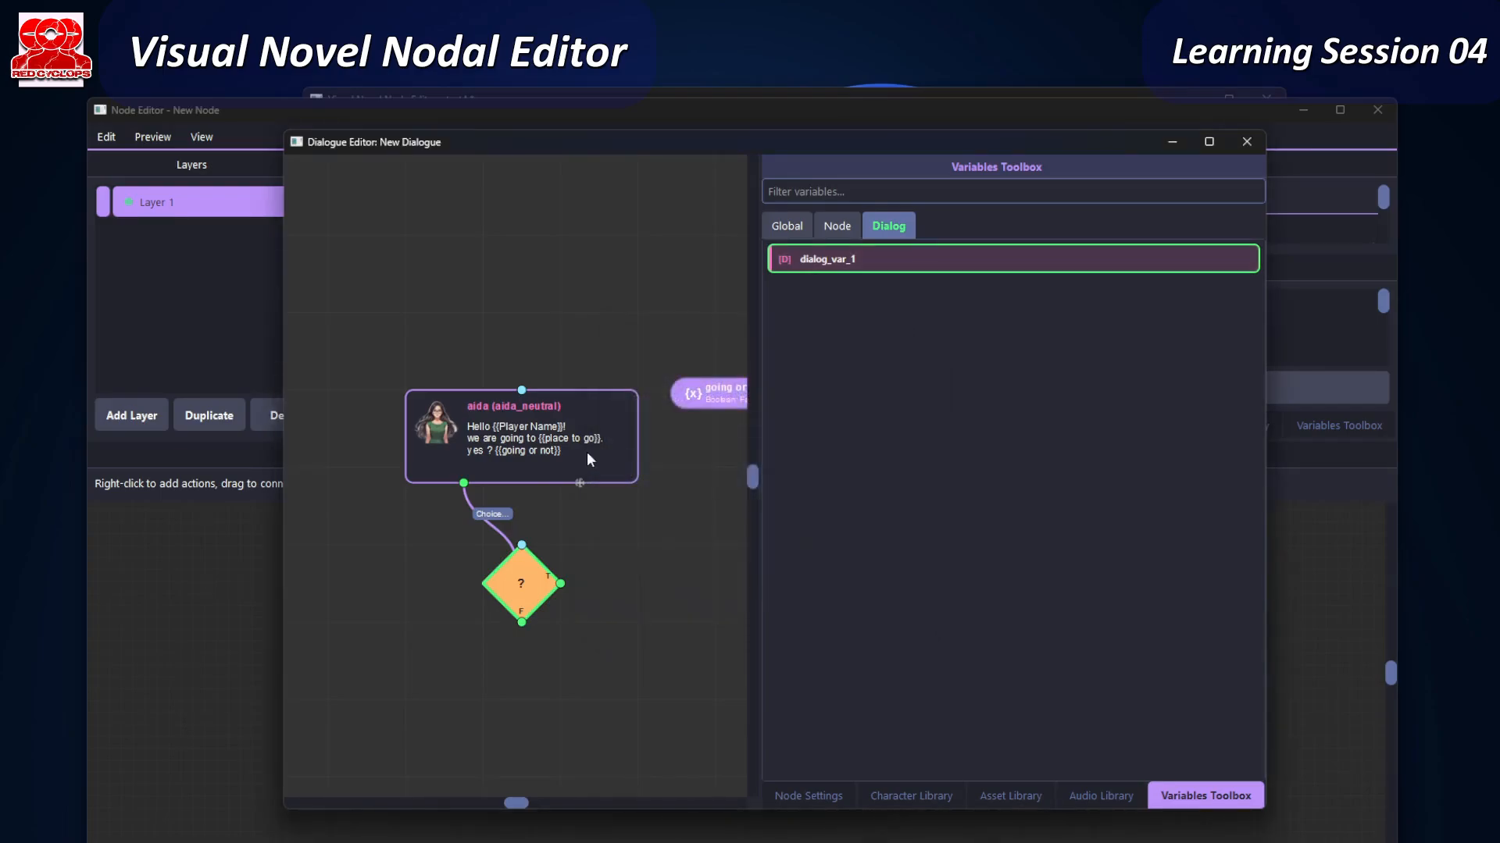
- Add a dialogue node for Jude's neutral state, connect the condition's True output to it, and position it below the condition
scroll(575, 593, down, 2)
middle_drag(653, 616, 532, 591)
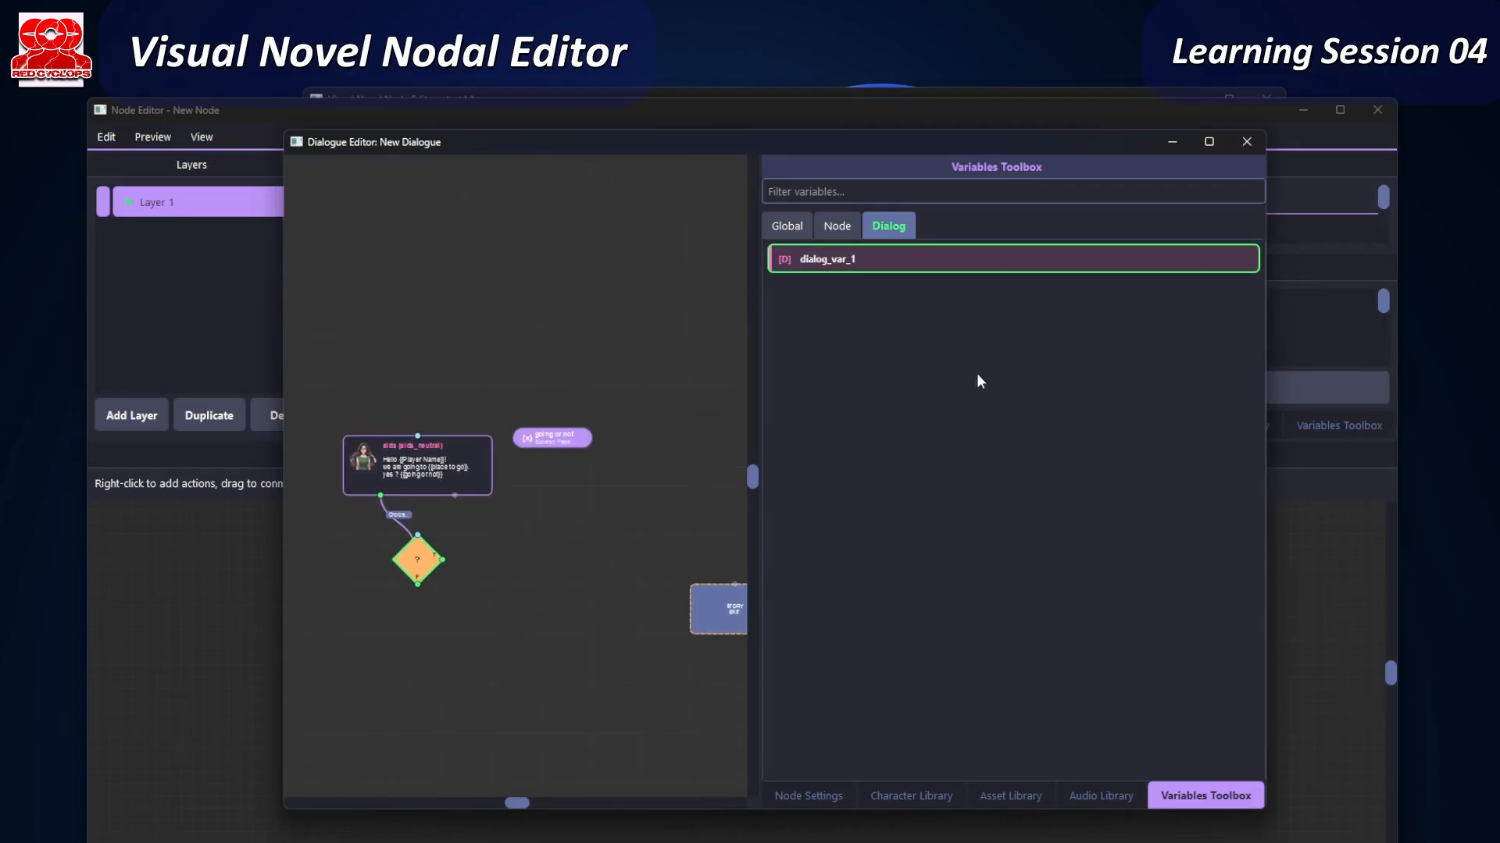
click(913, 794)
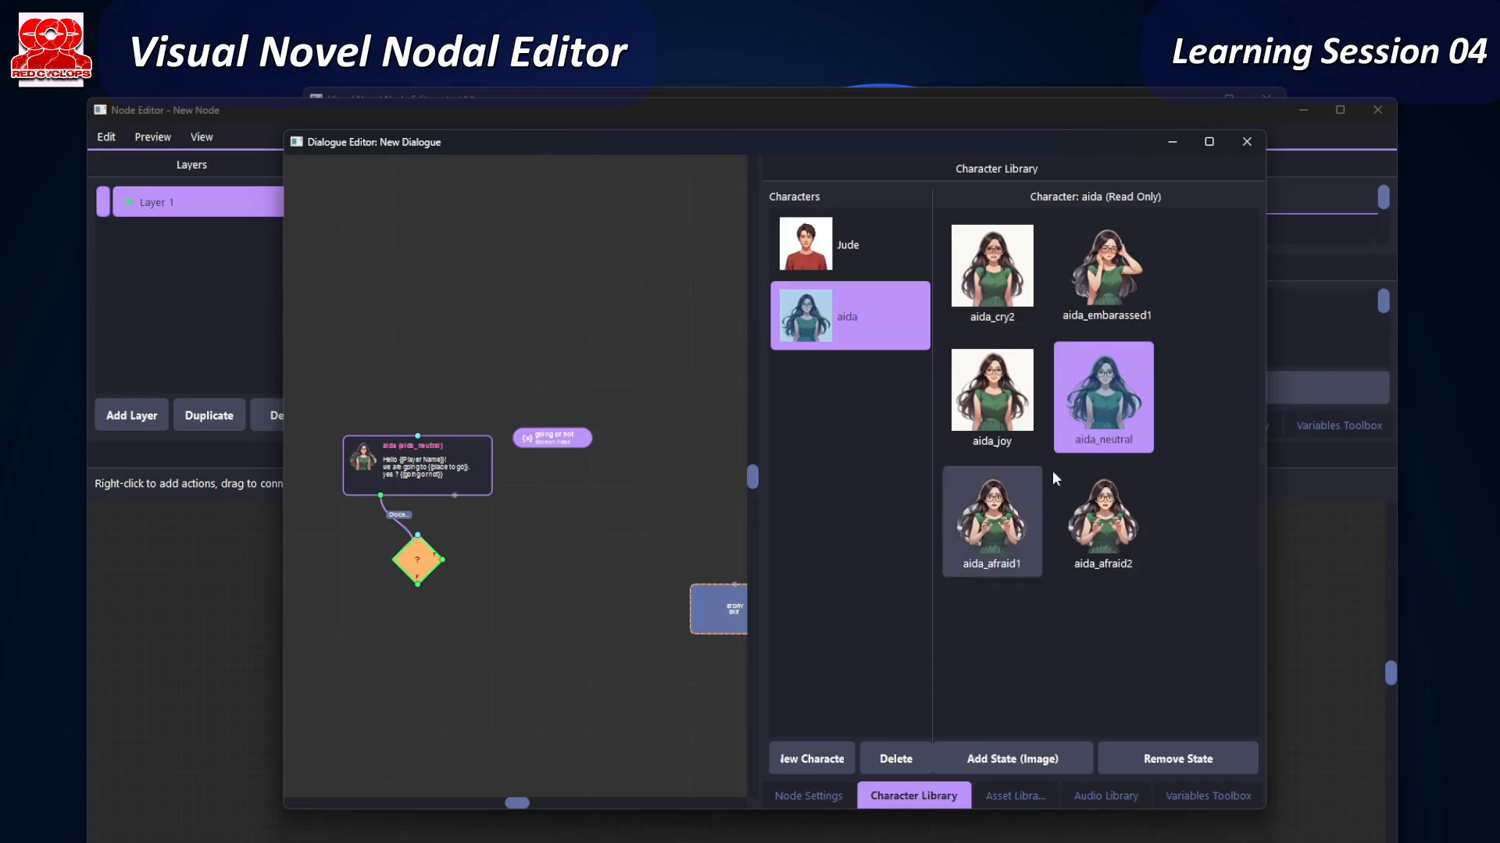
click(859, 250)
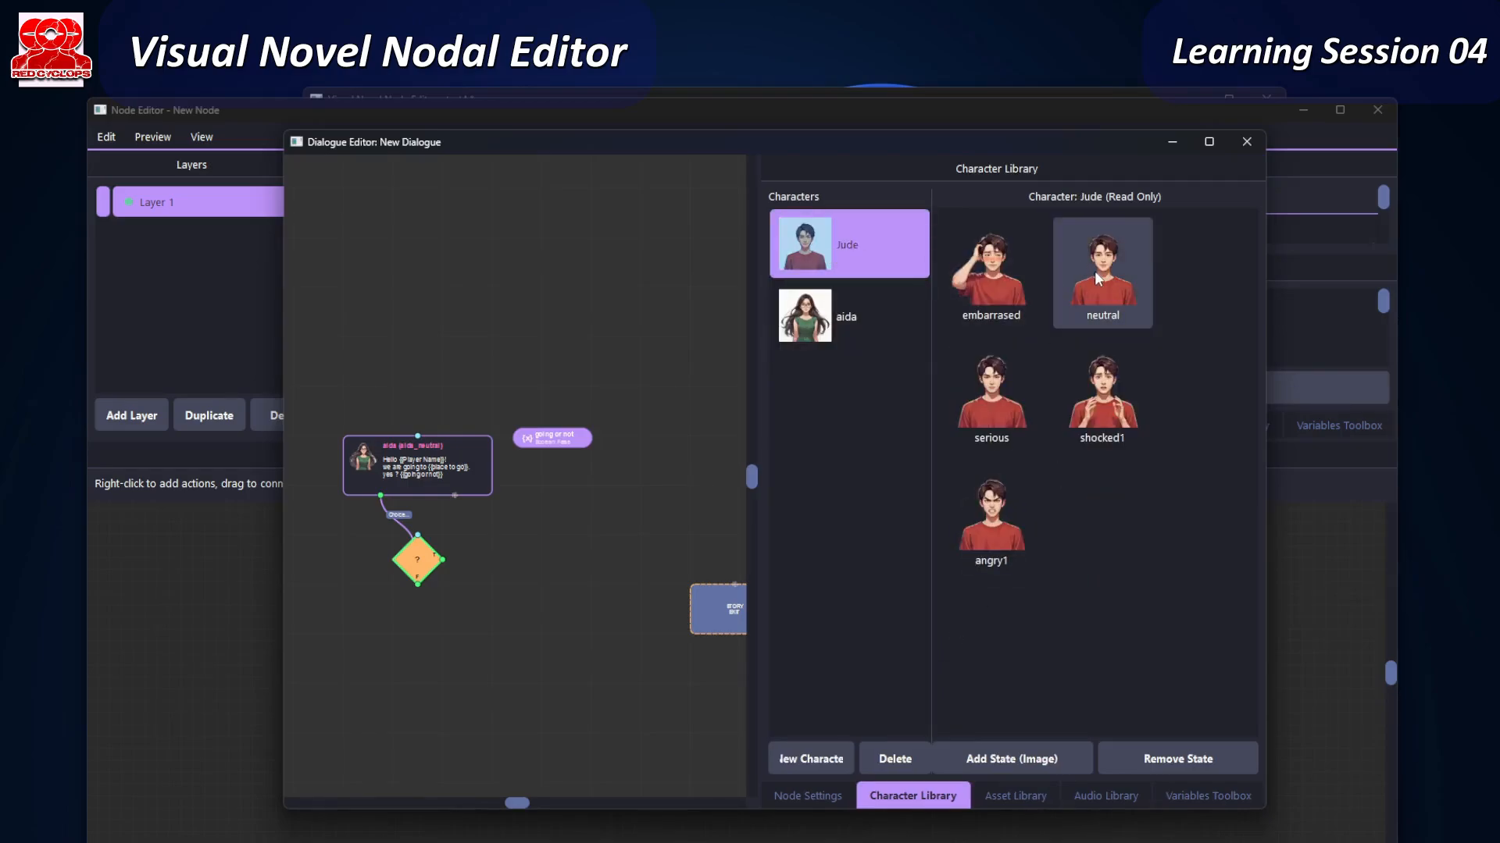
drag(1094, 270, 541, 523)
drag(431, 518, 576, 480)
drag(594, 546, 572, 602)
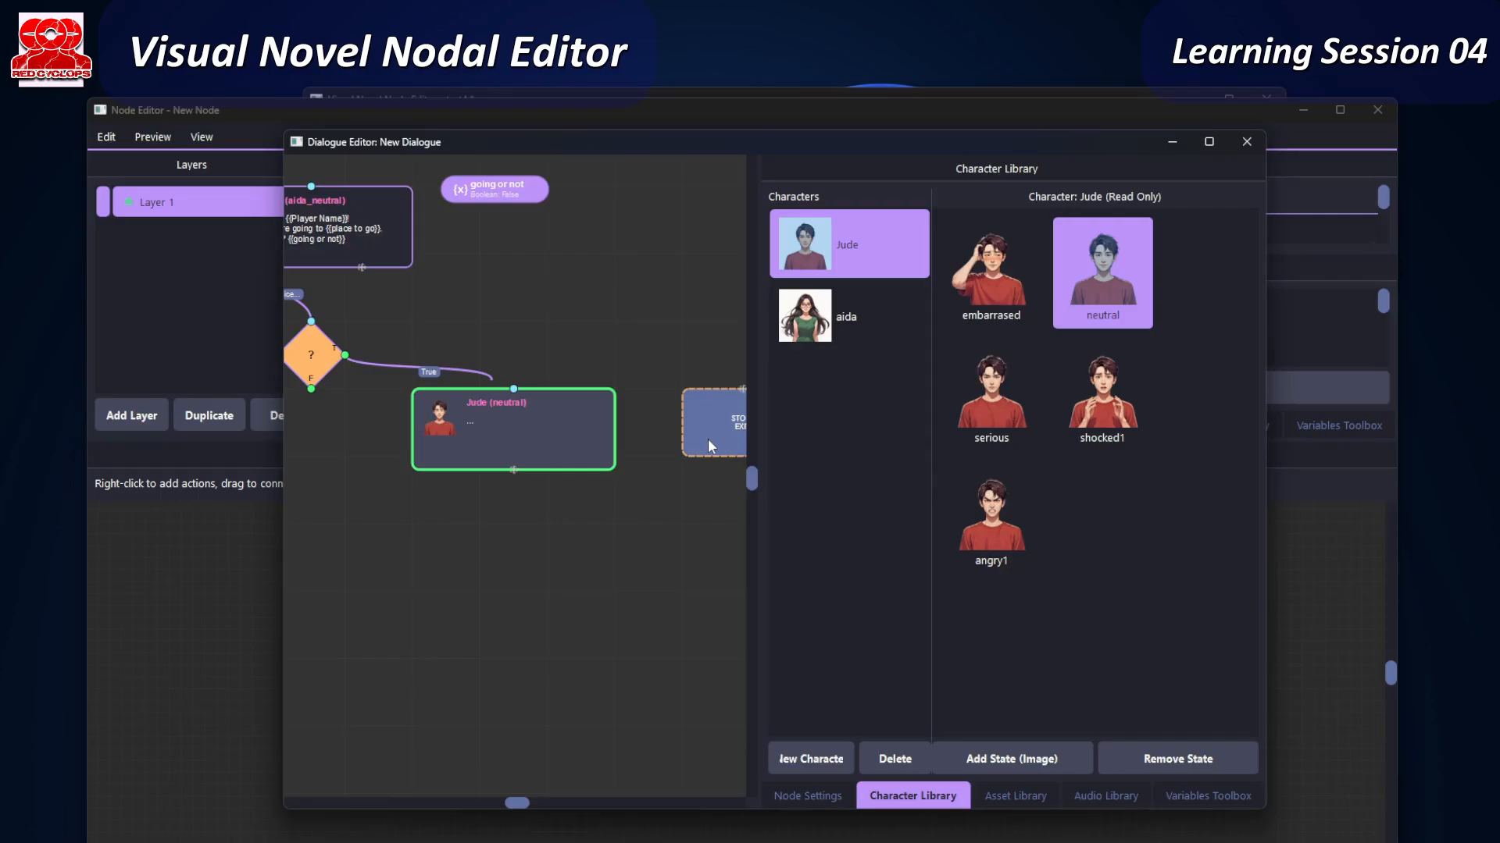
scroll(706, 440, down, 4)
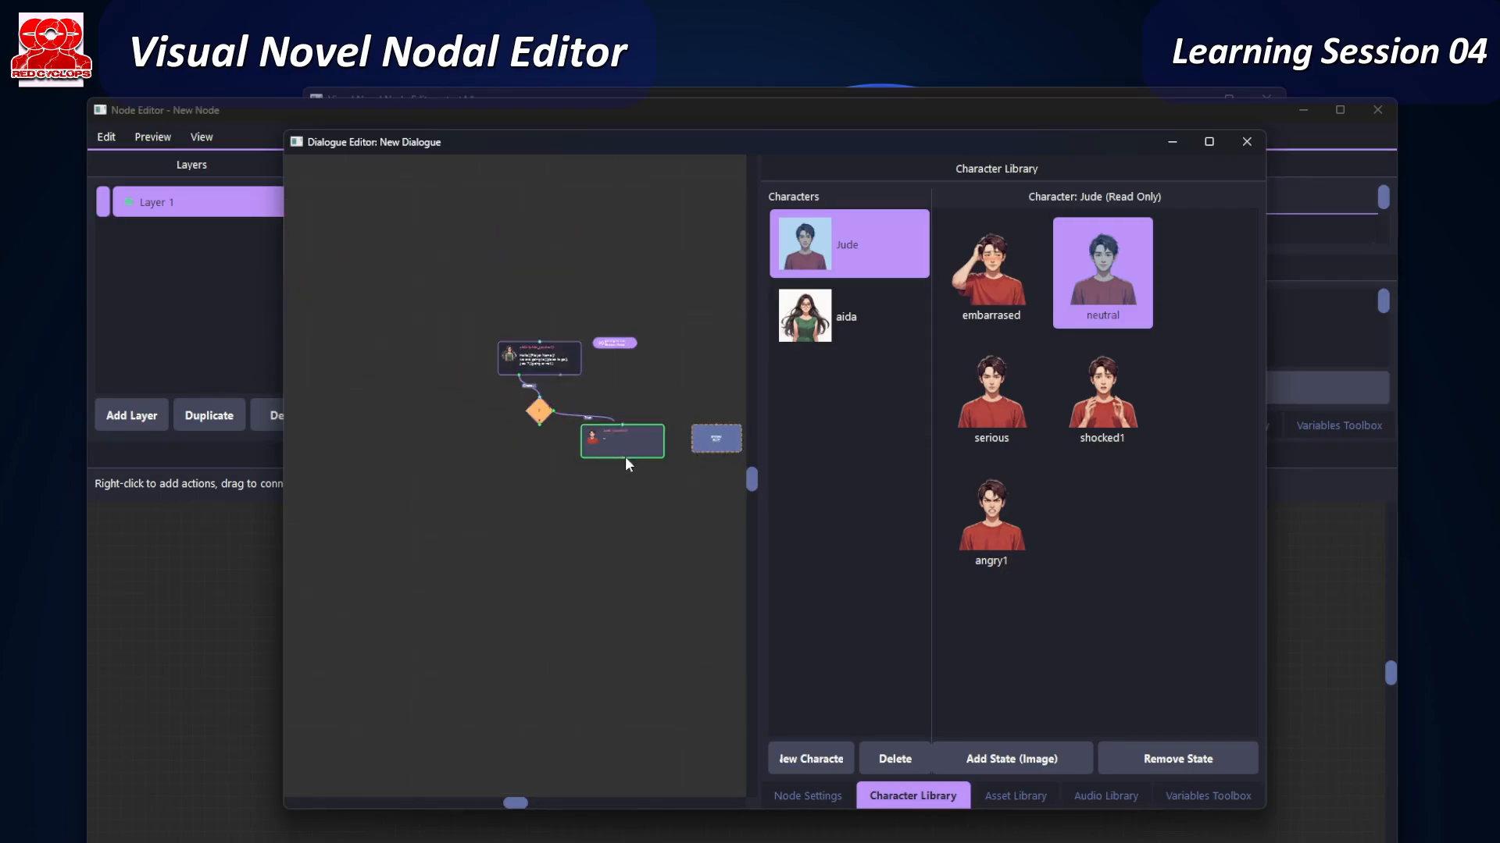
drag(626, 458, 646, 495)
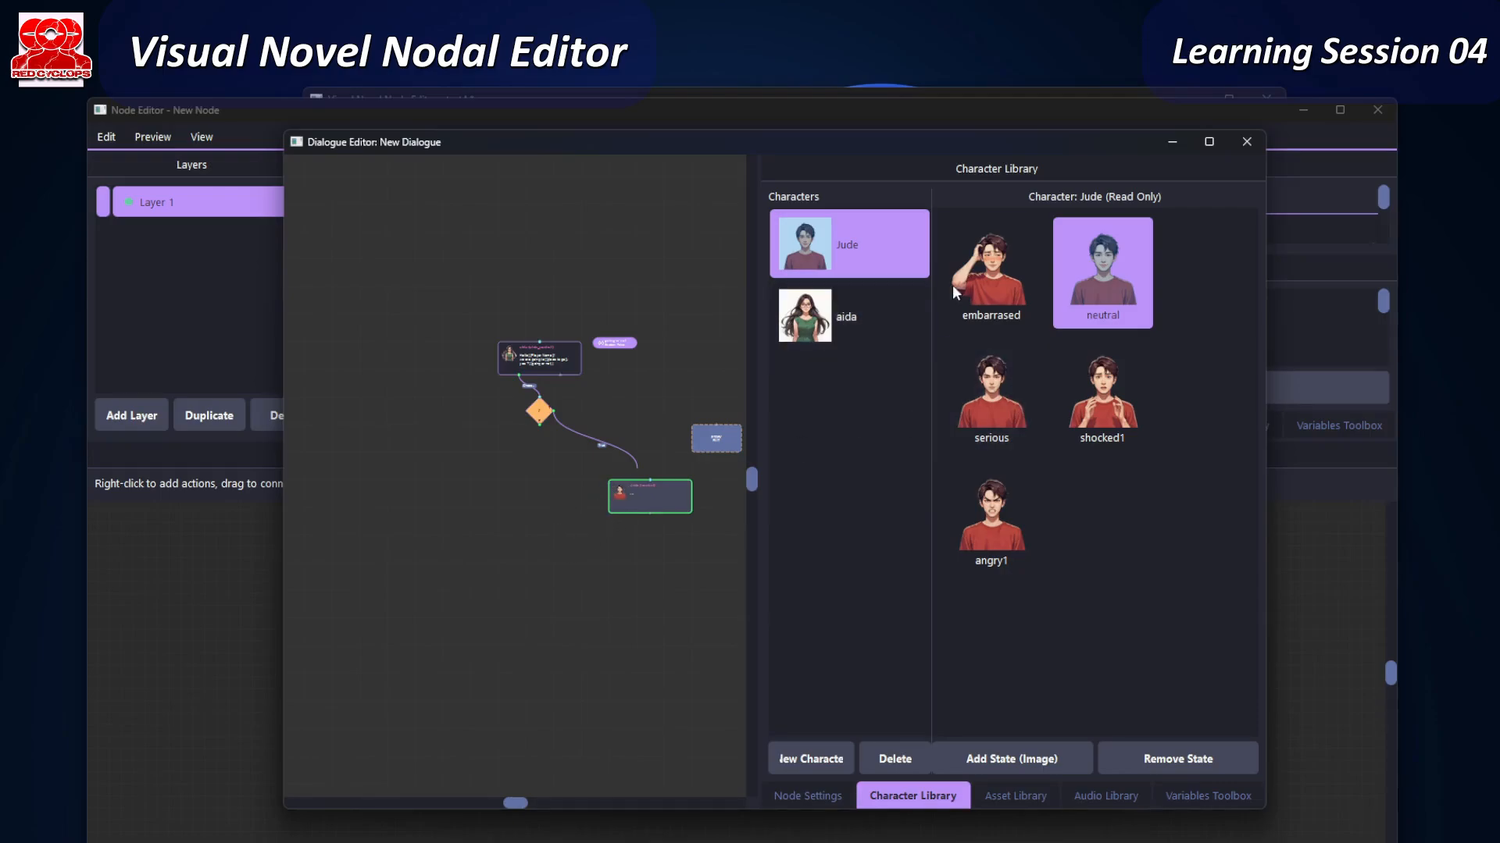
- Add a dialogue node for Jude's embarrased state, connect the condition's False output to it, and recheck the condition's properties
drag(985, 275, 489, 530)
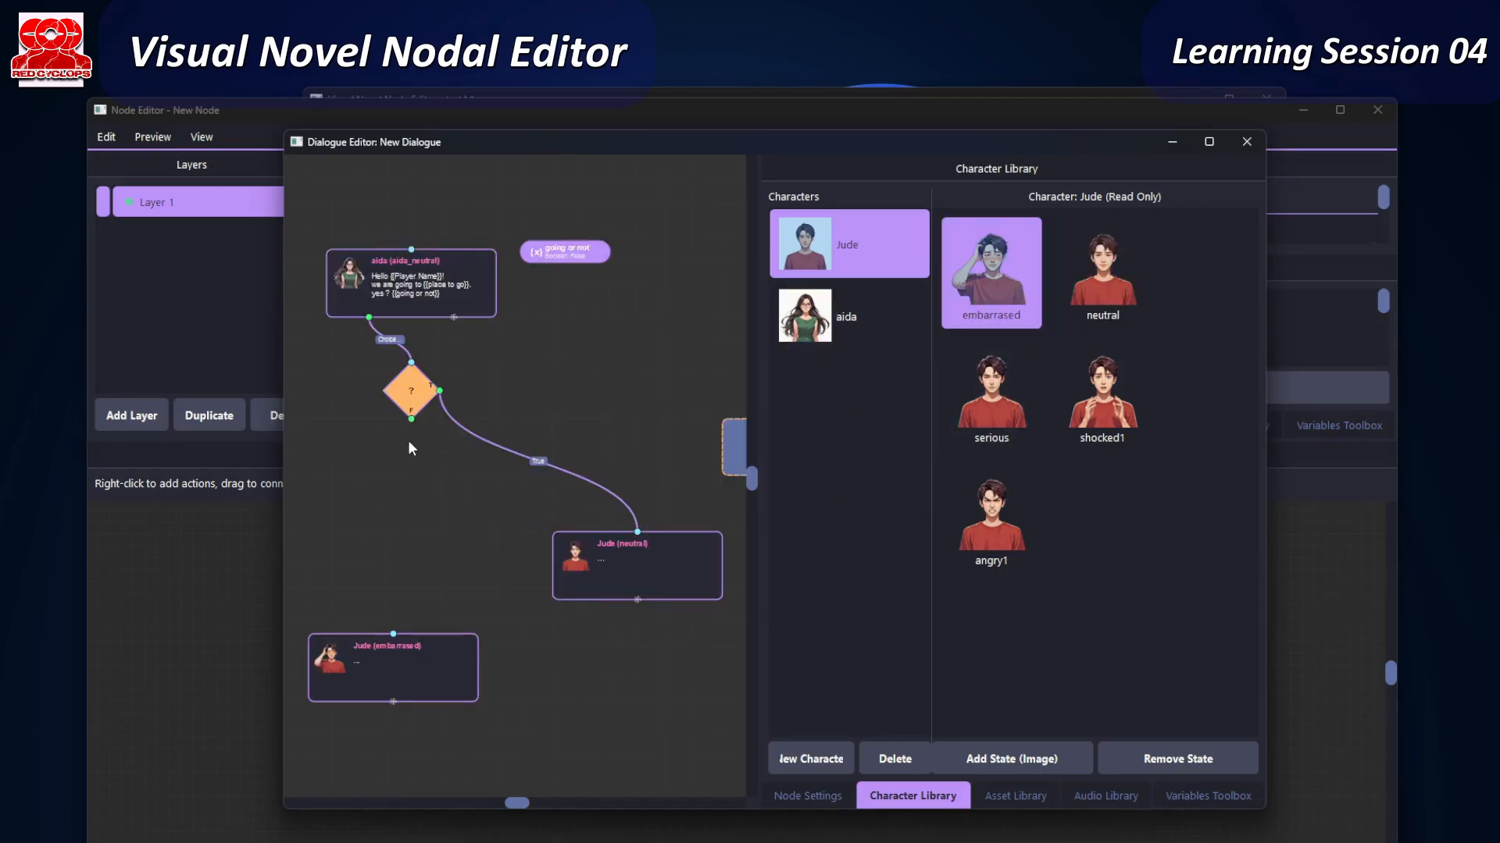
drag(397, 598, 394, 634)
drag(413, 427, 395, 639)
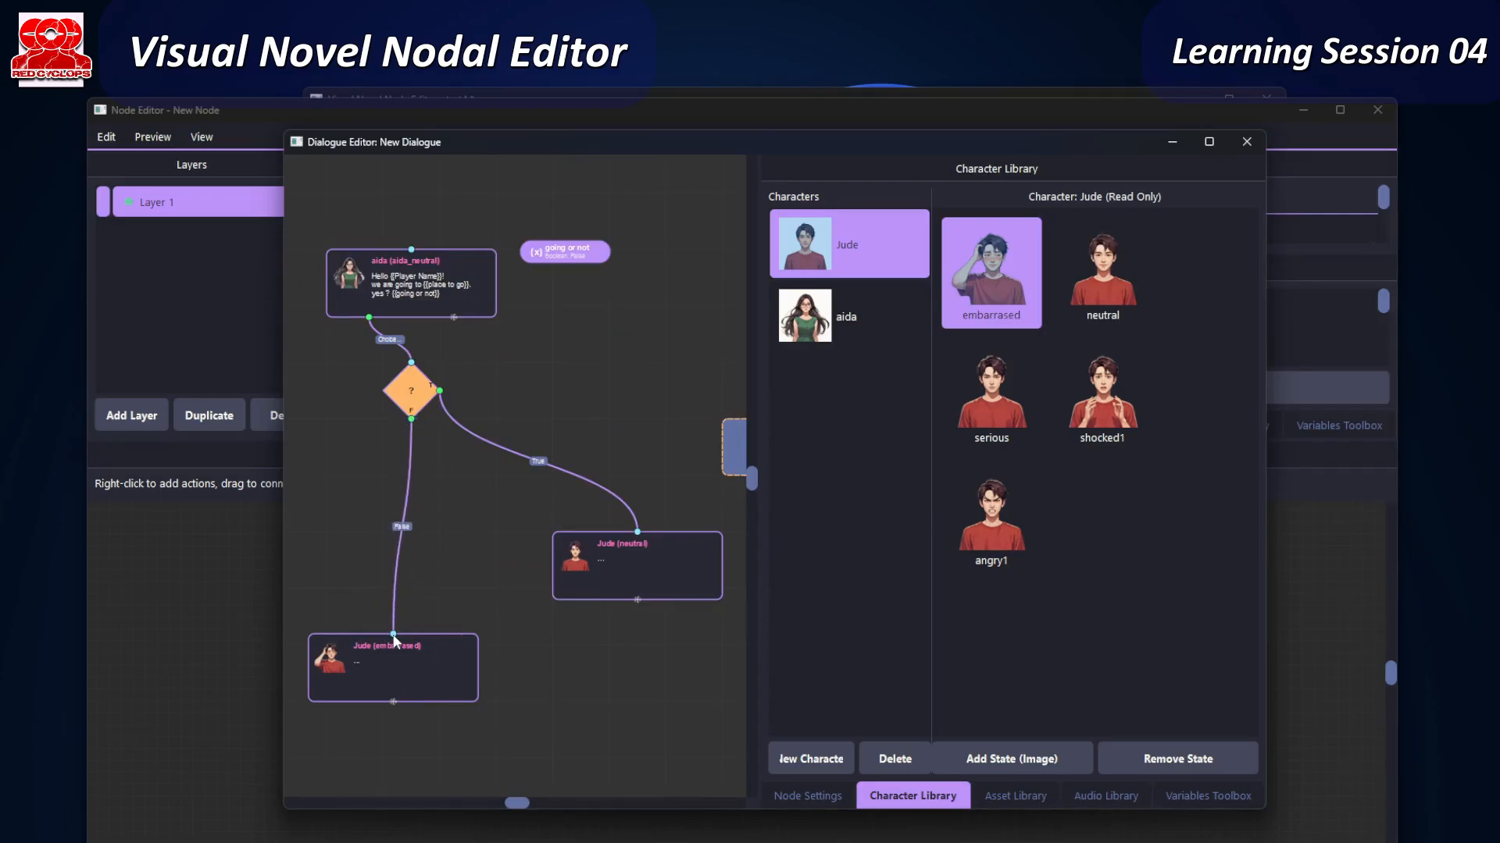
double_click(426, 409)
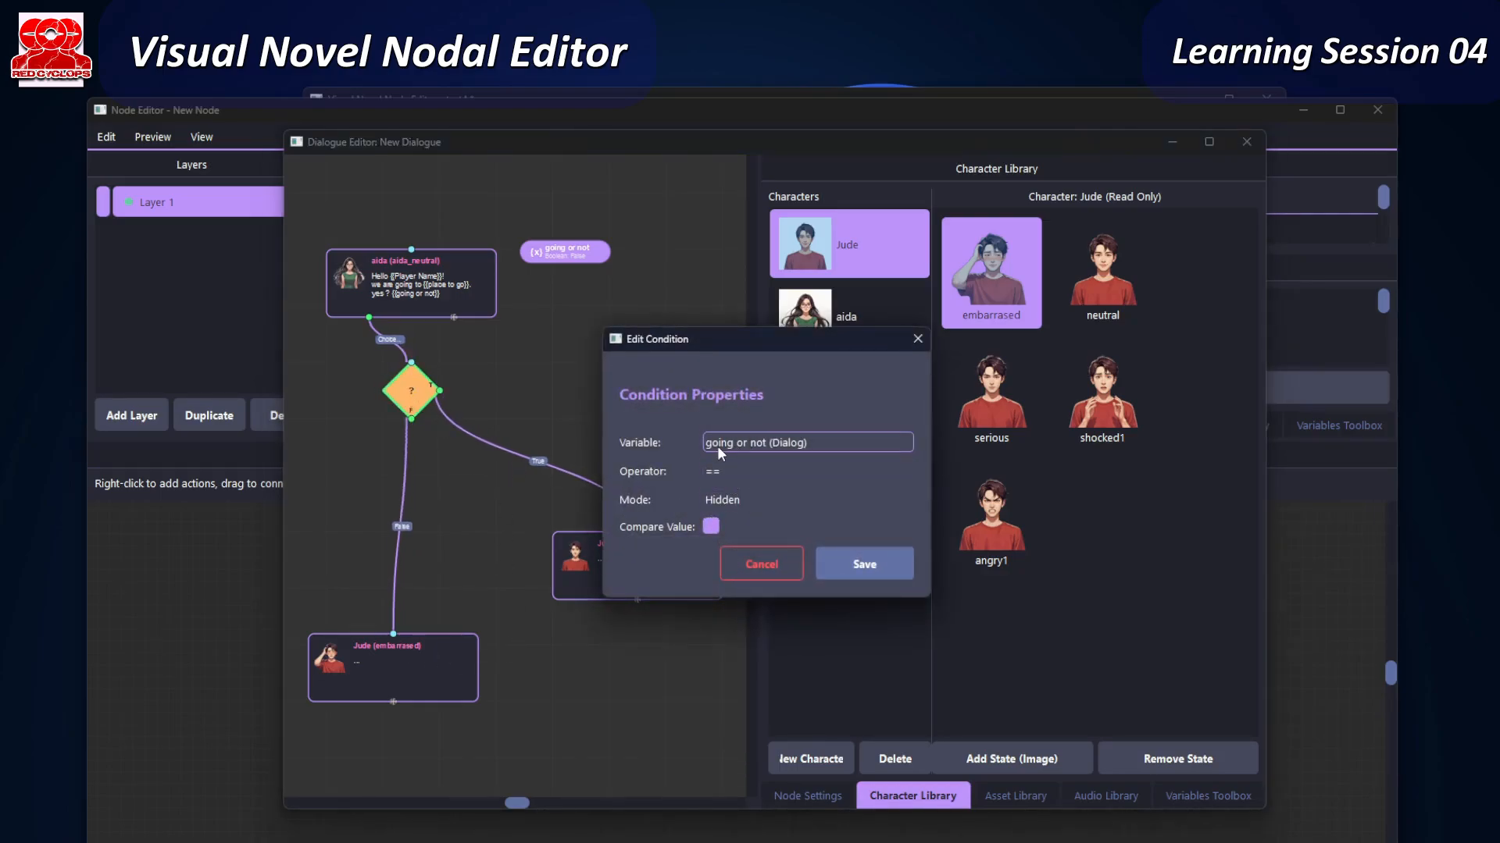
click(845, 573)
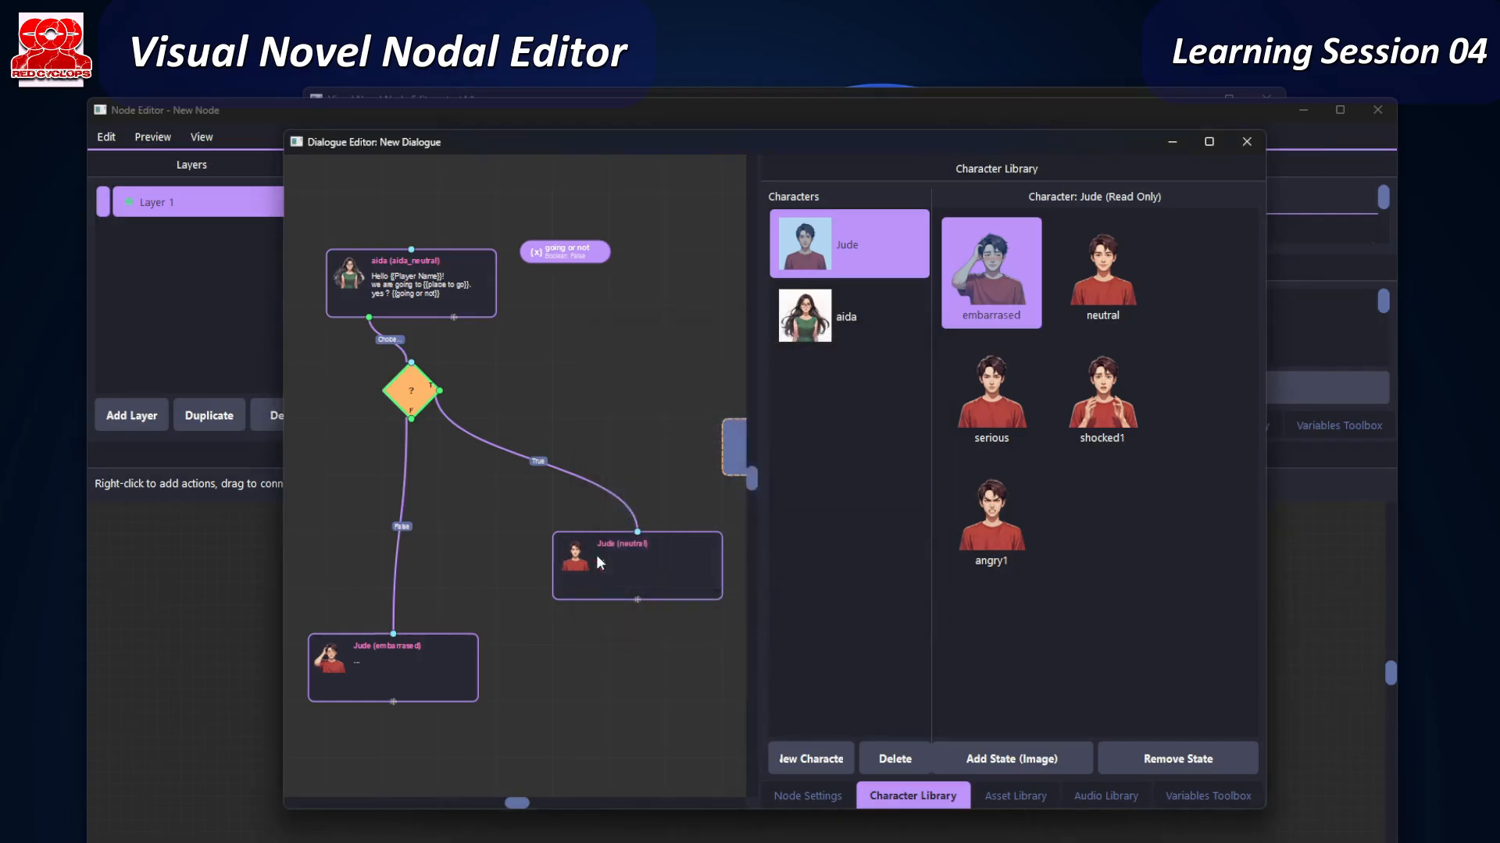
- Replace the text of Jude's neutral dialogue node with "Ok I follow you"
double_click(616, 564)
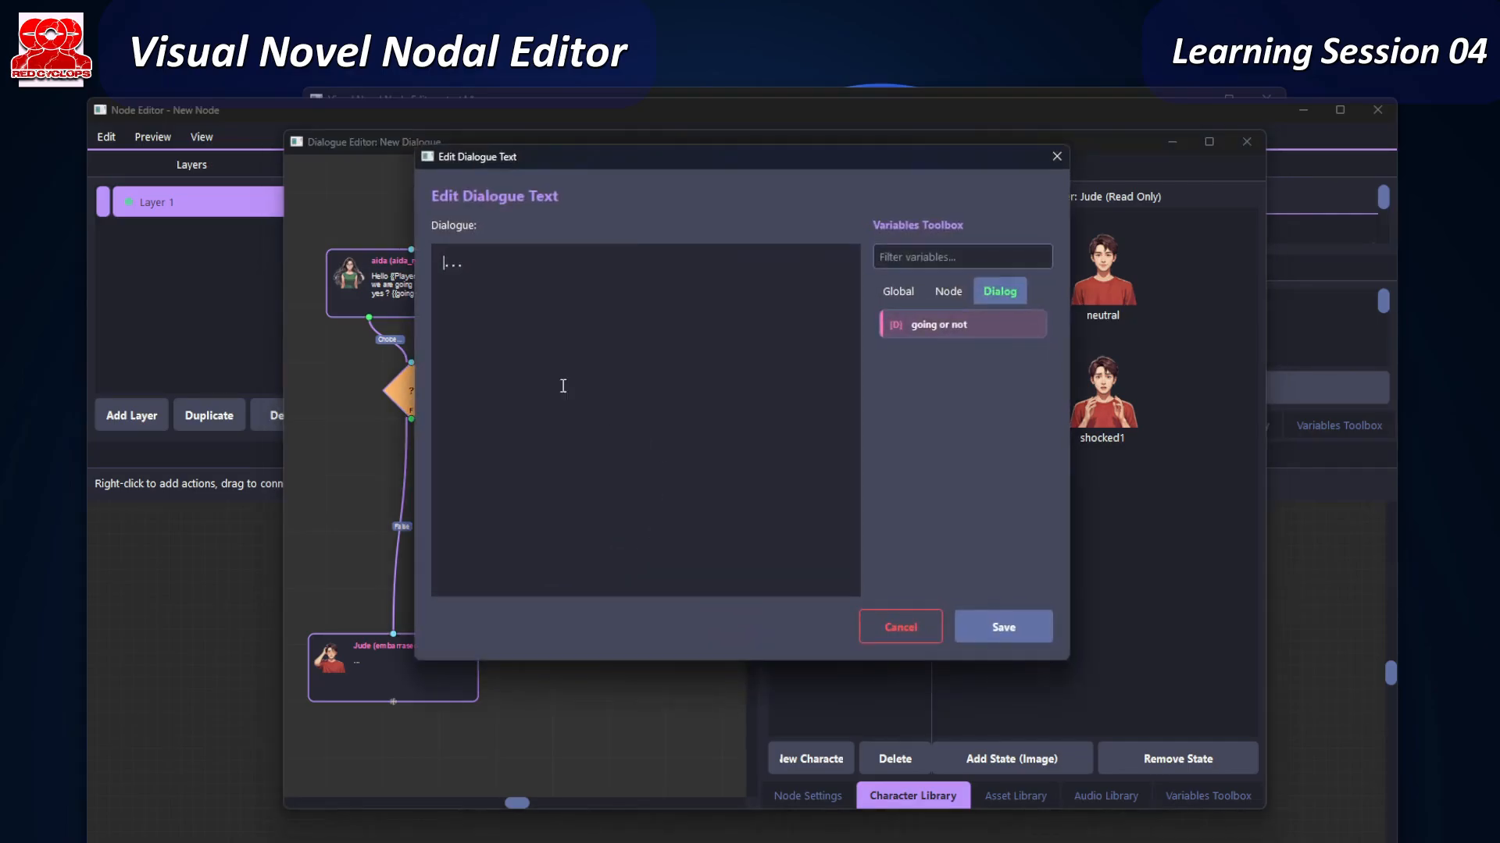
drag(481, 271, 386, 266)
text(Ok I follow you)
click(1024, 626)
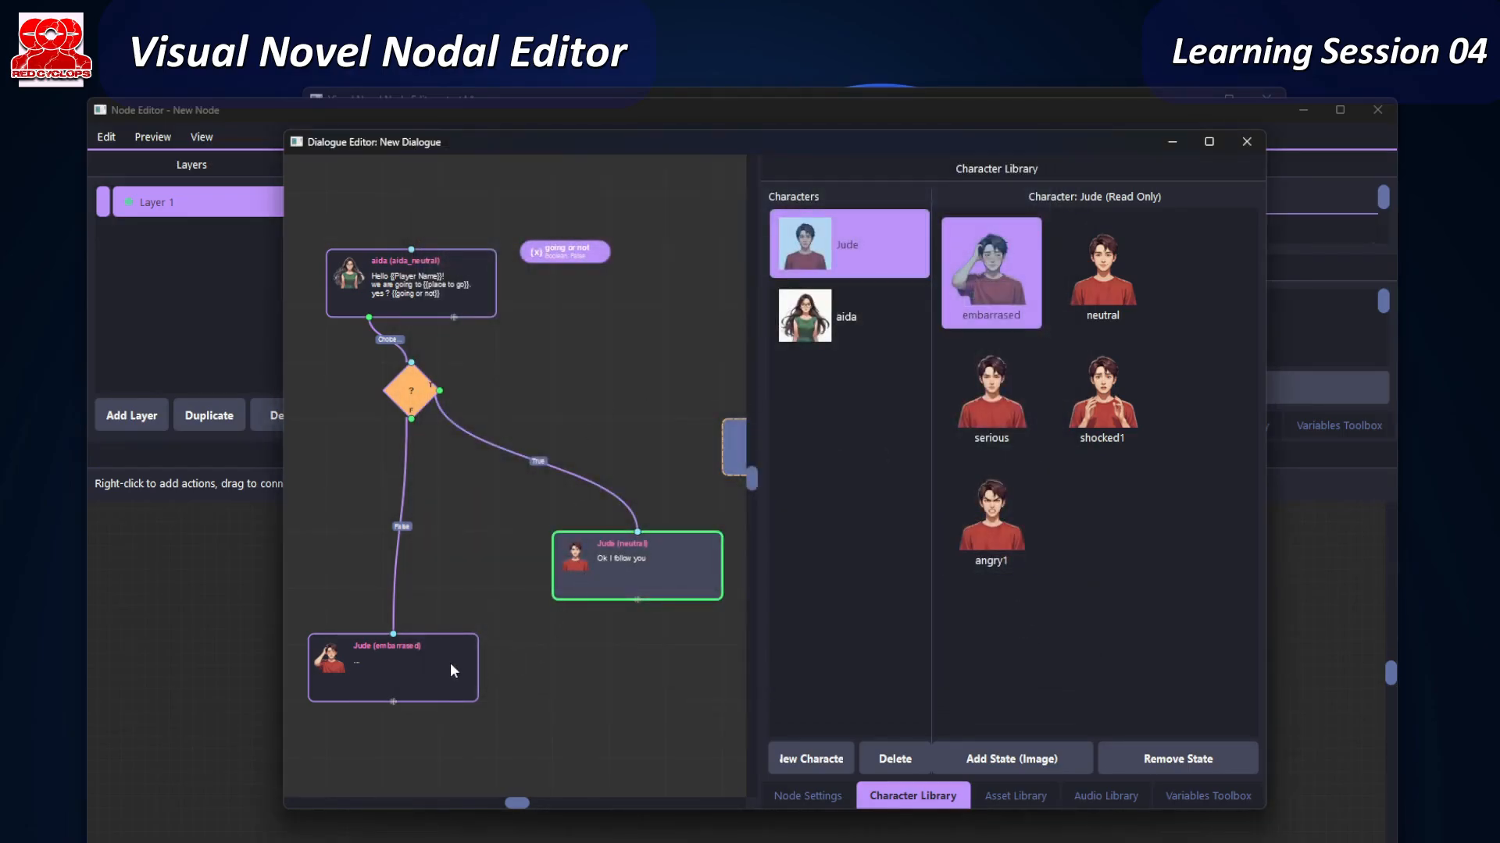
- Shift Jude's embarrased dialogue node slightly and replace its text with "hum sorry I don't want"
drag(369, 649, 386, 659)
double_click(395, 667)
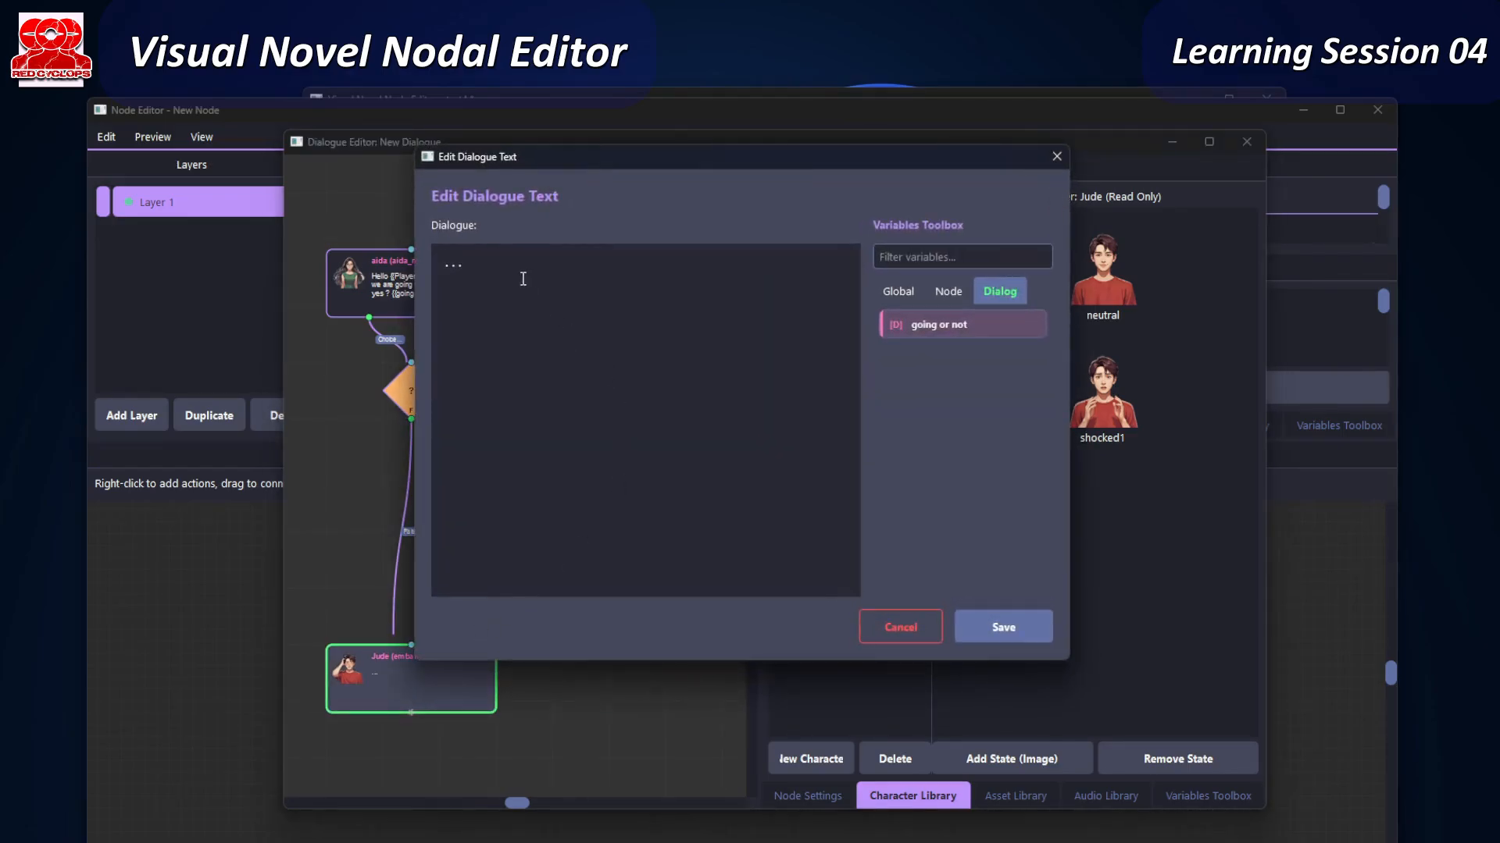
drag(487, 262, 372, 257)
text(hum sorry I don't want)
click(999, 634)
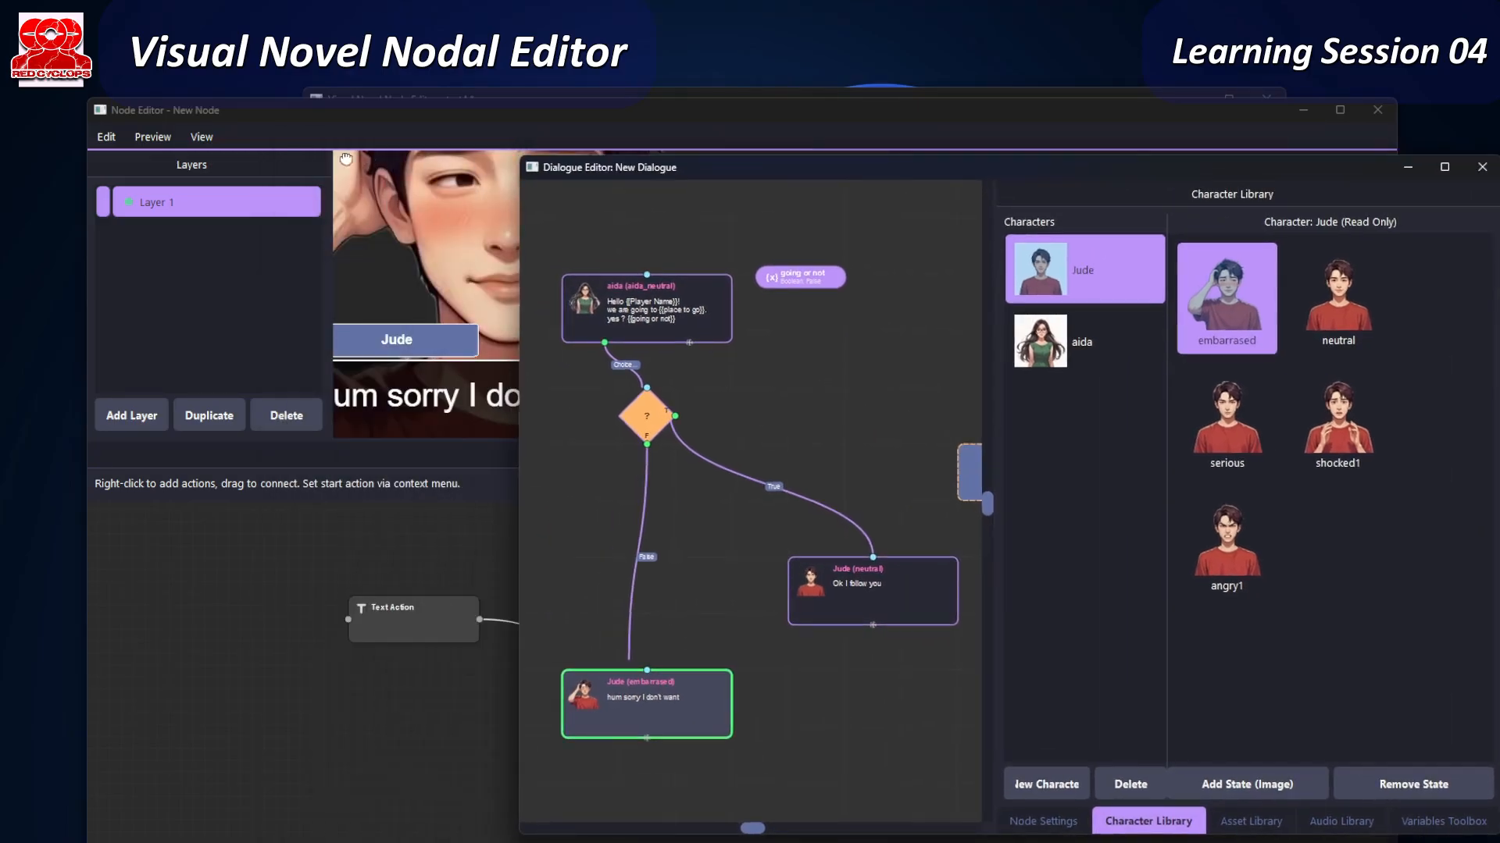
- Preview the node, play through the text and dialogue to check the variable values and branch, and close the preview
click(156, 138)
click(178, 166)
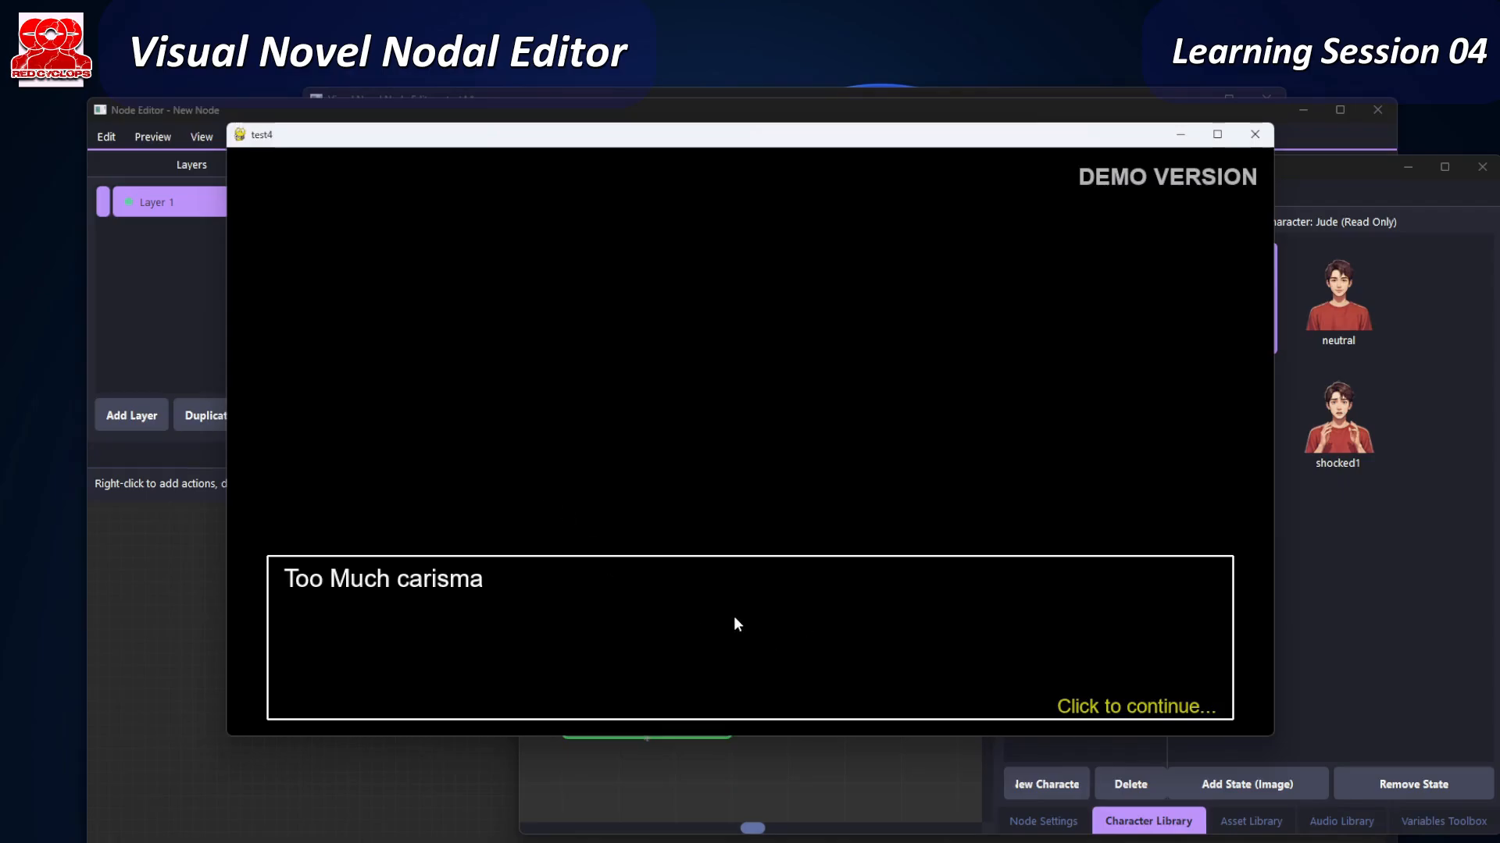
click(735, 619)
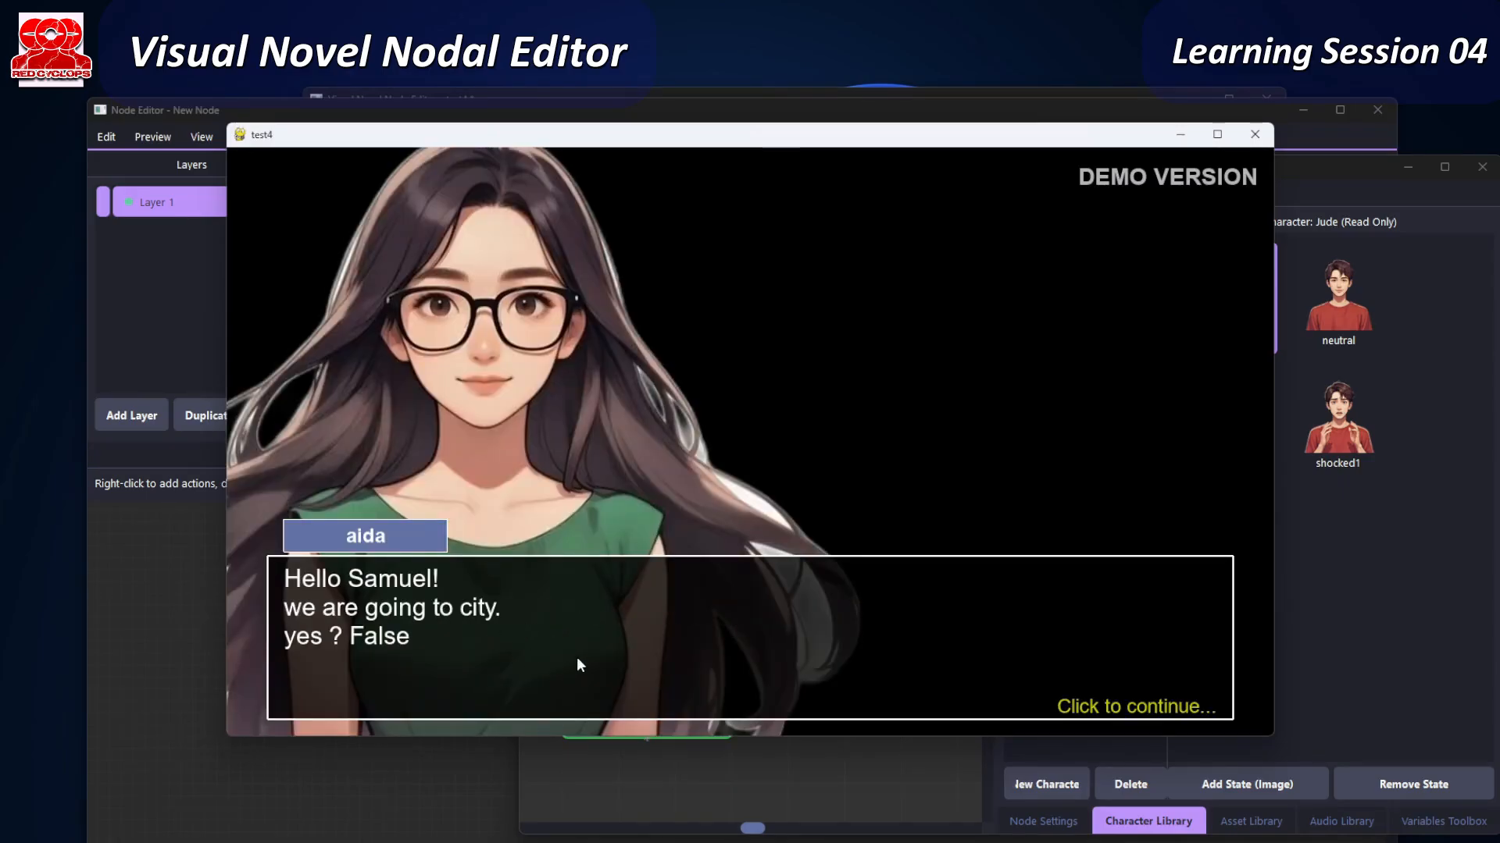
click(829, 607)
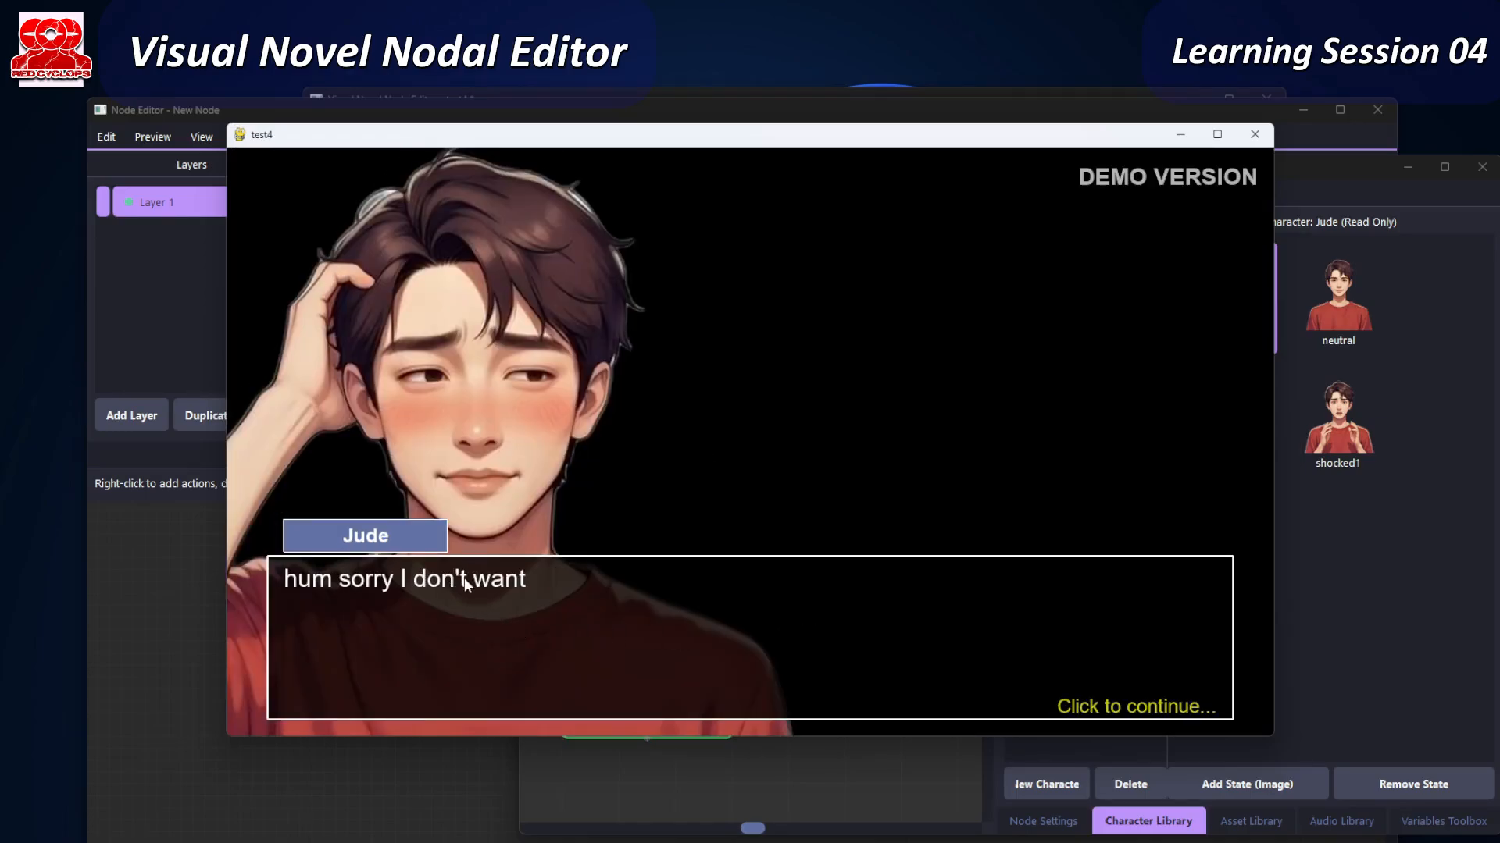
click(963, 634)
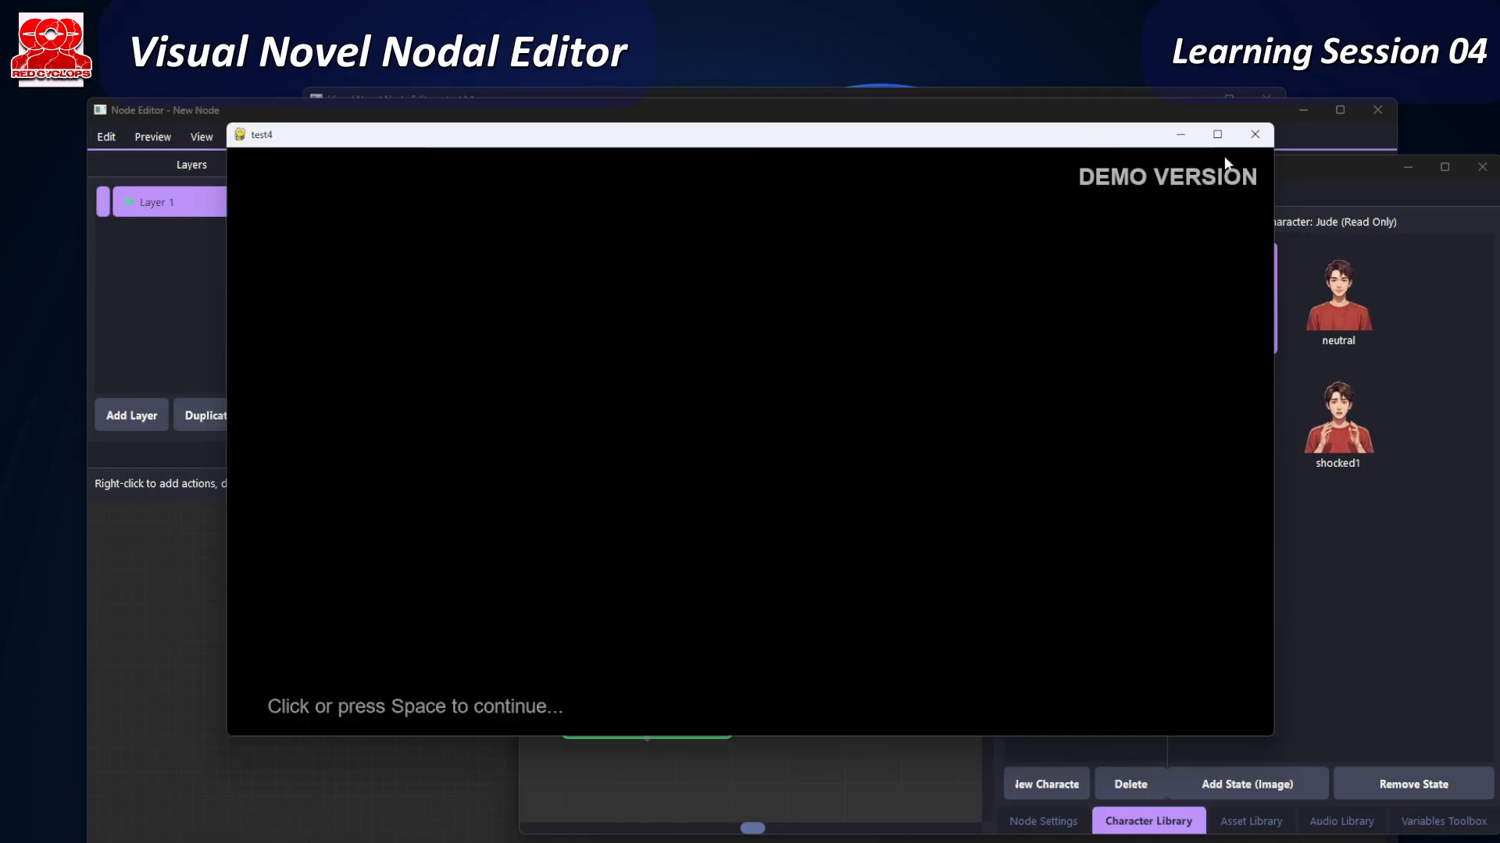
click(1254, 134)
- Quit the preview and set the "going or not" variable's initial value to True
click(711, 500)
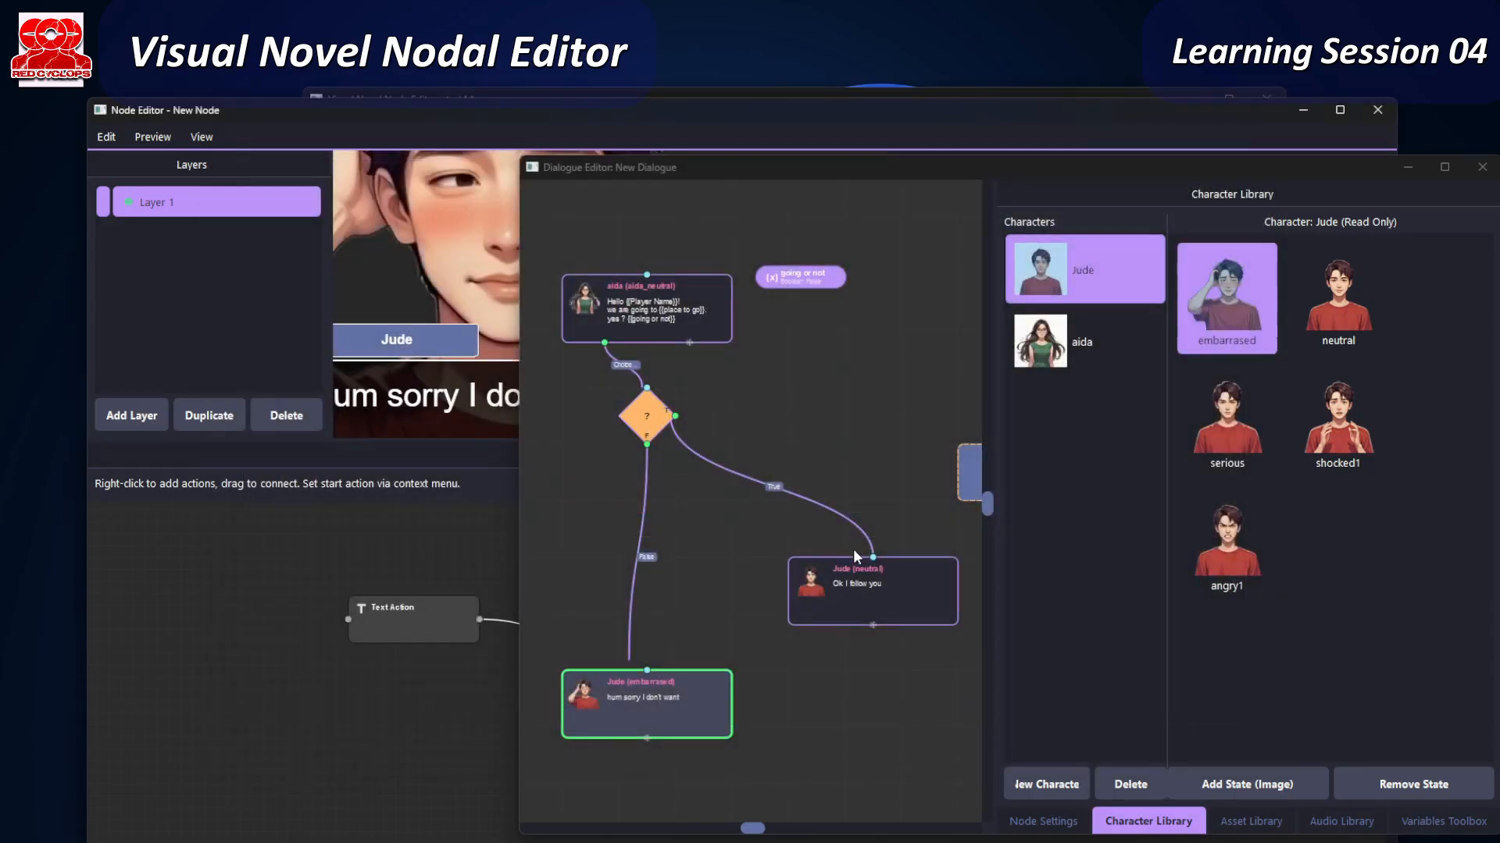
click(867, 578)
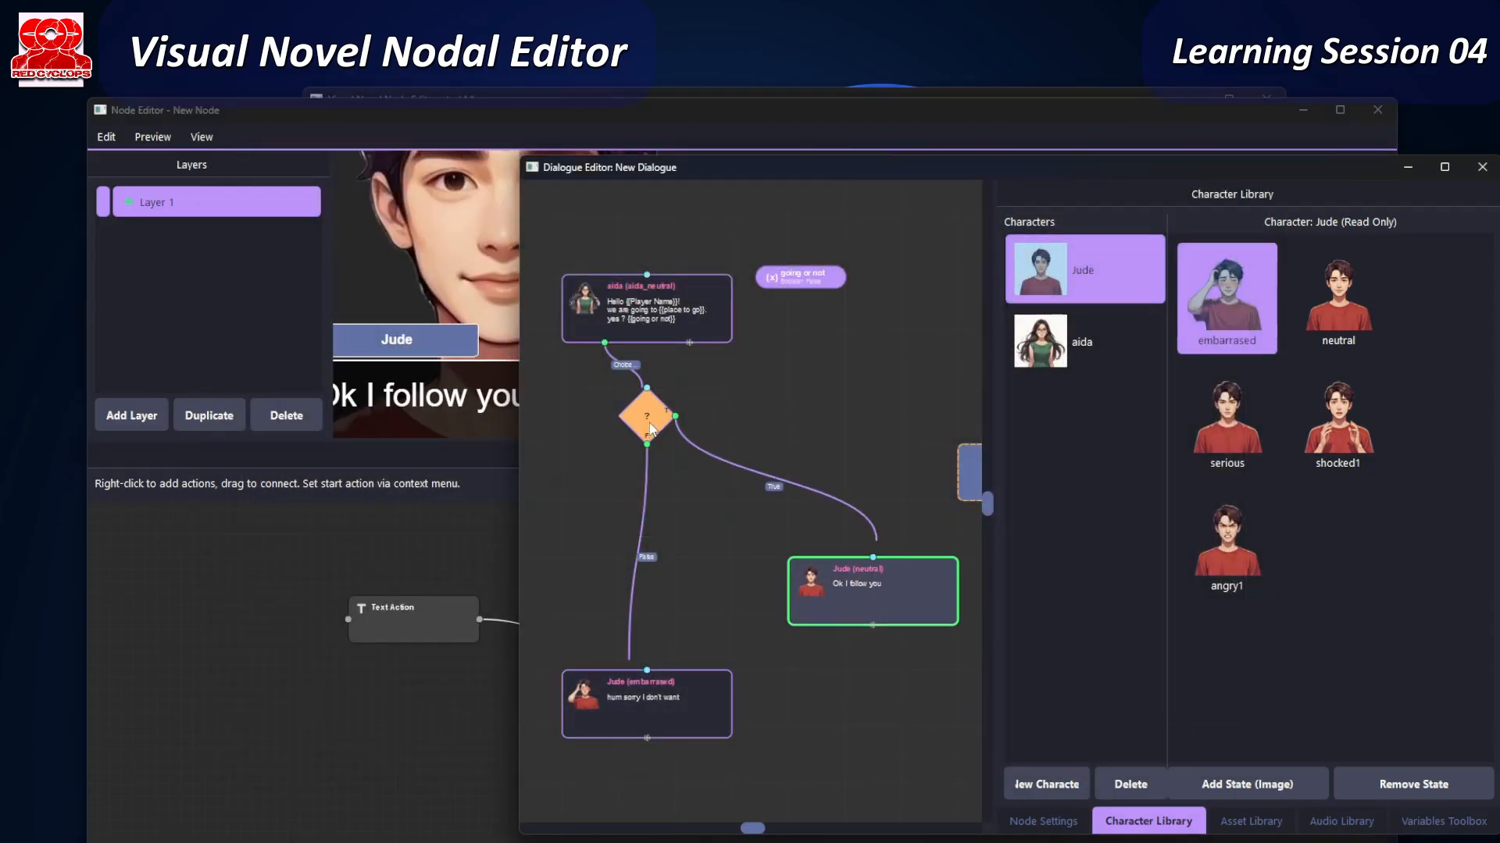
double_click(828, 287)
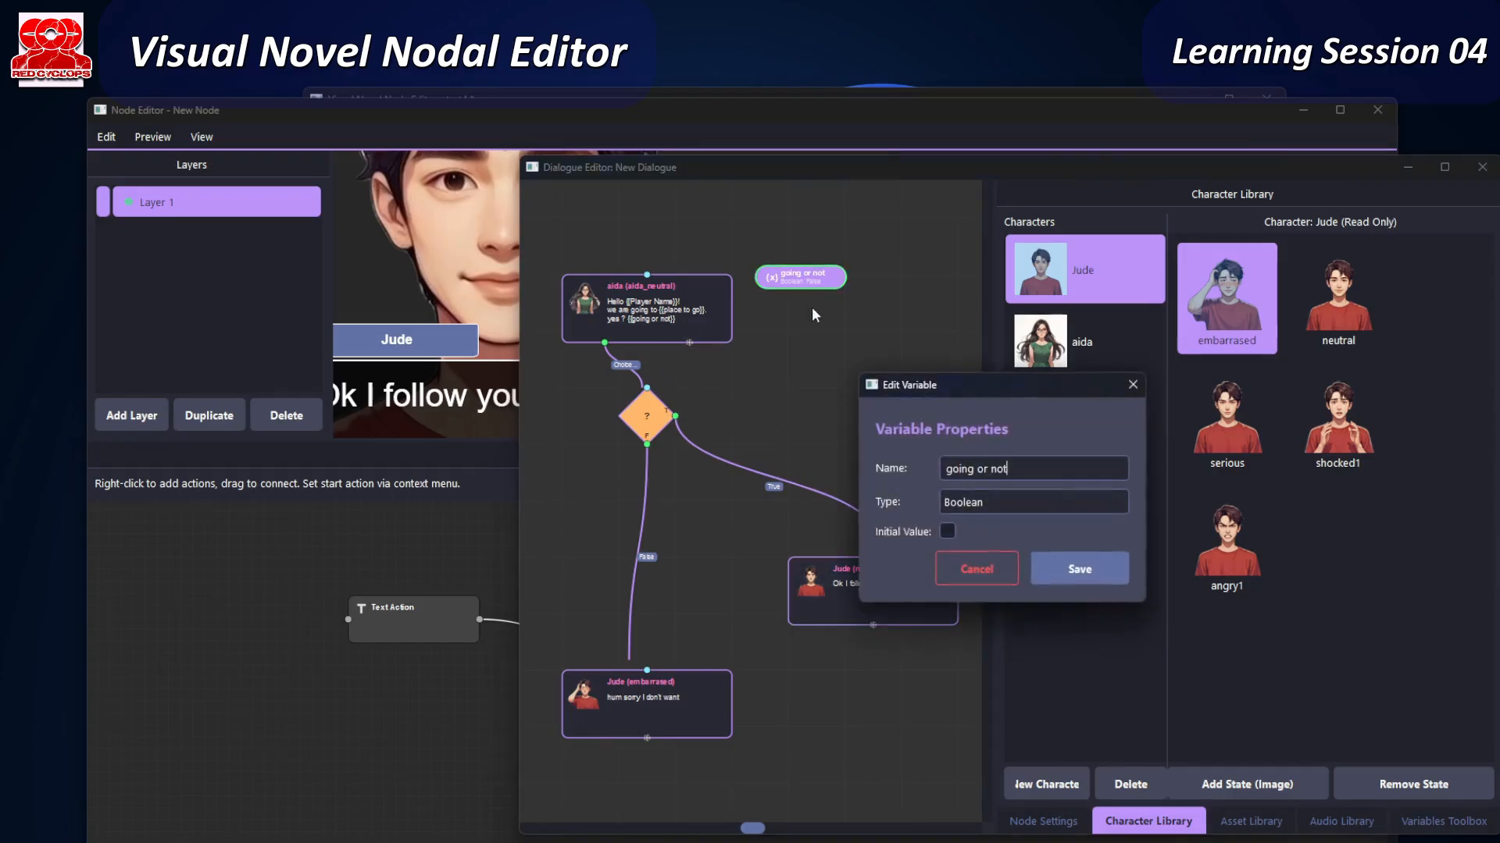
click(1105, 574)
- Preview the node, play through the text and dialogue to check Jude's reply on the True branch, and quit the preview
click(145, 137)
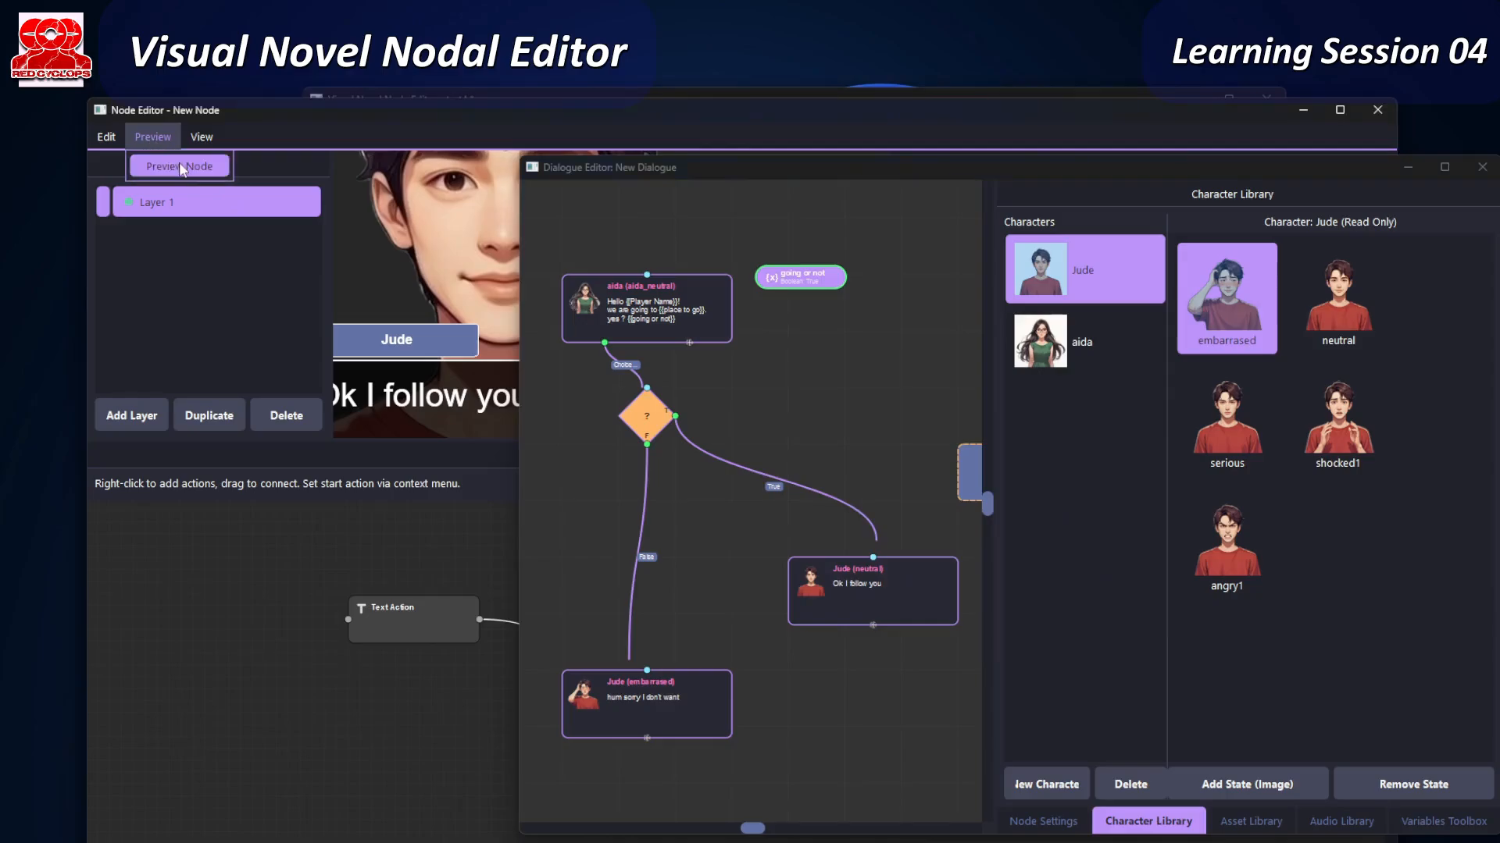
click(179, 163)
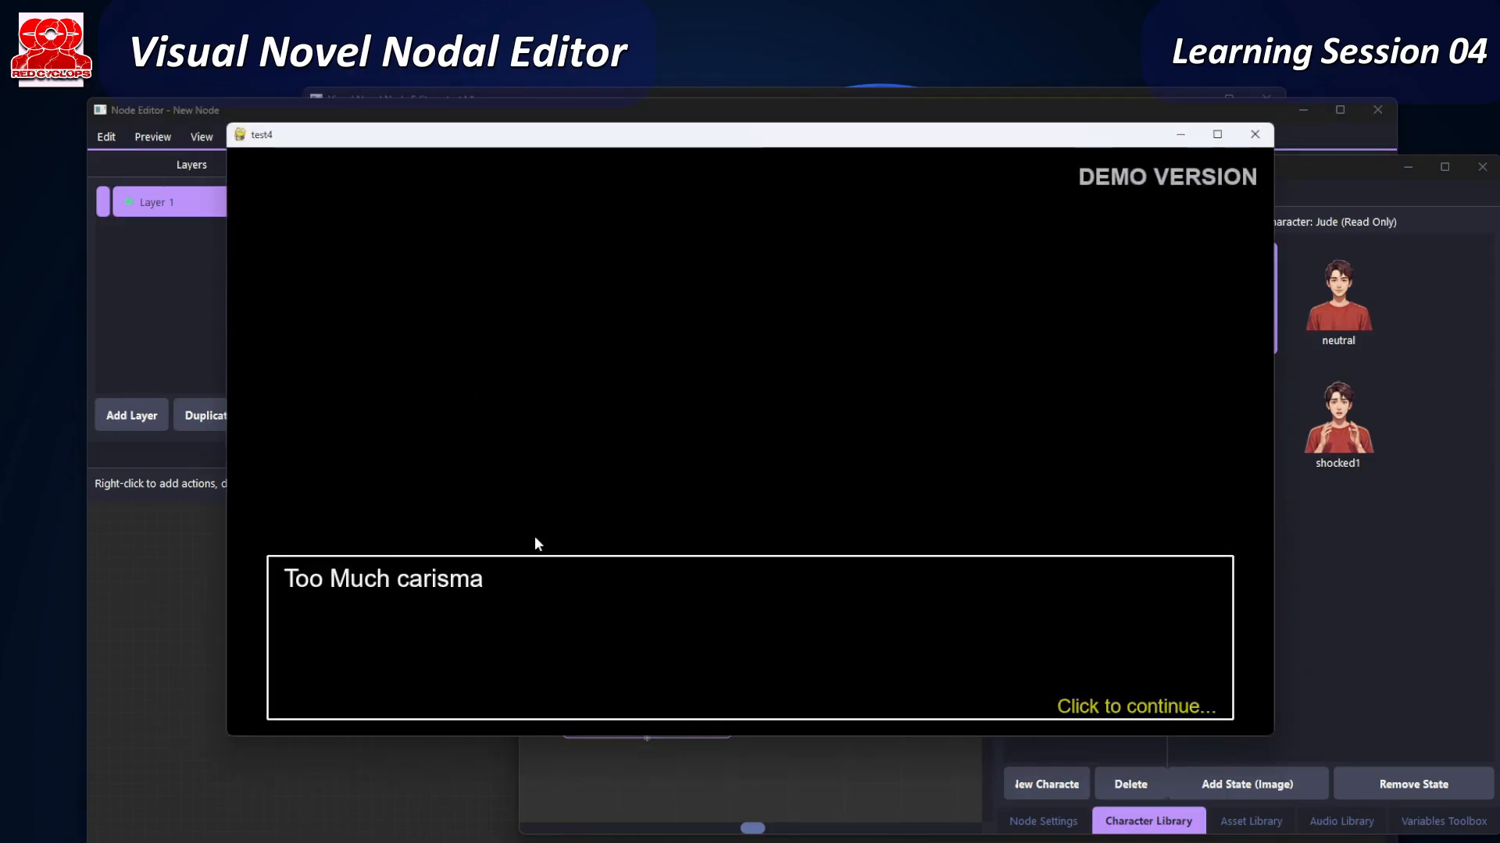
click(975, 564)
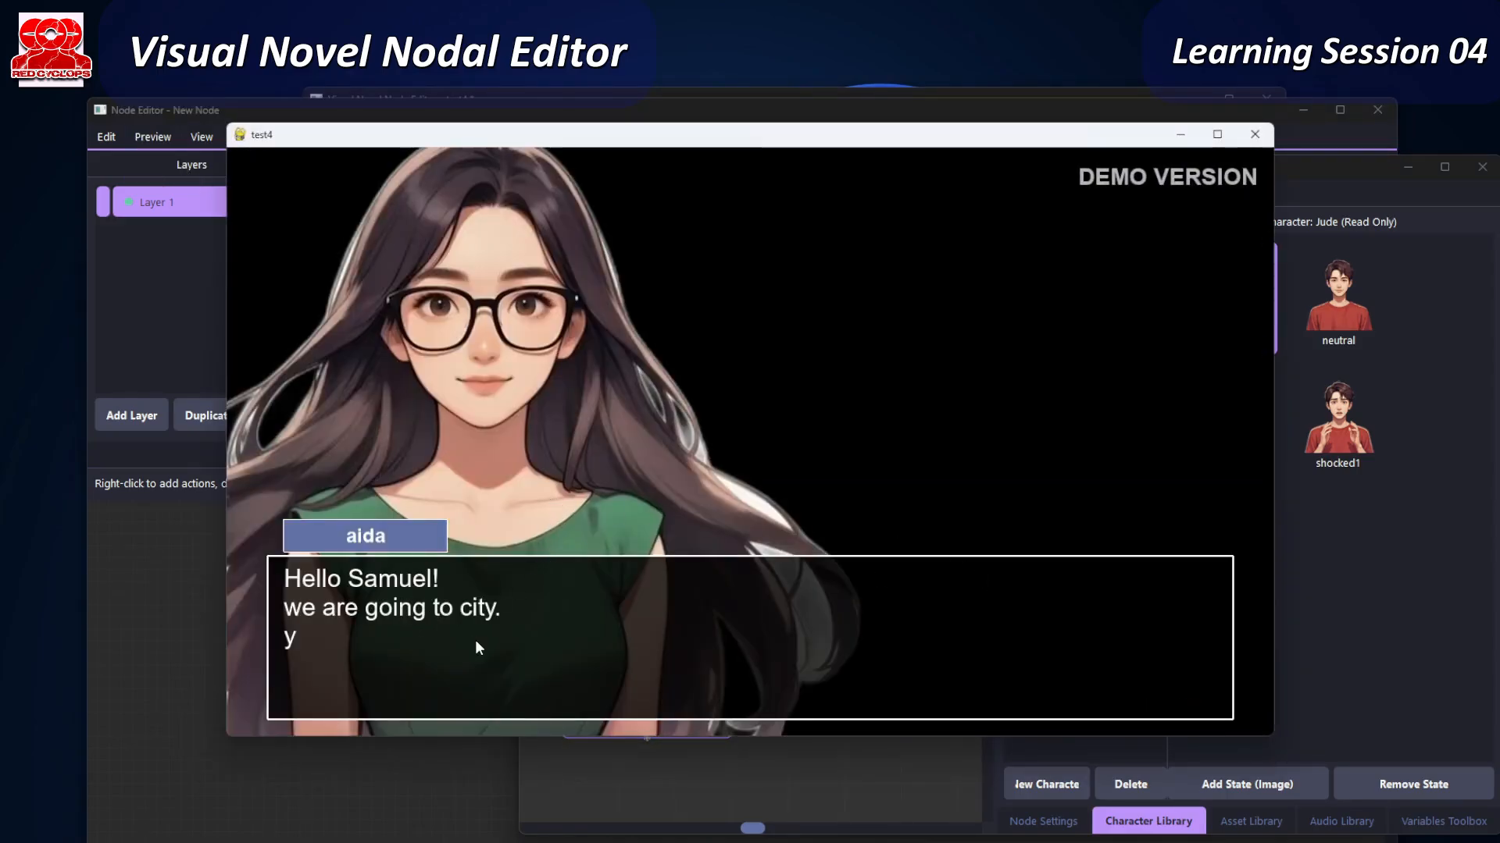
click(884, 645)
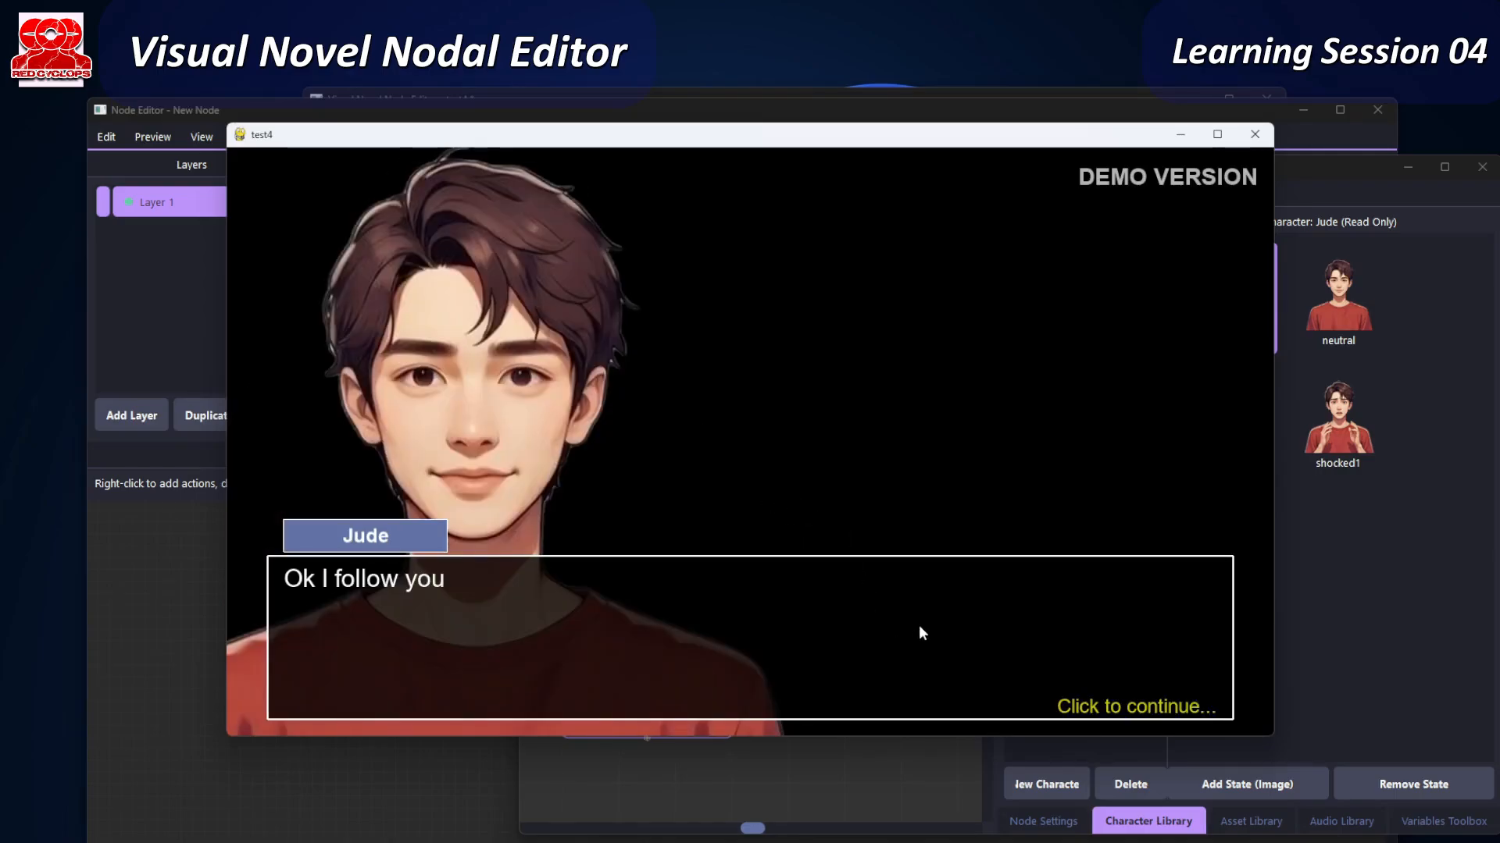
click(964, 605)
click(1254, 134)
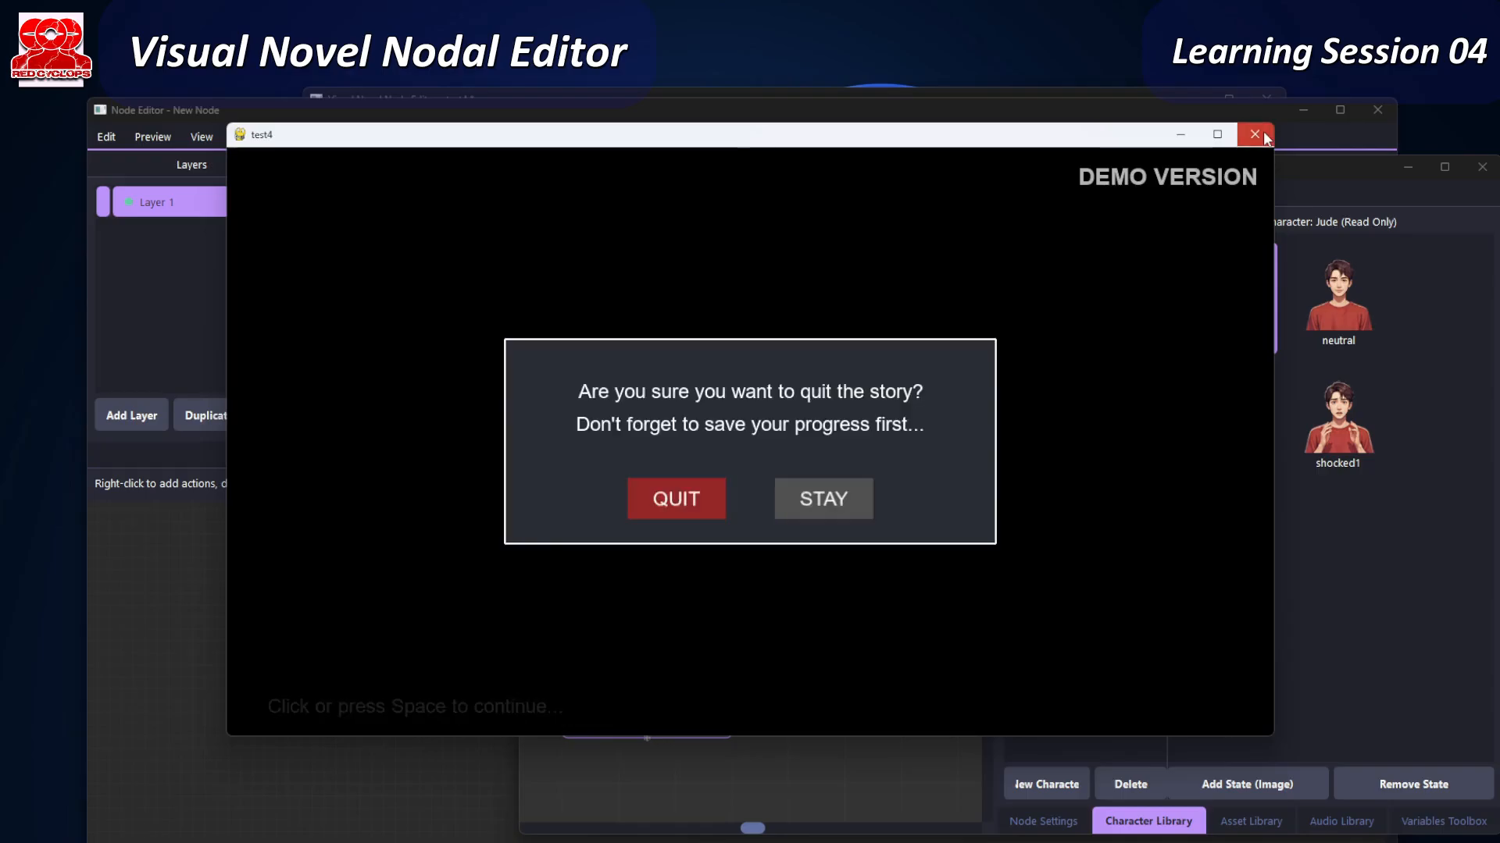
click(706, 508)
- Move Jude's neutral dialogue node level with the embarrased one, and move the dashed blue node below them
scroll(765, 587, down, 5)
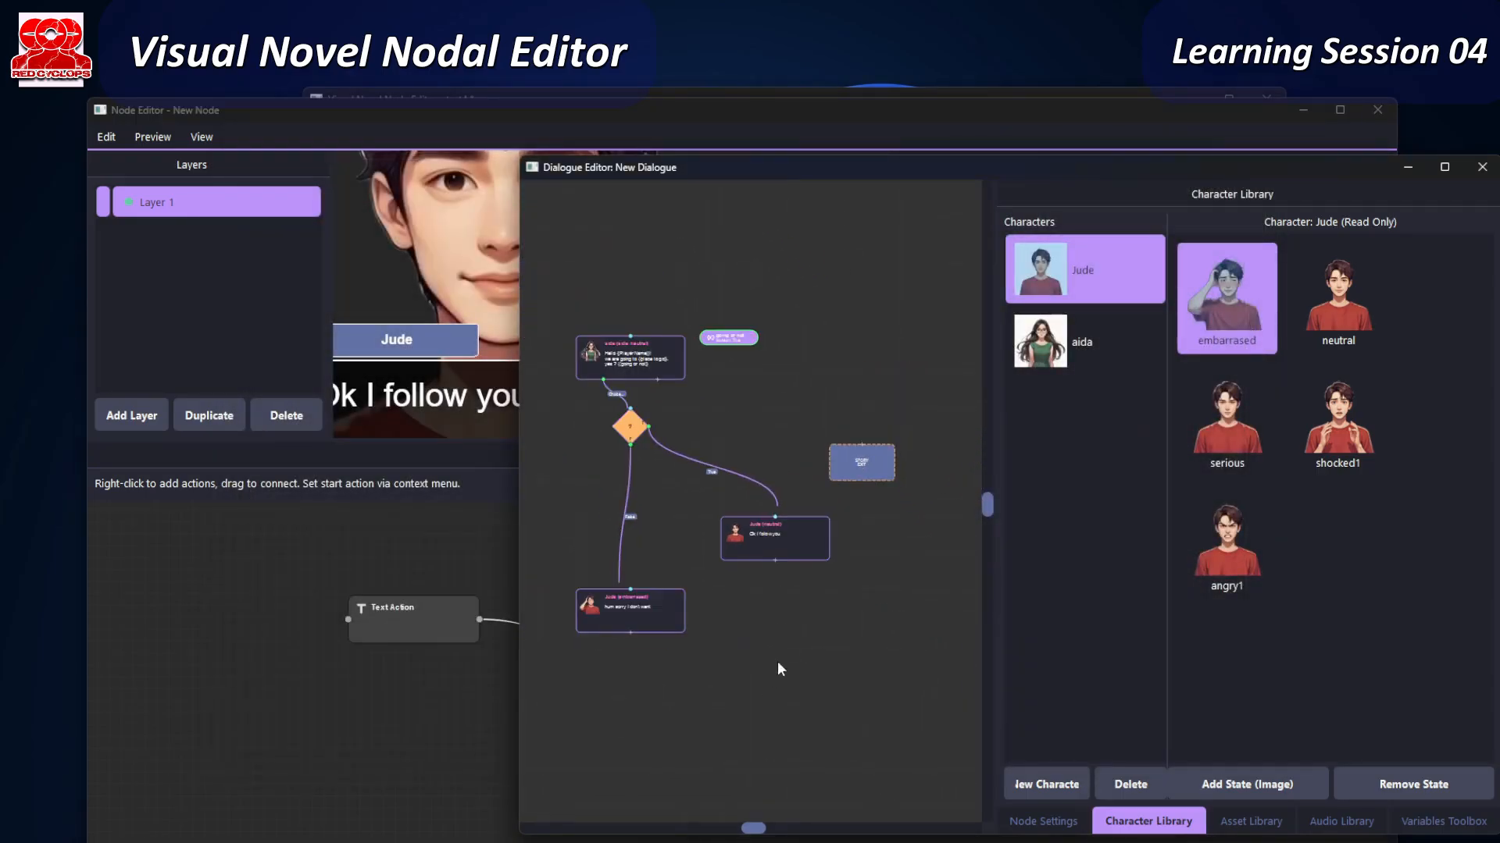
drag(773, 544, 894, 621)
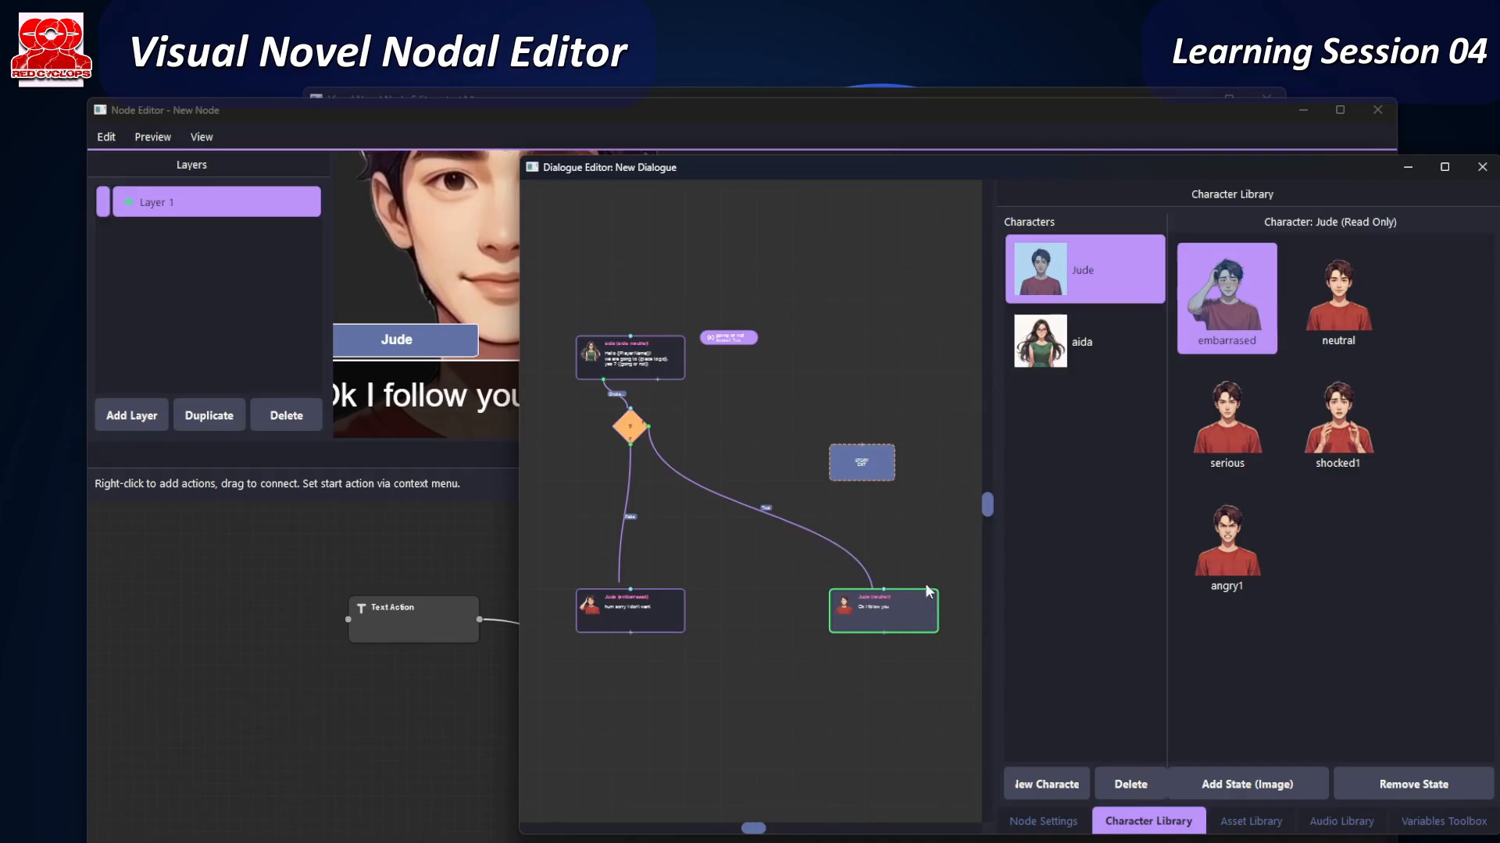
drag(884, 467, 862, 768)
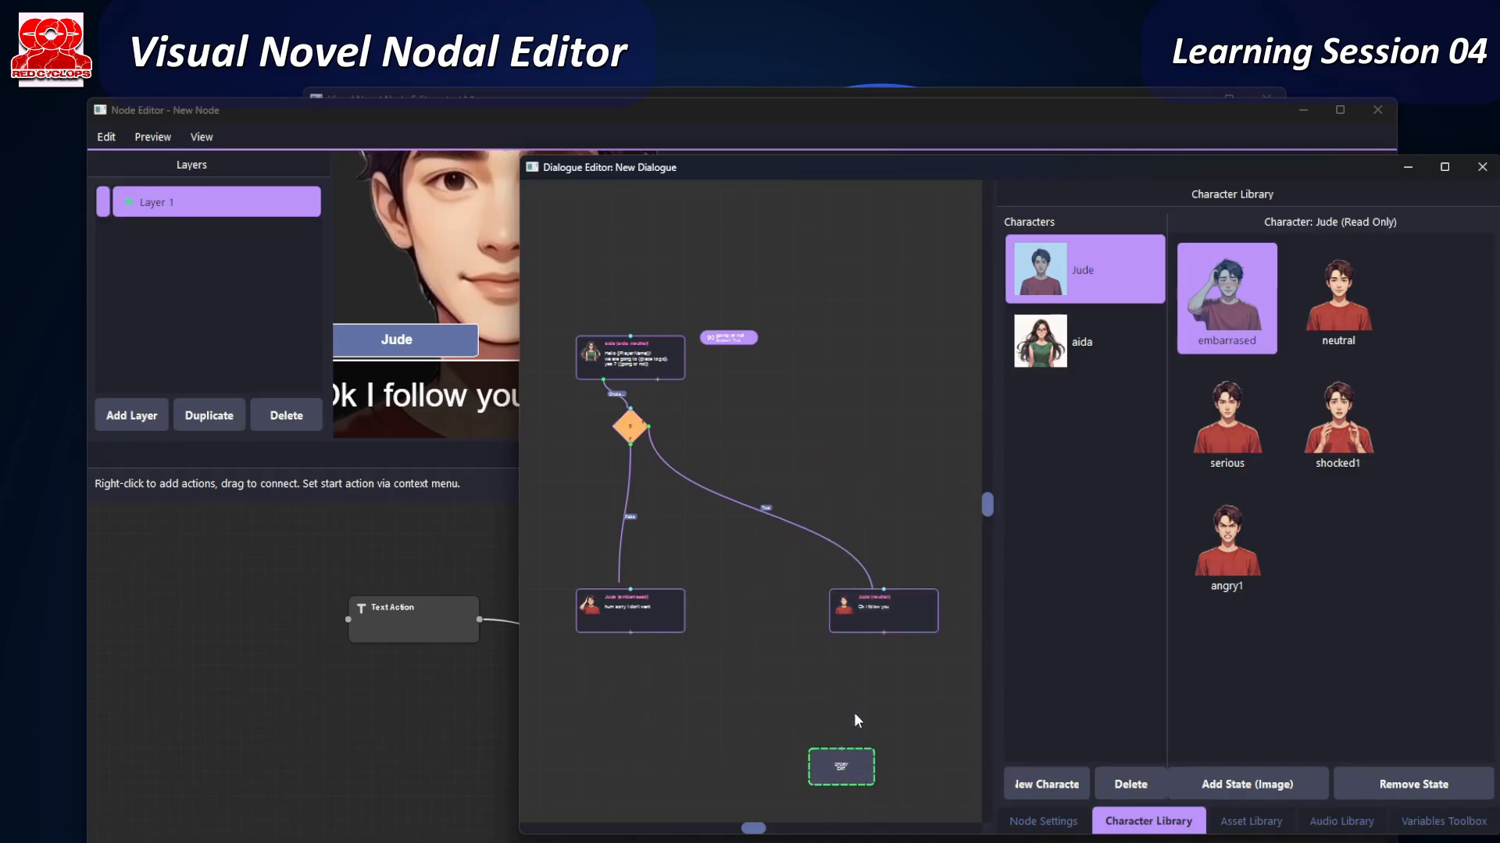
middle_drag(908, 671, 870, 599)
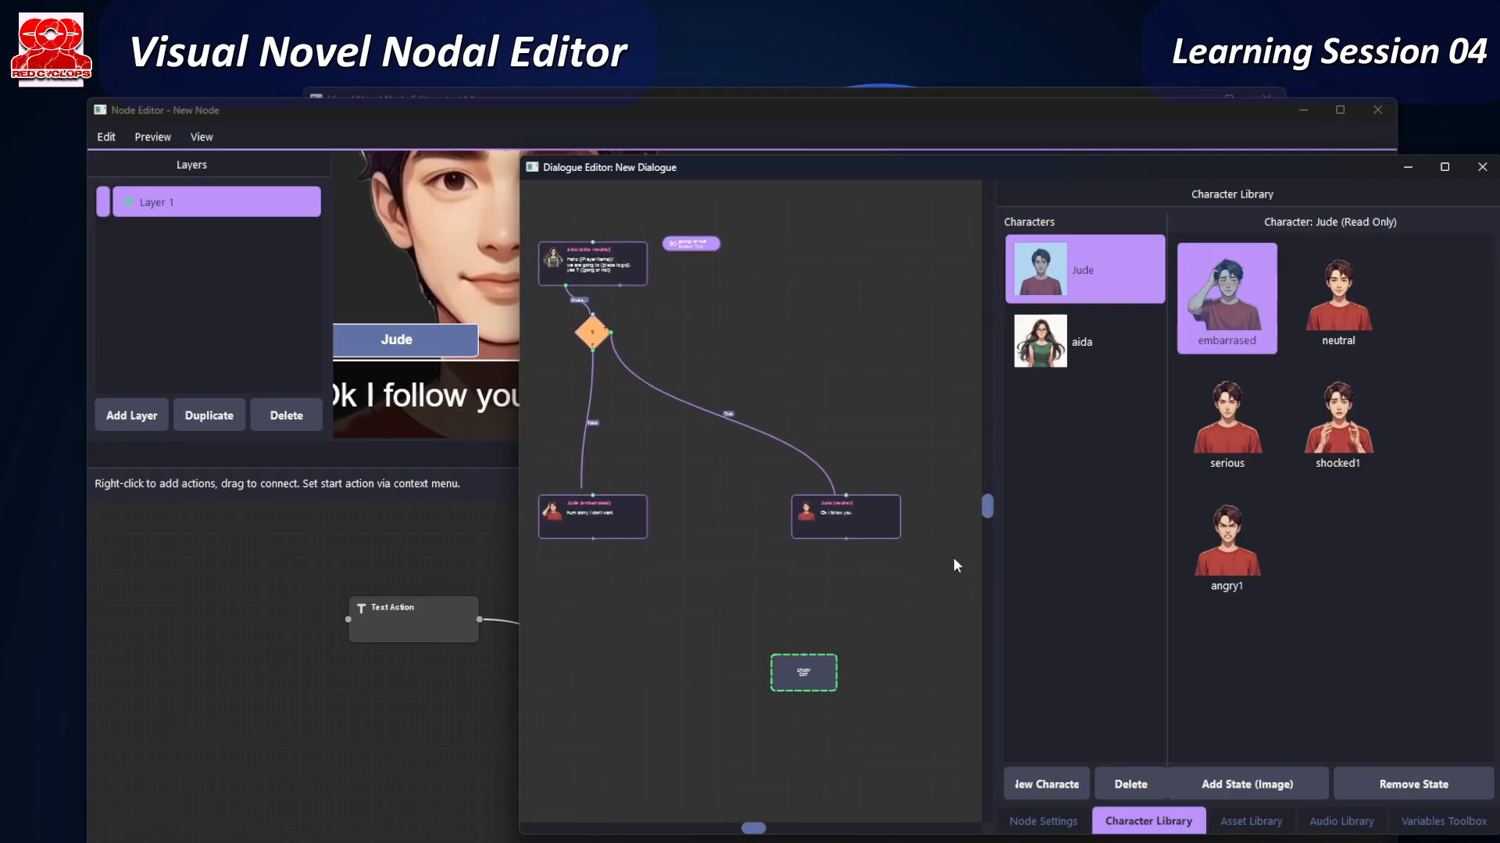
- Look through the global, node and dialog variables available in the dialogue editor
click(1441, 821)
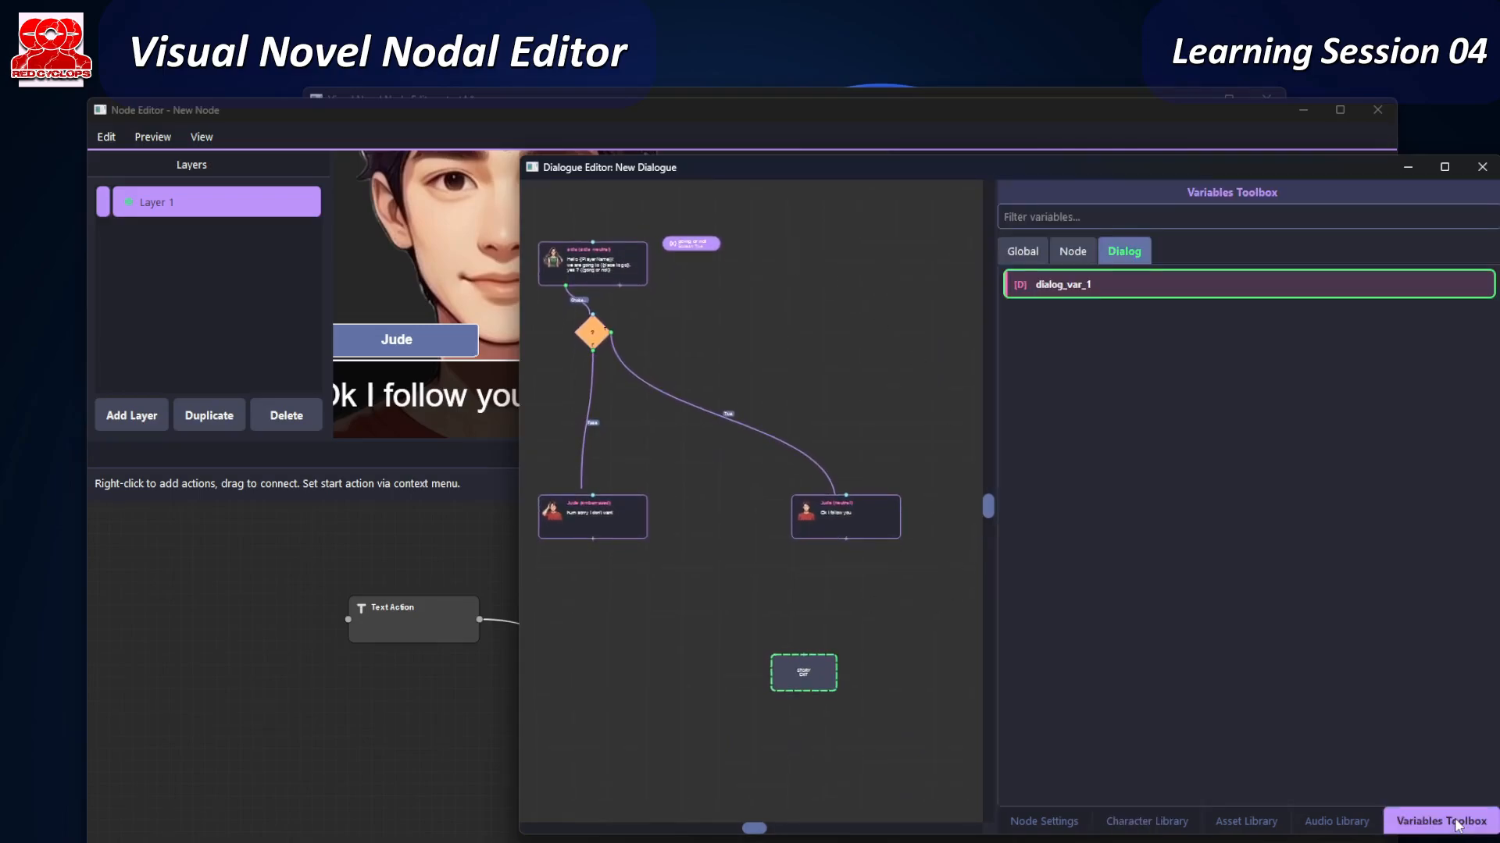
click(1073, 250)
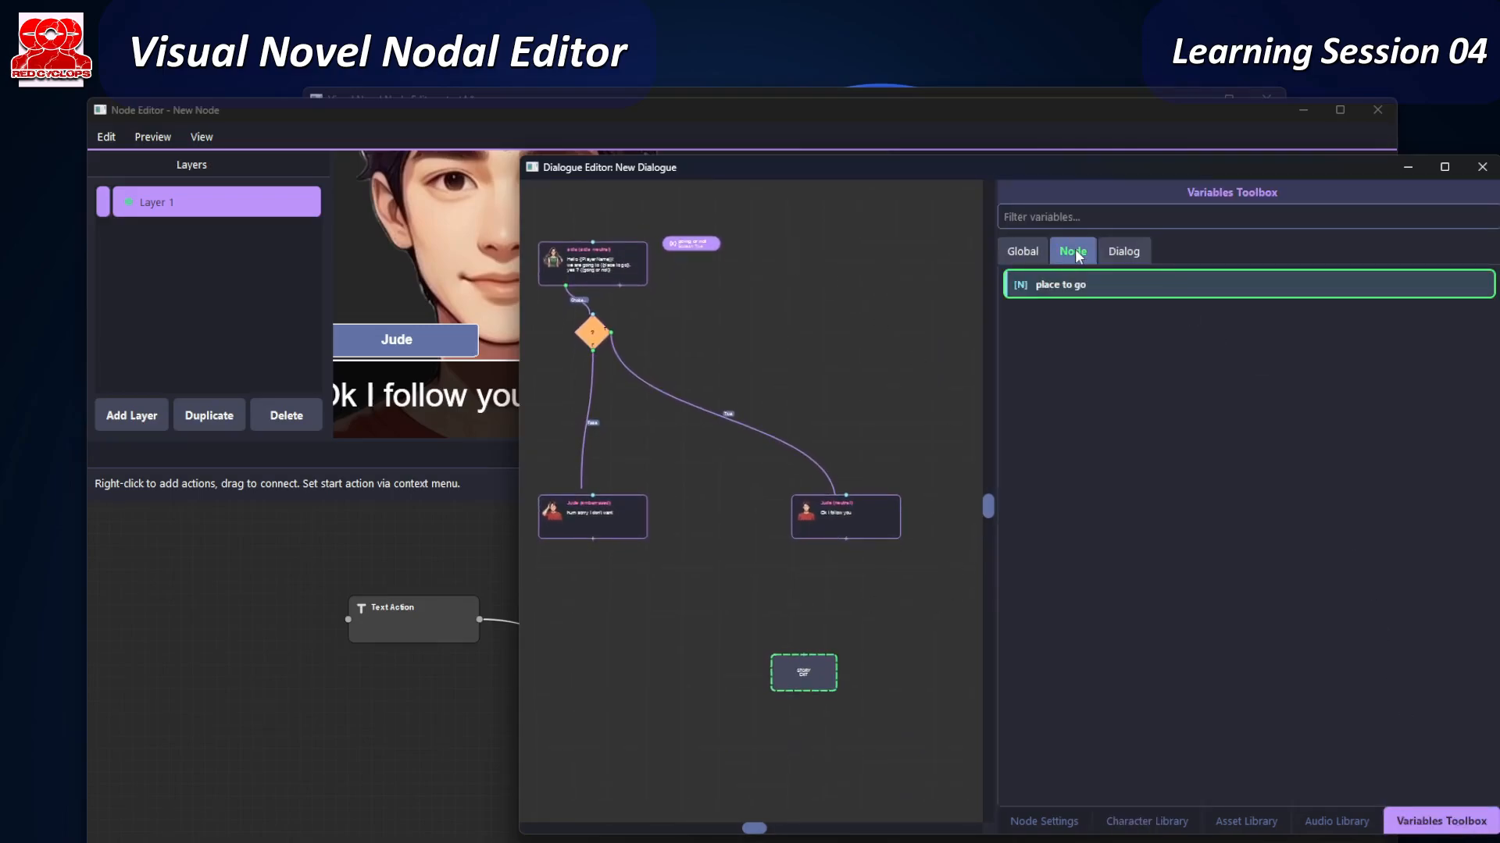
click(1118, 256)
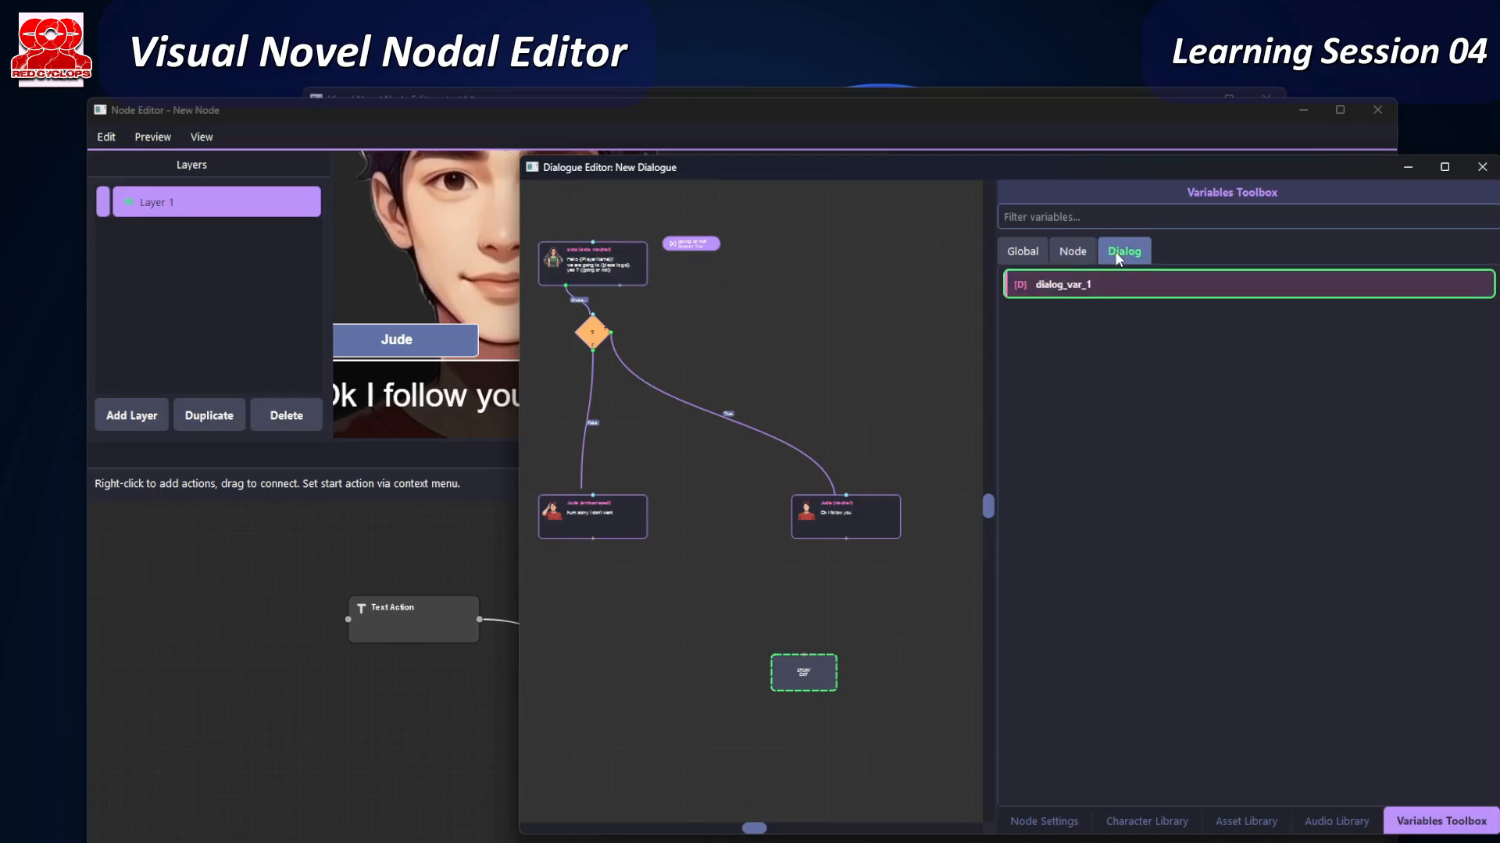
click(1075, 251)
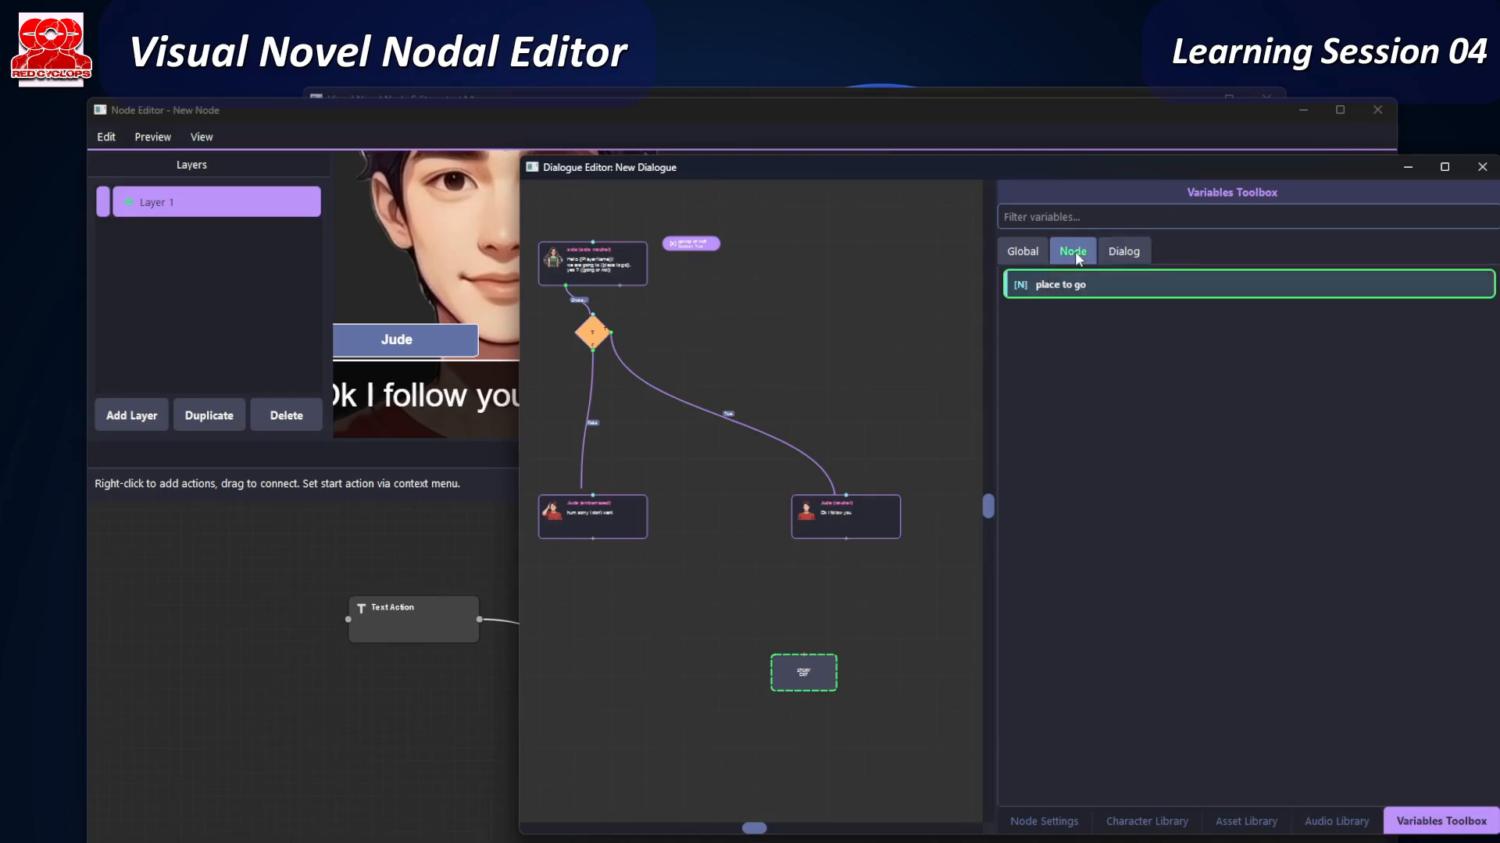
click(1035, 251)
click(1123, 251)
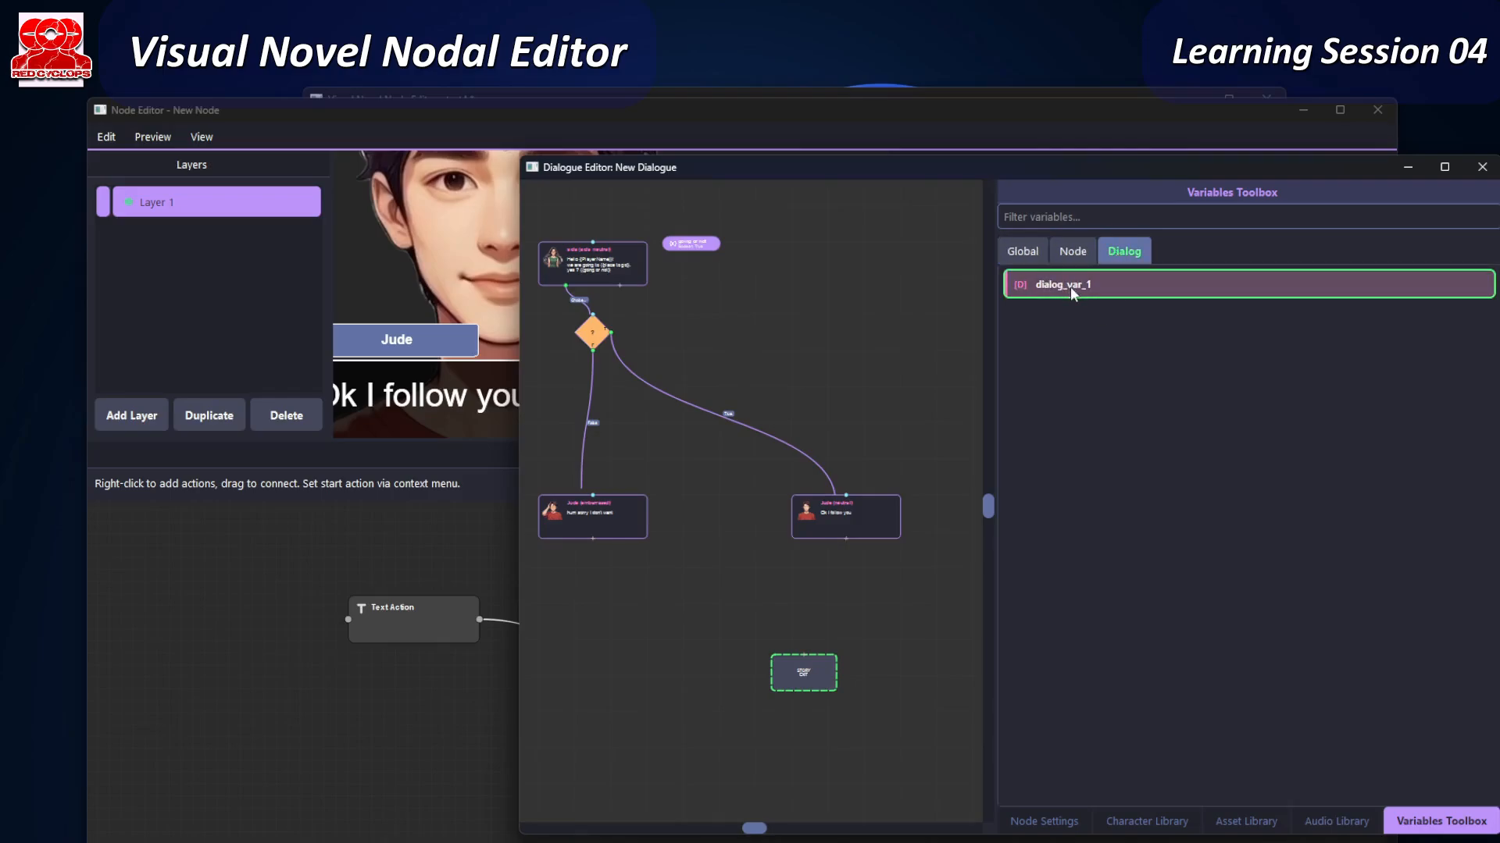
- Insert a condition on the node variable "place to go" between the first condition's True output and Jude's neutral node, using operator == and compare value "city"
click(1076, 260)
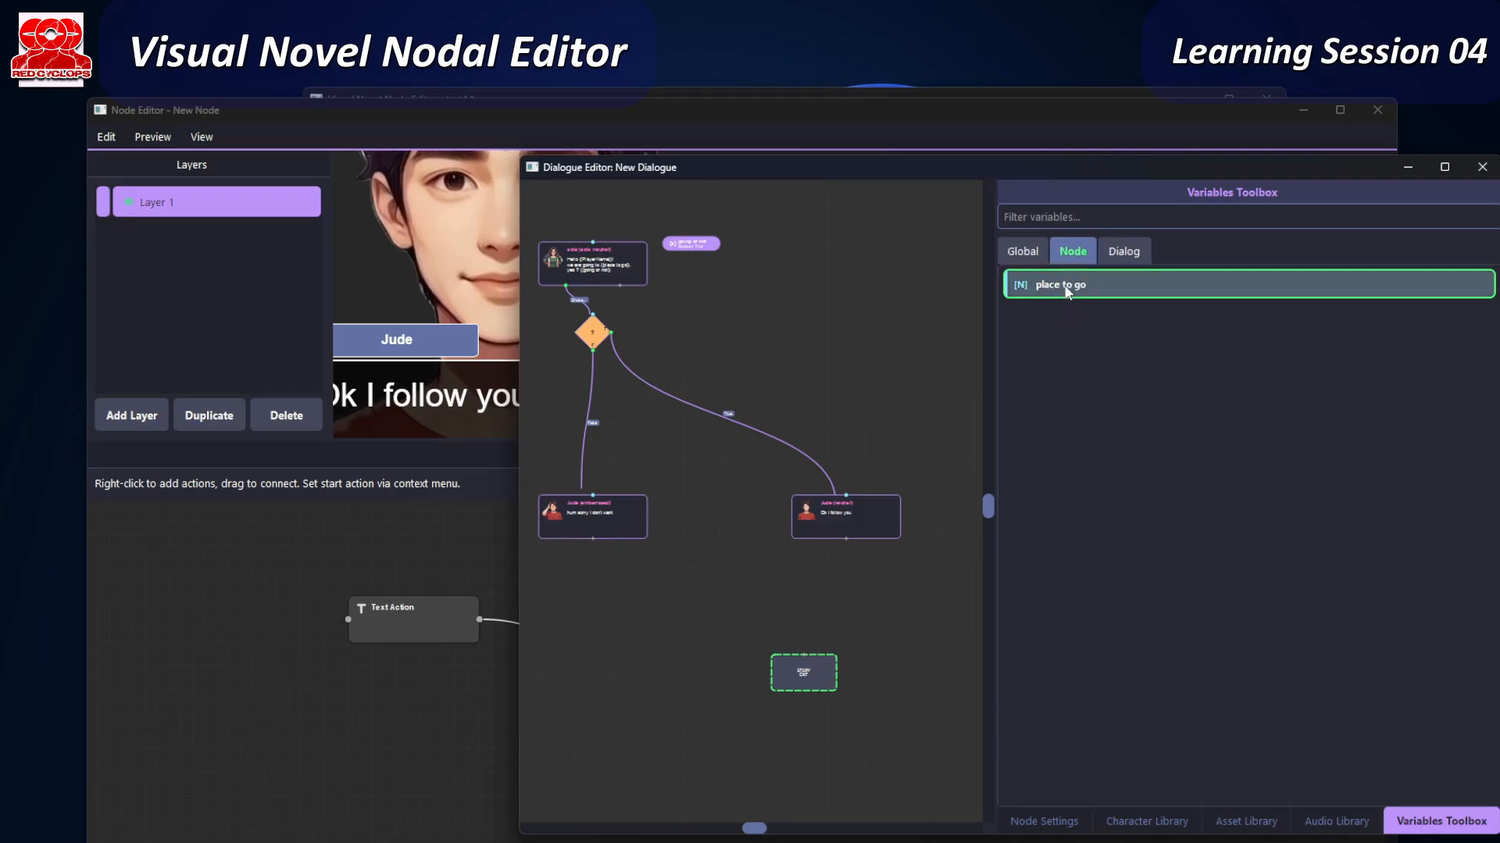
mouse_move(1067, 291)
drag(1067, 291, 888, 426)
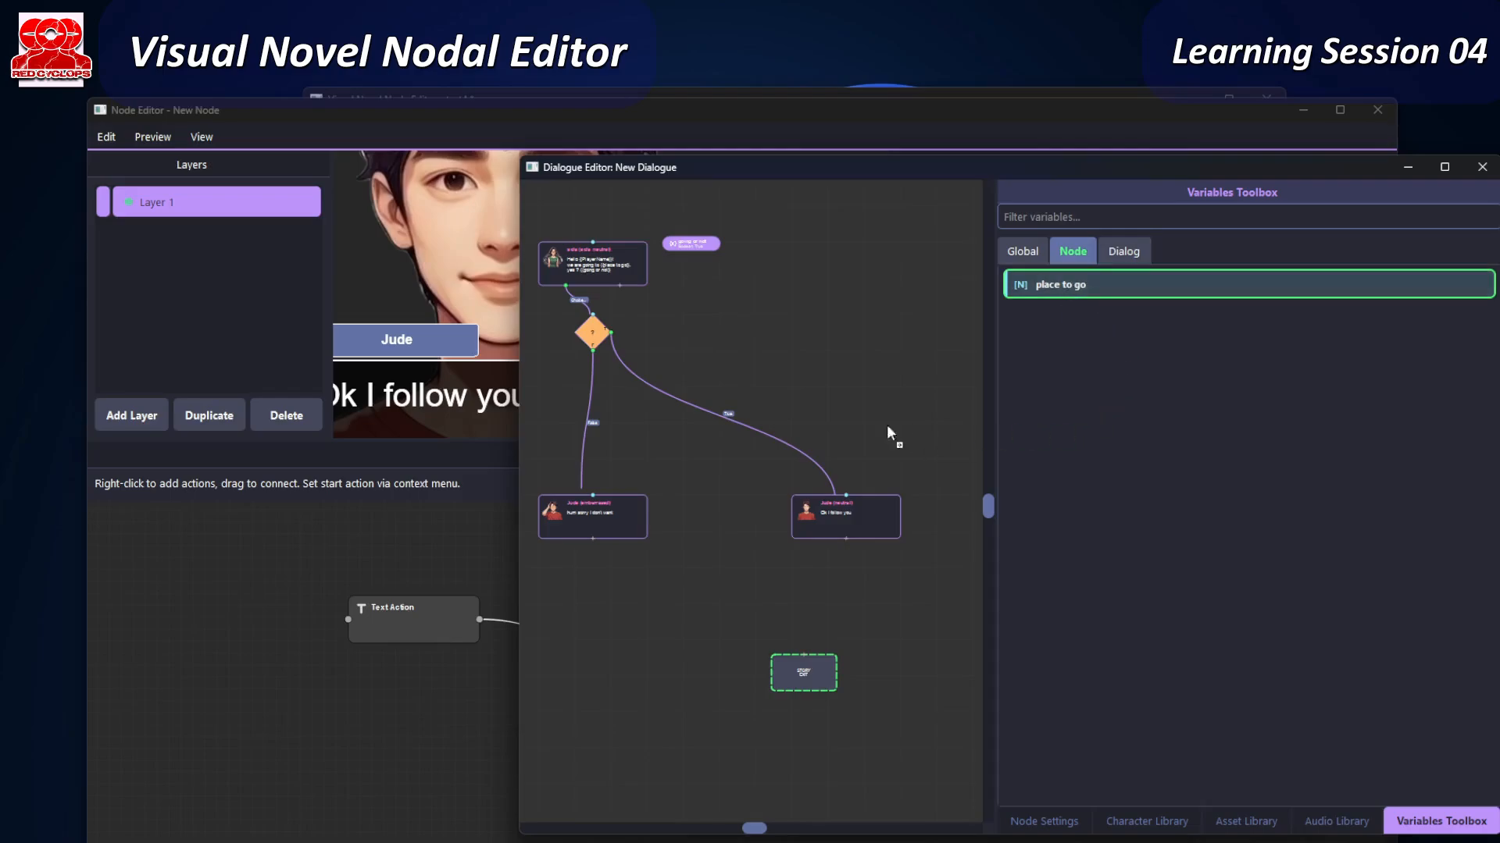
drag(770, 382, 775, 377)
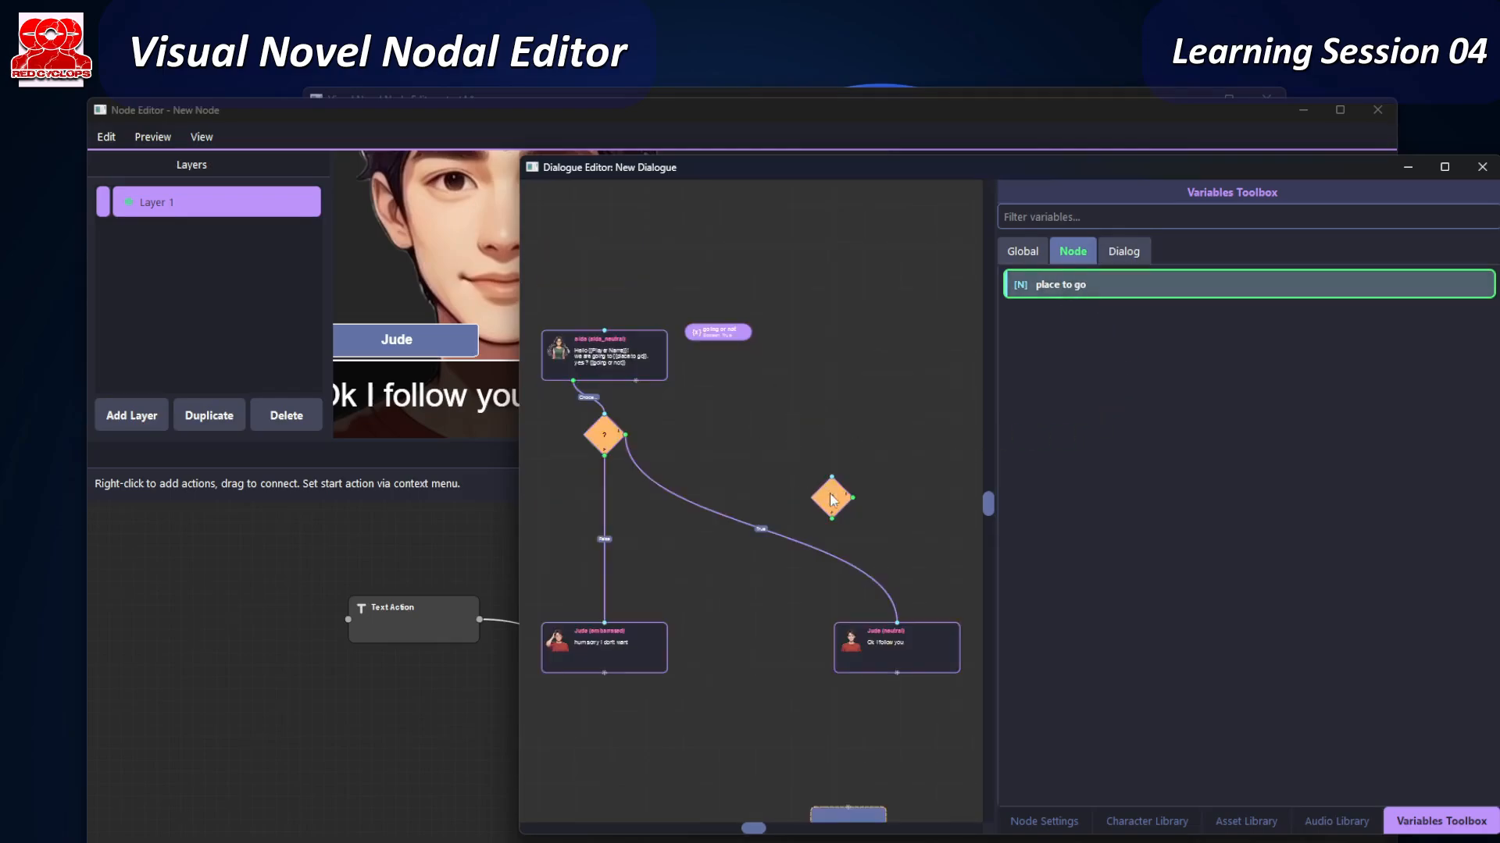
drag(832, 500, 773, 519)
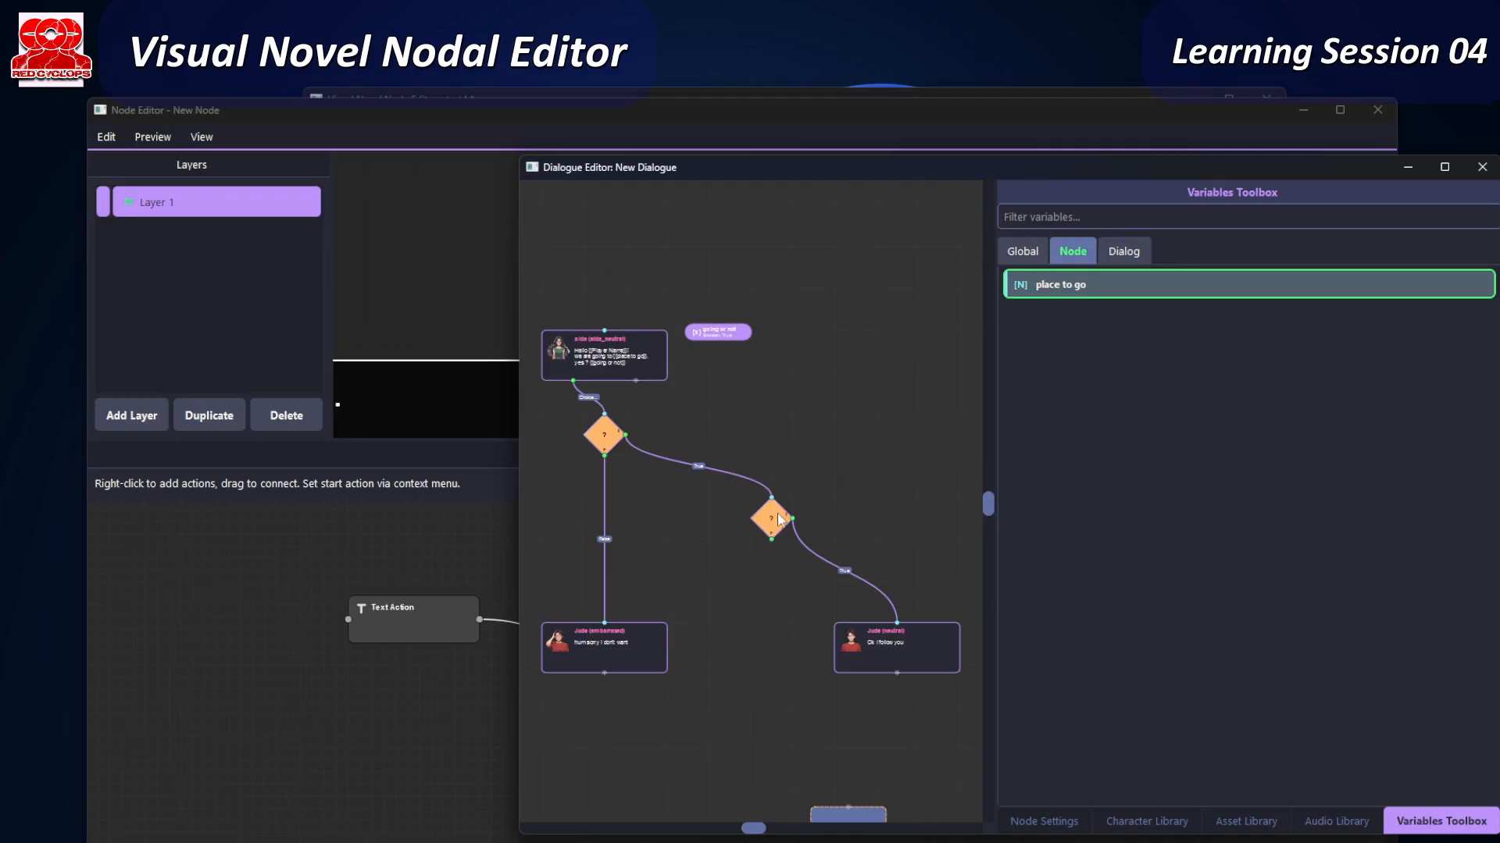
double_click(774, 520)
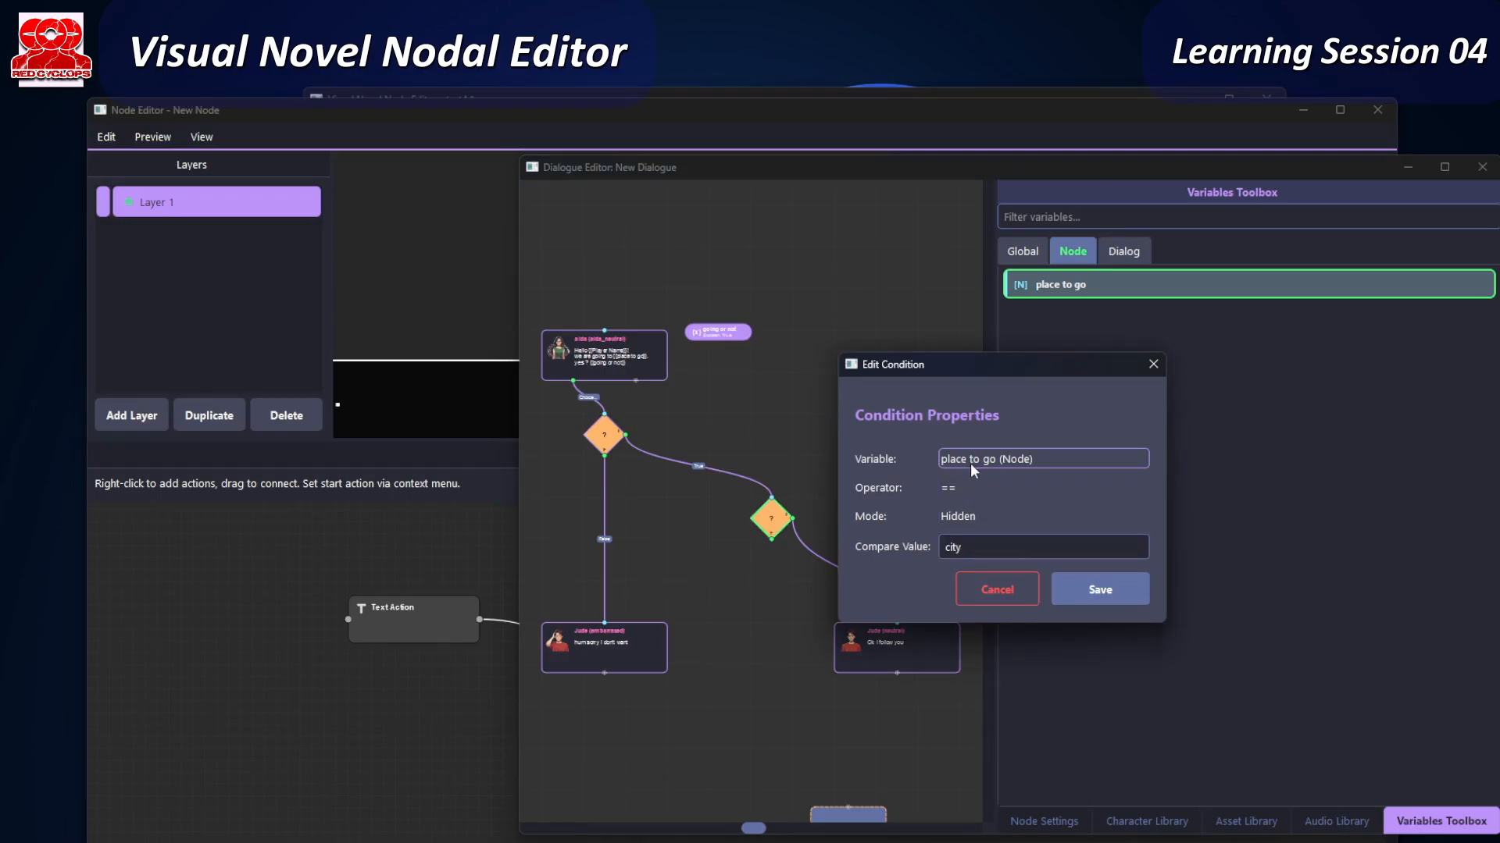
click(1112, 597)
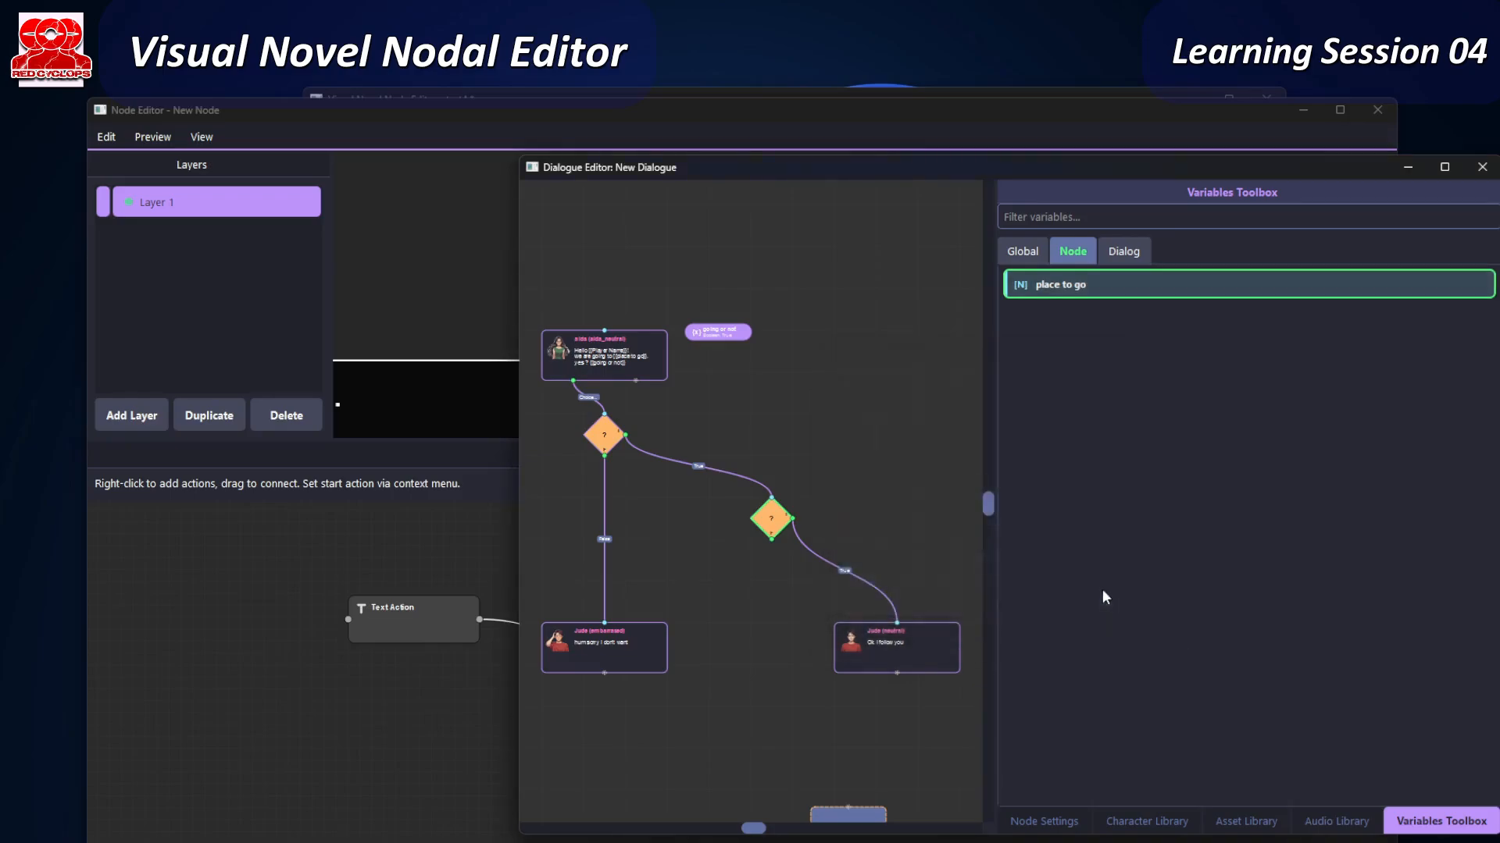
- Add a dialogue node for Jude's serious state on the second condition's False output, connected to the dashed node placed below it
drag(869, 816, 774, 749)
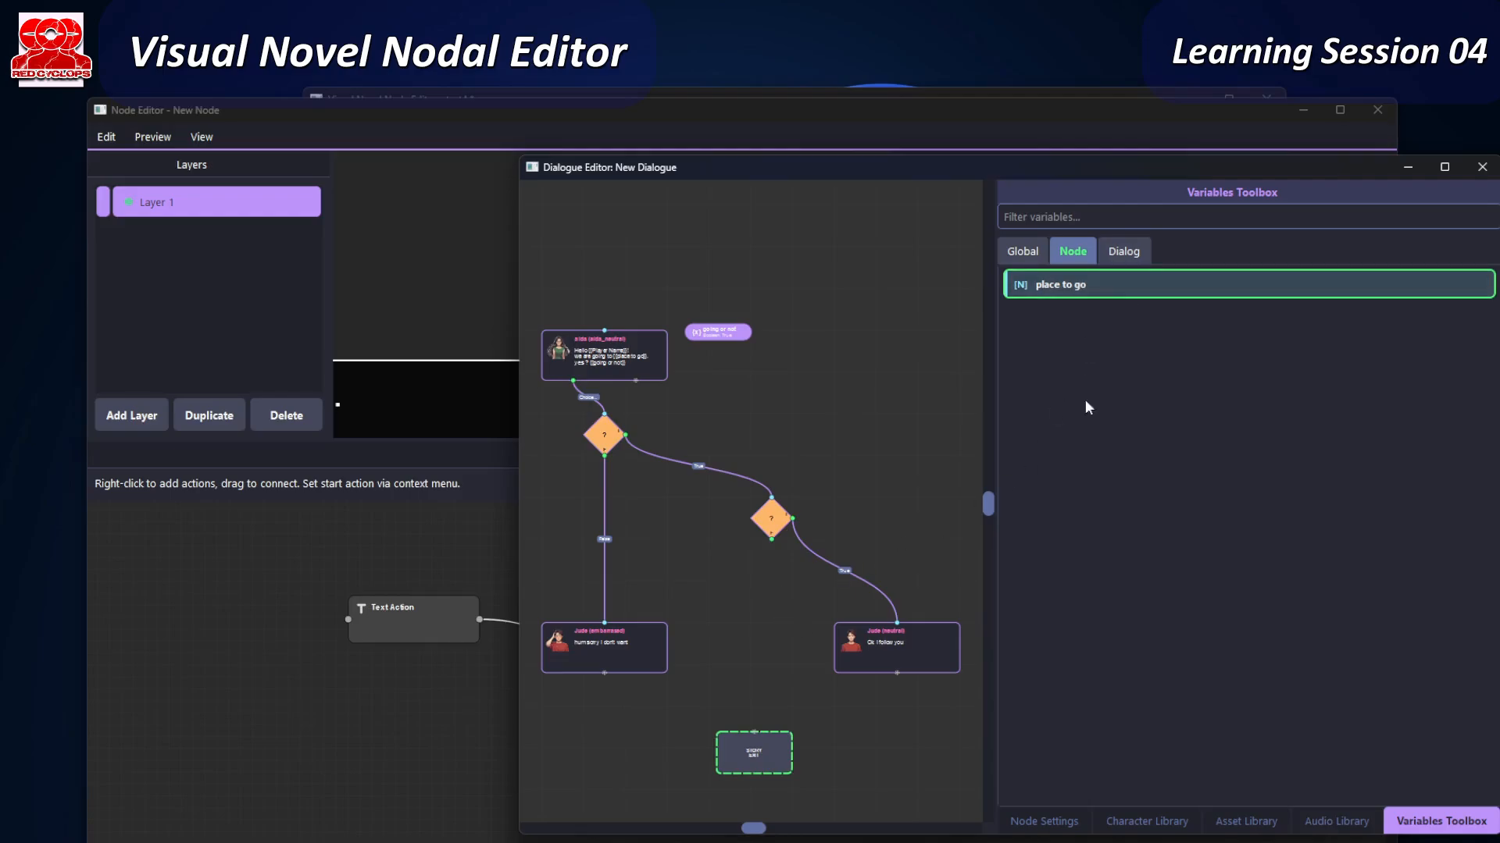
click(1081, 823)
click(1150, 822)
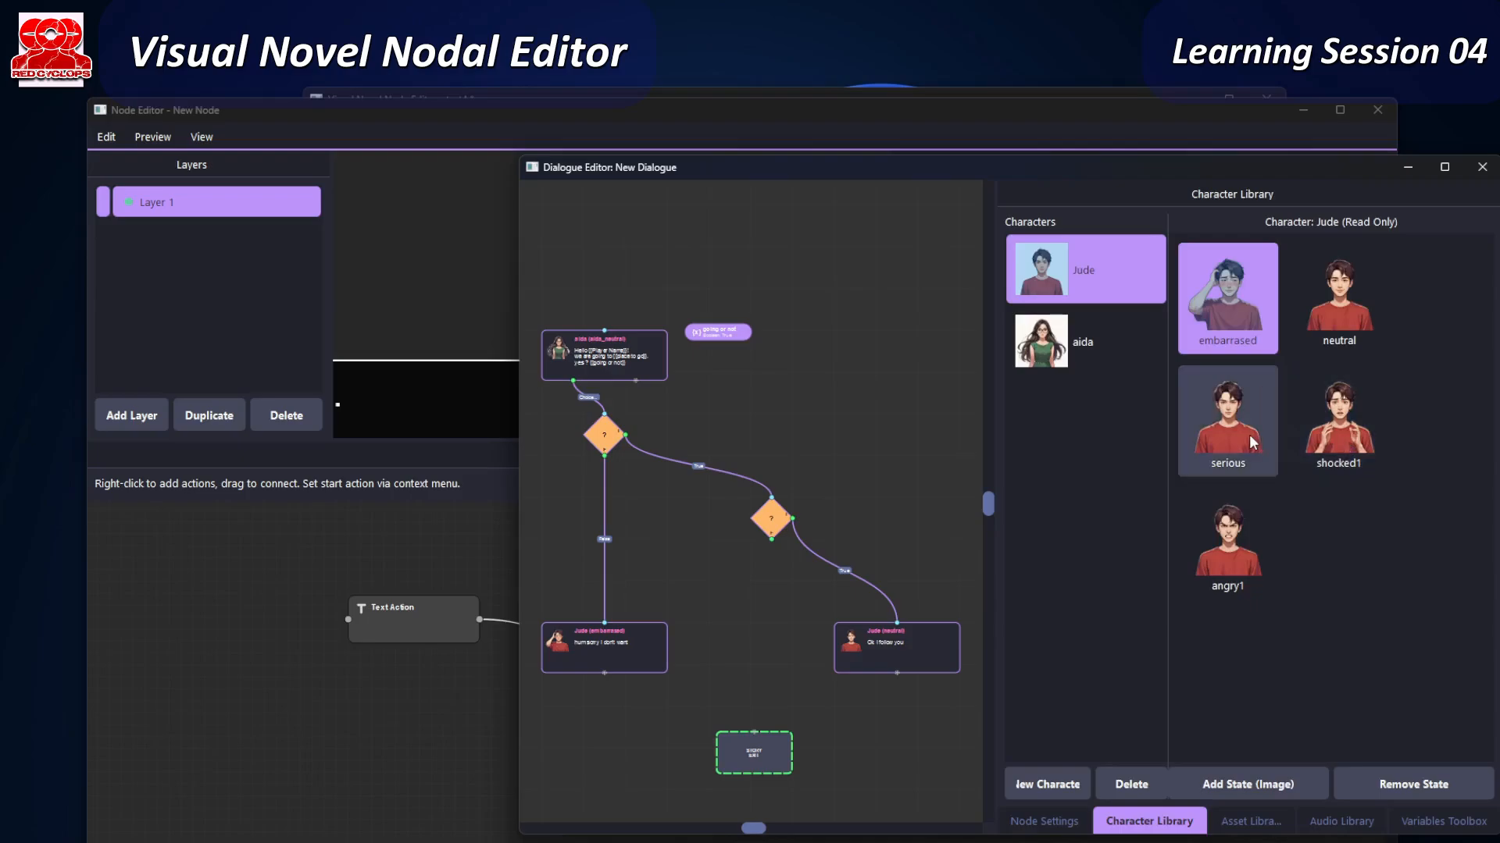
drag(1246, 438, 906, 640)
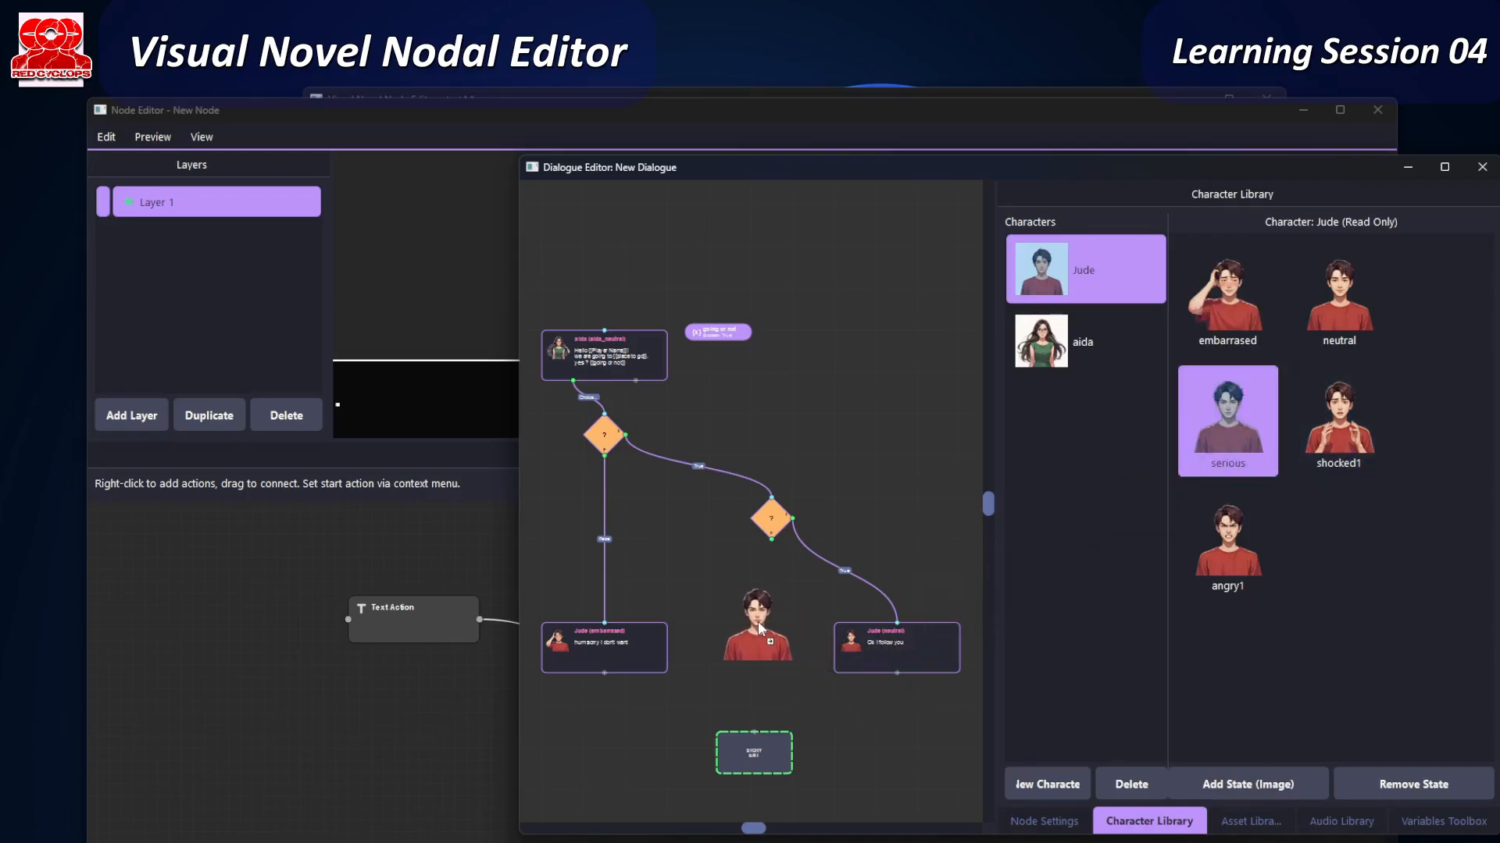
drag(758, 625, 753, 733)
drag(780, 588, 780, 630)
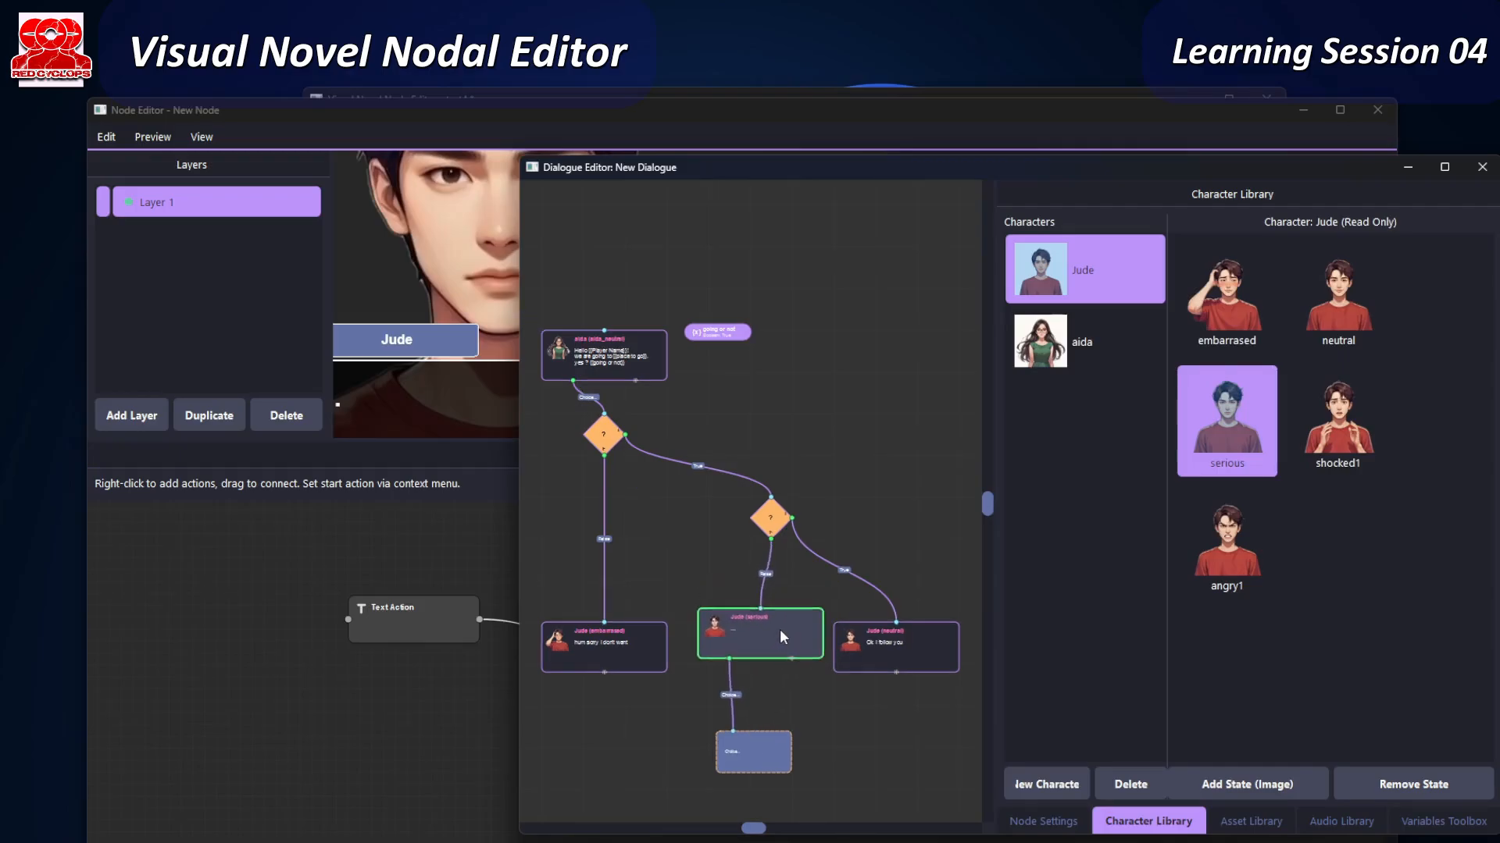
- Enter "... but you want the city, I prefer going to the park!" on two lines in Jude's serious node, and shift the neutral node away from it
double_click(747, 649)
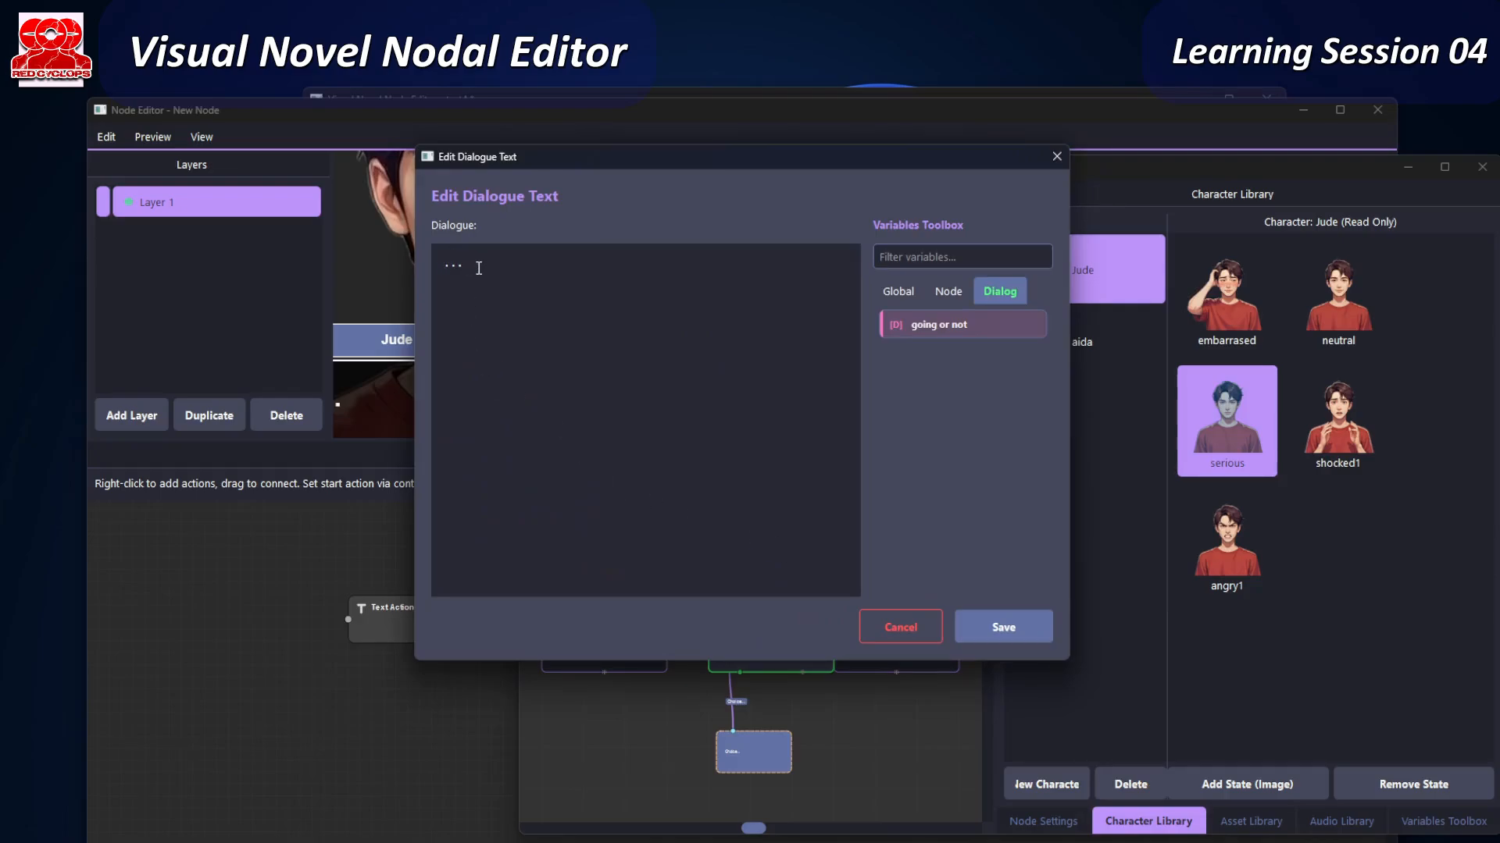
text(but it's the city I prefer going to f)
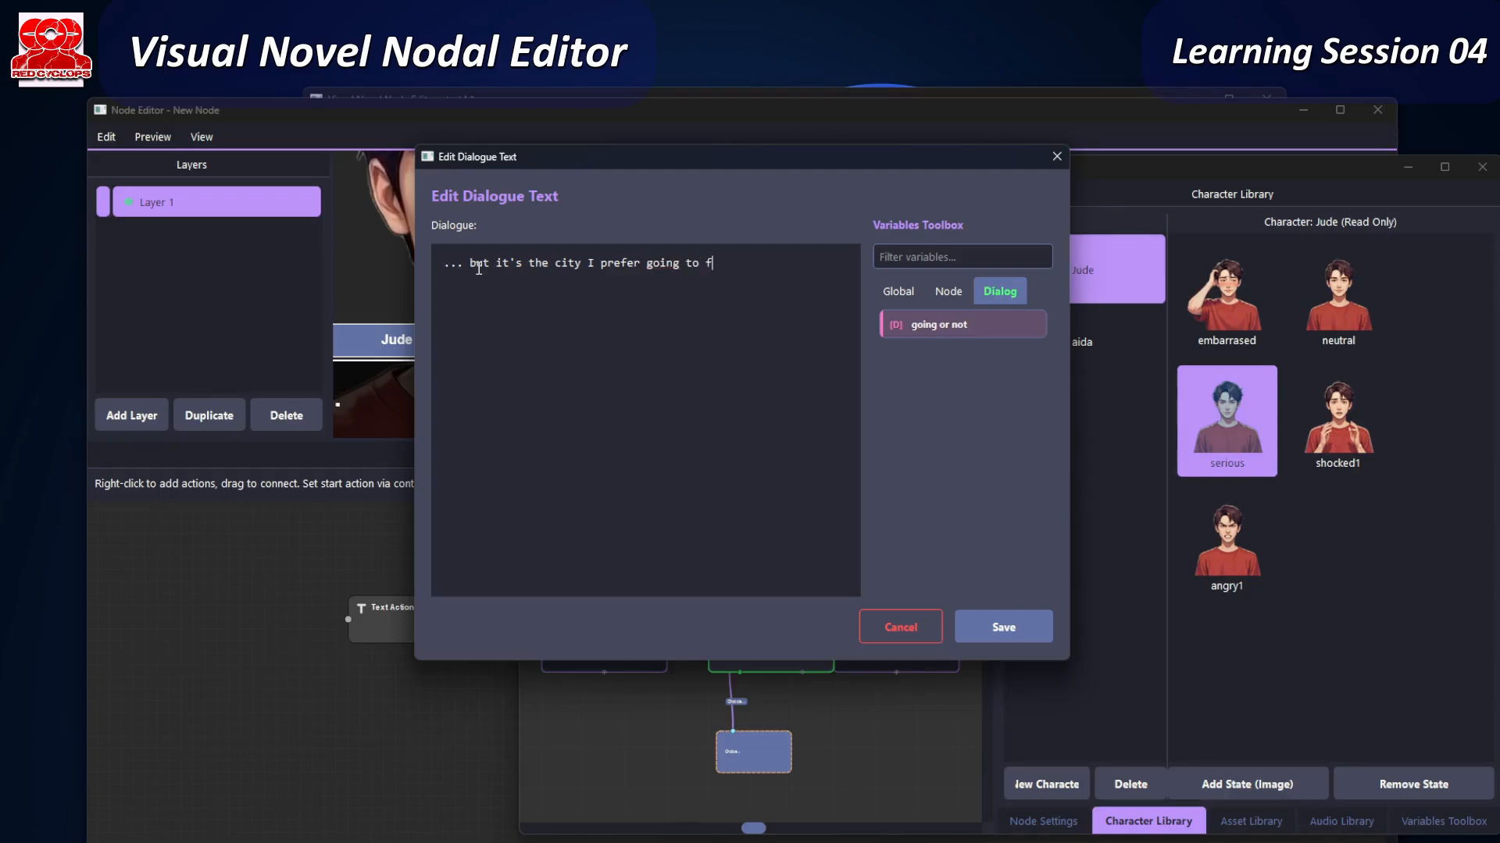
key(BackSpace)
text(the)
text( par)
text(you w)
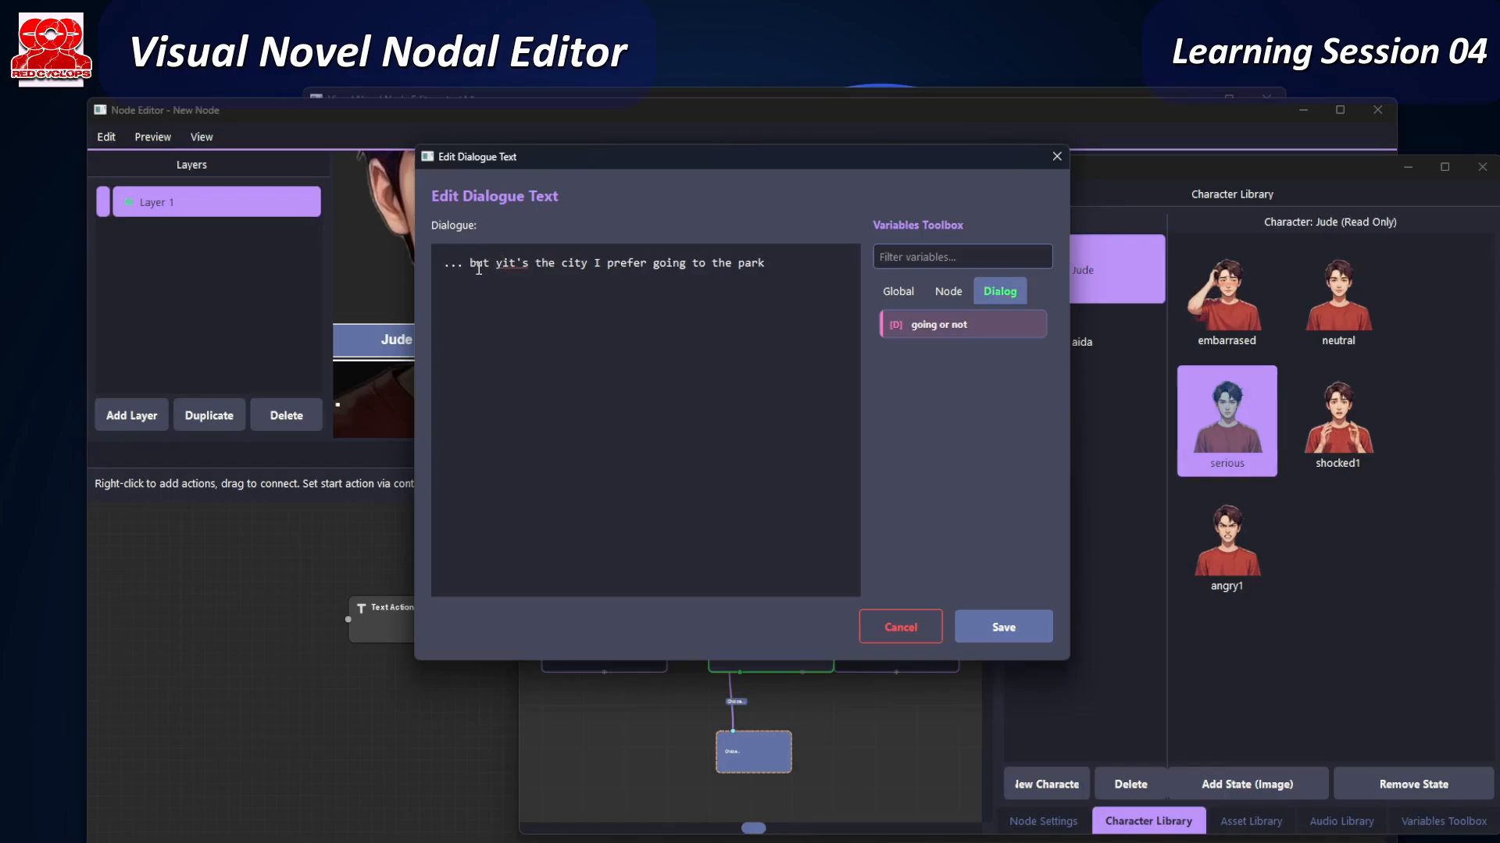
text(ant)
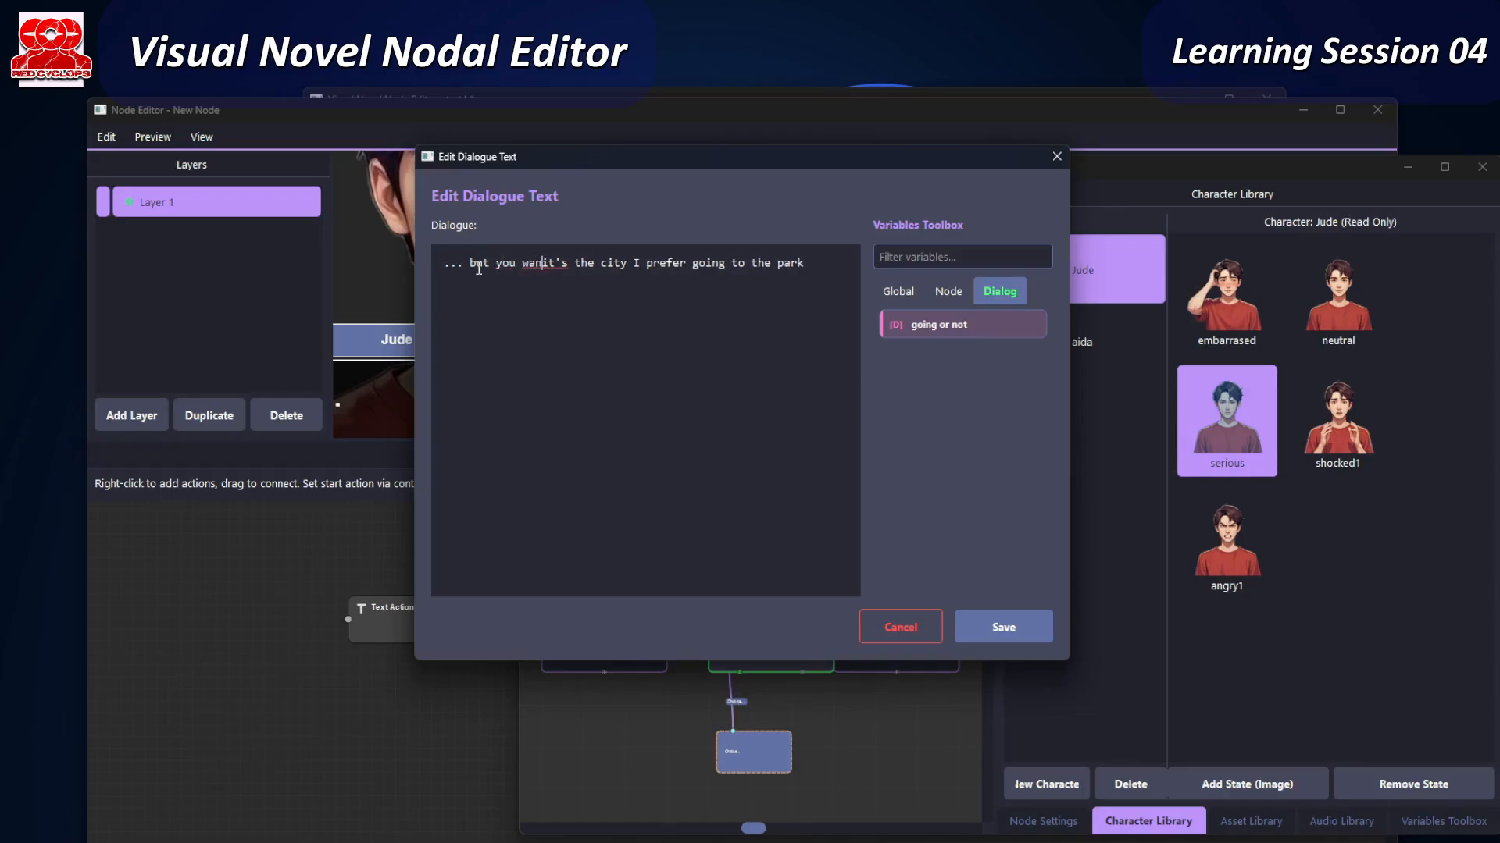
key(Delete)
key(Delete)
key(Delete)
key(Delete)
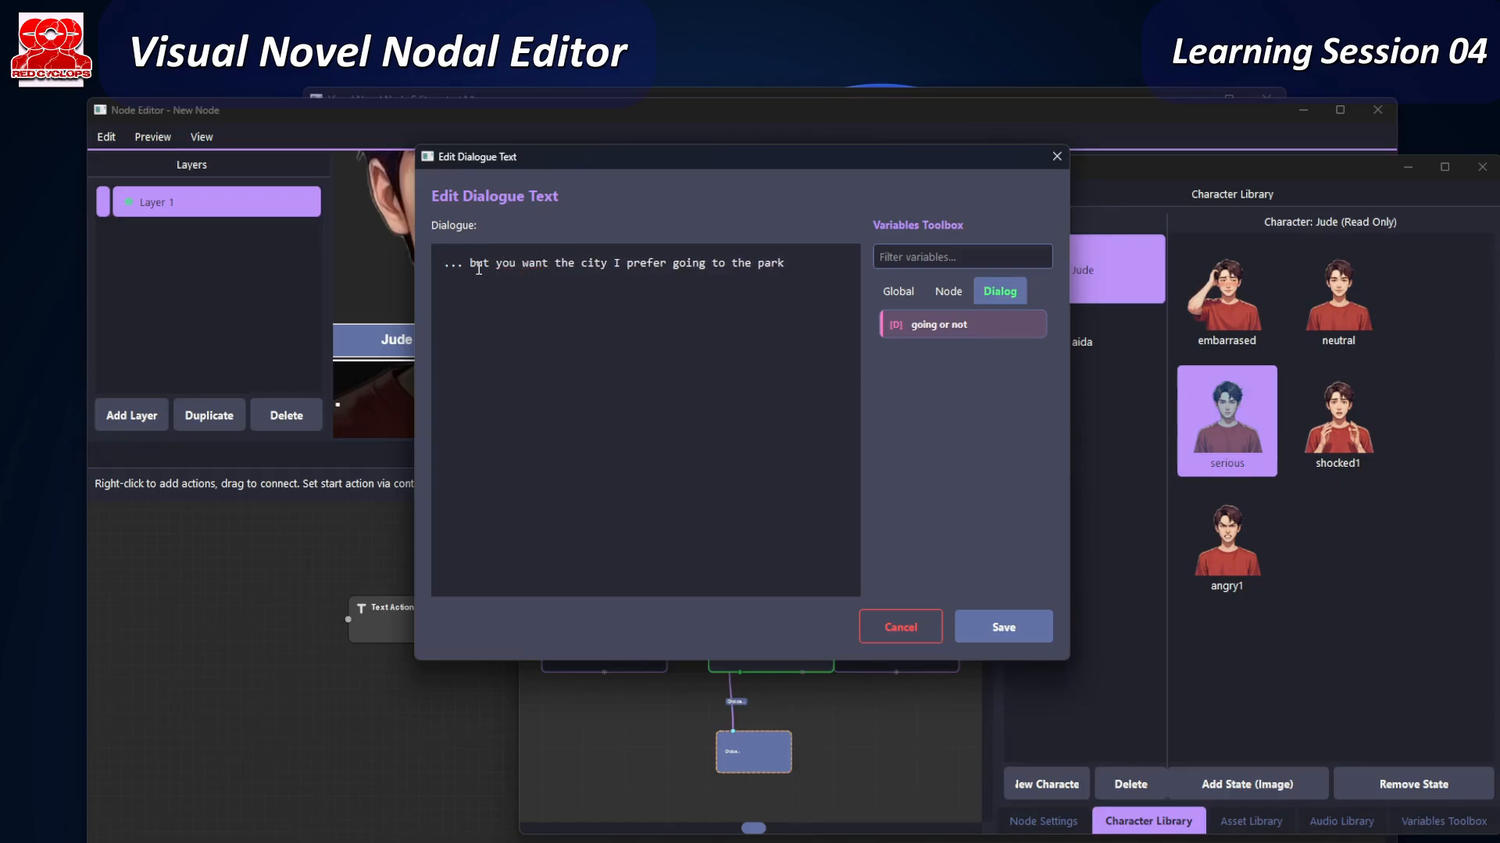
key(Right)
key(Right)
key(Right)
key(Right)
key(Right)
text(,)
key(Return)
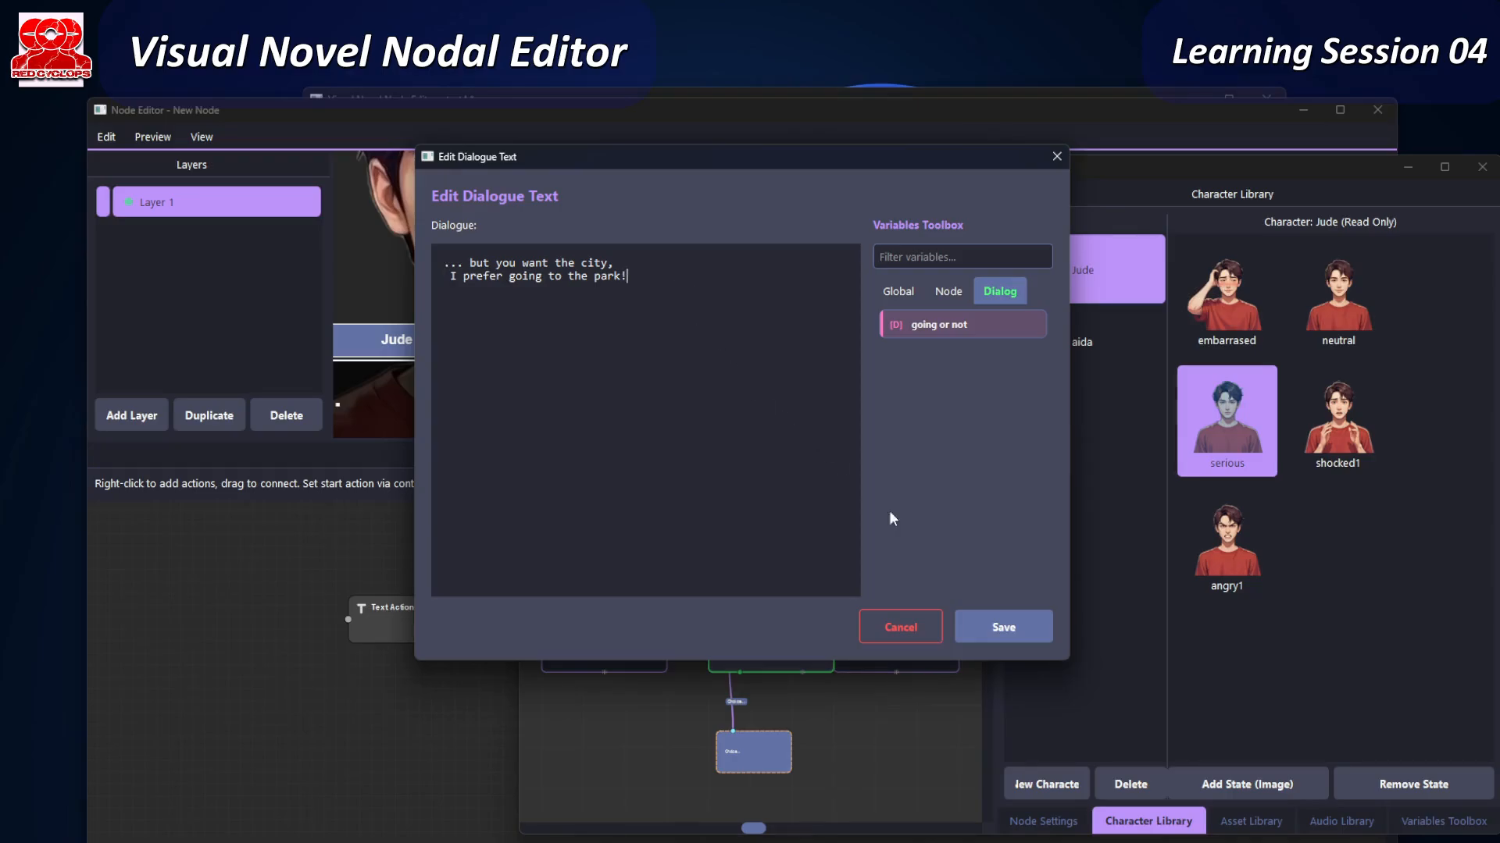
click(1006, 627)
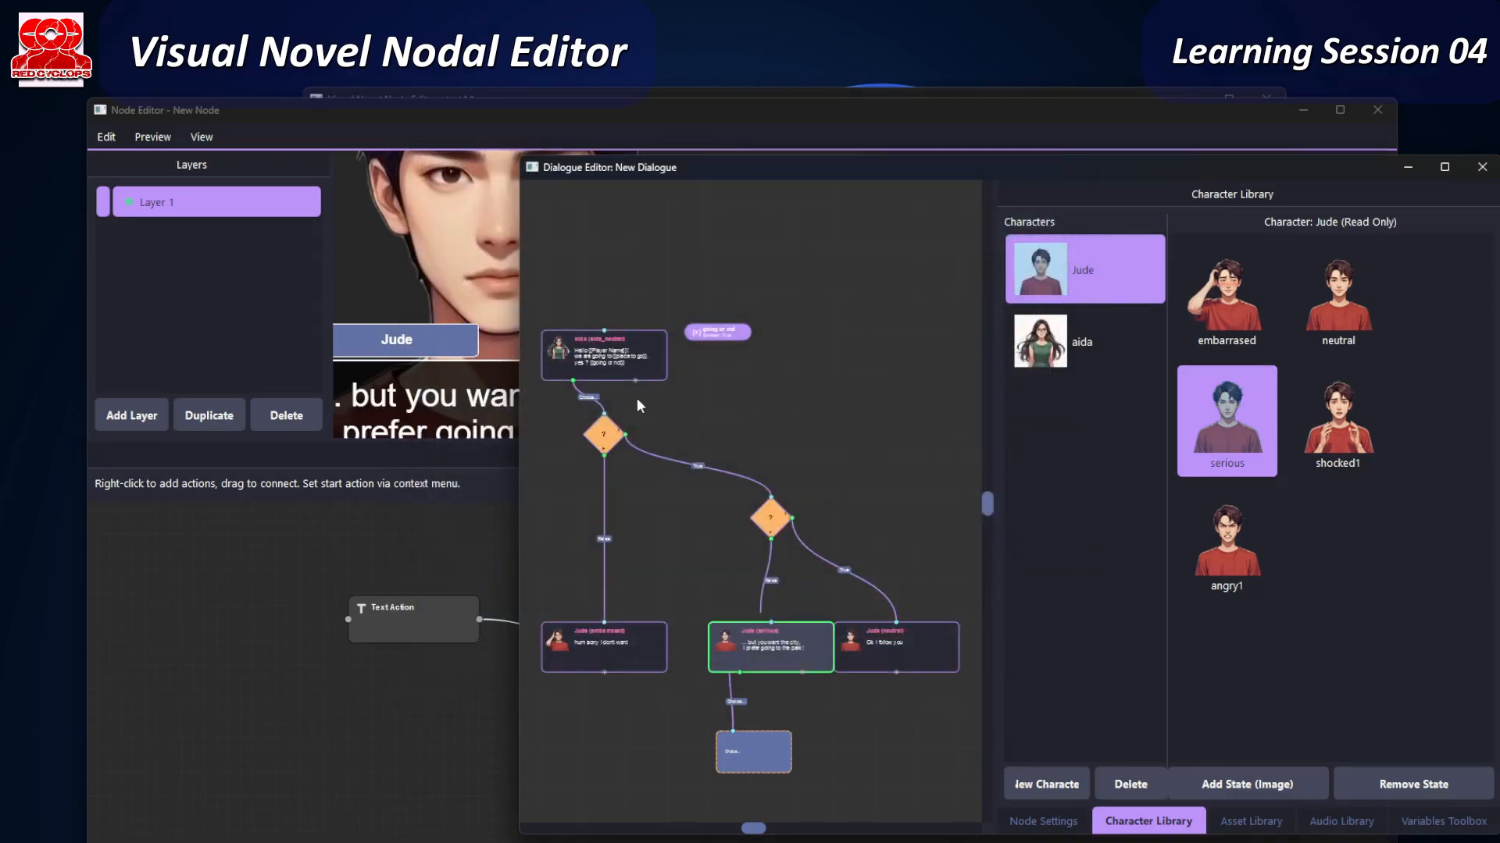
click(867, 647)
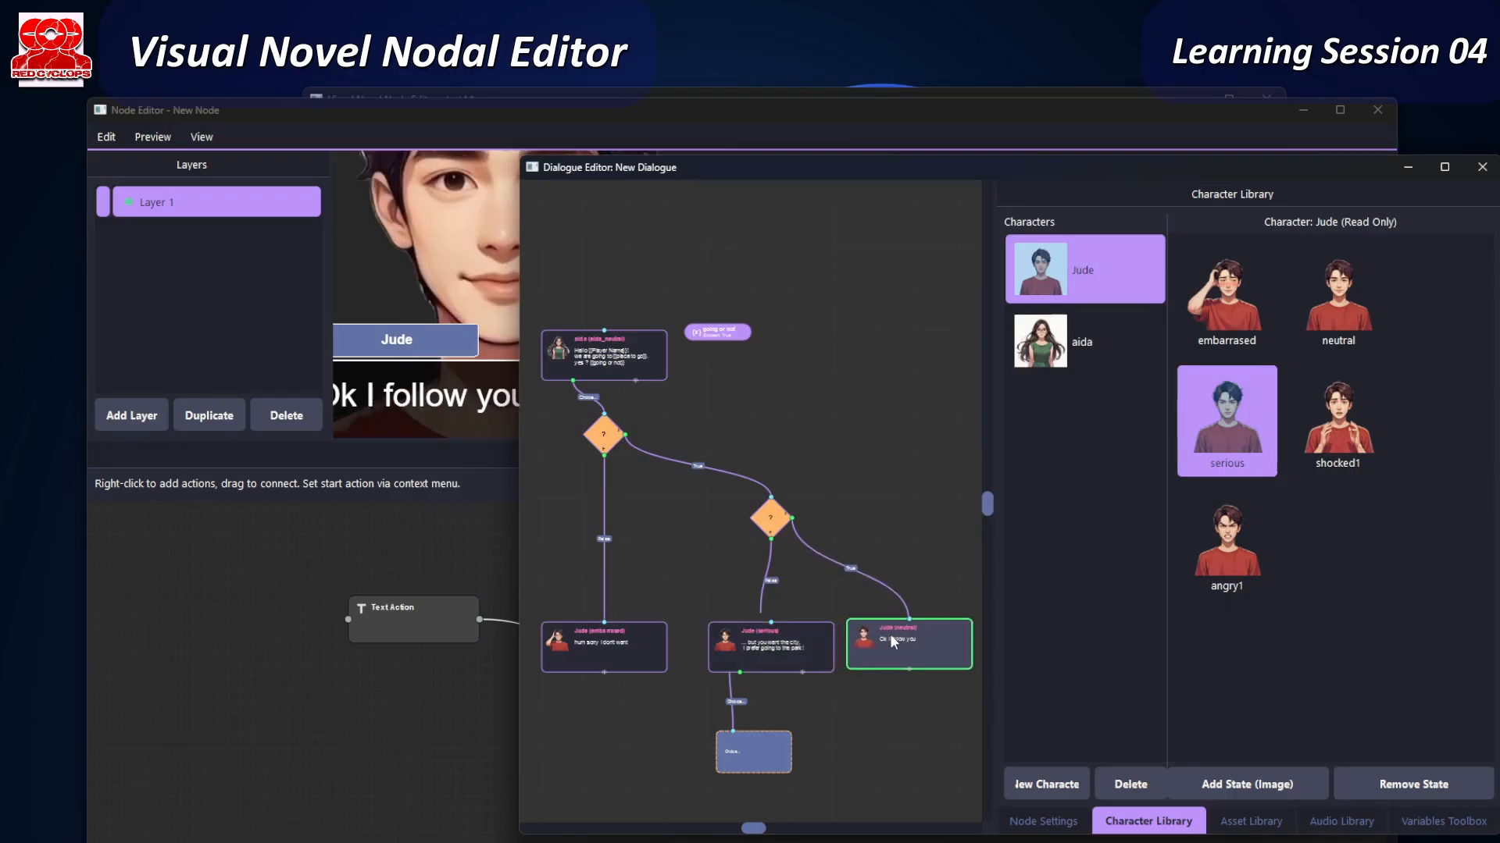
- Line up Jude's serious node under the second condition, and close the dialogue and node editors to return to the main graph
click(822, 649)
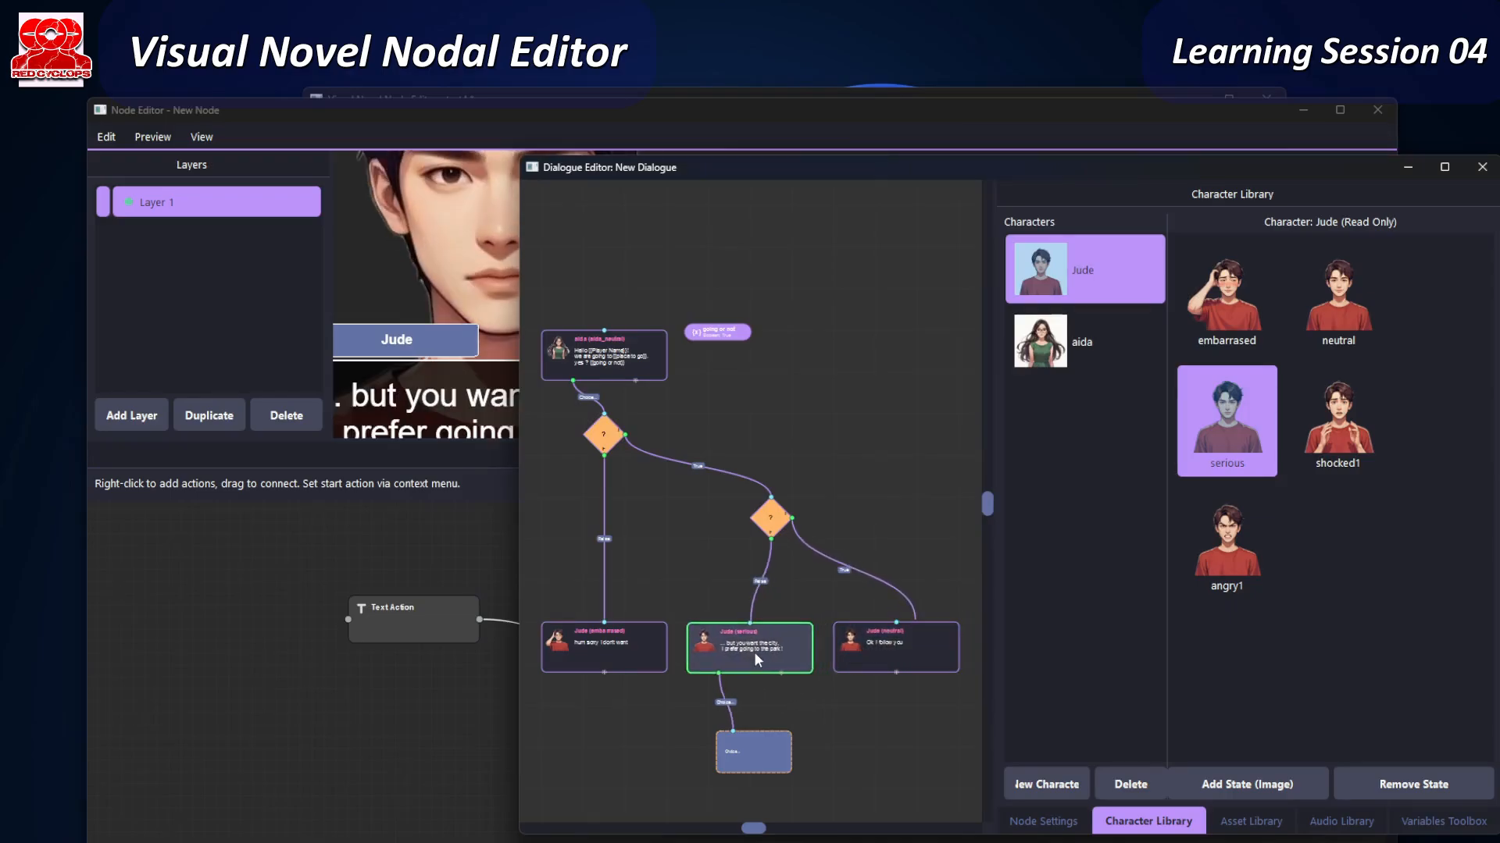
click(746, 756)
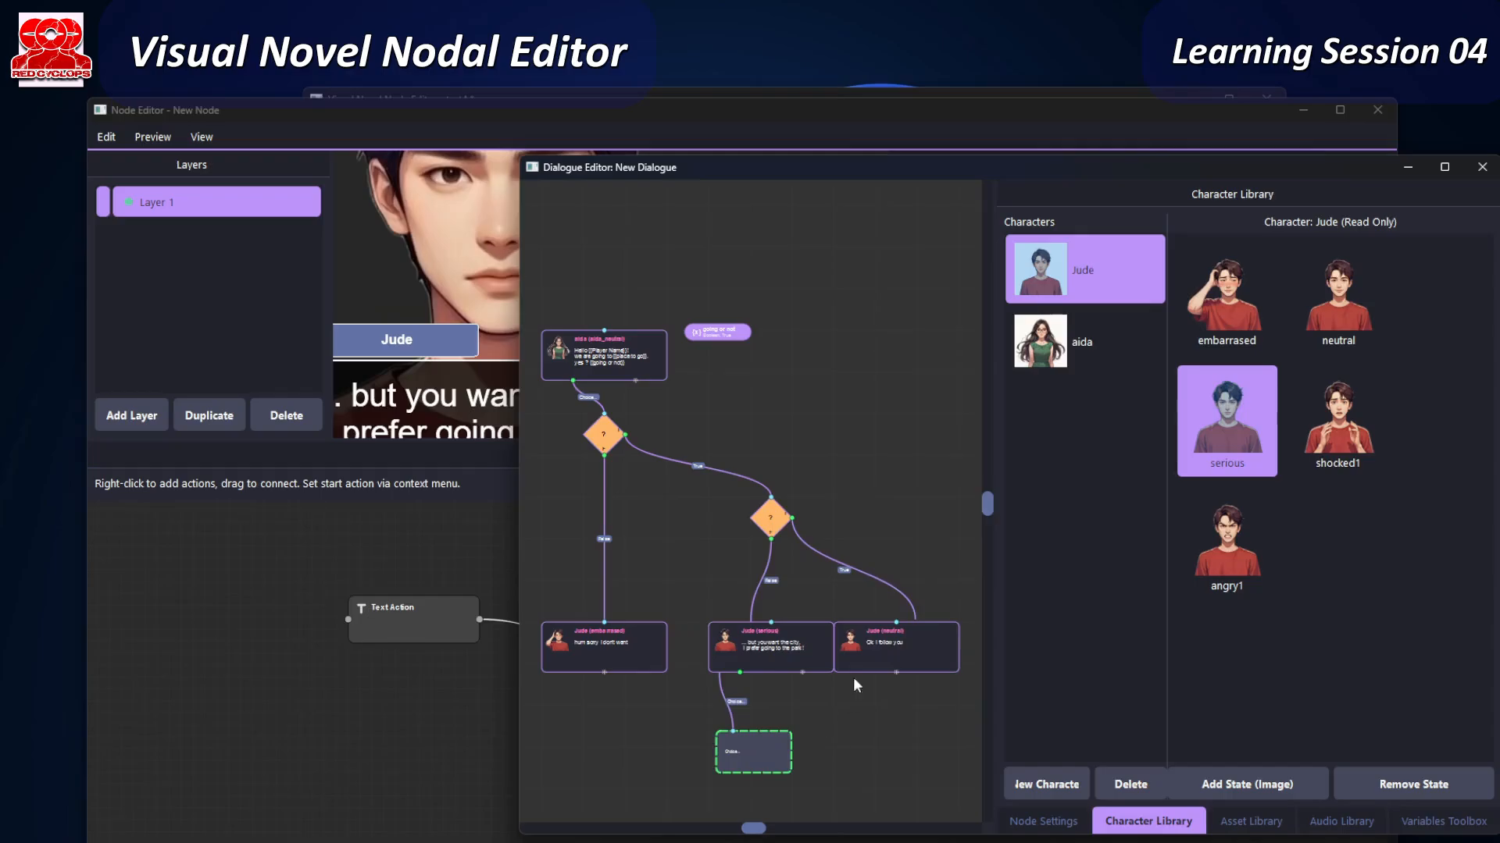
click(1482, 166)
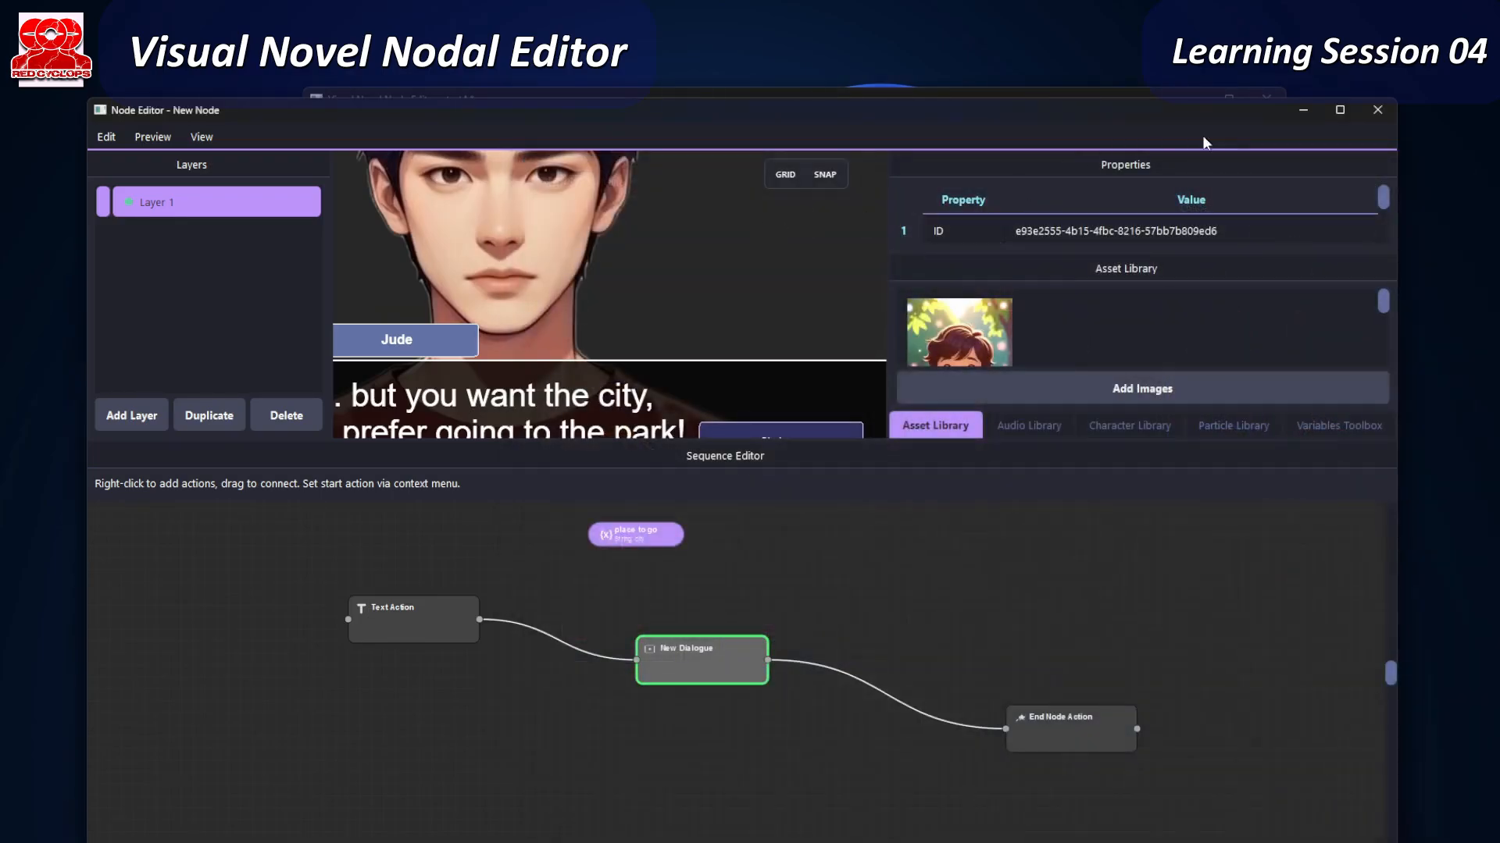
click(1379, 111)
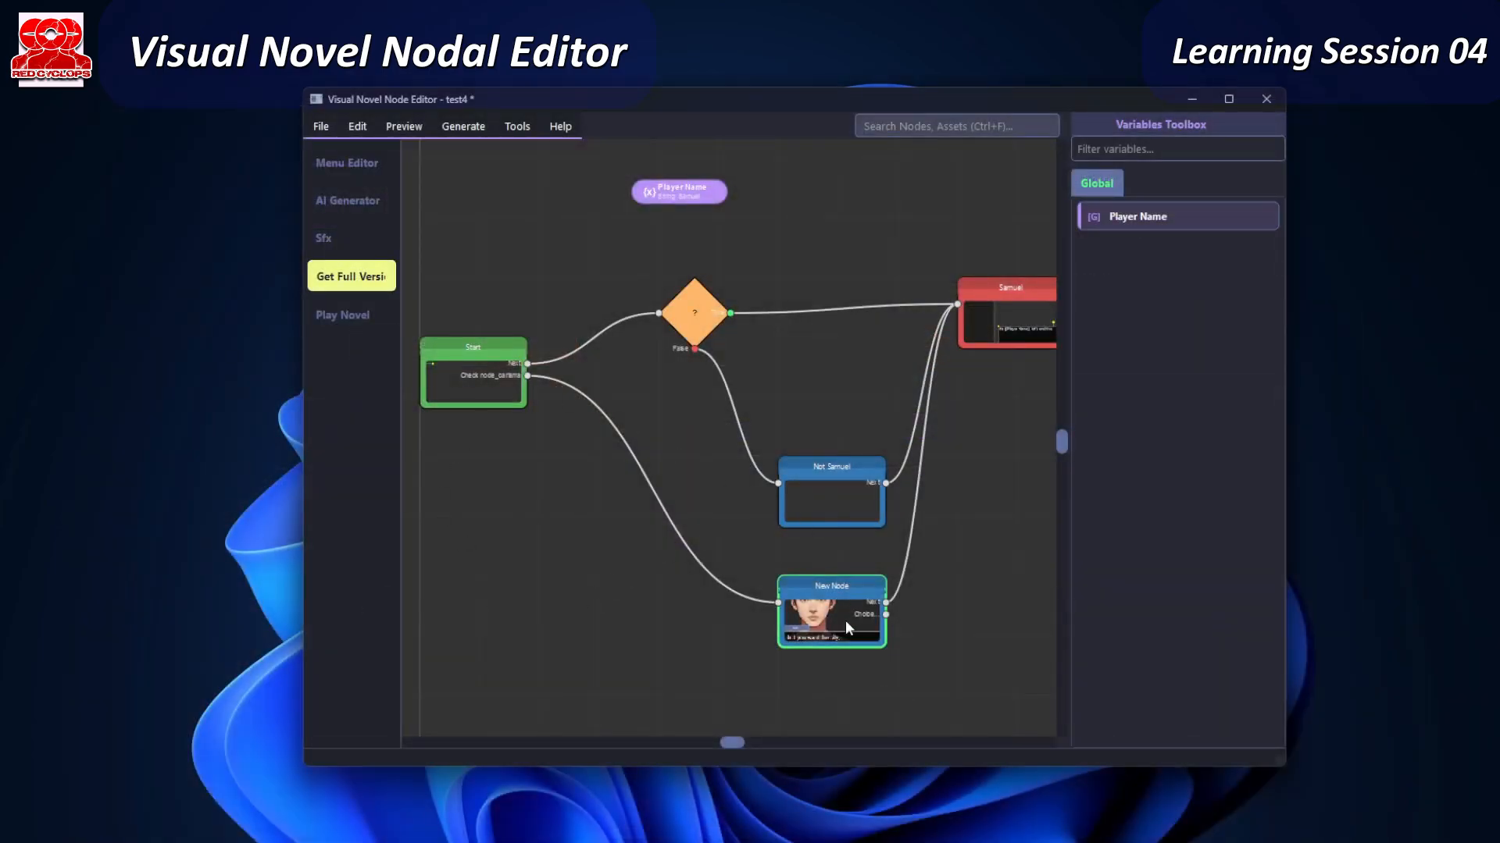
- Create a new node in the main graph beyond the node holding Jude's dialogue, and open it for editing
scroll(809, 634, up, 10)
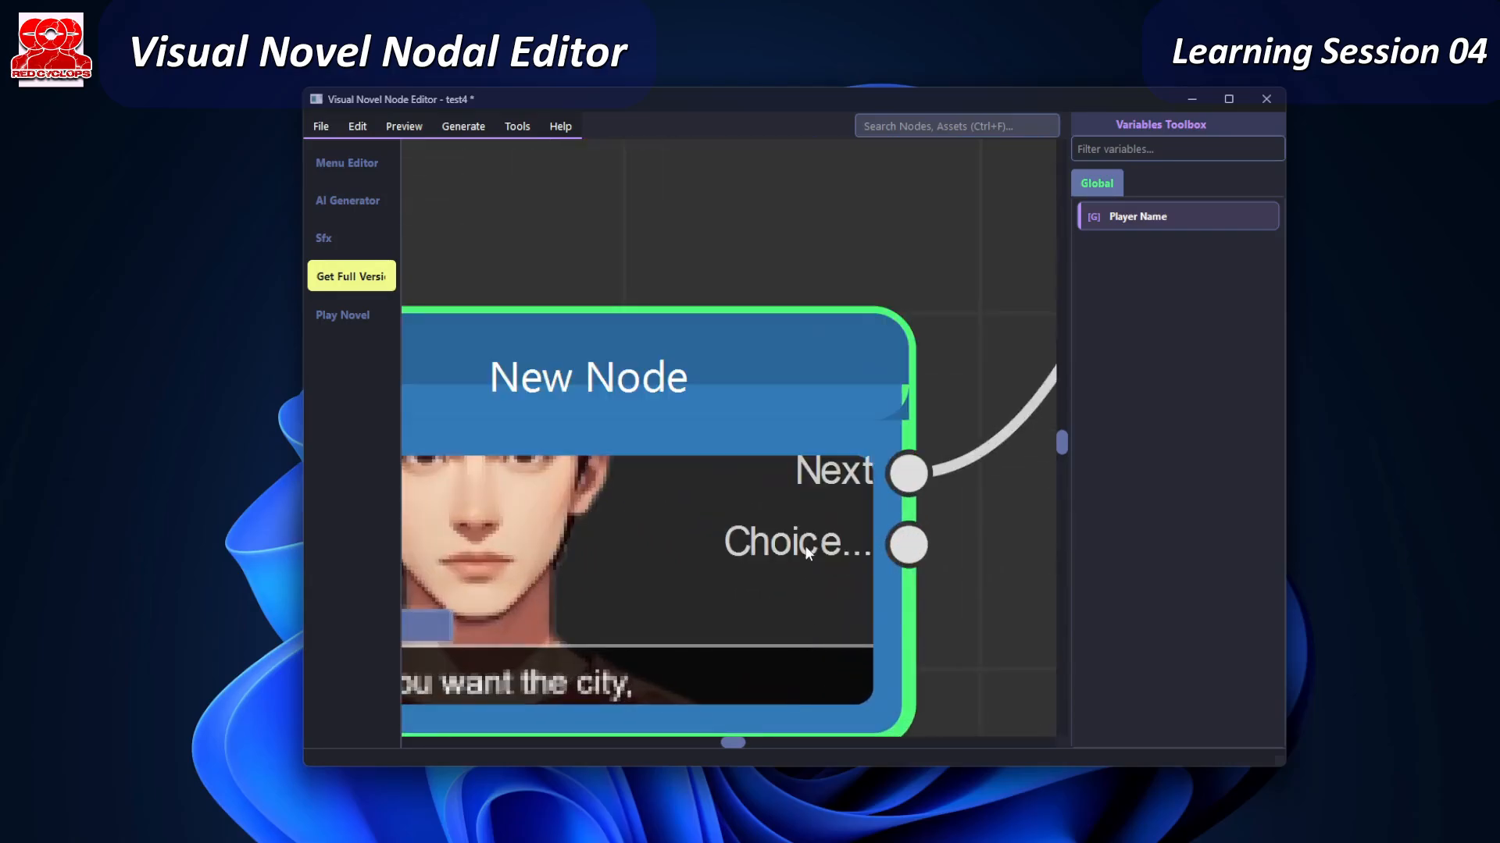
scroll(818, 588, down, 10)
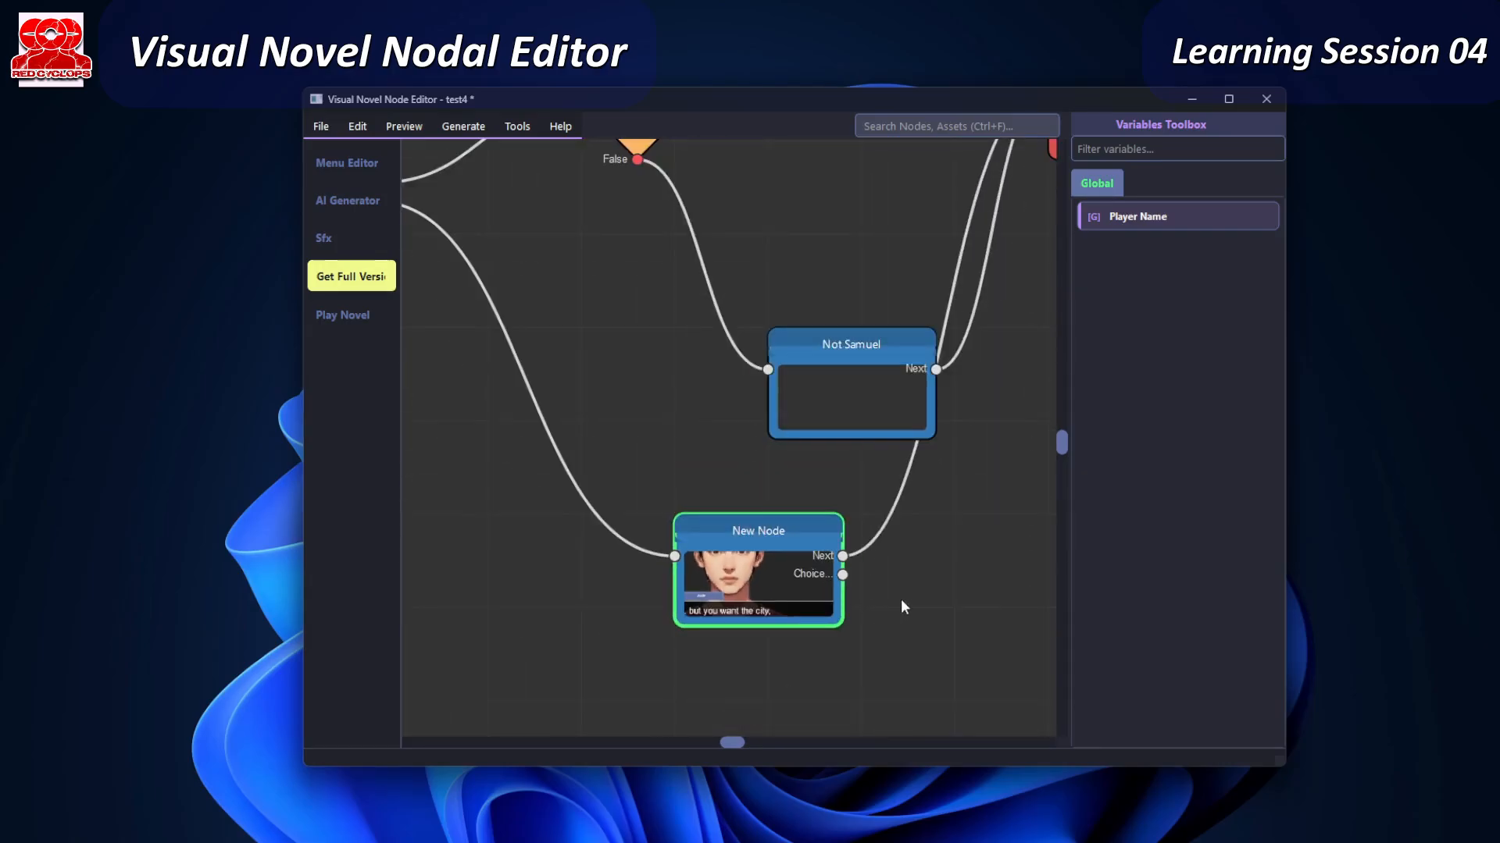
middle_drag(901, 599, 682, 597)
scroll(691, 582, down, 2)
middle_drag(784, 592, 673, 576)
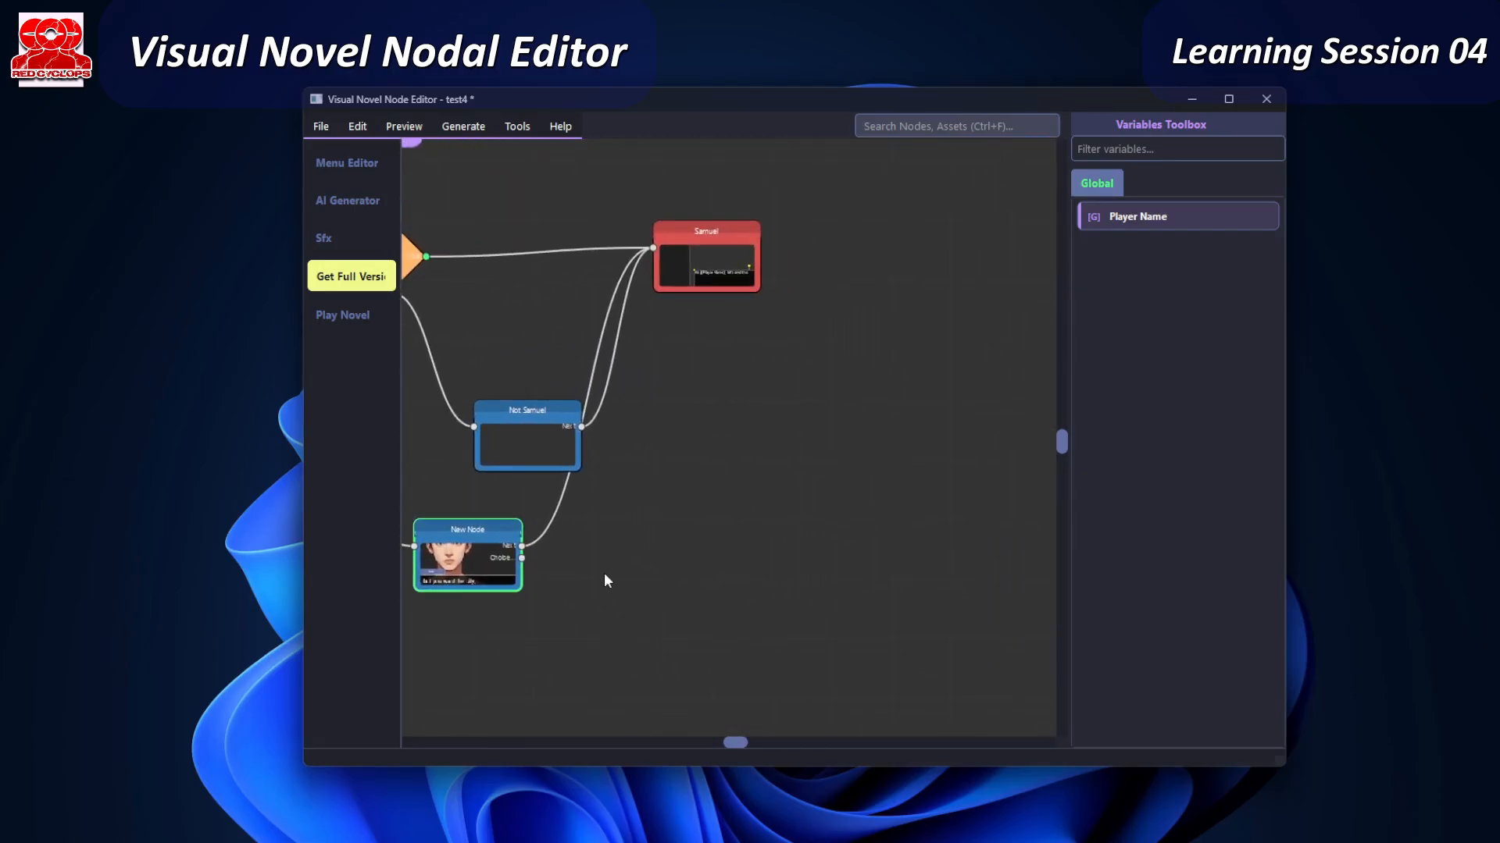
right_click(641, 558)
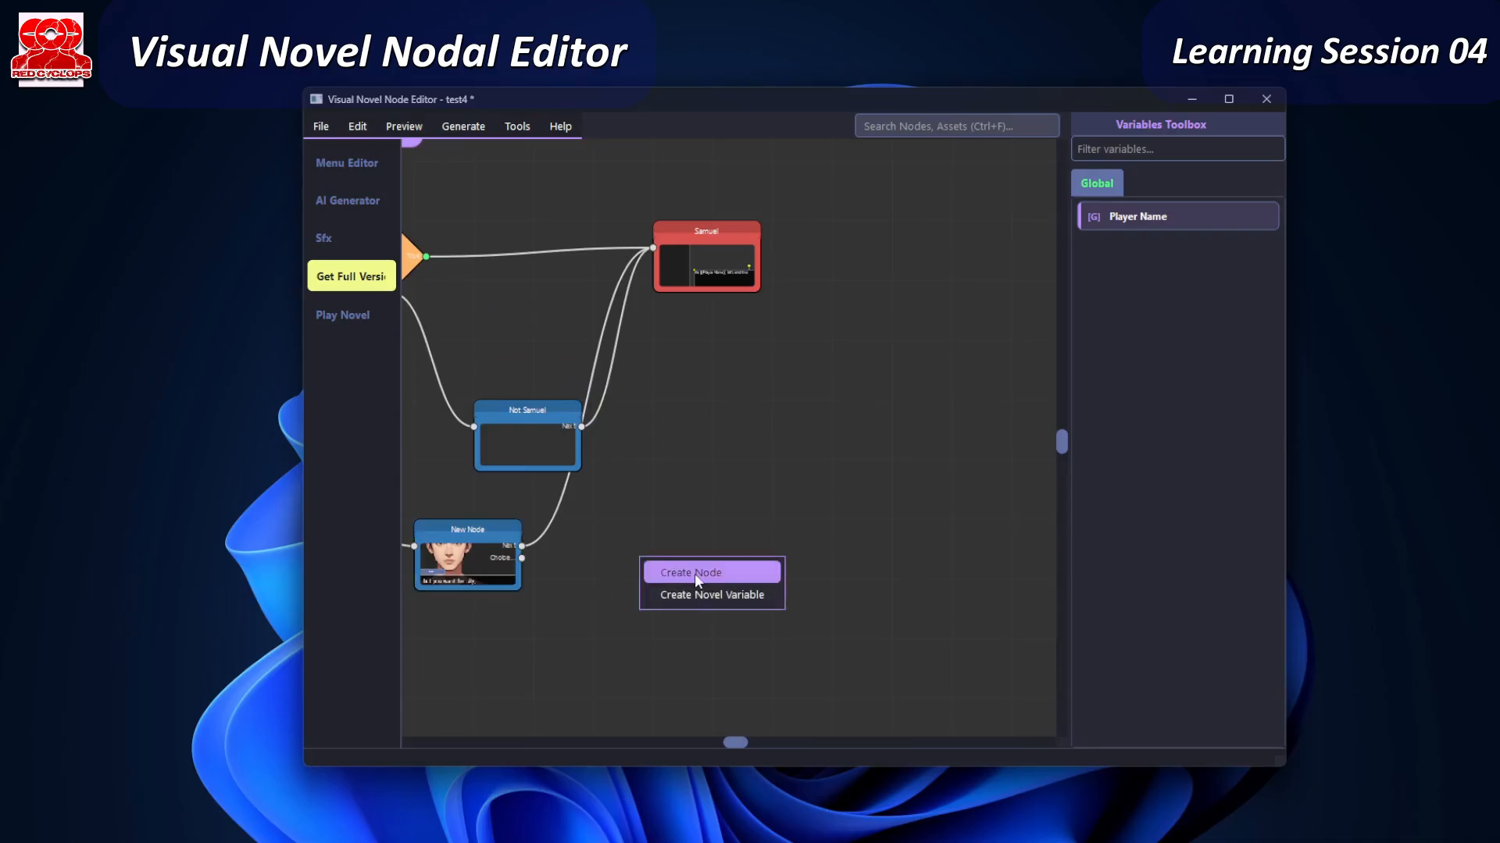
click(695, 573)
double_click(699, 611)
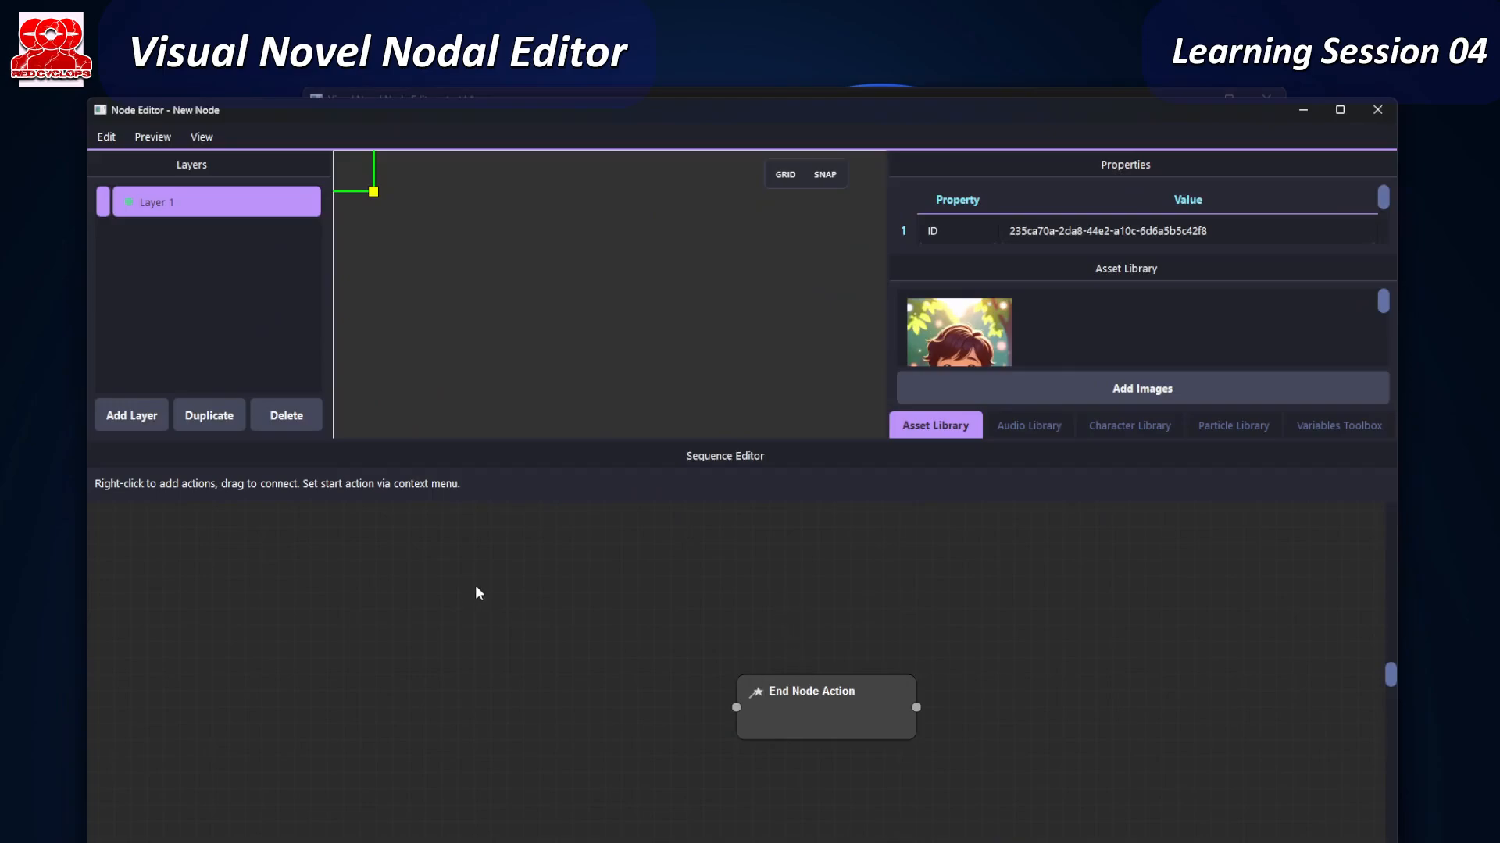
- Place the park image lovers_meet from the asset library on Layer 1 of the new node
scroll(1020, 357, down, 2)
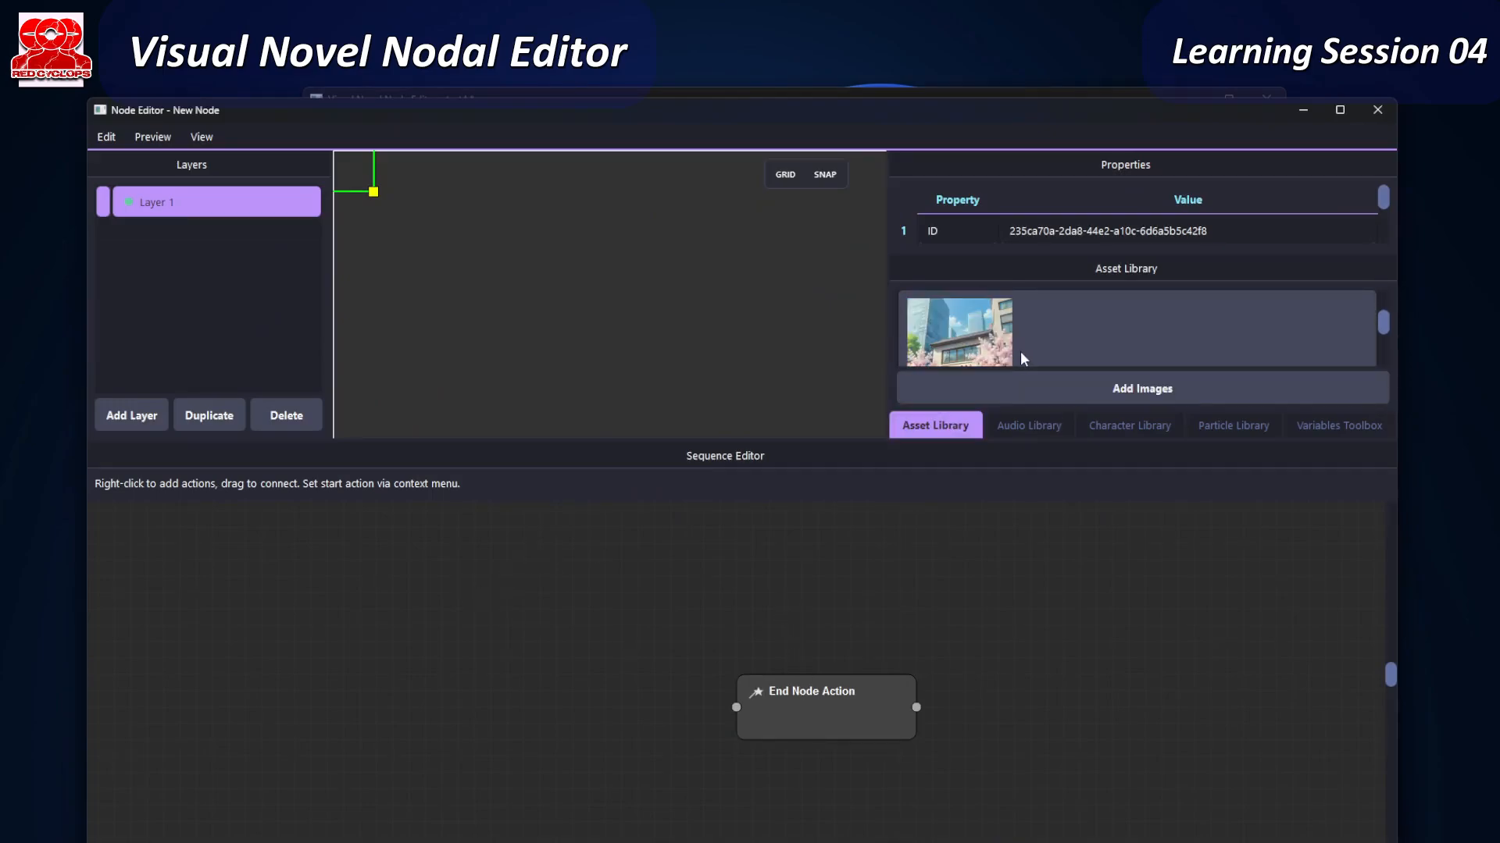
scroll(1020, 355, down, 4)
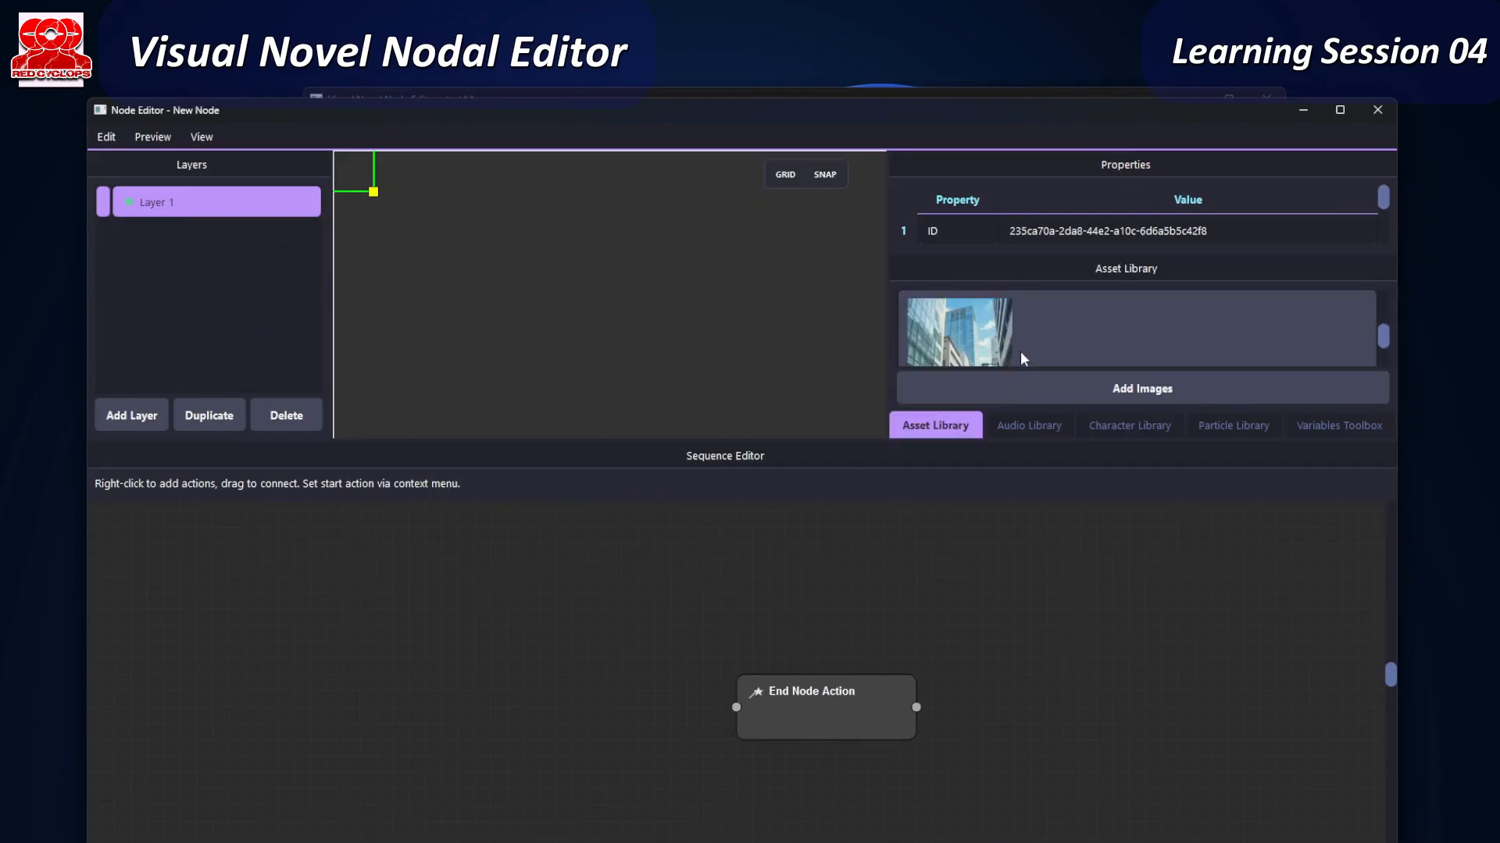
drag(948, 345, 461, 353)
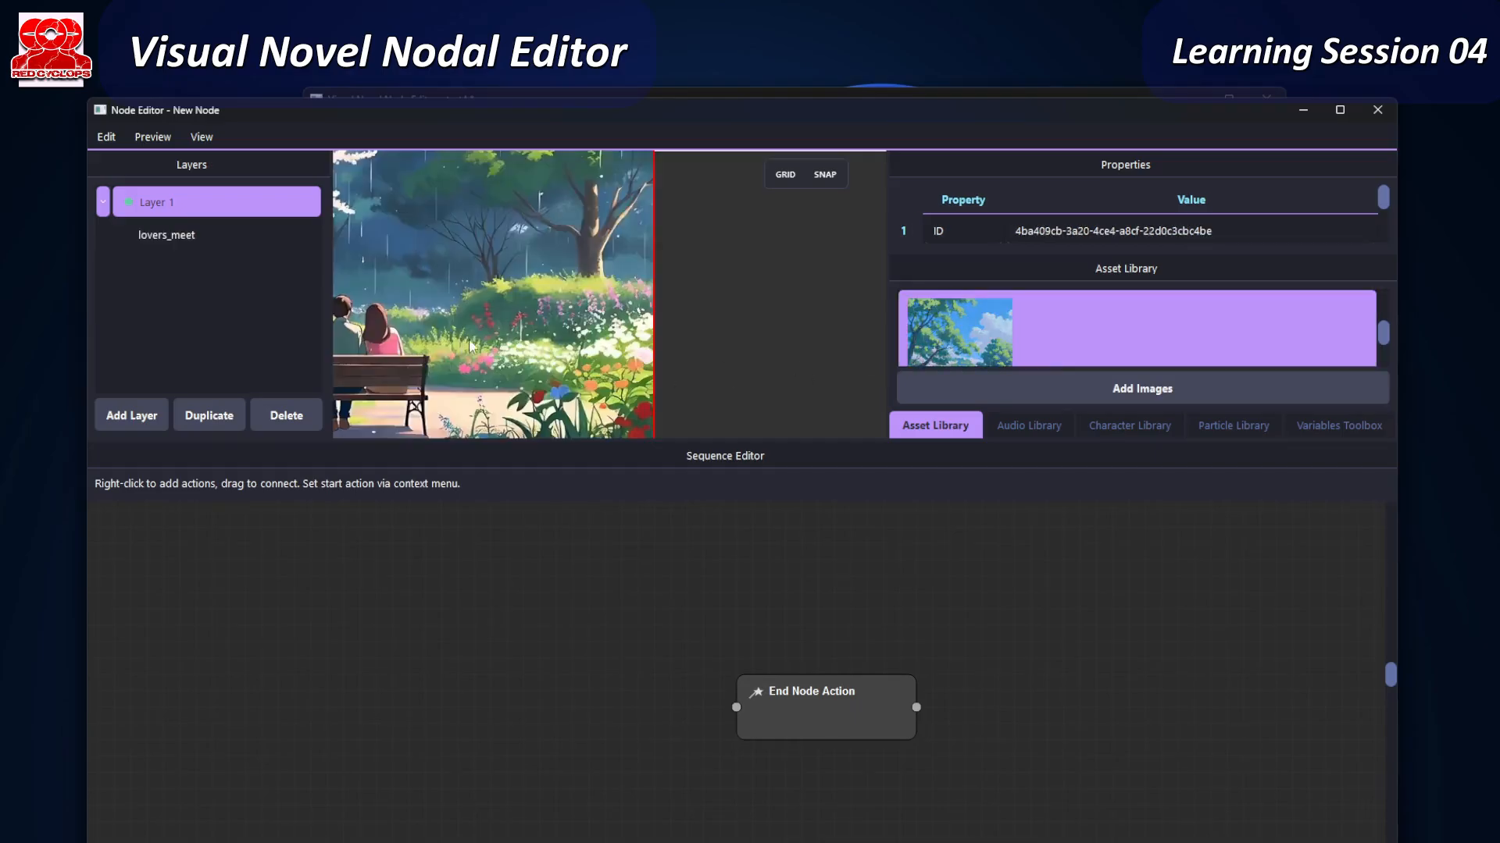
scroll(566, 393, down, 3)
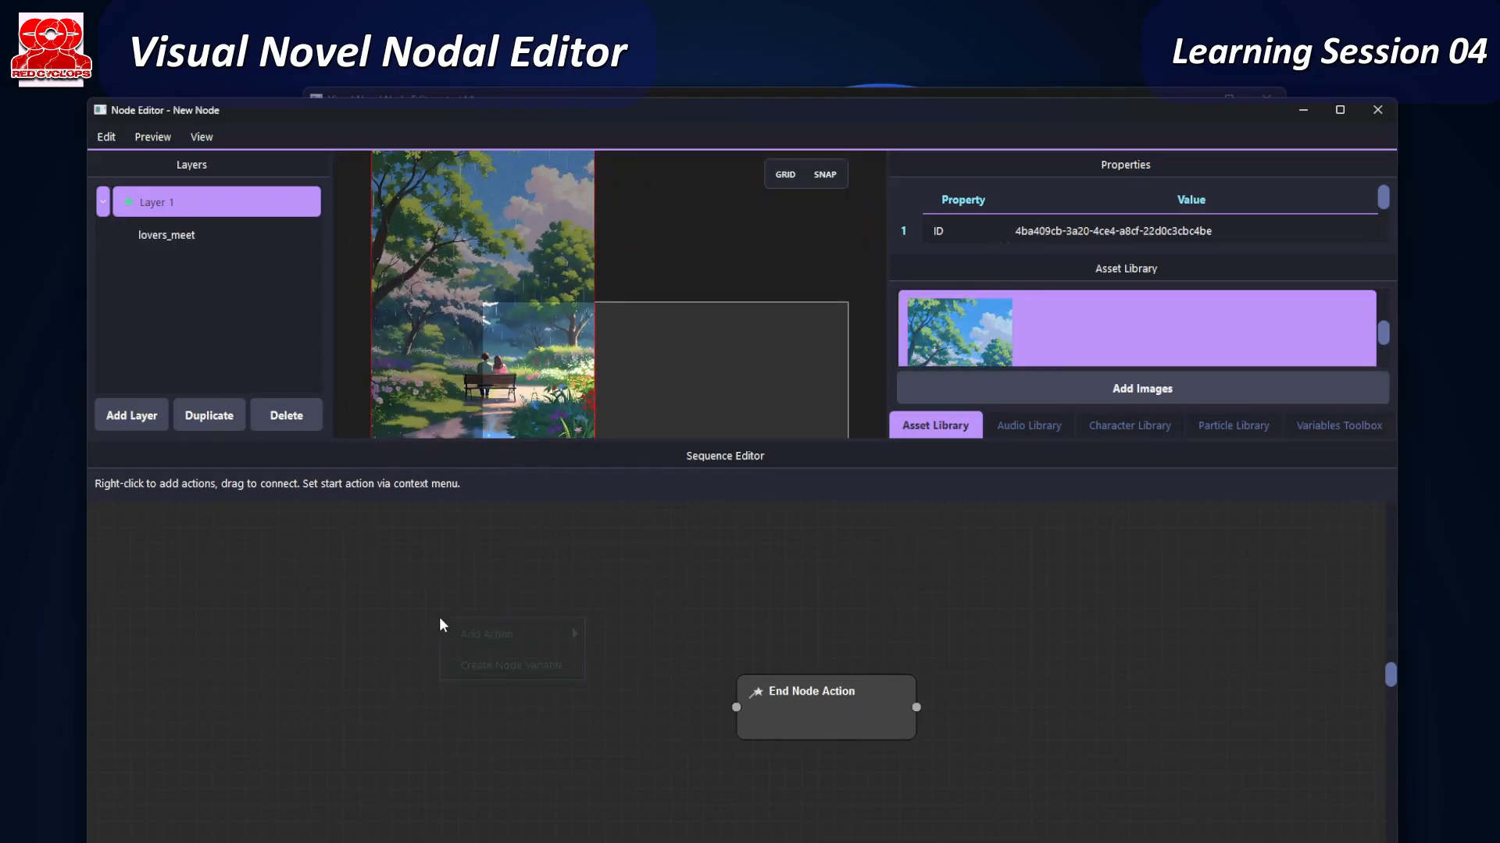
- Add a Show Layer action for Layer 1 to the sequence and connect it to End Node Action
right_click(440, 620)
mouse_move(480, 636)
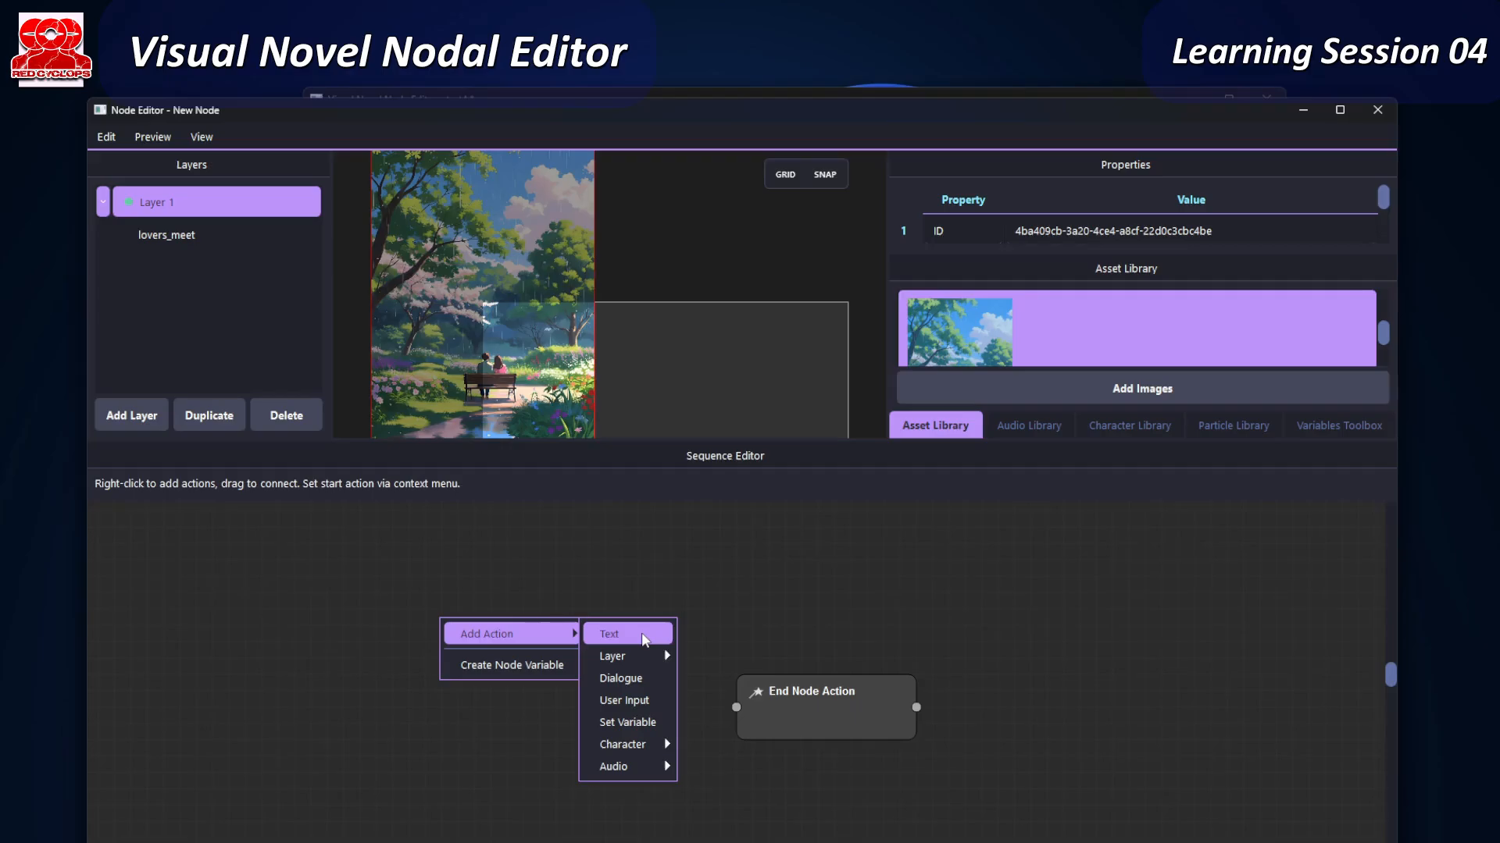
mouse_move(654, 666)
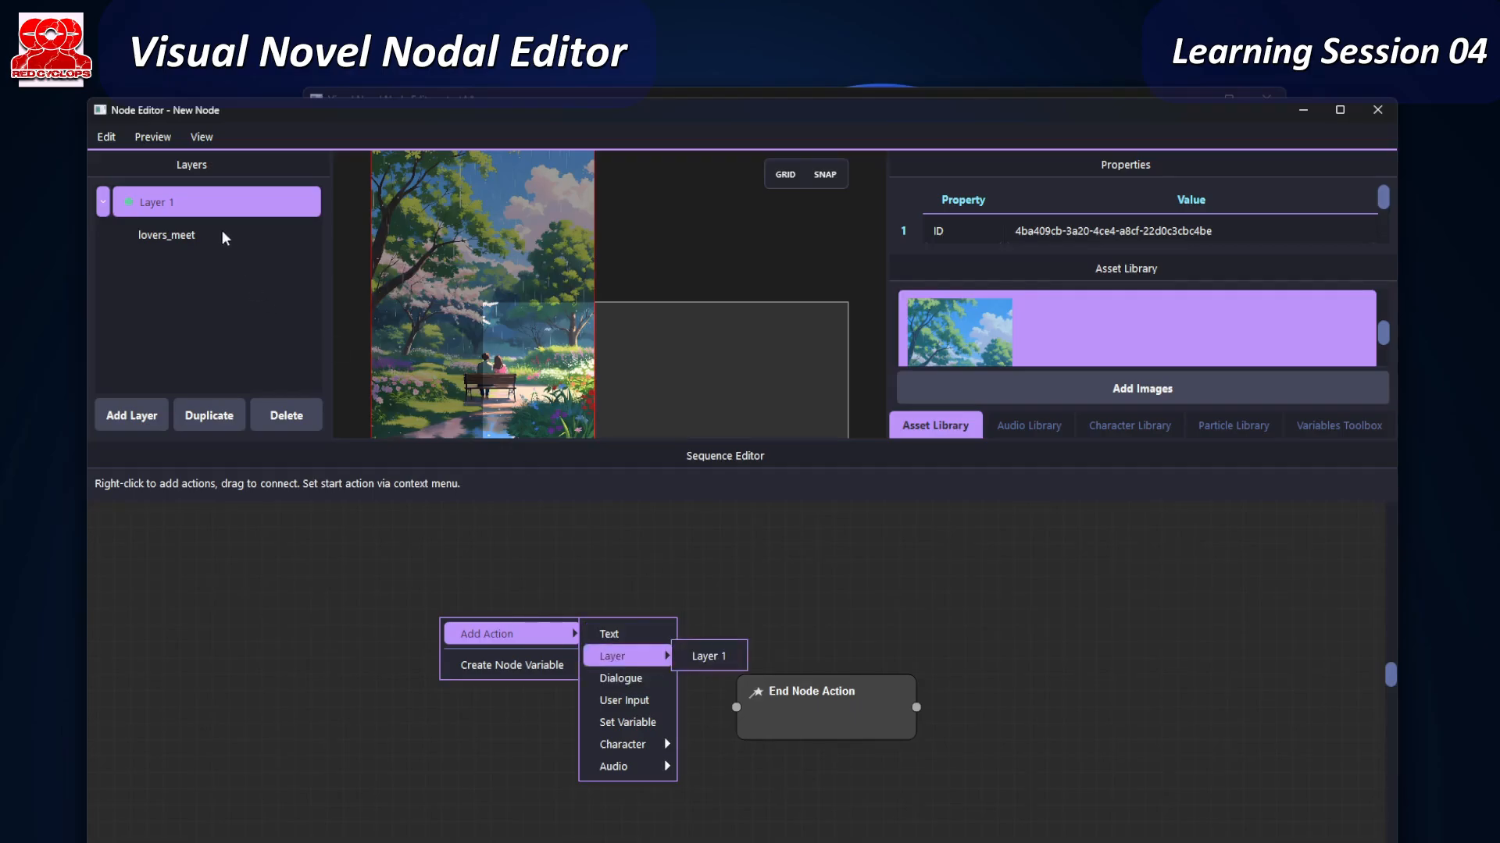
click(187, 201)
drag(187, 202, 423, 602)
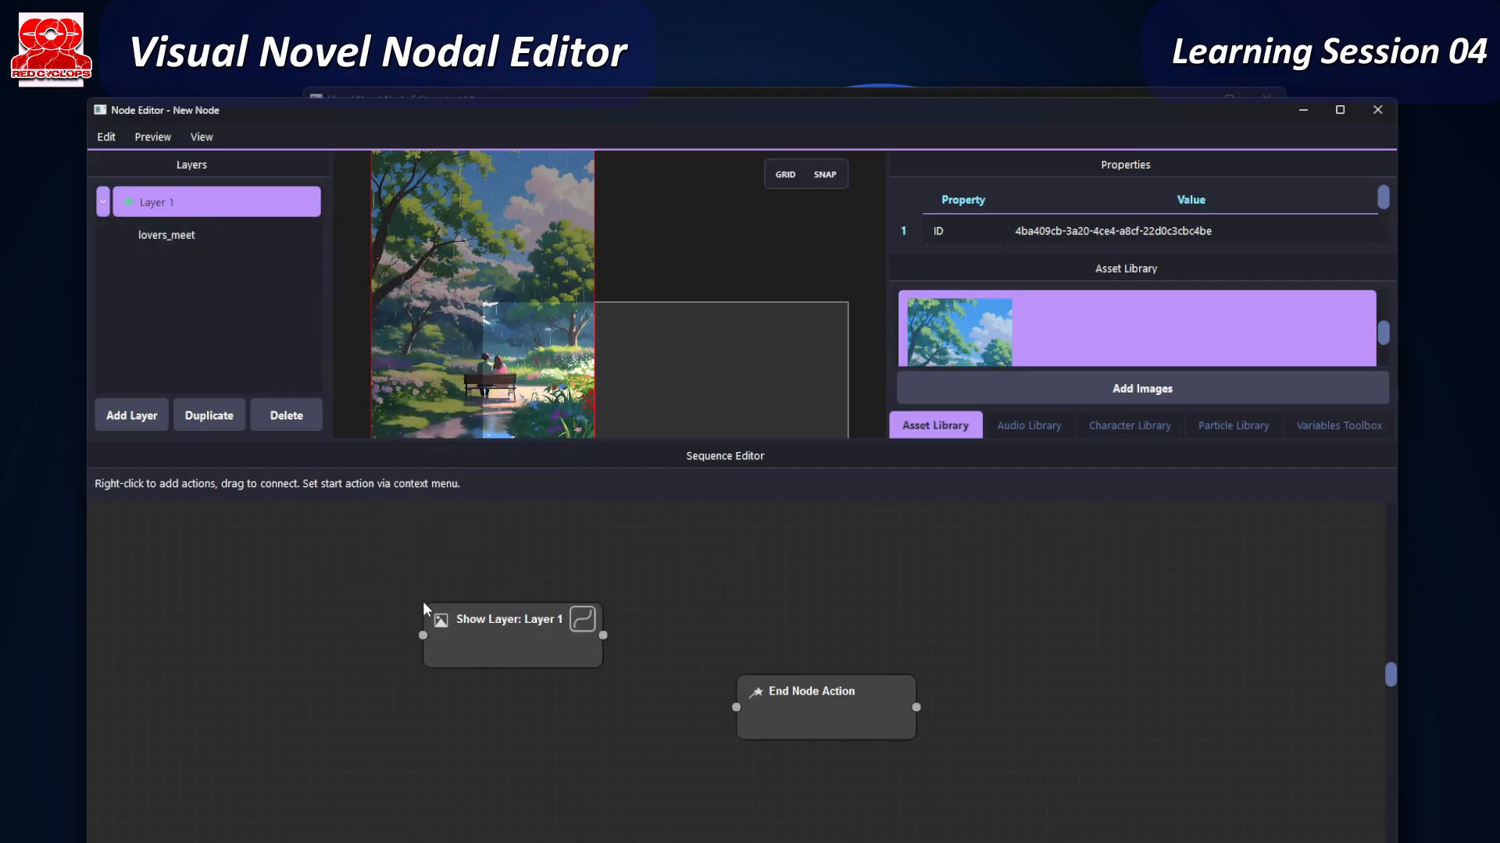
drag(603, 668, 737, 707)
- Enlarge the park image to span the stage frame's width, center it over the frame, and close the node editor
drag(461, 277, 639, 287)
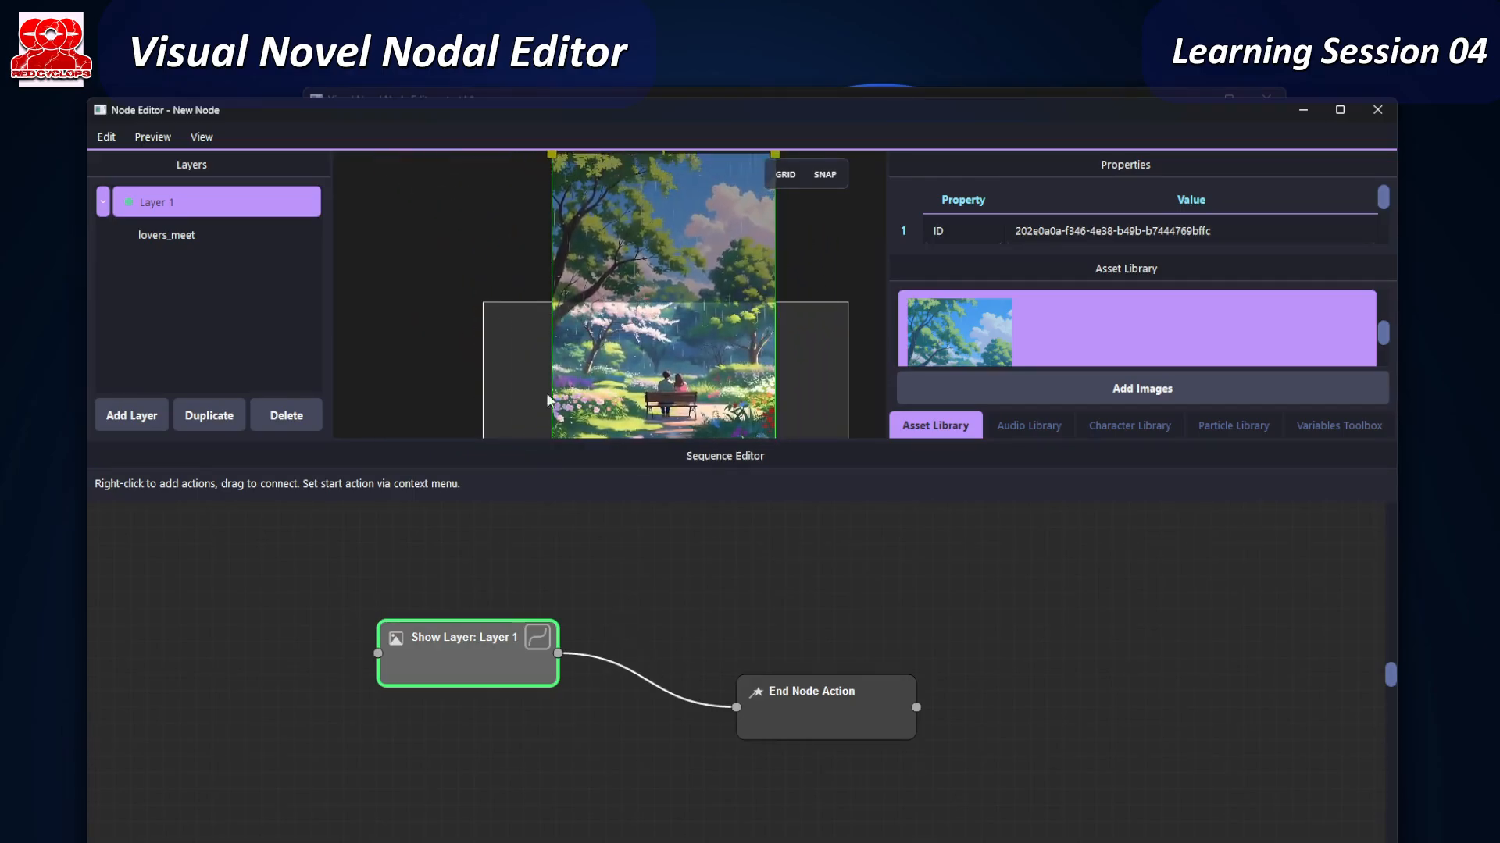
scroll(568, 387, down, 3)
middle_drag(714, 395, 705, 309)
drag(668, 319, 749, 416)
drag(698, 363, 688, 309)
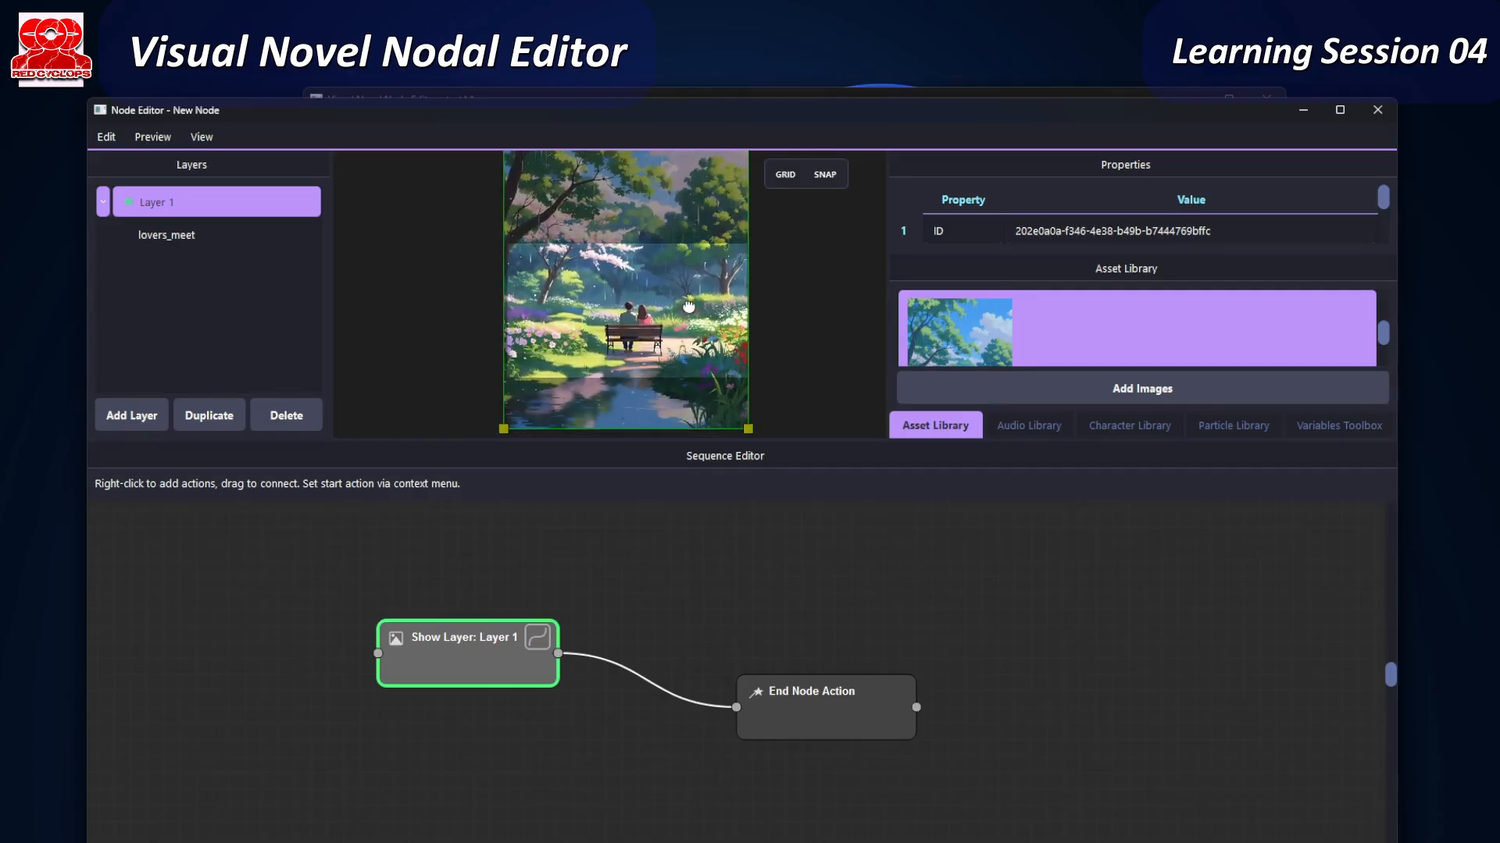
click(1392, 110)
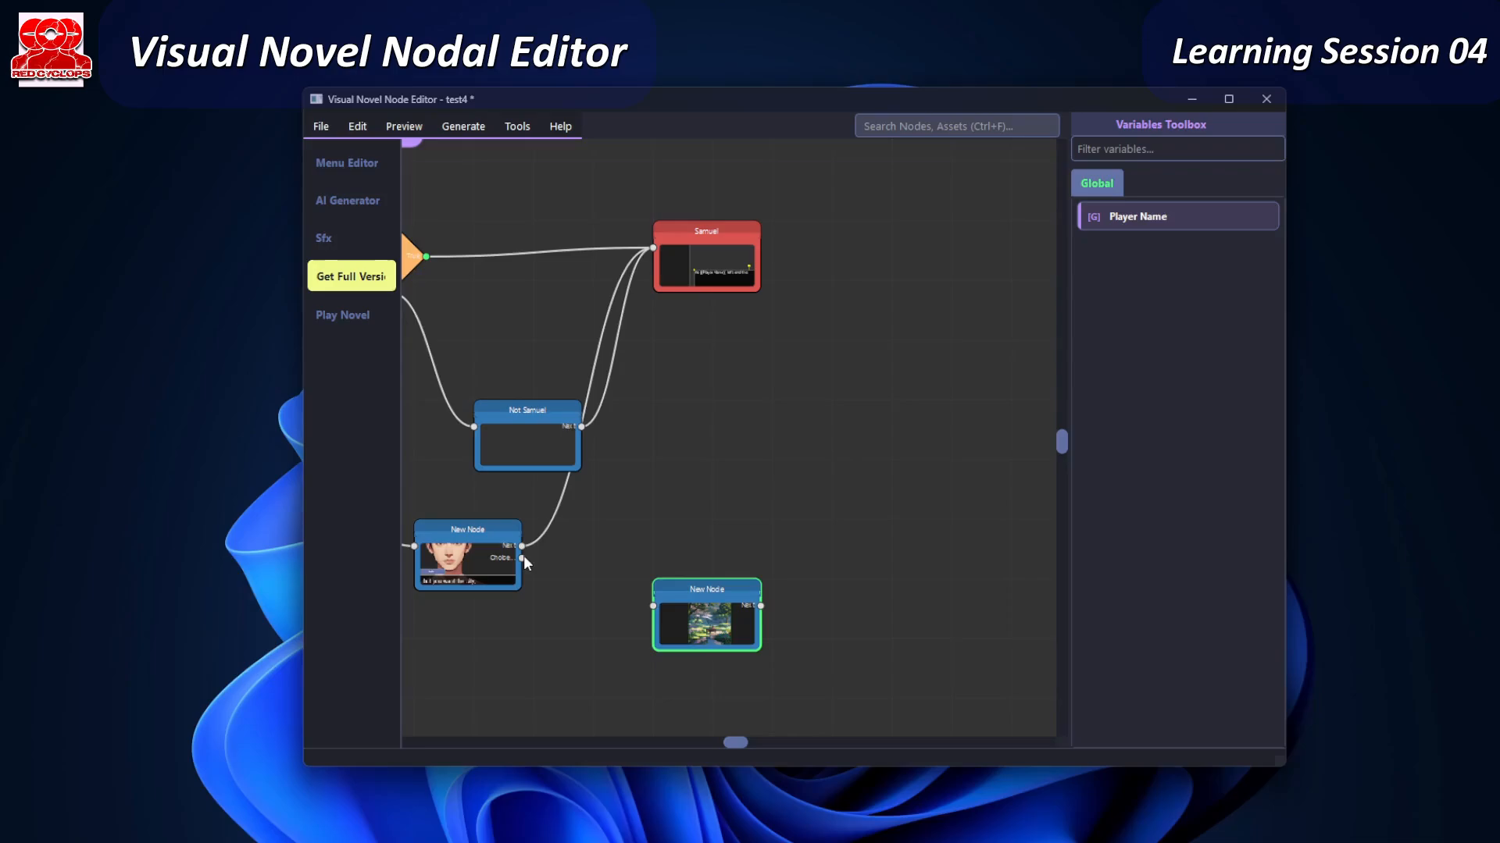
- Connect the dialogue node's Choice output to the park node and its Next output to the Samuel node, spacing the nodes apart
drag(522, 557, 652, 606)
drag(744, 621, 688, 621)
drag(703, 271, 822, 265)
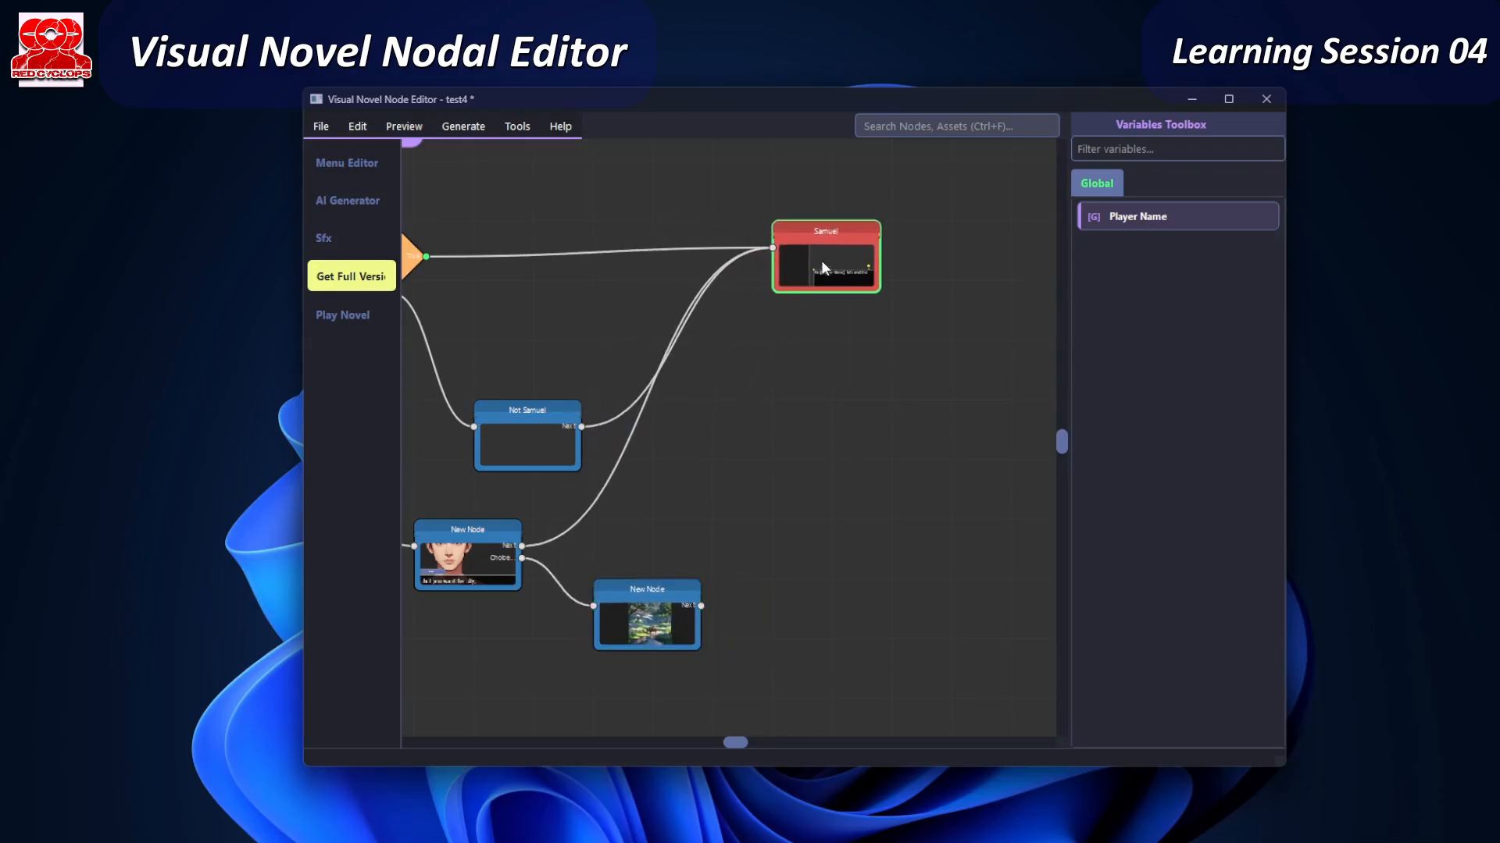
drag(700, 606, 772, 248)
middle_drag(580, 509, 804, 506)
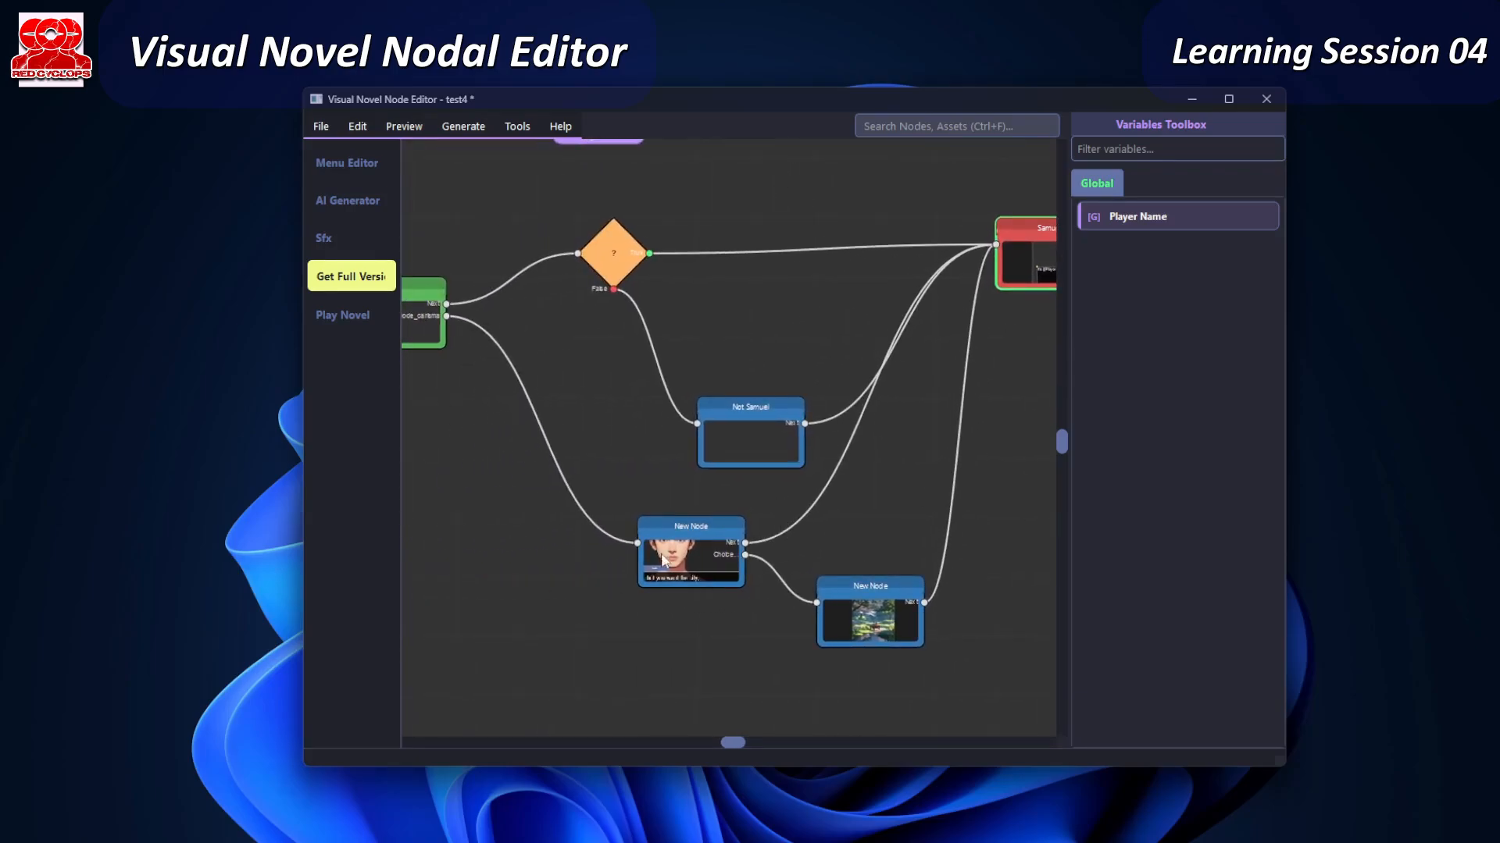
- Preview the novel from the start through aida's and Jude's lines to the Samuel ending, and quit the preview
click(403, 121)
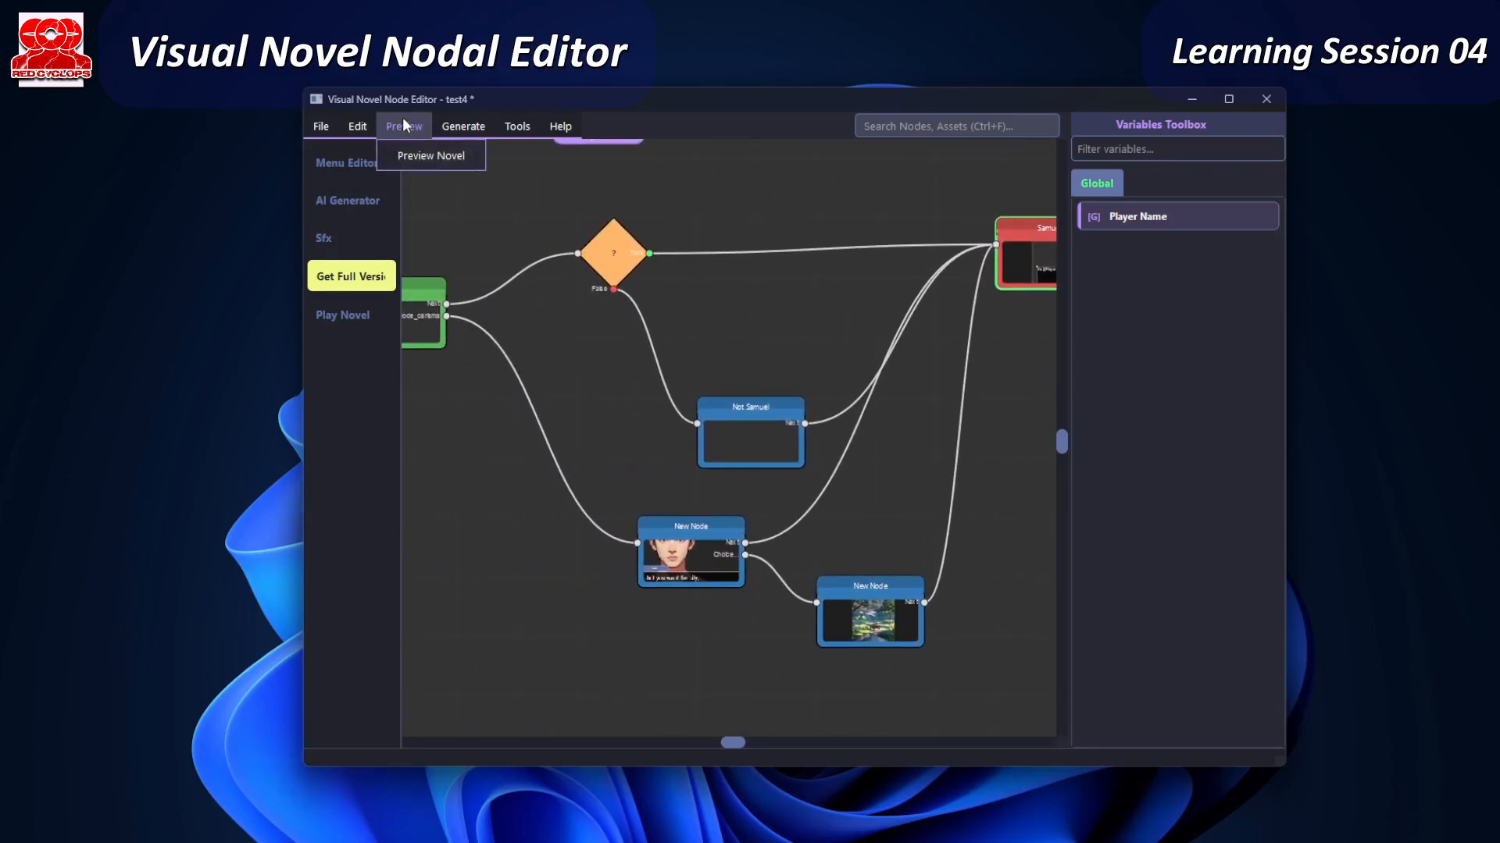
click(429, 158)
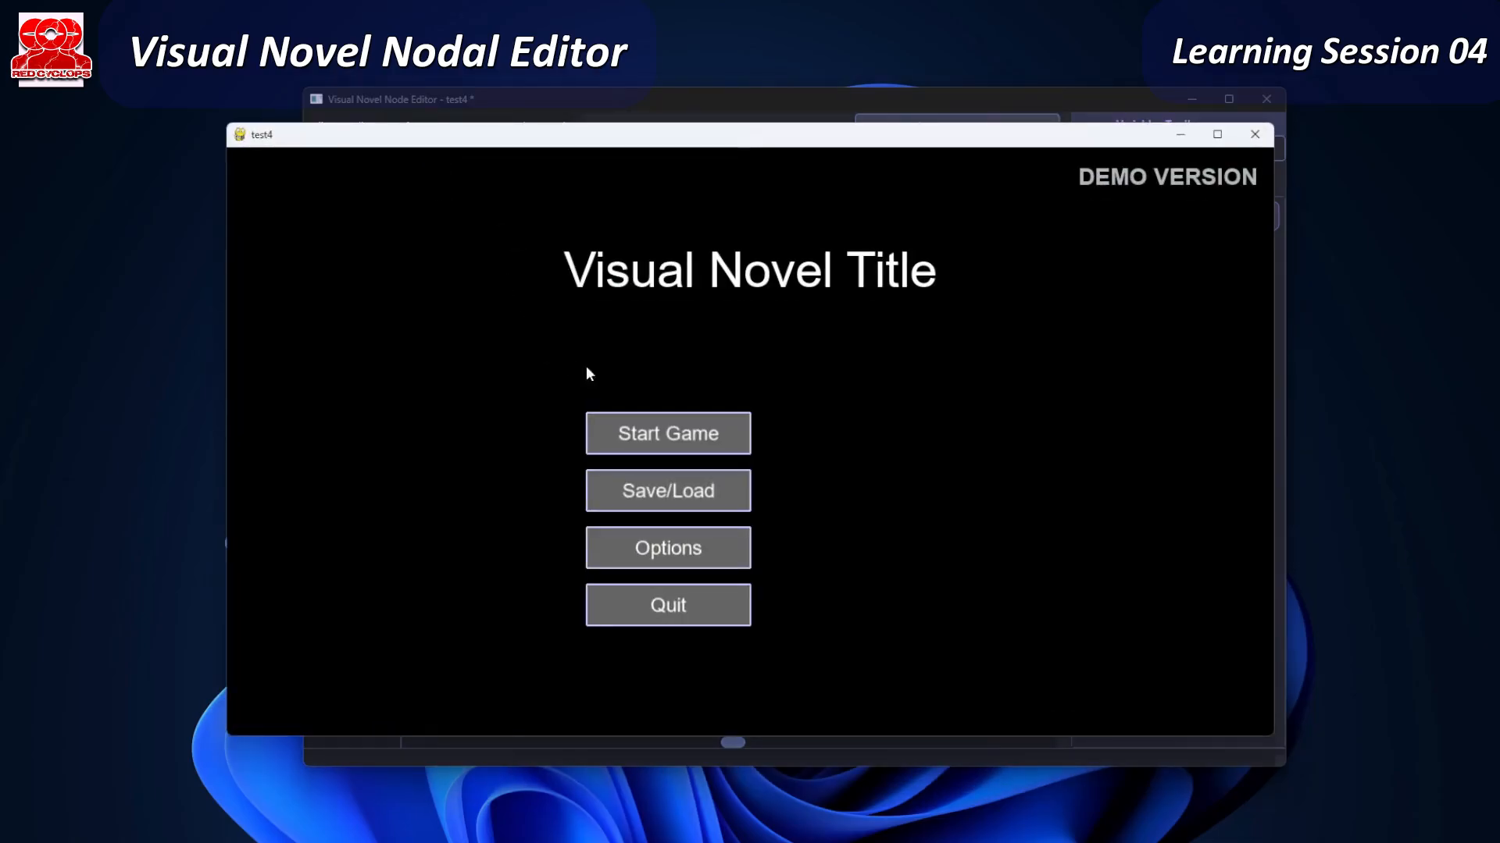
click(687, 438)
click(625, 492)
click(660, 492)
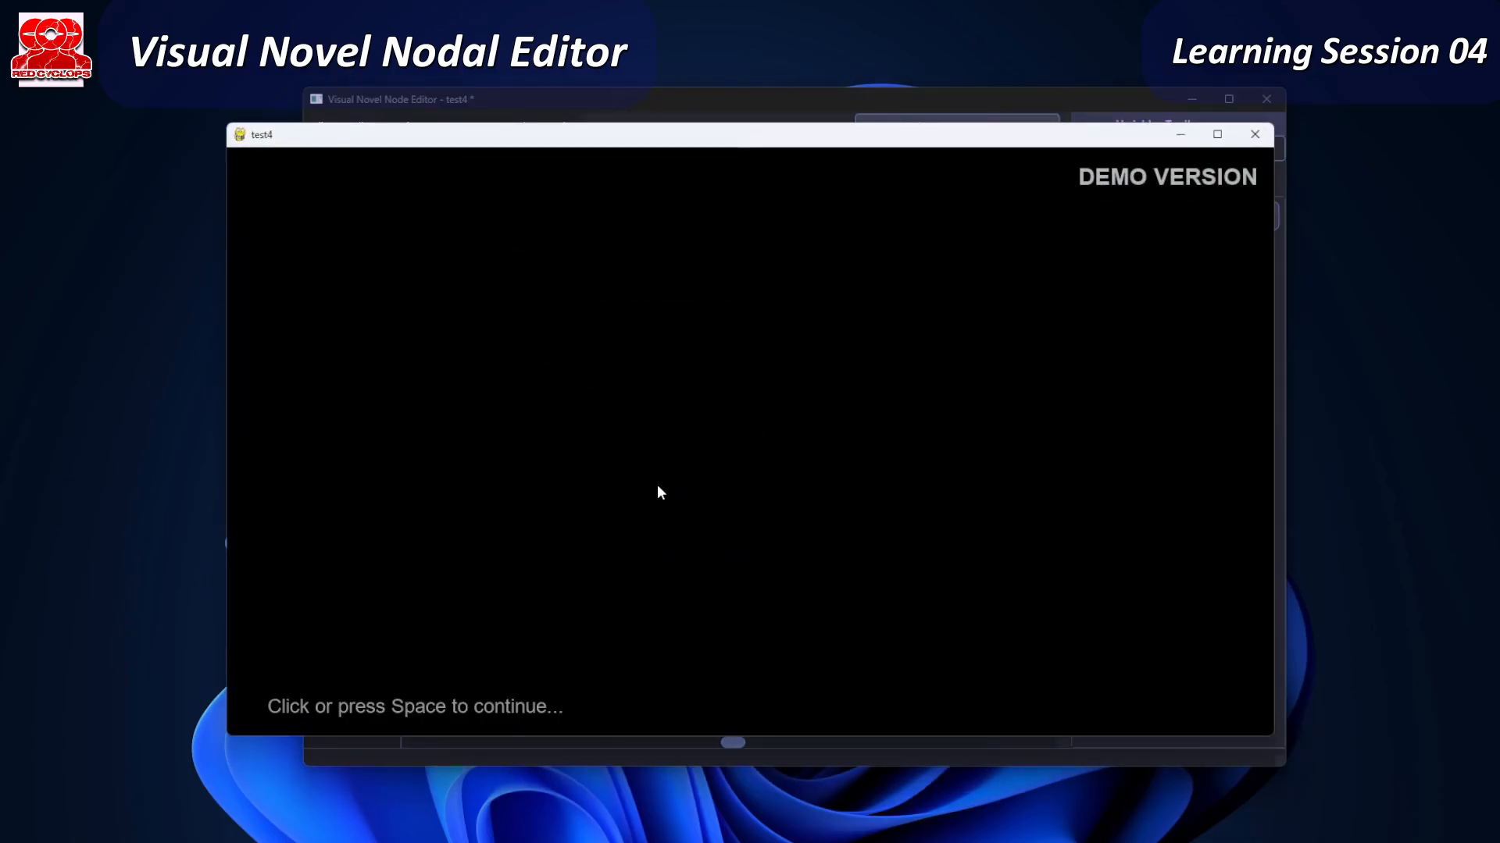
click(658, 485)
click(536, 606)
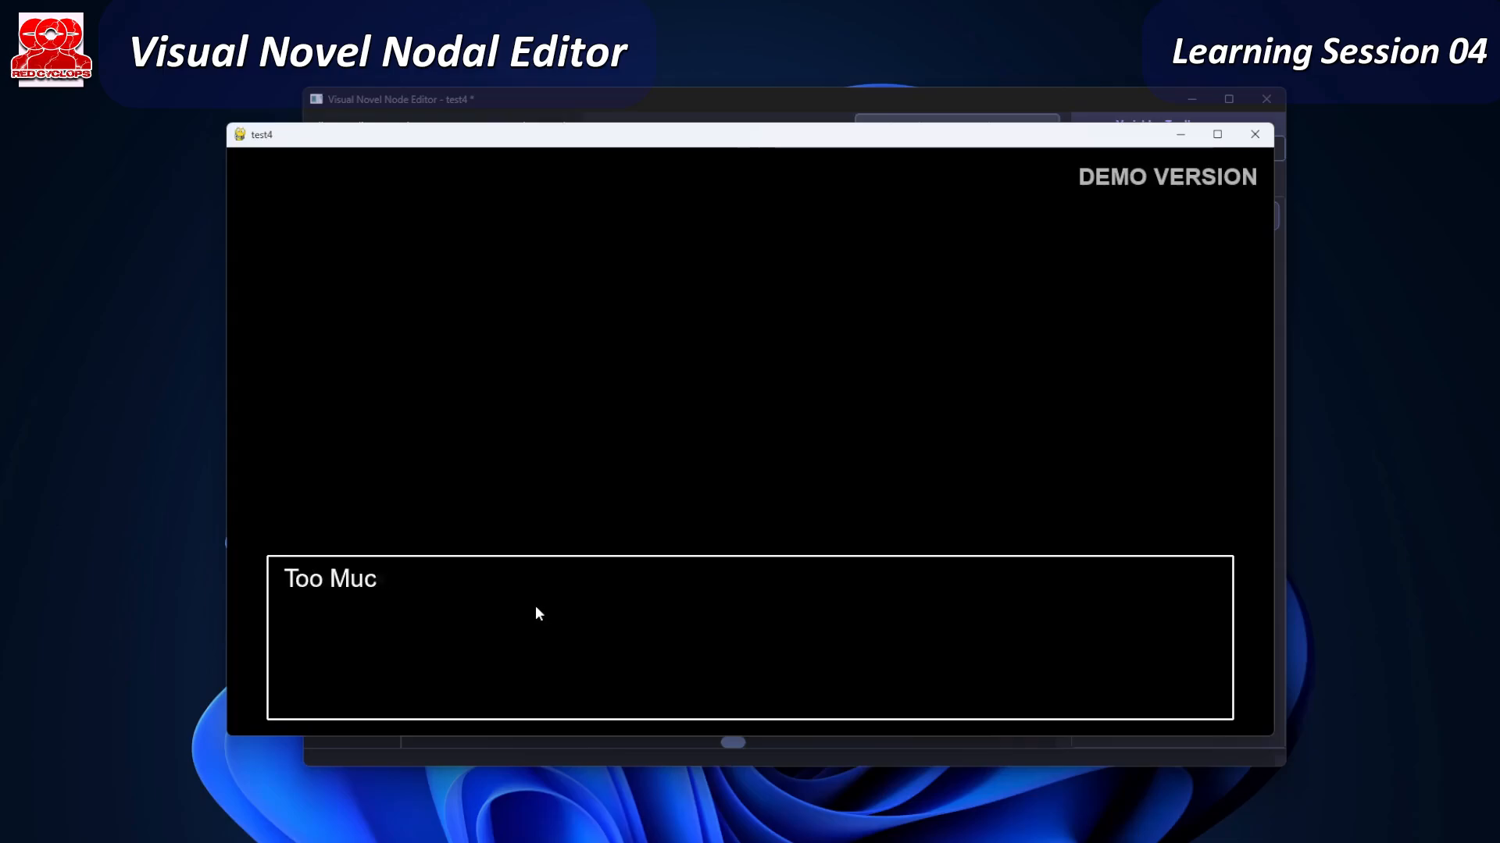
click(601, 604)
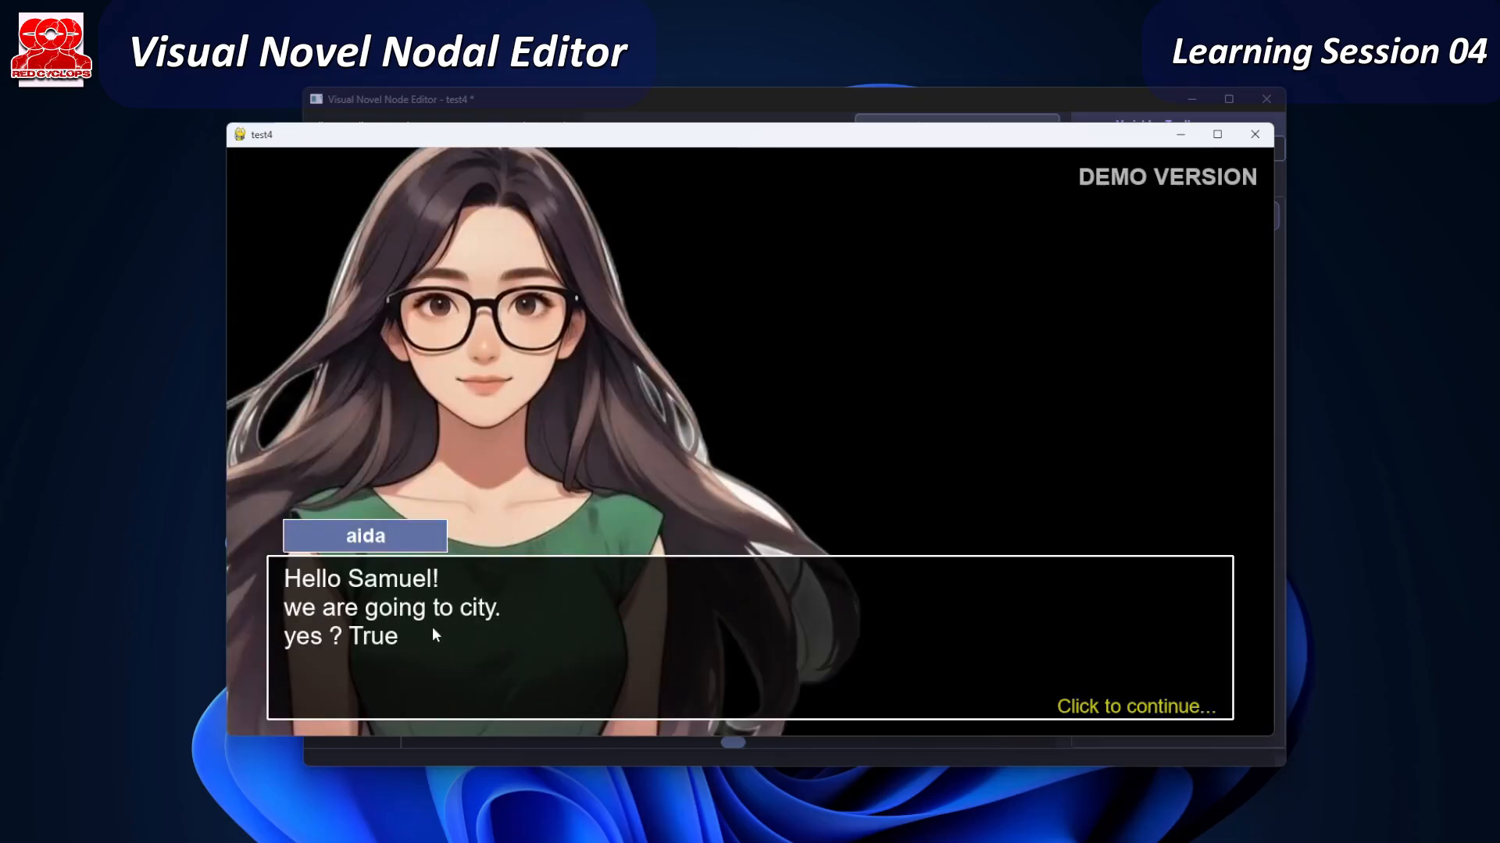
click(557, 646)
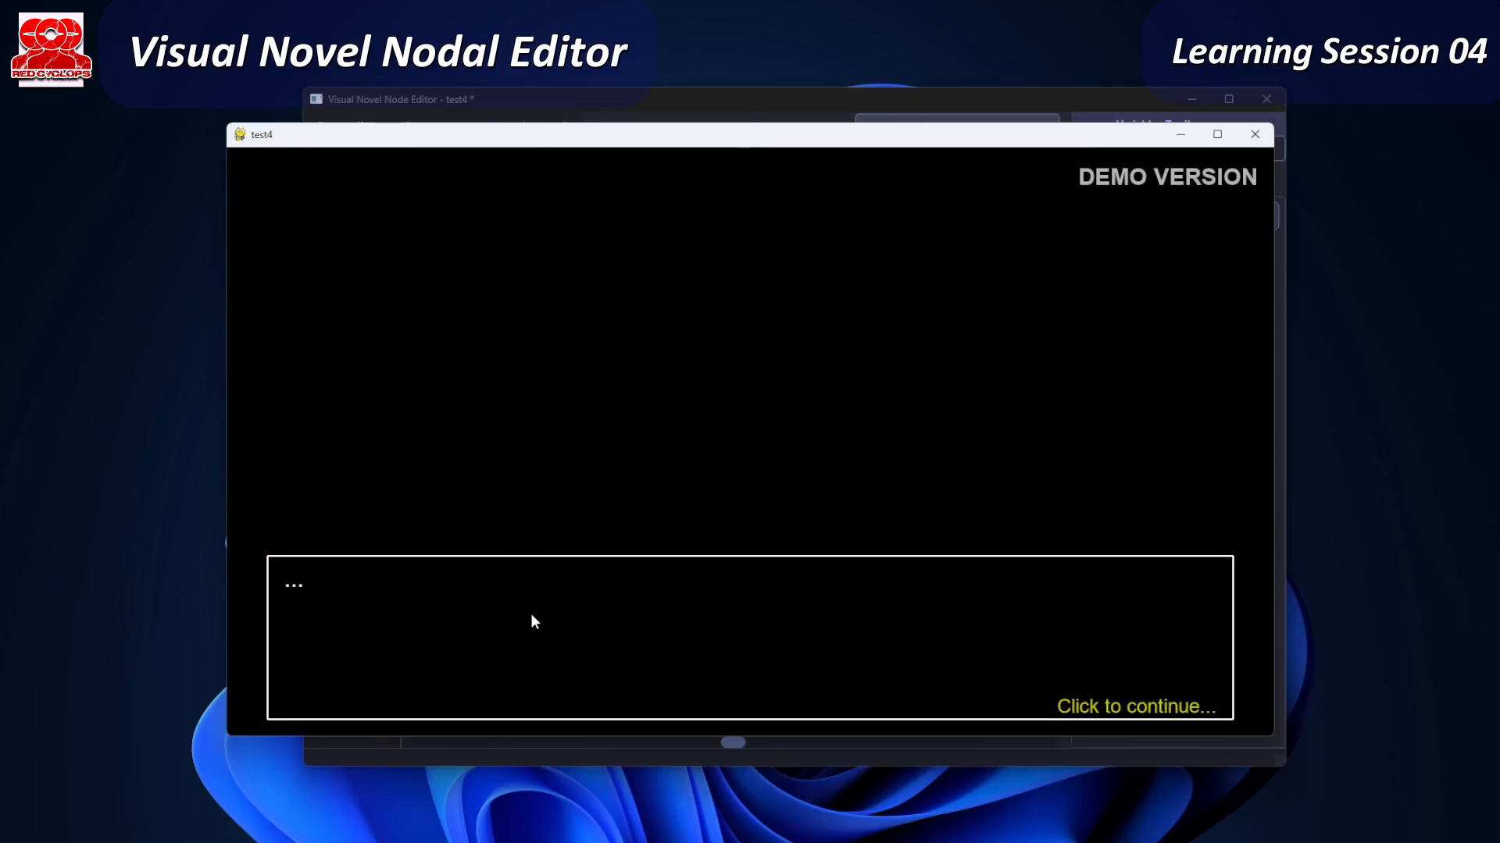
click(536, 617)
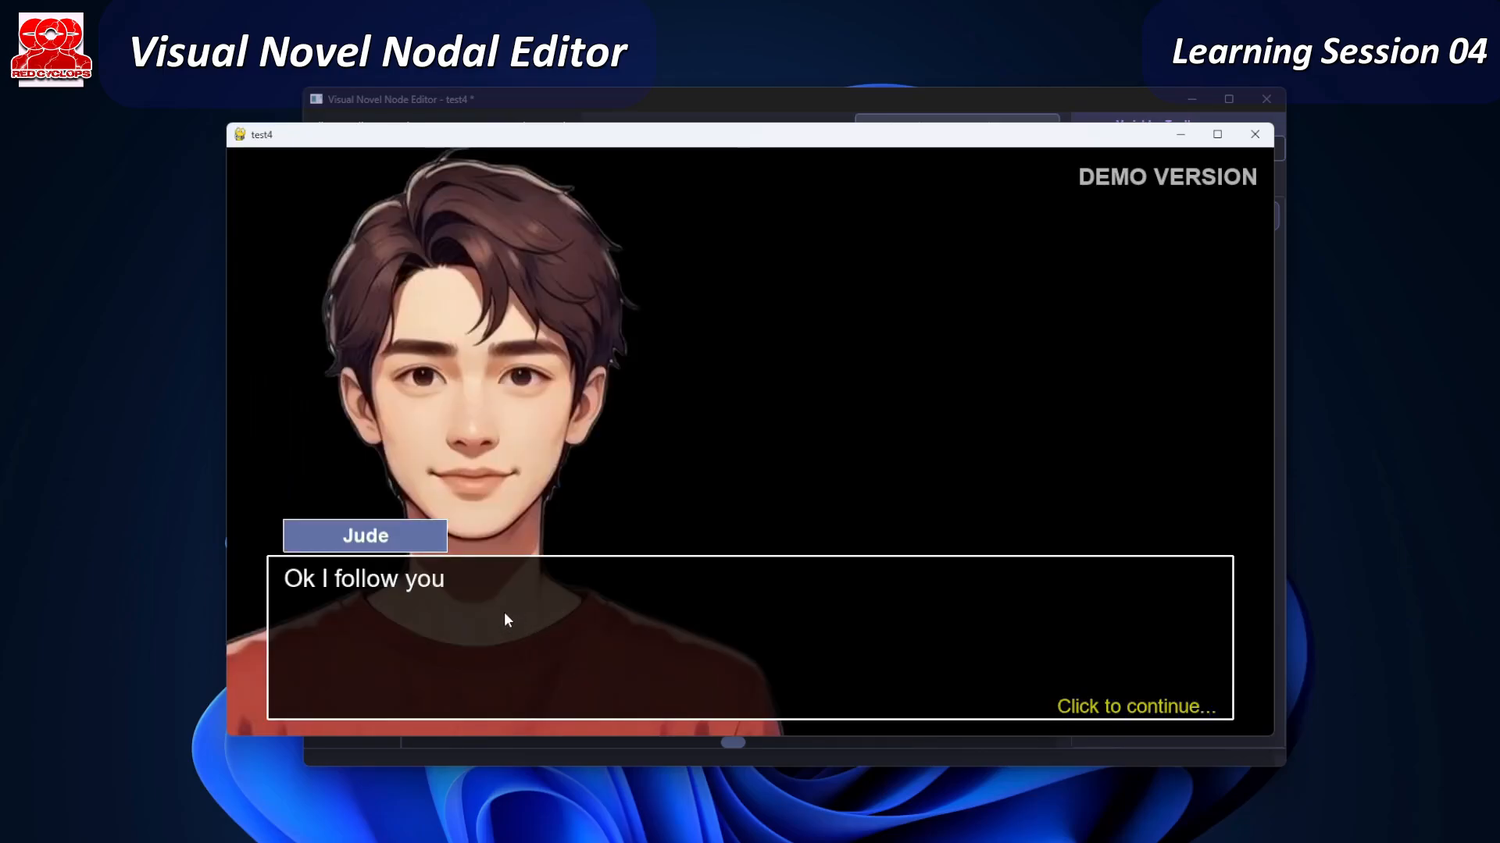
click(504, 613)
click(513, 635)
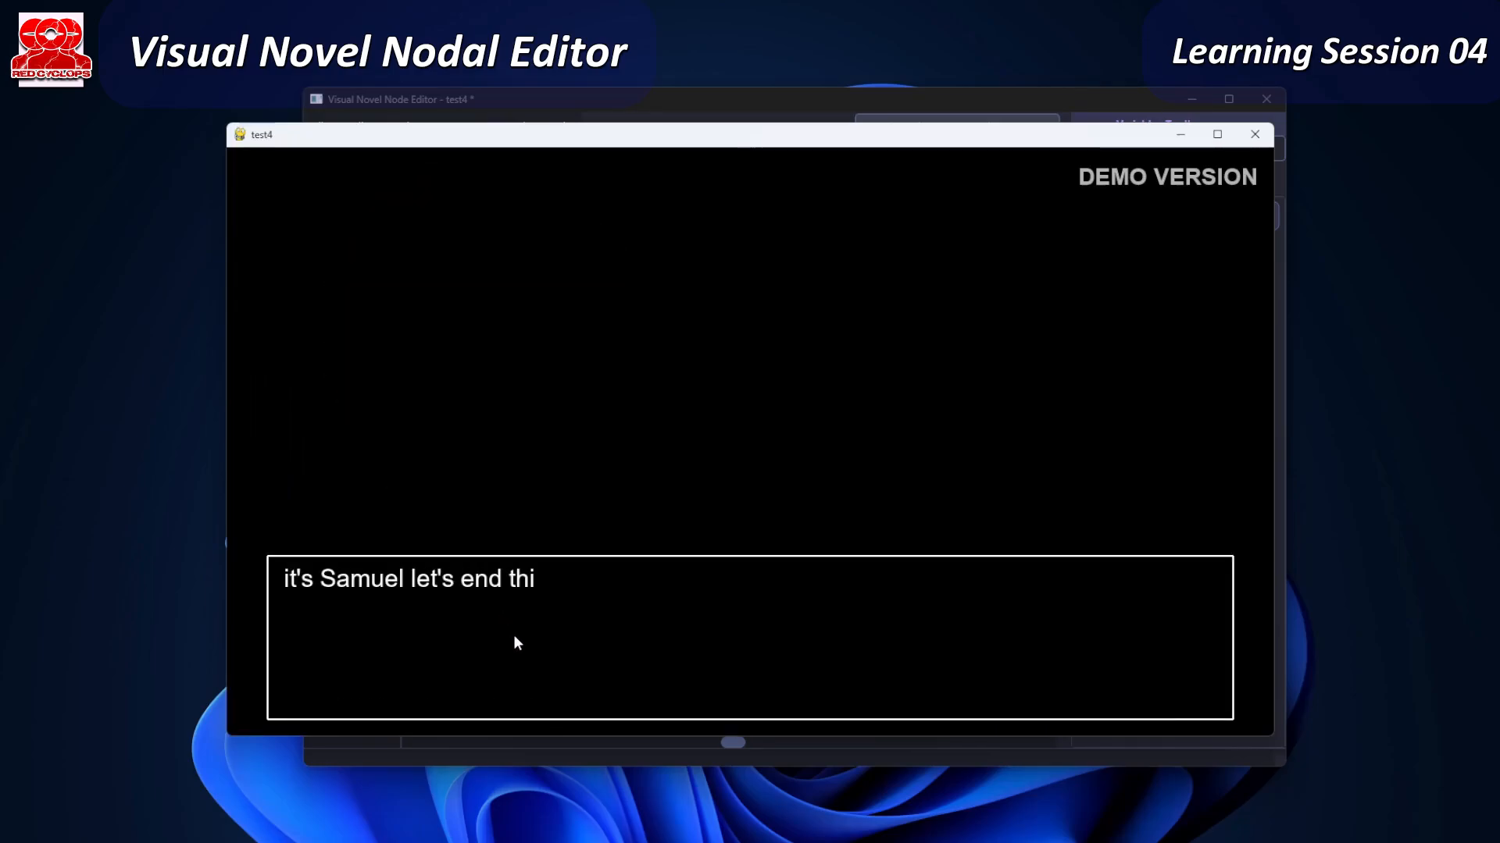
click(1255, 134)
click(649, 506)
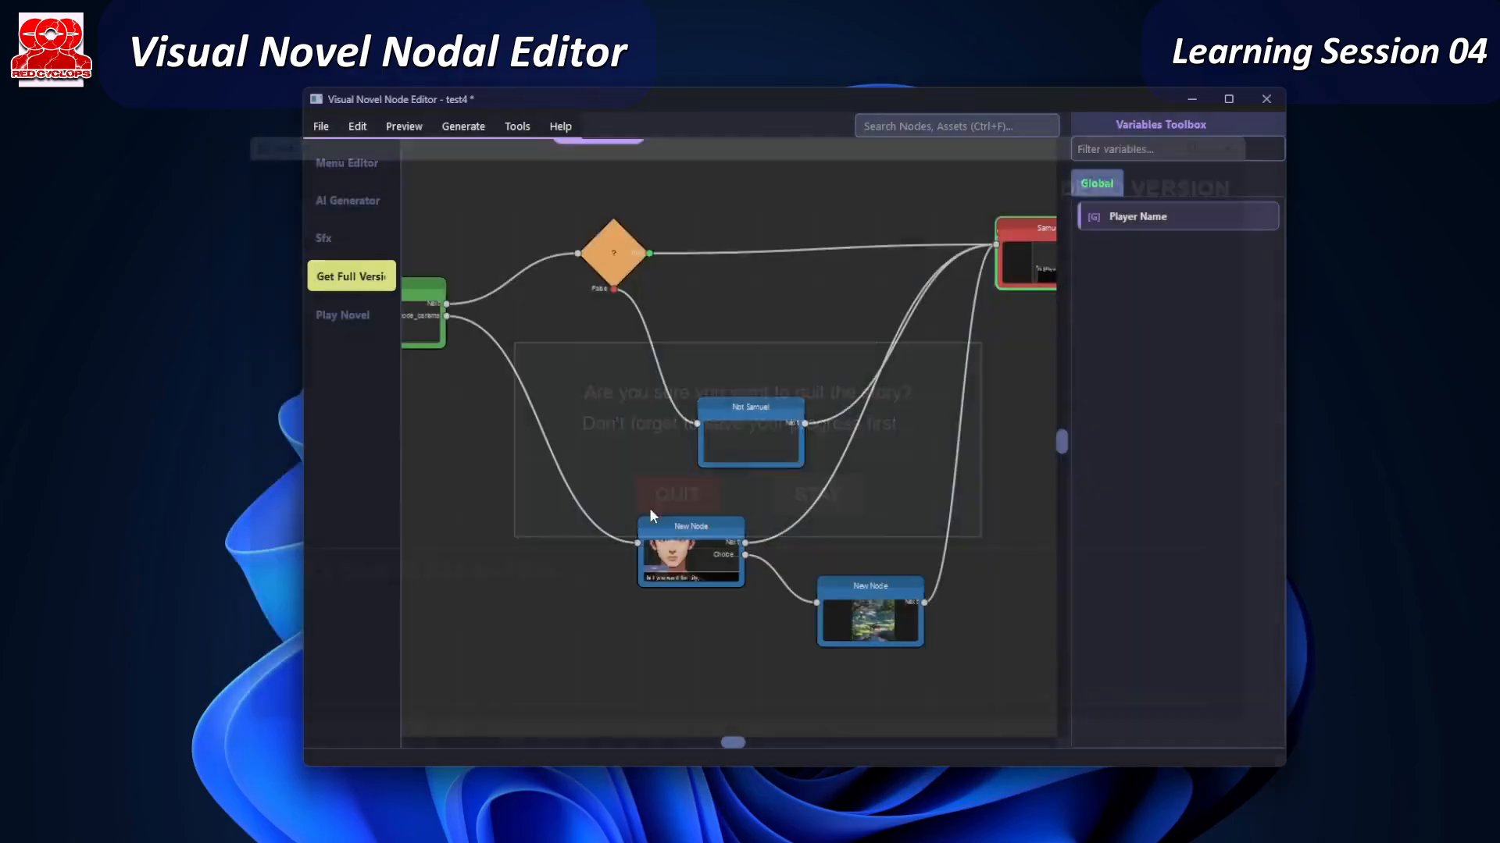
- Reopen the New Dialogue action and check the properties of the second condition on "place to go"
double_click(695, 570)
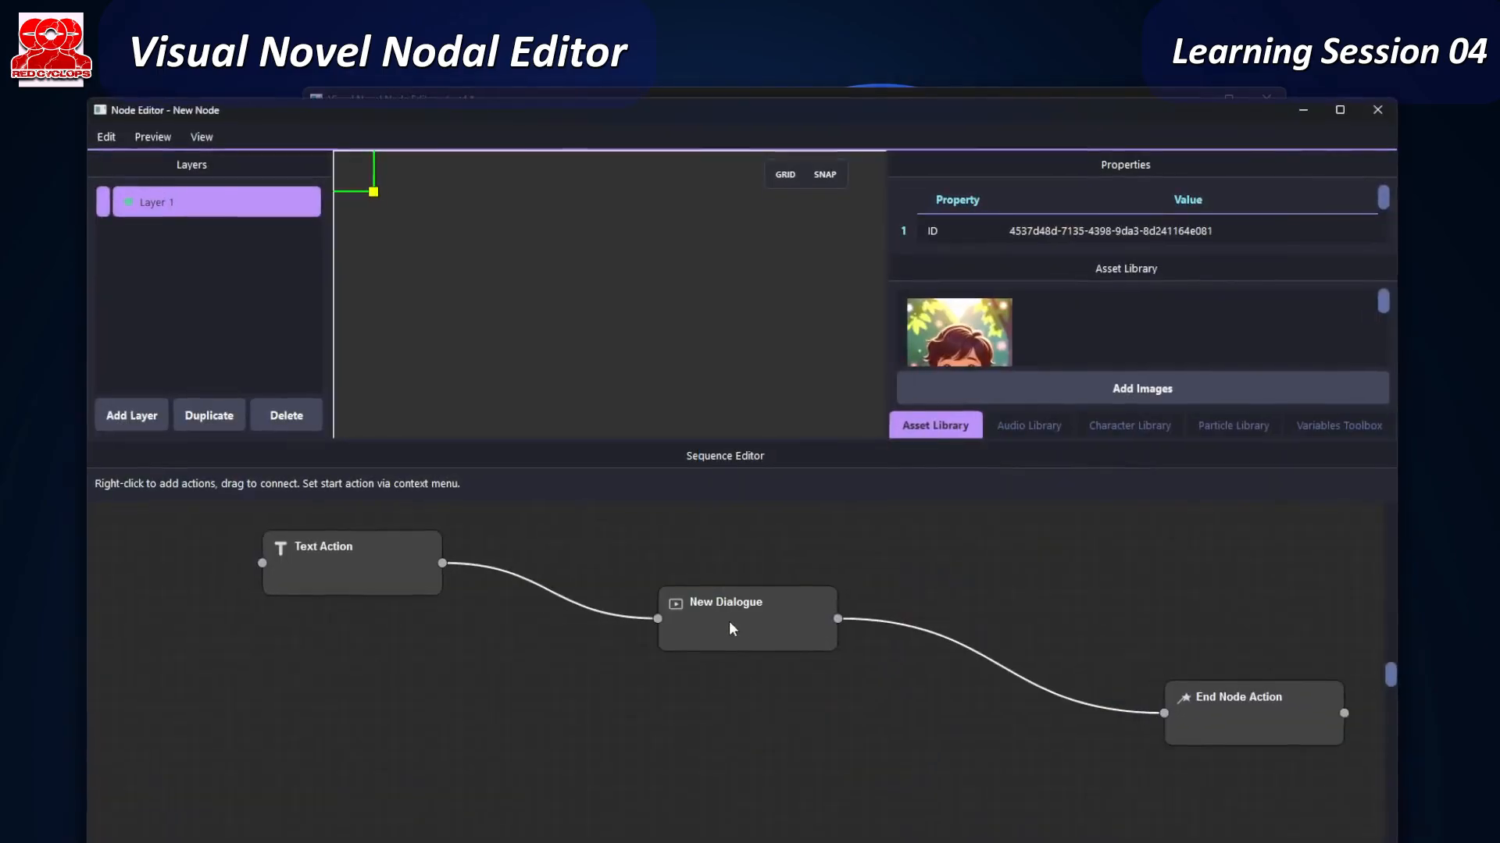
double_click(751, 637)
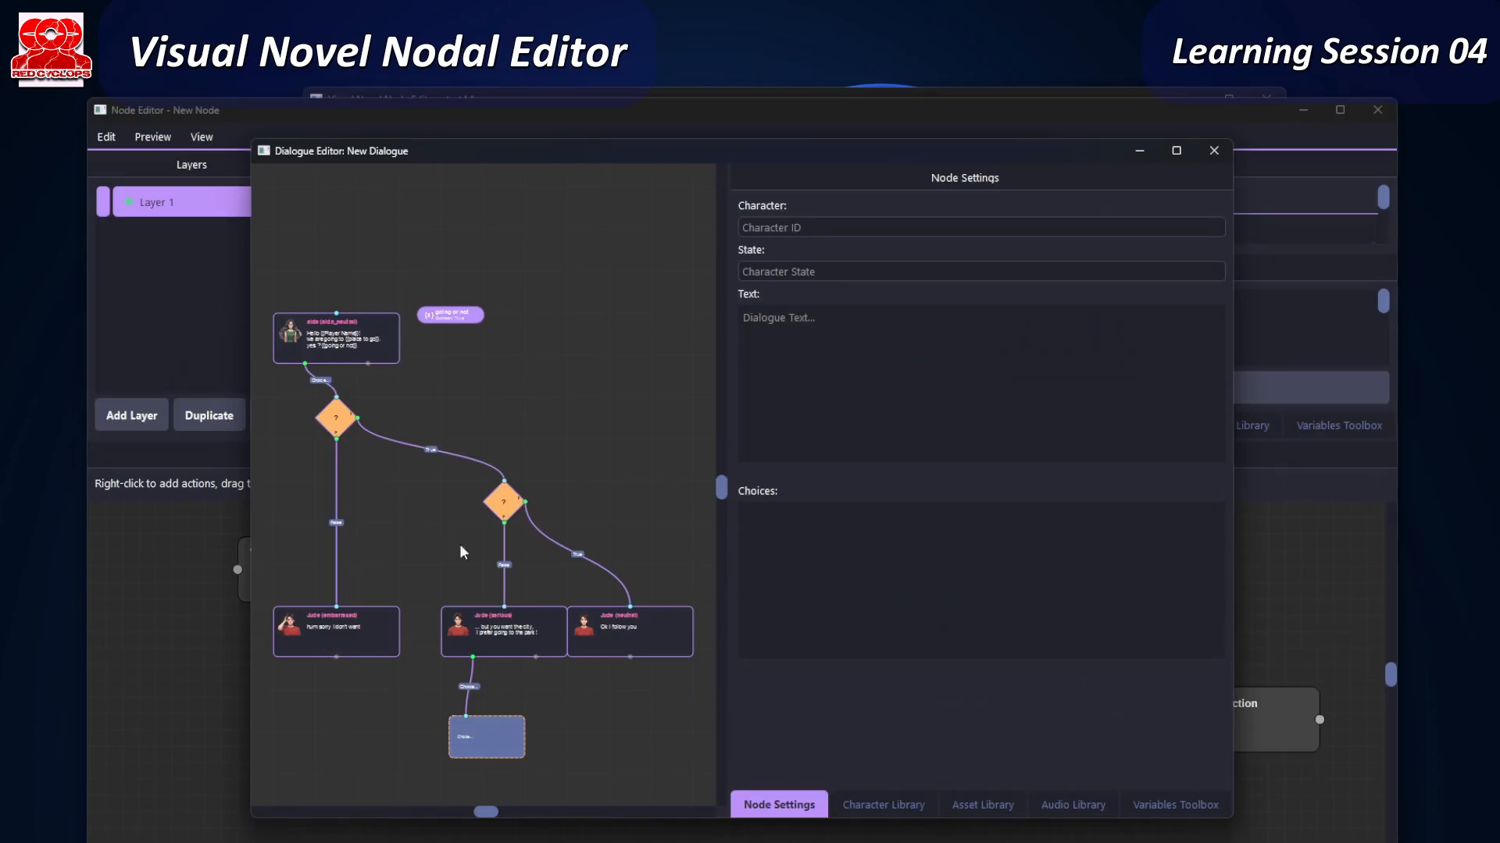
click(504, 506)
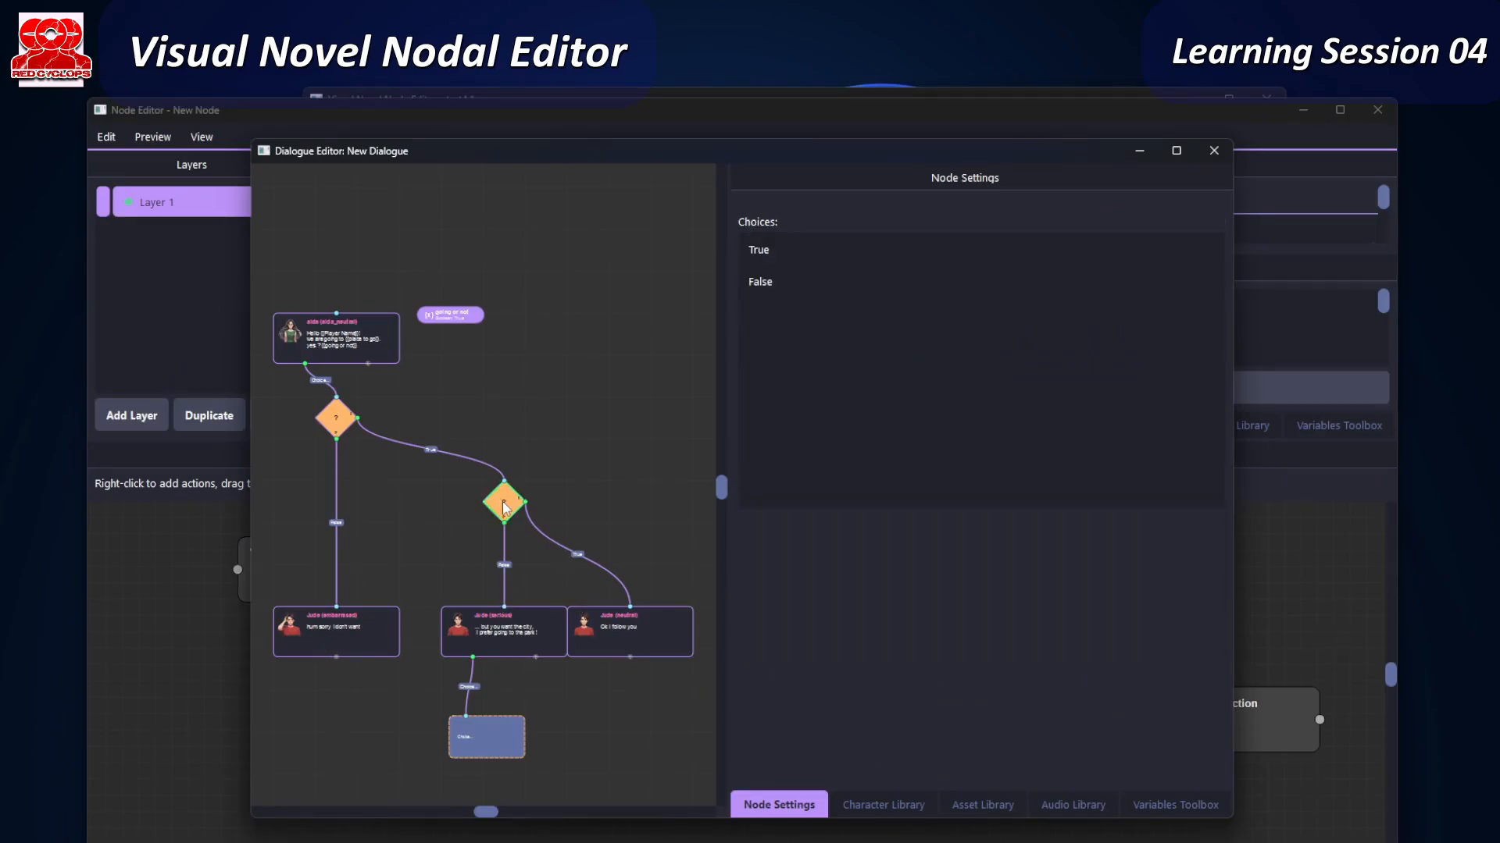
double_click(504, 506)
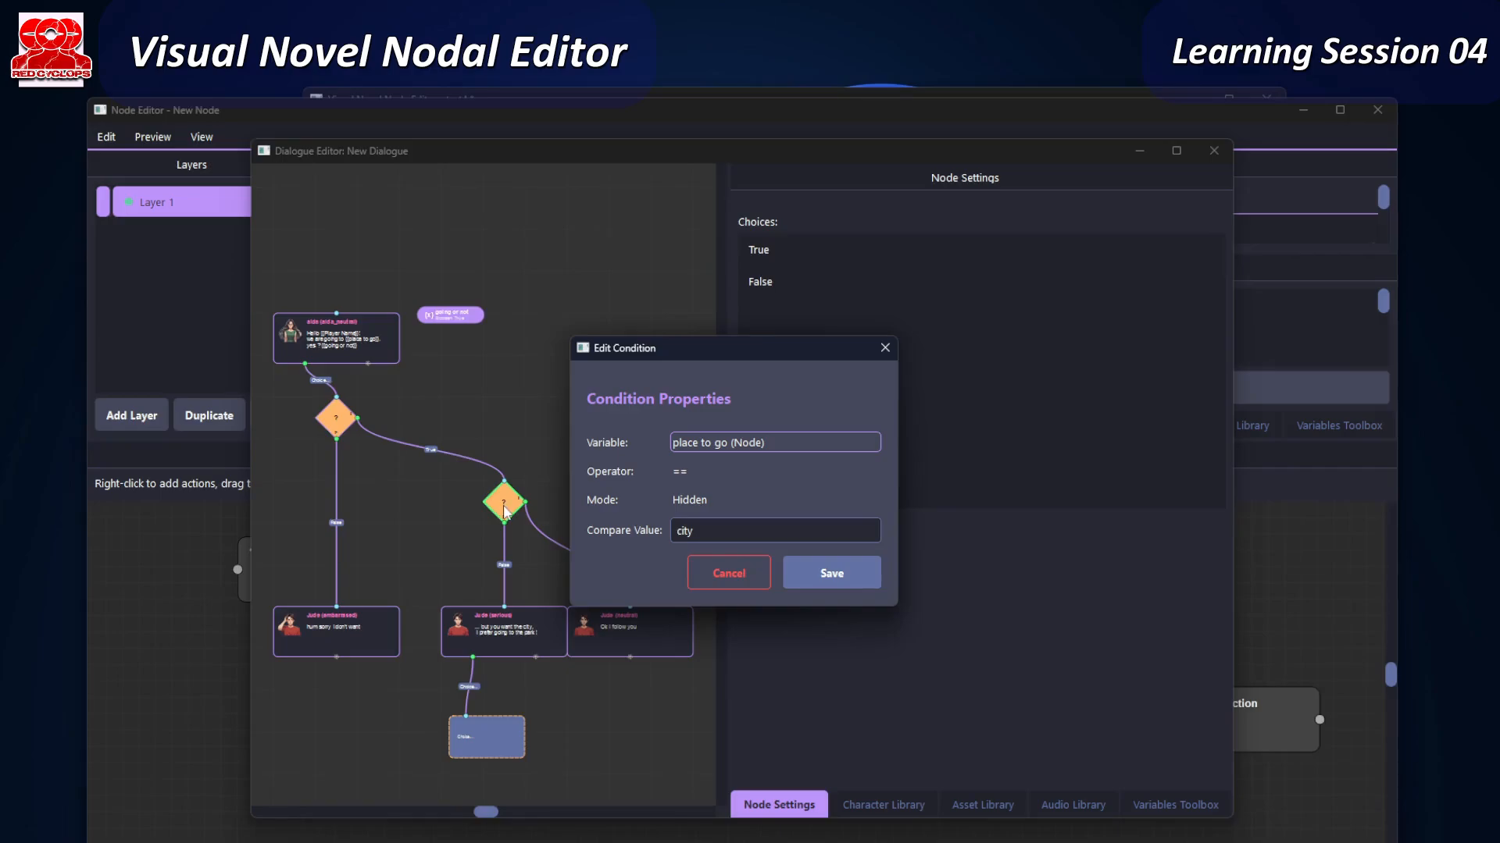
click(885, 348)
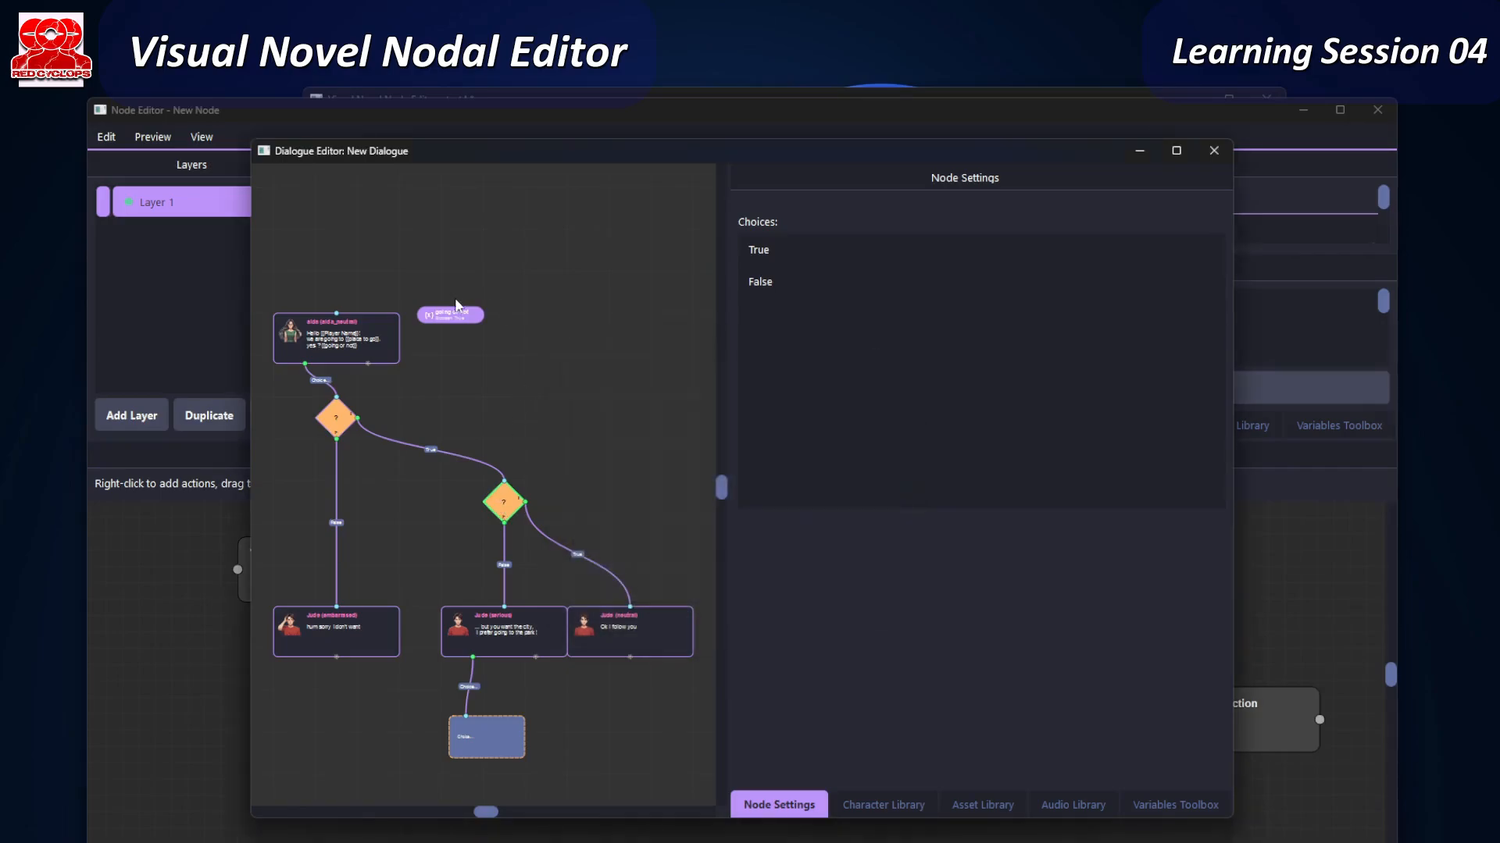
- Check the properties of the dialogue variable "going or not" and the node variable "place to go", closing the dialogue editor in between
double_click(450, 315)
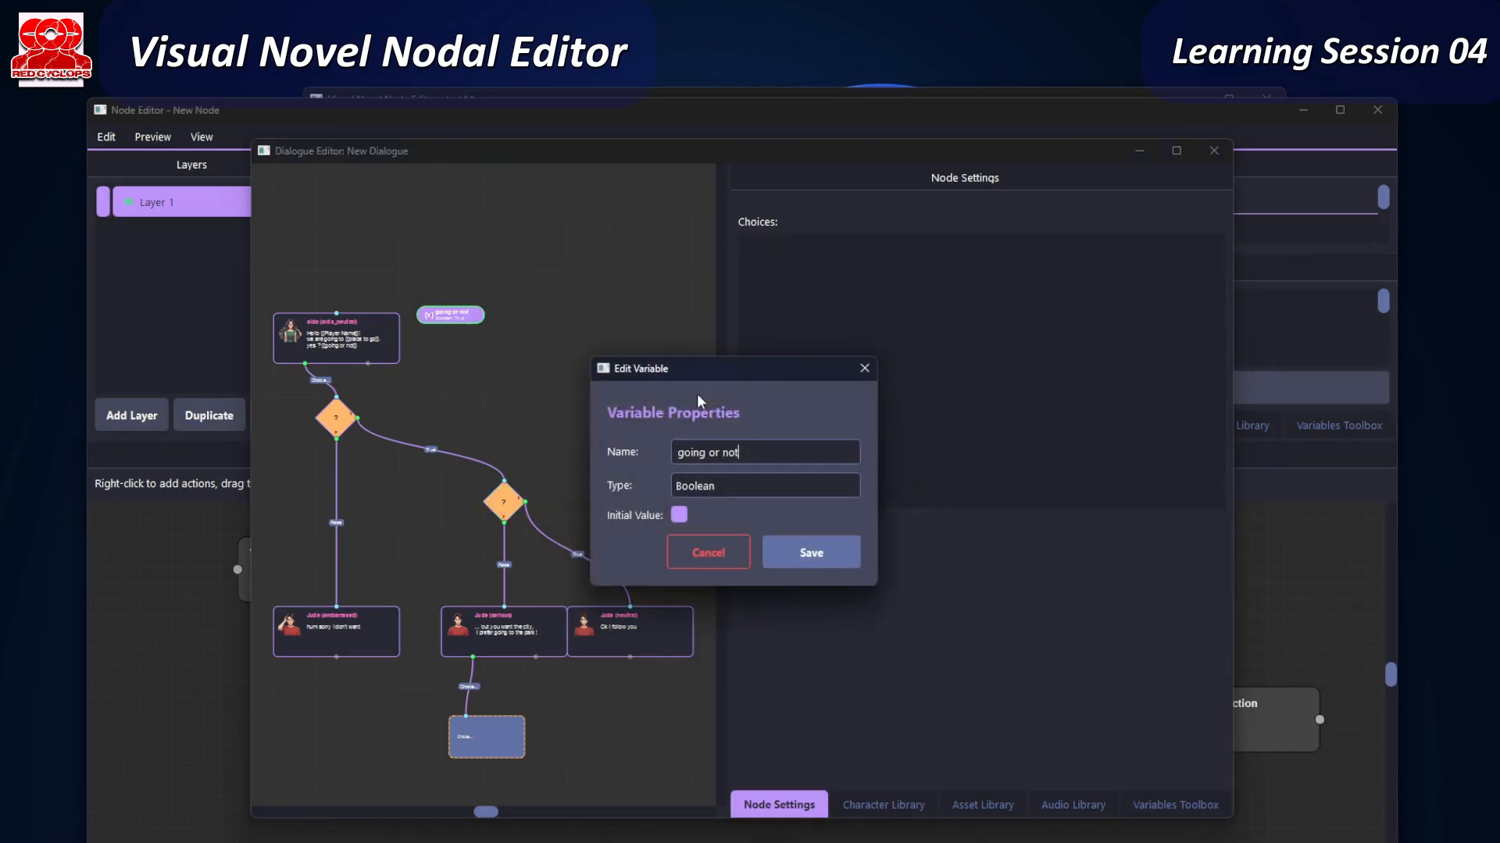
click(865, 369)
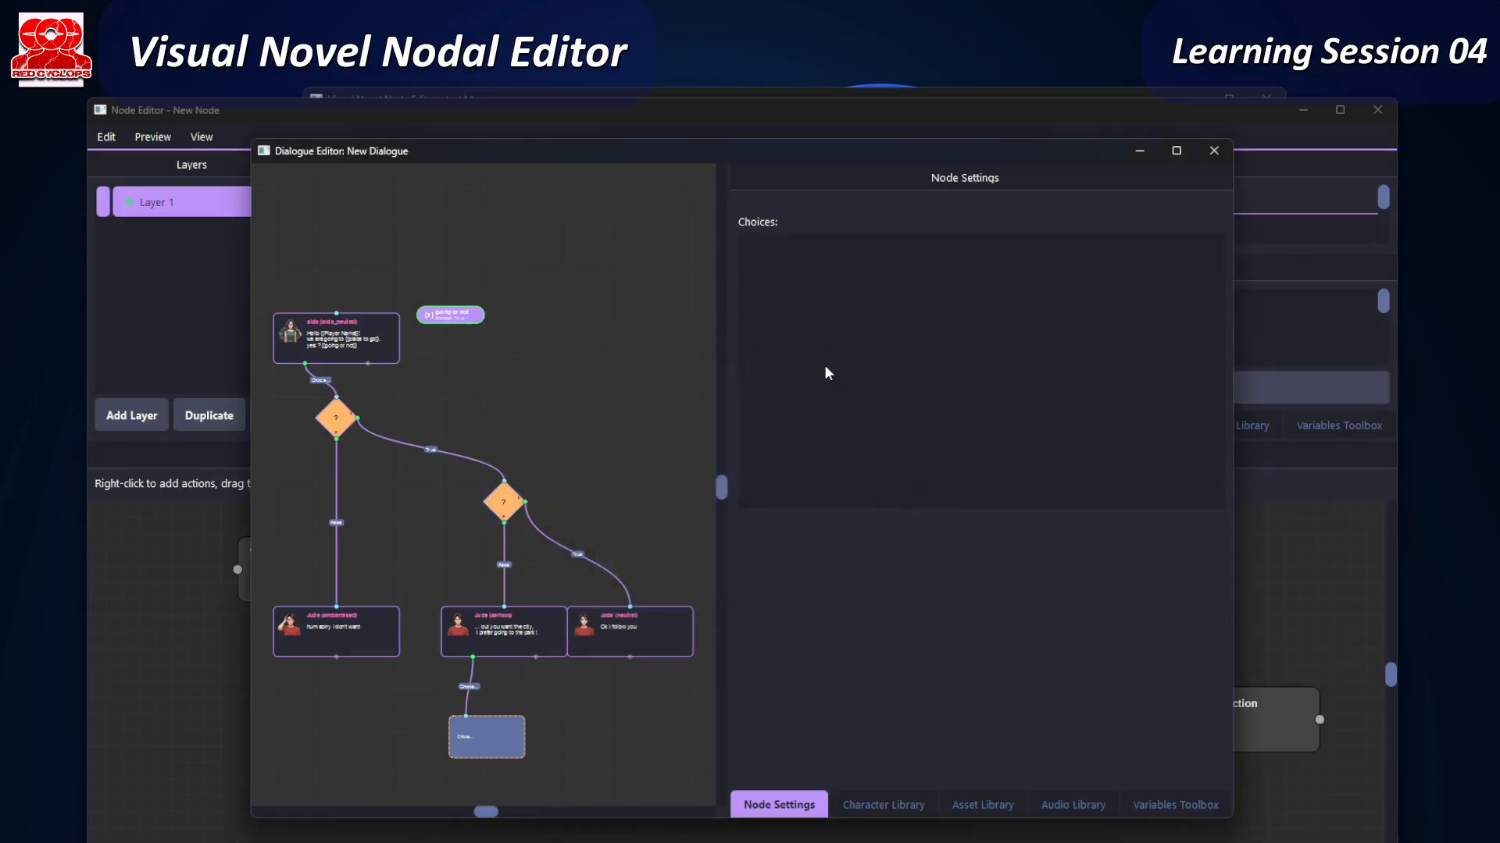
click(1212, 152)
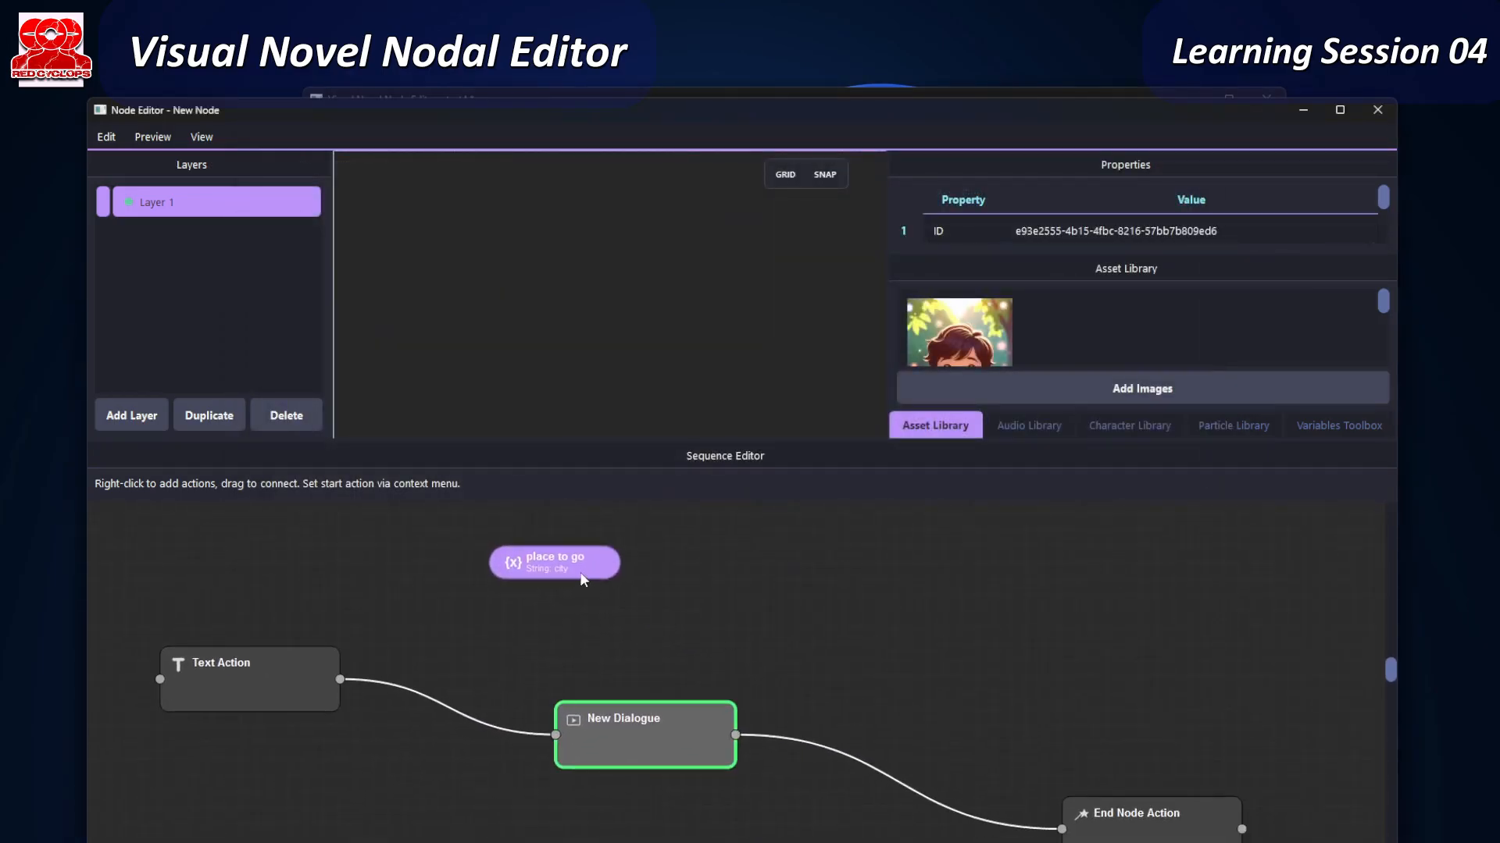
double_click(581, 574)
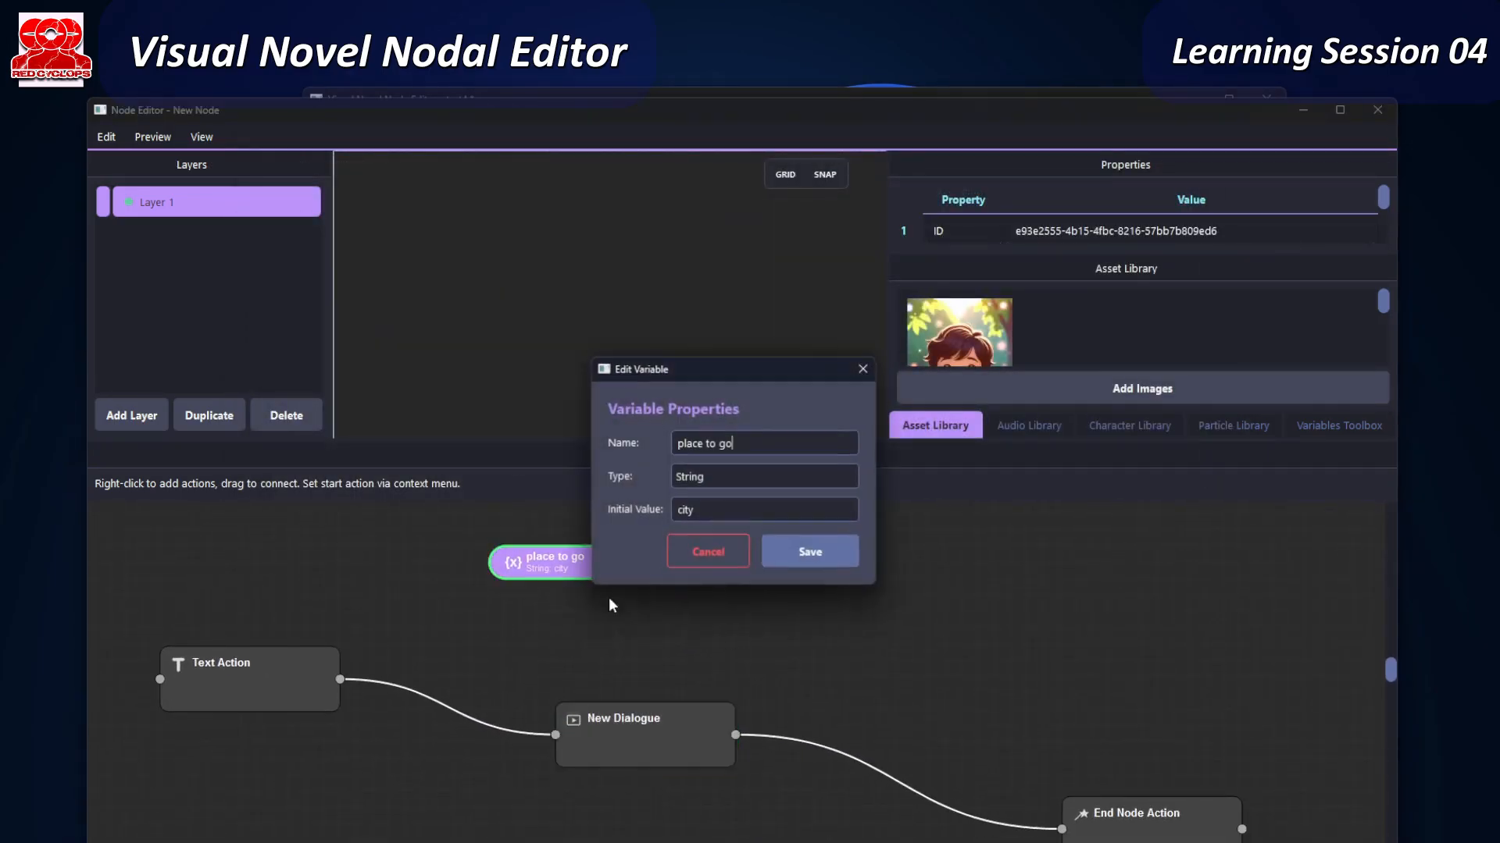
click(707, 512)
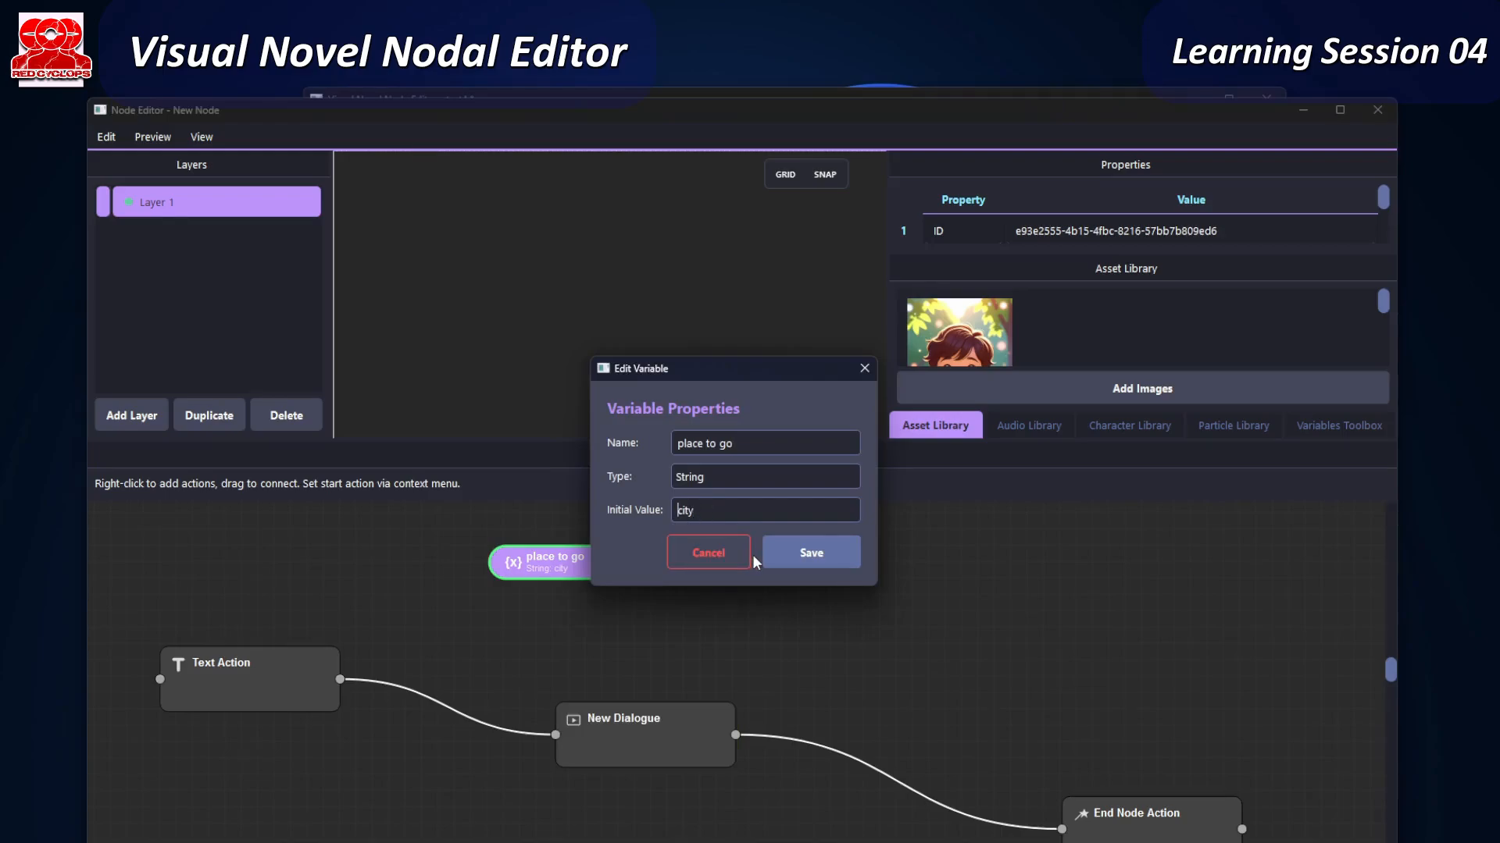
click(812, 555)
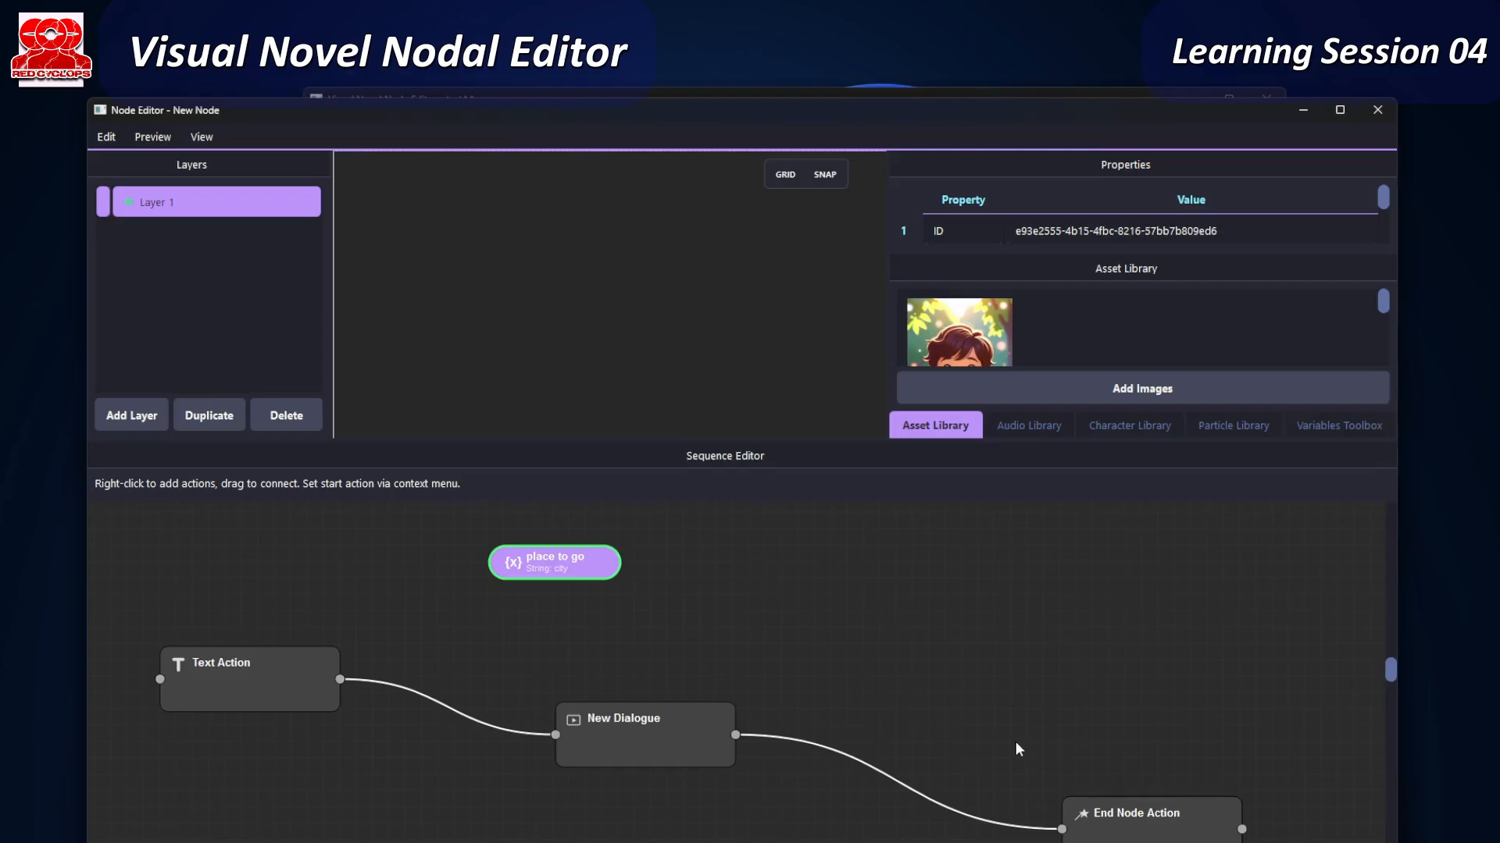
- Reopen the New Dialogue action and inspect the second condition's properties and its True and False branches
double_click(655, 733)
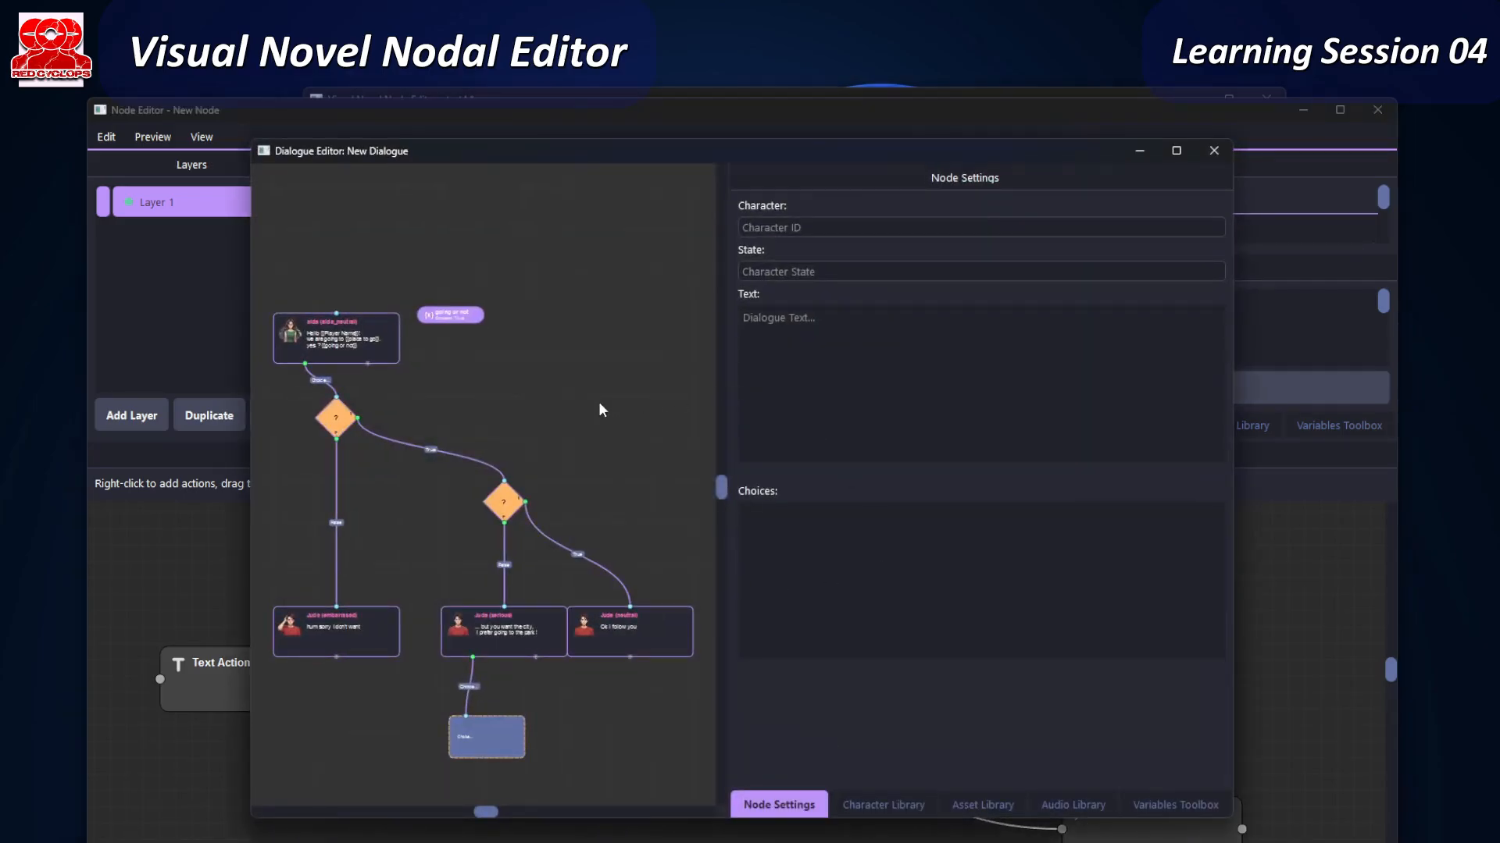
click(505, 510)
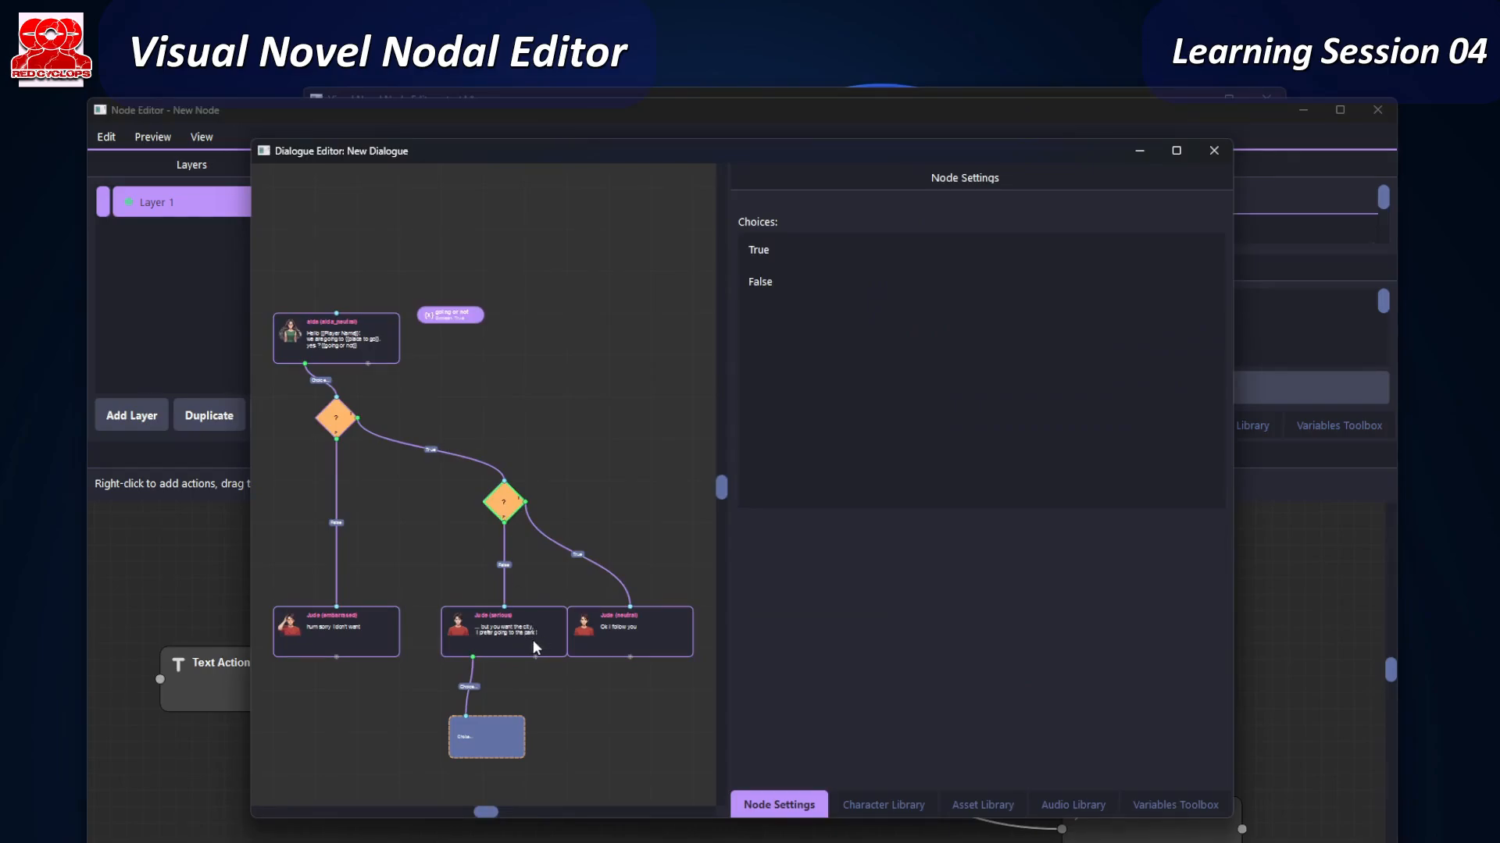
scroll(503, 512, up, 5)
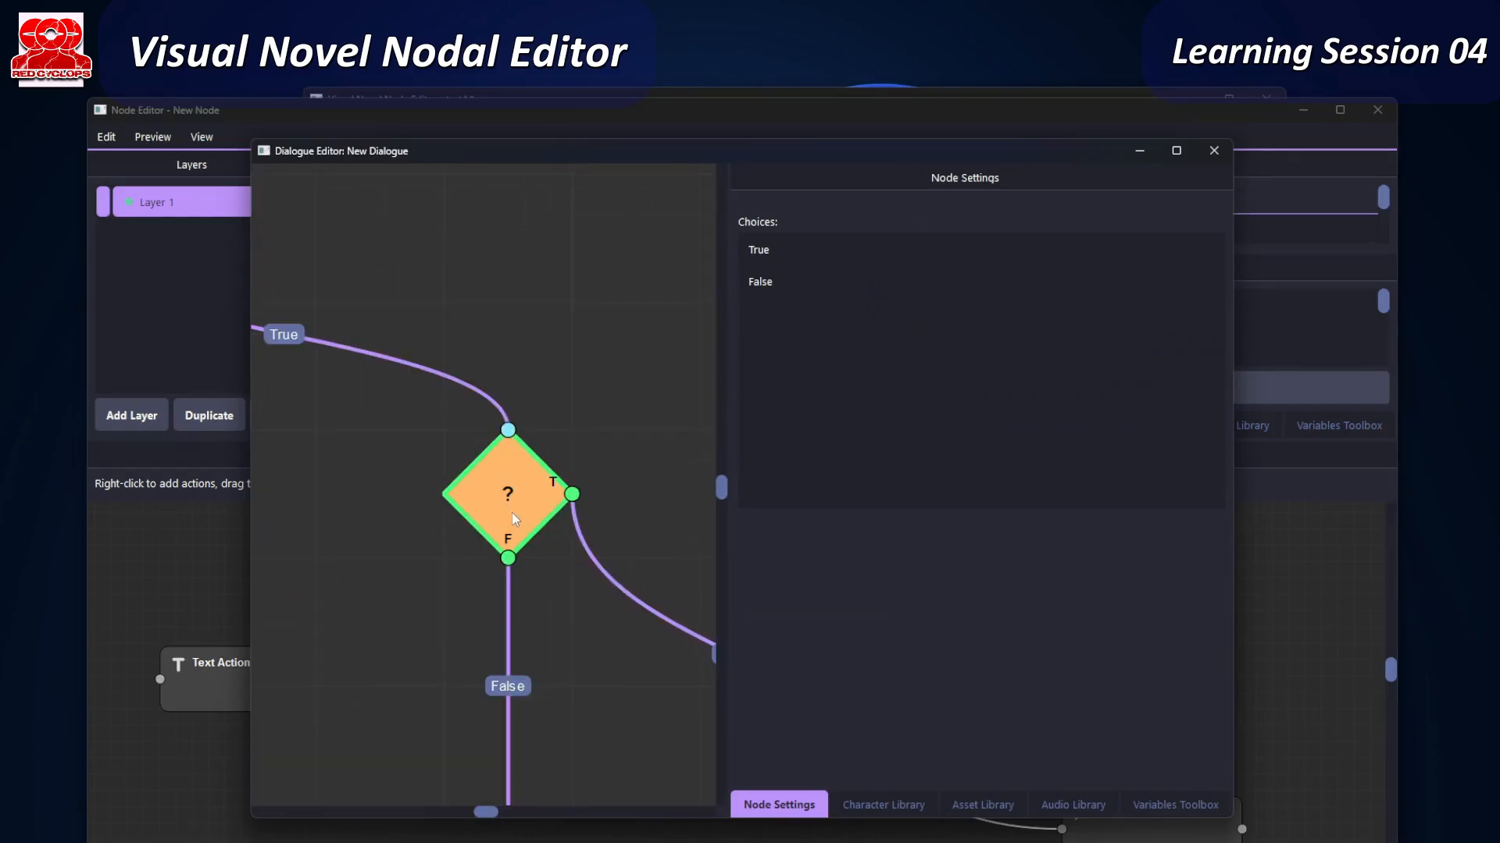
middle_drag(609, 523, 520, 421)
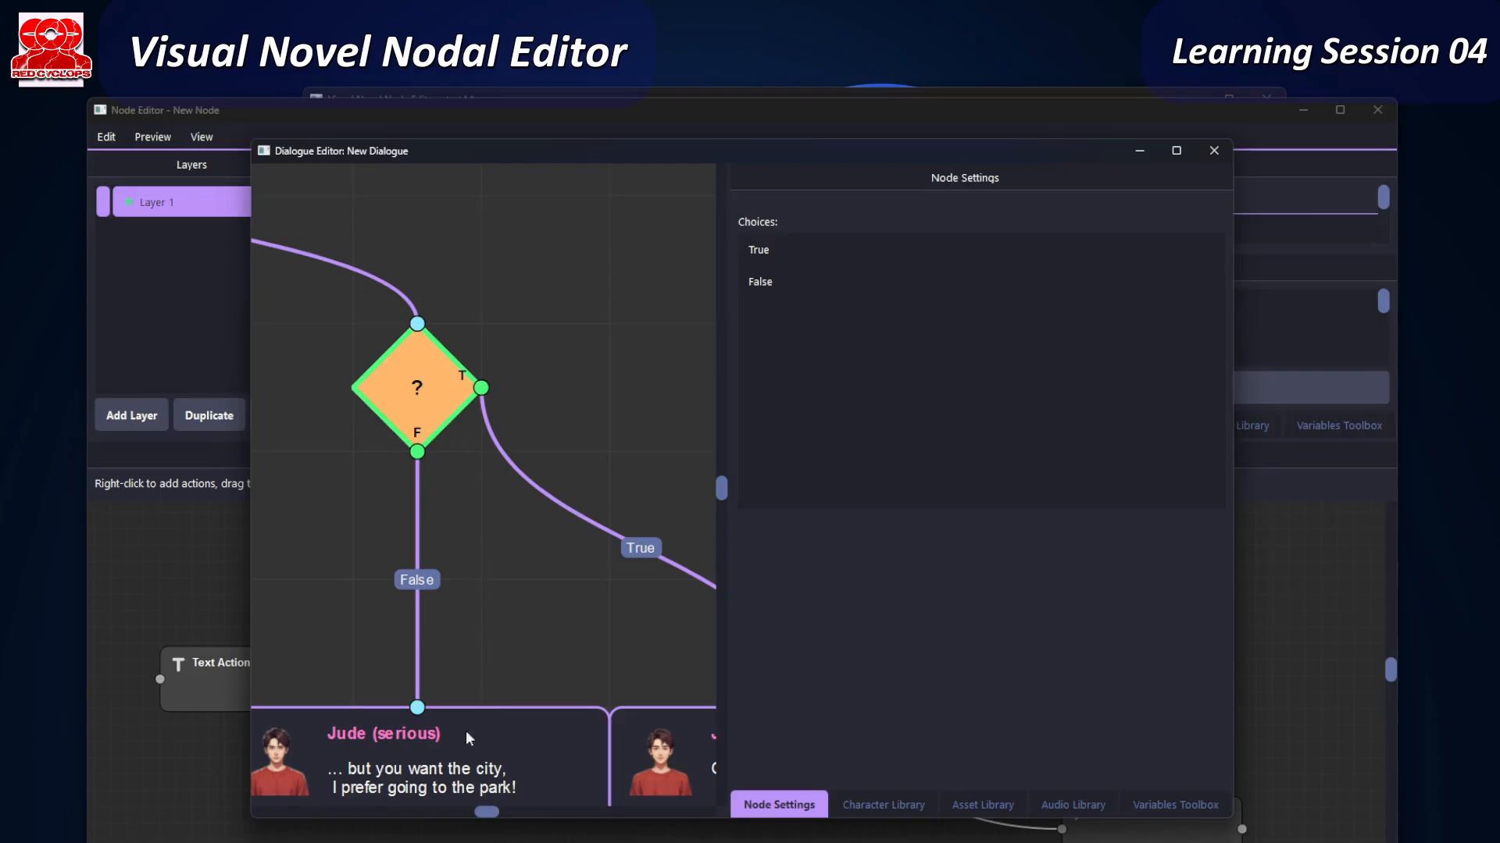
double_click(433, 396)
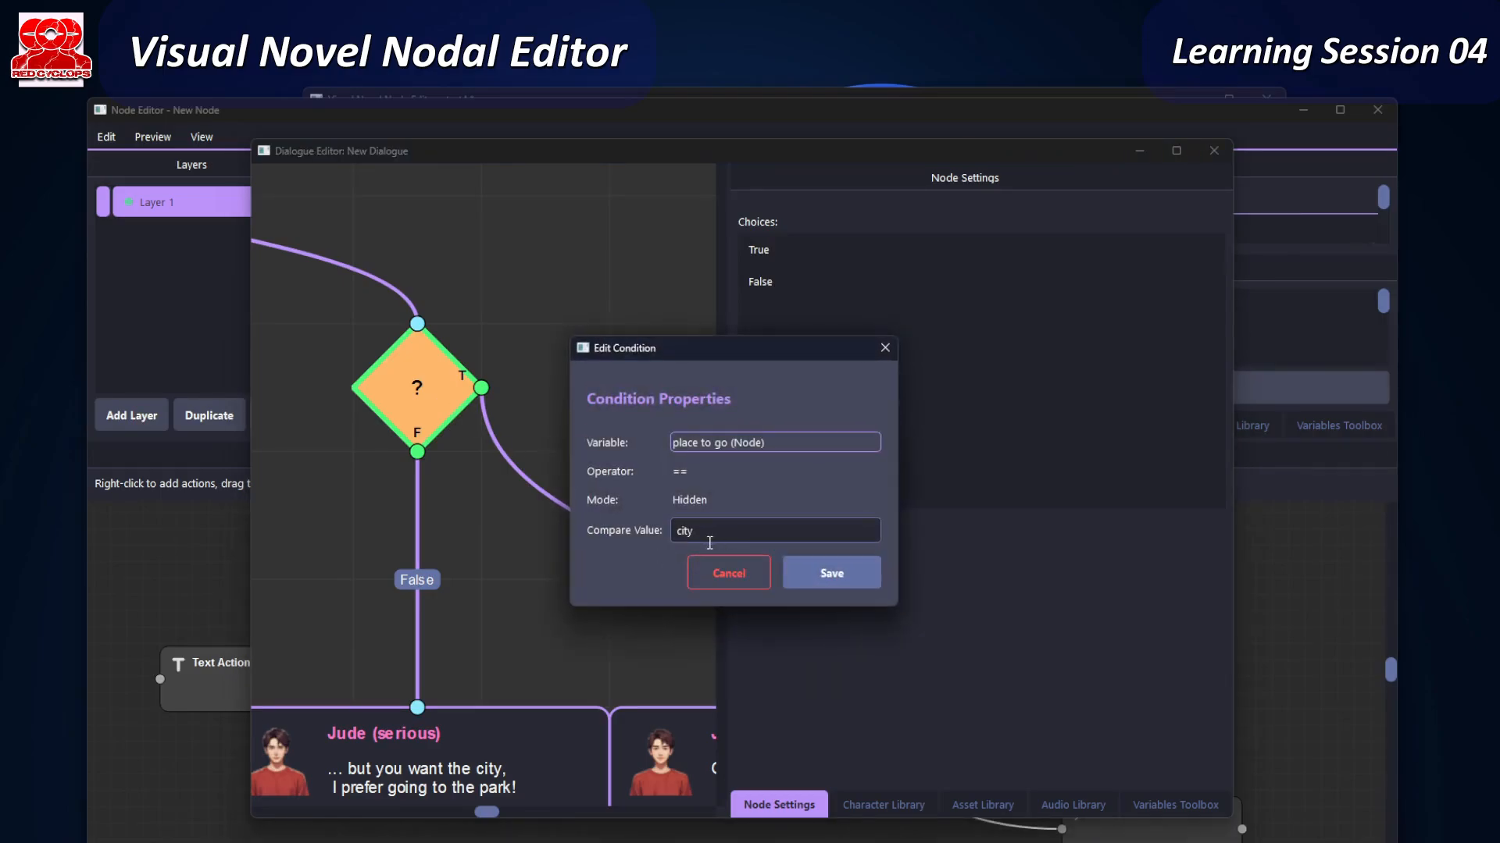
click(756, 581)
scroll(508, 591, right, 3)
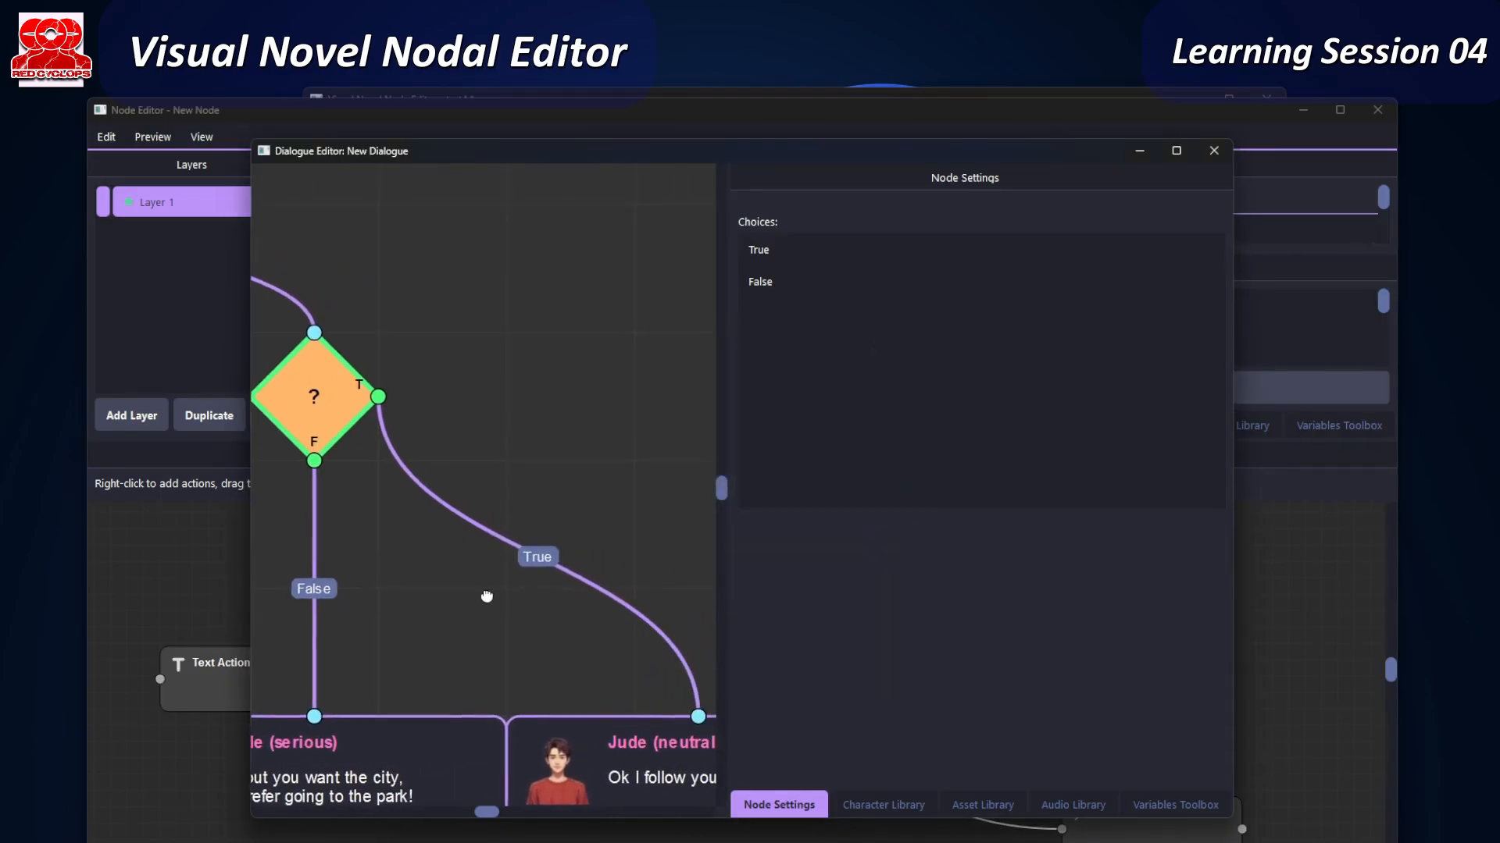
- Swap the second condition's branches, connecting True to Jude's serious park reply and False to his neutral "Ok I follow you" reply
click(512, 541)
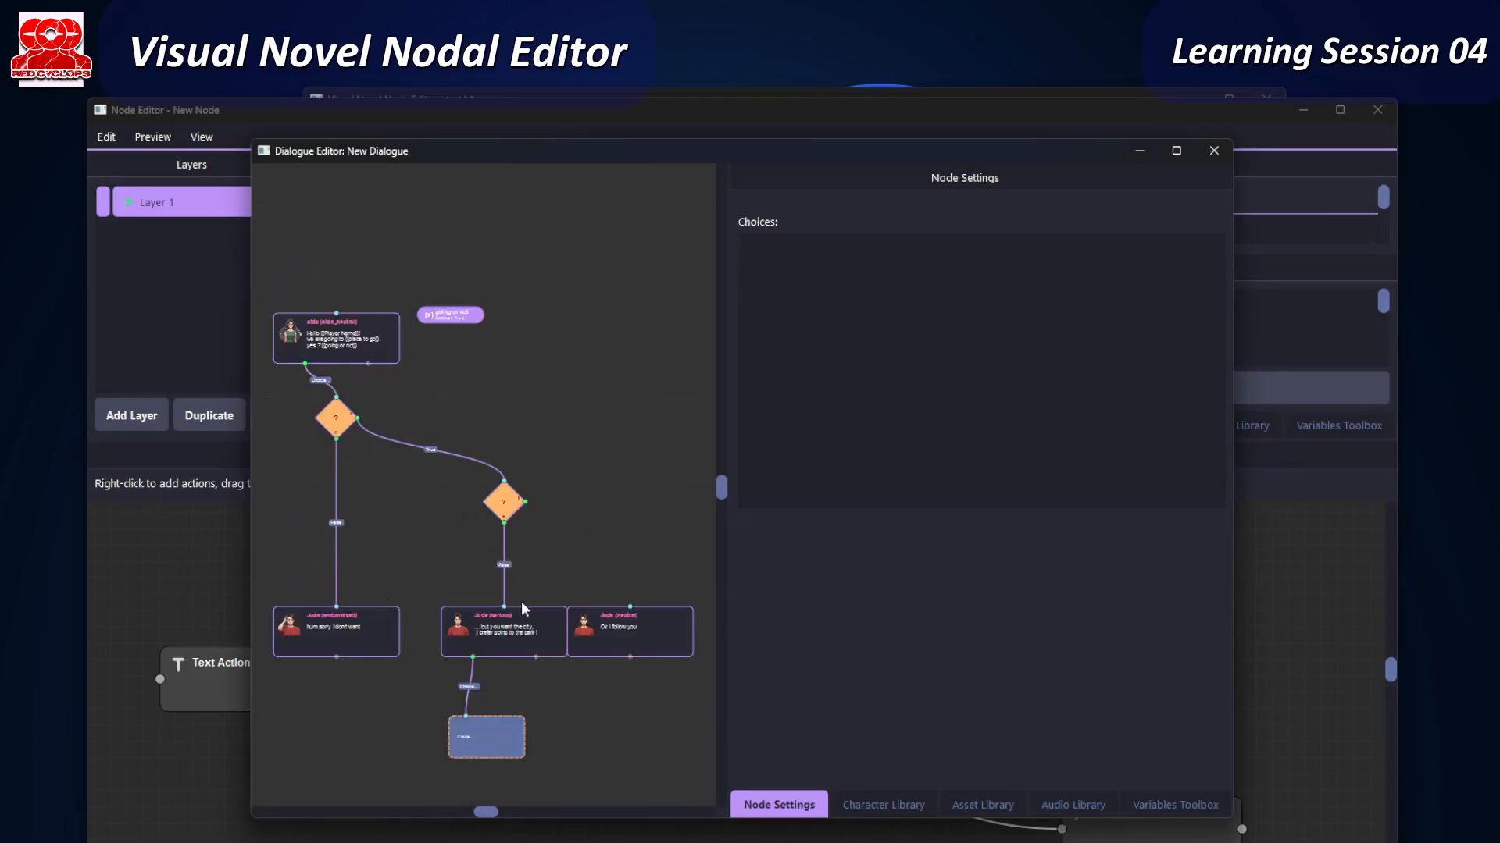
click(504, 569)
key(Delete)
drag(525, 502, 503, 606)
drag(503, 522, 630, 607)
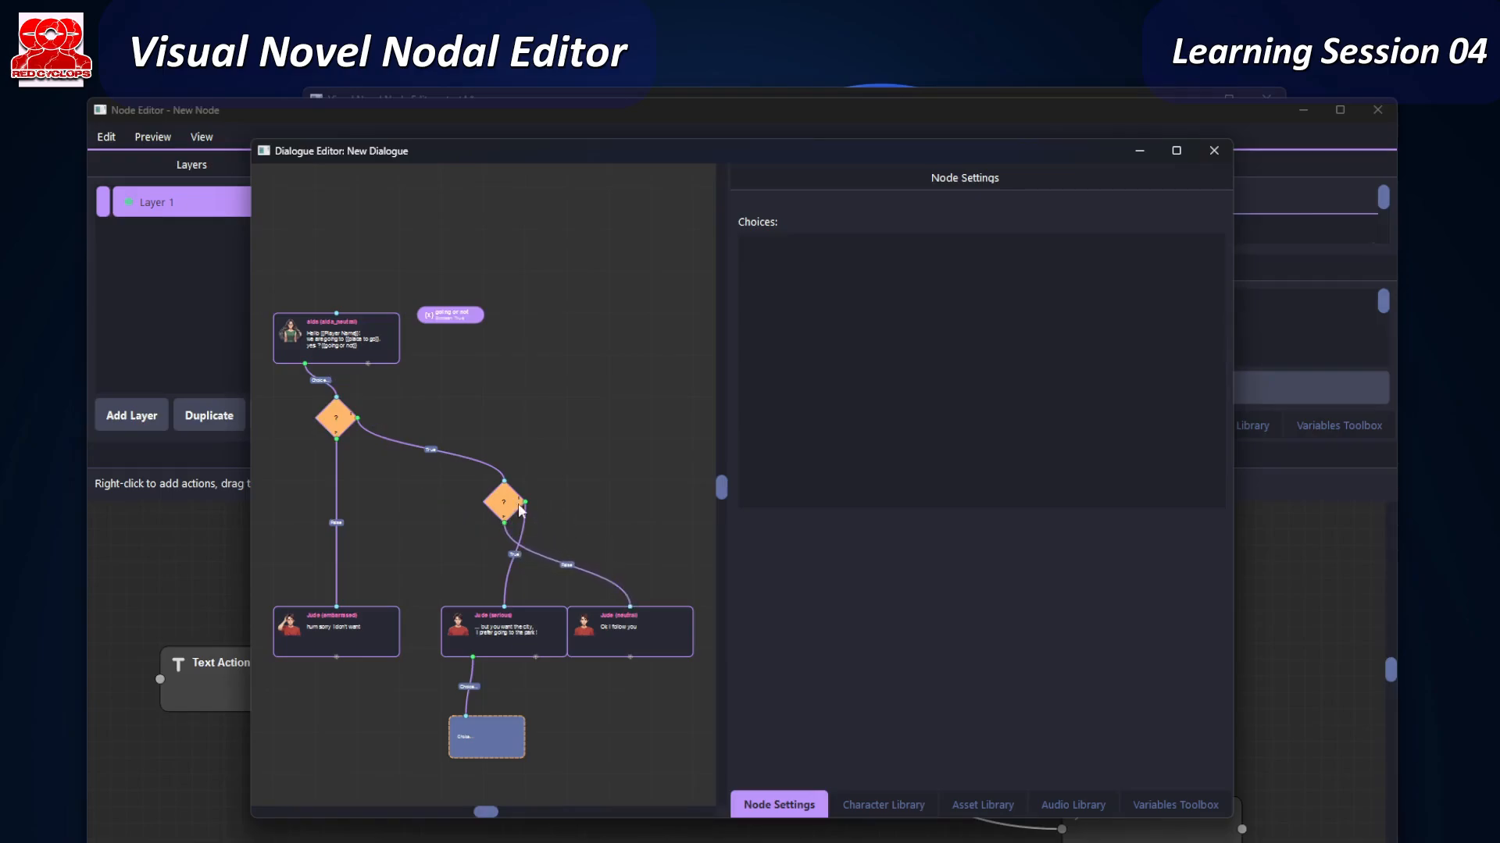
- Rearrange the replies so the serious one and its choice box sit right of the neutral one, and close the dialogue editor
drag(531, 635, 643, 621)
drag(523, 744, 596, 745)
scroll(570, 631, down, 3)
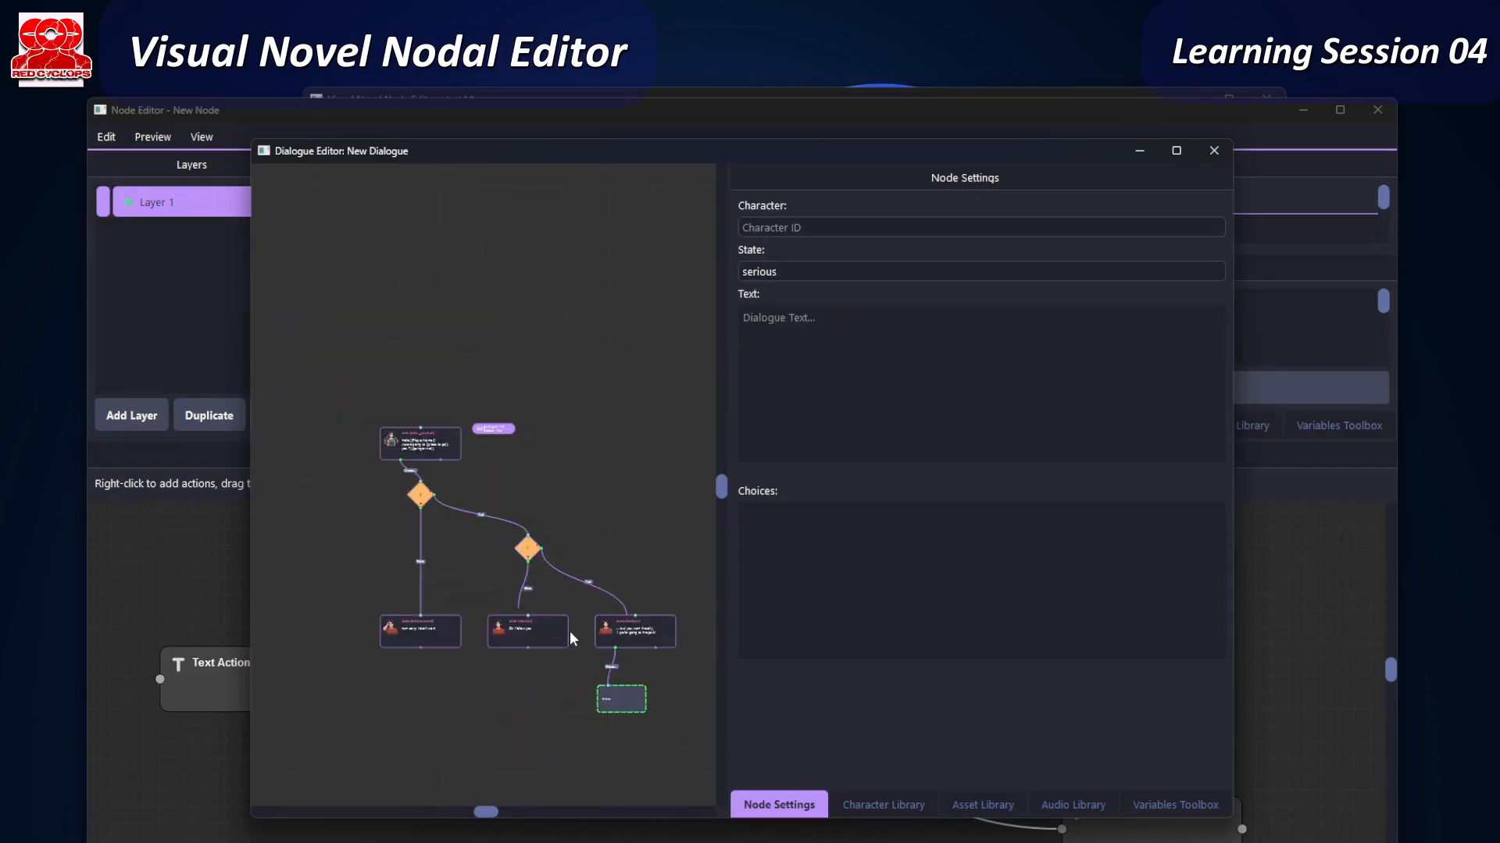
click(1221, 159)
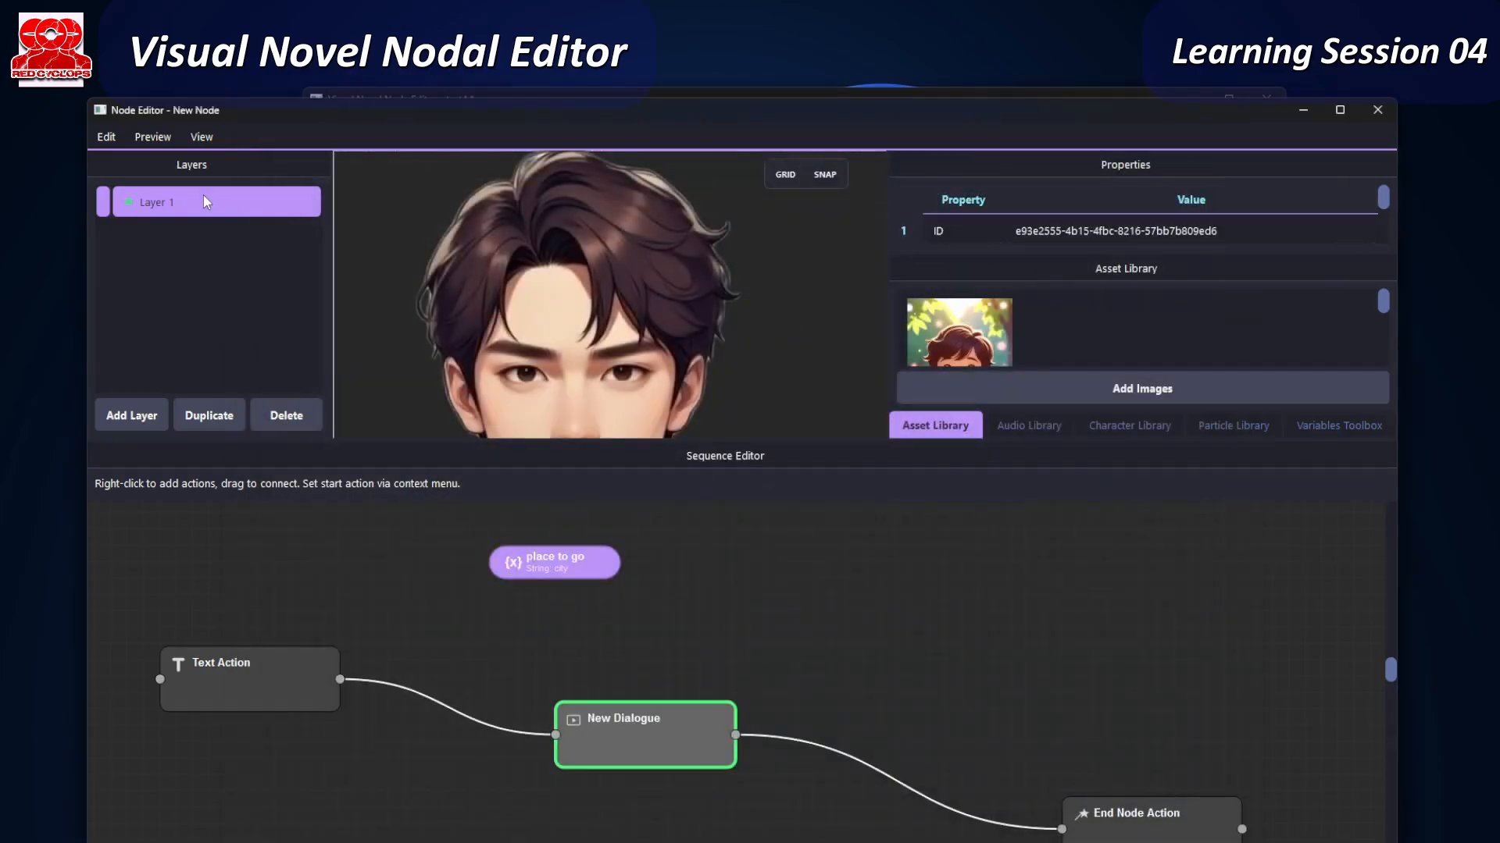
- Preview the novel through aida's line and Jude's park reply to the park scene, and quit the preview
click(154, 140)
click(160, 171)
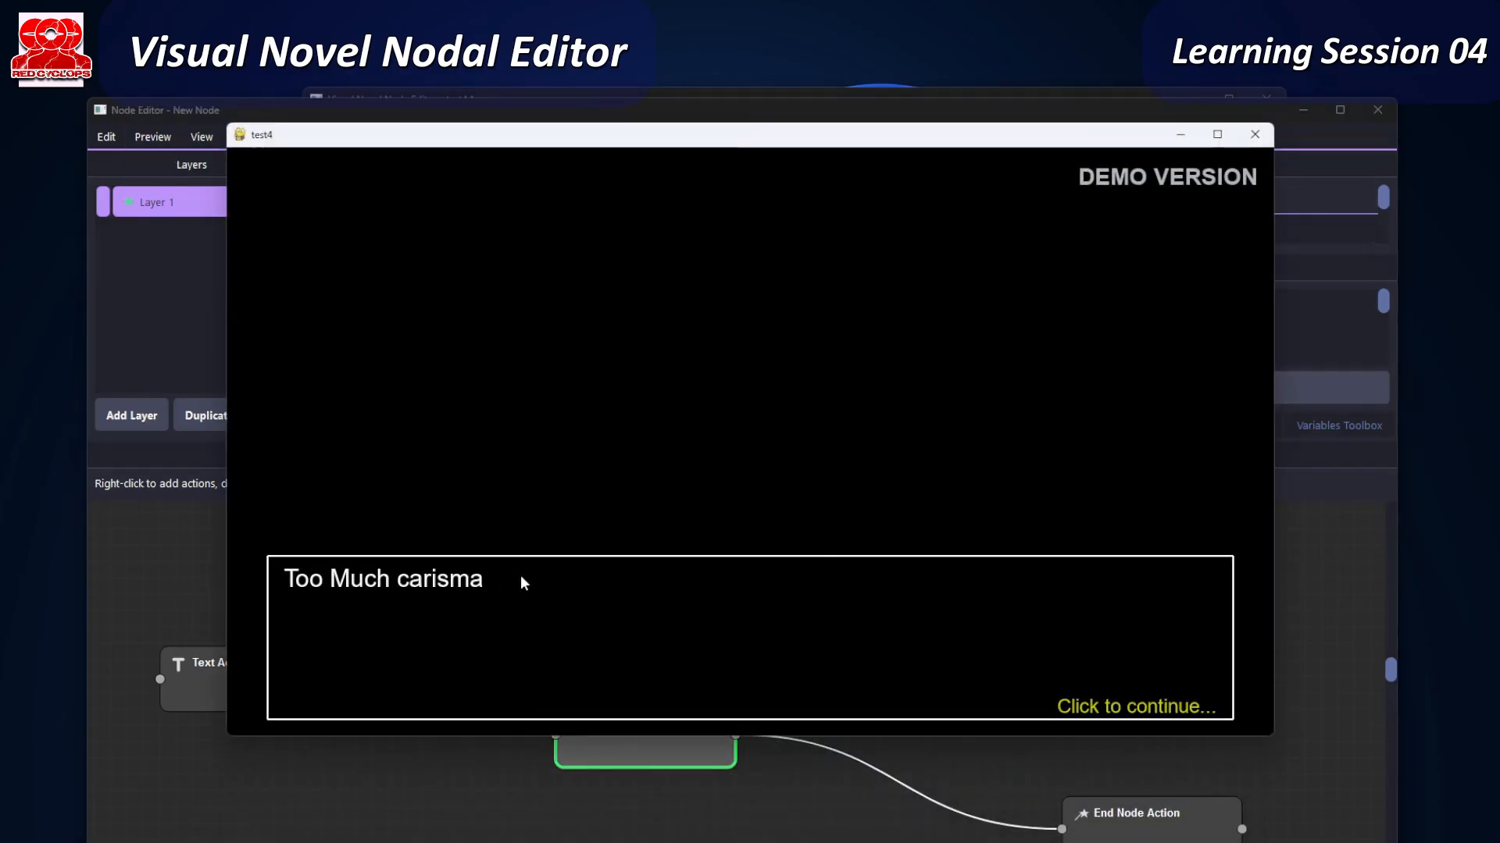
click(522, 578)
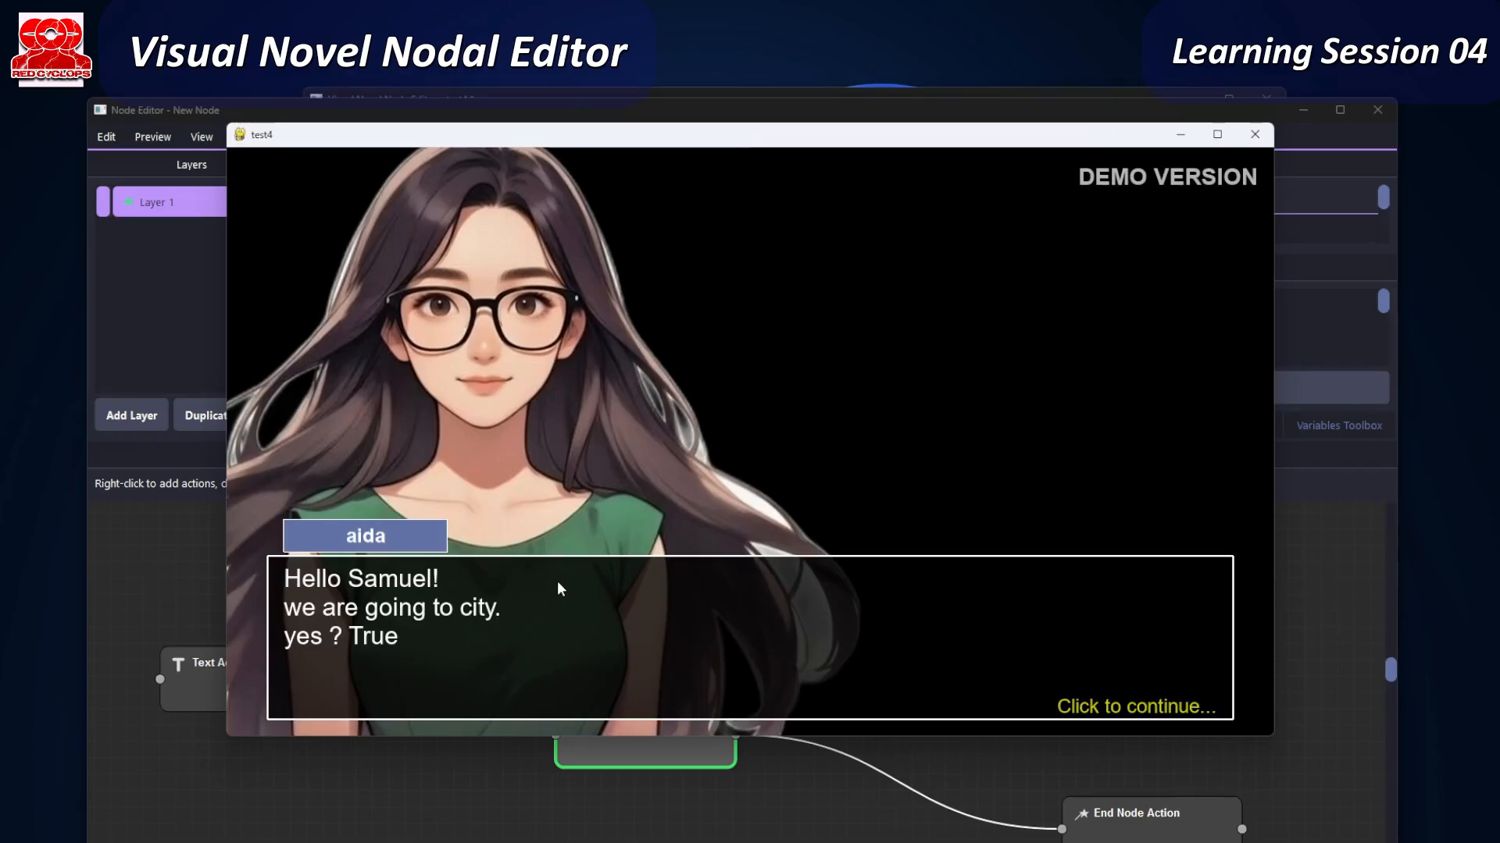
click(556, 581)
click(405, 613)
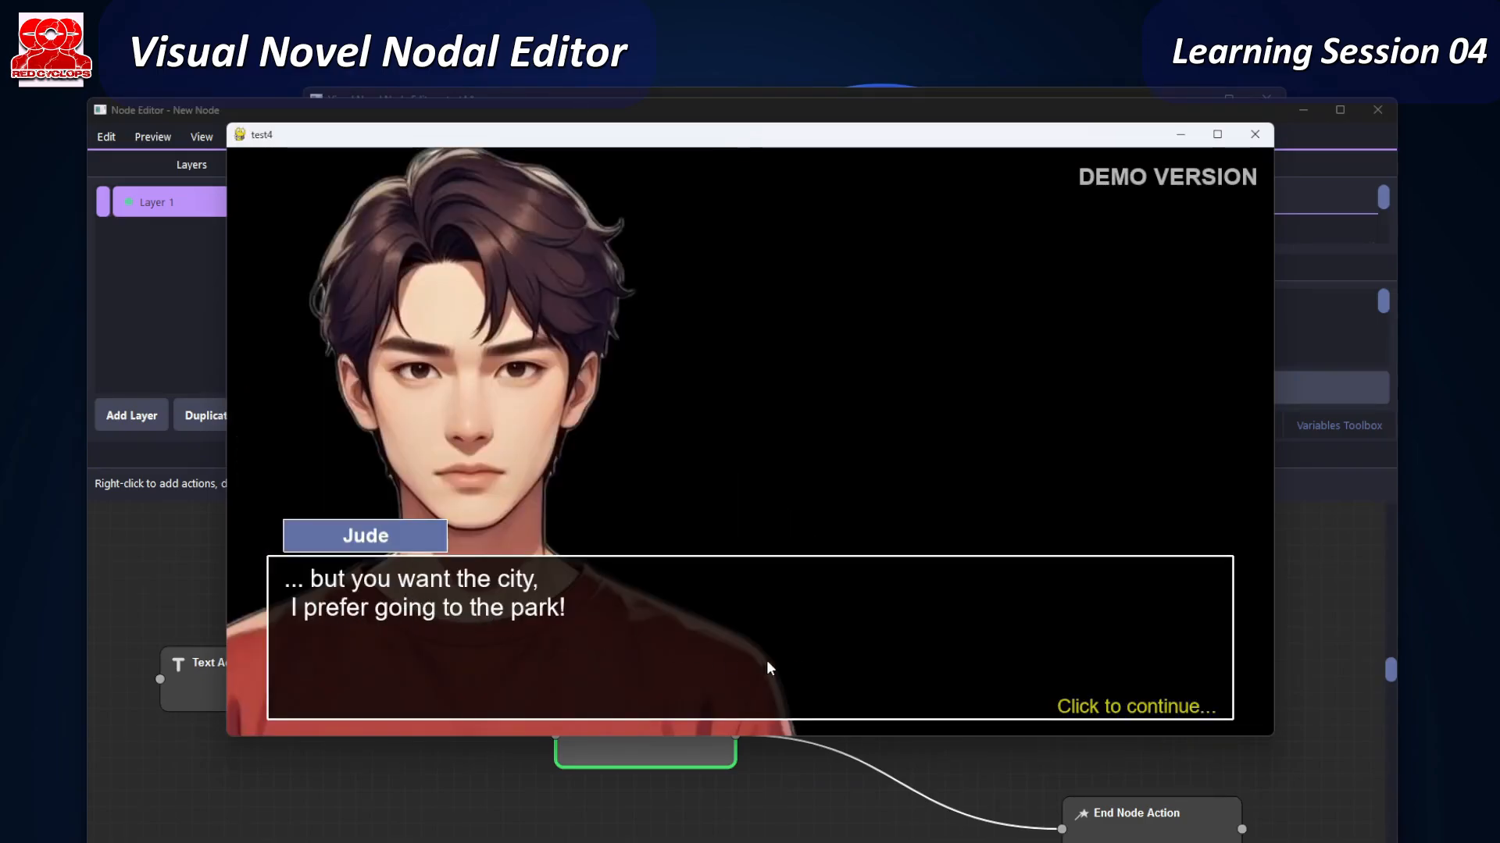
click(844, 657)
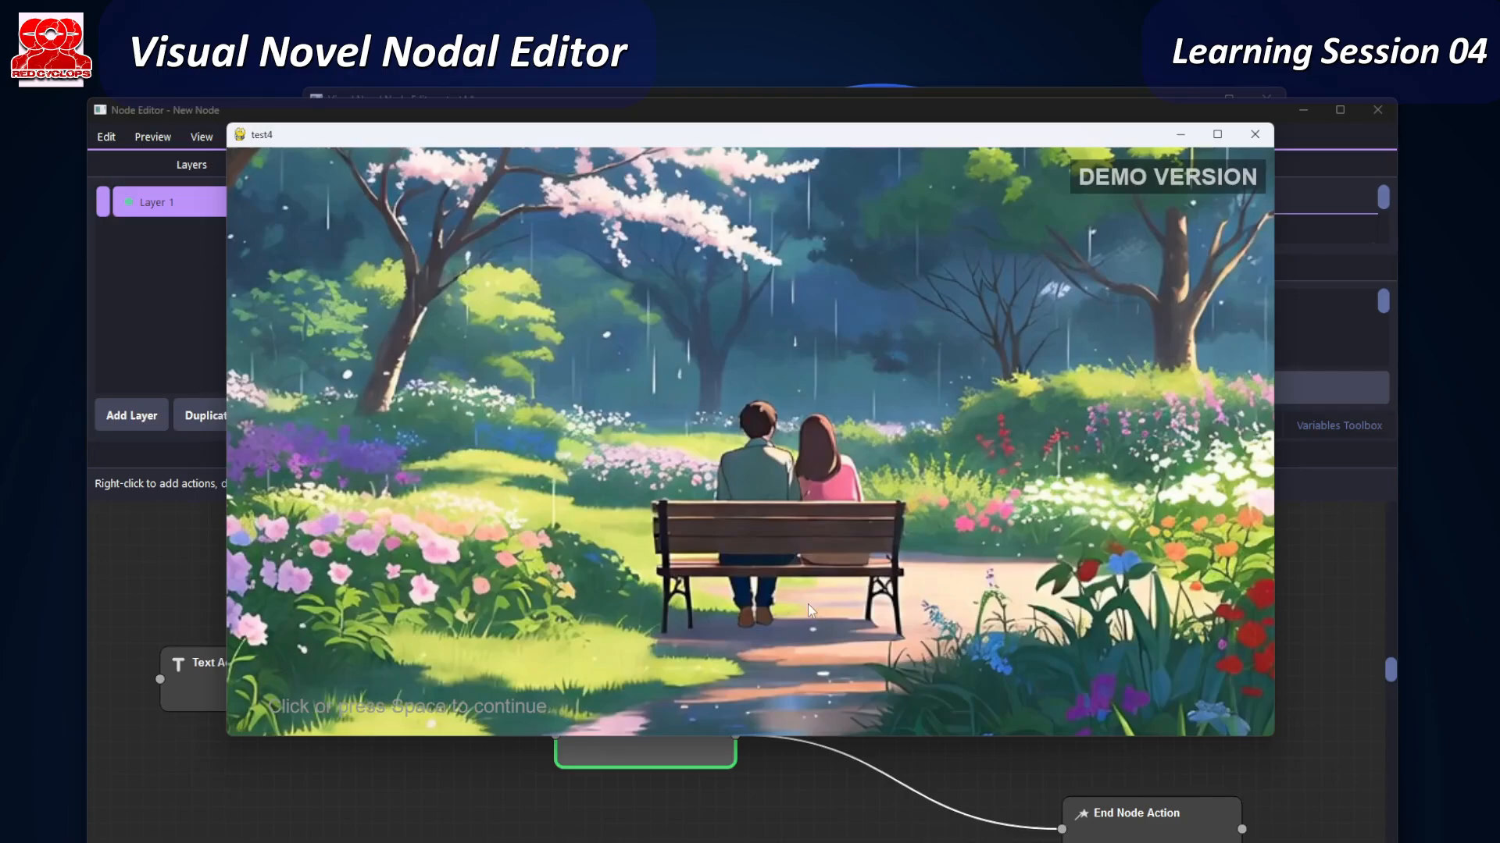
click(1254, 135)
click(694, 516)
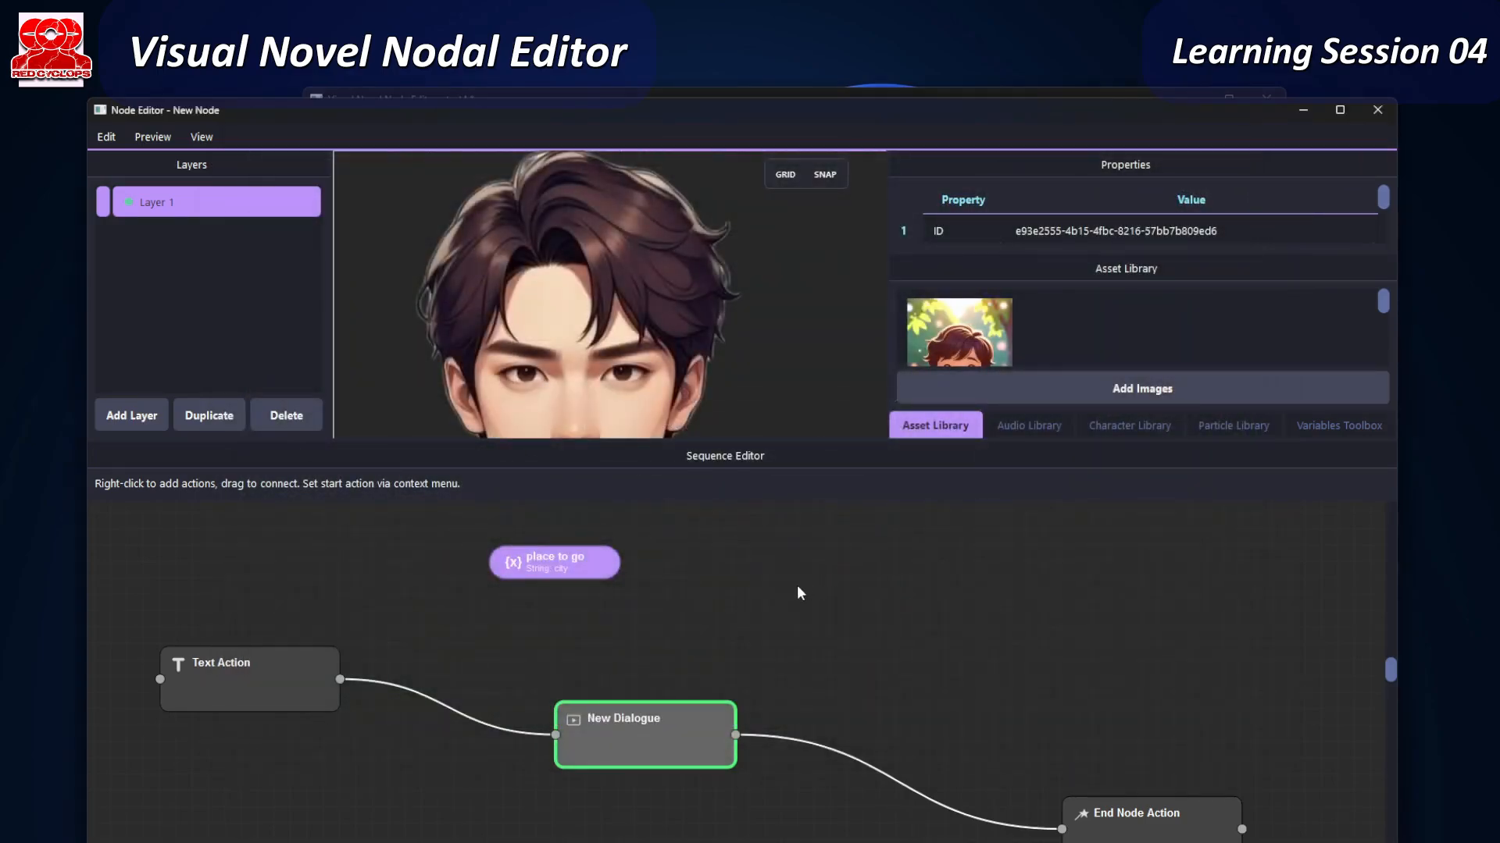
- Close the node editor and exit the test4 project window
scroll(795, 587, down, 5)
scroll(728, 377, down, 3)
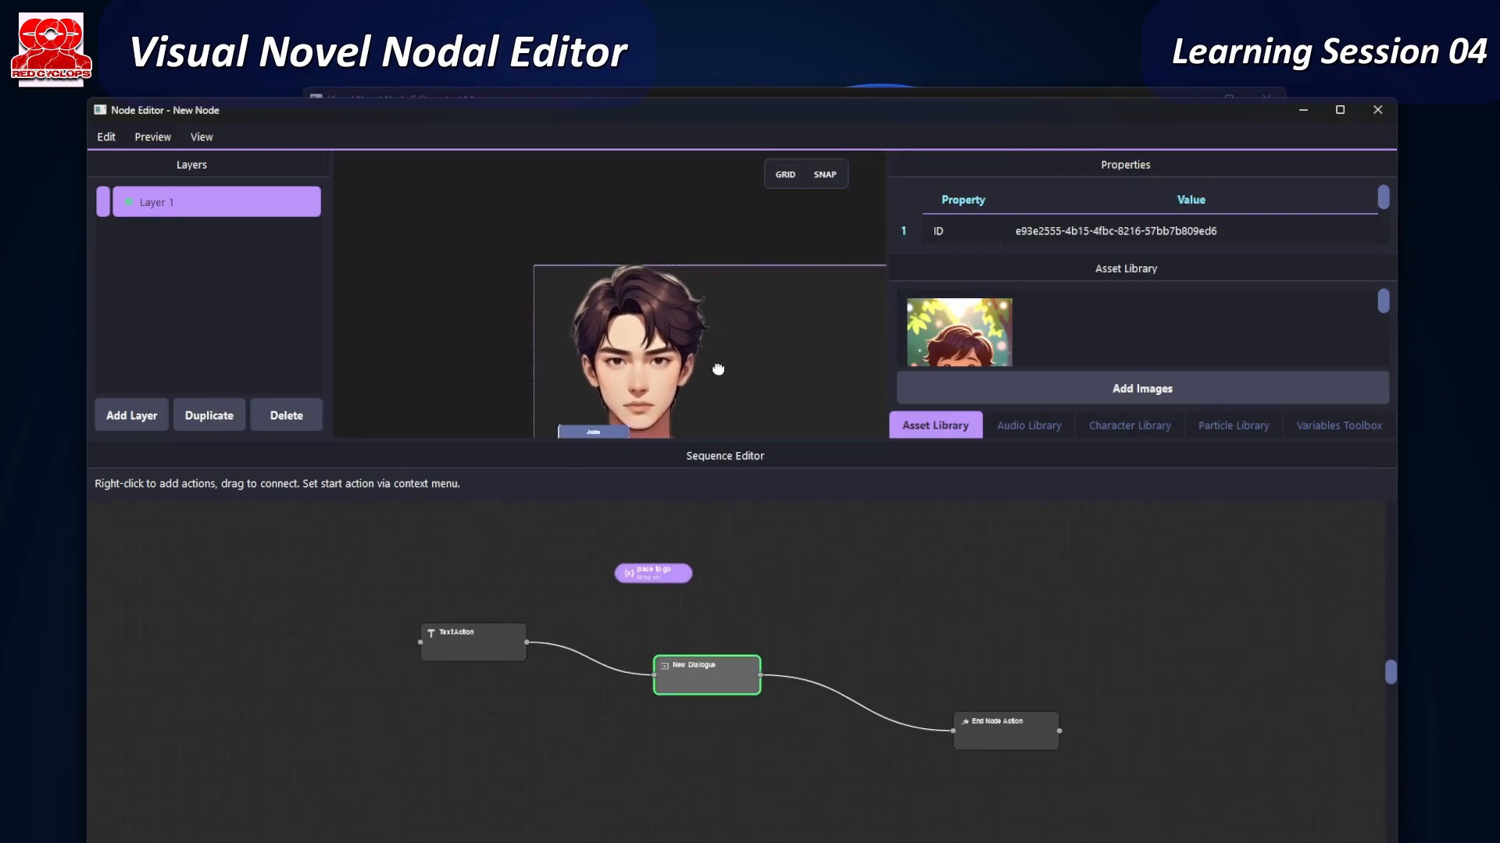
scroll(719, 368, down, 2)
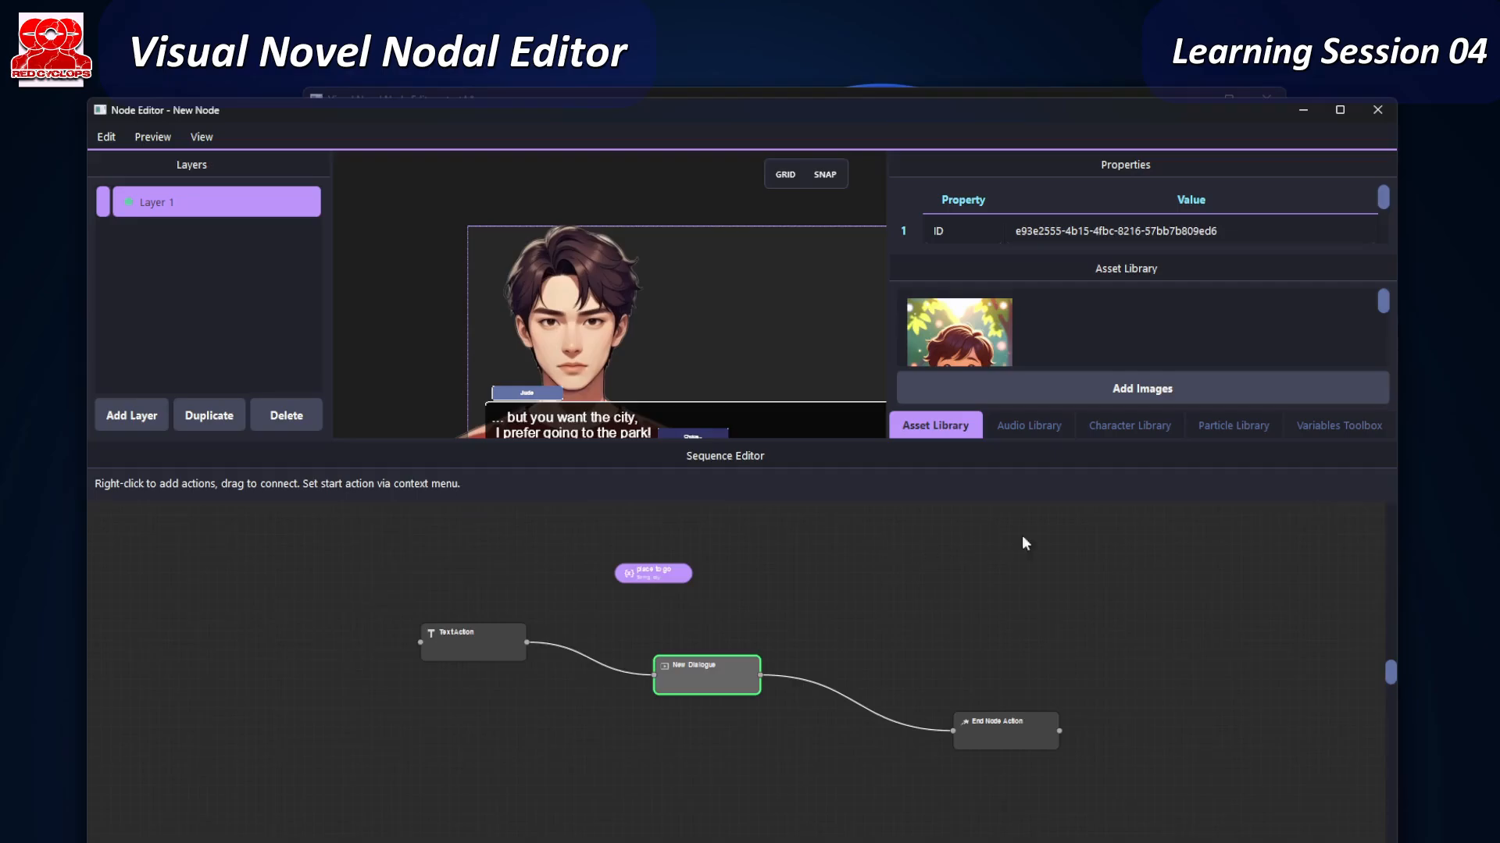
click(1379, 111)
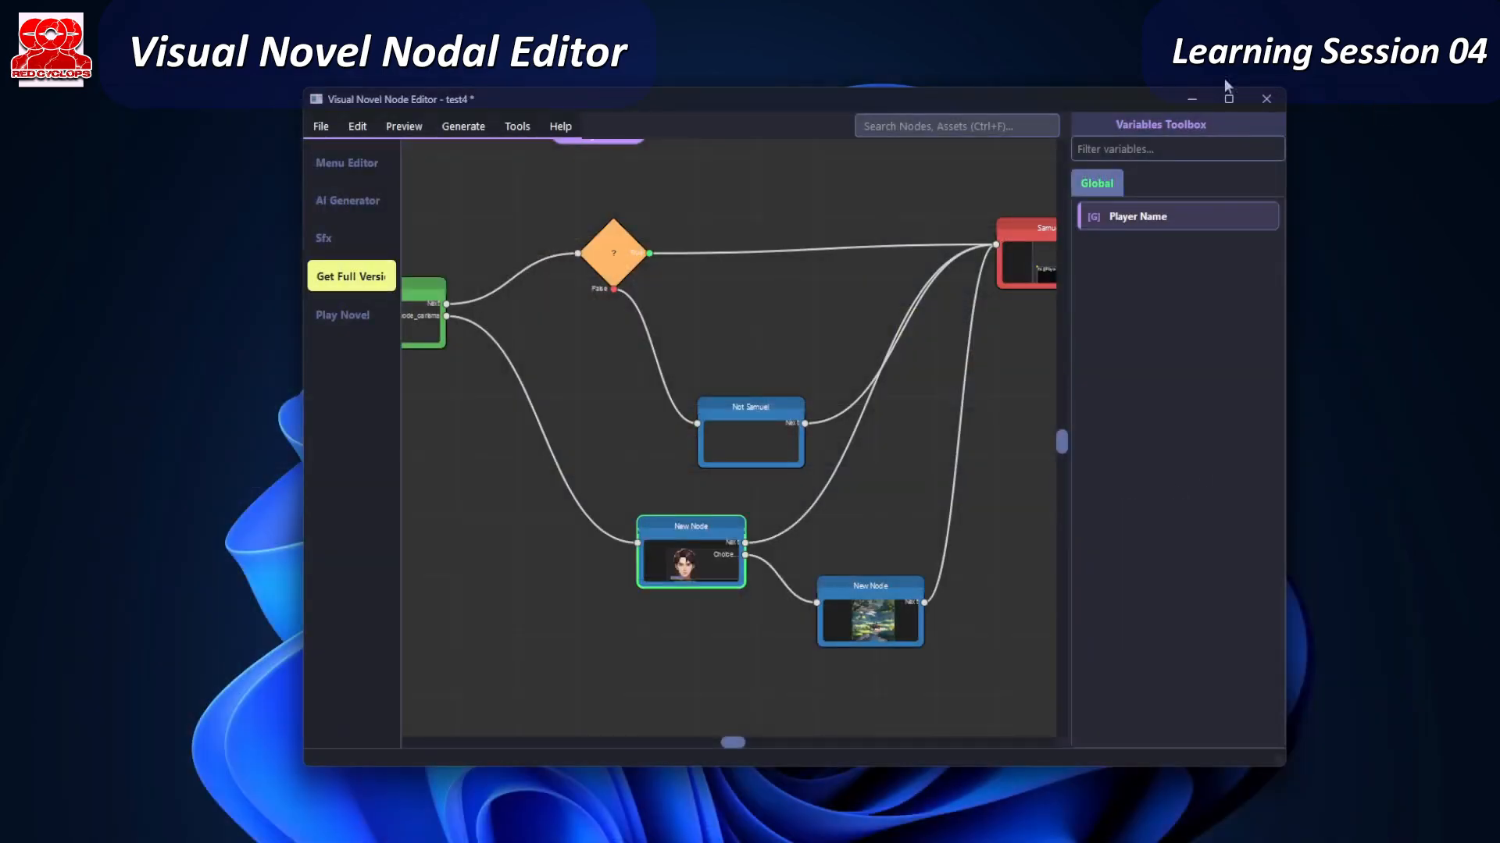
click(1267, 98)
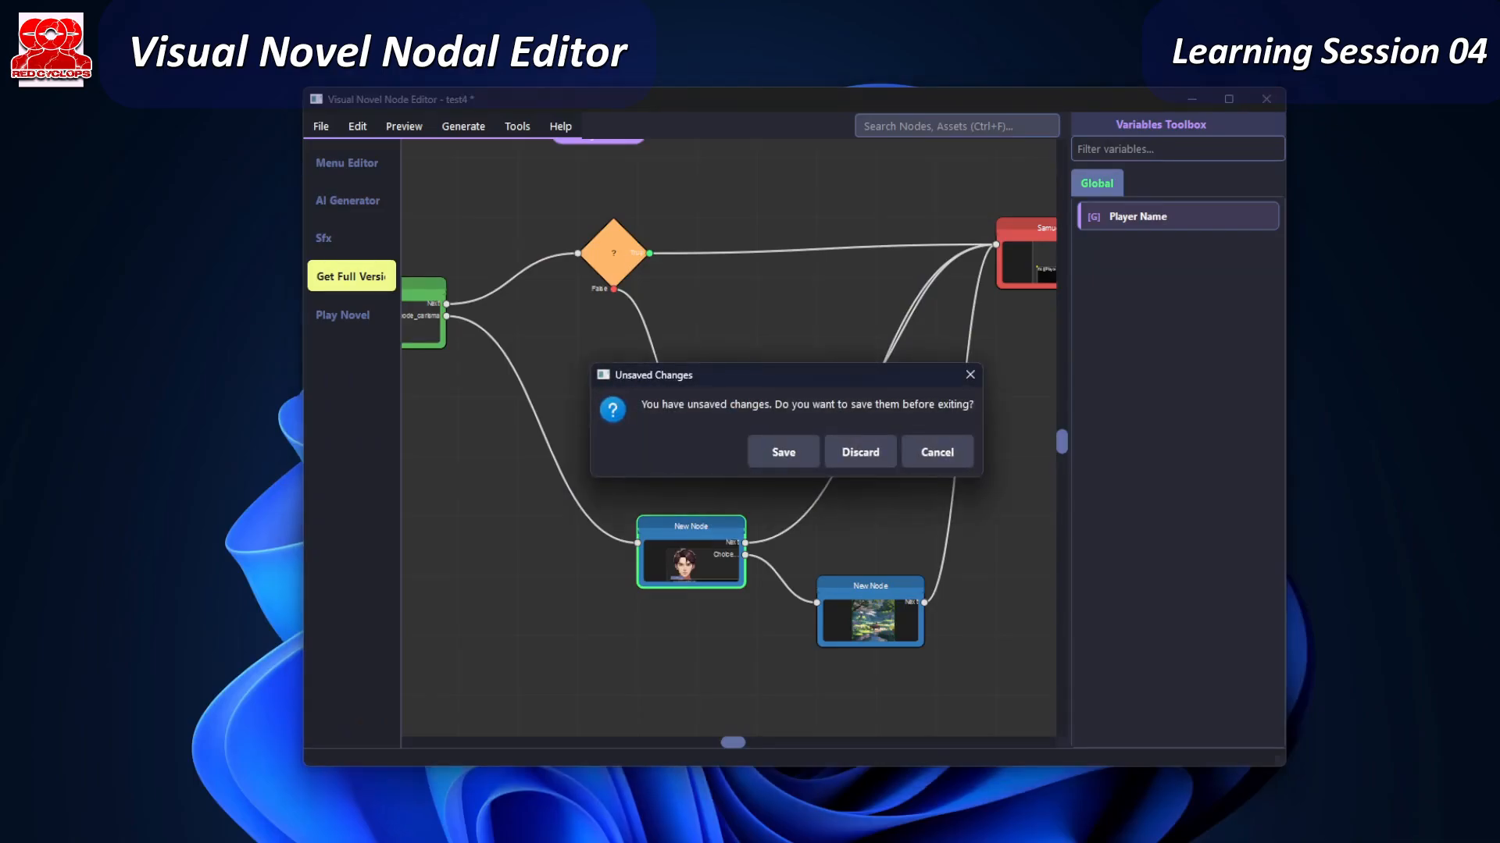